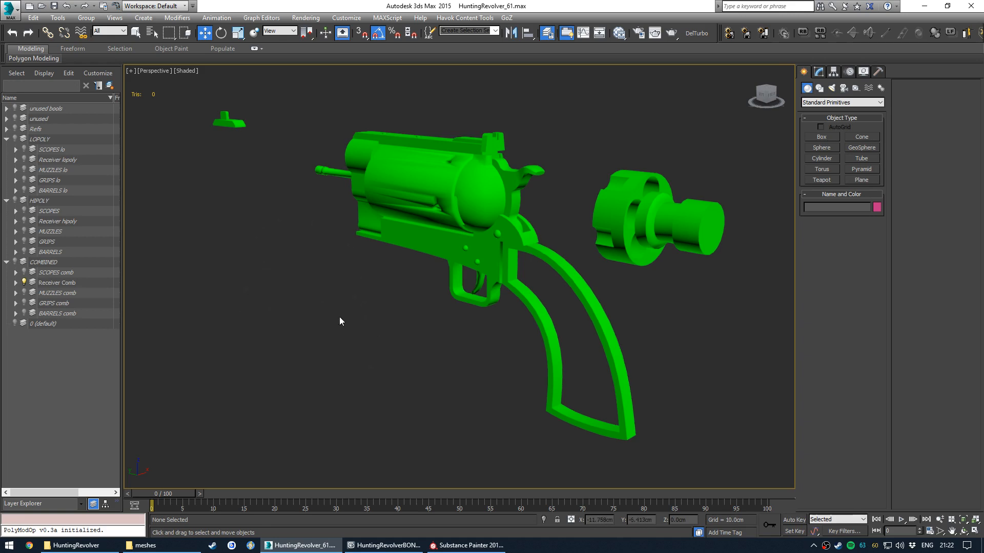
Open HuntingRevolverReflex.bgsm from the HuntingRevolver materials folder and show its material settings wide enough to read the full texture paths
click(99, 542)
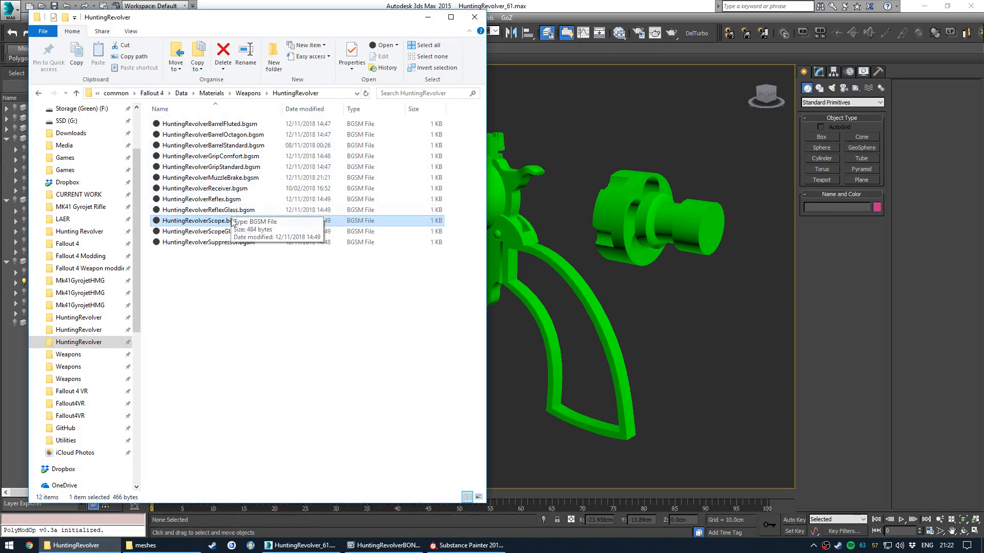
click(230, 180)
click(233, 271)
click(235, 180)
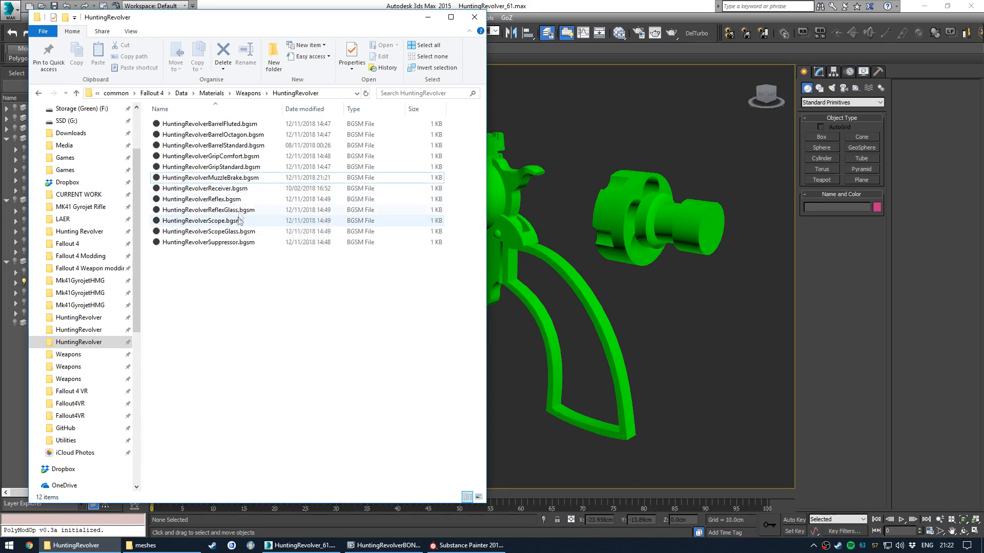
double_click(262, 200)
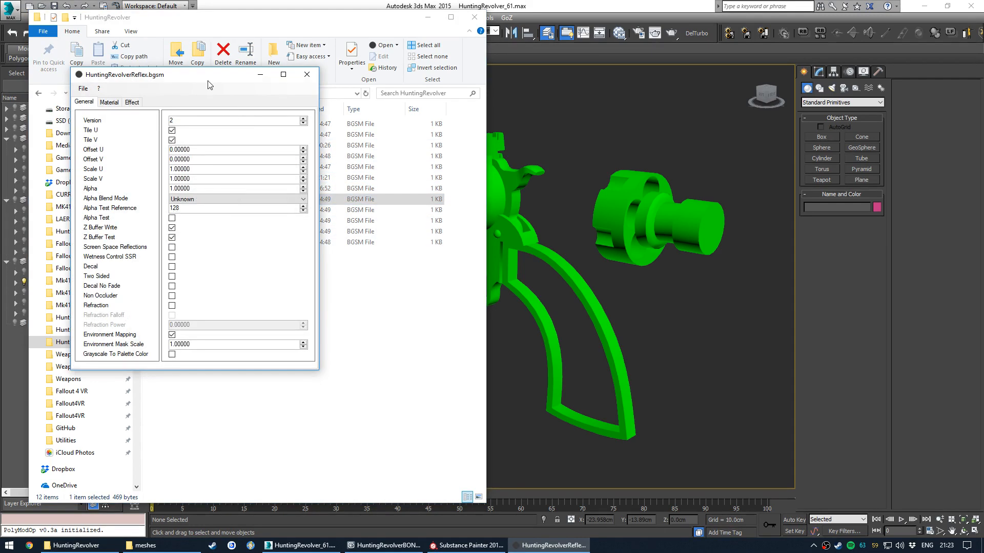
click(203, 134)
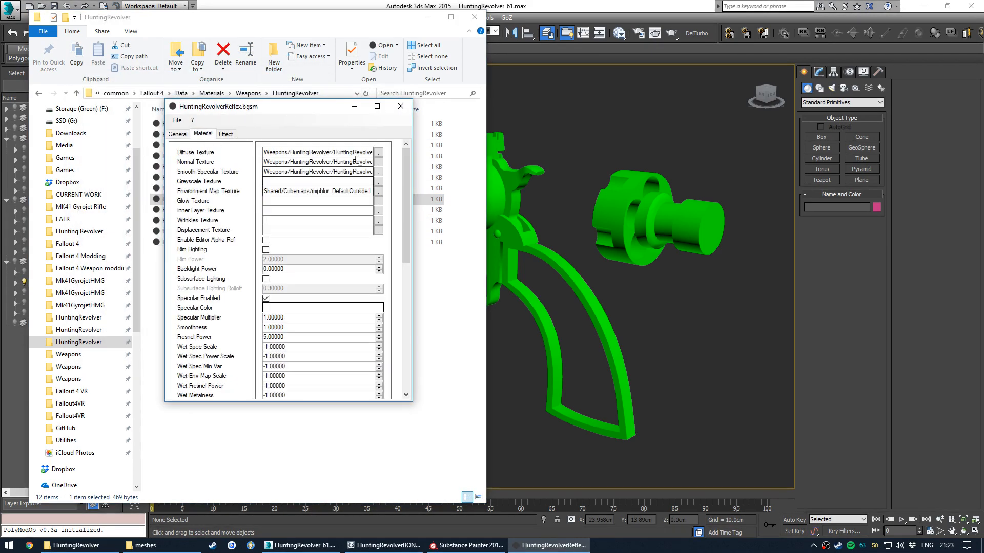
drag(413, 164, 546, 163)
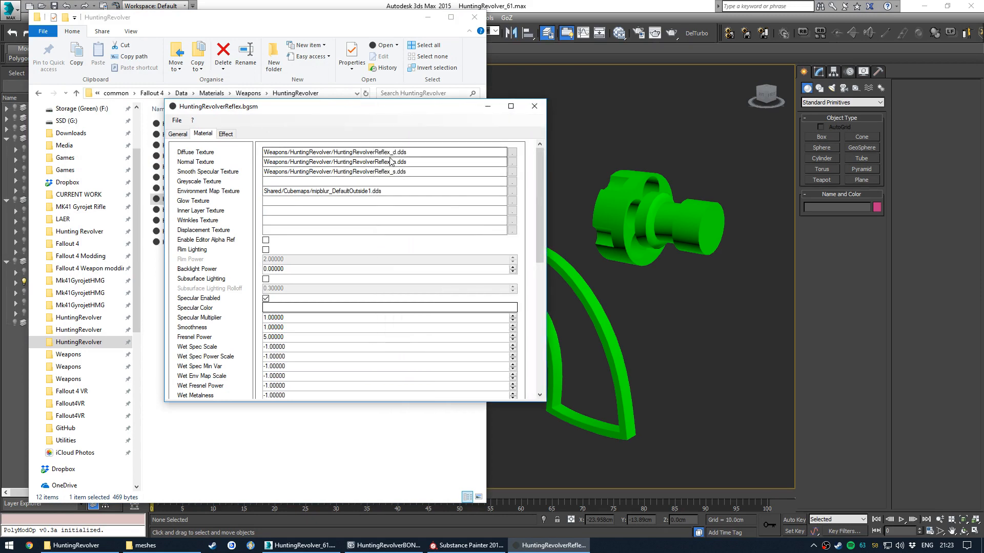
Examine the reflex material's diffuse, normal and smooth specular texture paths and their file suffixes, and close the material file
drag(409, 152, 262, 156)
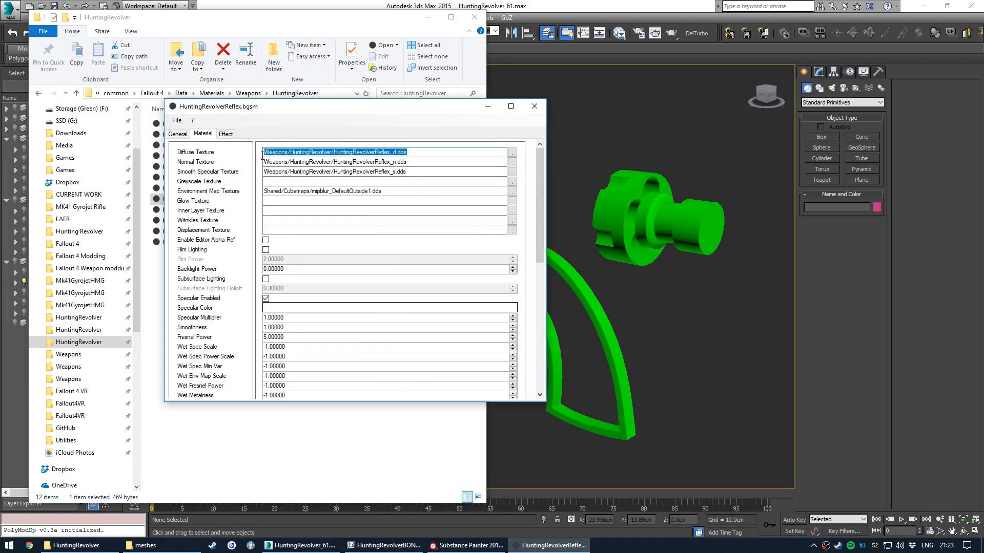
click(374, 152)
drag(333, 154, 409, 155)
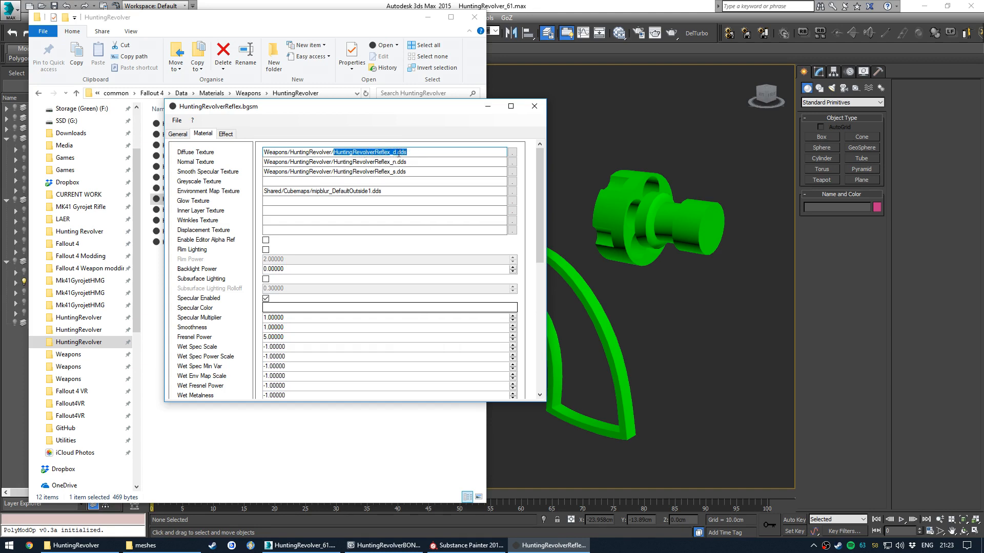
mouse_move(407, 162)
mouse_down()
mouse_move(388, 163)
mouse_move(391, 172)
mouse_up()
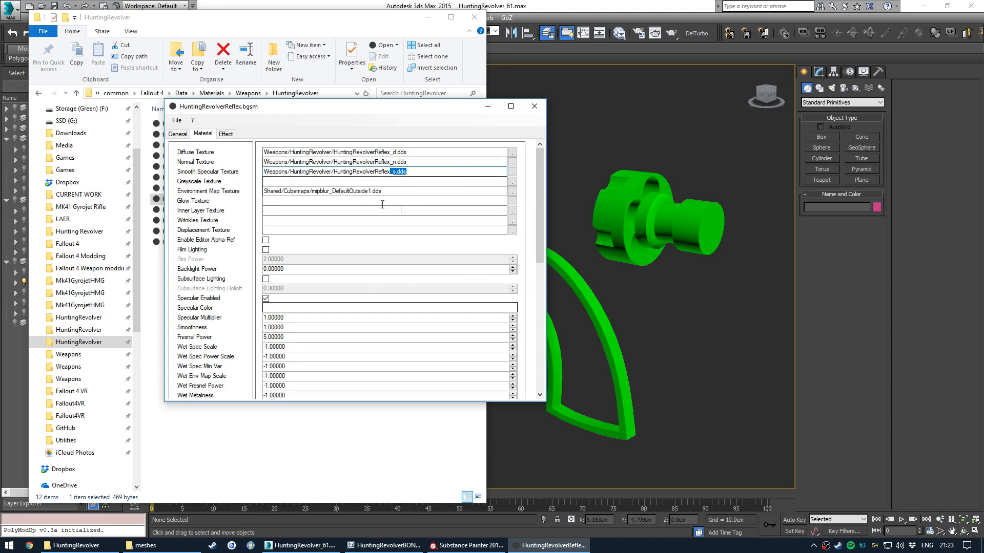
click(534, 106)
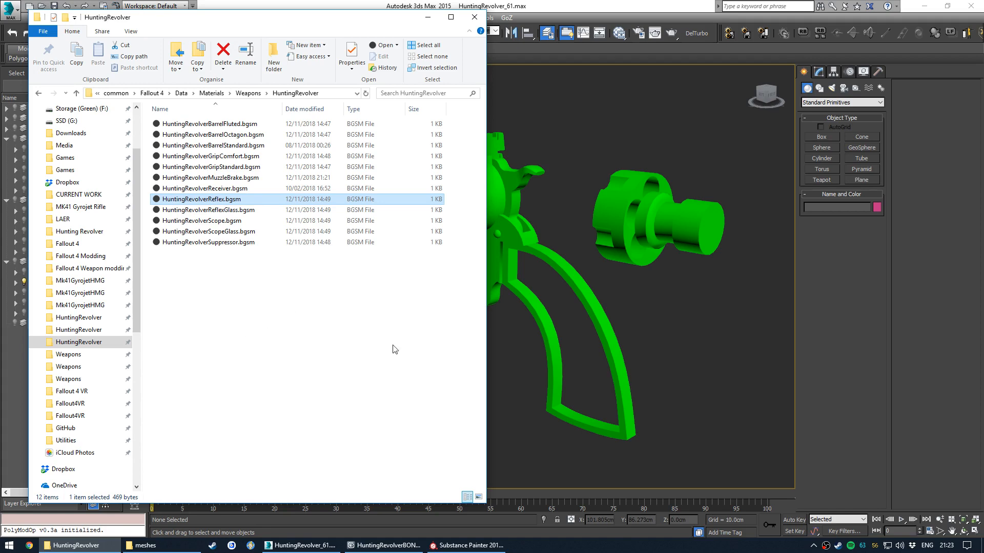
Switch to the HuntingRevolverBONES_09 scene in 3ds Max 2013 and check its layer list
click(88, 545)
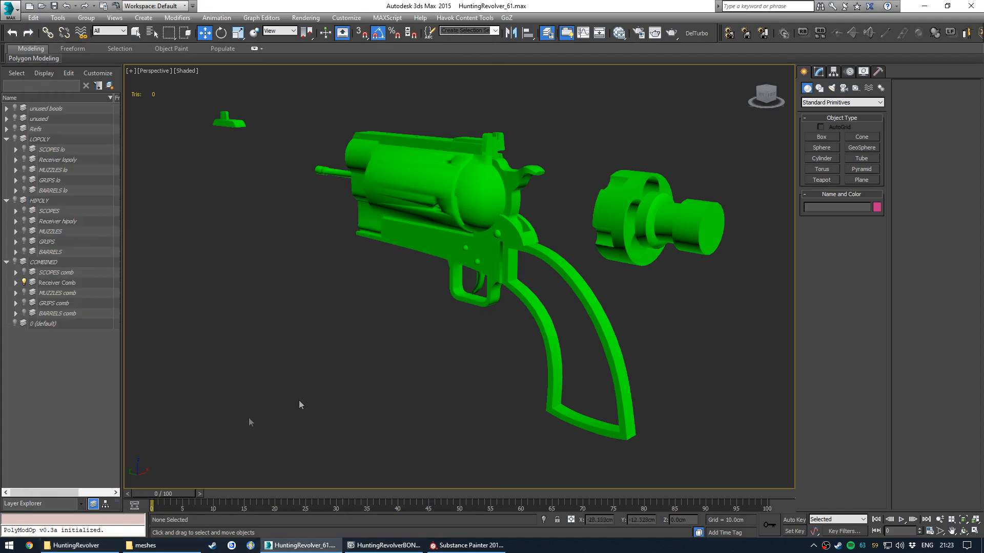
click(390, 544)
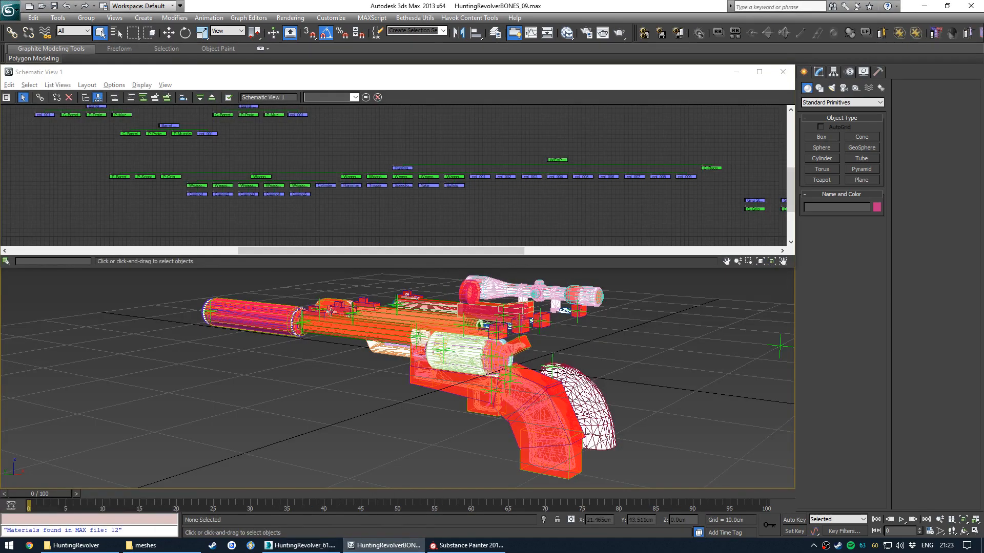
mouse_move(339, 370)
alt+middle_down()
mouse_move(342, 359)
mouse_move(382, 391)
mouse_move(421, 368)
mouse_move(382, 356)
mouse_move(357, 384)
alt+middle_up()
middle_drag(281, 213, 320, 206)
key(l)
drag(118, 448, 108, 291)
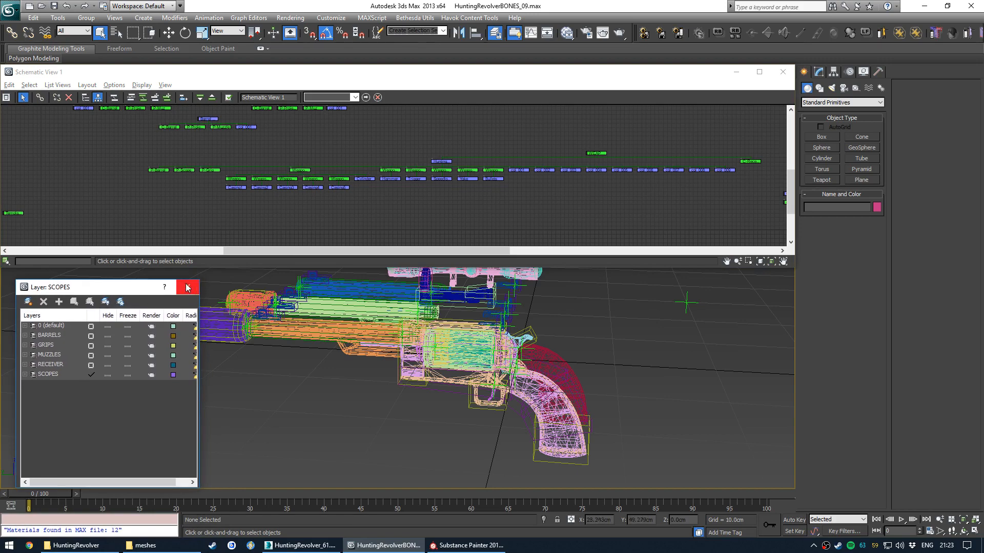
click(191, 293)
Isolate the receiver hierarchy in the schematic so only the receiver and its attached parts are displayed
drag(138, 145, 771, 216)
key(alt+q)
mouse_move(439, 389)
alt+middle_down()
mouse_move(444, 383)
mouse_move(378, 399)
mouse_move(380, 413)
mouse_move(408, 412)
mouse_move(430, 389)
alt+middle_up()
click(378, 400)
Link the cylinder, hammer, trigger, speedloader, yoke, bullets and Casing1 to Casing5 directly to the HuntingRevolverReceiver mesh
scroll(432, 174, up, 6)
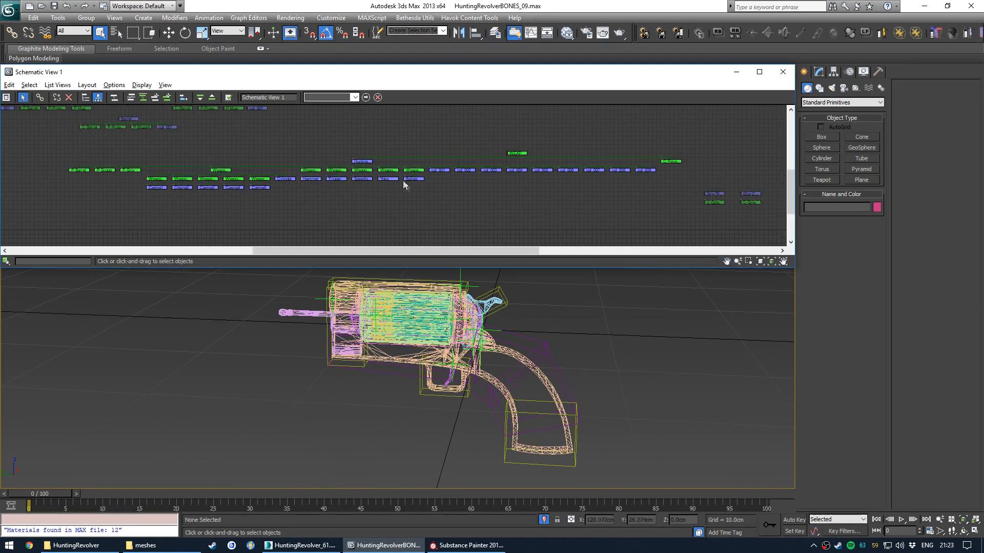
scroll(444, 182, up, 1)
middle_drag(521, 186, 629, 189)
middle_drag(360, 200, 501, 185)
scroll(501, 187, up, 1)
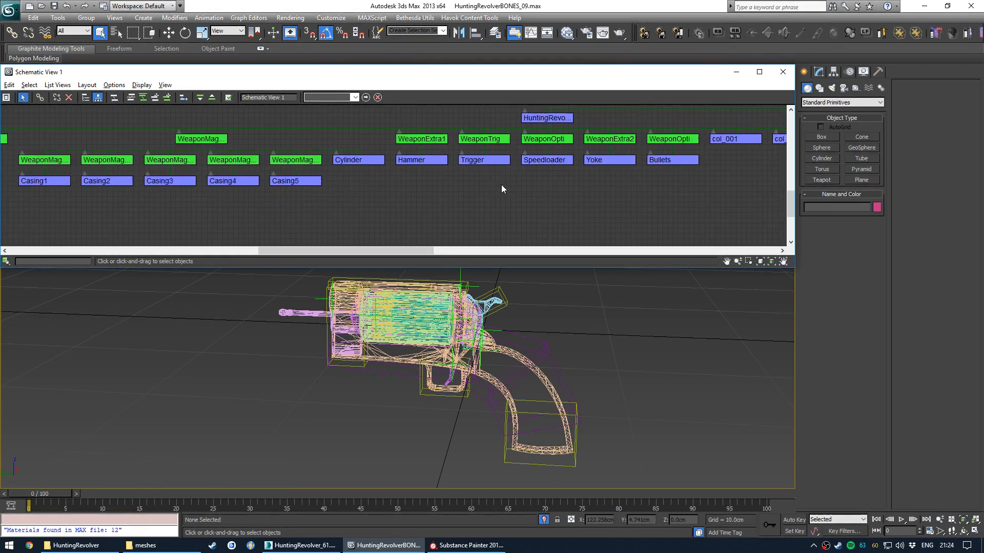
drag(410, 210, 671, 162)
middle_drag(395, 190, 534, 193)
ctrl+click(533, 174)
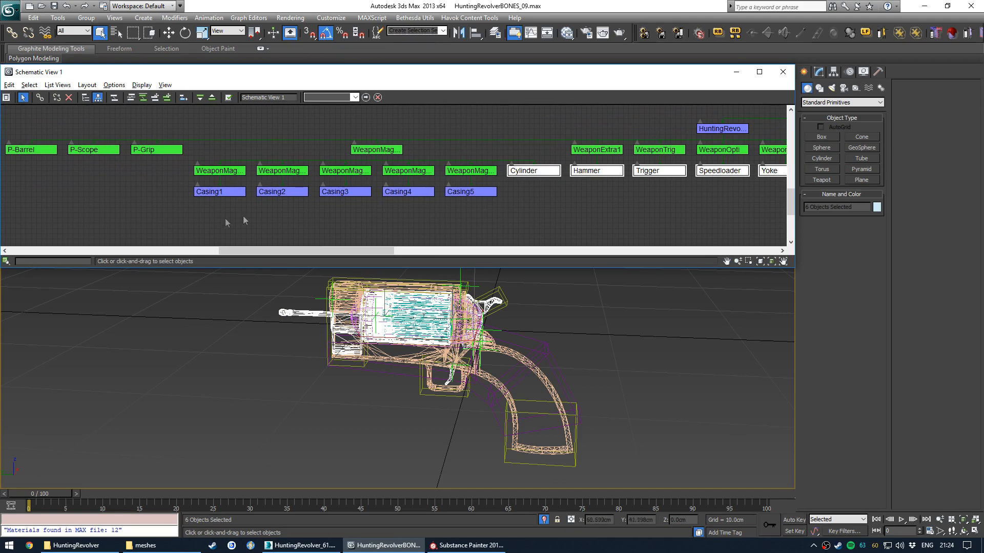
ctrl+drag(298, 222, 475, 199)
middle_drag(476, 201, 331, 200)
scroll(420, 209, down, 1)
middle_drag(436, 205, 504, 218)
key(c)
drag(465, 189, 470, 157)
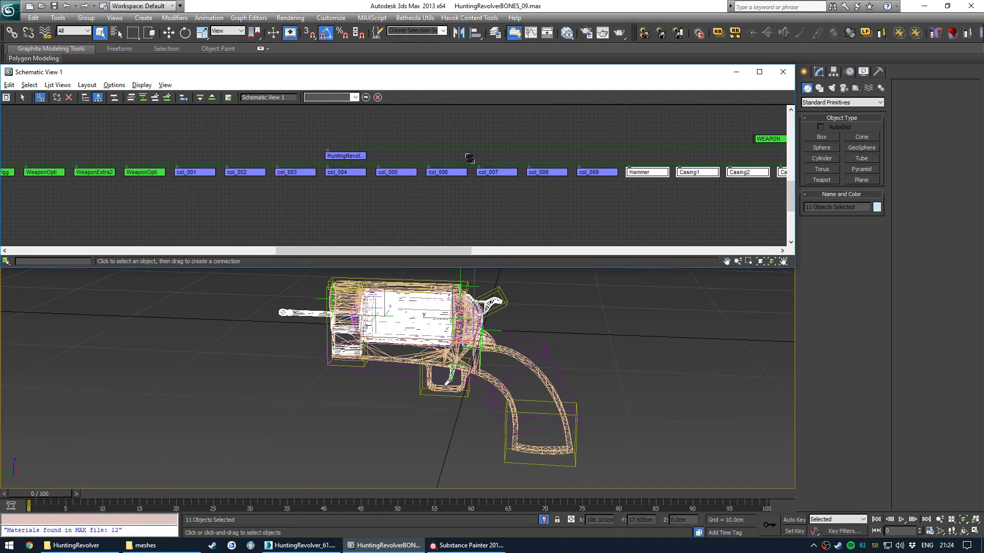
key(s)
Examine the receiver's schematic hierarchy, checking the relinked parts, collision objects and weapon bone helpers under HuntingRevolverReceiver
click(346, 157)
alt+middle_drag(422, 337, 523, 349)
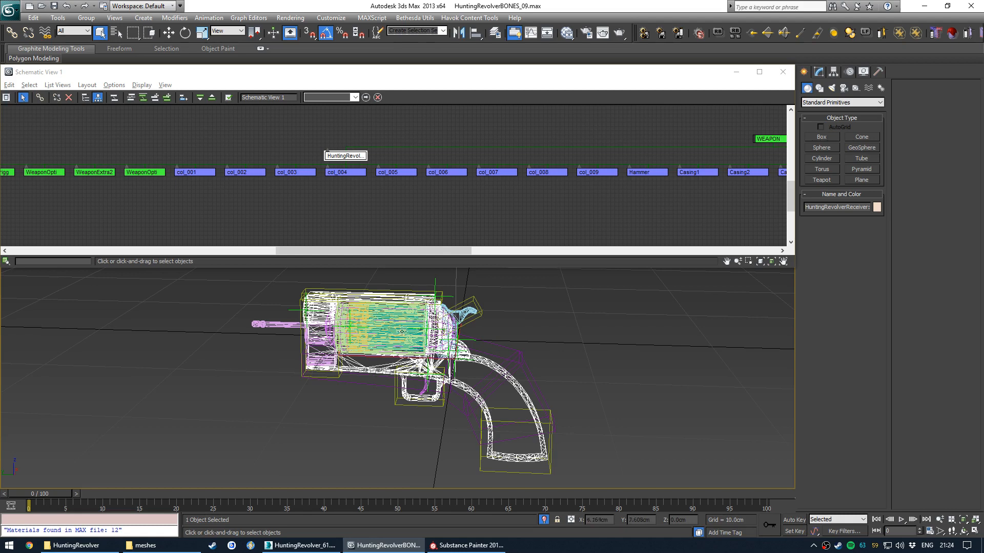
middle_drag(386, 355, 405, 351)
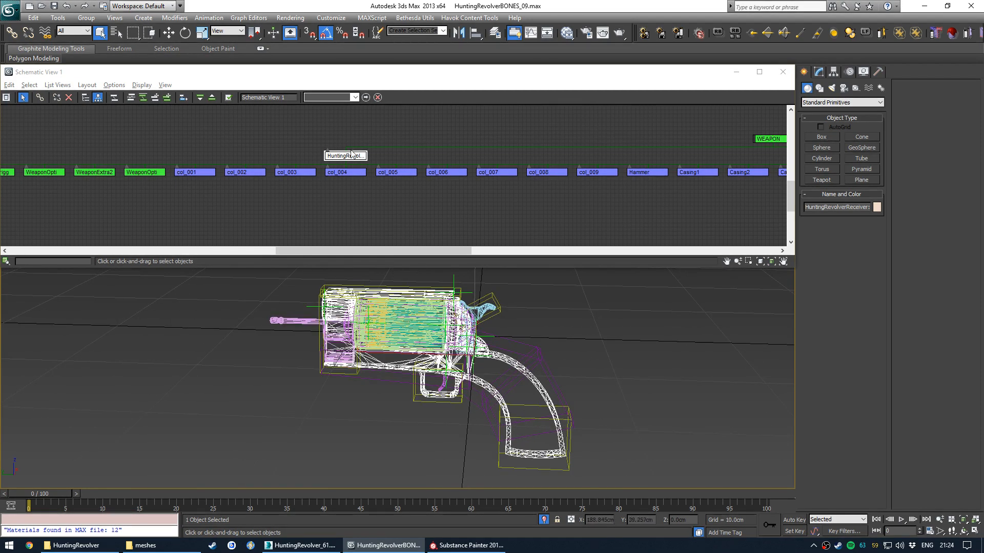
scroll(349, 166, up, 2)
middle_drag(321, 202, 336, 198)
scroll(279, 178, down, 5)
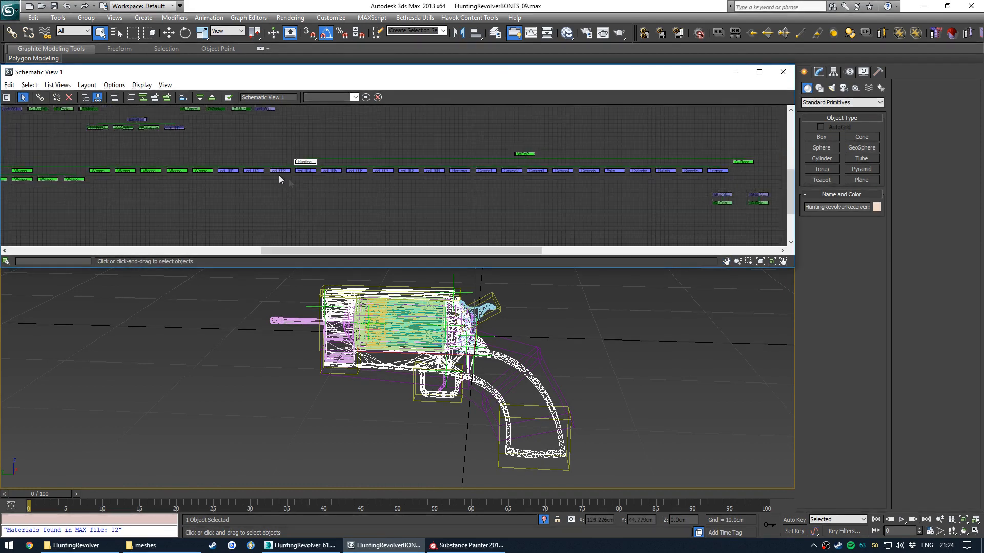
middle_drag(460, 203, 315, 200)
scroll(494, 192, up, 2)
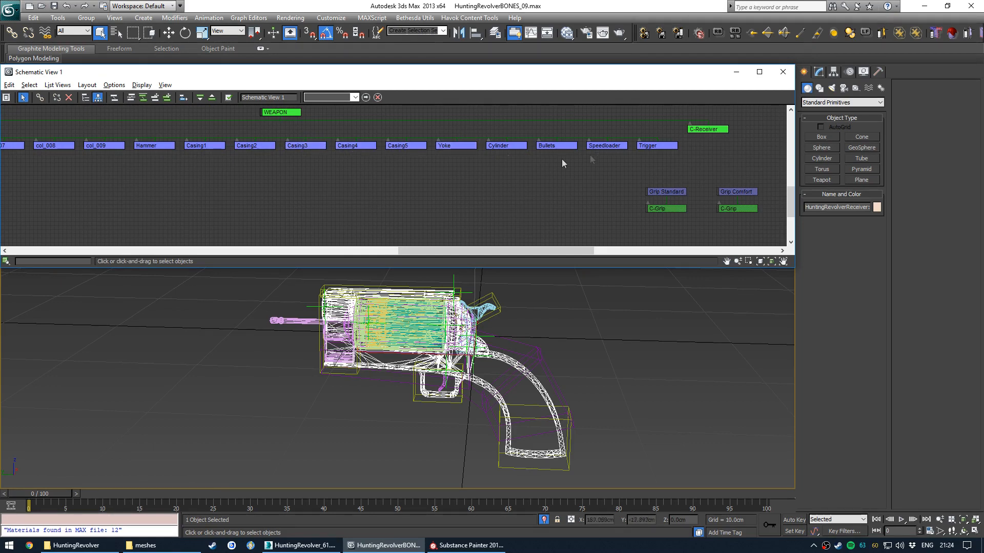
middle_drag(239, 162, 554, 177)
middle_drag(288, 187, 785, 183)
middle_drag(551, 208, 735, 199)
middle_drag(439, 192, 504, 195)
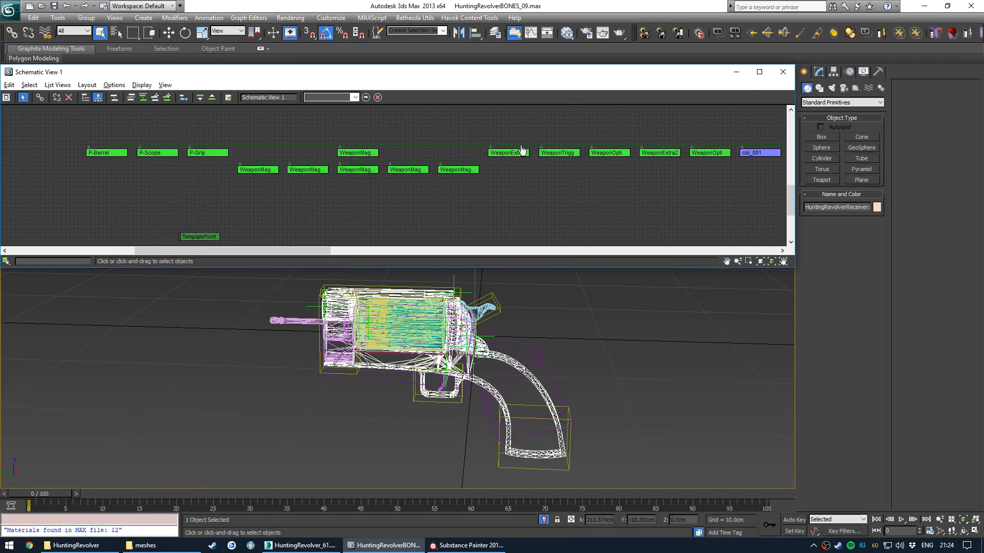
middle_drag(593, 176, 427, 174)
middle_drag(630, 171, 449, 176)
middle_drag(738, 177, 391, 177)
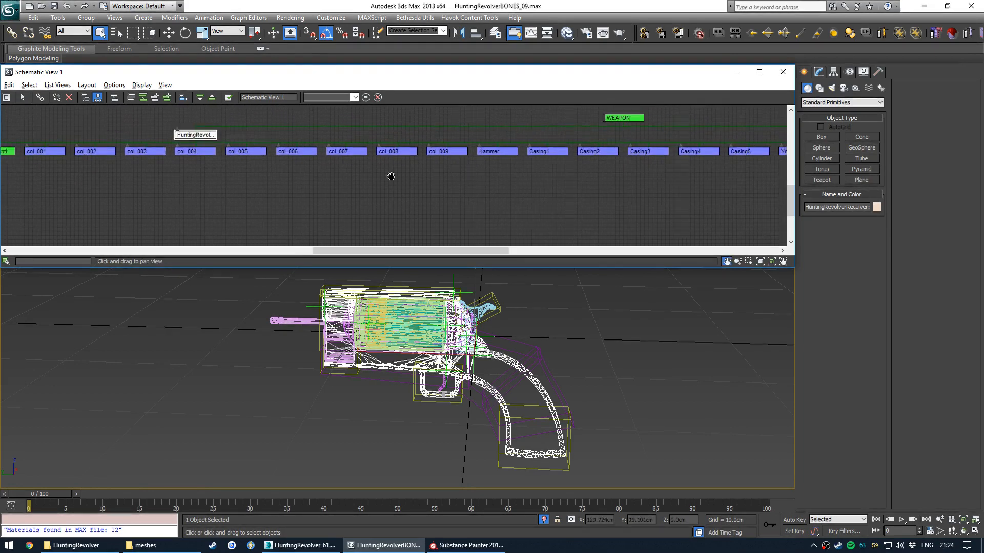
click(441, 184)
middle_drag(503, 197, 339, 191)
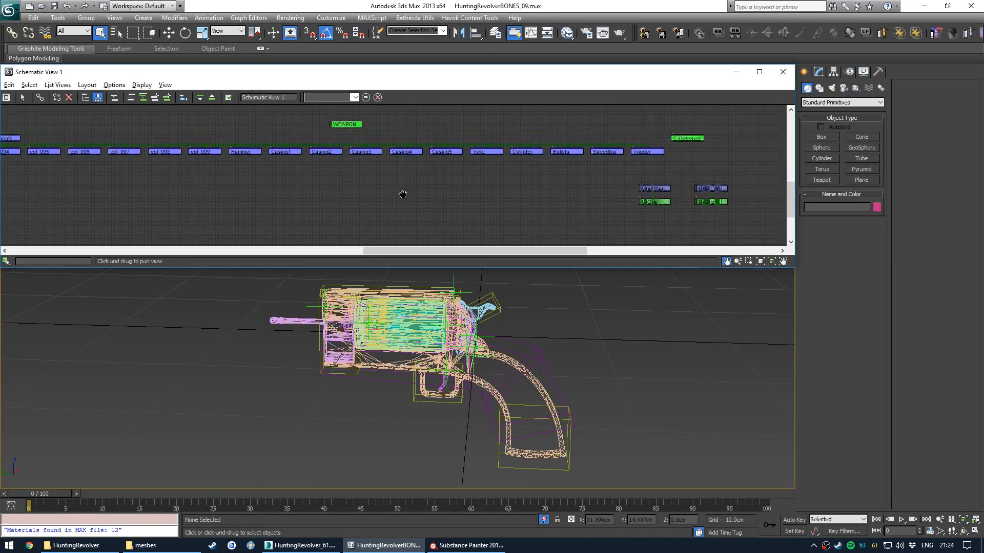
middle_drag(402, 194, 466, 185)
scroll(485, 170, up, 1)
scroll(480, 172, down, 2)
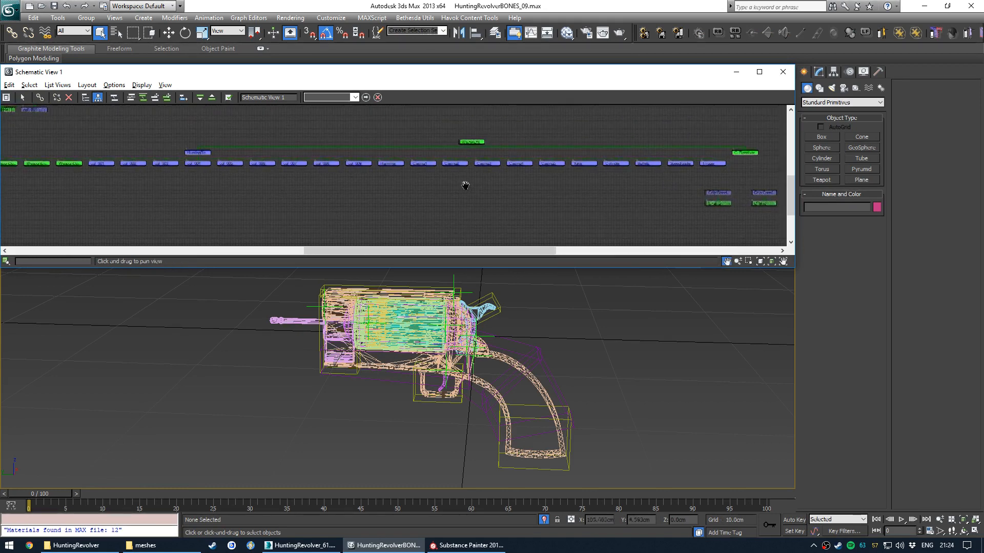
scroll(465, 185, up, 1)
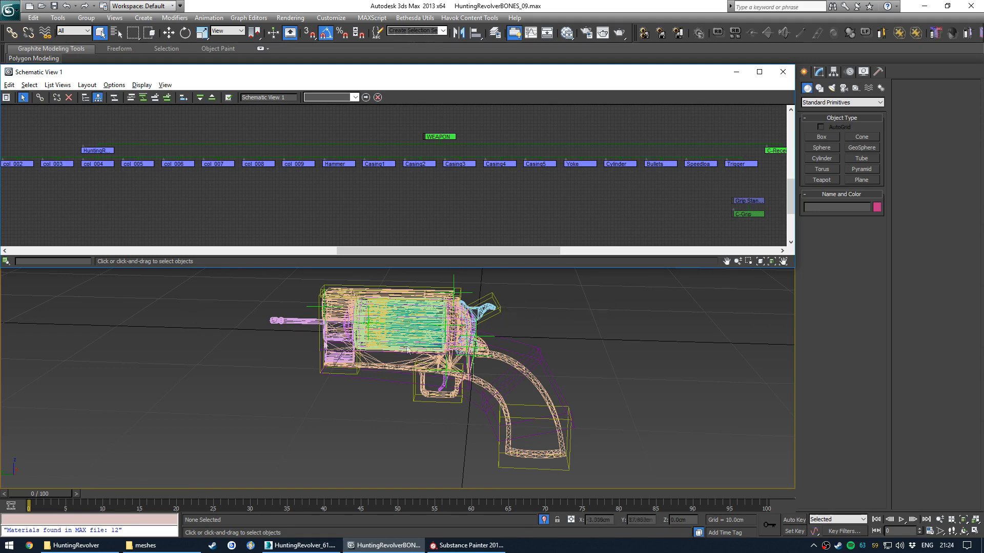
middle_drag(464, 181, 410, 178)
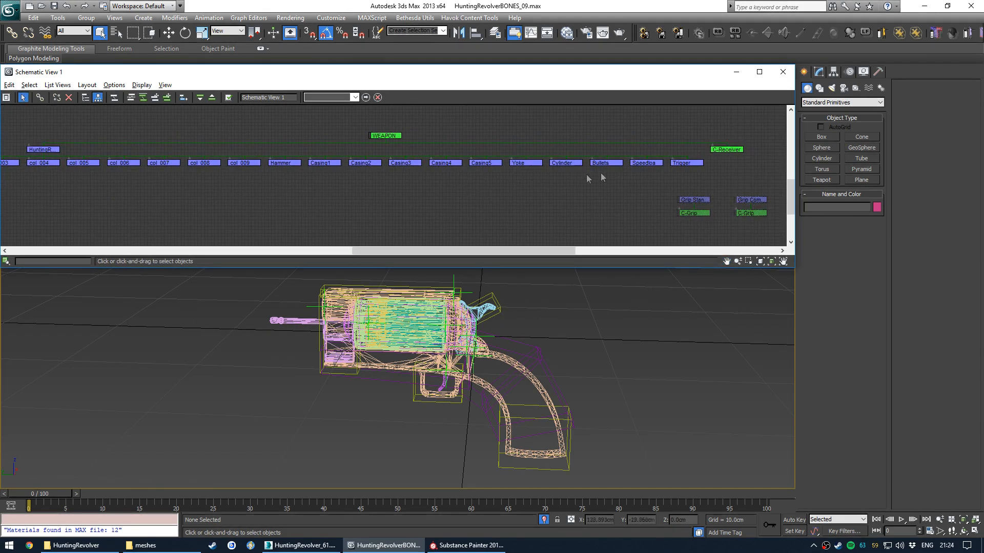
Move the speedloader backward out of the cylinder to a spot behind the revolver, at about Y -10.06 cm
click(645, 163)
key(w)
drag(237, 322, 530, 398)
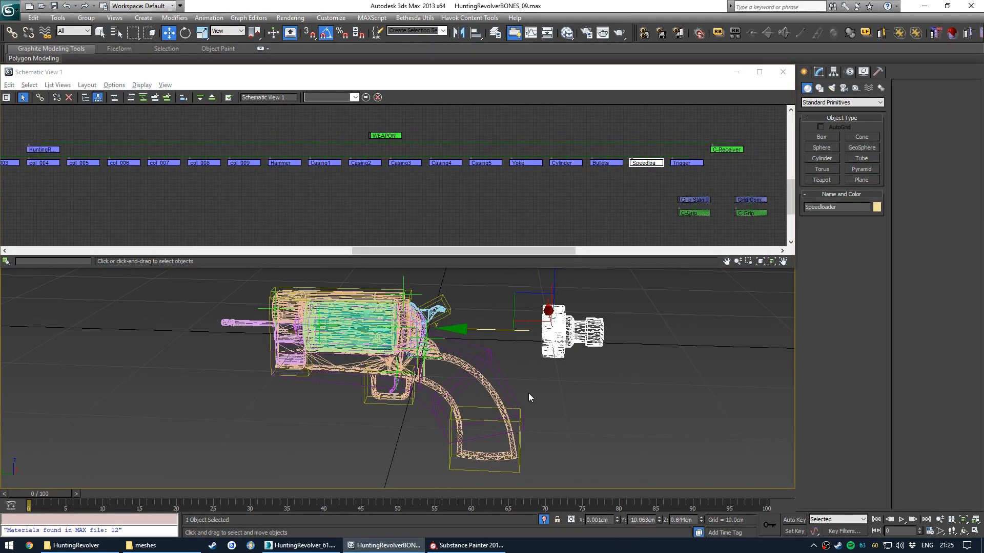
click(529, 397)
middle_drag(514, 368, 463, 368)
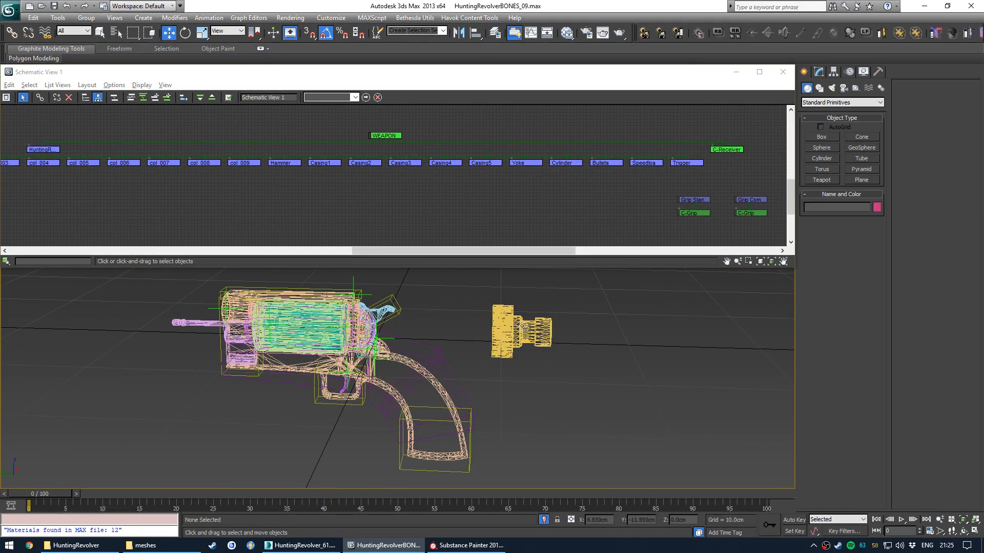
Raise the speedloader vertically so it sits above and behind the revolver's hammer
click(514, 325)
alt+middle_drag(514, 326, 437, 384)
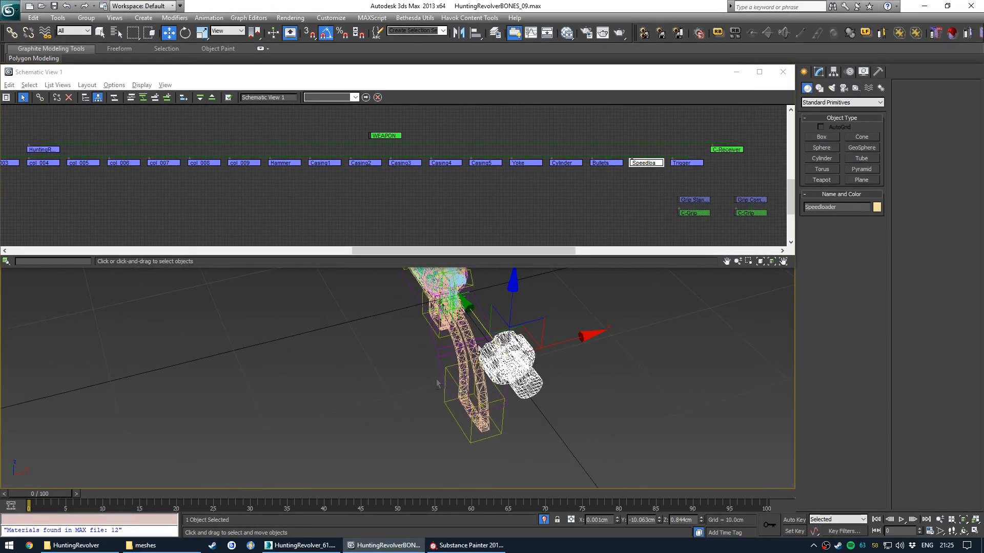
middle_drag(478, 349, 408, 428)
drag(449, 406, 475, 264)
click(441, 391)
alt+middle_drag(441, 391, 457, 355)
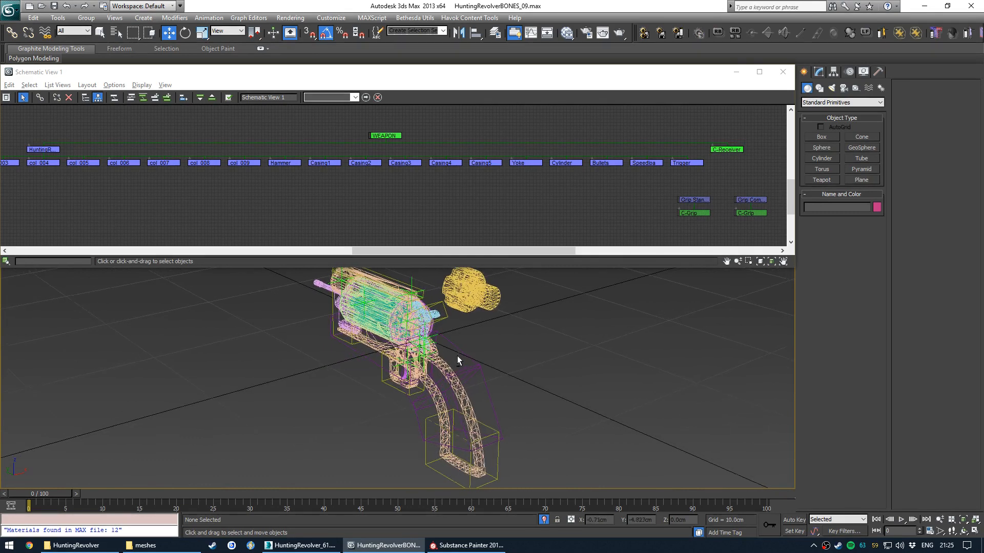
Start exporting the WEAPON root in Gamebryo format to D:\CURRENT WORK\Hunting Revolver\Elric convert meshes
click(395, 137)
key(ctrl+e)
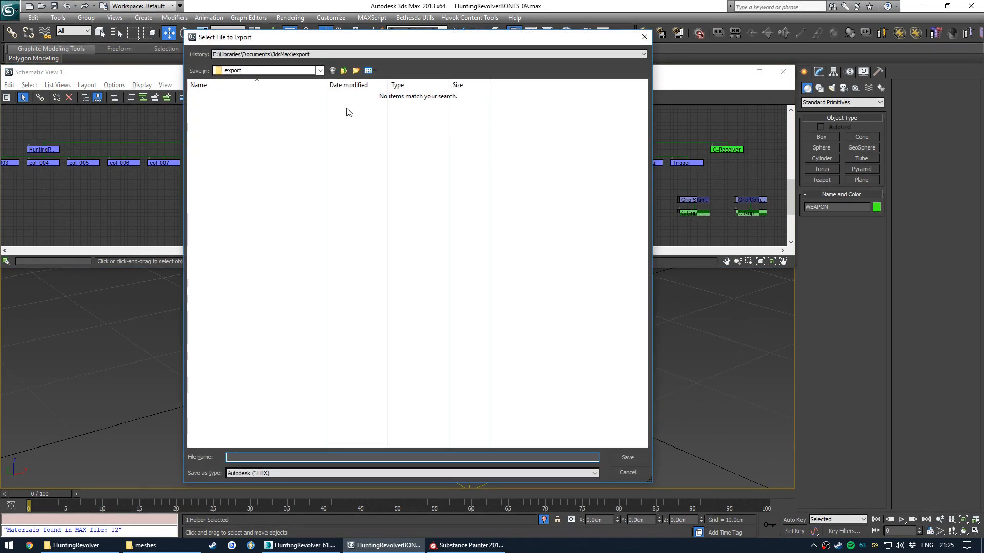
click(343, 56)
click(341, 70)
click(282, 473)
click(283, 377)
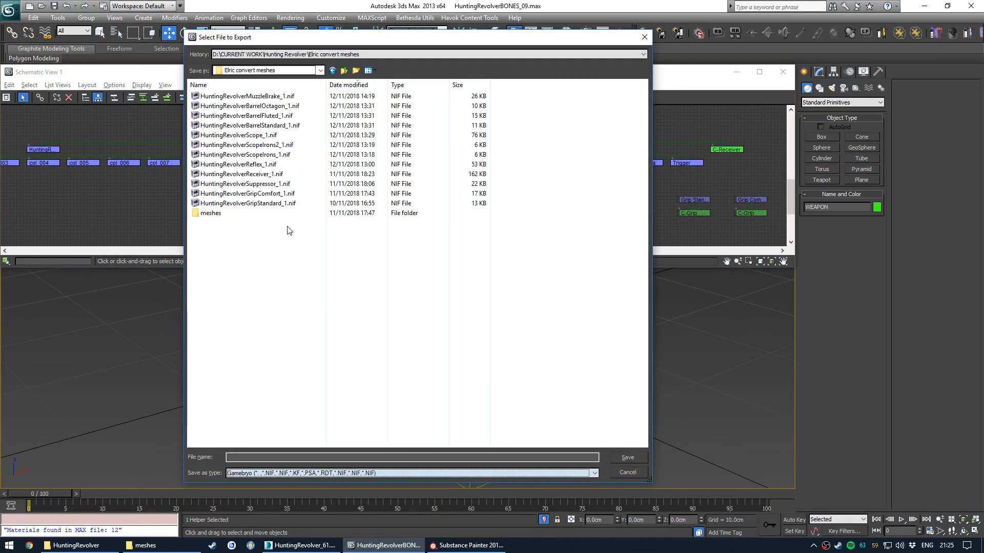
Name the export file HuntingRevolverReceiverPreview_1.nif, based on the existing receiver file name, and try to run the export
click(263, 174)
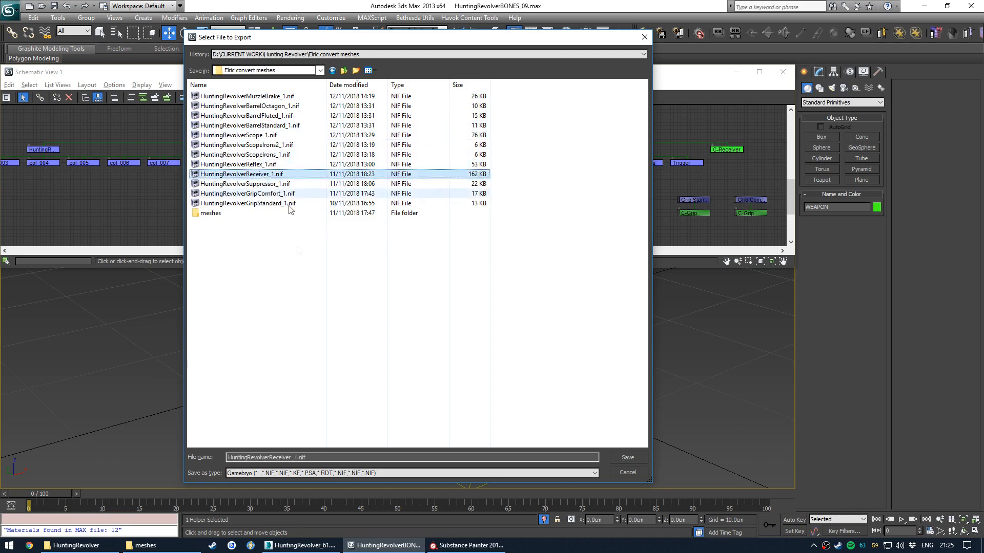
click(292, 458)
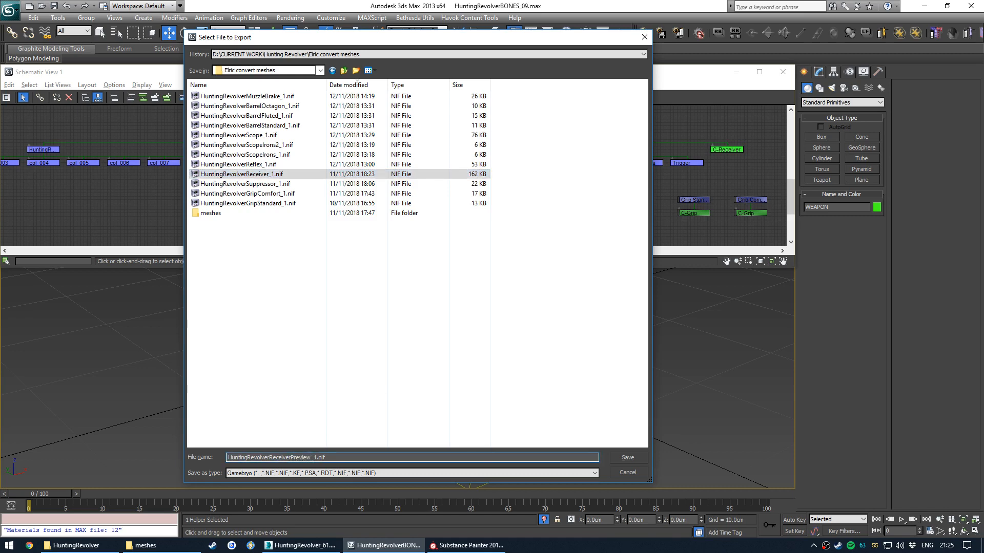
key(Return)
click(559, 370)
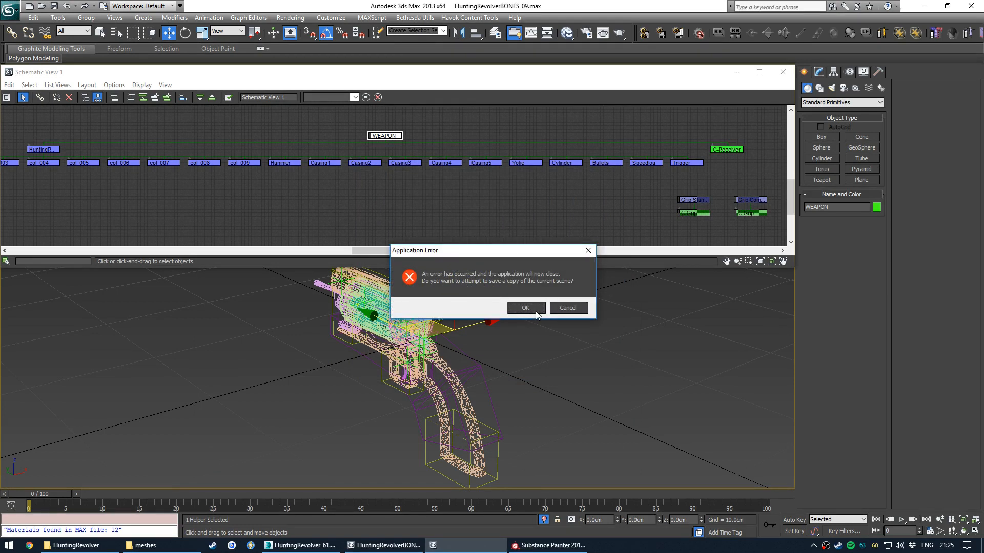
Save a recovery copy of the scene after the application error and dismiss the error report
click(537, 310)
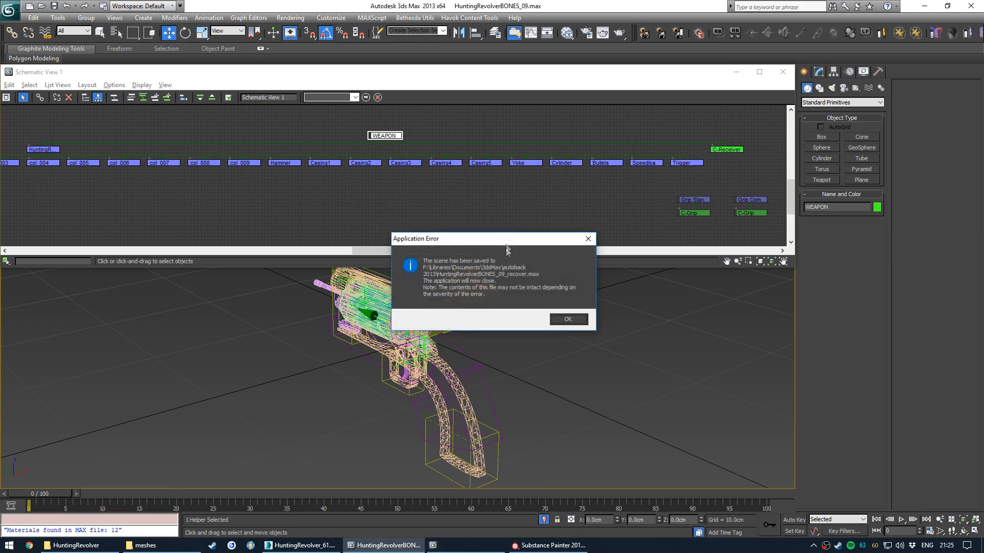
click(567, 320)
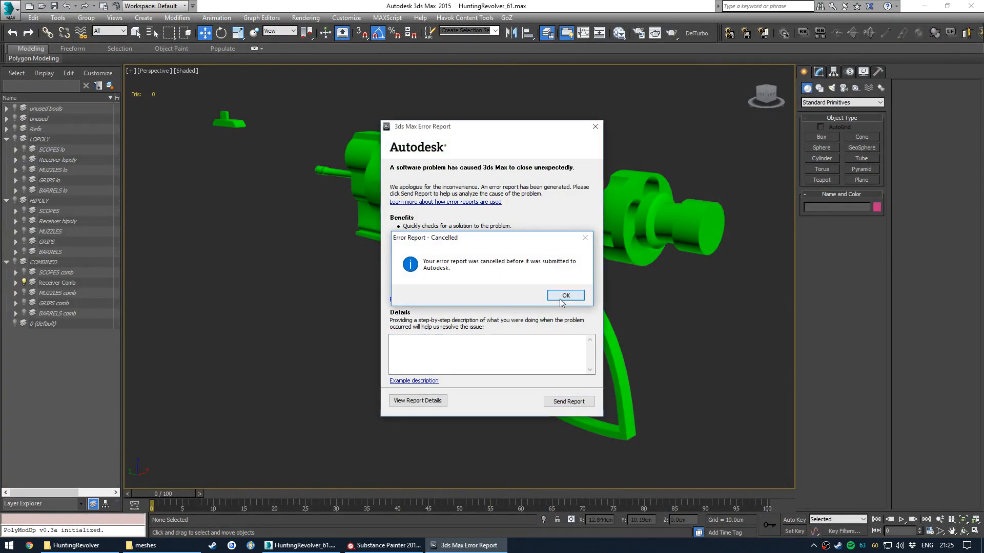
click(558, 296)
Check the meshes folder inside Elric convert meshes for the converted NIF files
click(145, 545)
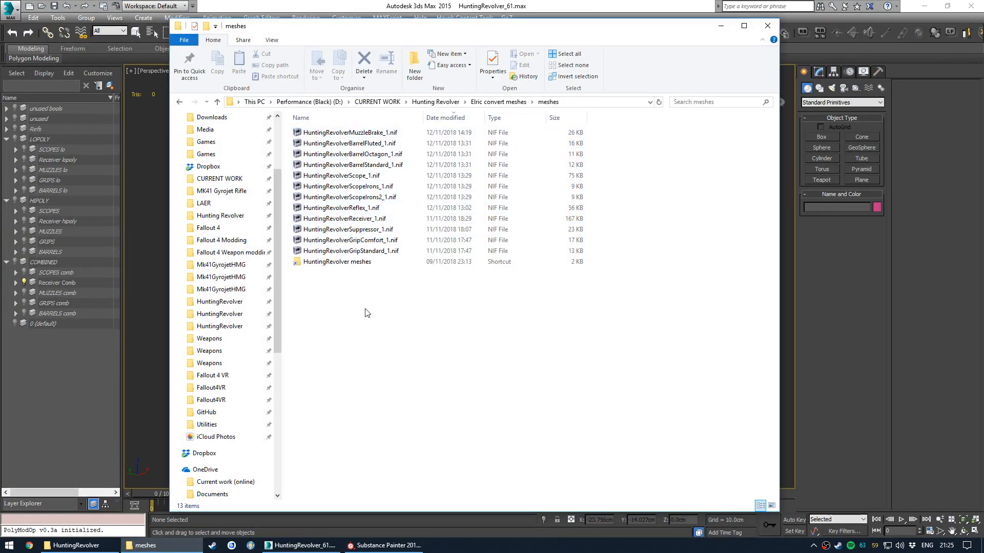
click(367, 132)
click(364, 411)
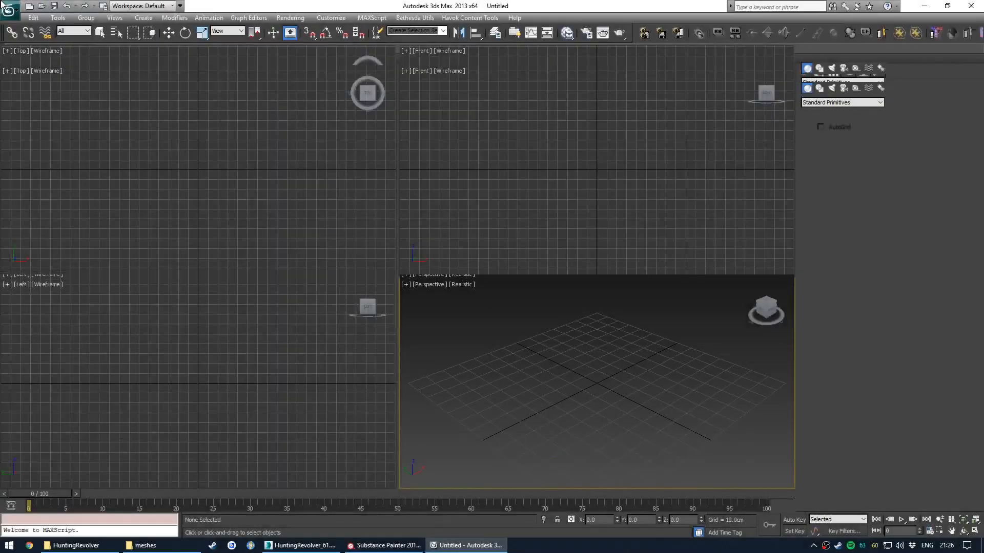
Open the recent scene HuntingRevolverBONES_09_recover.max in 3ds Max 2013 and accept the isolated-objects notice
click(9, 10)
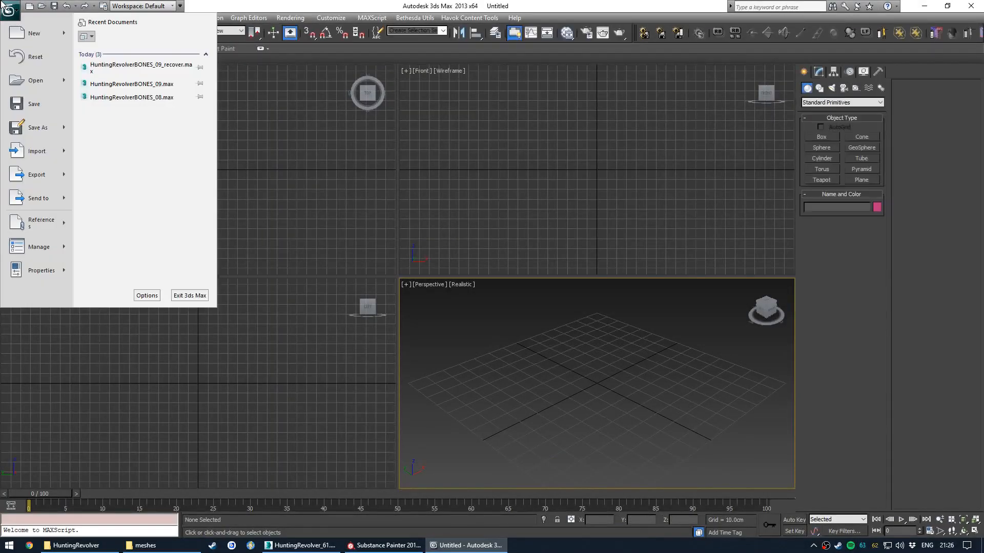
click(133, 67)
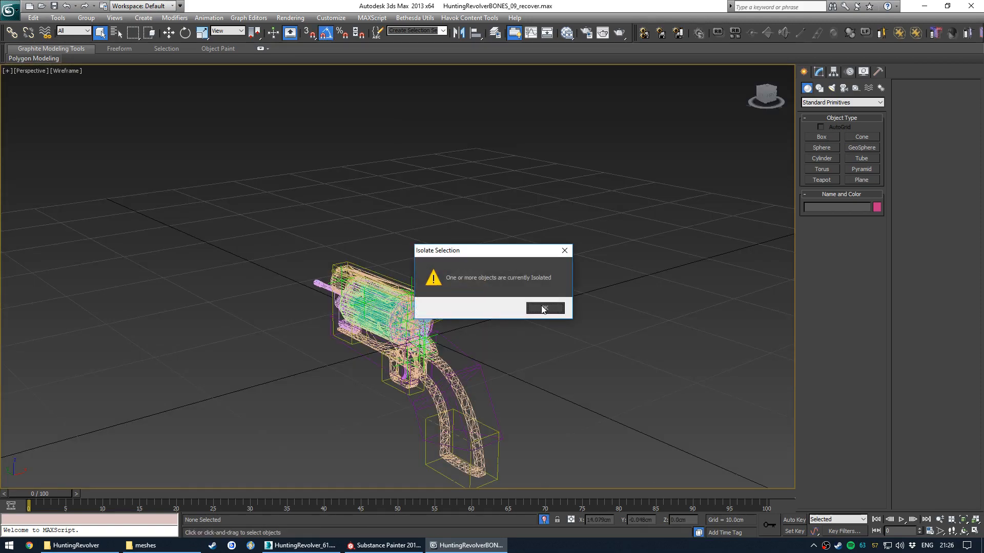
click(543, 309)
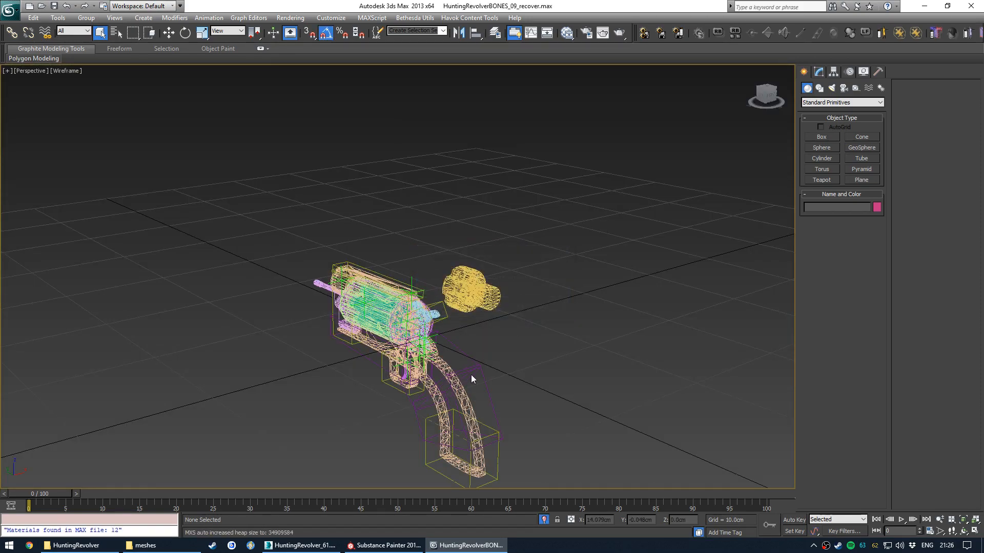
Show the scene hierarchy in Schematic View and select the WEAPON root node
alt+middle_drag(438, 269, 474, 274)
click(546, 32)
scroll(375, 140, up, 1)
scroll(376, 140, up, 1)
click(376, 138)
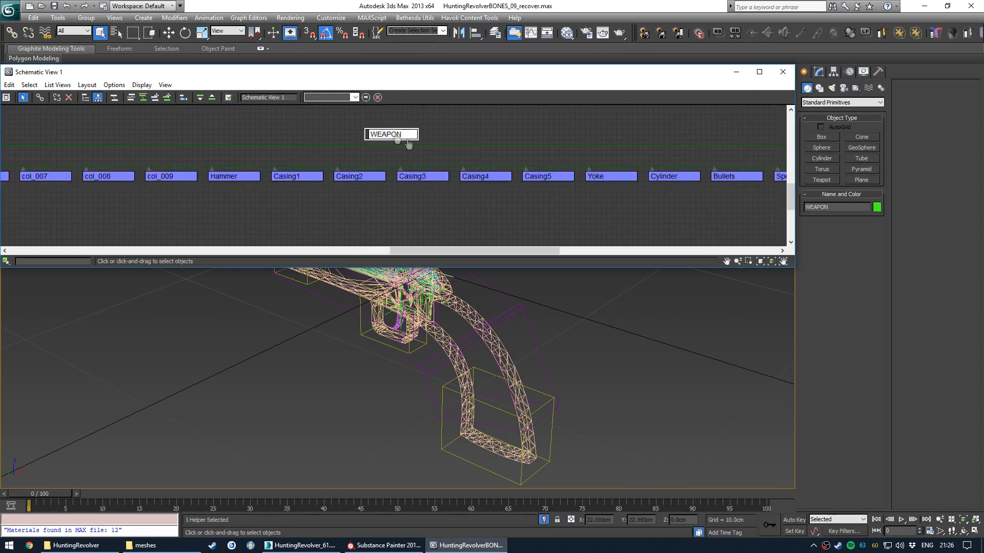
scroll(414, 149, up, 1)
middle_drag(421, 155, 434, 167)
Start exporting the WEAPON root to D:\CURRENT WORK\Hunting Revolver\Elric convert meshes in Gamebryo format
key(ctrl+e)
click(326, 54)
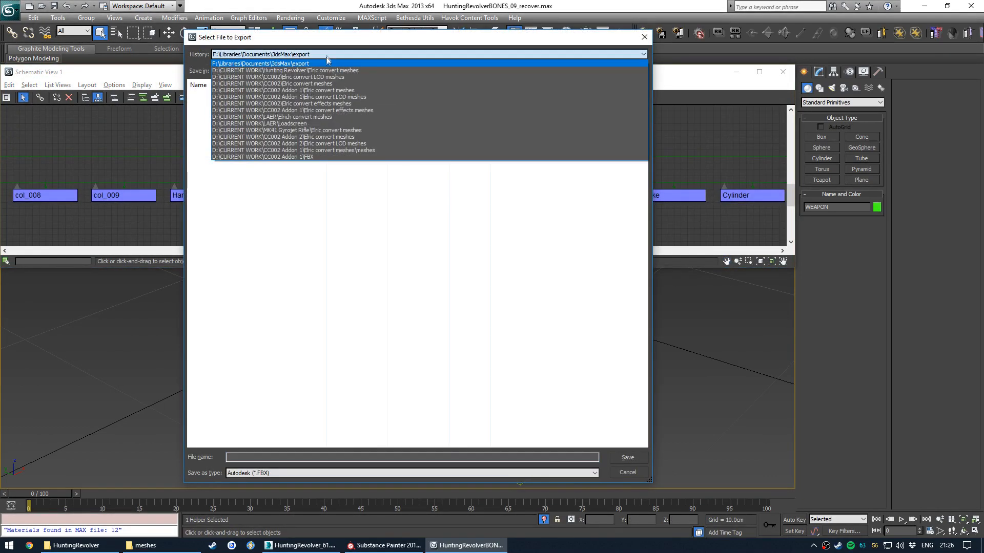
click(329, 71)
click(319, 474)
click(330, 377)
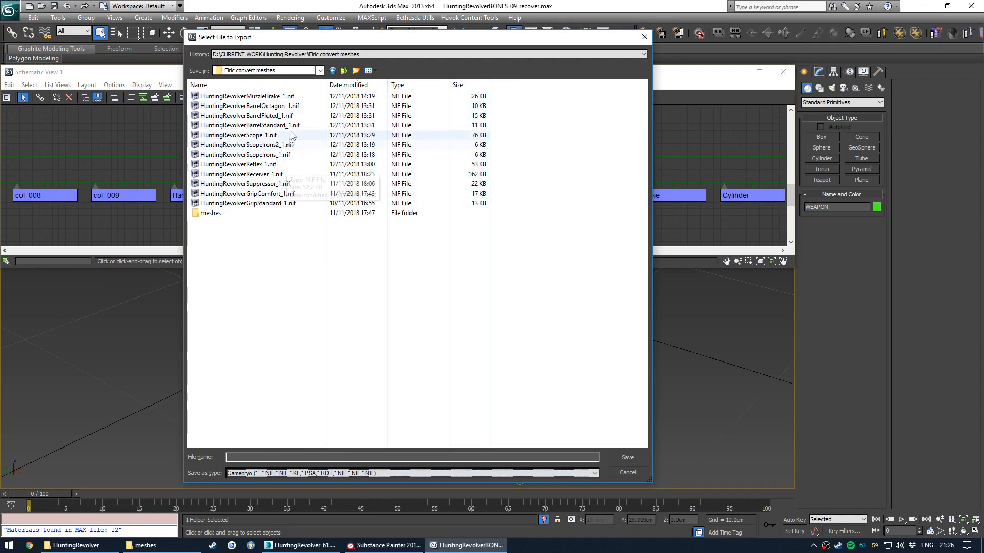
Try the NIF export as HuntingRevolverReceiverPreview_1.nif with the PE Weapon script, and save a recovery copy of the scene
click(246, 96)
drag(270, 457, 286, 469)
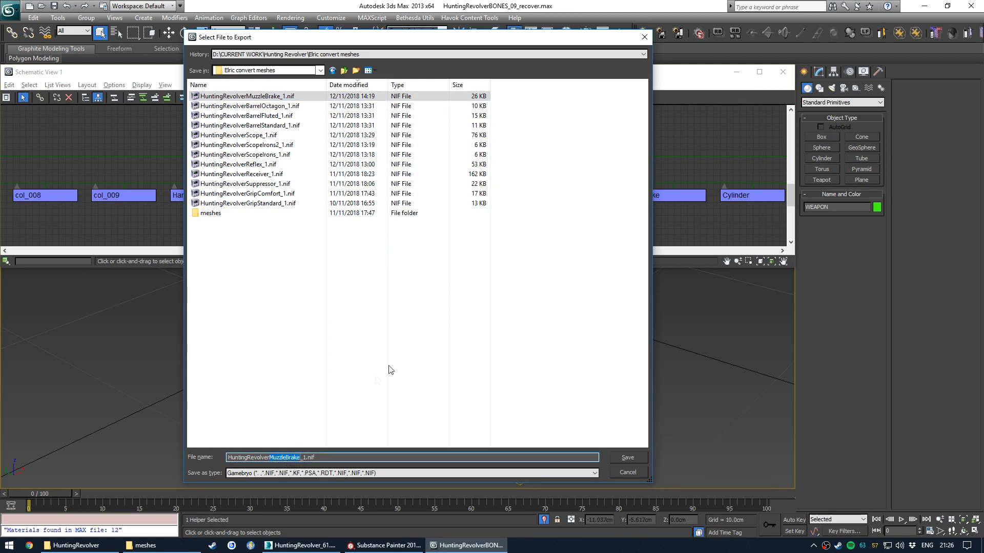
click(290, 175)
click(291, 458)
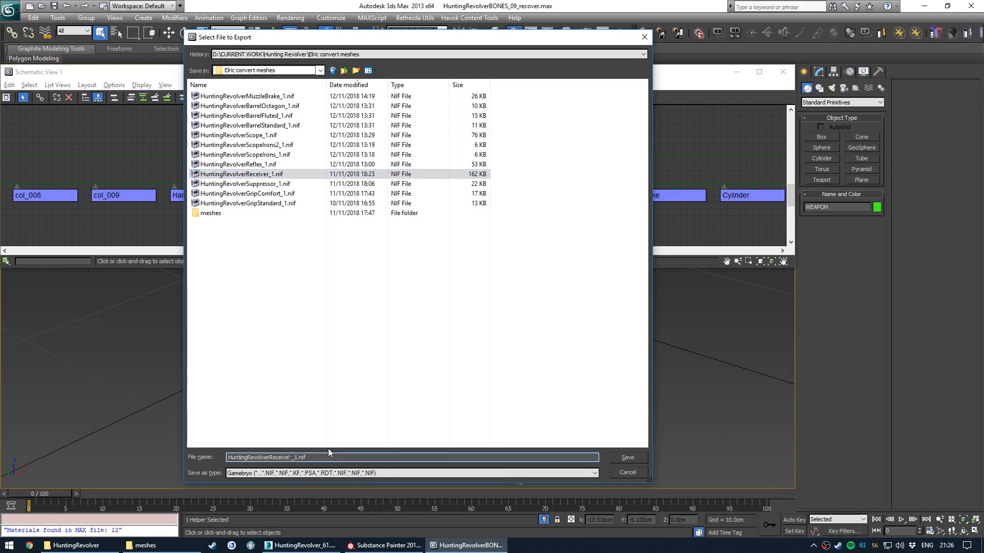
text(Preview)
key(Return)
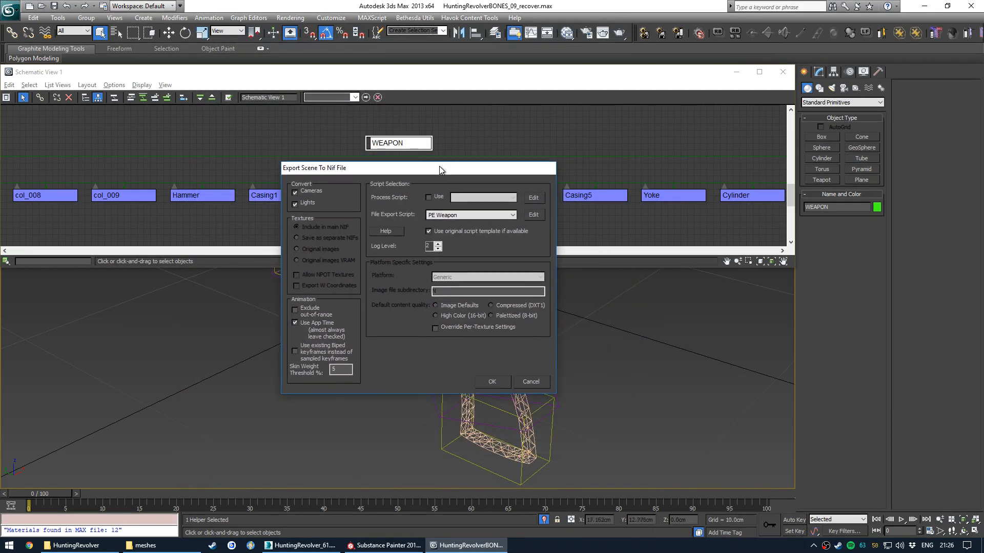
click(489, 380)
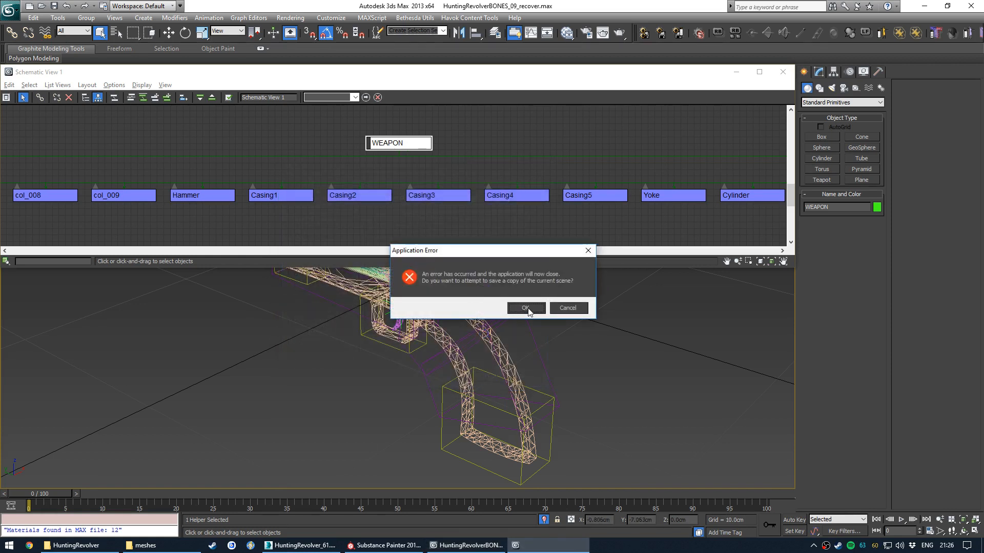
click(526, 308)
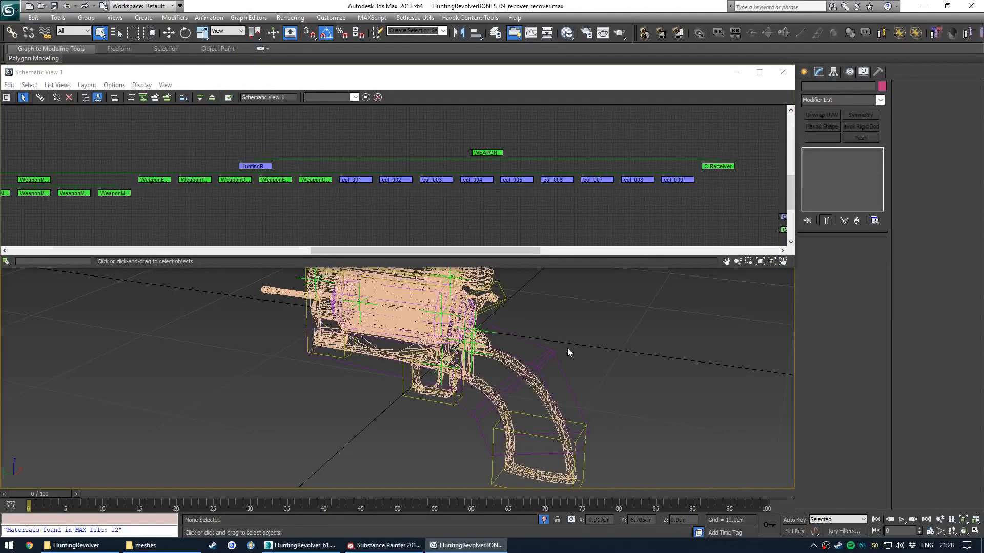
Examine the combined receiver mesh from several angles and its nodes under WEAPON in Schematic View
alt+middle_drag(568, 349, 495, 403)
click(490, 365)
click(495, 403)
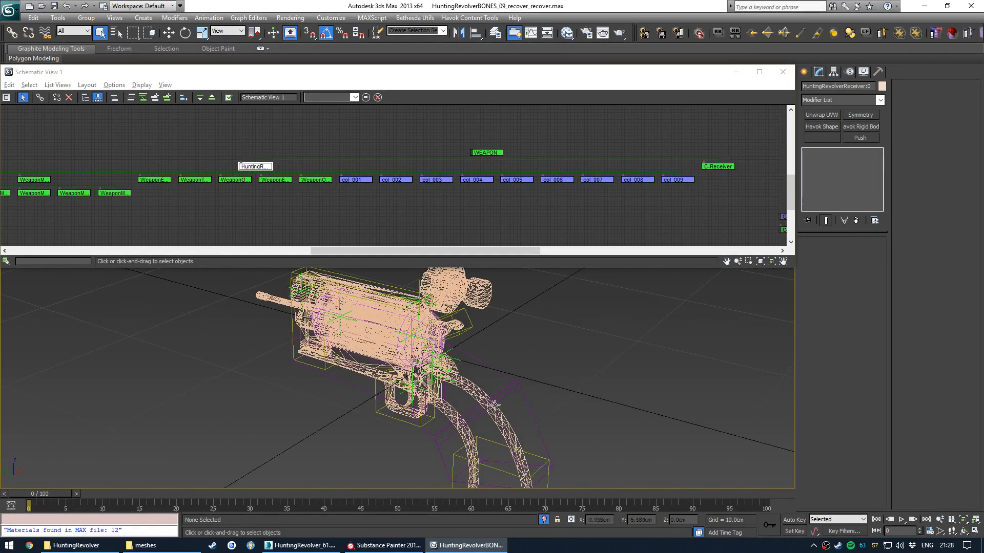
click(504, 429)
alt+middle_drag(504, 428, 410, 385)
middle_drag(259, 193, 135, 187)
middle_drag(369, 195, 429, 197)
click(389, 204)
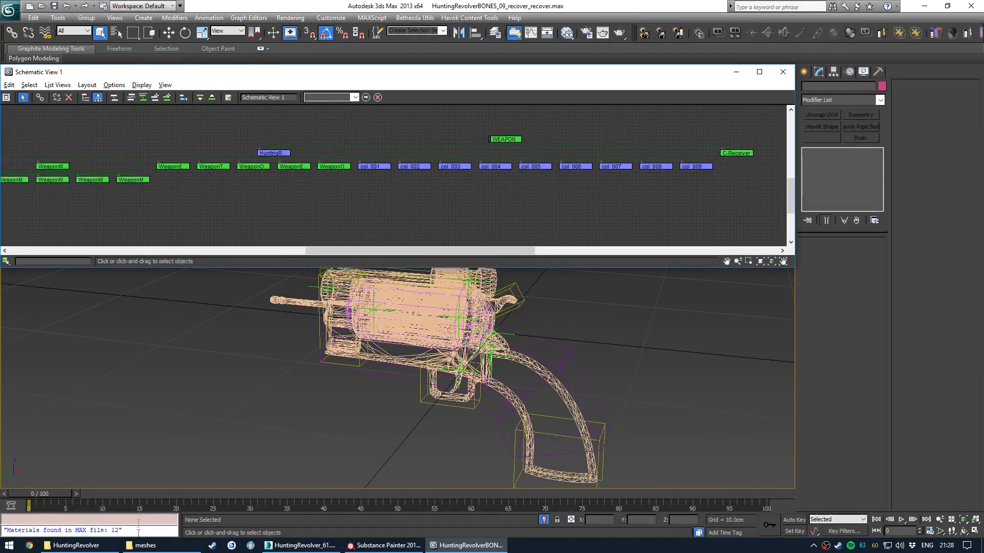
Open HuntingRevolverReceiver_1.nif from the Elric convert meshes folder in NifSkope
click(143, 545)
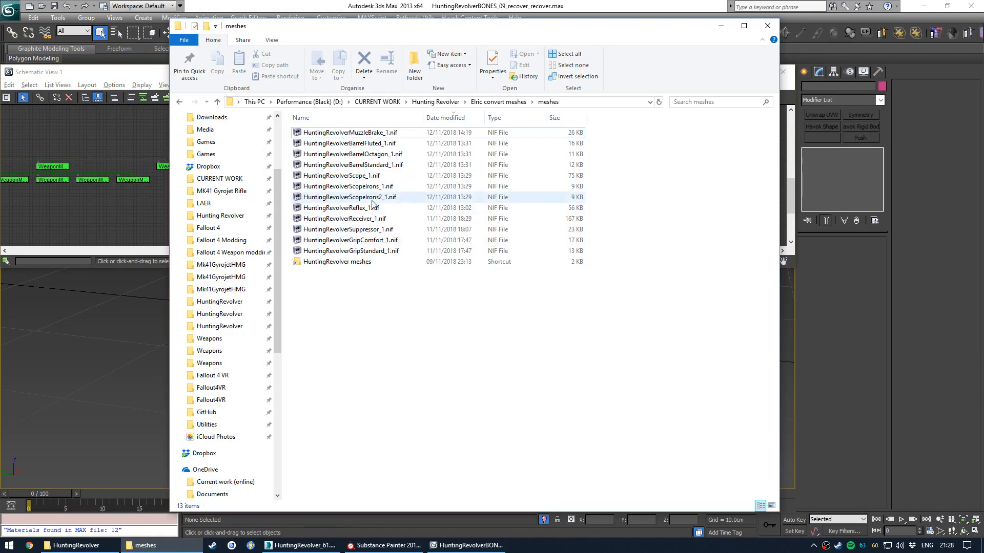
click(508, 103)
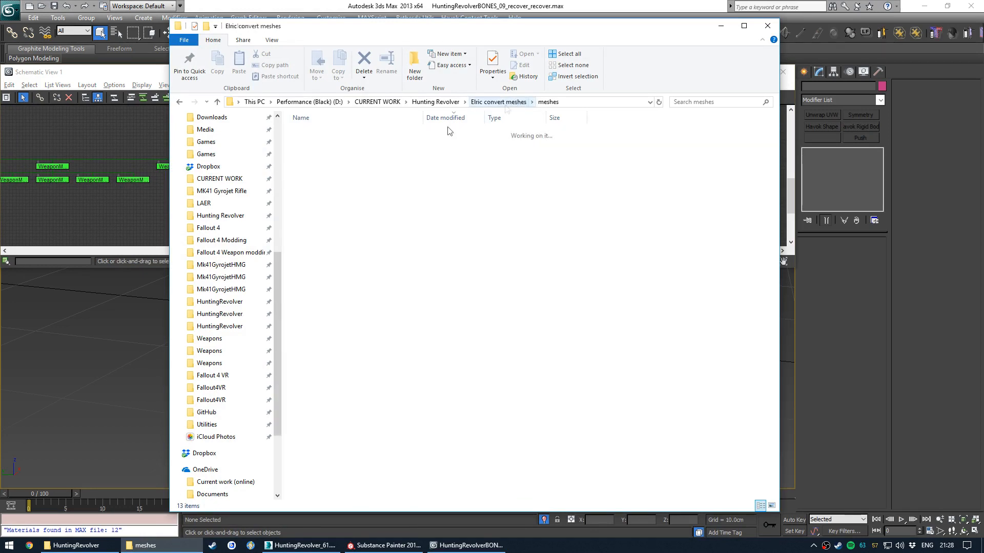
click(447, 132)
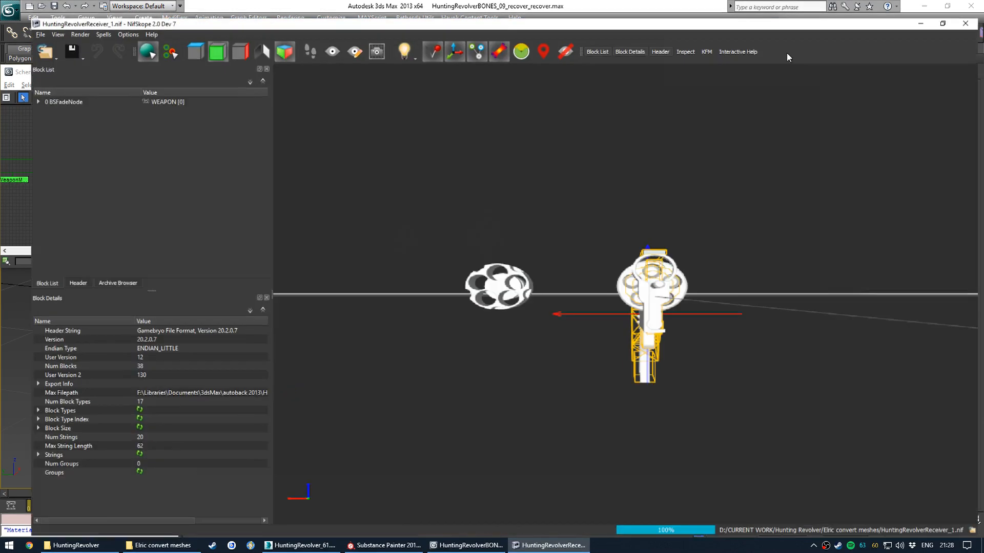
Inspect the exported receiver and its speedloader from several angles and close the NIF file
drag(763, 346, 628, 359)
scroll(668, 340, up, 6)
middle_drag(668, 340, 569, 260)
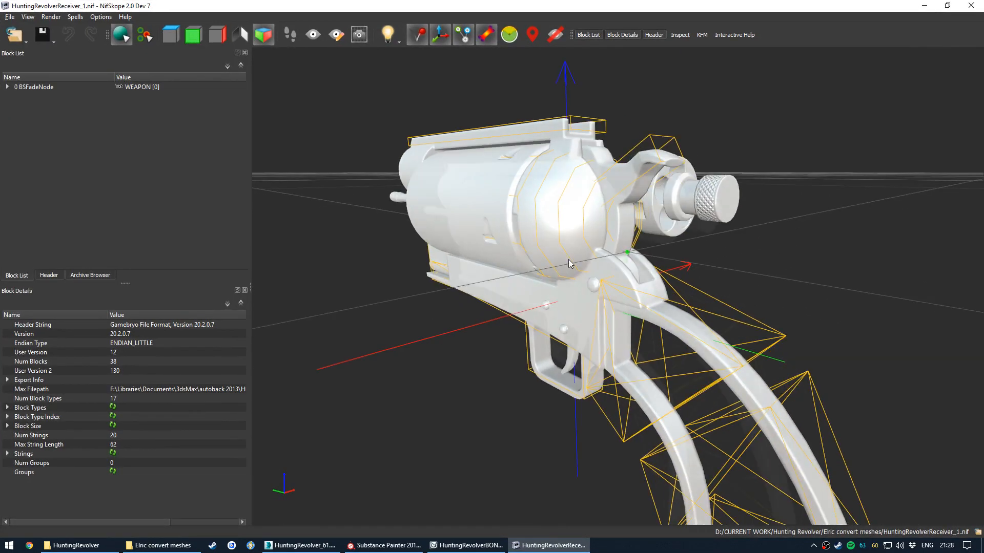
scroll(579, 267, down, 4)
drag(616, 295, 607, 312)
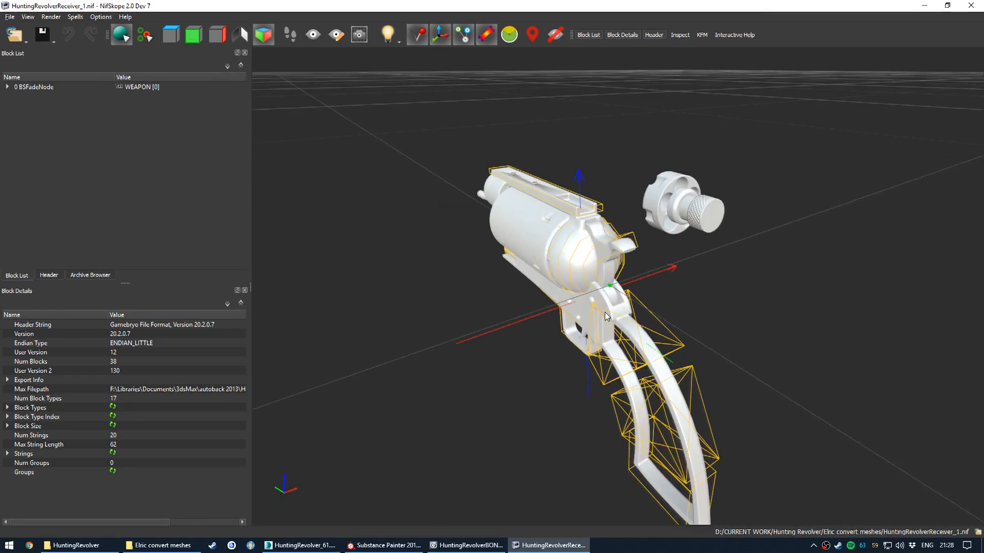
key(alt+F4)
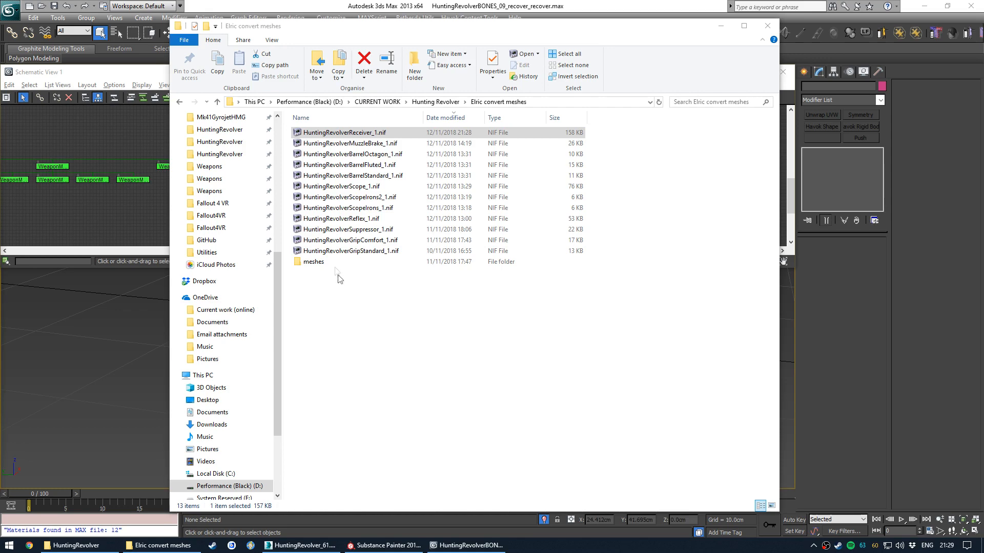
Copy the converted HuntingRevolverReceiver_1.nif from the meshes subfolder of Elric convert meshes
double_click(323, 262)
click(425, 132)
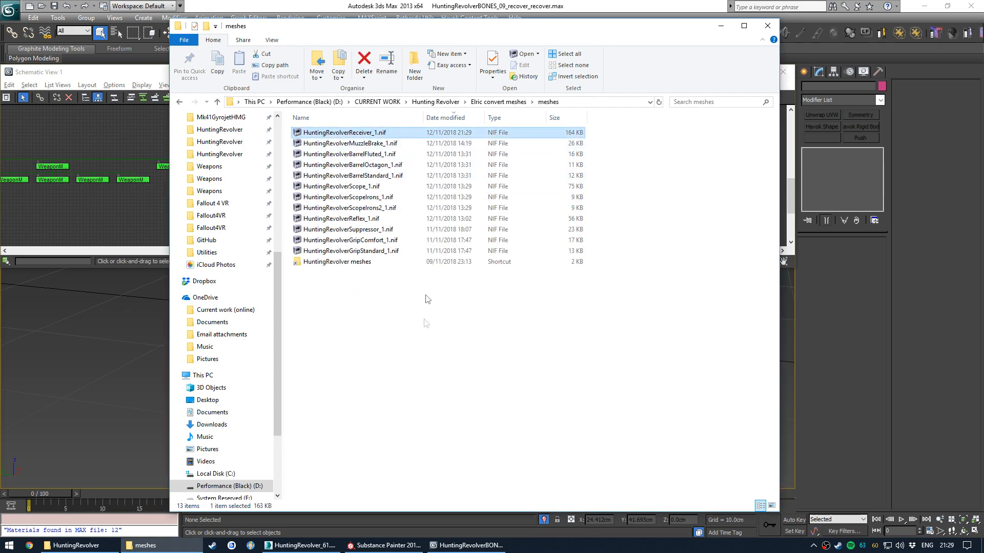
scroll(220, 251, up, 3)
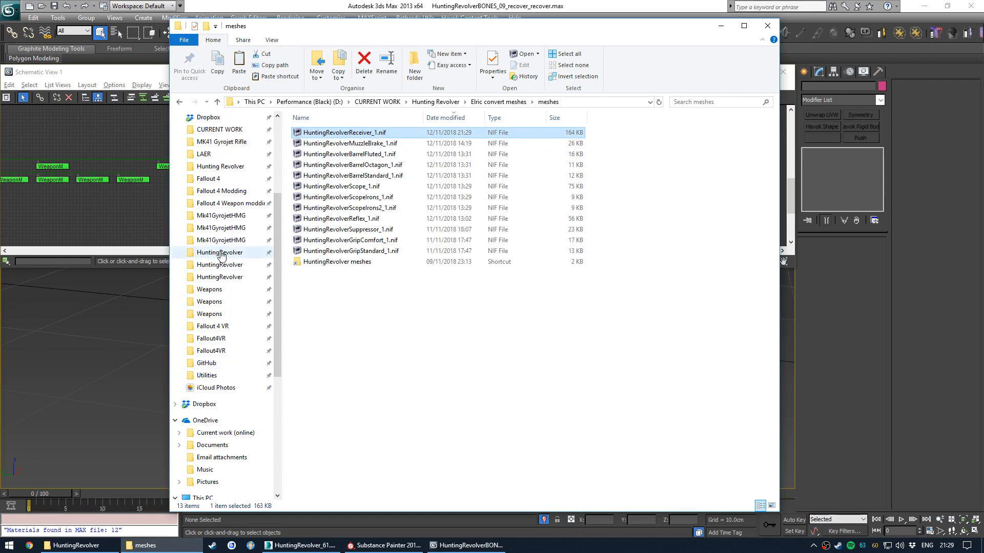
In Fallout 4's Weapons\HuntingRevolver folder, rename the existing receiver to "HuntingRevolverReceiver_1 custom anims ready.nif" and paste the new HuntingRevolverReceiver_1.nif
click(220, 252)
click(369, 176)
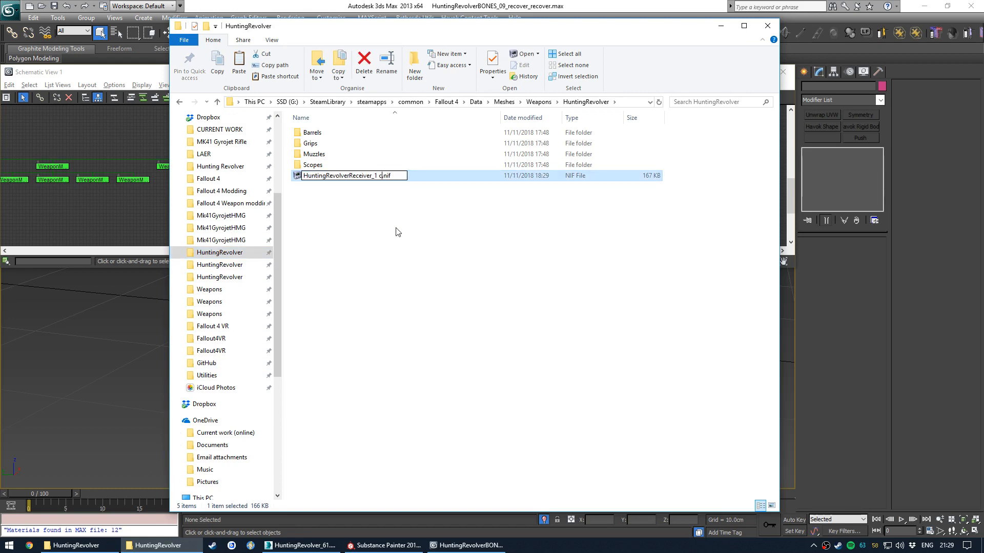
text(dy)
key(Return)
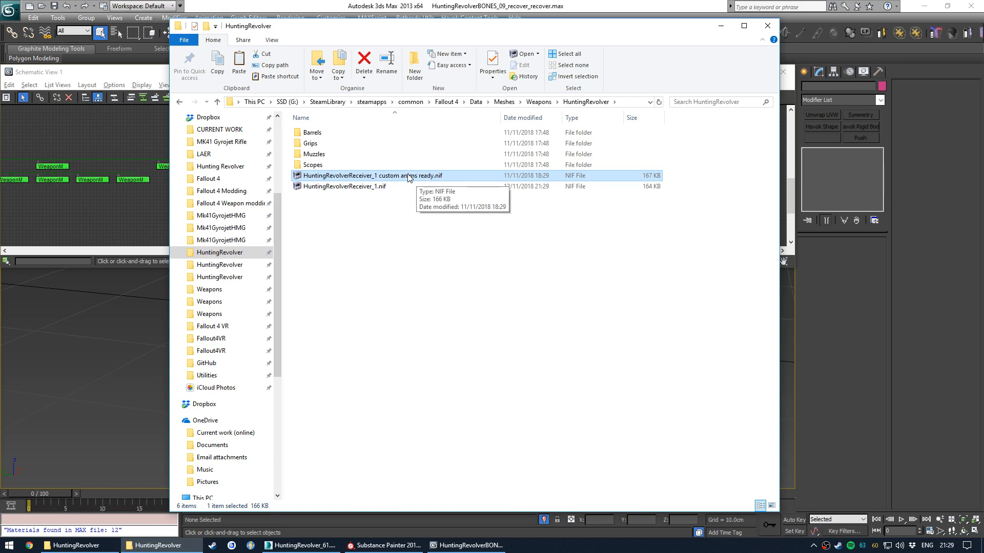
click(395, 190)
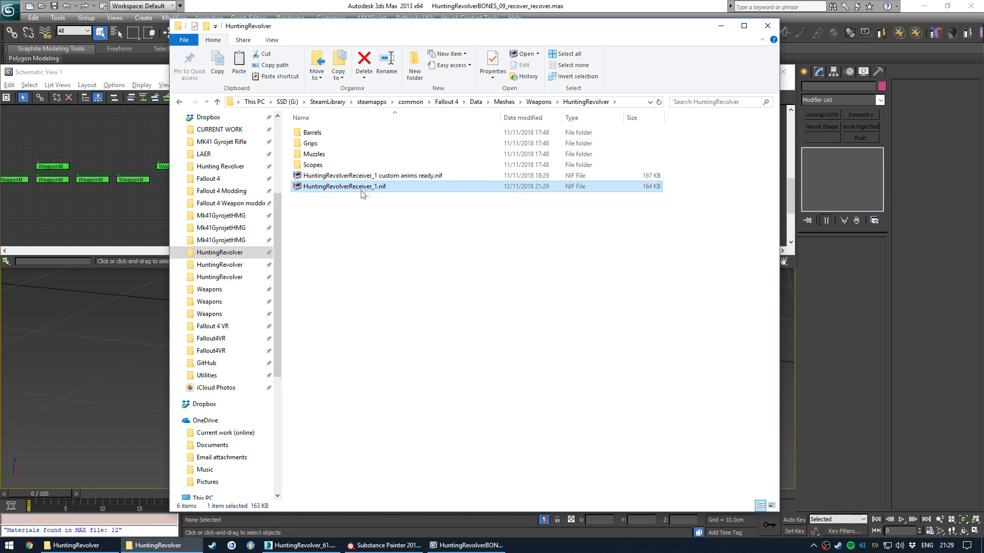
click(381, 271)
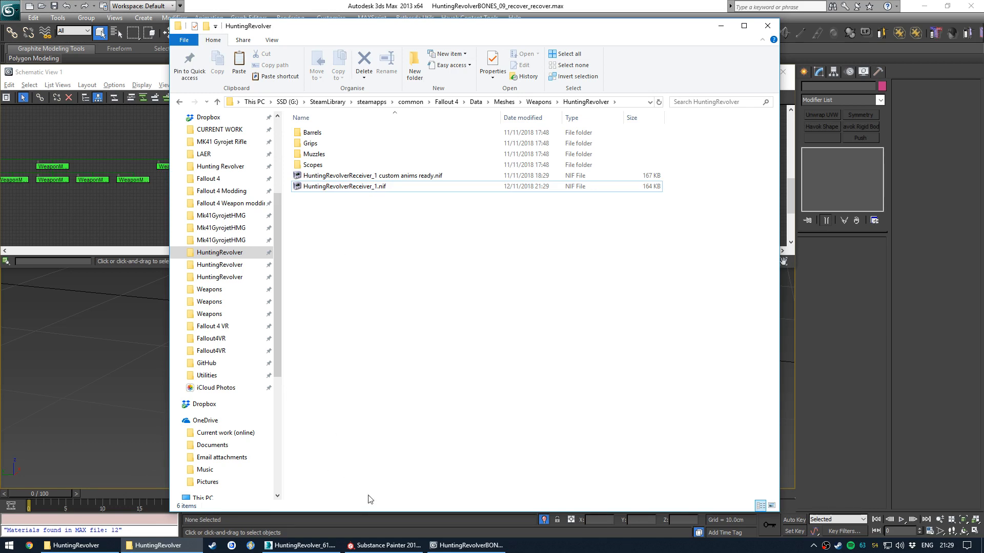
Switch to Substance Painter and start a new project with the PBR - Metallic Roughness (allegorithmic) template
drag(459, 545, 391, 497)
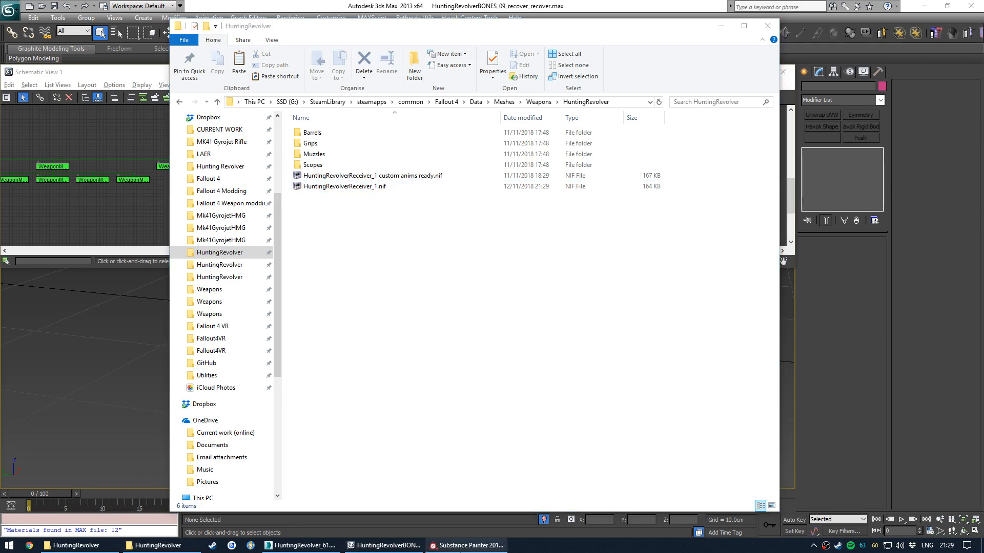
click(462, 546)
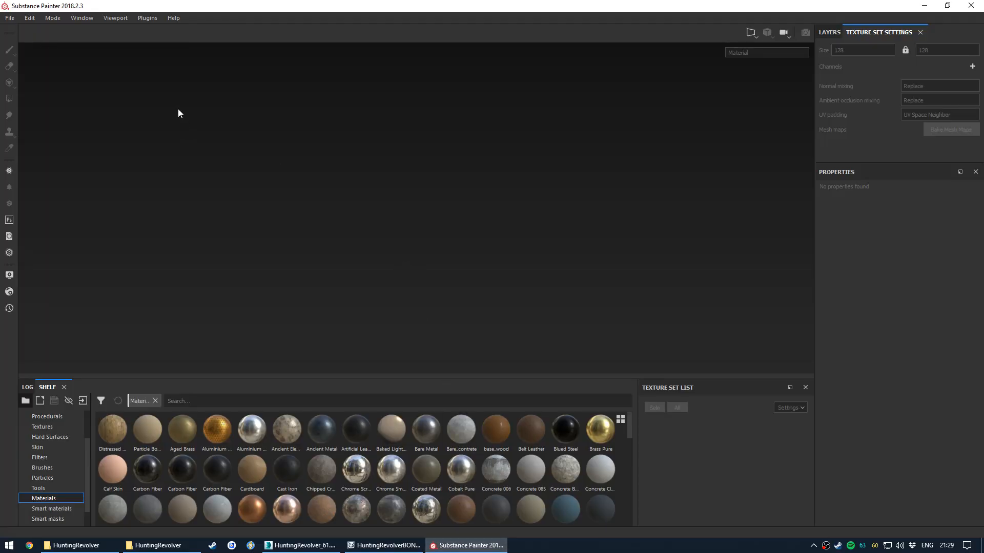
click(10, 18)
click(24, 29)
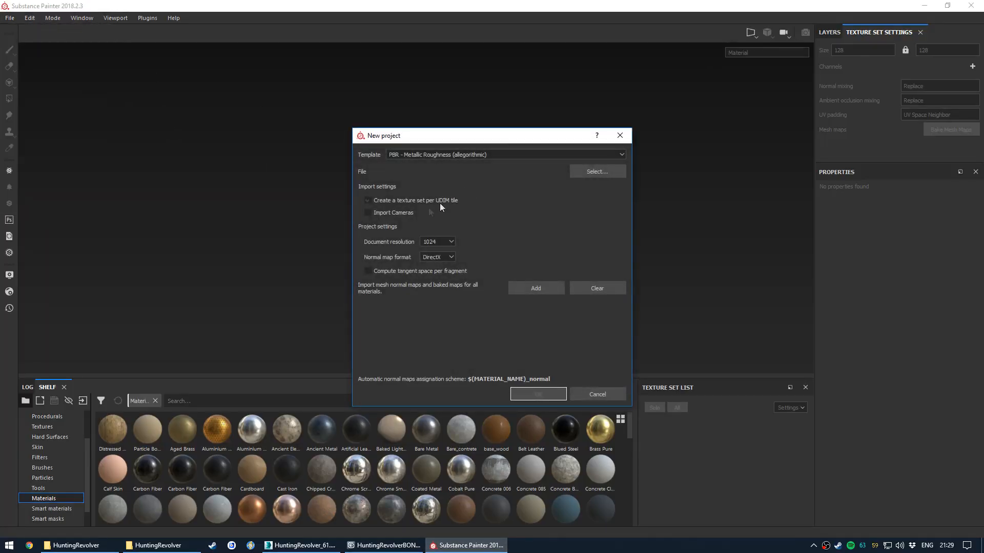
click(552, 151)
click(551, 151)
Browse for the project's mesh file in the Hunting Revolver\FBX folder
click(581, 173)
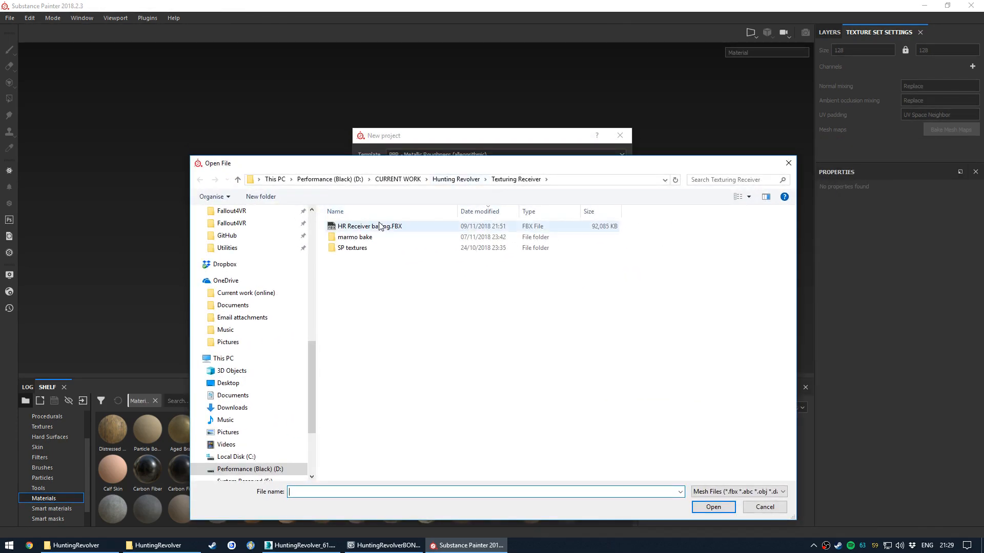
click(382, 228)
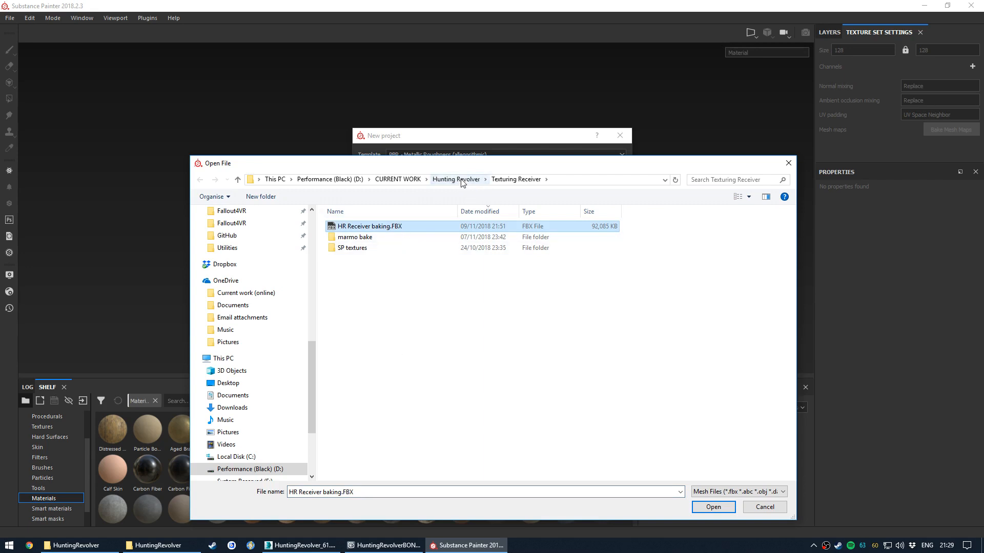
click(456, 179)
double_click(374, 238)
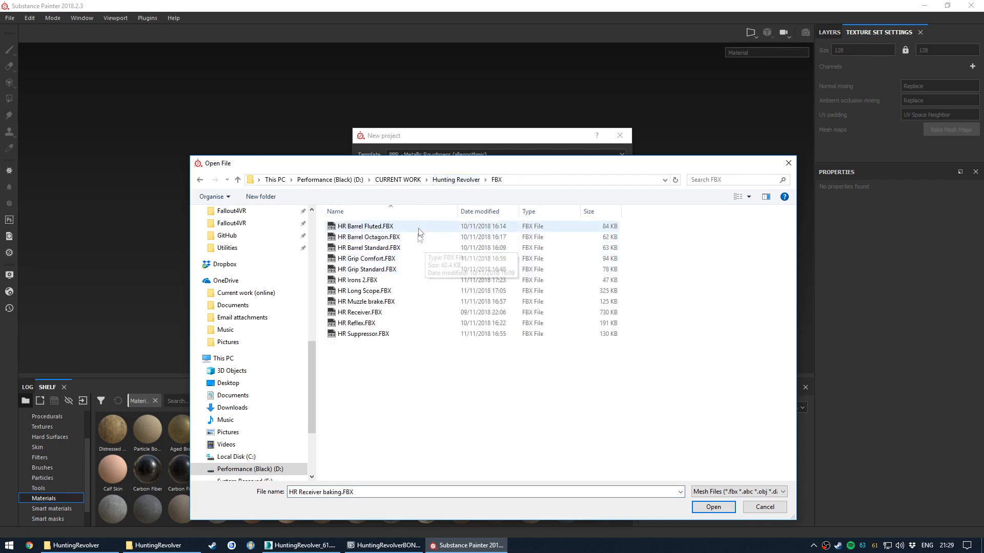
Switch to 3ds Max and move the speedloader further away behind the receiver
click(311, 545)
drag(440, 189, 721, 365)
click(598, 174)
click(640, 246)
alt+middle_drag(641, 246, 476, 221)
drag(466, 226, 552, 334)
key(ctrl+z)
alt+middle_drag(442, 360, 558, 297)
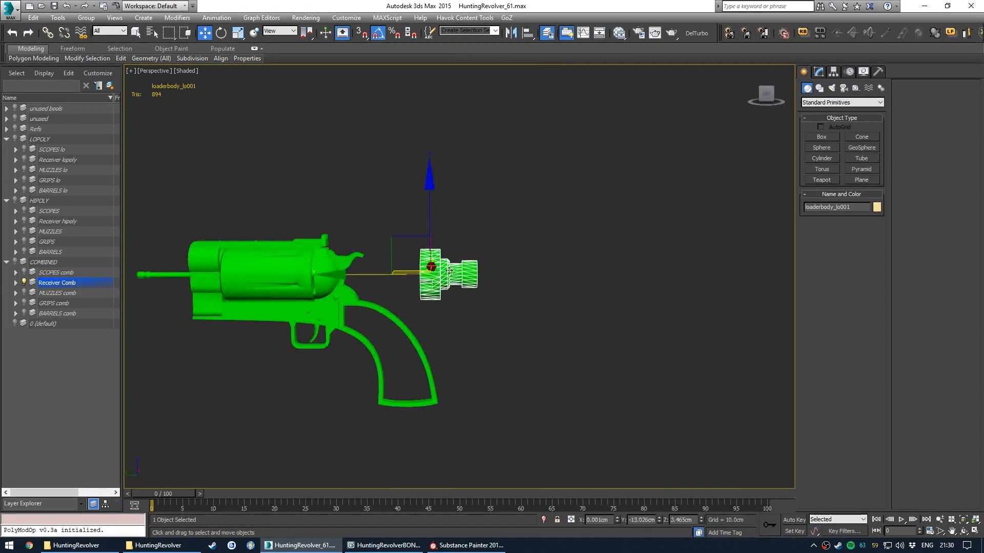
scroll(415, 286, down, 5)
drag(345, 283, 413, 289)
click(481, 353)
Select all combined receiver objects and export them as FBX over HR Receiver.FBX in the Hunting Revolver\FBX folder
scroll(379, 272, up, 3)
middle_drag(442, 299, 612, 249)
alt+middle_drag(612, 249, 472, 274)
key(ctrl+a)
key(ctrl+e)
click(382, 54)
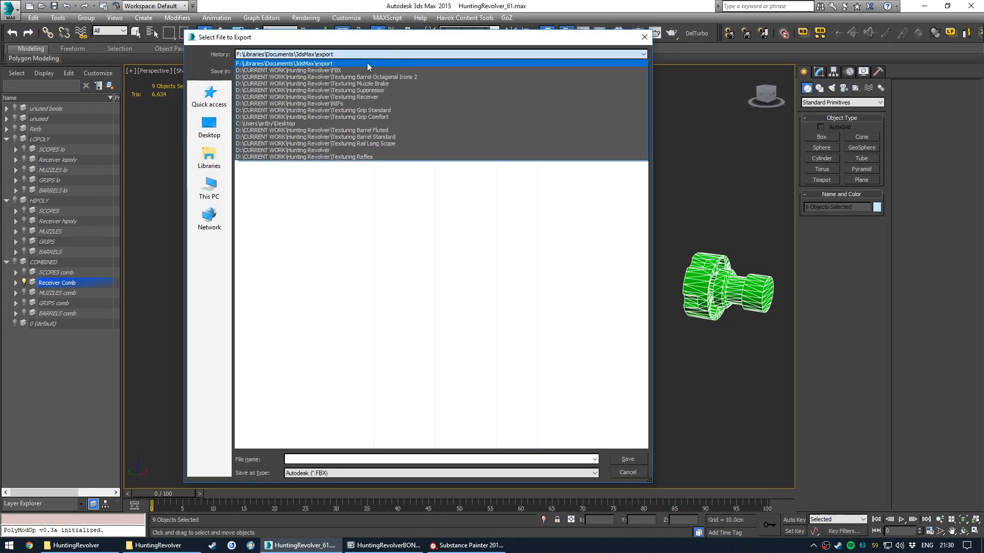
click(369, 68)
click(299, 176)
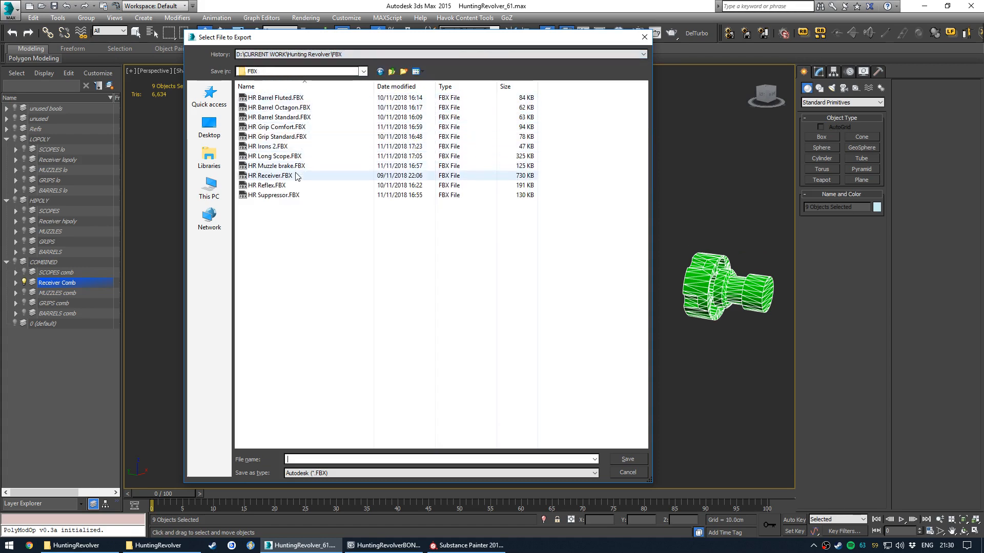
double_click(299, 176)
key(Return)
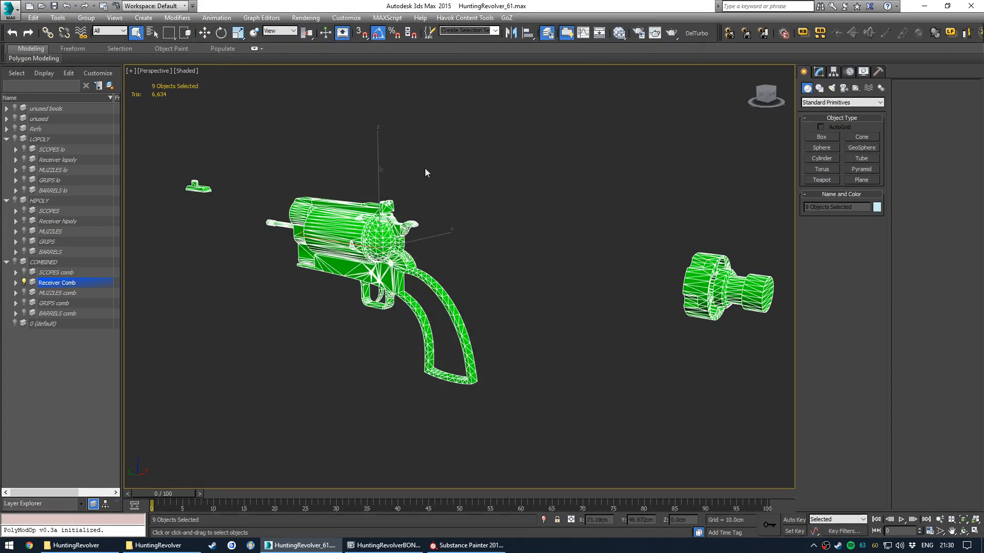
Back in Substance Painter, load the updated HR Receiver.FBX as the project mesh and set the document resolution to 2048
click(466, 545)
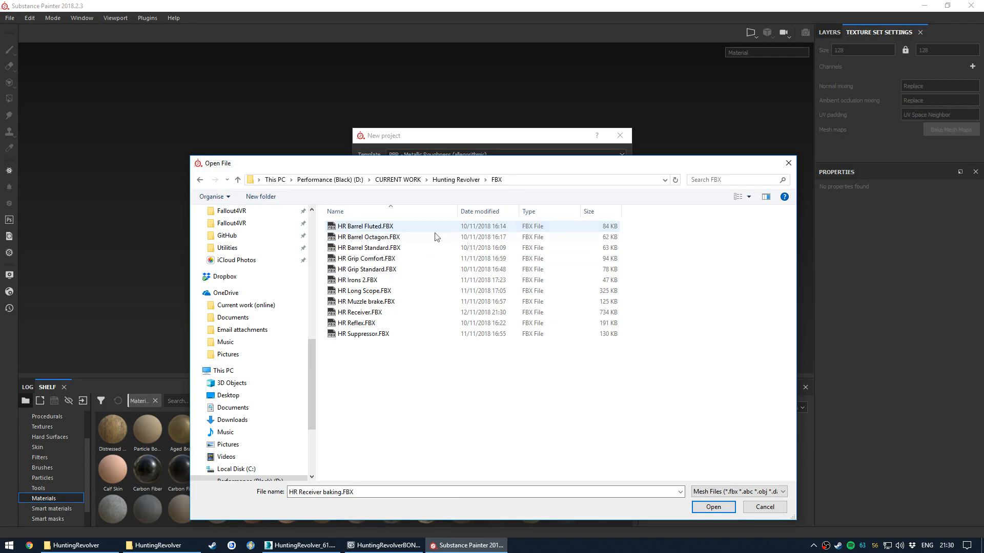
click(481, 212)
double_click(393, 226)
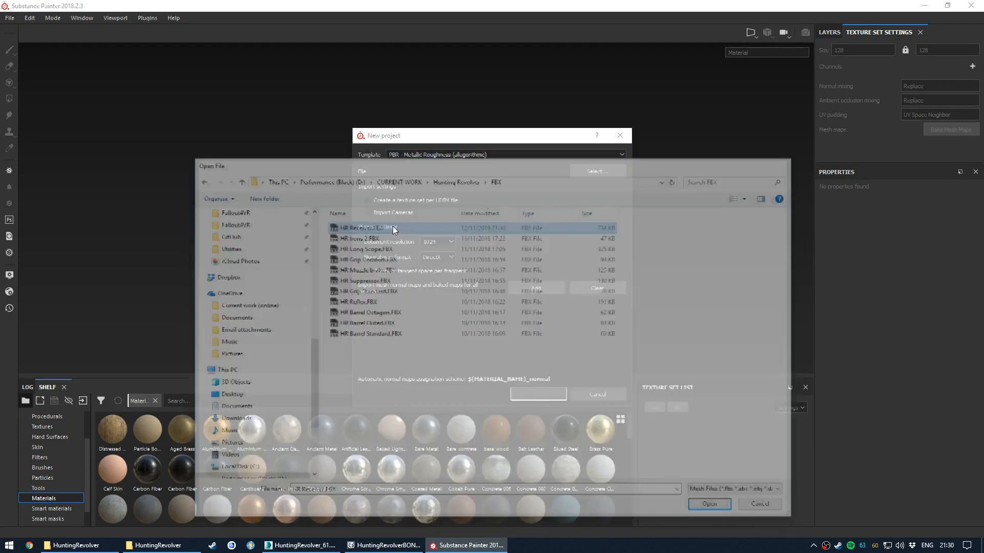
drag(476, 133, 423, 63)
click(387, 173)
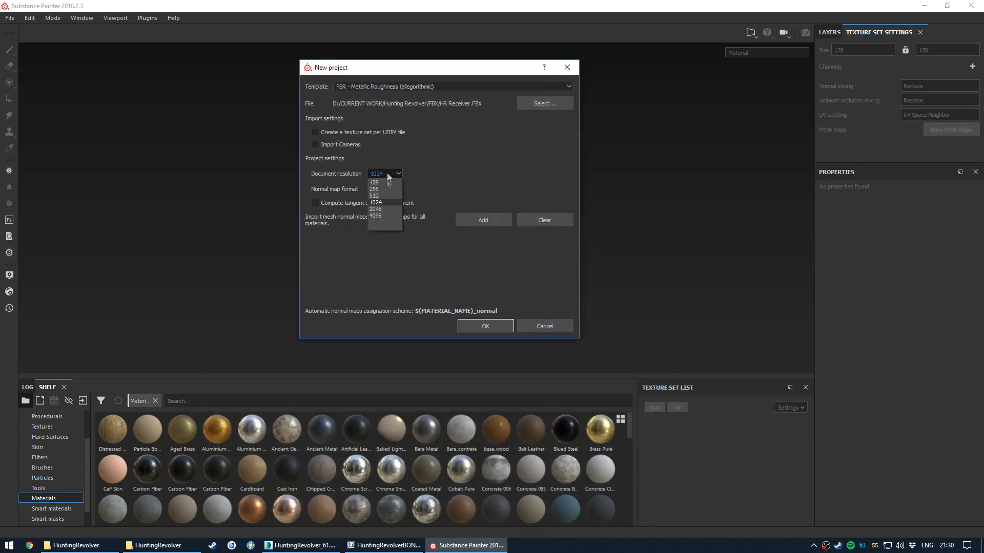
click(385, 208)
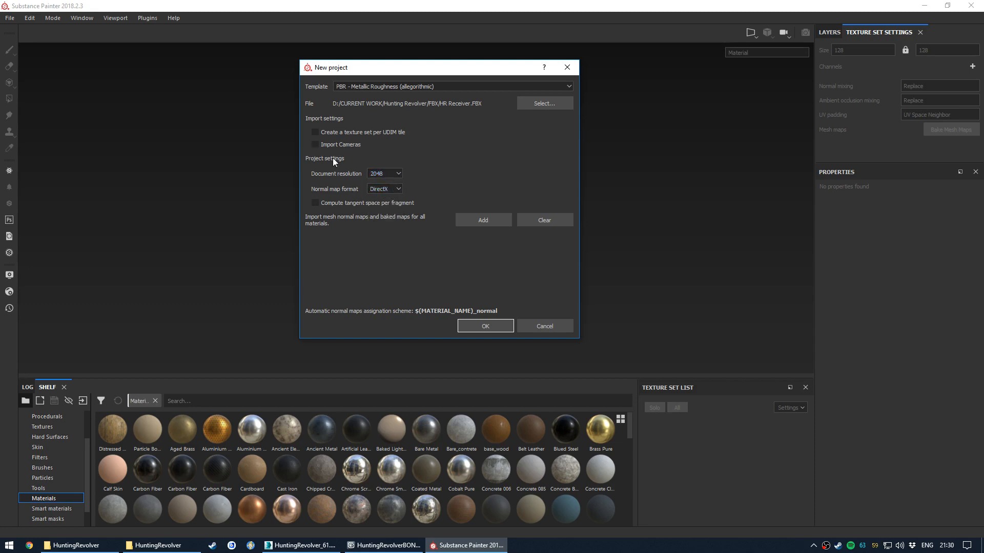
Add HuntingRevolverReceiver_ao.psd and HuntingRevolverReceiver_normal.psd from Texturing Receiver\marmo bake as baked maps and create the project
click(476, 219)
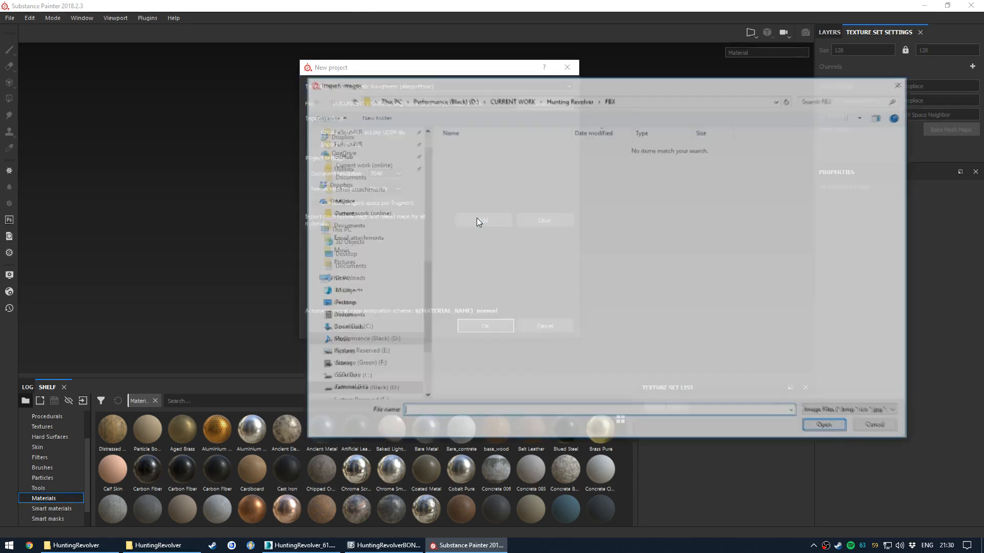
click(554, 100)
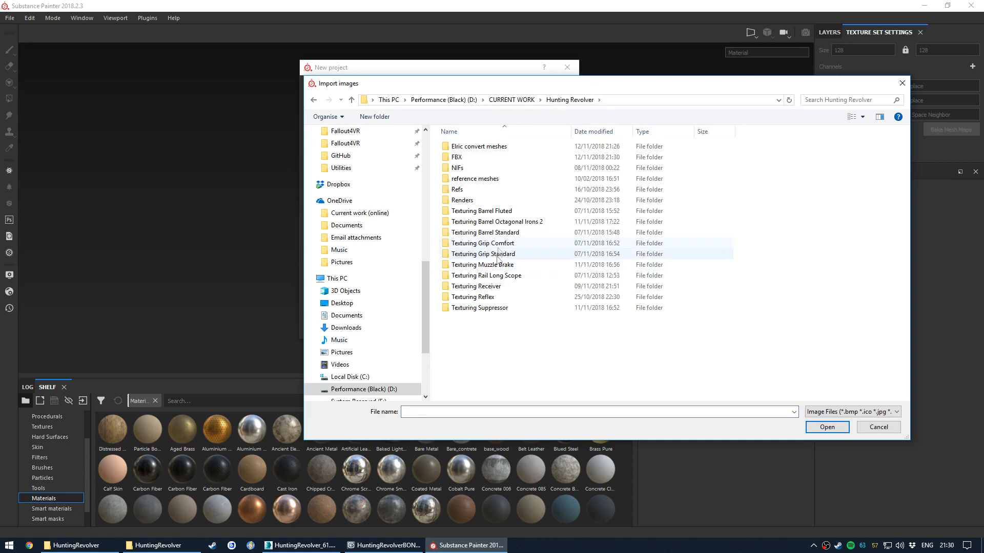
double_click(481, 286)
double_click(495, 147)
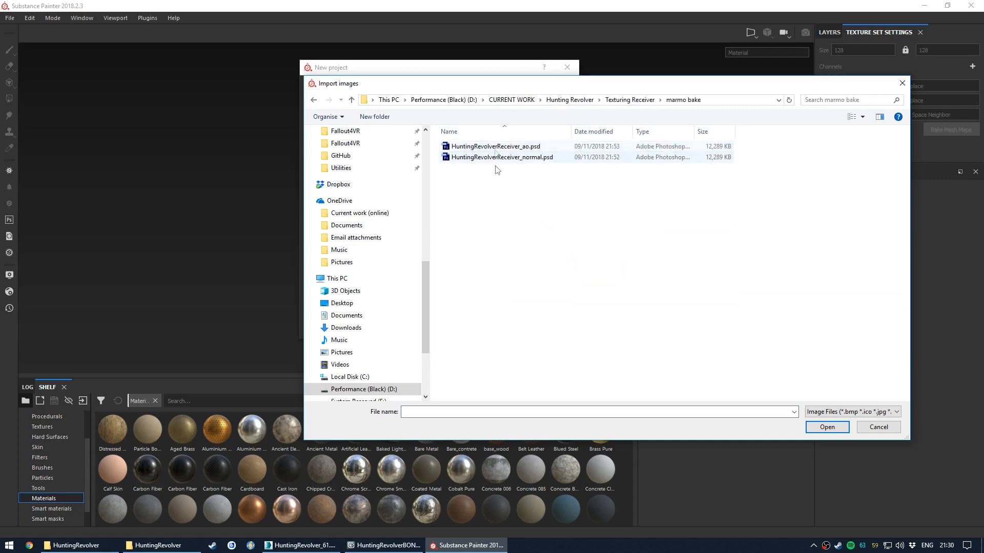
click(520, 151)
shift+click(519, 160)
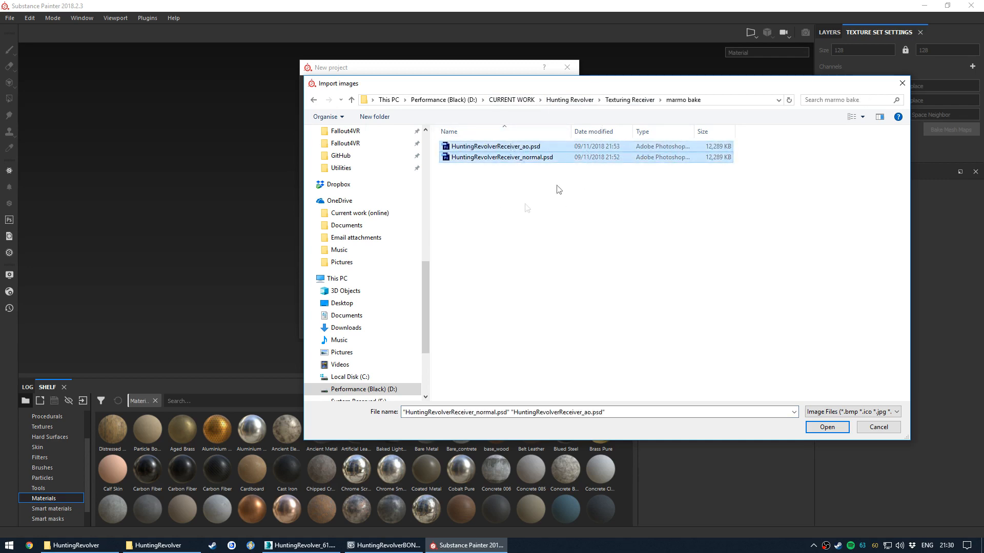
click(820, 429)
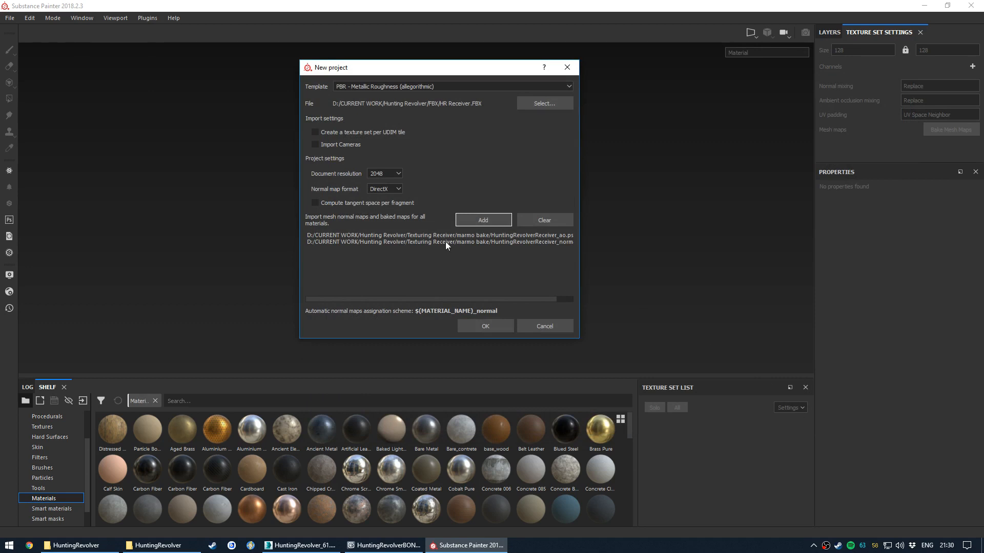
mouse_move(530, 300)
mouse_down()
mouse_move(566, 301)
mouse_move(517, 300)
mouse_up()
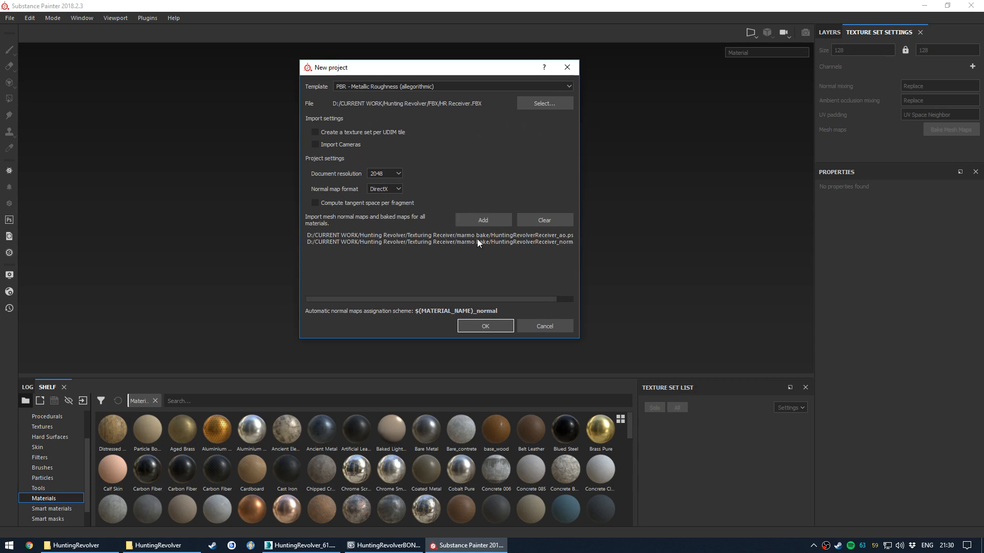
click(482, 331)
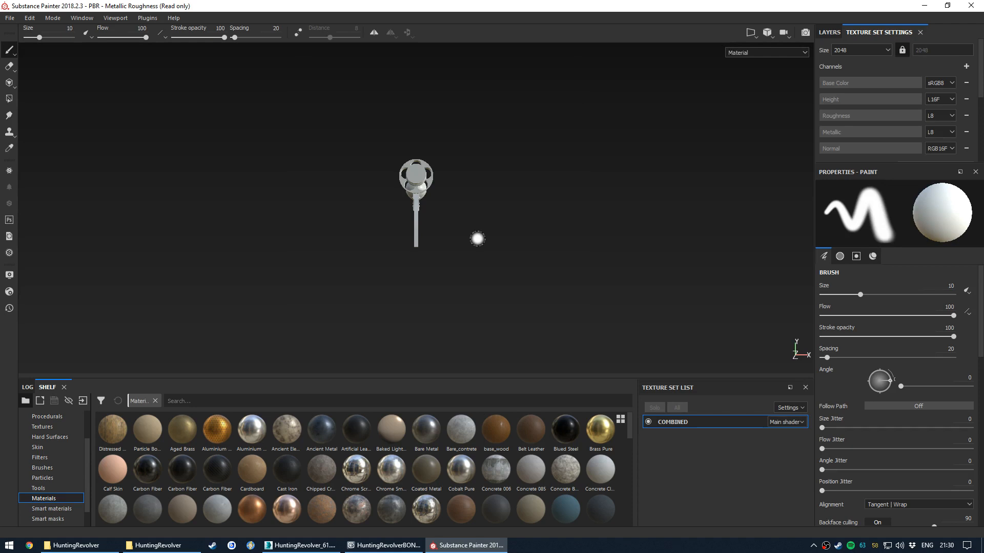
Assign HuntingRevolverReceiver_normal as the normal mesh map and HuntingRevolverReceiver_ao as the ambient occlusion map
alt+drag(454, 189, 597, 235)
mouse_move(597, 236)
shift+right_down()
mouse_move(545, 242)
mouse_move(558, 248)
shift+right_up()
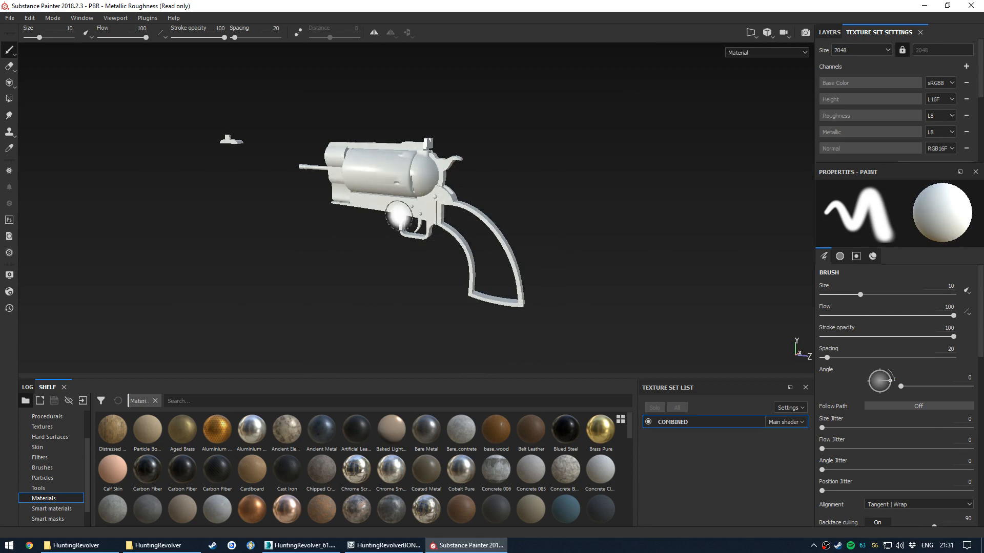
scroll(423, 233, up, 5)
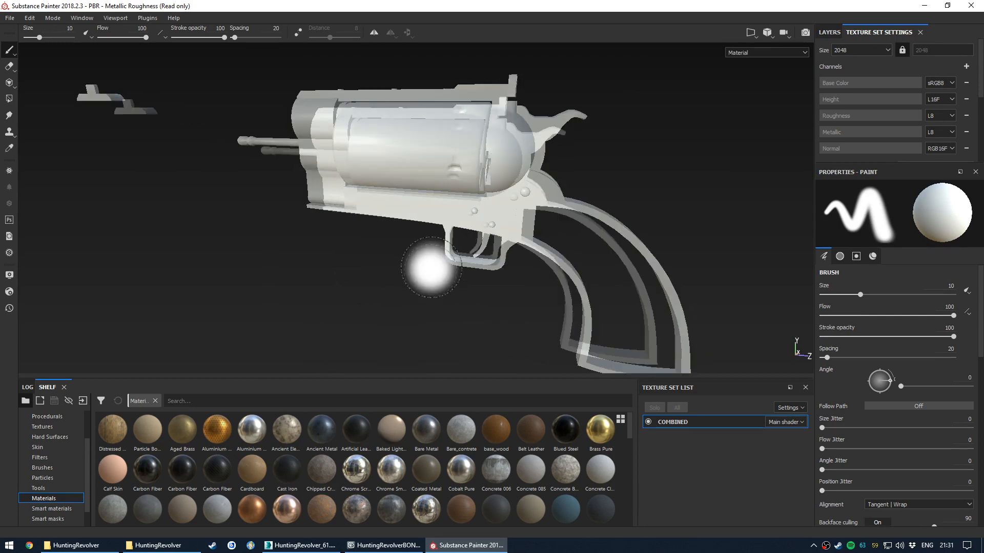
alt+middle_drag(419, 293, 404, 271)
drag(895, 164, 890, 294)
click(878, 226)
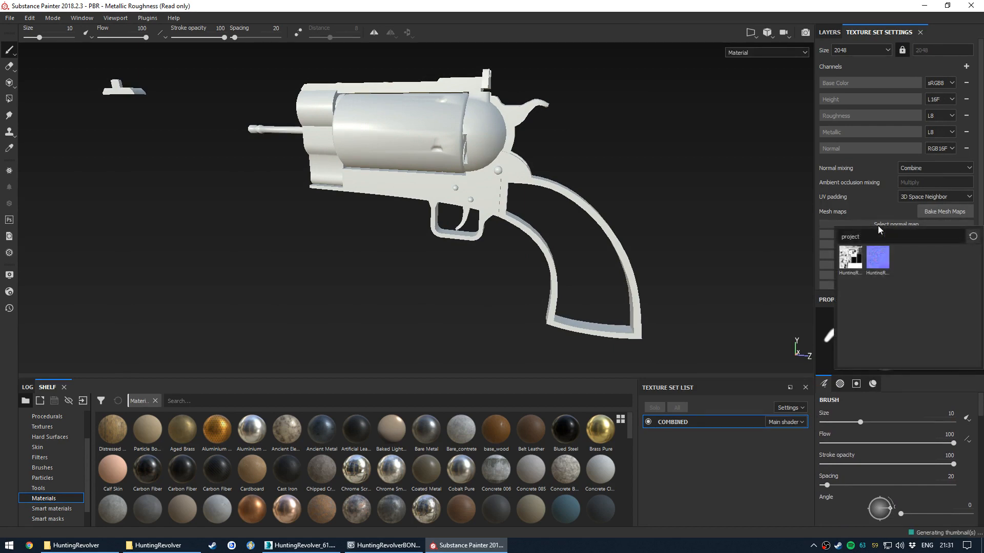
click(875, 257)
scroll(860, 233, down, 1)
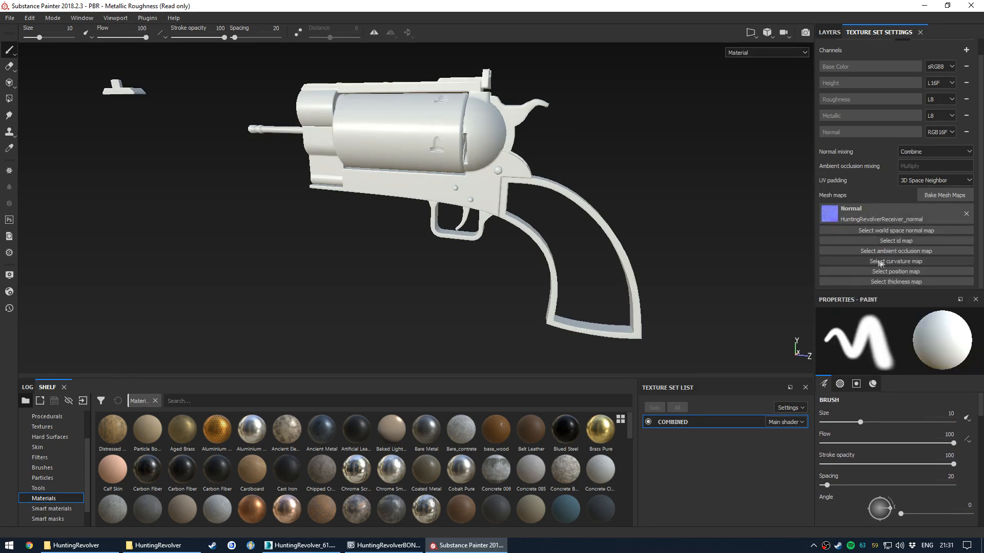
click(886, 251)
click(848, 285)
alt+drag(574, 231, 789, 216)
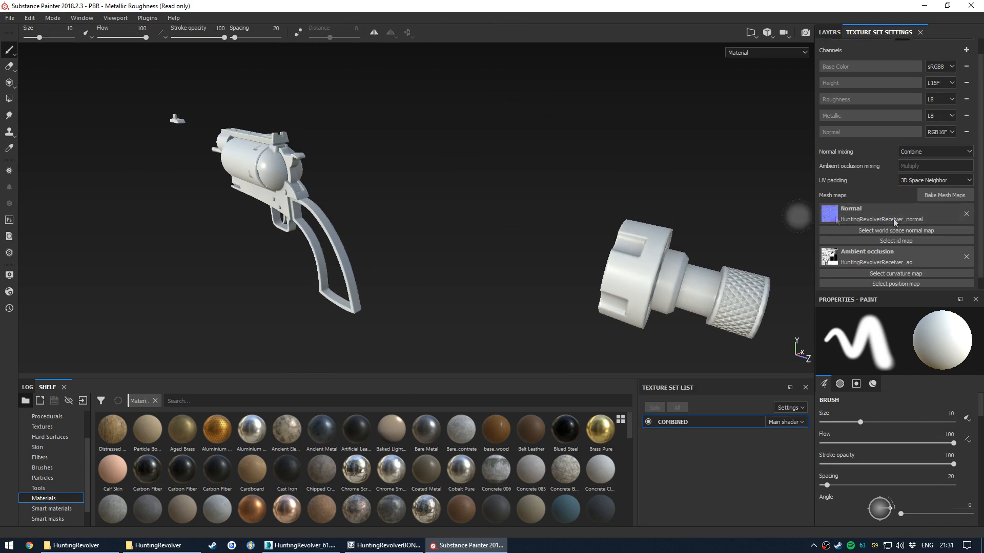
Bake only the world space normal, curvature and position mesh maps at an output size of 2048
click(939, 195)
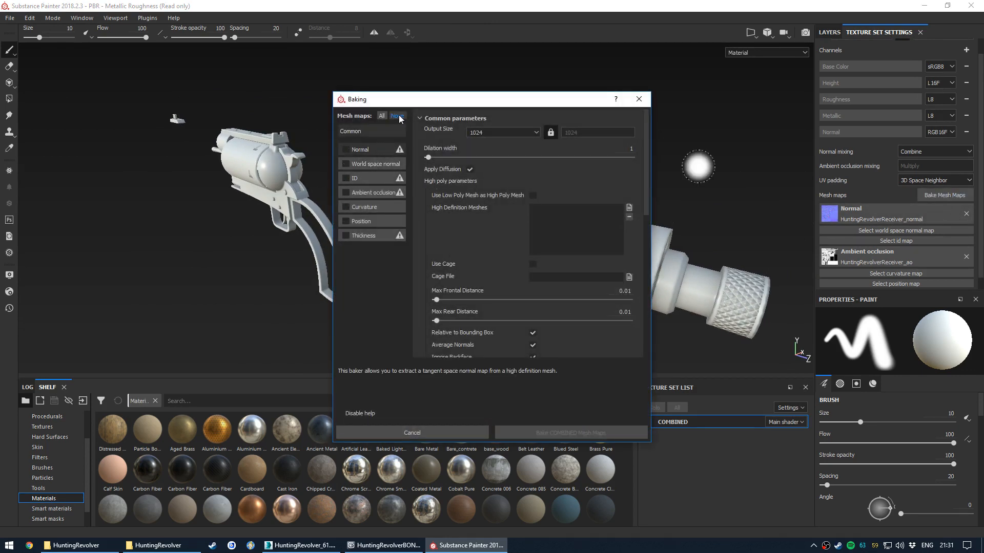
click(506, 133)
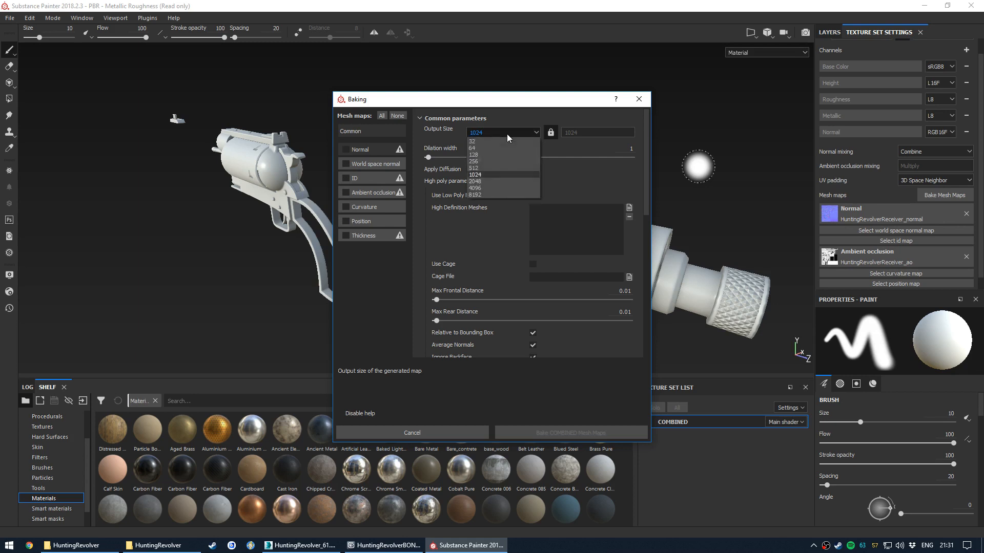
click(484, 182)
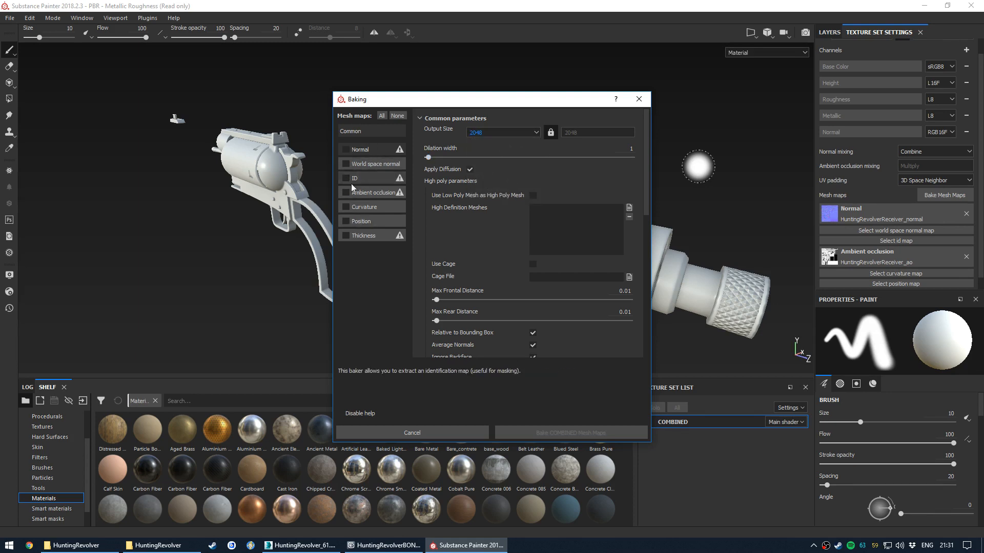
click(361, 163)
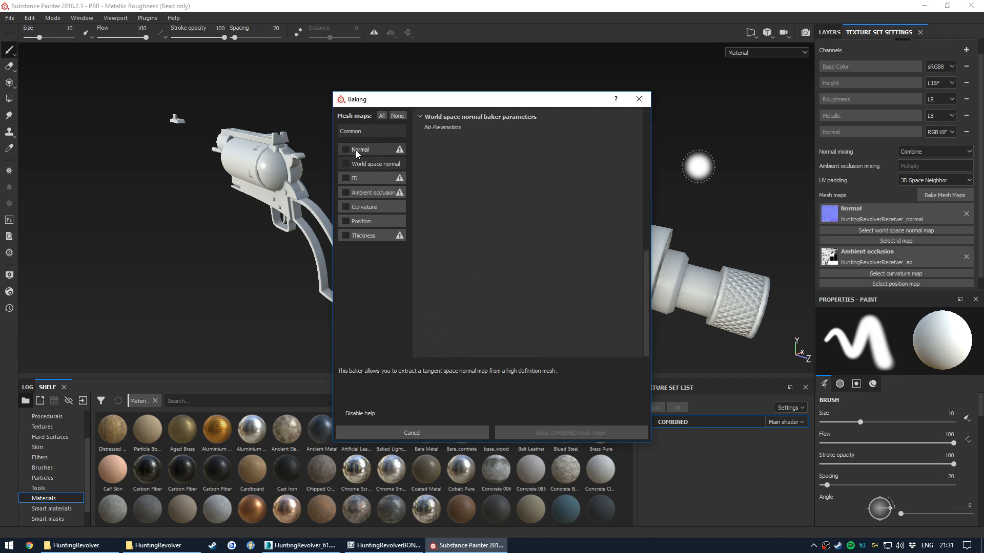
click(346, 164)
click(346, 207)
click(346, 222)
scroll(487, 243, up, 5)
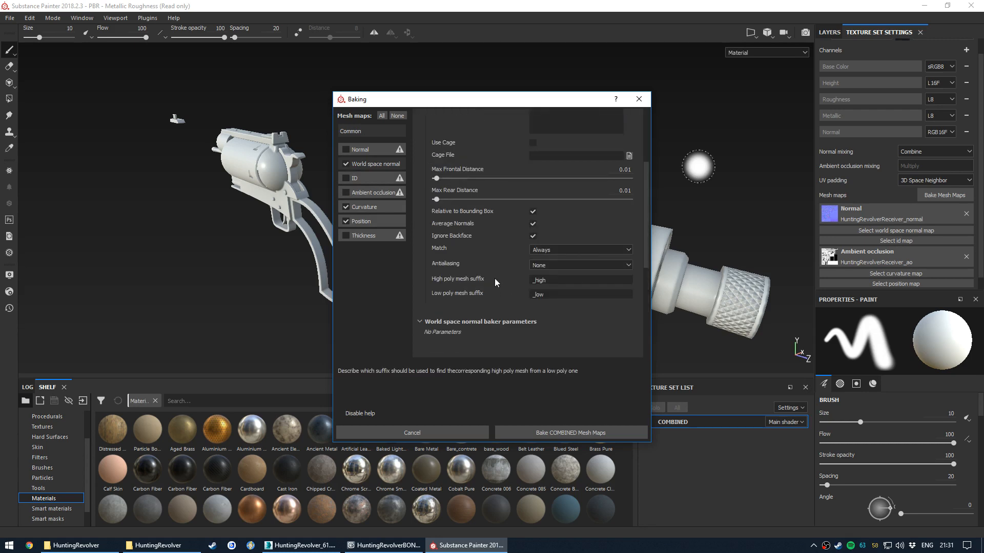
scroll(494, 279, up, 4)
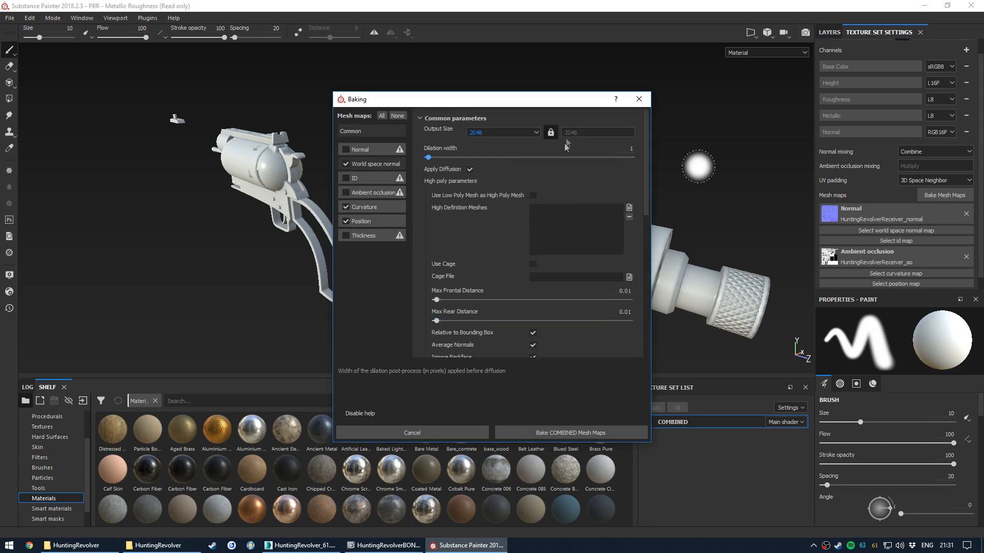
click(542, 433)
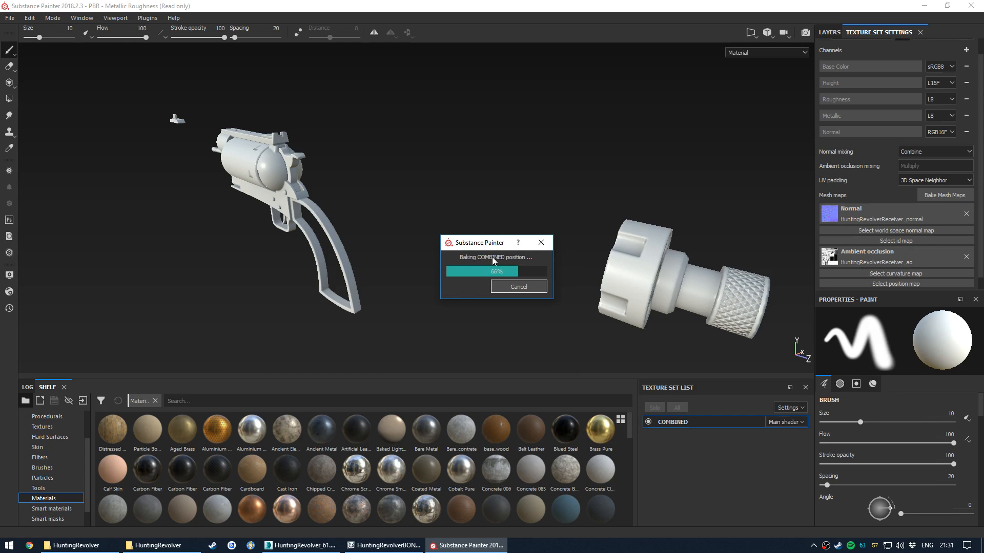
Rename the COMBINED texture set to HuntingRevolverReceiver
double_click(673, 422)
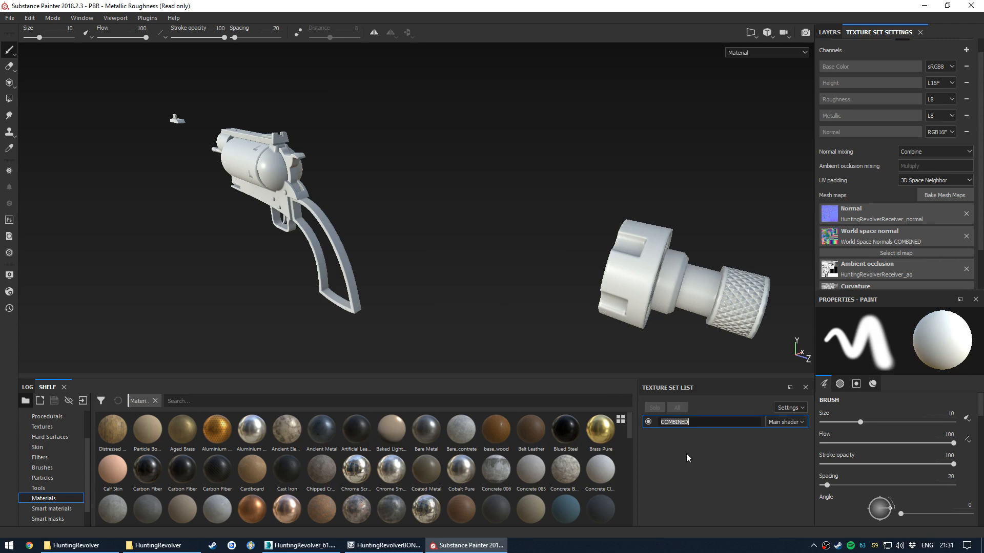
text(HuntingRevolverReceiver)
key(Return)
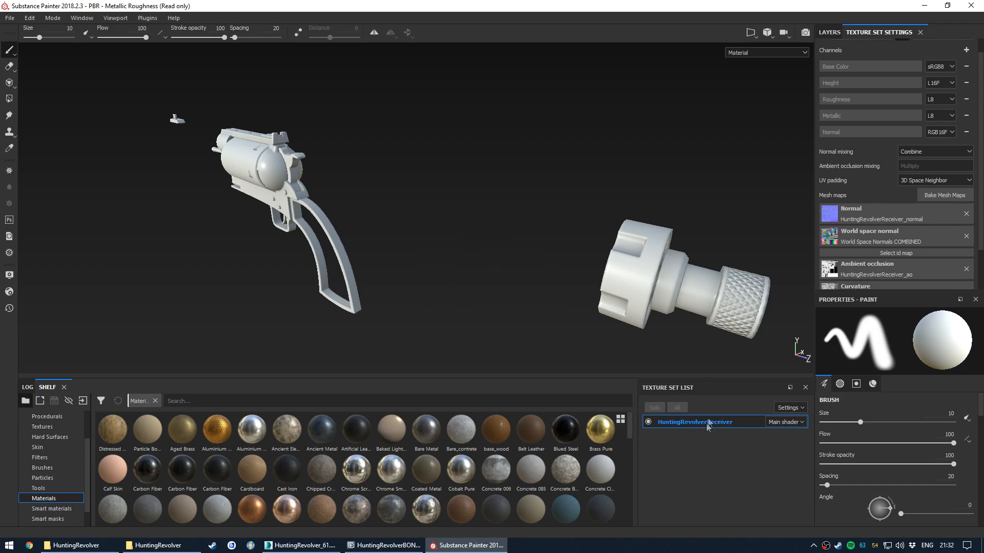
Save the project as "HR Receiver SPP" in the CURRENT WORK\Hunting Revolver\Texturing Receiver folder
key(ctrl+s)
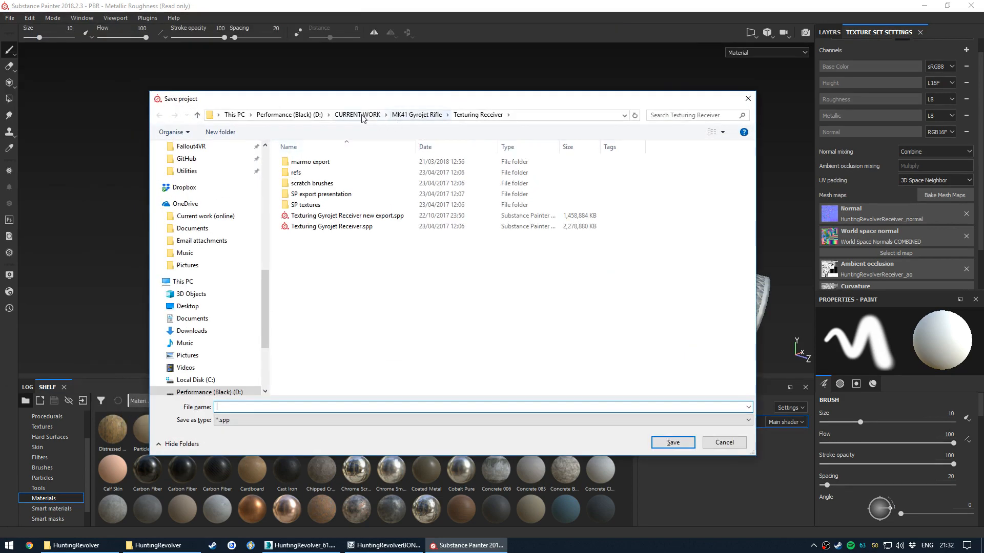
click(357, 115)
click(324, 240)
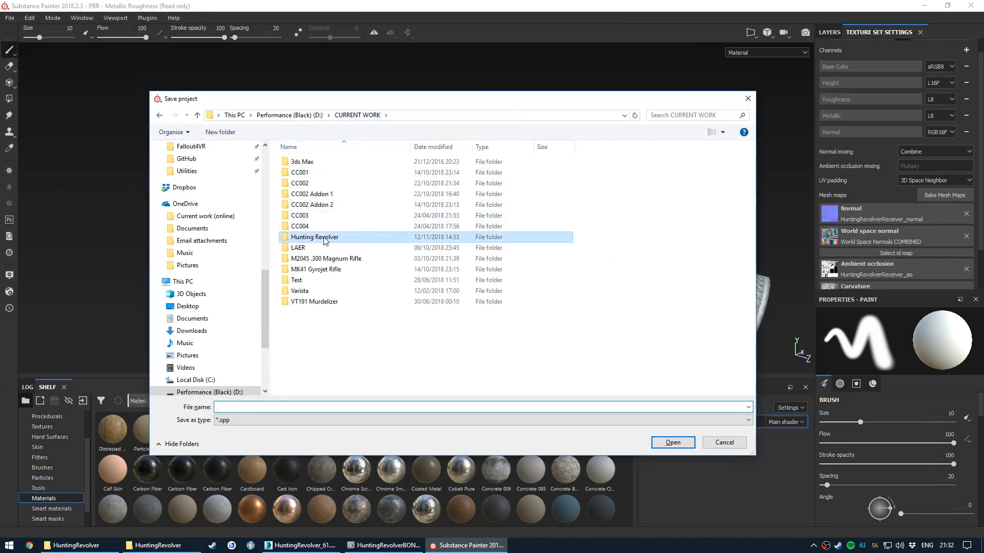
double_click(323, 240)
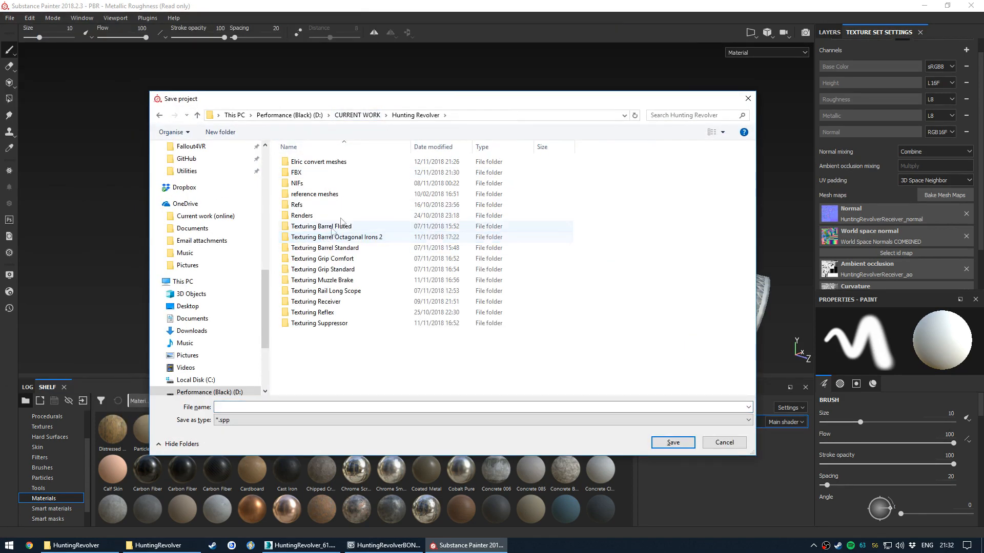
double_click(345, 303)
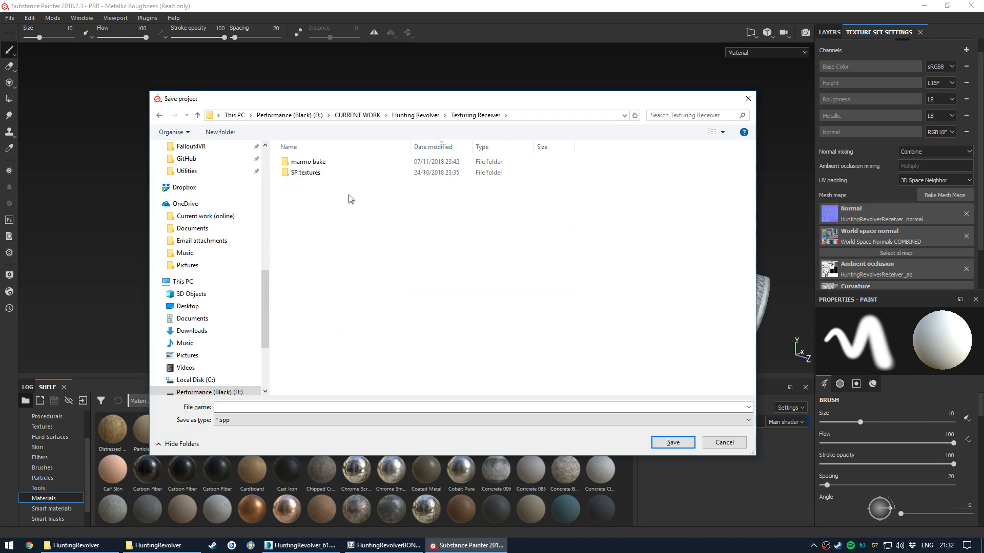
key(alt+Left)
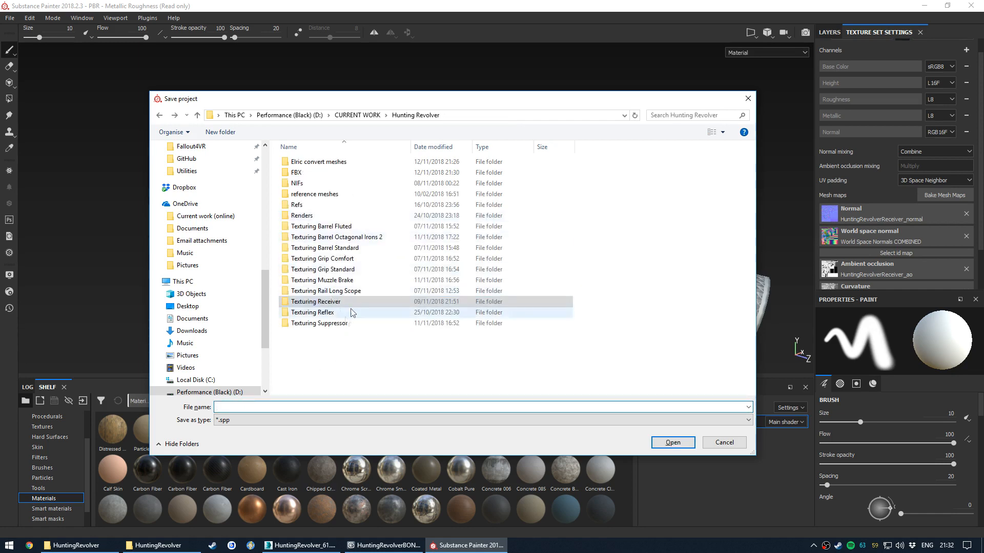
double_click(332, 302)
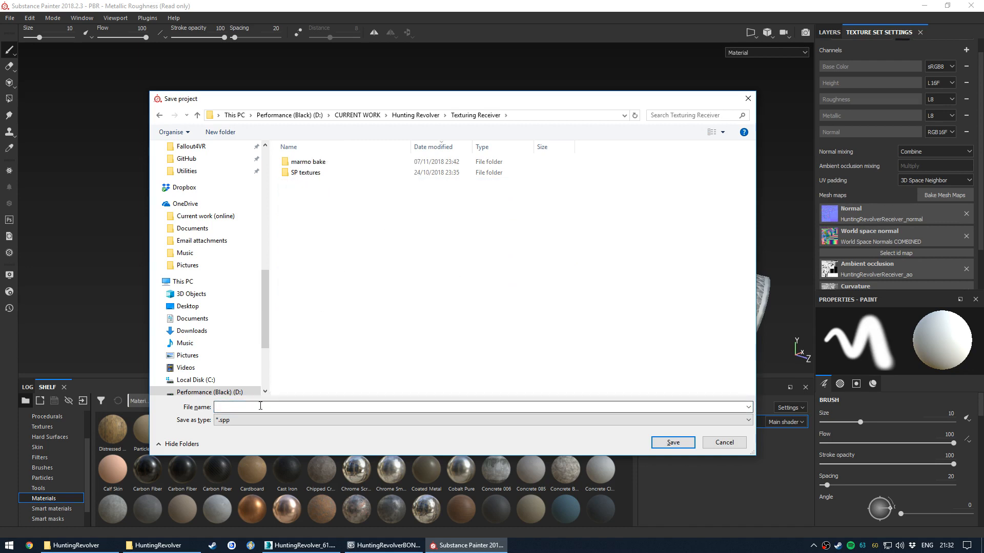
text(HR Receiver)
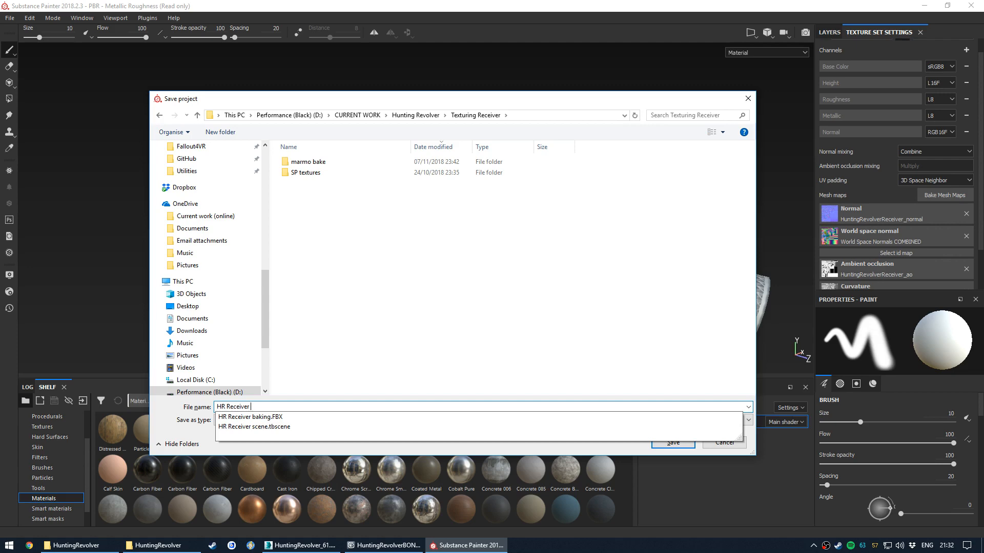
text( SPP)
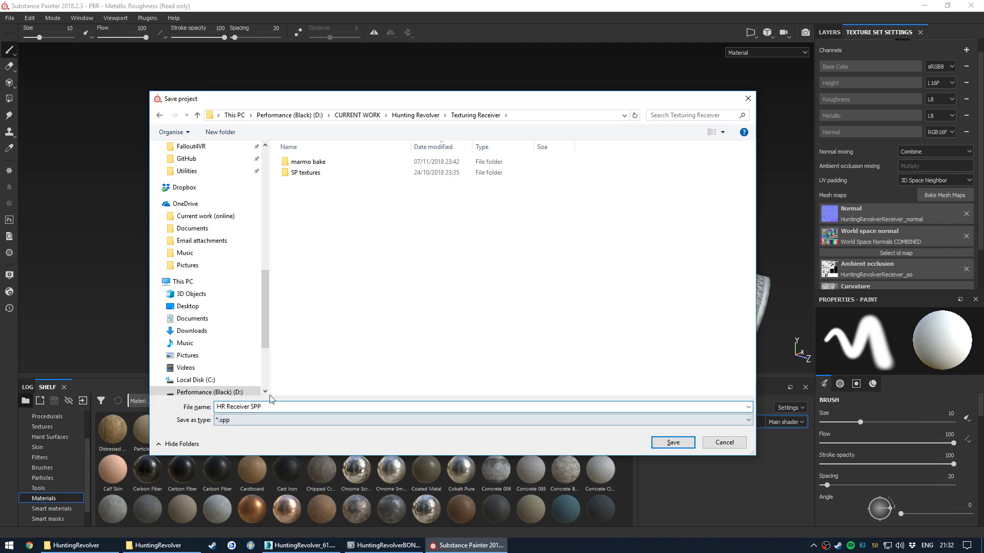
click(666, 442)
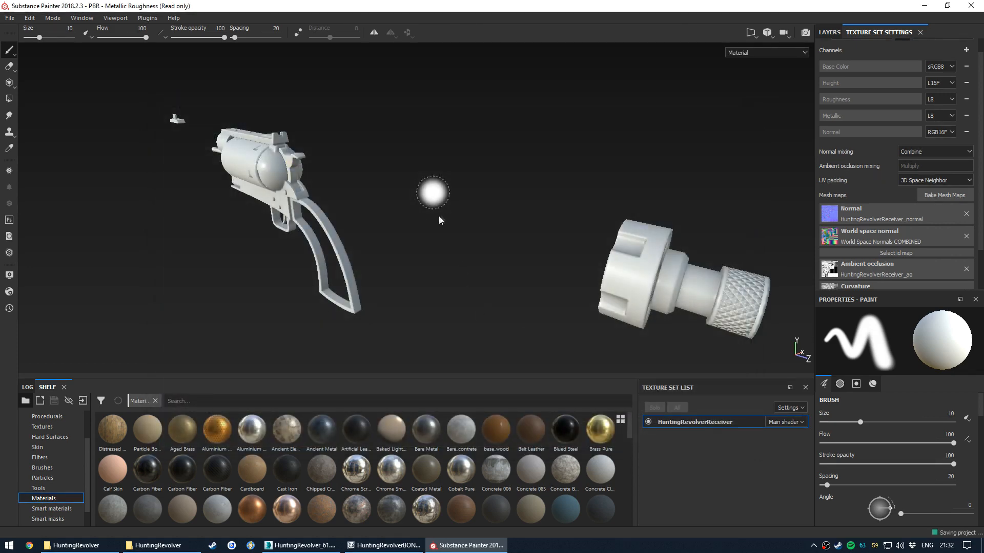
Examine the receiver model from several sides and review the list of mesh maps assigned to its texture set
alt+drag(443, 224, 562, 220)
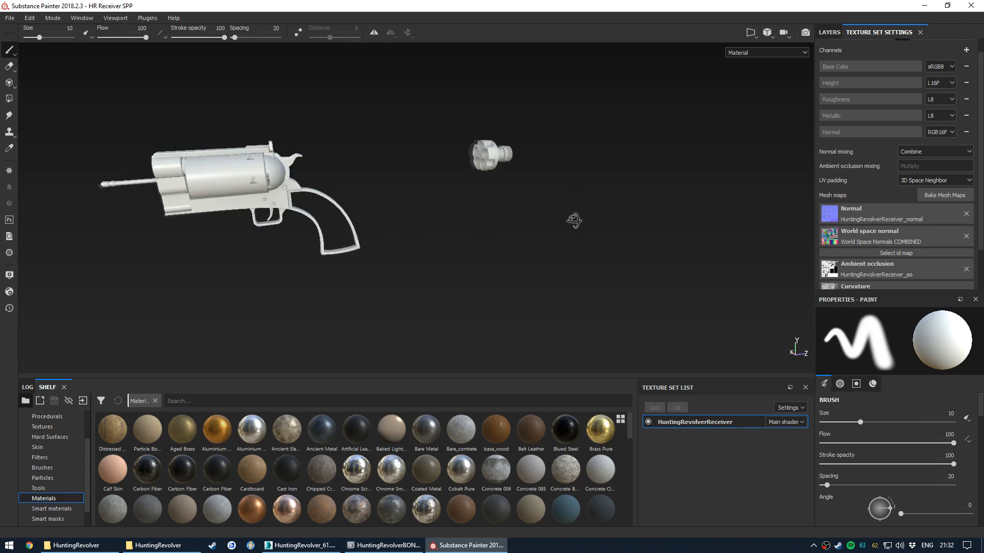
alt+middle_drag(359, 198, 533, 196)
alt+right_drag(533, 196, 574, 198)
alt+drag(574, 198, 503, 201)
alt+middle_drag(528, 201, 417, 203)
alt+drag(417, 203, 394, 204)
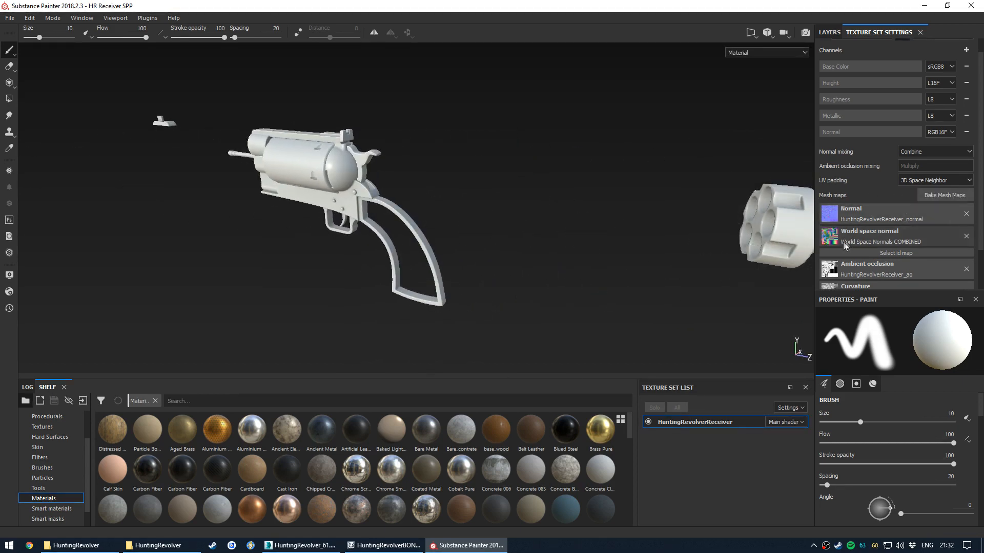
scroll(854, 242, down, 2)
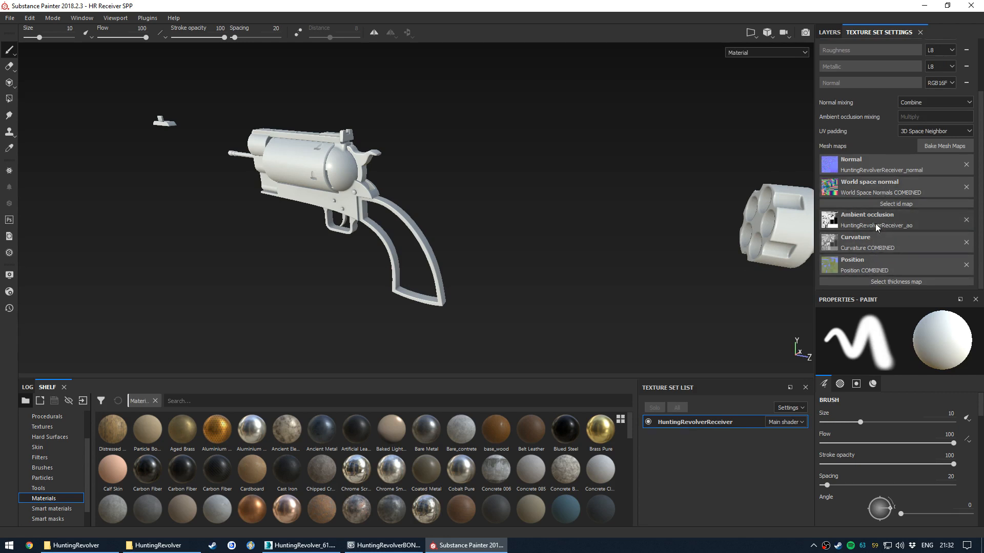
Display the normal mesh map on the model and inspect it on the revolver's frame and cylinder
alt+middle_drag(477, 168, 607, 200)
key(b)
scroll(509, 210, up, 5)
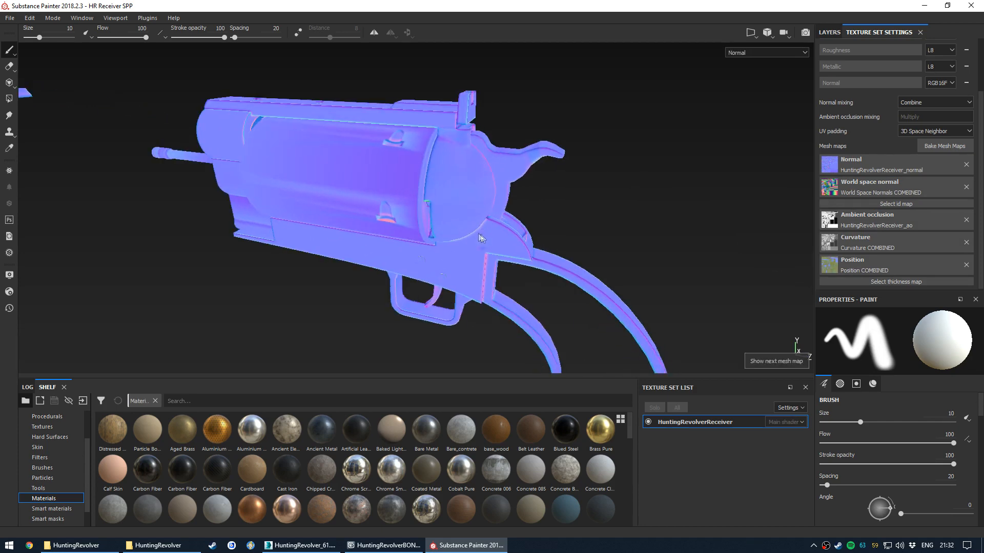
Display the world space normal mesh map and examine how its colours follow the surface directions around the revolver
key(b)
alt+drag(432, 229, 687, 248)
alt+right_drag(687, 249, 246, 251)
alt+middle_drag(246, 251, 422, 211)
alt+drag(422, 211, 676, 234)
alt+middle_drag(658, 234, 392, 221)
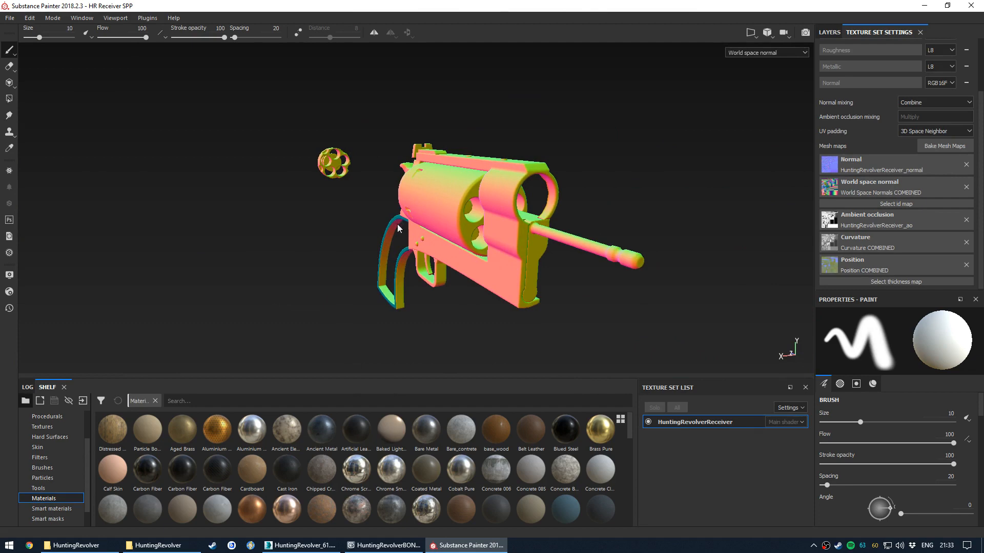
alt+right_drag(392, 221, 488, 239)
alt+drag(488, 238, 215, 225)
Display the ID mesh map on the model and look it over around the revolver
key(b)
alt+middle_drag(548, 251, 424, 248)
alt+drag(424, 248, 467, 252)
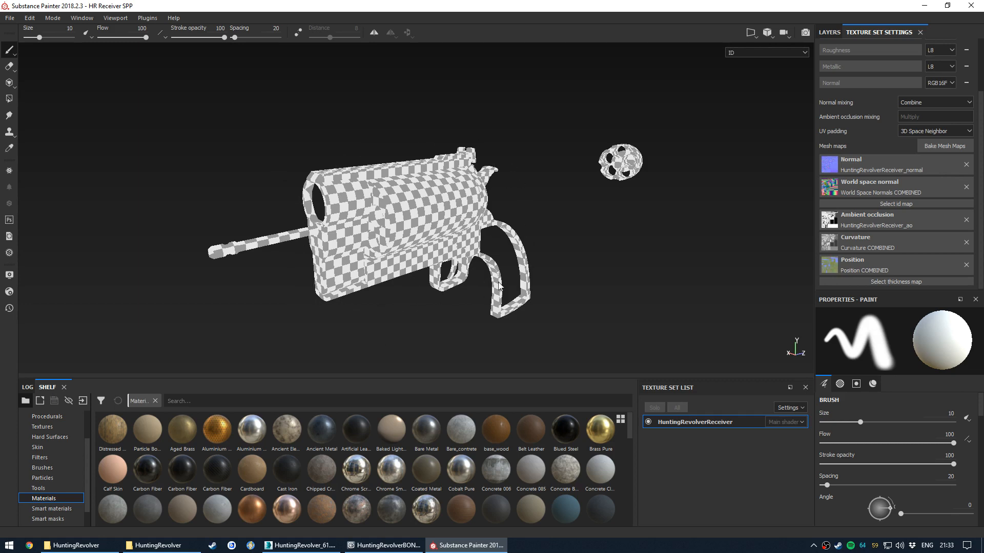
scroll(404, 305, up, 2)
alt+drag(404, 296, 666, 177)
Advance through ambient occlusion to the curvature mesh map and examine the edges of the receiver and front sight
key(b)
key(b)
alt+drag(530, 113, 395, 145)
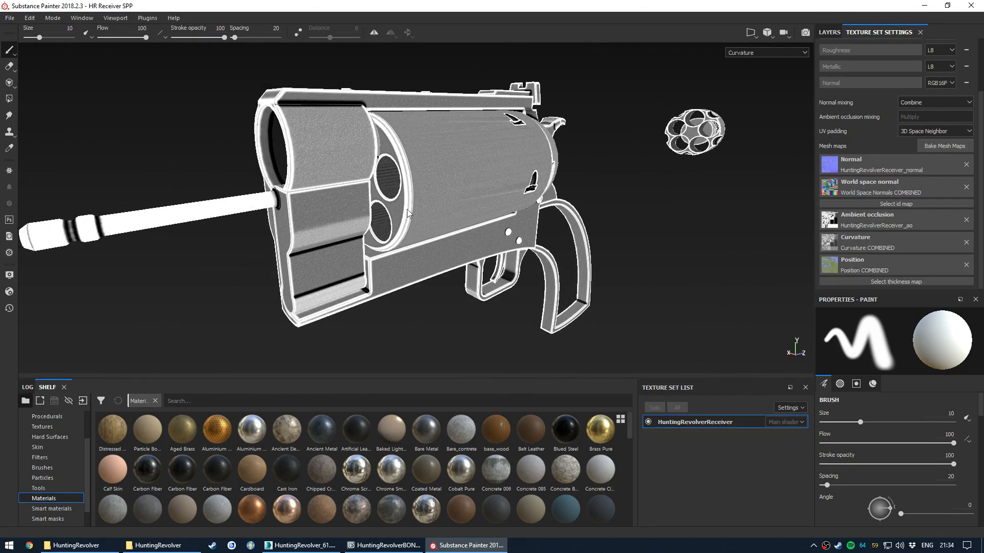
alt+drag(417, 236, 390, 194)
scroll(477, 211, down, 3)
alt+drag(470, 273, 332, 211)
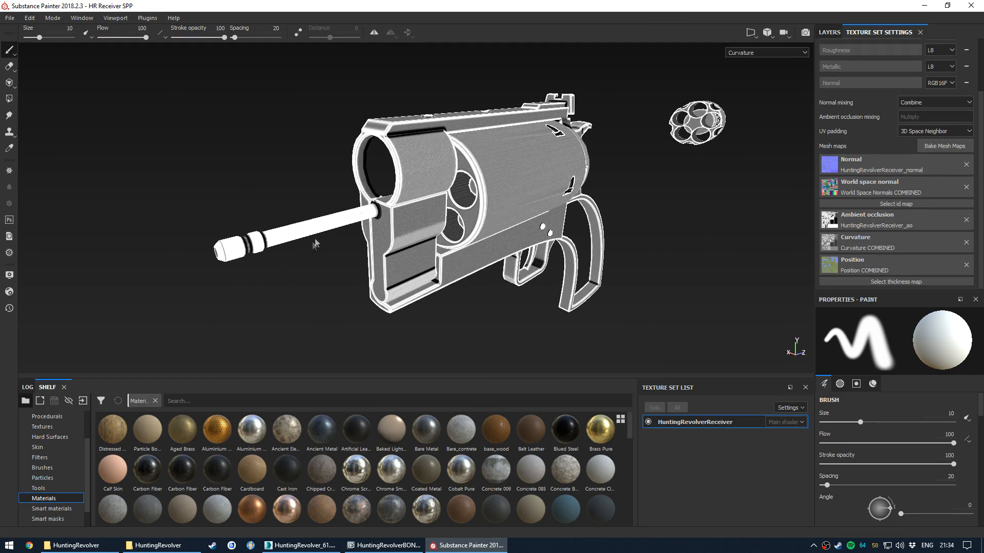
scroll(304, 245, down, 3)
alt+middle_drag(307, 244, 517, 226)
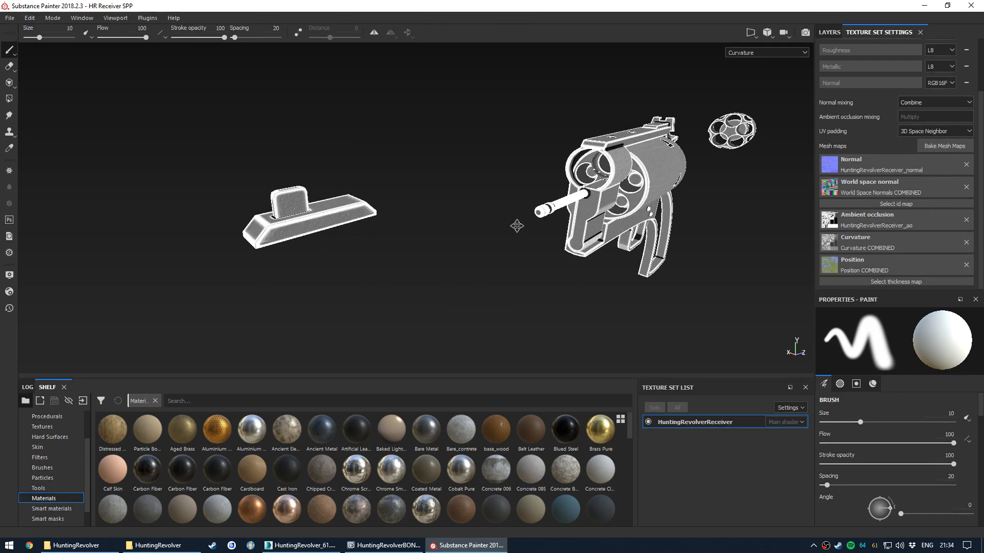
alt+drag(537, 197, 432, 202)
scroll(420, 196, up, 3)
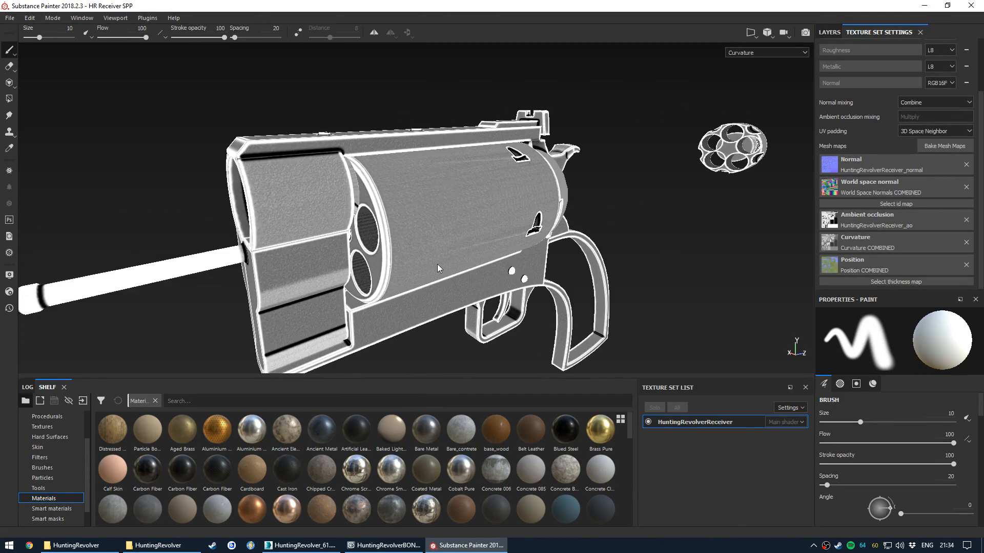
Inspect the curvature map on the separate speedloader, including its cartridge holes and side cutouts
alt+drag(430, 207, 594, 208)
scroll(377, 194, down, 3)
alt+drag(458, 238, 353, 228)
scroll(522, 222, down, 2)
alt+middle_drag(522, 222, 474, 215)
scroll(555, 177, up, 3)
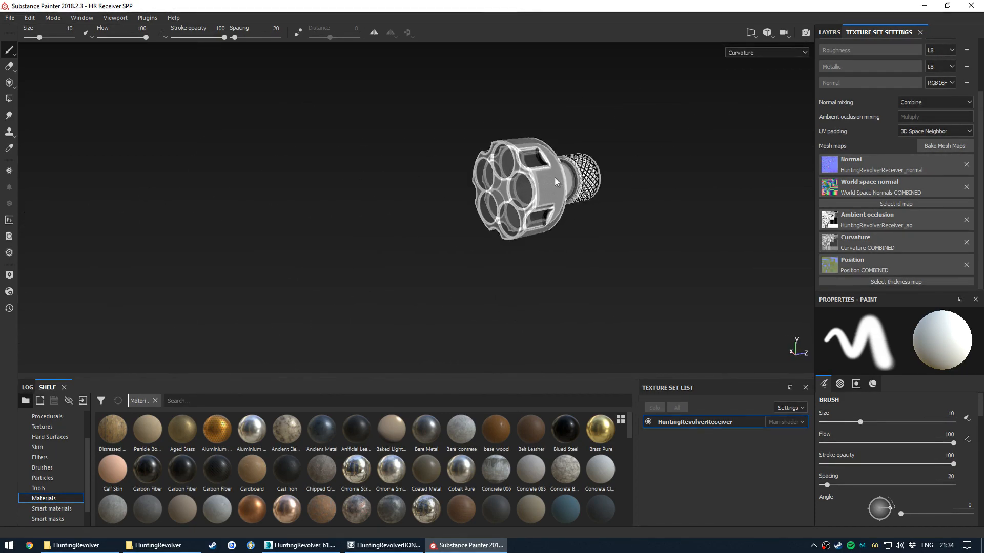
scroll(555, 178, up, 4)
alt+drag(564, 204, 248, 194)
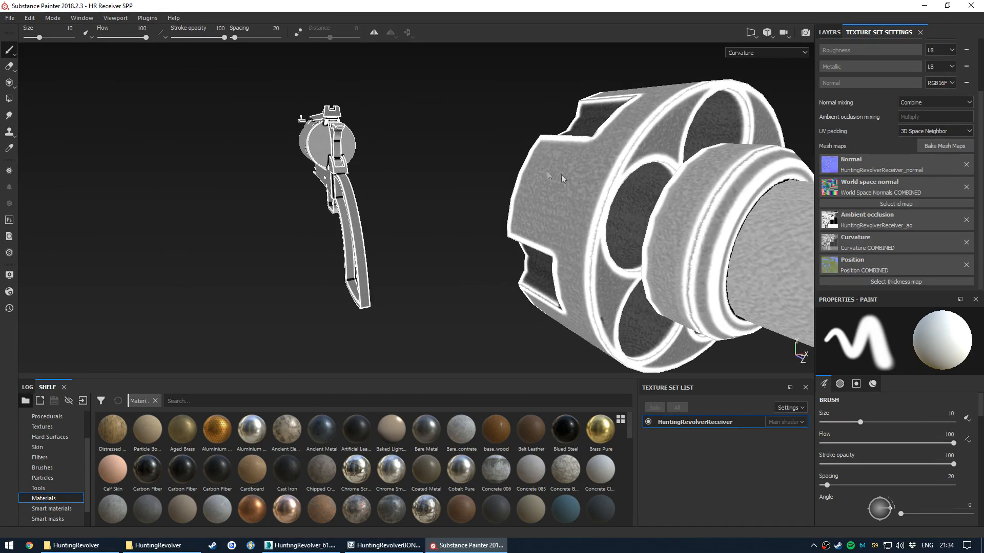
scroll(541, 192, down, 4)
alt+drag(541, 193, 643, 193)
scroll(643, 193, down, 2)
alt+middle_drag(328, 157, 422, 180)
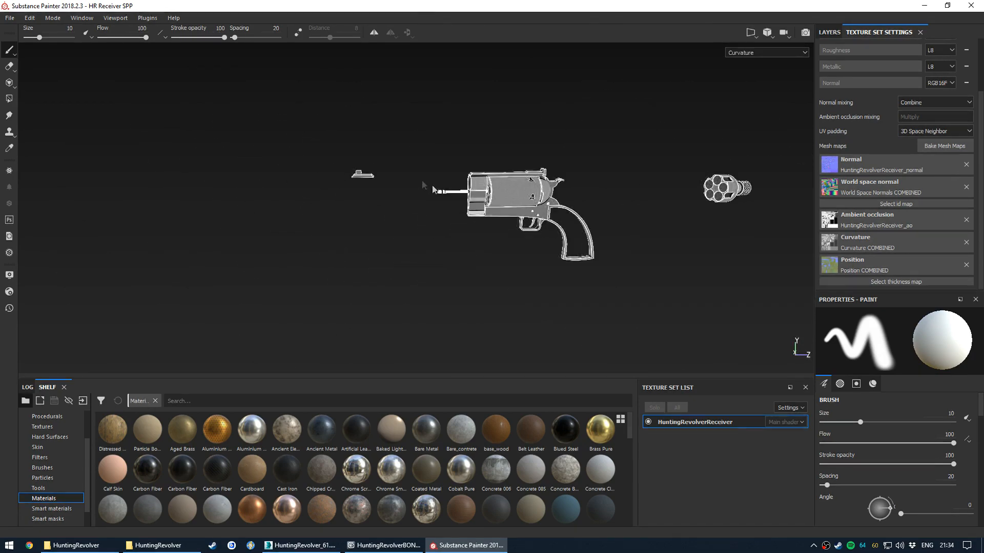
Examine the curvature map on the thin rod and the front of the revolver's frame
scroll(457, 188, up, 5)
scroll(457, 190, up, 4)
alt+drag(389, 180, 407, 191)
alt+drag(496, 162, 463, 192)
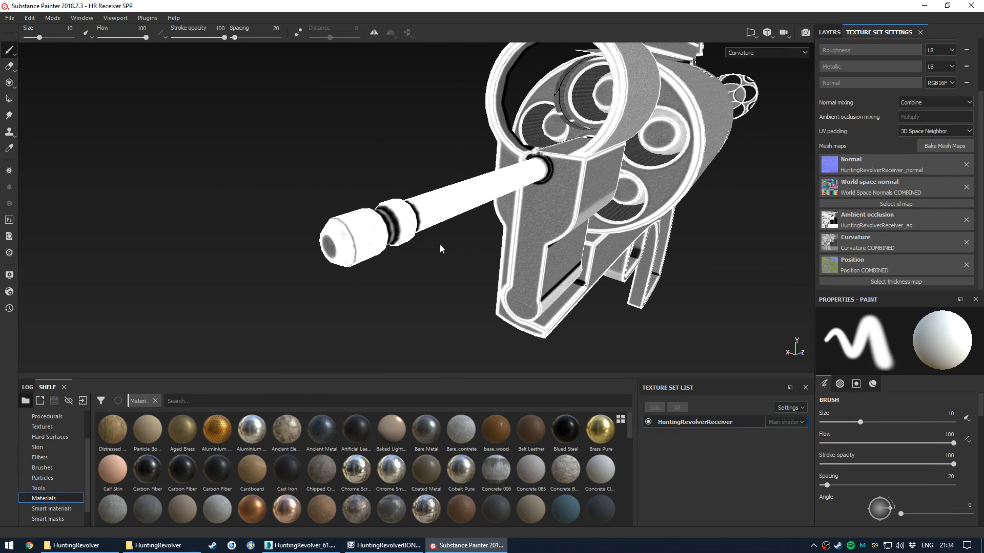
alt+drag(457, 155, 438, 266)
alt+middle_drag(438, 267, 464, 274)
alt+right_drag(463, 274, 543, 246)
alt+drag(543, 246, 567, 256)
alt+right_drag(568, 256, 409, 264)
alt+drag(410, 264, 344, 247)
Inspect the curvature map closely on the inner walls of the cylinder's chambers and the surrounding frame surfaces
alt+right_drag(344, 247, 441, 193)
alt+drag(441, 193, 429, 143)
alt+right_drag(428, 146, 439, 220)
alt+drag(439, 220, 440, 205)
alt+right_drag(441, 205, 442, 187)
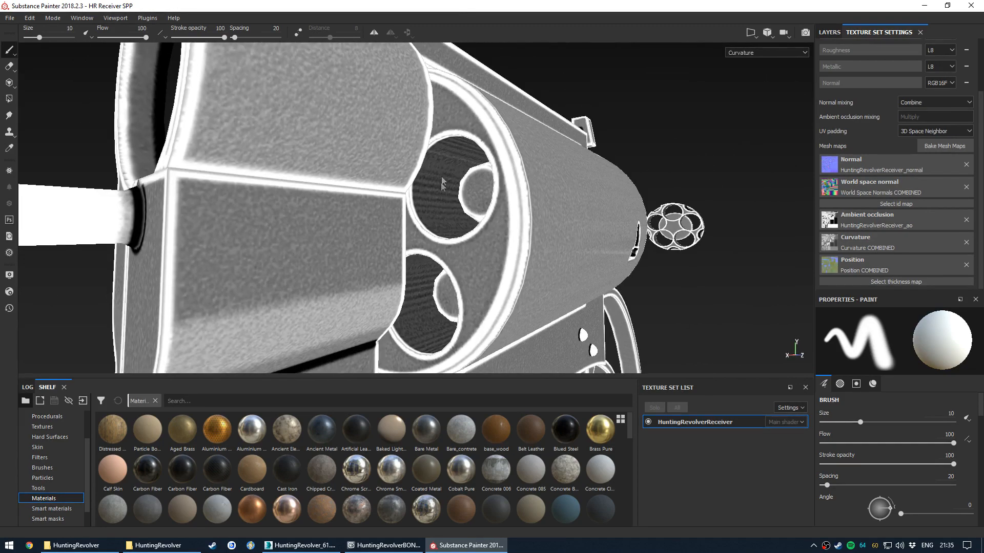
alt+drag(429, 195, 394, 100)
alt+drag(379, 284, 444, 219)
alt+drag(438, 285, 445, 213)
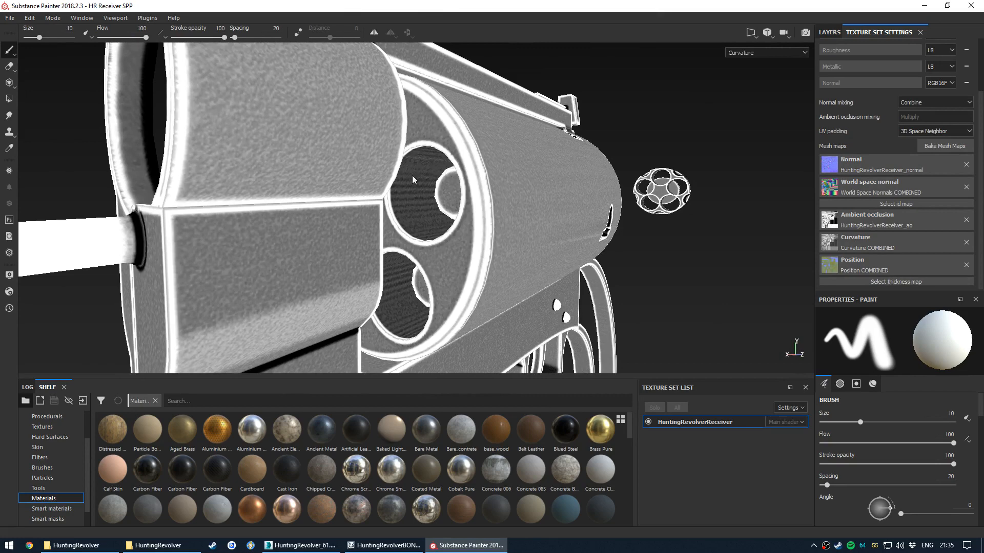
alt+drag(414, 275, 411, 218)
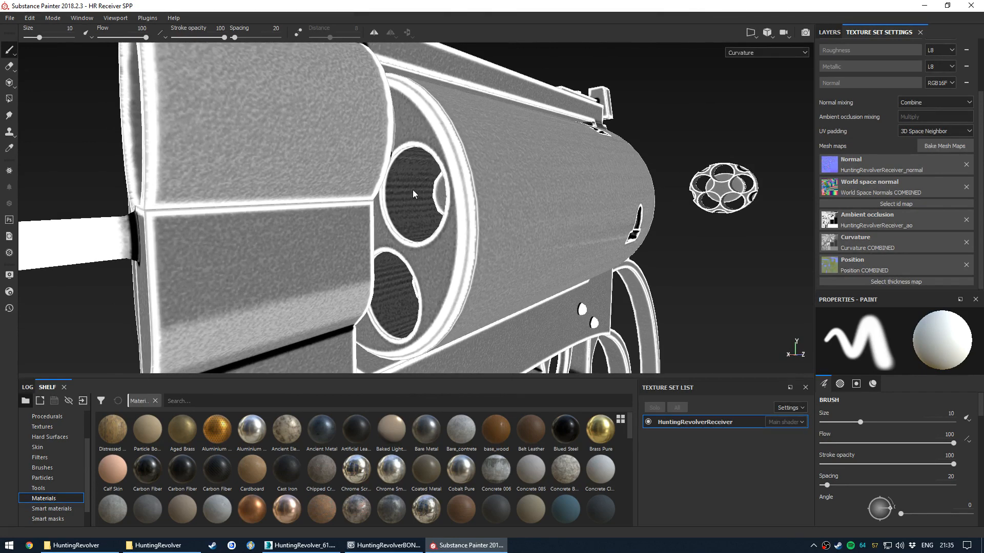
alt+right_drag(449, 254, 473, 219)
alt+drag(473, 219, 481, 239)
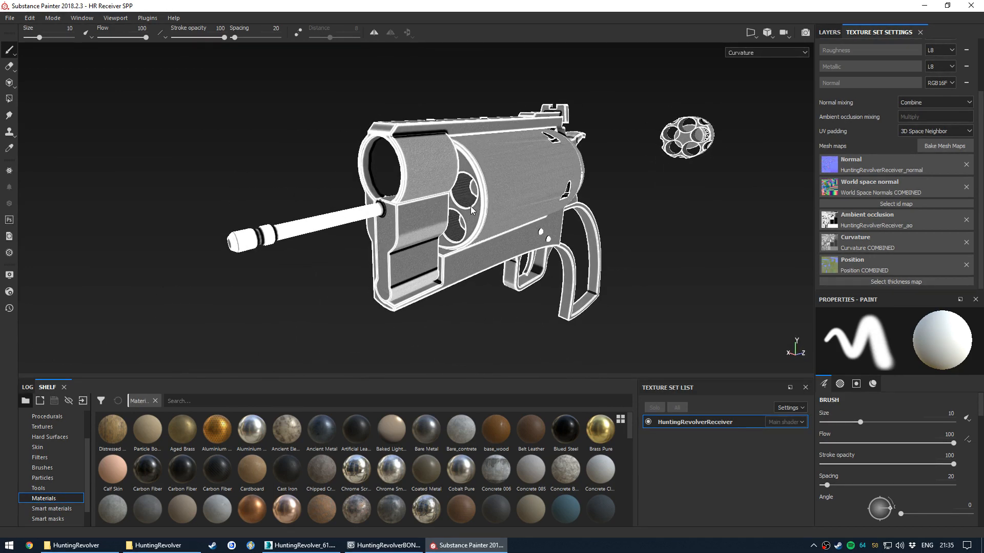
scroll(460, 189, up, 8)
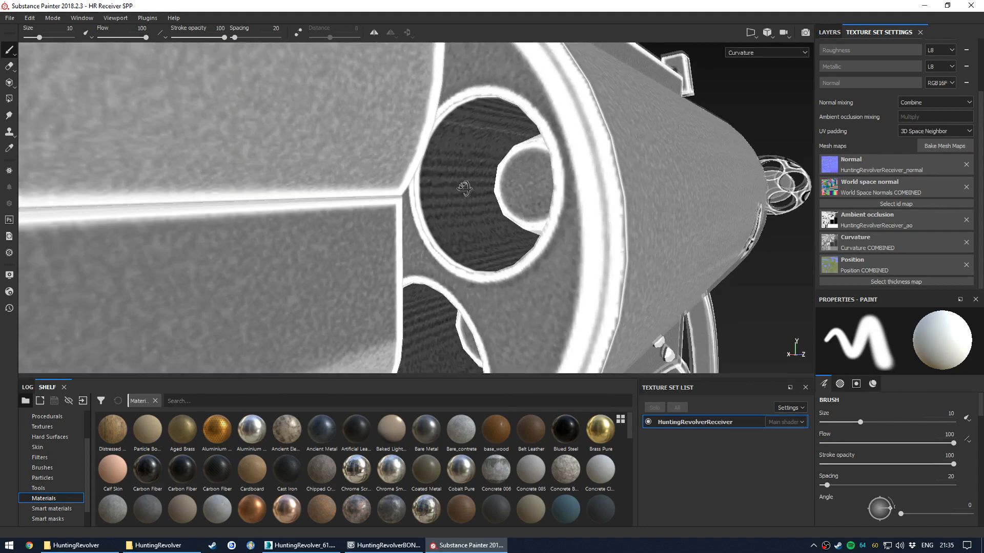
alt+drag(465, 188, 456, 186)
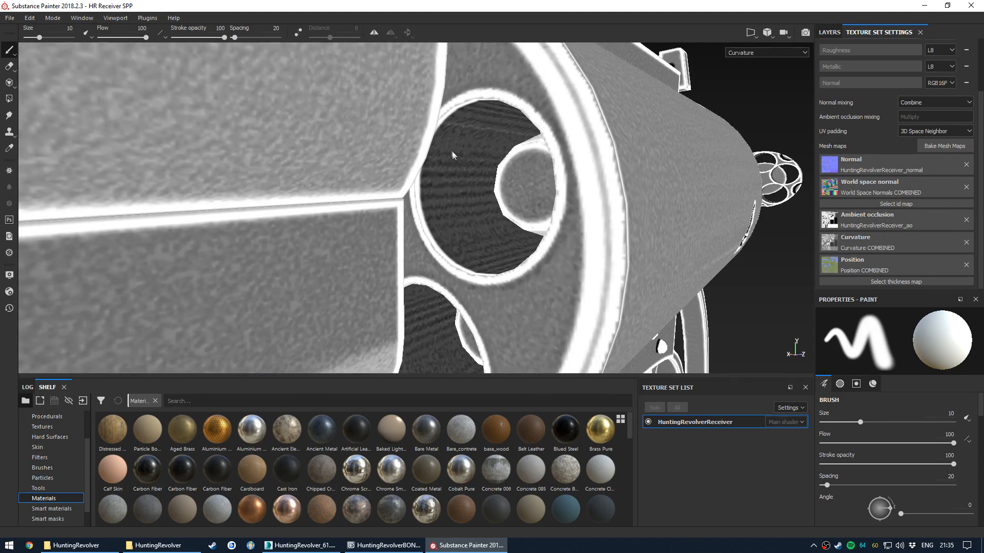
alt+drag(467, 243, 486, 227)
alt+right_drag(479, 118, 422, 179)
alt+drag(422, 178, 430, 218)
alt+right_drag(432, 222, 454, 195)
alt+drag(455, 200, 492, 250)
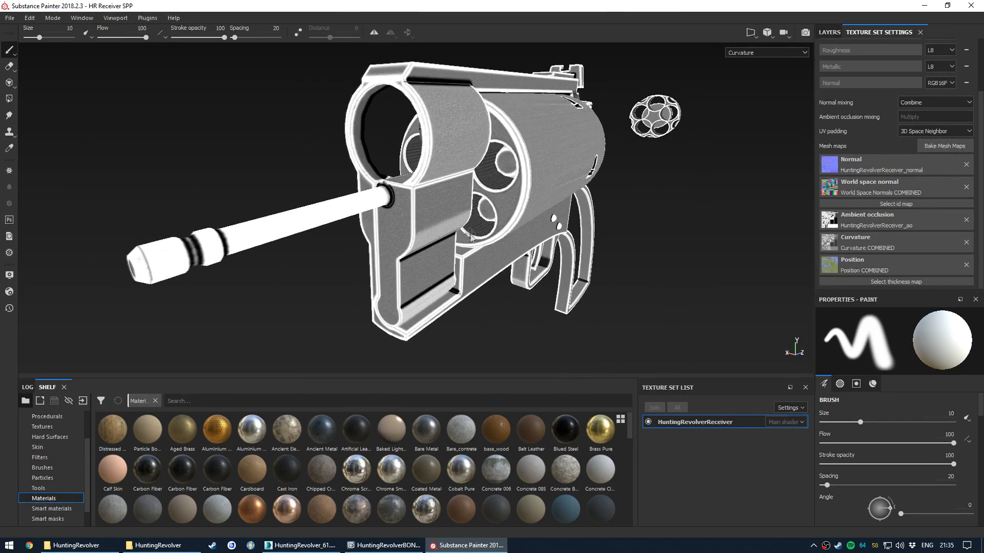
Display the position mesh map and examine its colour gradient across the front sight, revolver and speedloader
key(b)
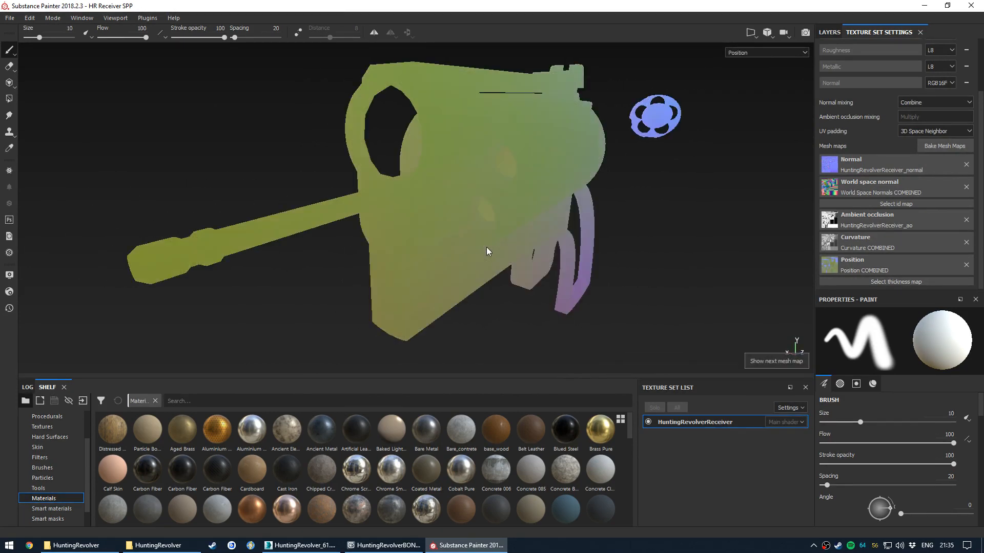
alt+drag(487, 247, 297, 224)
alt+right_drag(297, 224, 443, 228)
alt+middle_drag(443, 228, 395, 221)
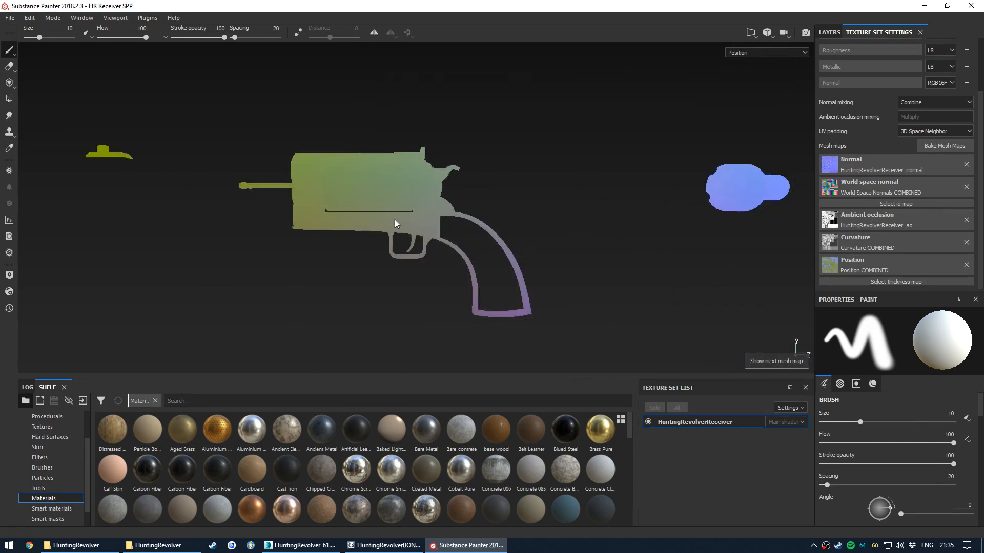
alt+drag(394, 221, 401, 230)
alt+right_drag(401, 231, 395, 229)
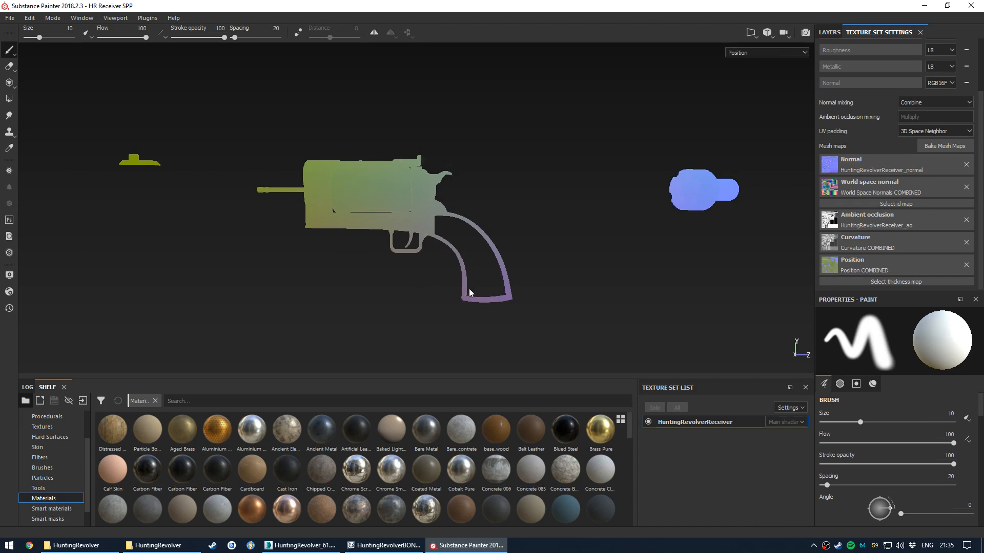
alt+drag(502, 290, 429, 304)
alt+middle_drag(623, 208, 504, 220)
alt+drag(503, 220, 444, 183)
alt+drag(380, 190, 380, 240)
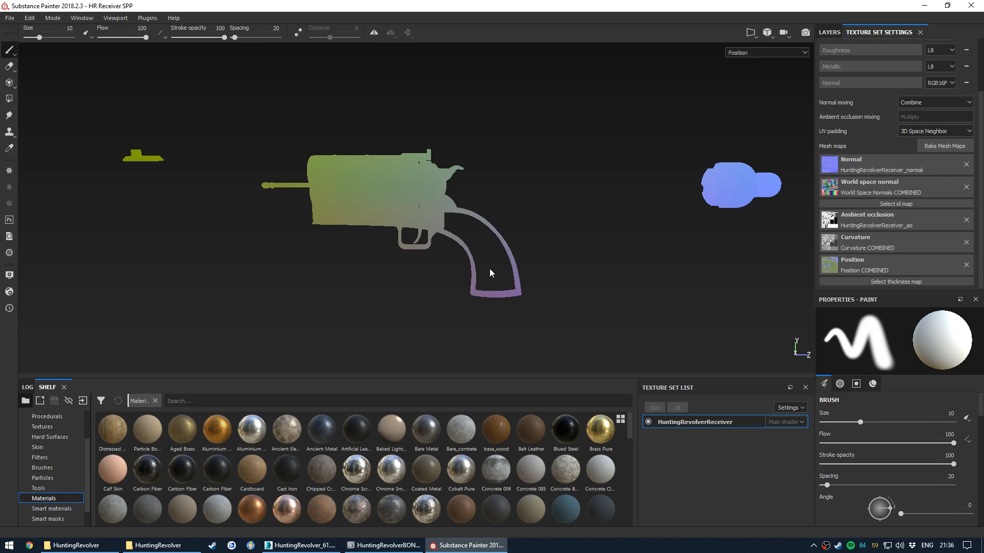
alt+drag(280, 186, 284, 195)
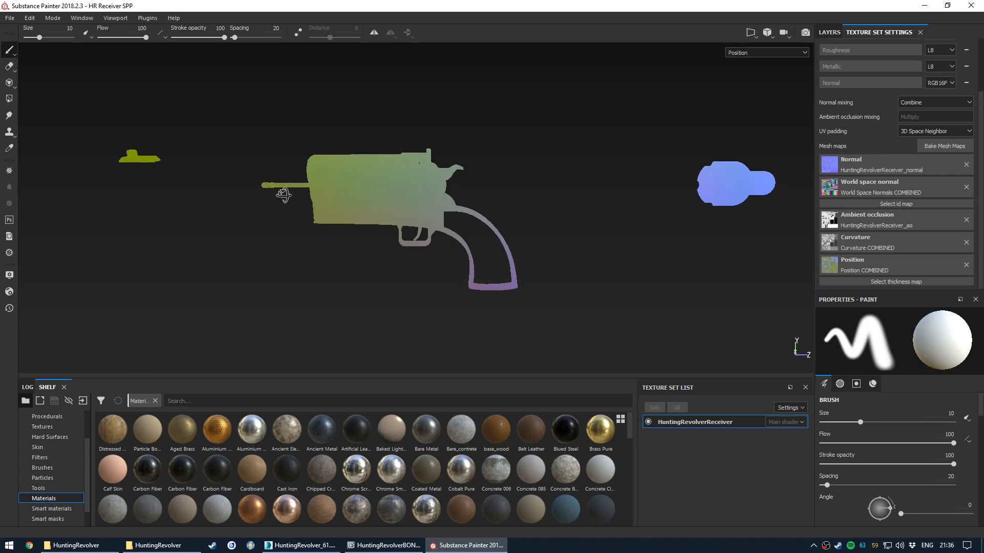
Cycle the viewport through the thickness mesh map to the normal mesh map and view it on the revolver
key(b)
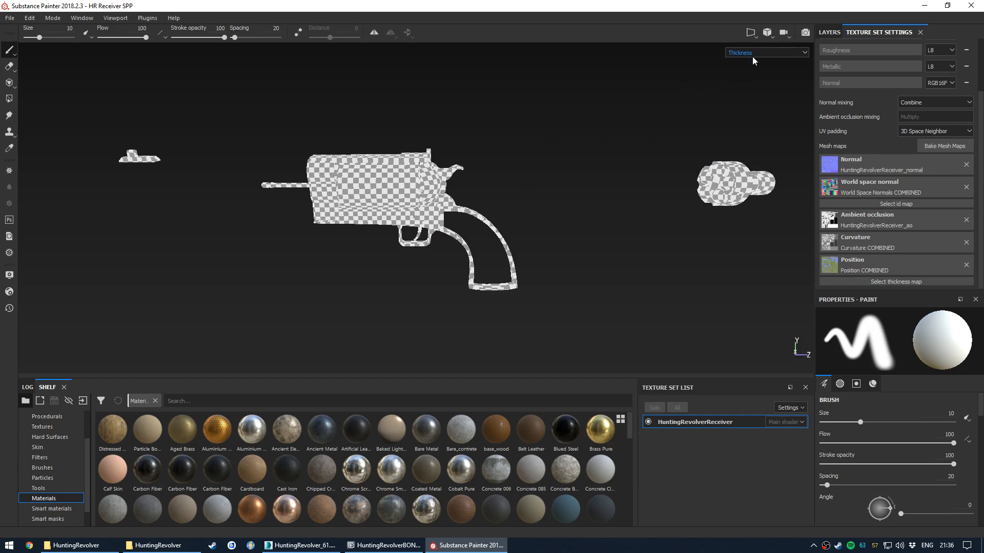
key(b)
scroll(410, 214, up, 3)
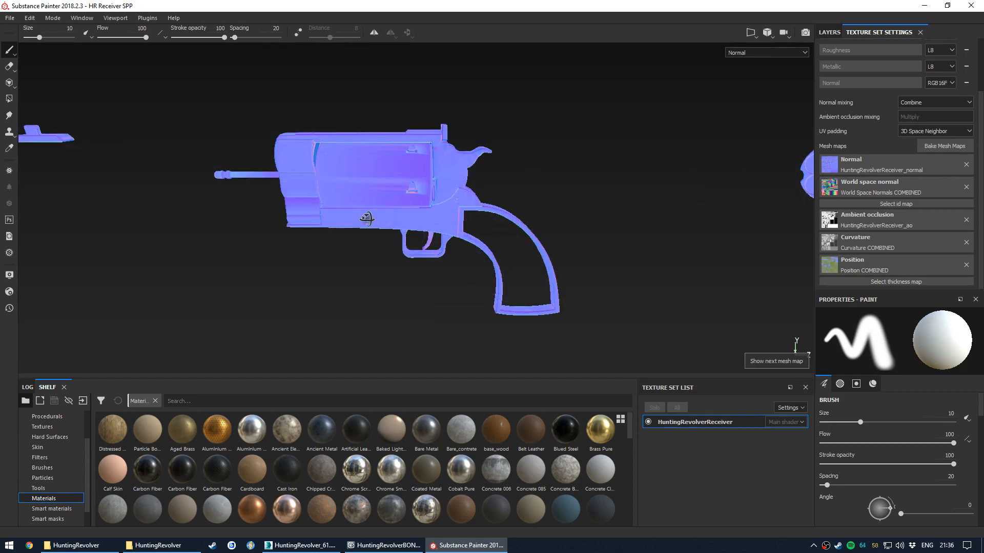
Return the viewport to the Material display and examine the revolver and speedloader from different angles
key(m)
scroll(476, 204, down, 2)
mouse_move(484, 206)
alt+mouse_down()
mouse_move(336, 221)
mouse_move(515, 217)
mouse_move(623, 229)
alt+mouse_up()
scroll(373, 218, up, 3)
scroll(624, 229, down, 4)
alt+drag(533, 226, 311, 259)
alt+middle_drag(450, 294, 303, 215)
alt+drag(303, 216, 337, 232)
scroll(344, 231, up, 2)
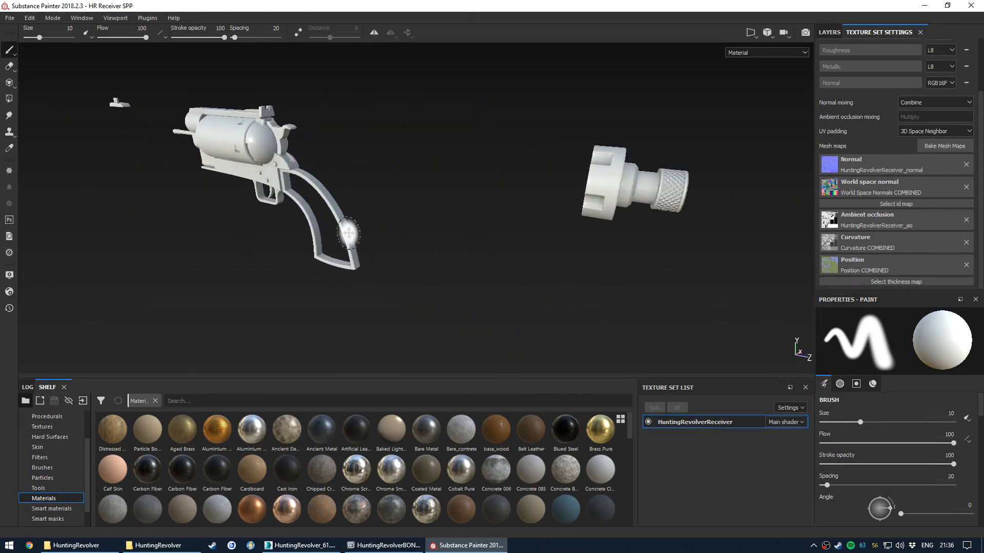
alt+middle_drag(344, 232, 362, 238)
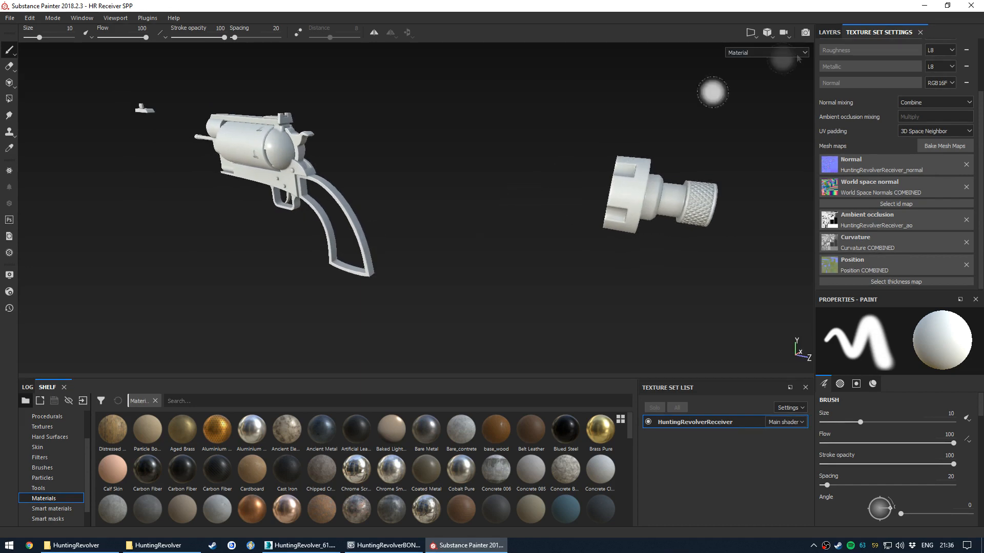
Show the layer stack, cycle the channel views from Base Color to Normal+Height+Mesh, and restore the Material display on the revolver
click(829, 32)
mouse_move(495, 170)
alt+mouse_down()
mouse_move(538, 171)
mouse_move(434, 173)
mouse_move(446, 171)
mouse_move(454, 178)
mouse_move(433, 181)
alt+mouse_up()
key(c)
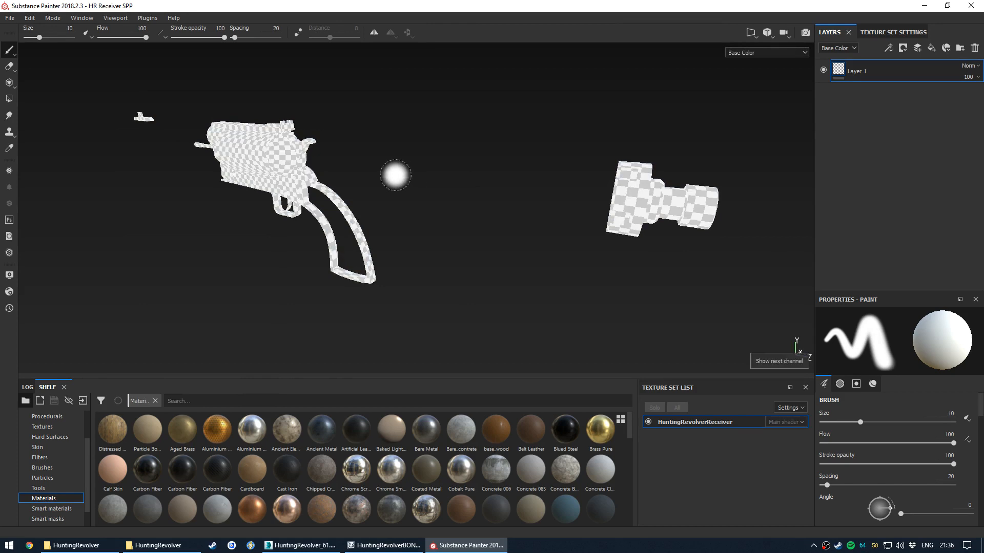
key(c)
key(c)
key(c)
key(c)
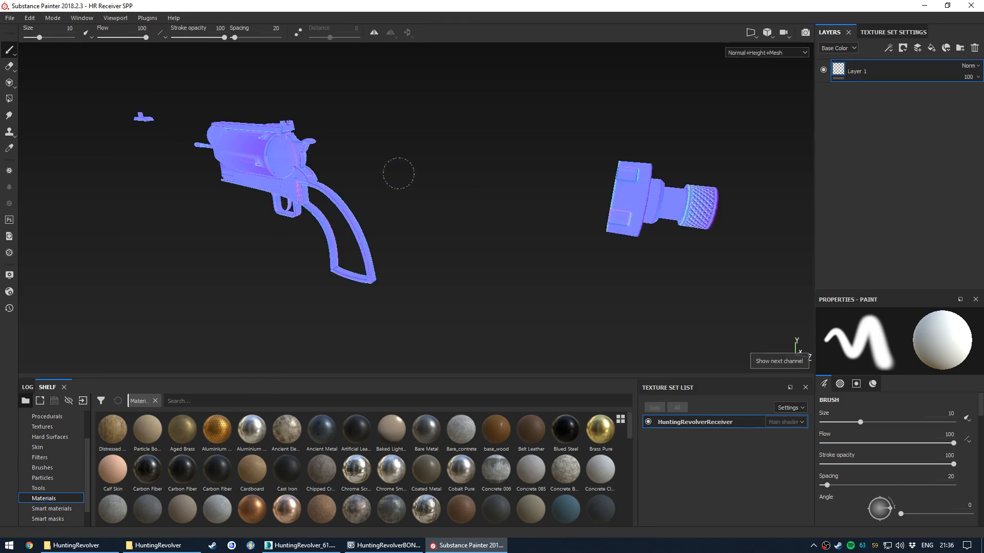
key(m)
alt+drag(450, 191, 420, 231)
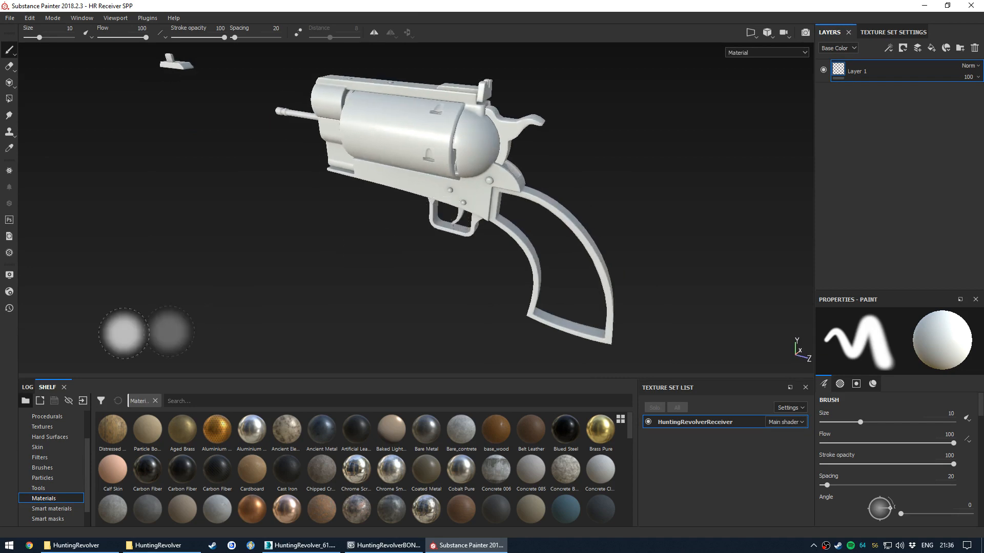
Browse the shelf's smart materials from the first entries down to the Steel variants
click(46, 509)
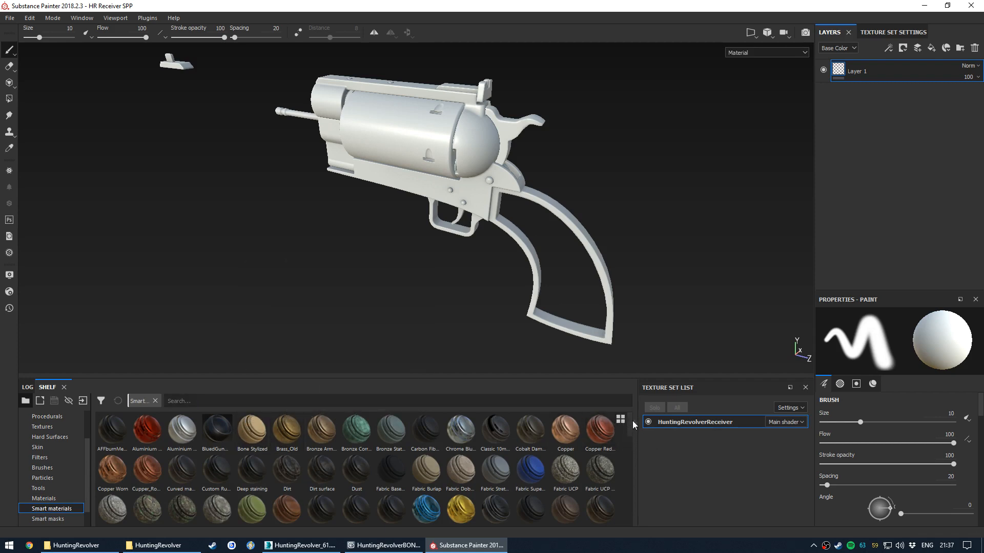
scroll(632, 420, down, 1)
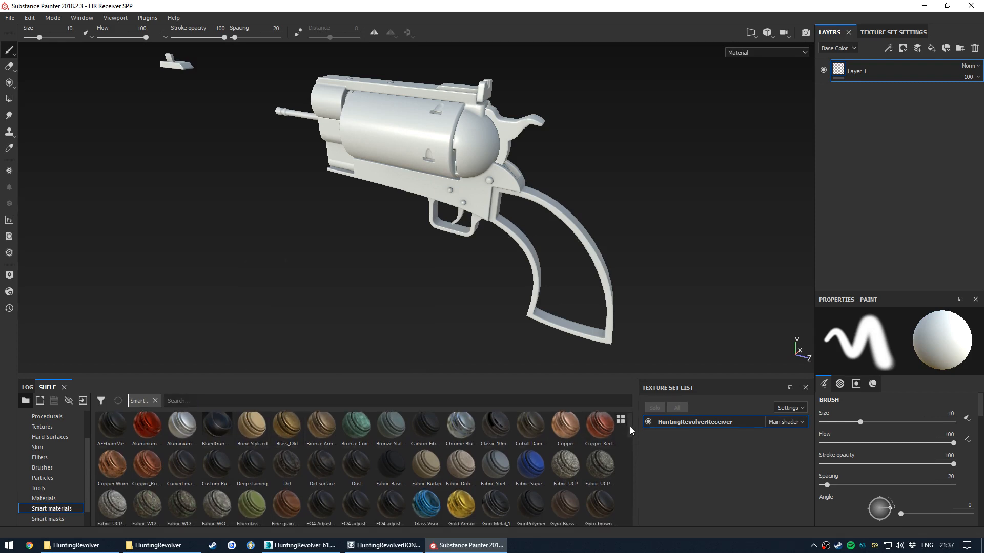
scroll(589, 451, down, 1)
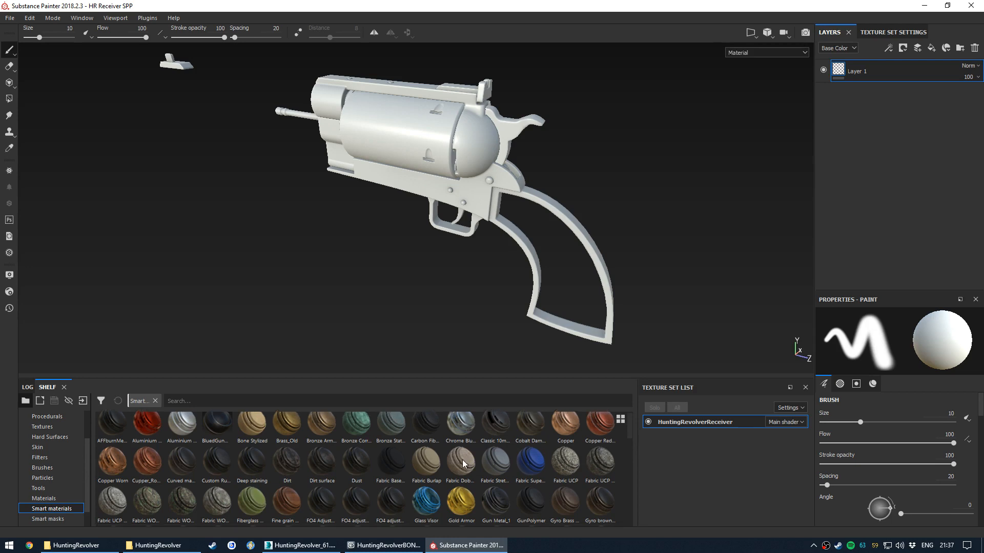
scroll(460, 455, up, 1)
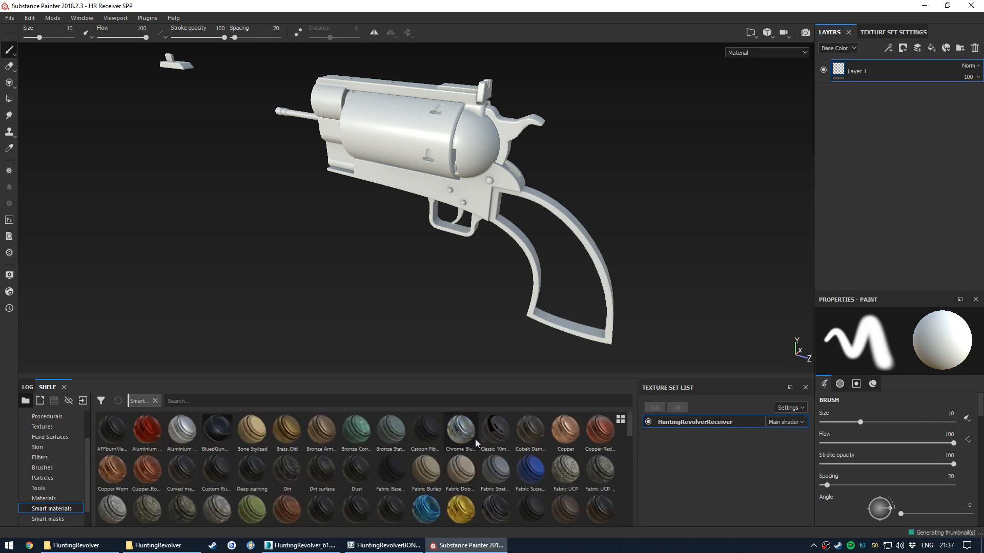
scroll(545, 451, down, 3)
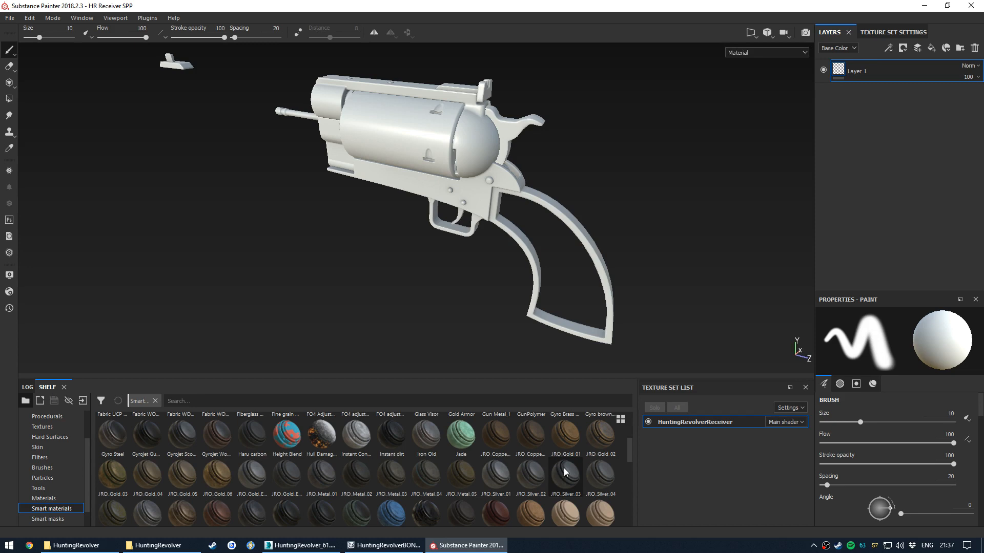
scroll(565, 471, down, 3)
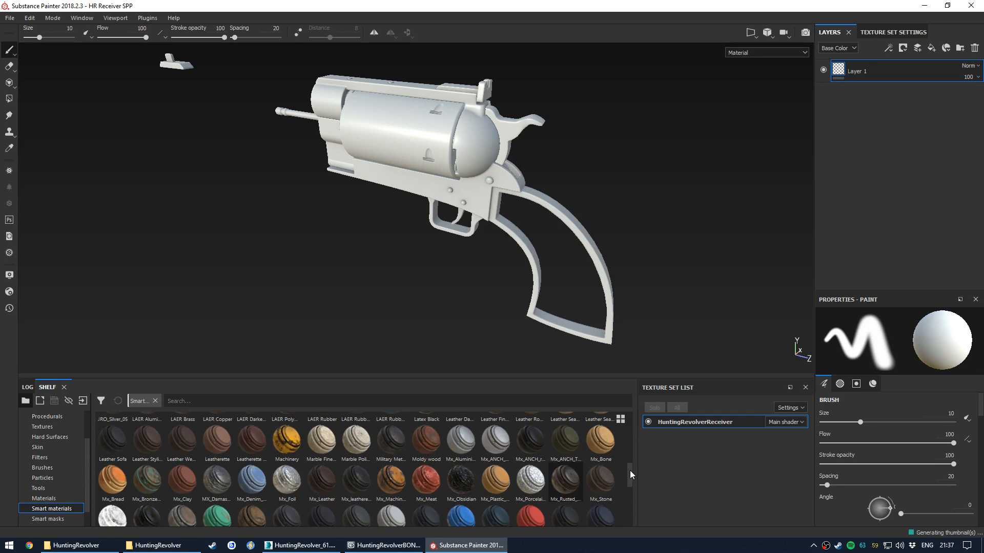
scroll(630, 470, down, 3)
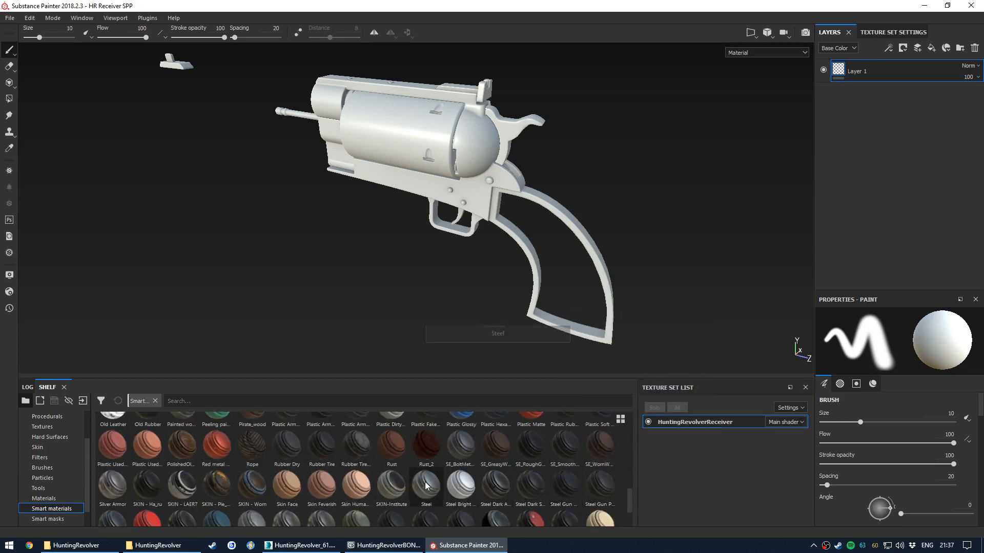
Display the standard materials in the shelf and enlarge the paint properties area to show more brush settings
click(44, 498)
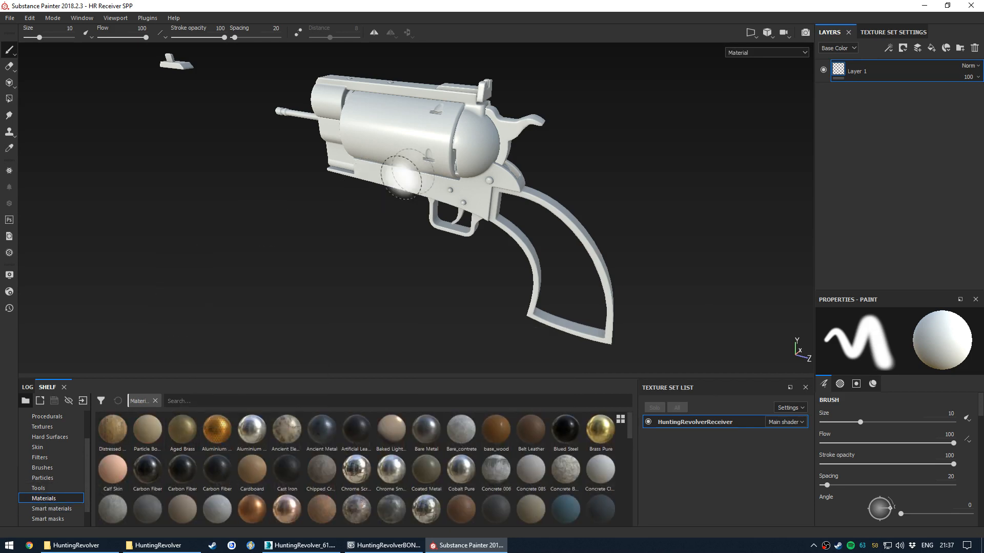
scroll(347, 264, down, 2)
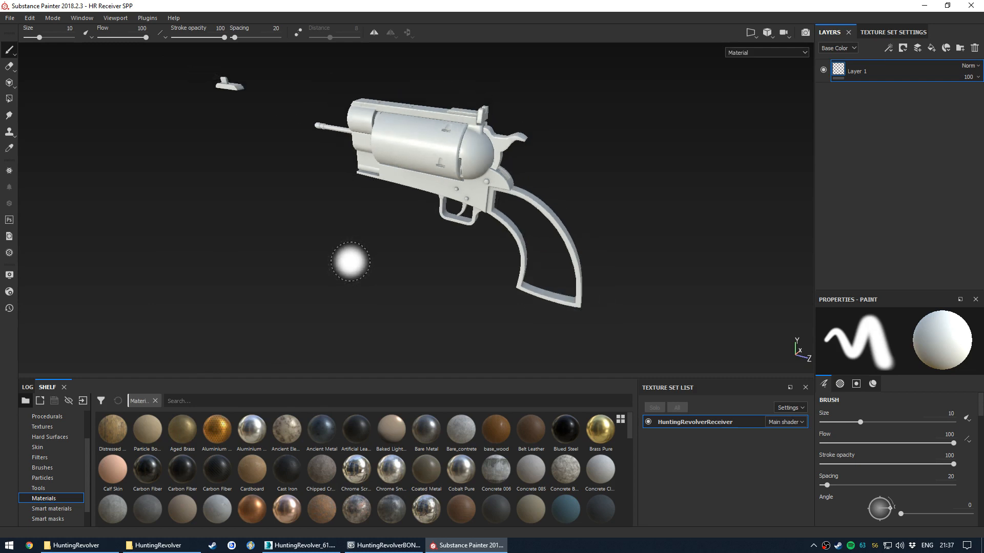
scroll(350, 261, up, 3)
alt+drag(322, 276, 335, 268)
alt+middle_drag(335, 268, 344, 264)
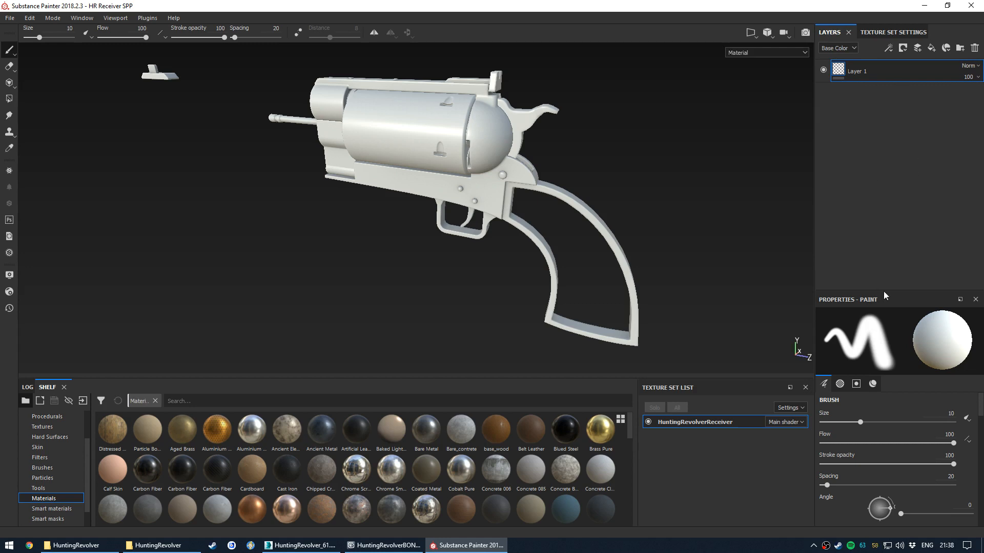
mouse_move(887, 290)
mouse_down()
mouse_move(887, 243)
mouse_move(887, 251)
mouse_up()
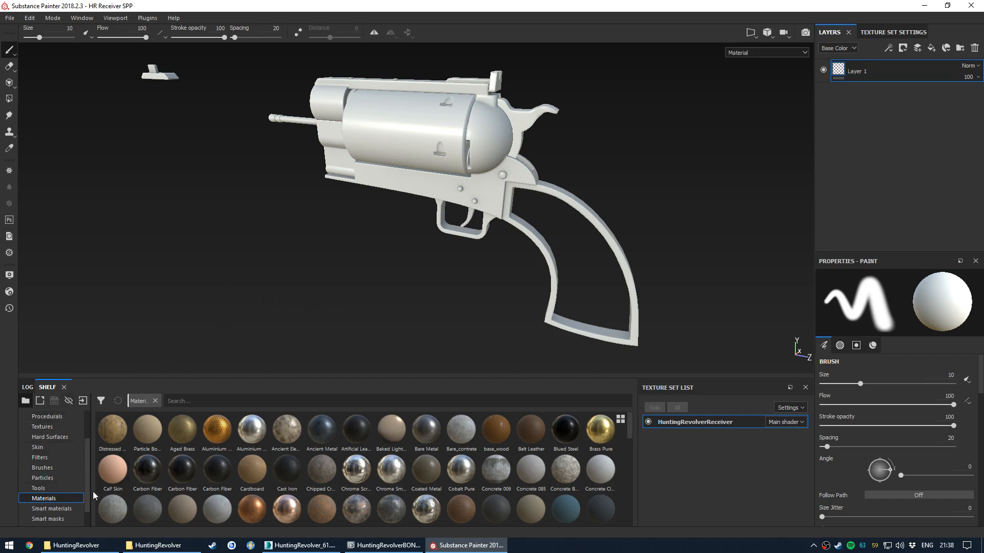
Show the shelf's alphas and preview examples such as Arrow Simple and Barcode
scroll(65, 451, up, 2)
mouse_move(88, 438)
mouse_down()
mouse_move(88, 492)
mouse_move(91, 442)
mouse_up()
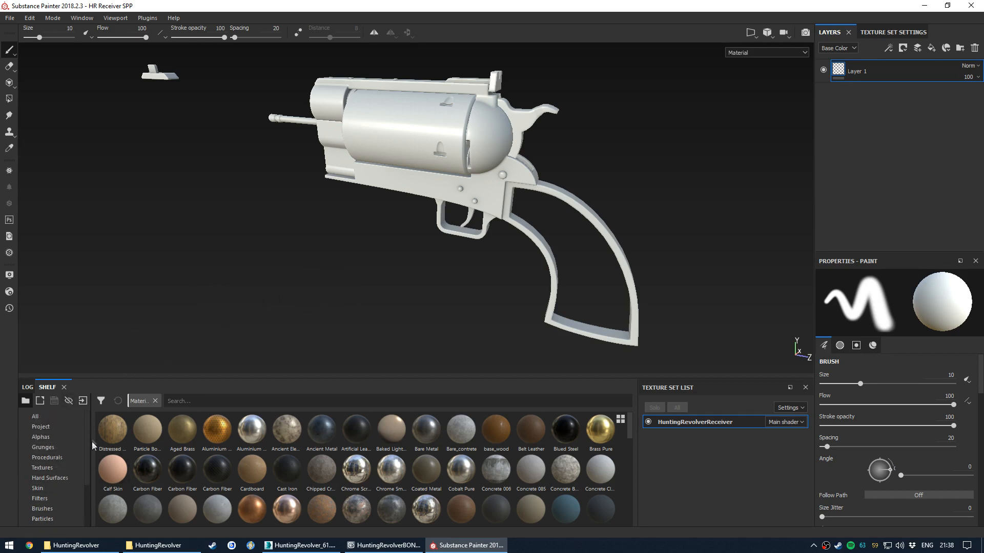
click(51, 438)
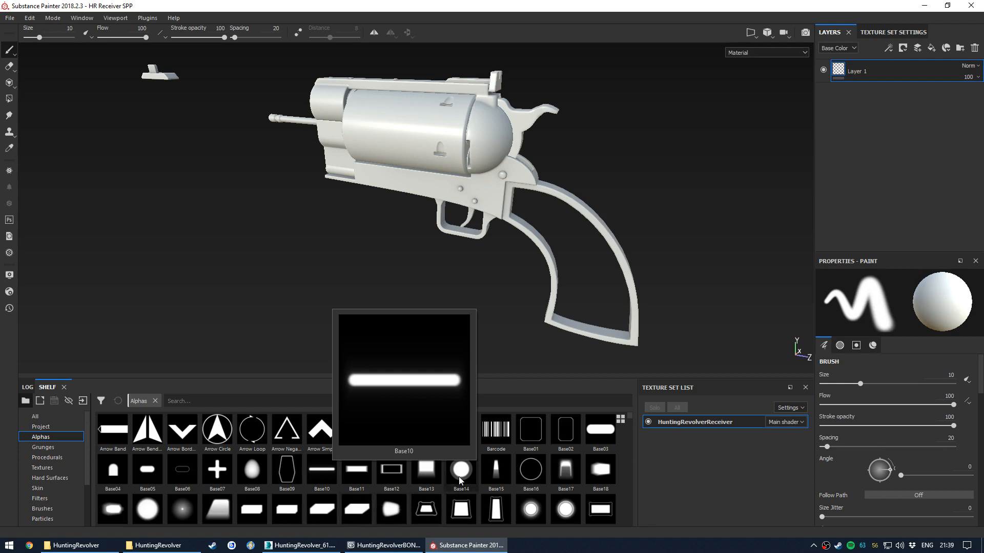
mouse_move(322, 433)
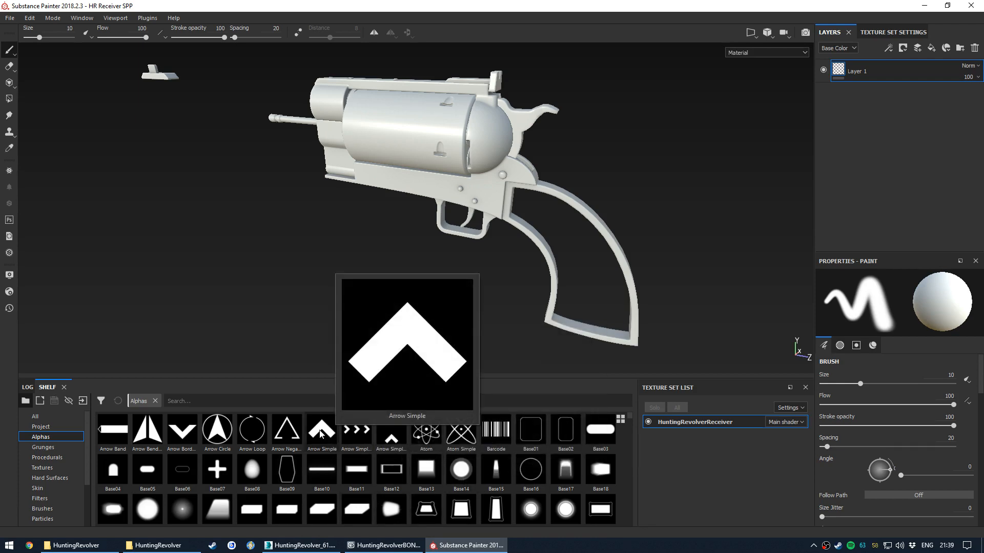
mouse_move(512, 451)
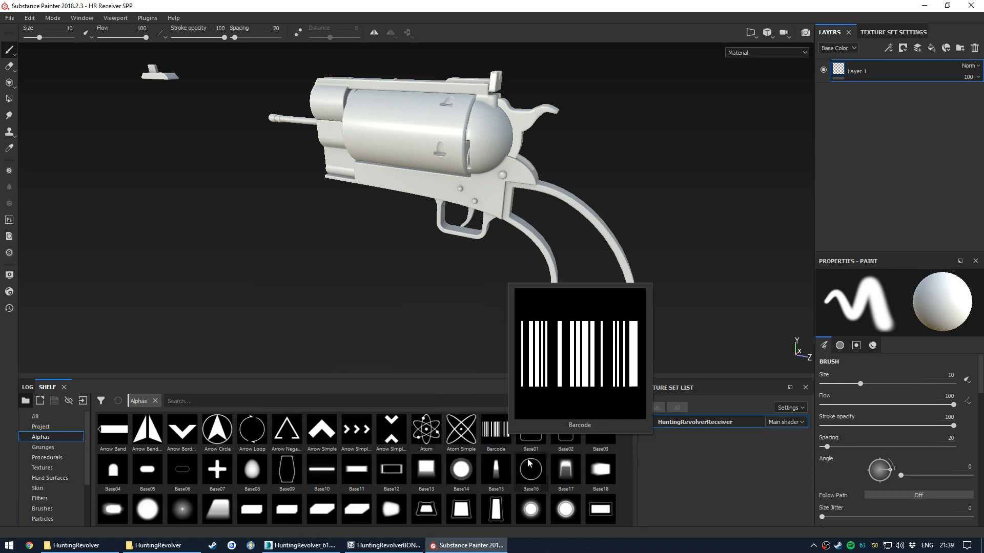
mouse_move(628, 416)
mouse_down()
mouse_move(631, 457)
mouse_move(633, 396)
mouse_up()
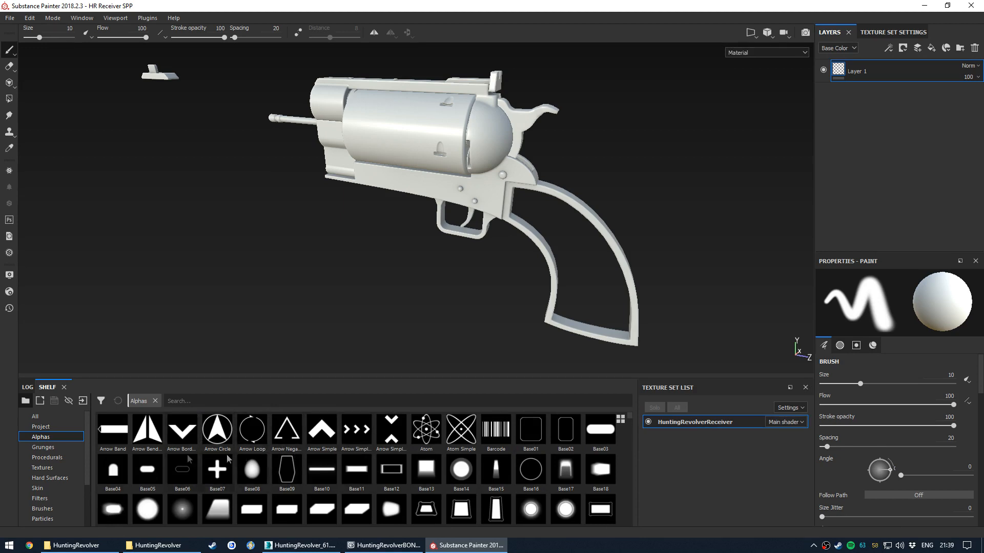
Show the project's own resources in the shelf and preview the world space normal, ambient occlusion and curvature maps
click(50, 426)
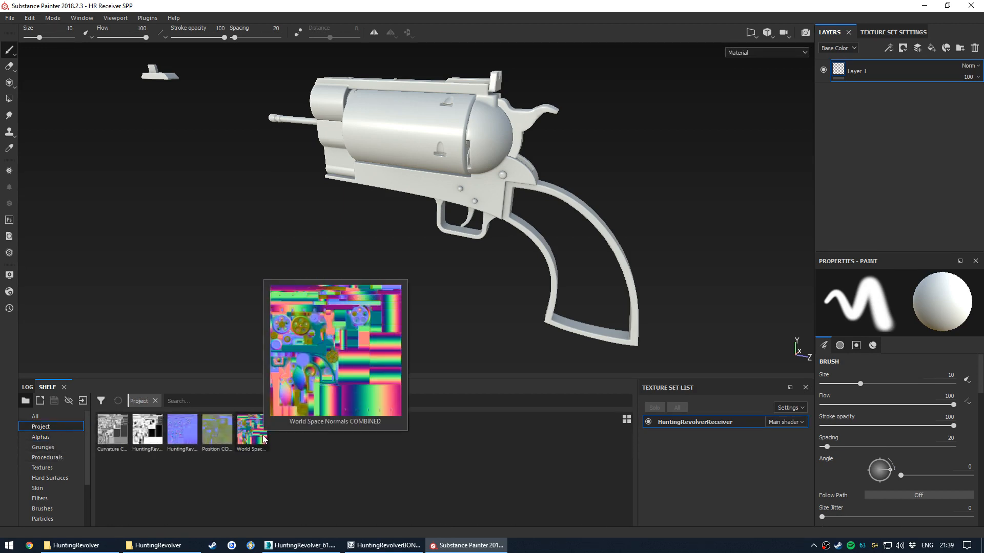
mouse_move(223, 426)
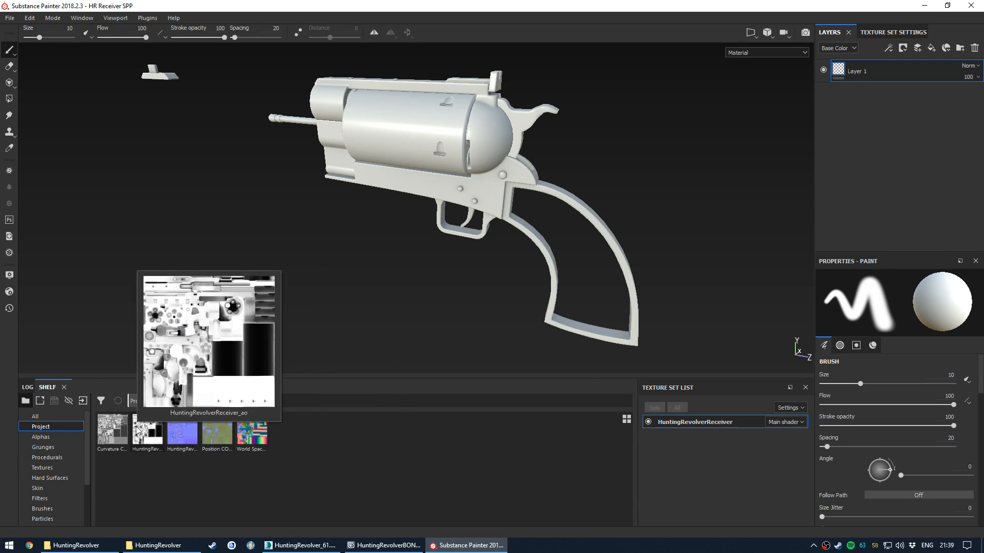
mouse_move(103, 429)
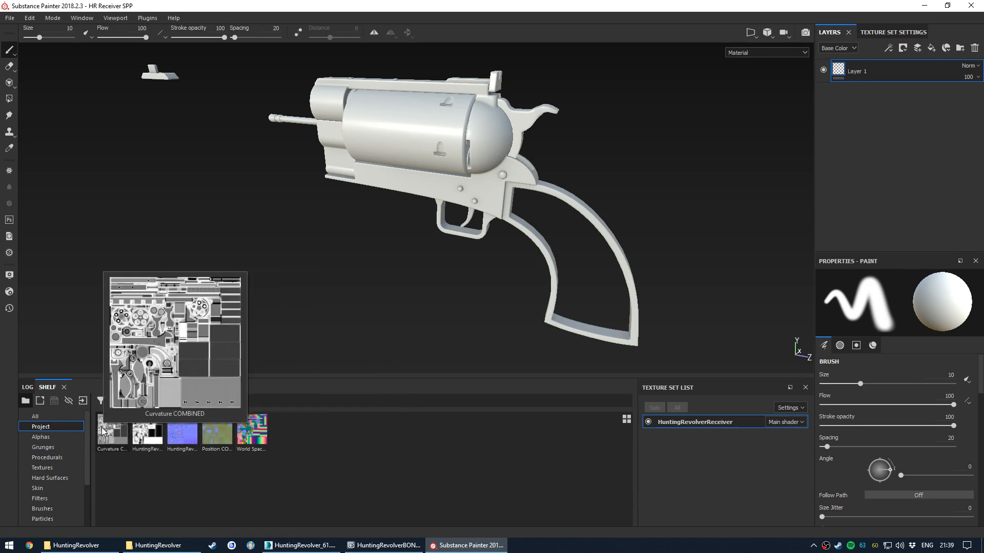
mouse_move(185, 439)
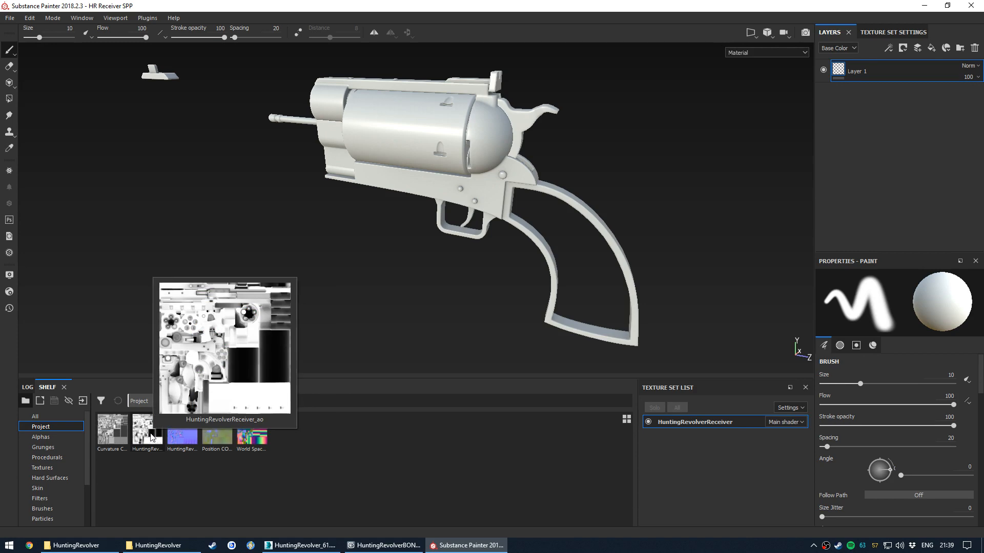
mouse_move(263, 443)
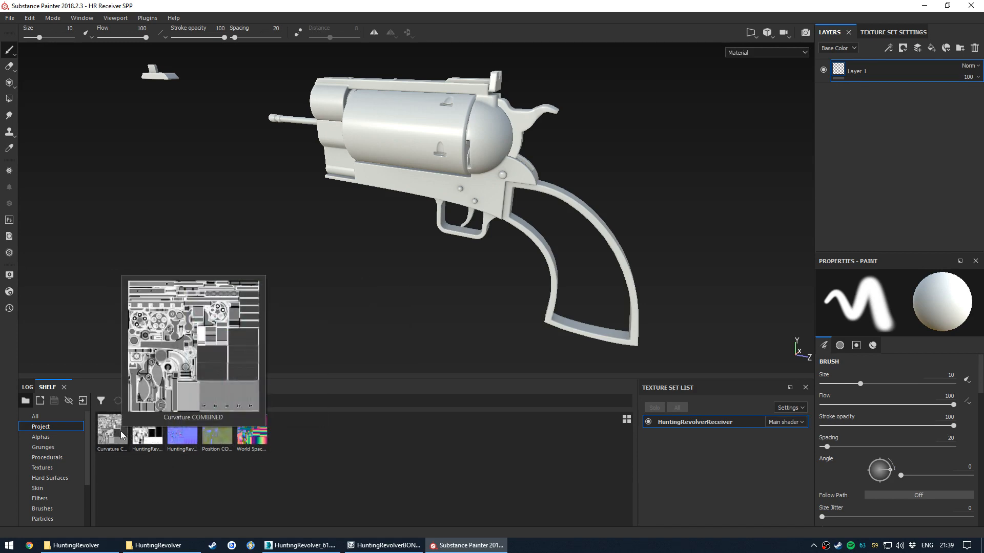
Browse the shelf's grunge maps and procedurals, including the Brick generator preview
click(54, 449)
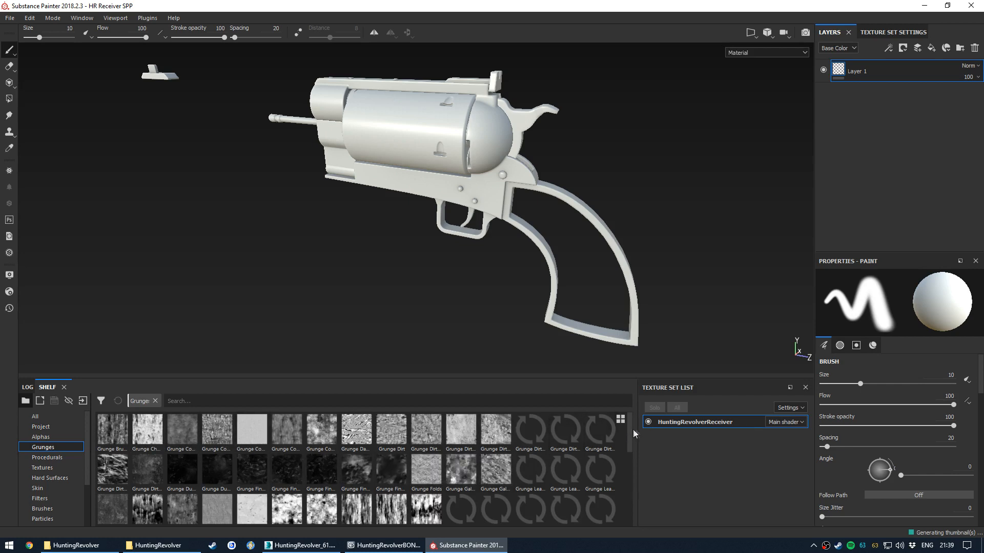
click(46, 457)
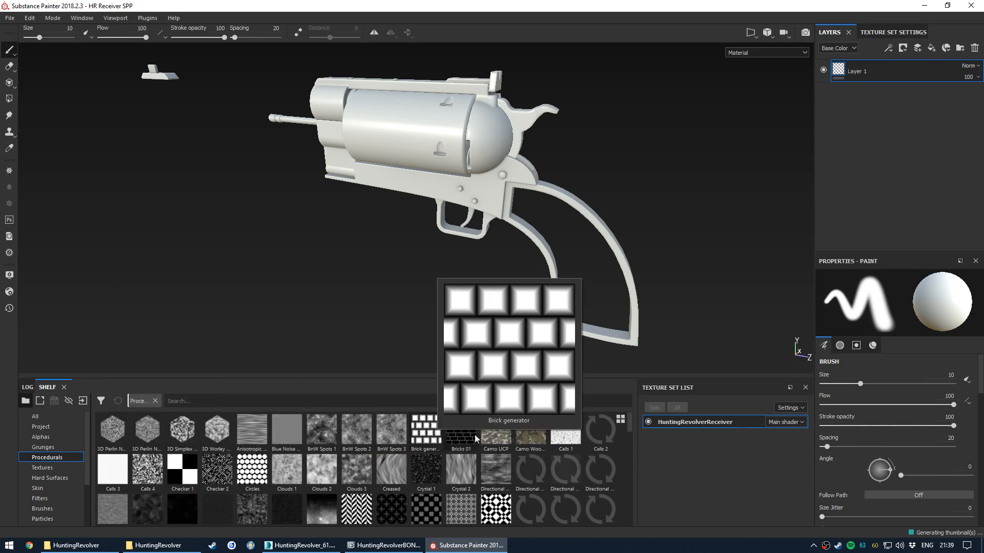
drag(628, 427, 626, 477)
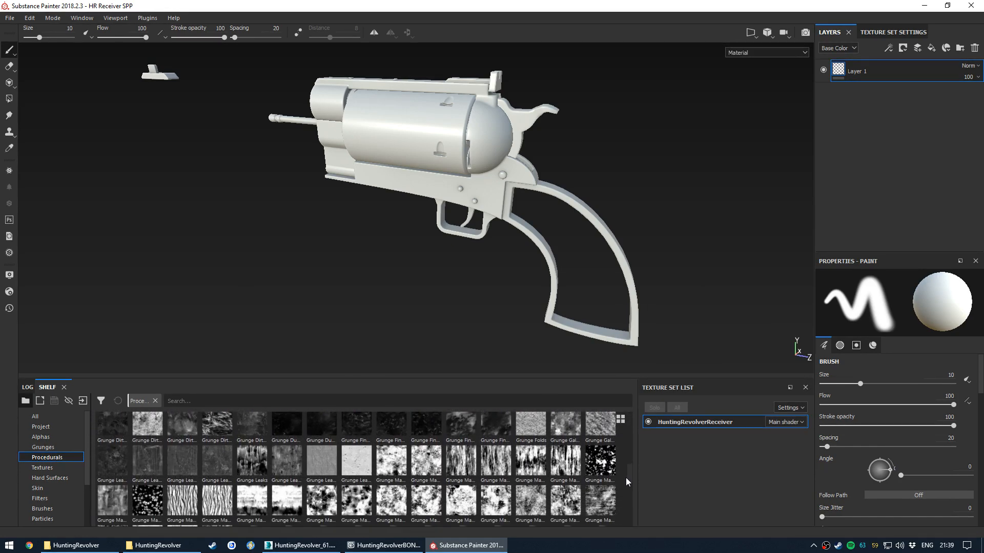
Browse the shelf's textures through to the last entries, return to the first ones, and reveal the remaining shelf categories
click(52, 467)
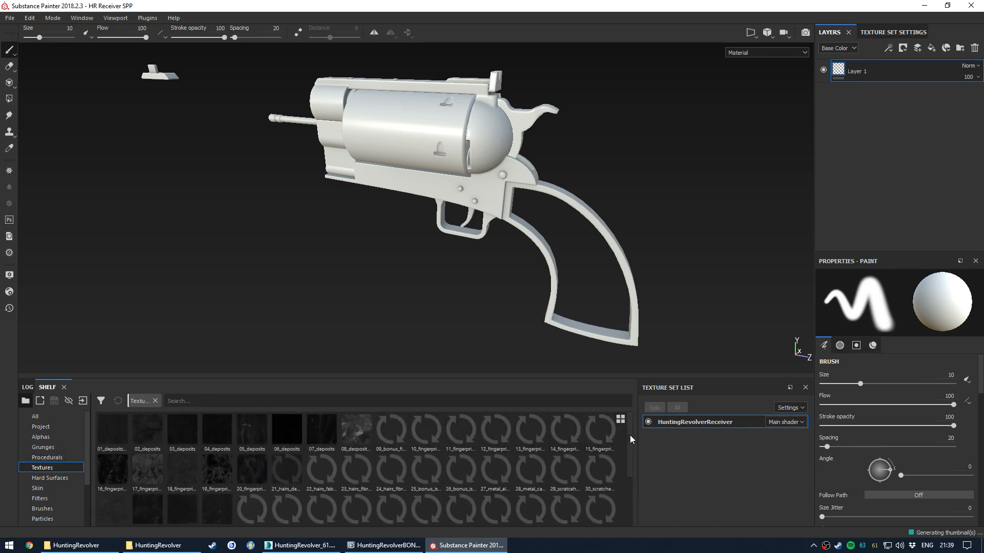
drag(630, 435, 627, 482)
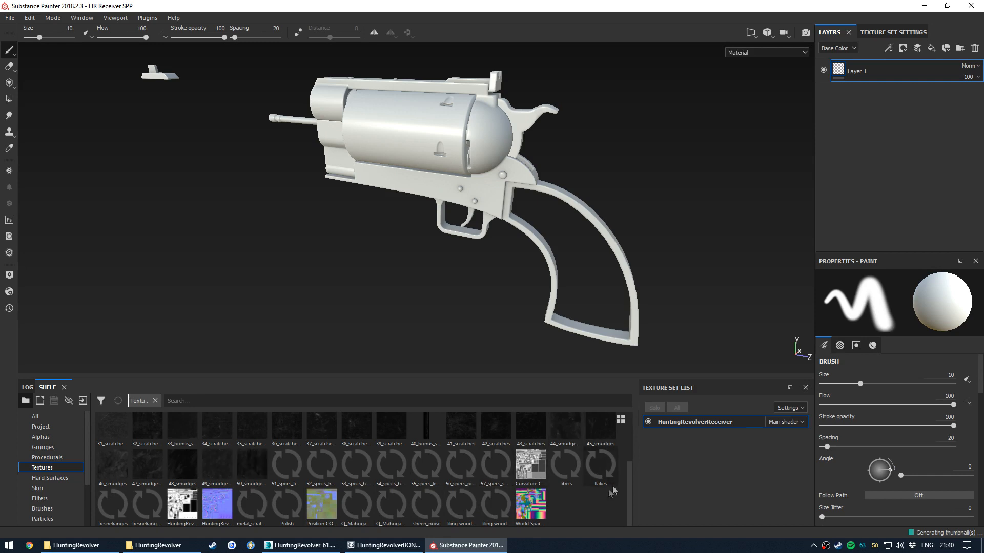
drag(629, 475, 634, 416)
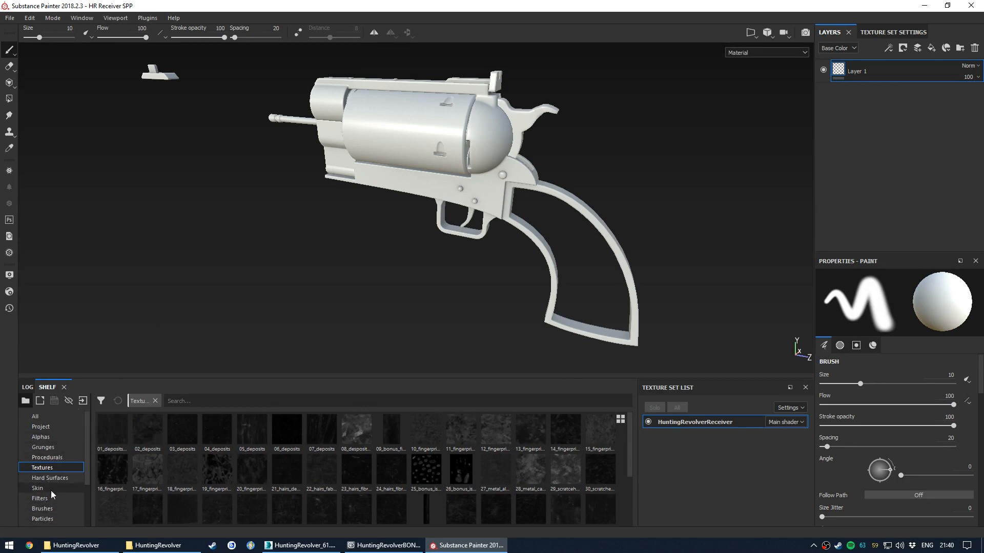
scroll(87, 488, down, 3)
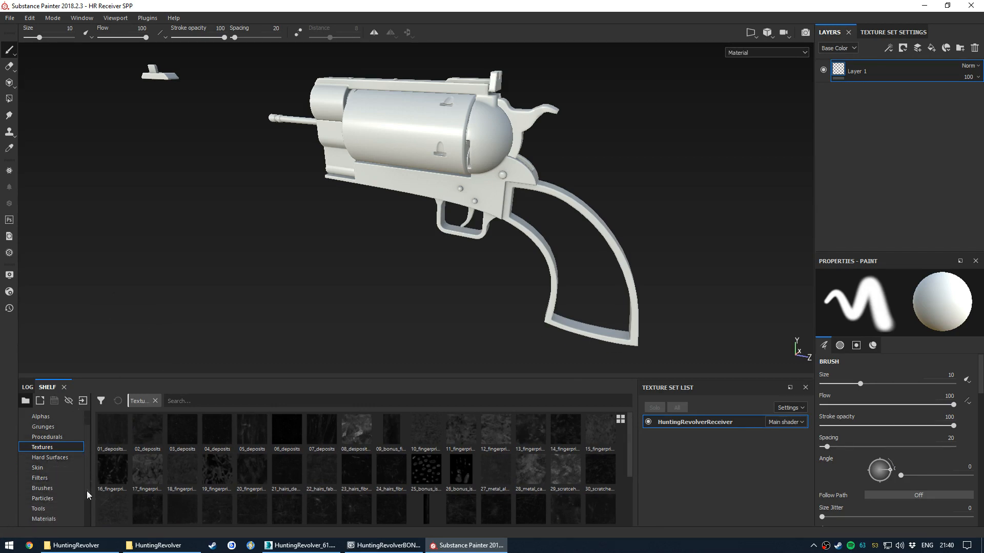
Show the shelf's filters, preview HSL Perceptive, and look through the remaining filter entries
click(56, 447)
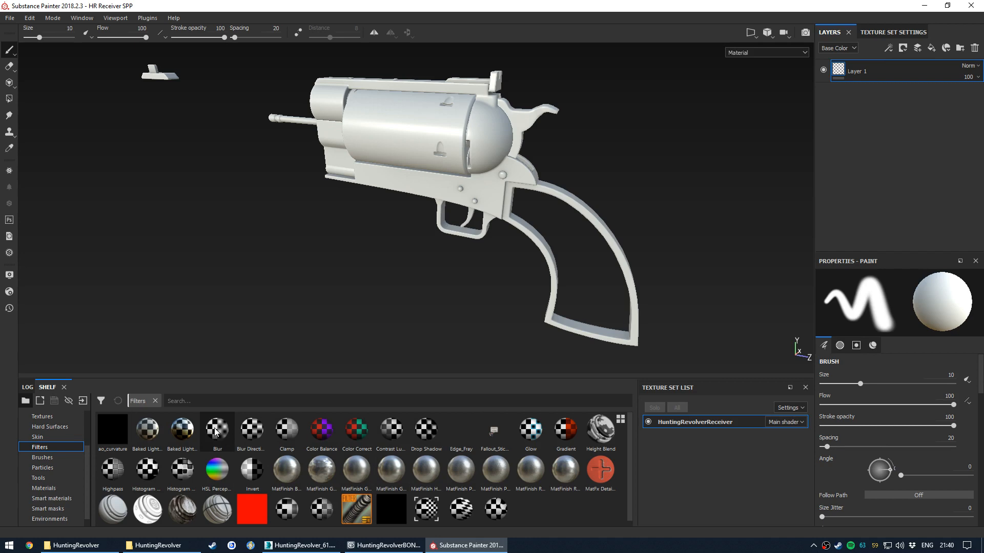
mouse_move(222, 469)
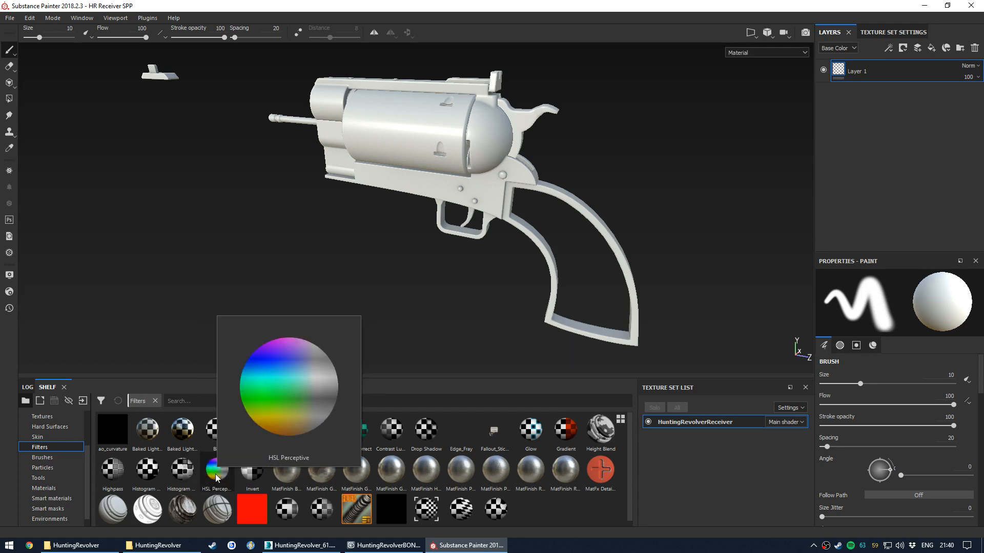
scroll(230, 476, down, 1)
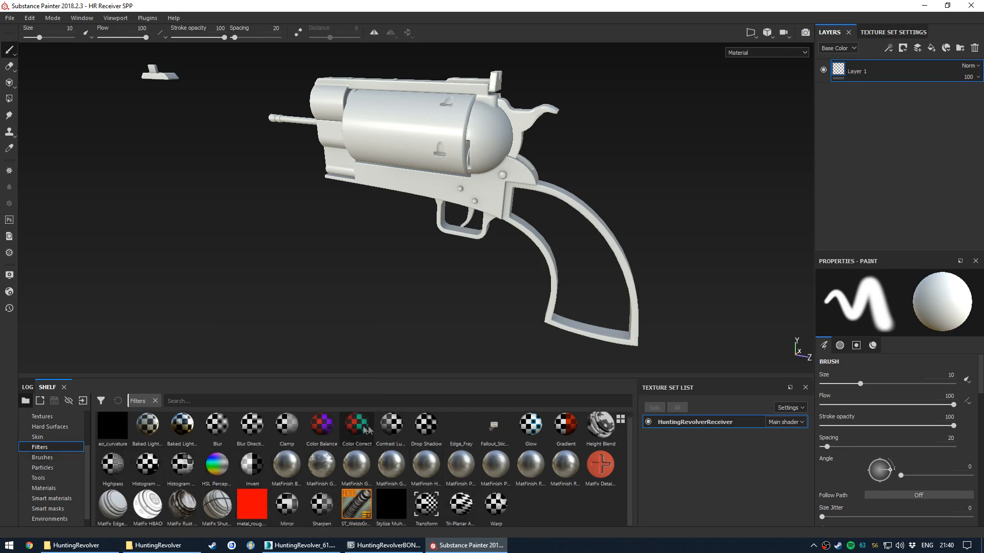
scroll(599, 436, up, 1)
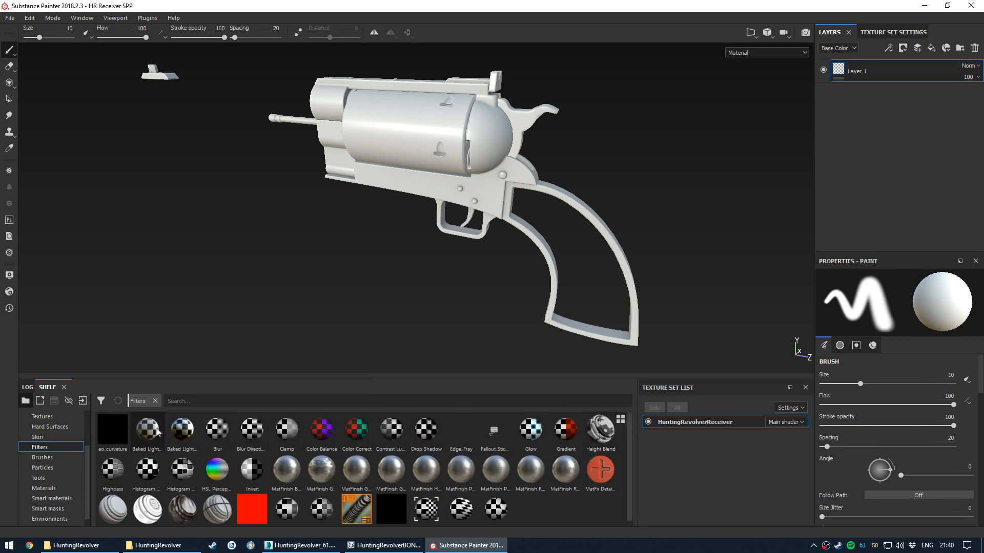
Show the shelf's brushes, followed by its particles and tools
click(46, 457)
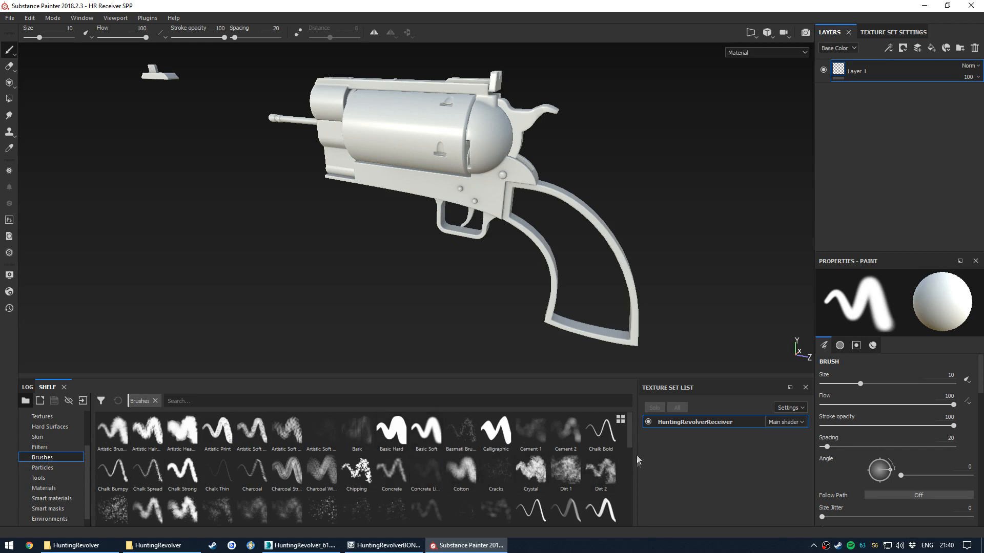
mouse_move(628, 446)
mouse_down()
mouse_move(635, 518)
mouse_move(643, 489)
mouse_move(548, 136)
mouse_up()
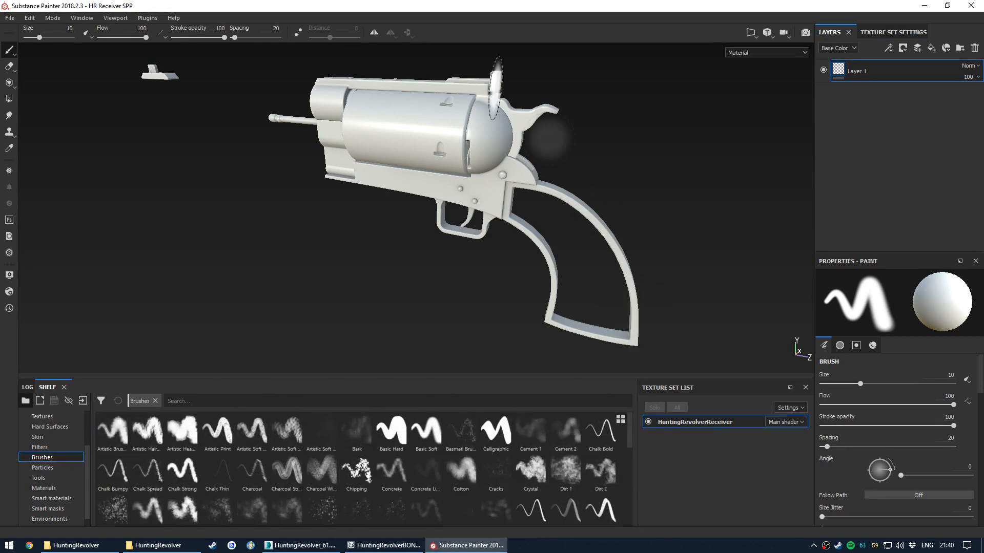
click(48, 467)
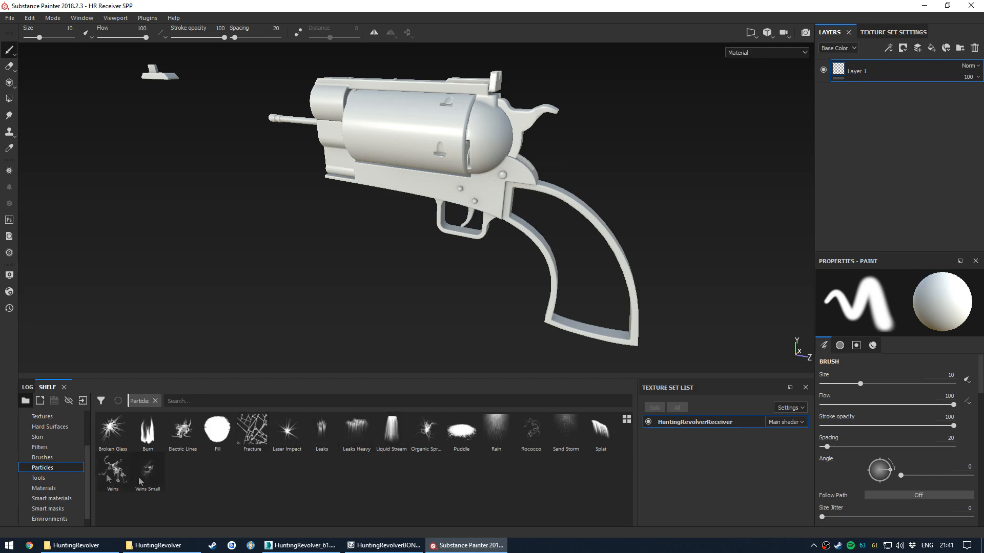
click(54, 478)
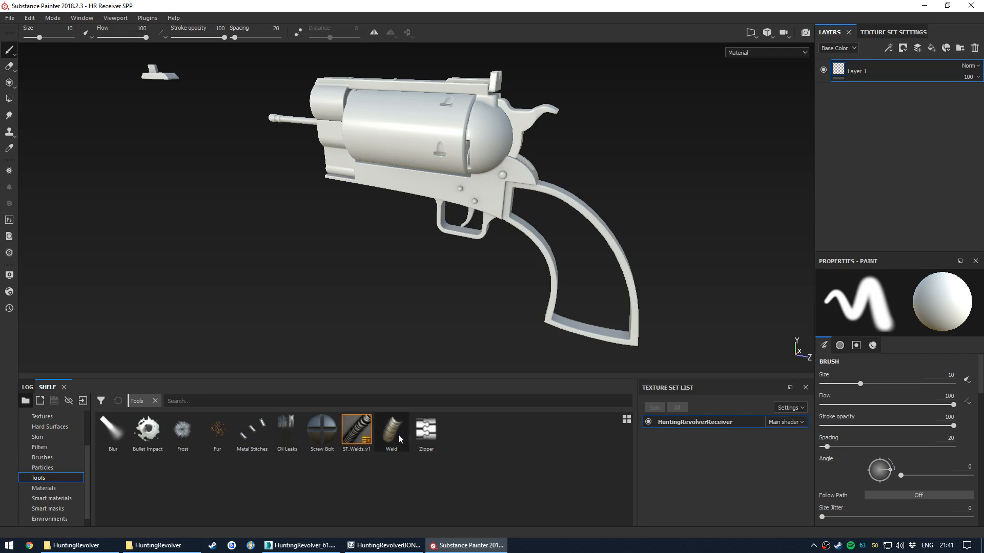
Add the Bare Metal material from the shelf's materials as a fill layer below Layer 1 and inspect it on the revolver
click(56, 489)
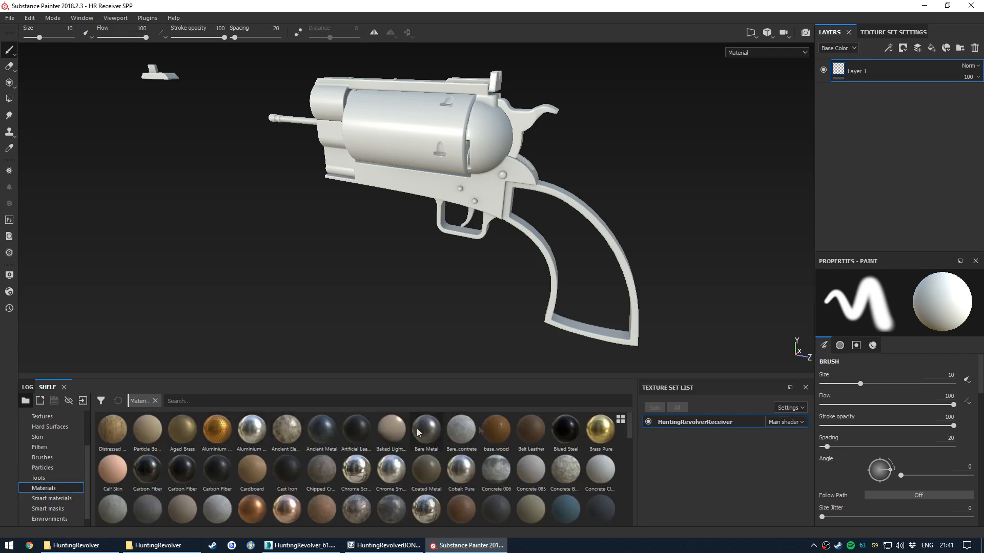
mouse_move(628, 434)
mouse_down()
mouse_move(629, 450)
mouse_move(632, 425)
mouse_up()
drag(426, 429, 871, 102)
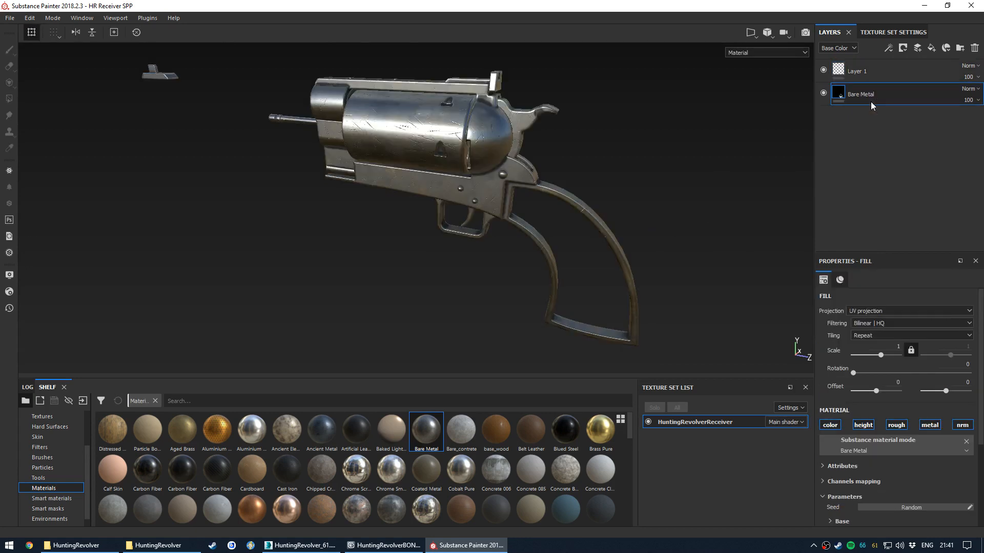
scroll(423, 107, up, 4)
alt+drag(420, 107, 548, 272)
mouse_move(547, 273)
shift+right_down()
mouse_move(520, 274)
mouse_move(553, 272)
shift+right_up()
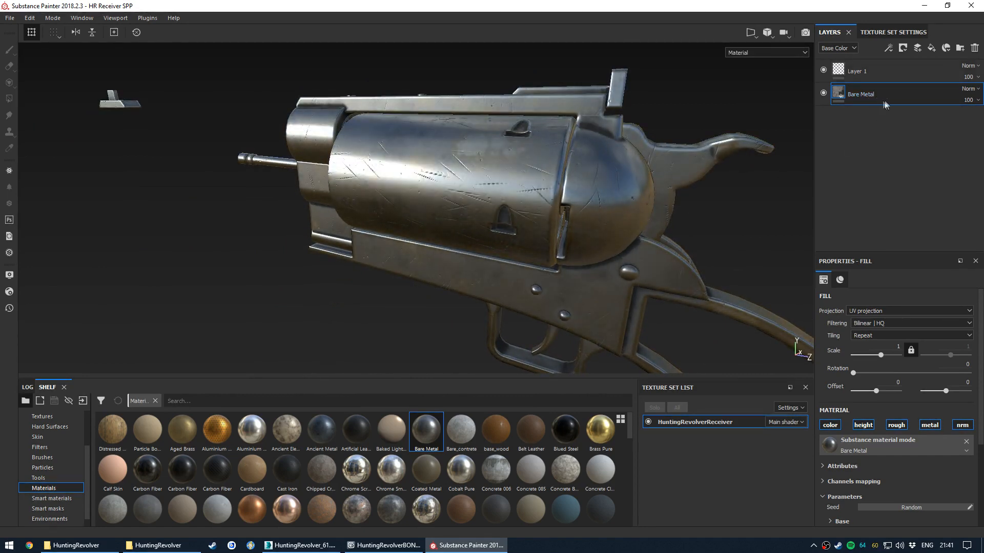
Switch the Bare Metal fill's roughness channel off, compare the result on the model, and switch it back on
click(840, 279)
mouse_move(982, 408)
mouse_down()
mouse_move(981, 362)
mouse_move(983, 429)
mouse_move(981, 418)
mouse_up()
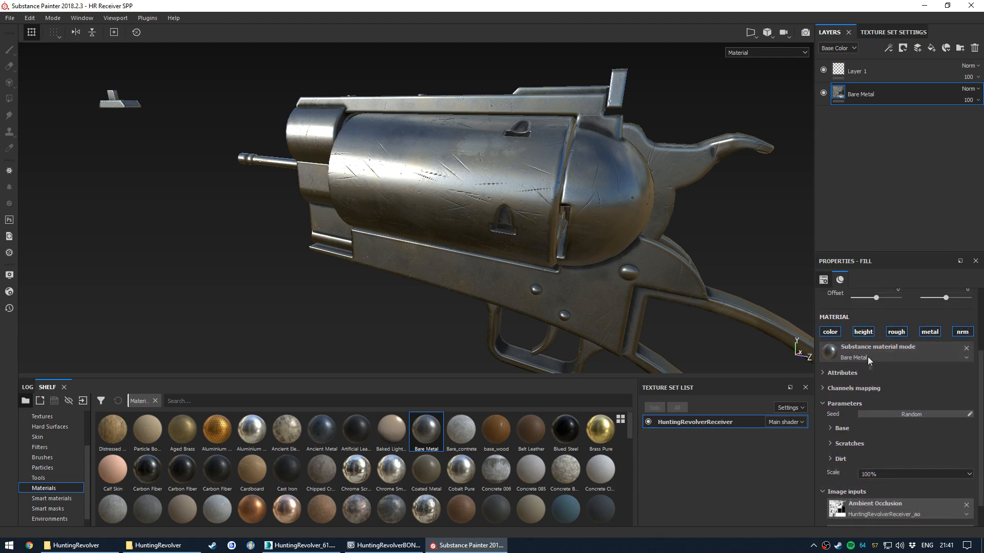
click(894, 332)
mouse_move(641, 297)
shift+right_down()
mouse_move(550, 295)
mouse_move(348, 151)
shift+right_up()
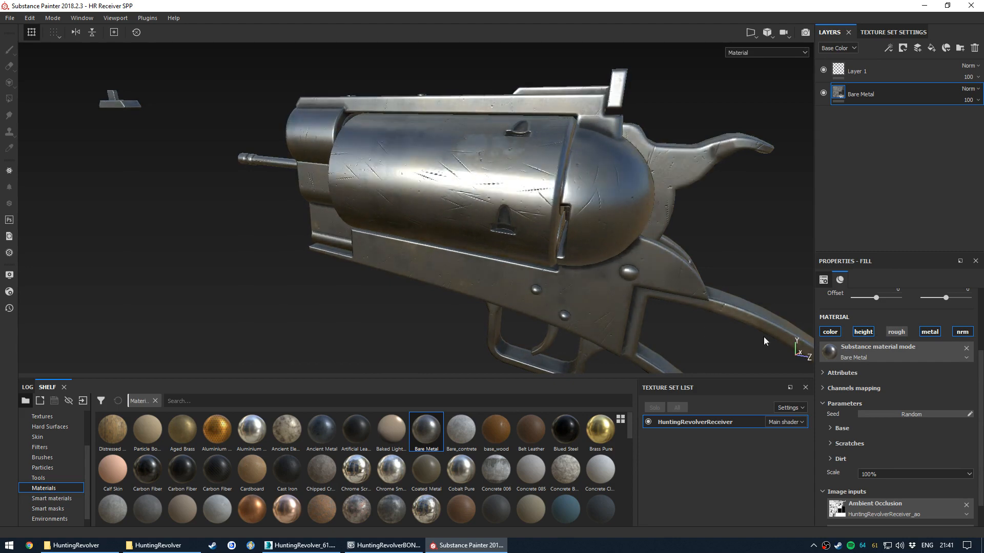
click(895, 333)
Switch off the Bare Metal fill's color channel and cycle the viewport through single channels such as Base Color, Metallic and Roughness
click(837, 334)
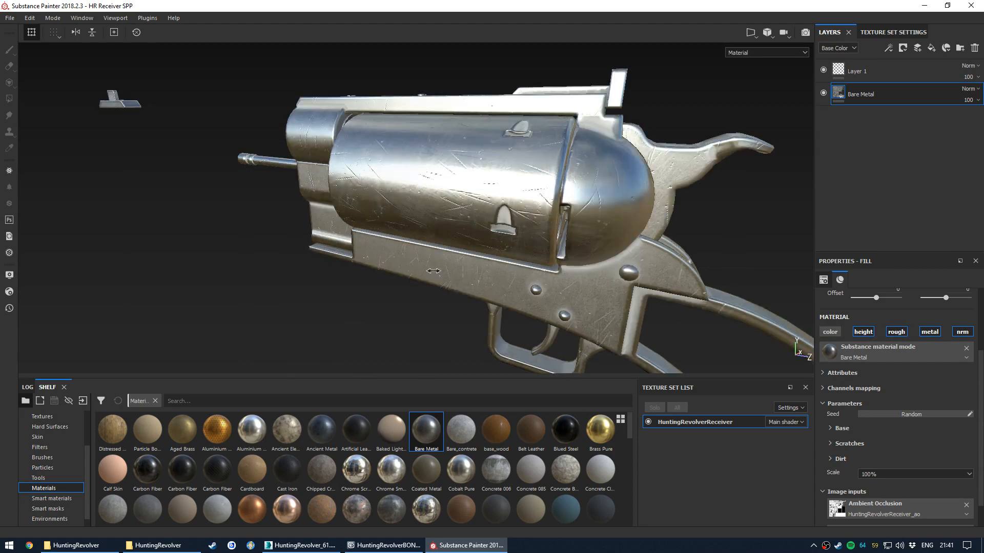
alt+drag(430, 274, 377, 307)
key(c)
key(c)
key(c)
key(shift+c)
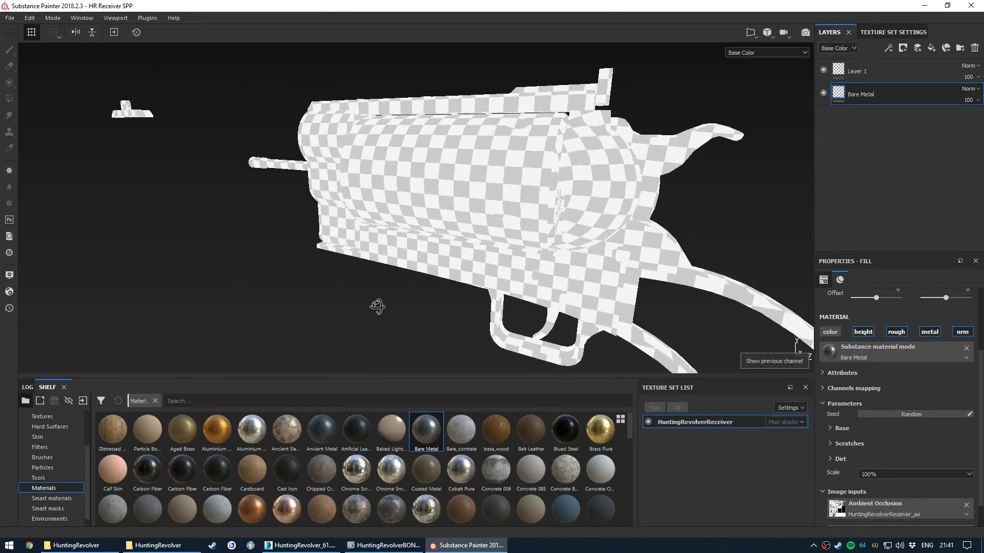
key(c)
key(c)
key(c)
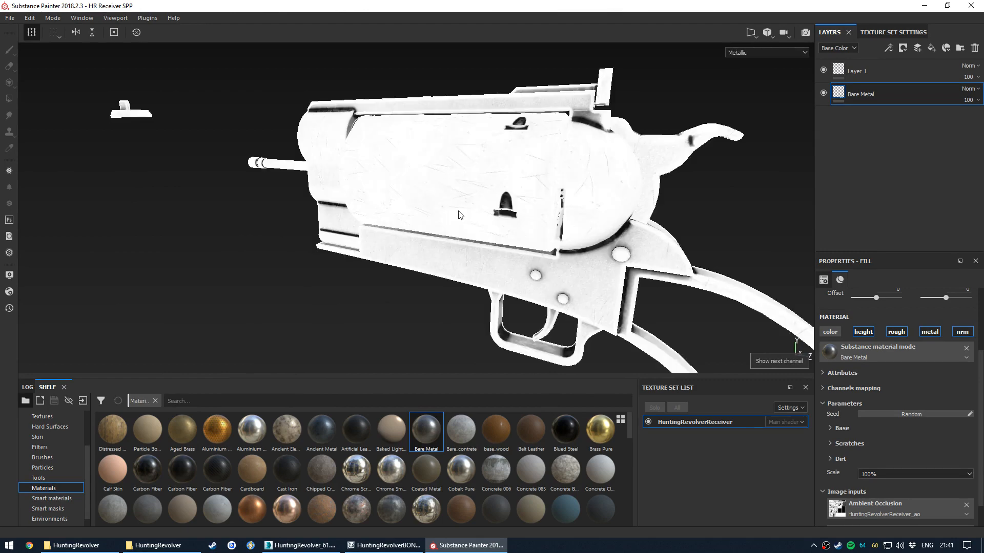
key(shift+c)
key(shift+c)
key(shift+c)
key(shift+c)
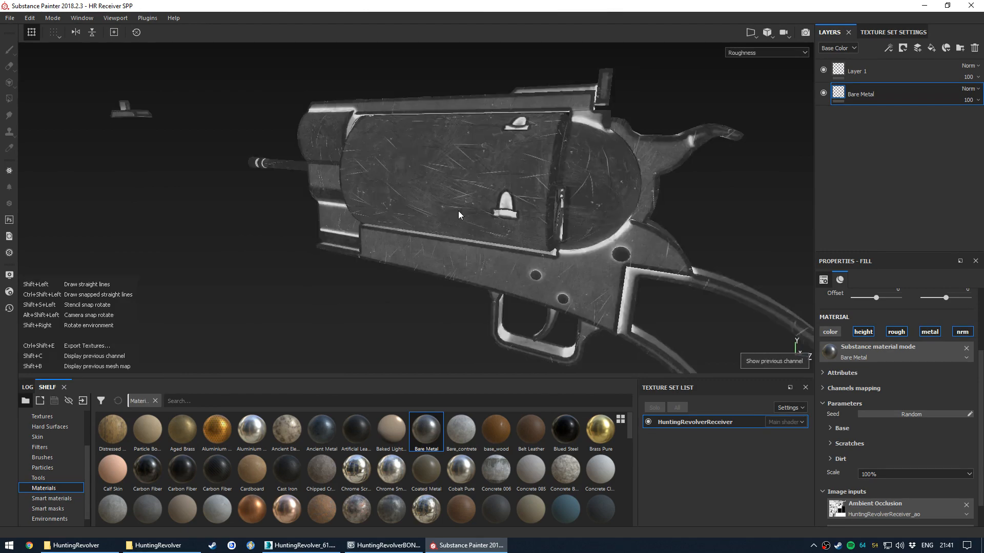
Inspect the receiver in single-channel display, ending on Base Color, and re-enable the Bare Metal fill's color channel
alt+drag(458, 215, 497, 283)
alt+middle_drag(497, 283, 454, 252)
scroll(455, 253, up, 4)
alt+drag(455, 252, 468, 233)
scroll(376, 277, down, 3)
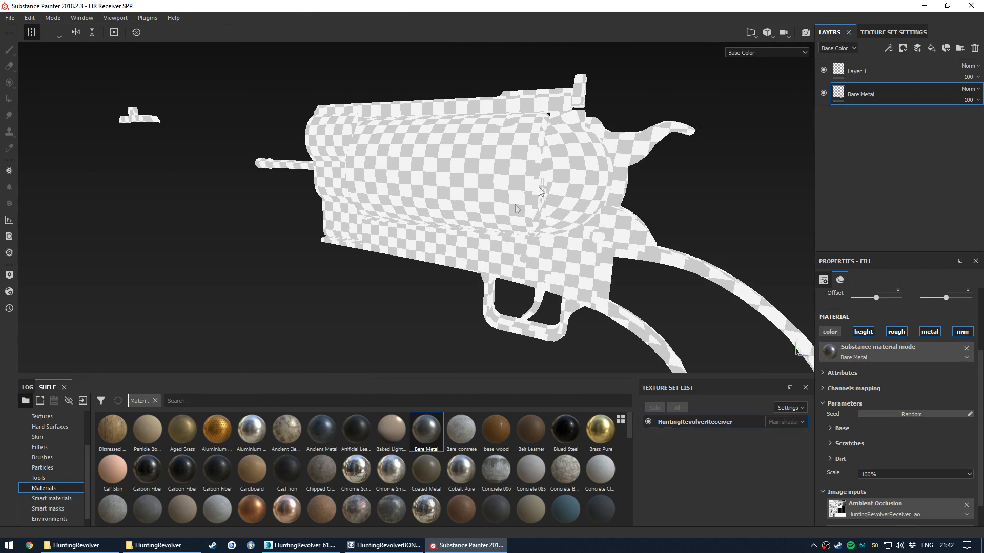
click(830, 332)
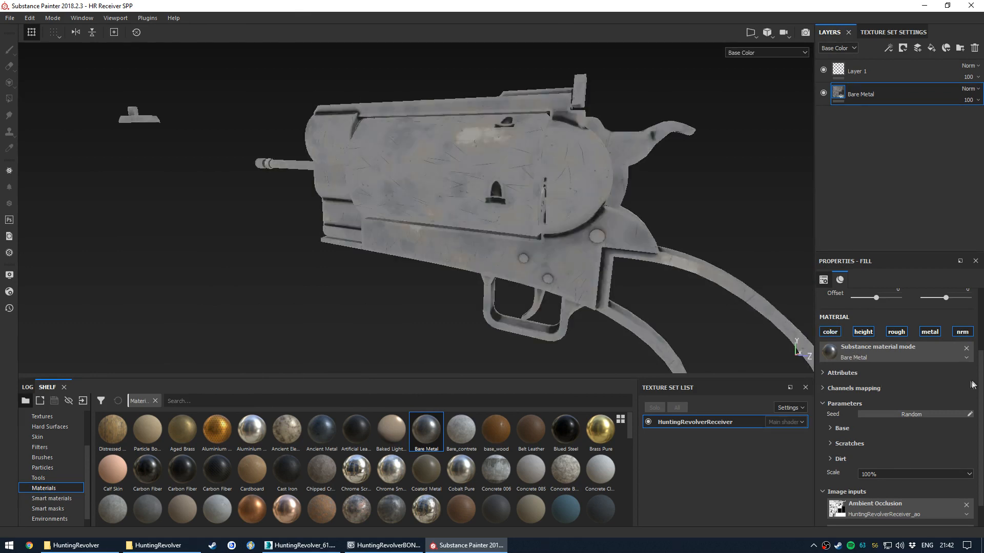
Return the viewport to the full material and set the Bare Metal fill's Depth of Scratches to 0
scroll(980, 374, down, 2)
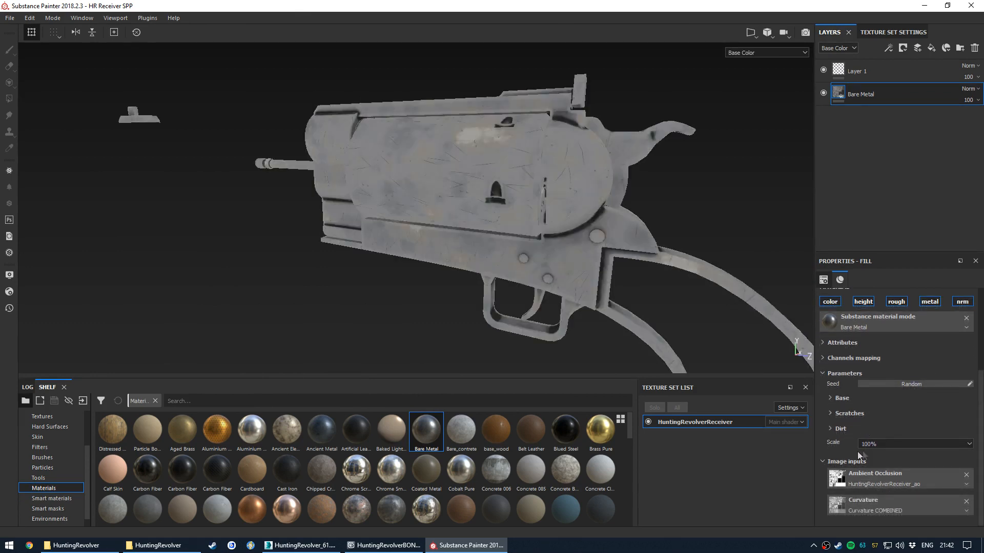
click(841, 430)
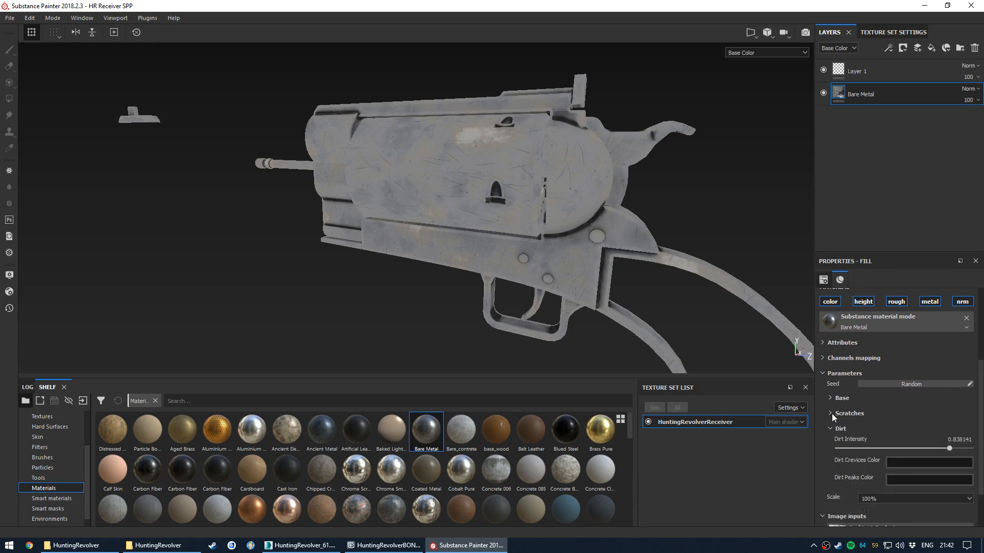
key(m)
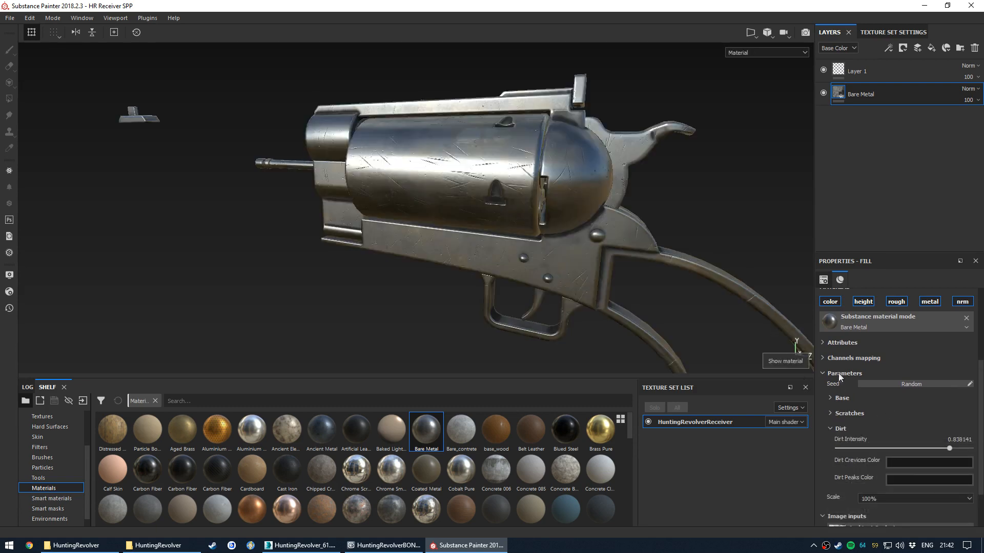
click(831, 414)
scroll(853, 429, down, 2)
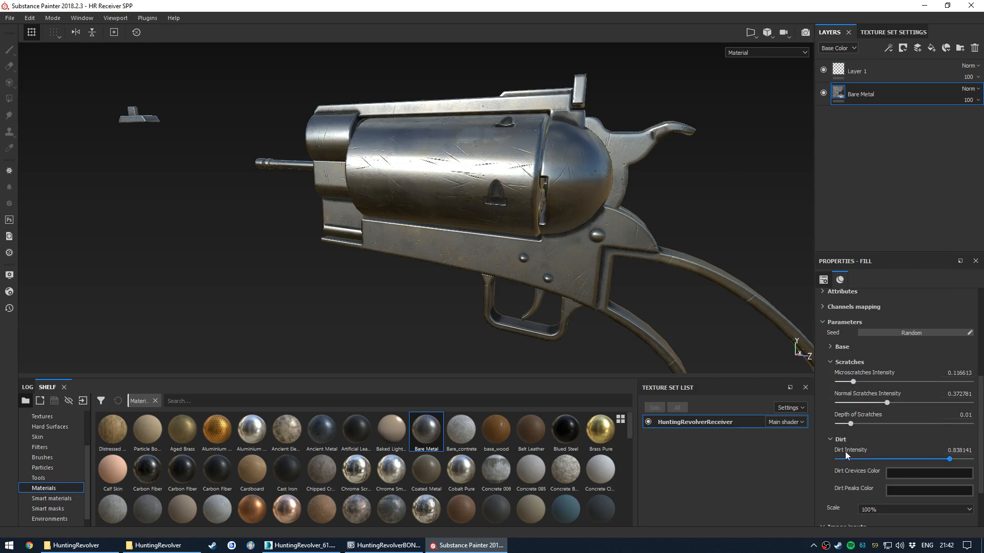
mouse_move(851, 423)
mouse_down()
mouse_move(881, 423)
mouse_move(866, 424)
mouse_up()
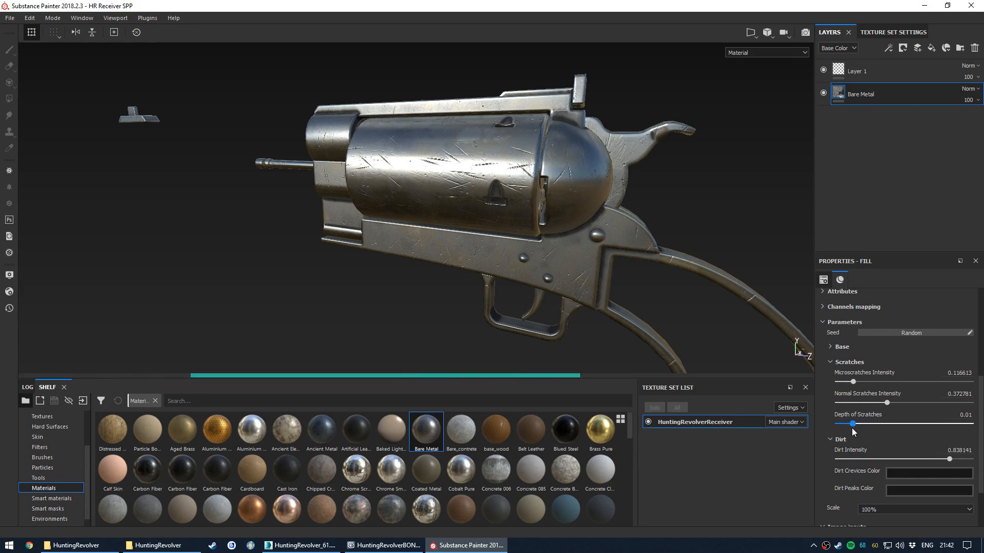
drag(846, 428, 838, 428)
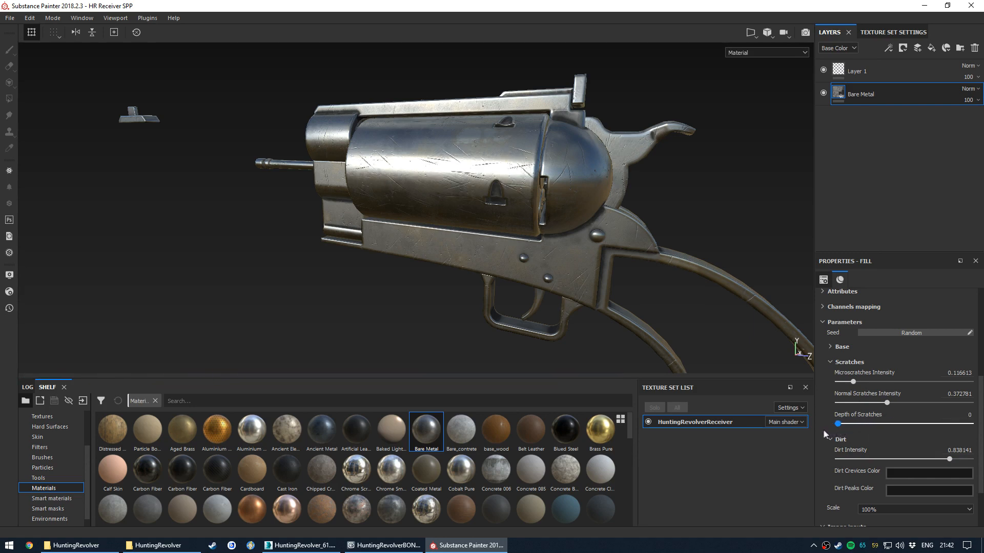
Set the Bare Metal fill's Normal Scratches Intensity to 0.27 and Microscratches Intensity to 0.15
mouse_move(886, 403)
mouse_down()
mouse_move(903, 403)
mouse_move(873, 403)
mouse_up()
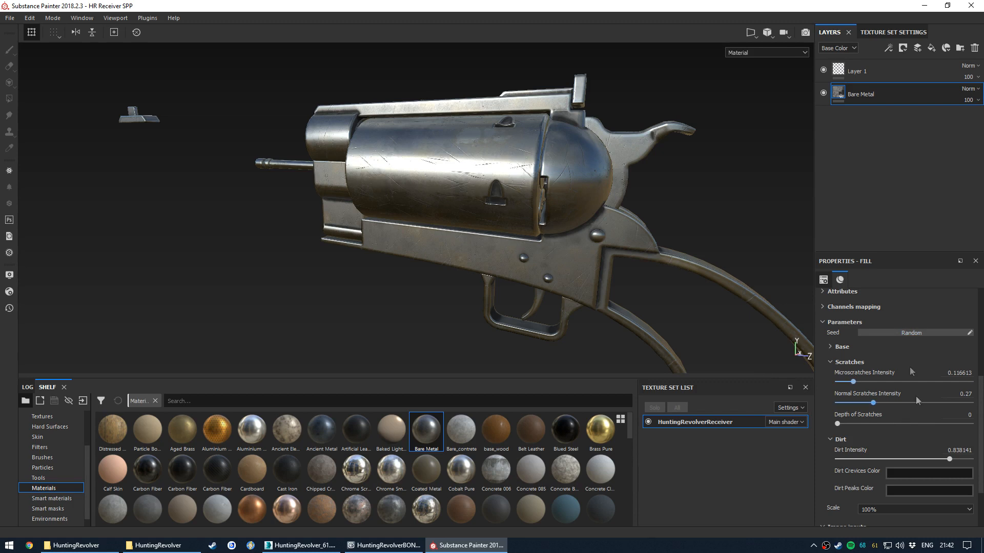
drag(854, 382, 880, 383)
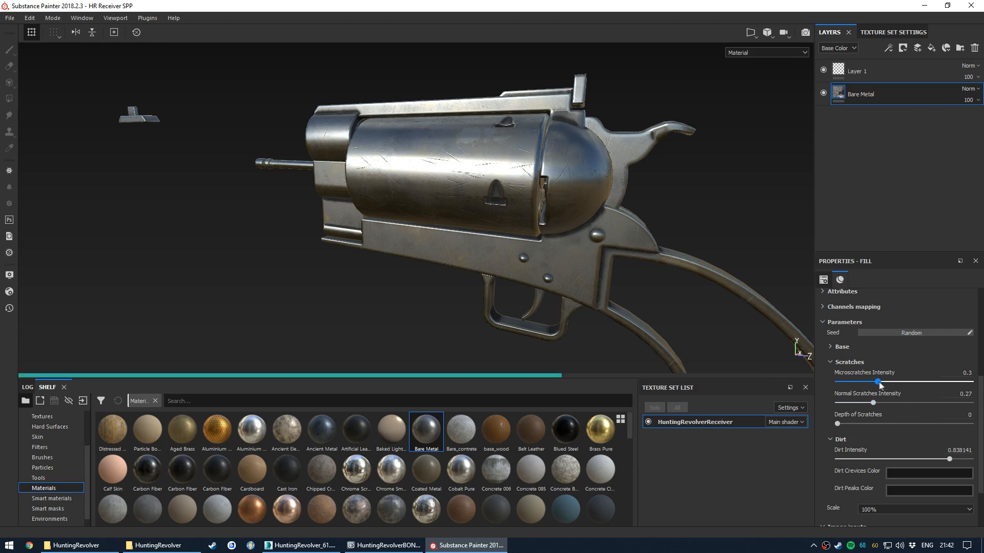
drag(866, 388, 857, 385)
Set the Bare Metal fill's Dirt Intensity to 0.63 and check it on the receiver
scroll(884, 420, down, 3)
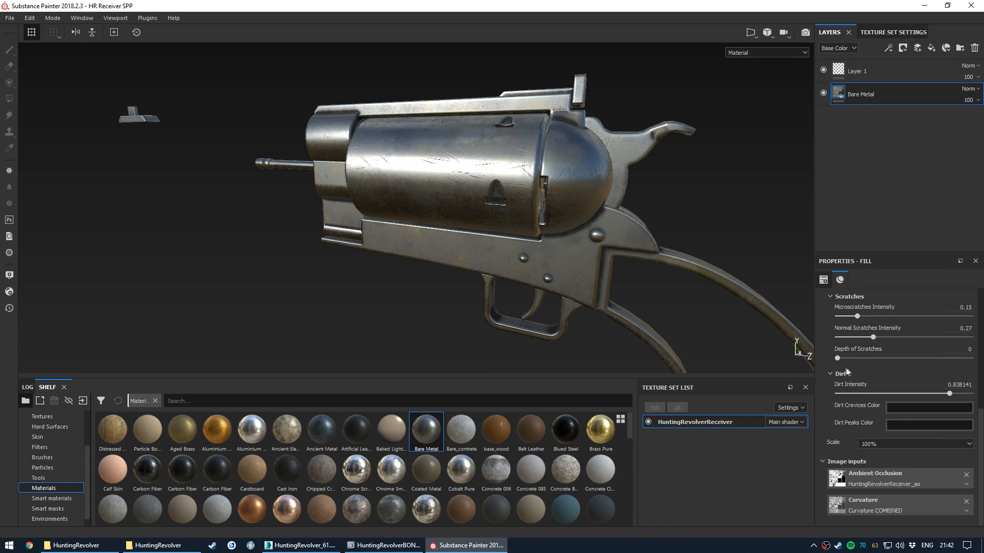
drag(949, 393, 922, 394)
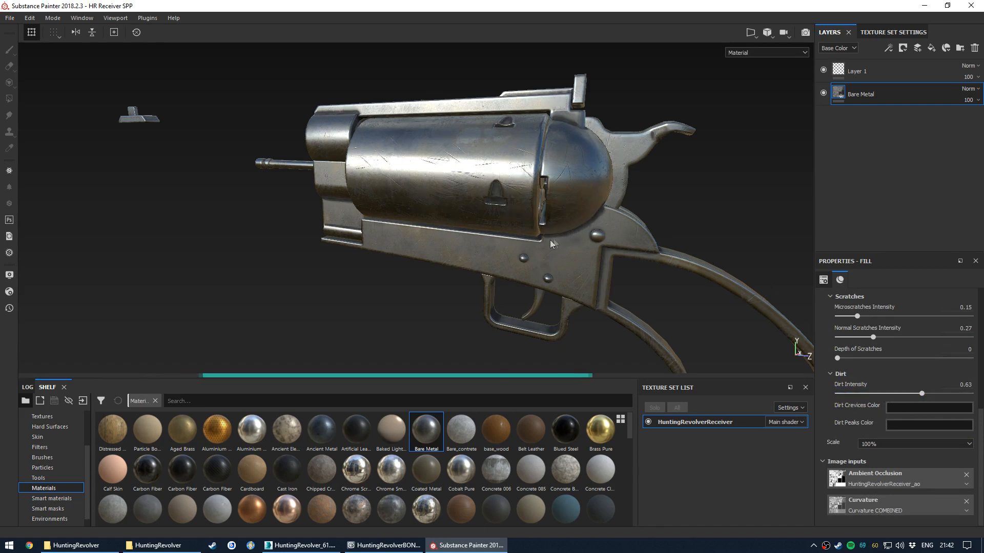
alt+drag(613, 205, 573, 256)
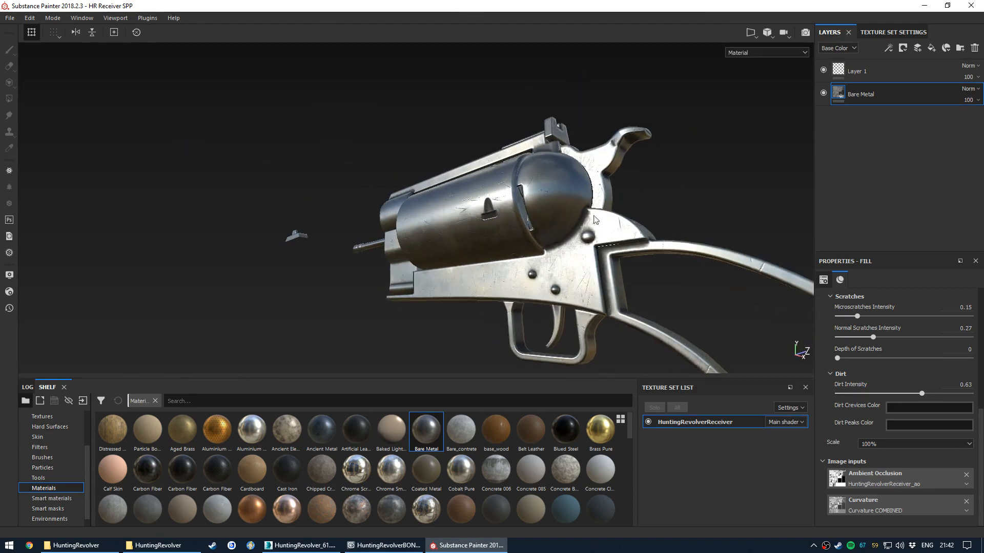
Examine the Bare Metal surface around the trigger guard, frame, cylinder and rear of the revolver from several angles
alt+drag(600, 219, 441, 303)
scroll(601, 263, up, 3)
scroll(441, 303, up, 3)
alt+middle_drag(441, 303, 406, 279)
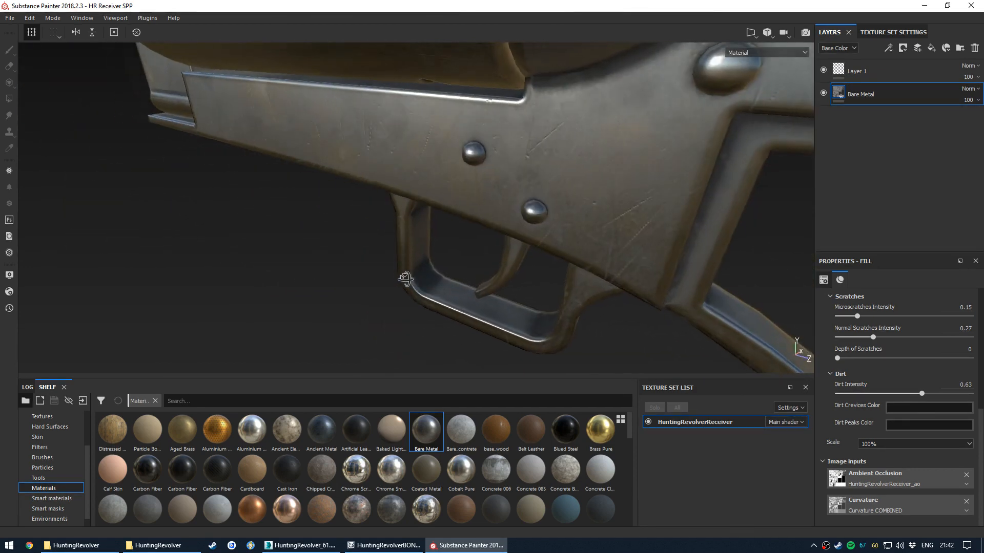
scroll(490, 283, down, 5)
alt+drag(490, 283, 495, 235)
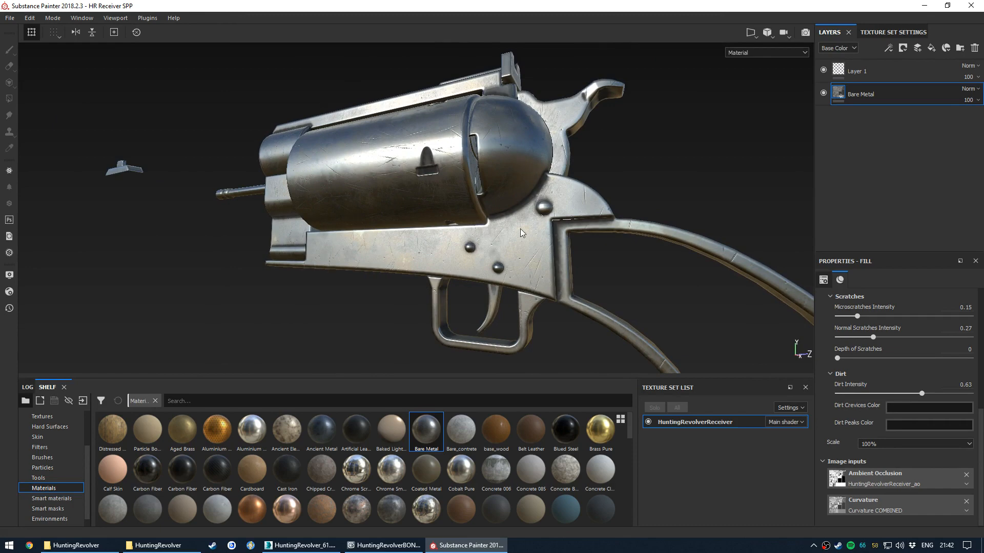
alt+drag(475, 257, 468, 237)
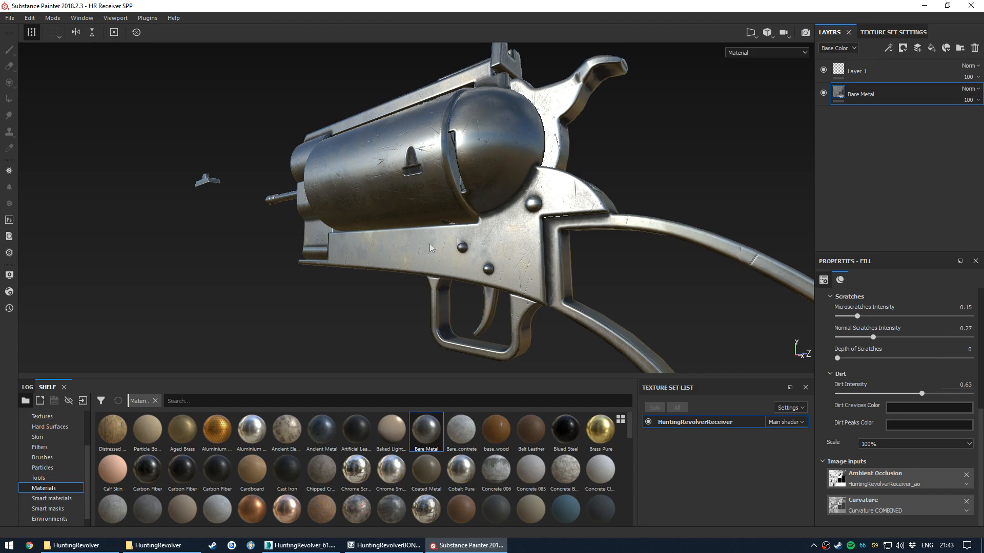
alt+drag(420, 230, 430, 234)
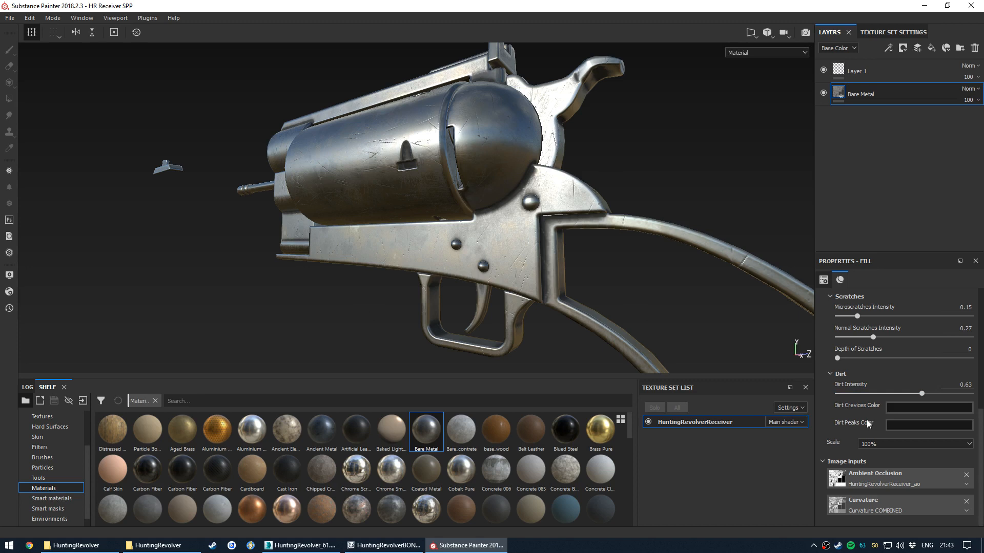
scroll(871, 369, up, 1)
scroll(921, 370, down, 1)
alt+drag(475, 130, 411, 270)
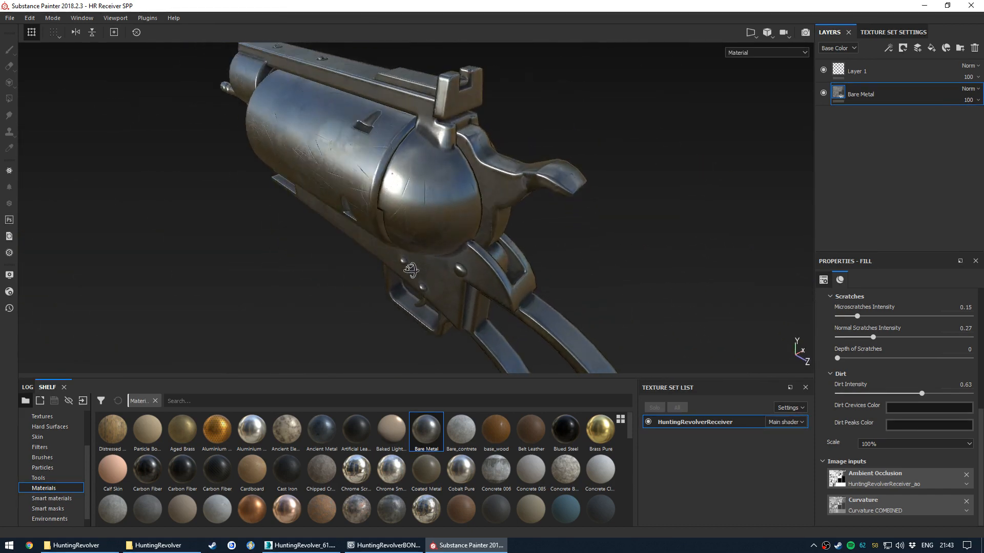
Examine the Bare Metal fill's roughness channel on the cylinder, hammer and frame from several angles
scroll(517, 183, up, 3)
key(c)
key(c)
key(c)
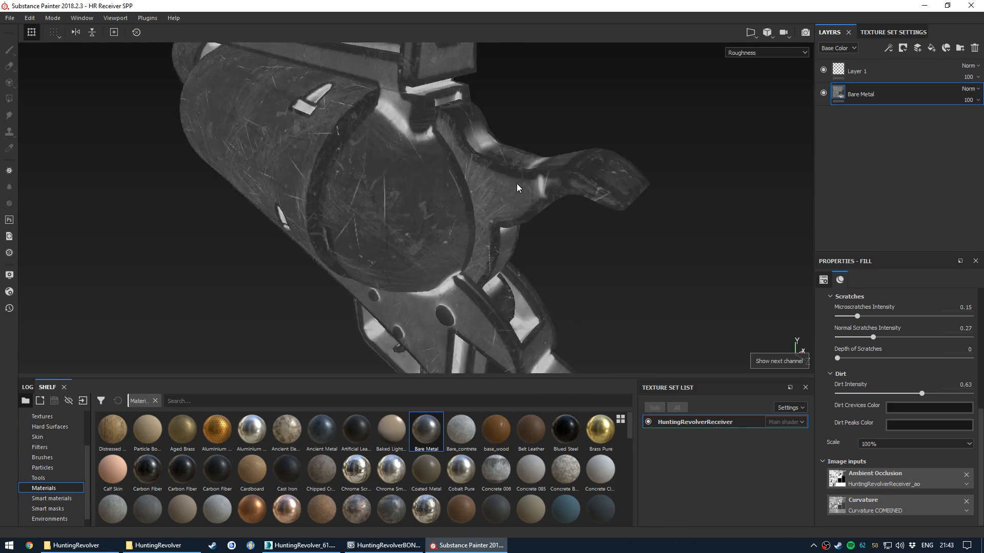
alt+drag(520, 176, 451, 202)
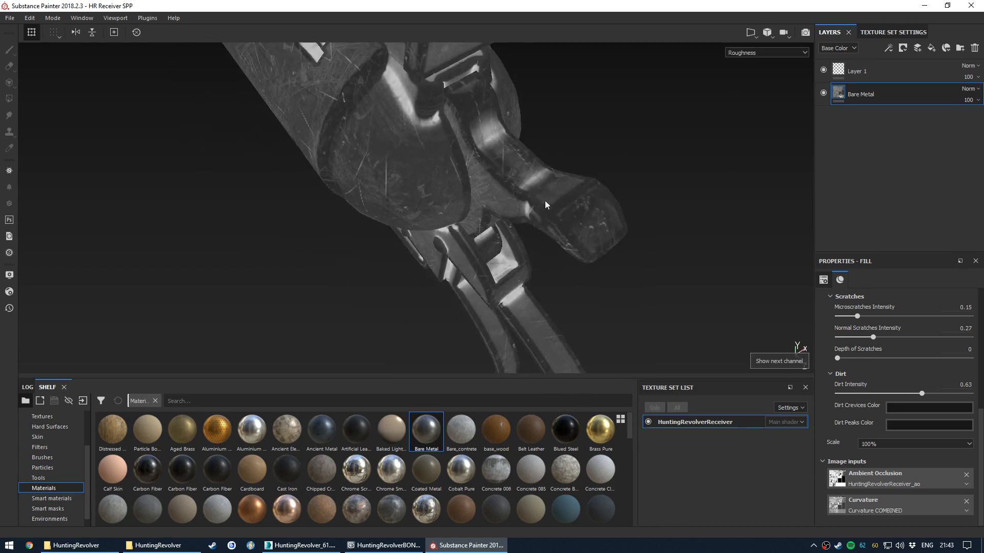
alt+drag(472, 150, 428, 244)
Delete Layer 1 and the Bare Metal fill, and return the viewport to the full material
click(875, 72)
key(Delete)
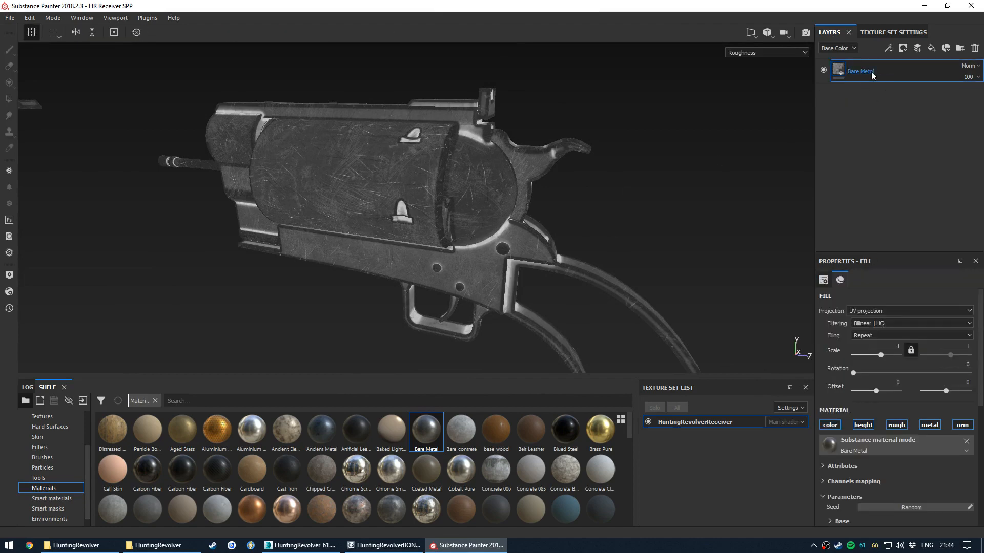
key(Delete)
alt+drag(735, 144, 405, 207)
key(m)
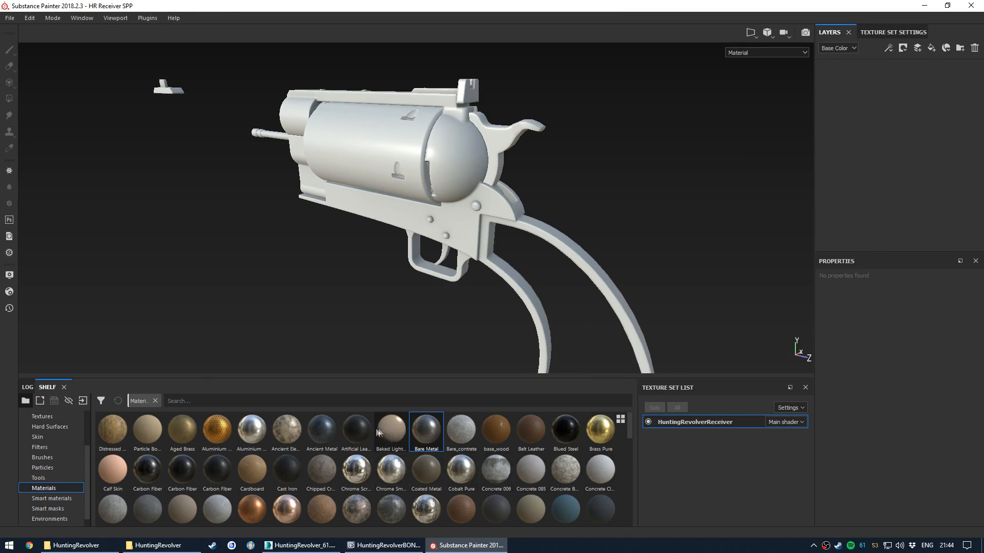
Search the smart materials for "steel" and add the Steel smart material to the layer stack
click(47, 497)
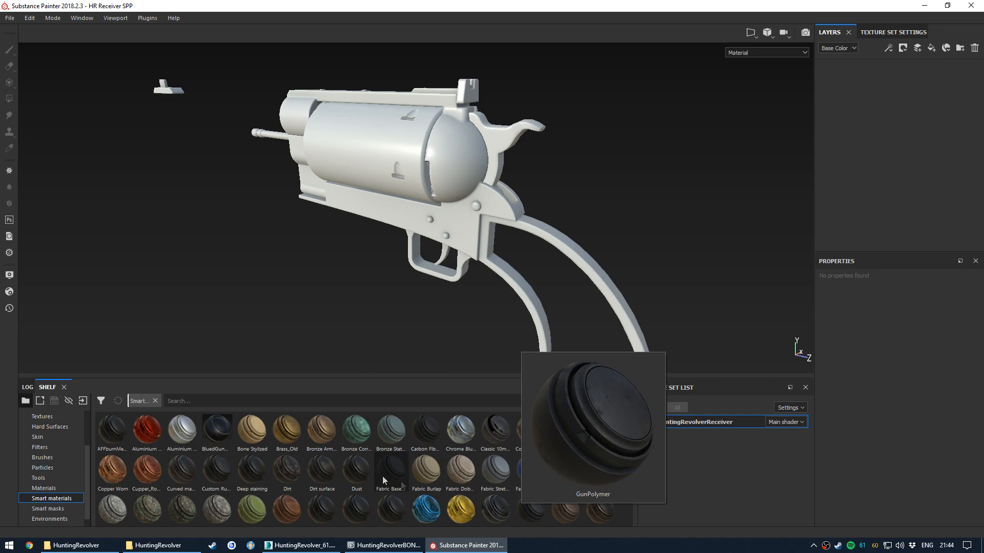
click(205, 401)
text(ste)
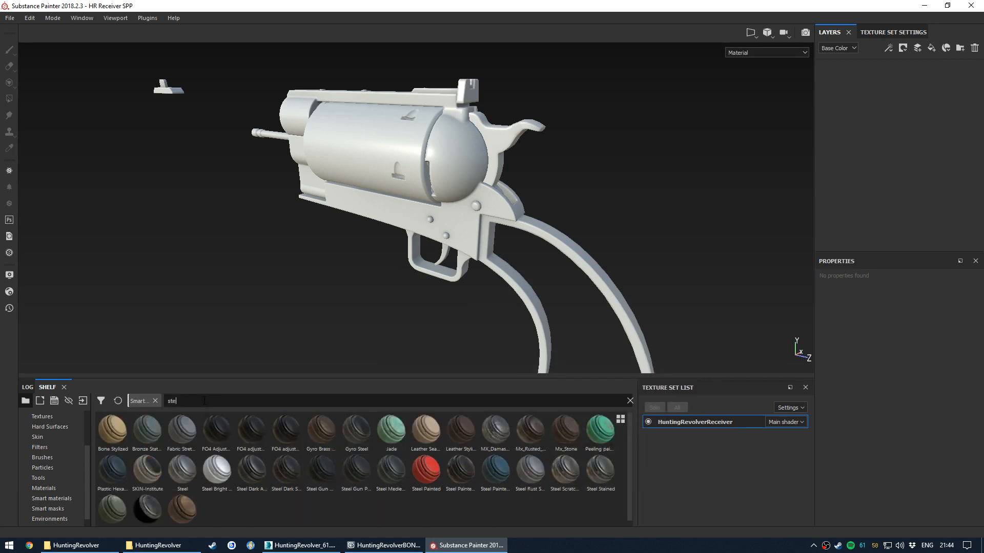
text(ll)
drag(185, 428, 900, 118)
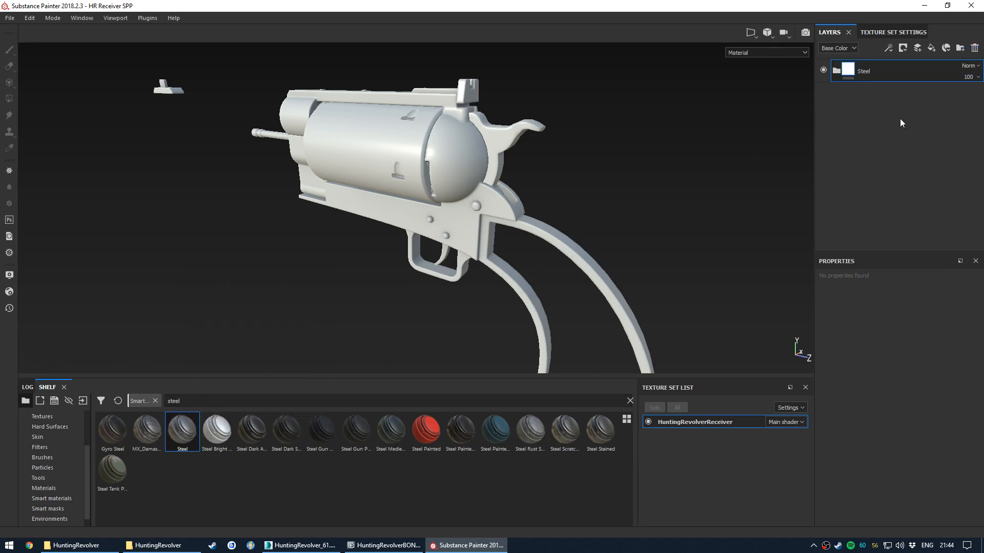
Expand the Steel folder, select its Roughness Details layer and examine the roughness channel on the receiver
click(837, 71)
click(887, 94)
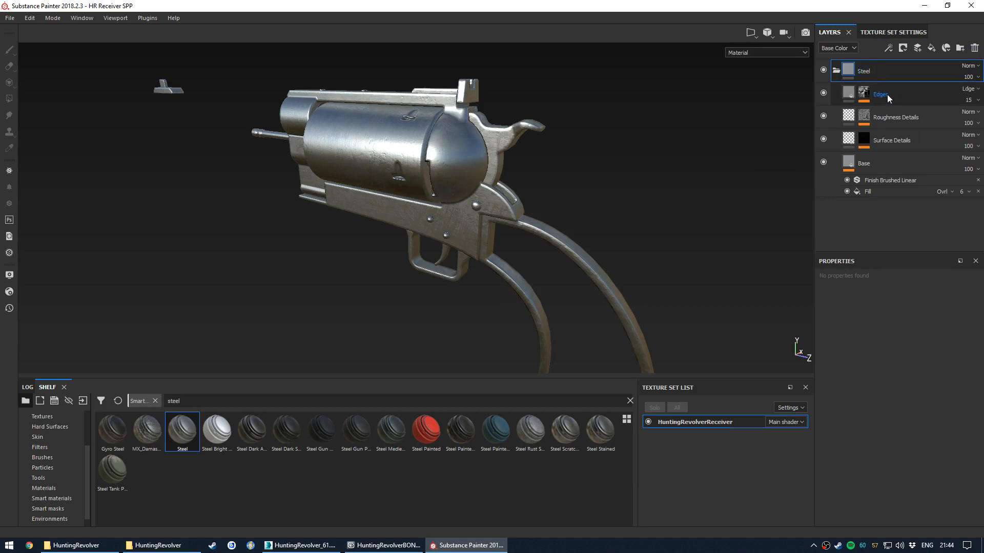
click(887, 116)
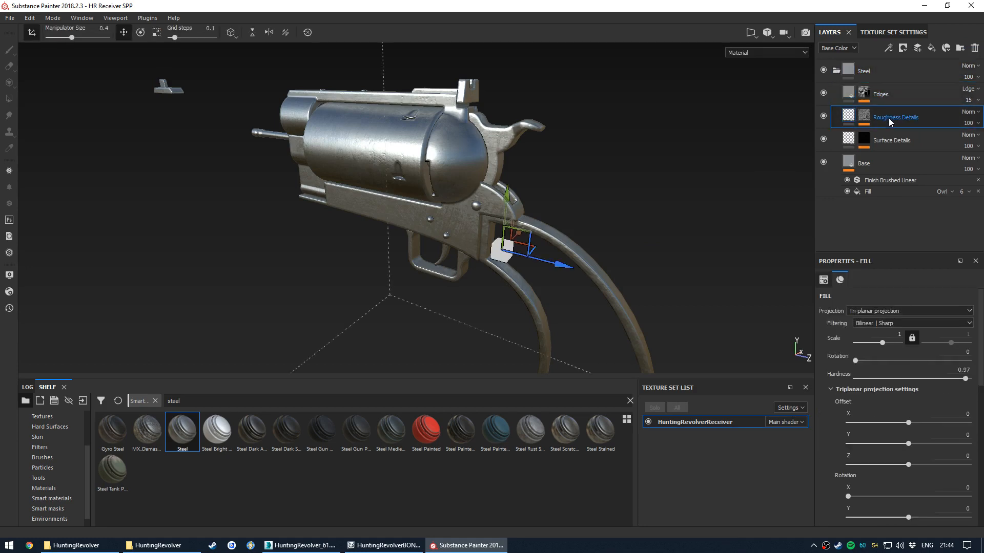
key(c)
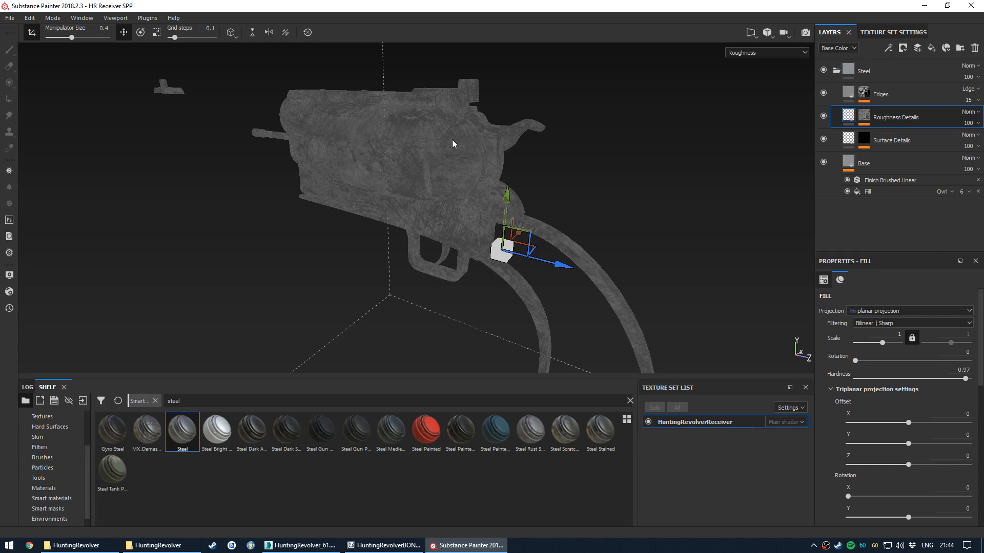
scroll(452, 141, up, 1)
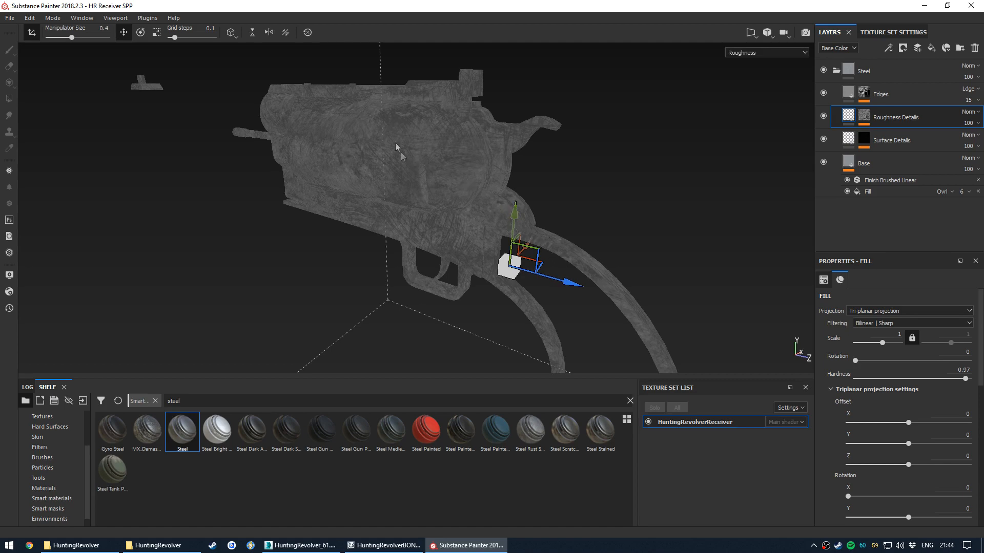
scroll(364, 165, up, 2)
scroll(379, 168, up, 5)
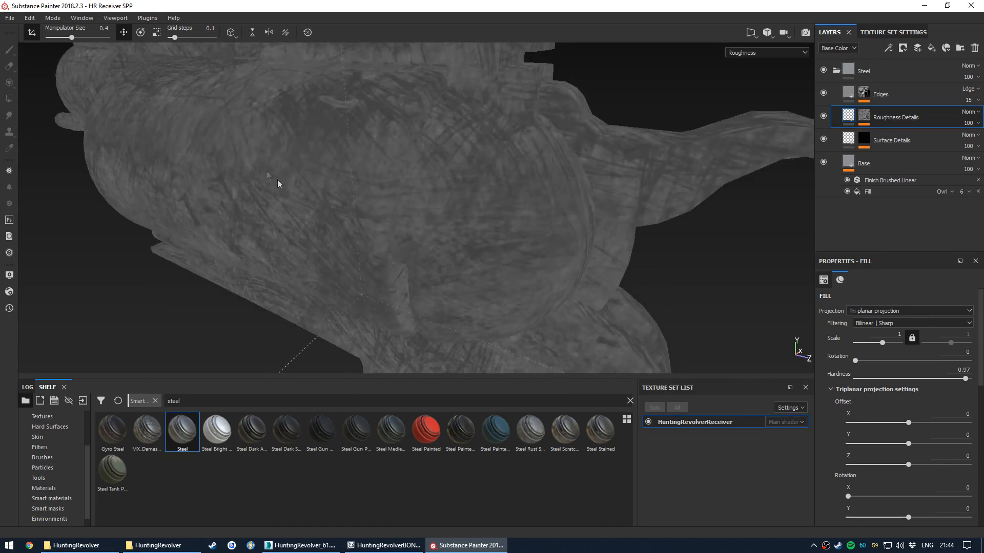
scroll(352, 215, down, 5)
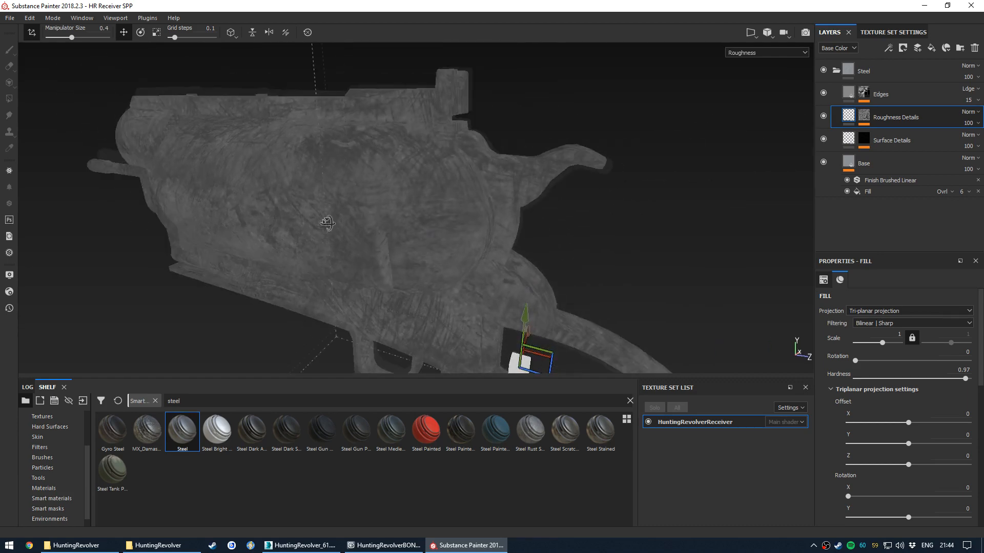
alt+drag(326, 221, 379, 215)
Return to the full material view and examine the Steel surface up close around the frame and trigger guard
key(m)
scroll(383, 214, up, 2)
mouse_move(303, 259)
shift+right_down()
mouse_move(323, 259)
mouse_move(288, 259)
mouse_move(323, 256)
mouse_move(292, 256)
mouse_move(323, 259)
mouse_move(307, 259)
shift+right_up()
scroll(436, 225, down, 3)
scroll(523, 231, up, 6)
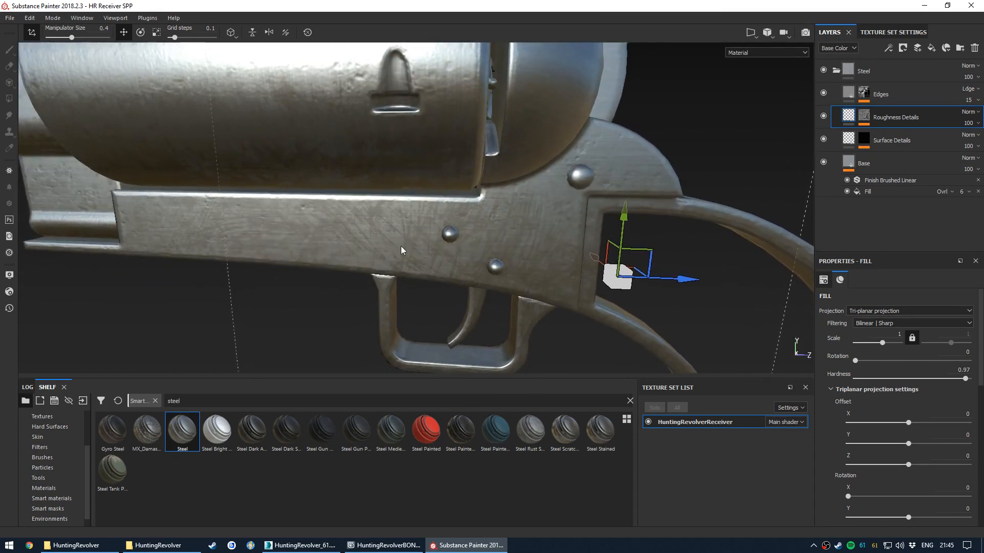
scroll(389, 236, down, 5)
Hide the Steel material's Roughness Details layer to compare the surface without it, and show it again
key(b)
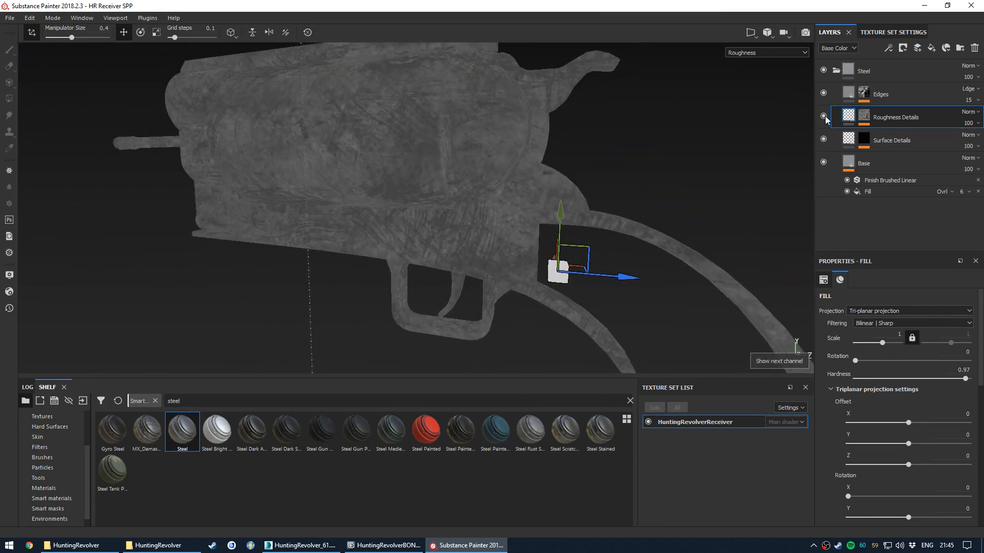
click(824, 116)
key(m)
scroll(543, 205, up, 5)
alt+drag(541, 209, 520, 245)
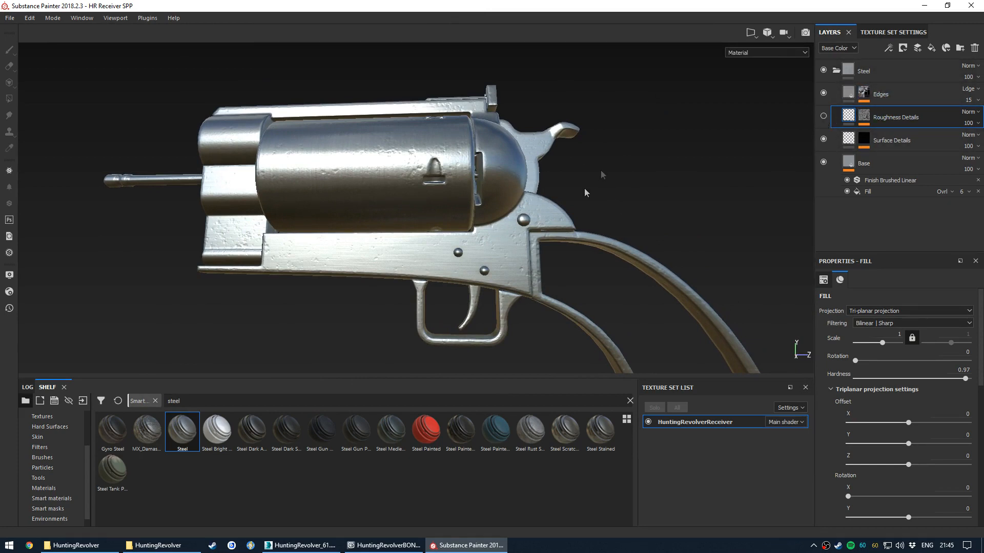
click(823, 117)
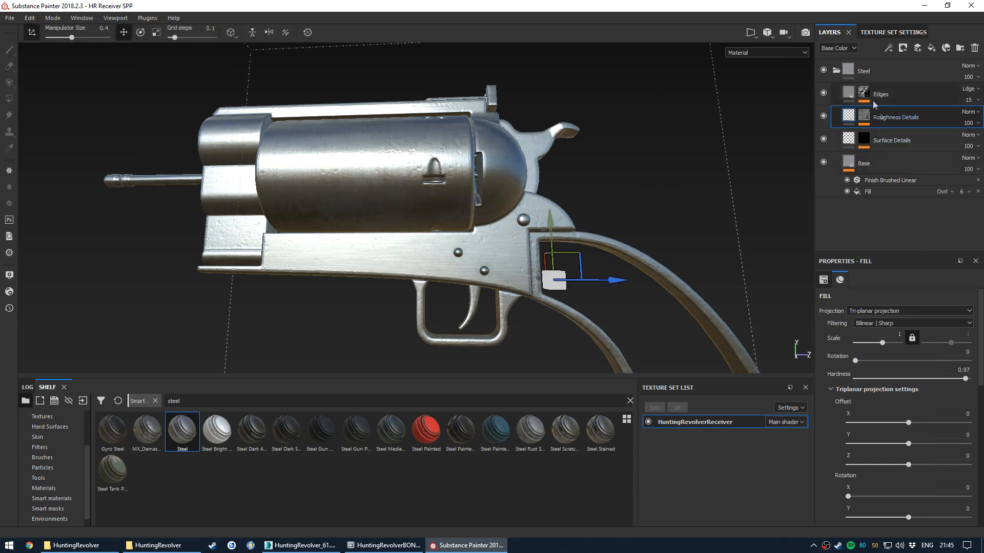
Collapse the Steel folder and look up the option for creating a smart material from it
click(835, 70)
right_click(881, 71)
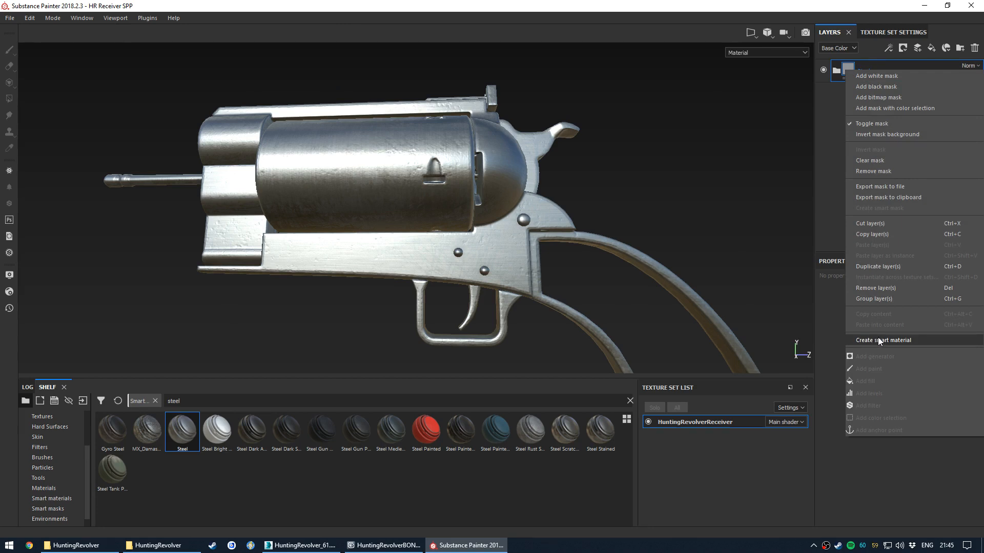
click(830, 138)
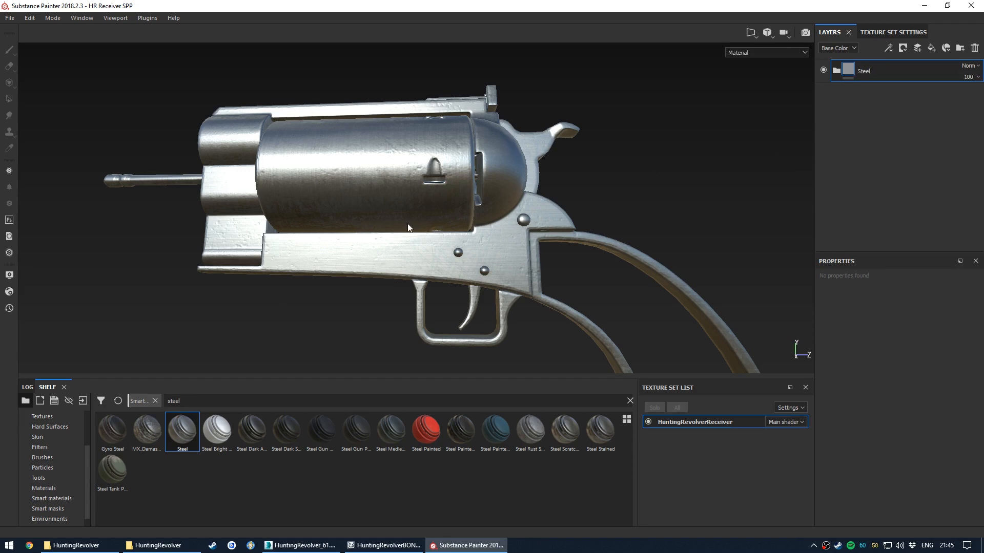
Examine the Steel material on the whole revolver from the side and the rear, at different distances
scroll(409, 228, down, 5)
alt+drag(425, 266, 473, 273)
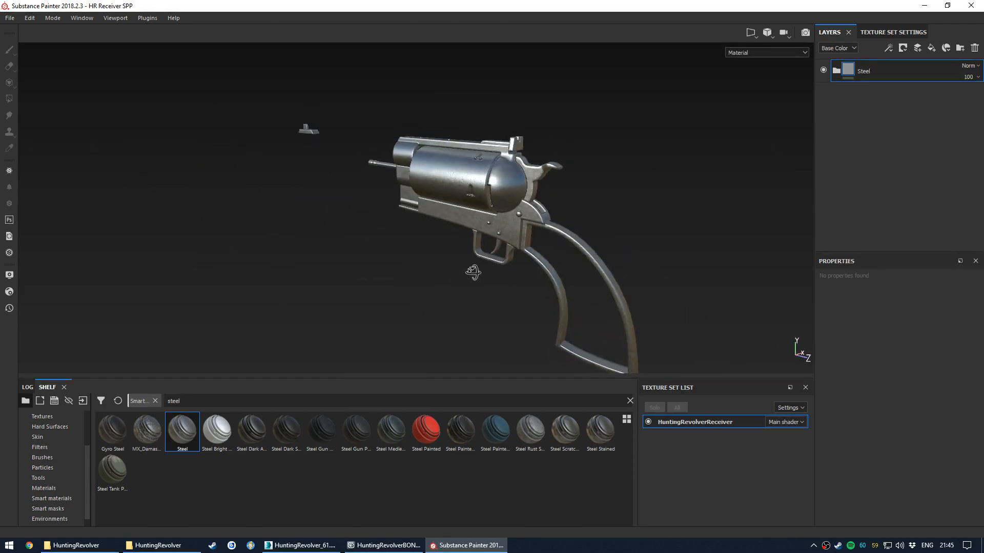
alt+drag(560, 274, 604, 216)
scroll(604, 216, up, 5)
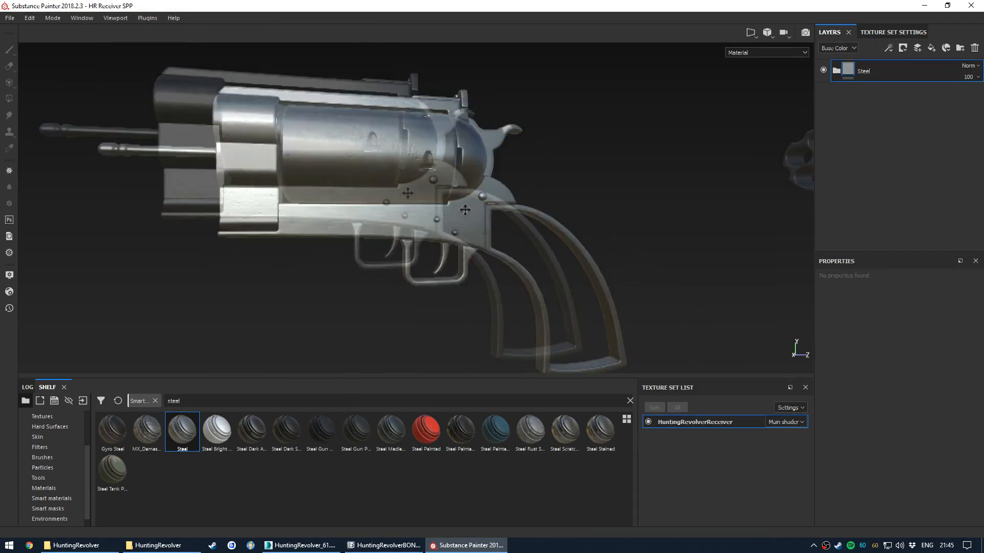
alt+drag(497, 223, 446, 215)
scroll(531, 254, down, 3)
alt+middle_drag(531, 253, 410, 241)
alt+drag(410, 241, 332, 241)
scroll(443, 241, up, 3)
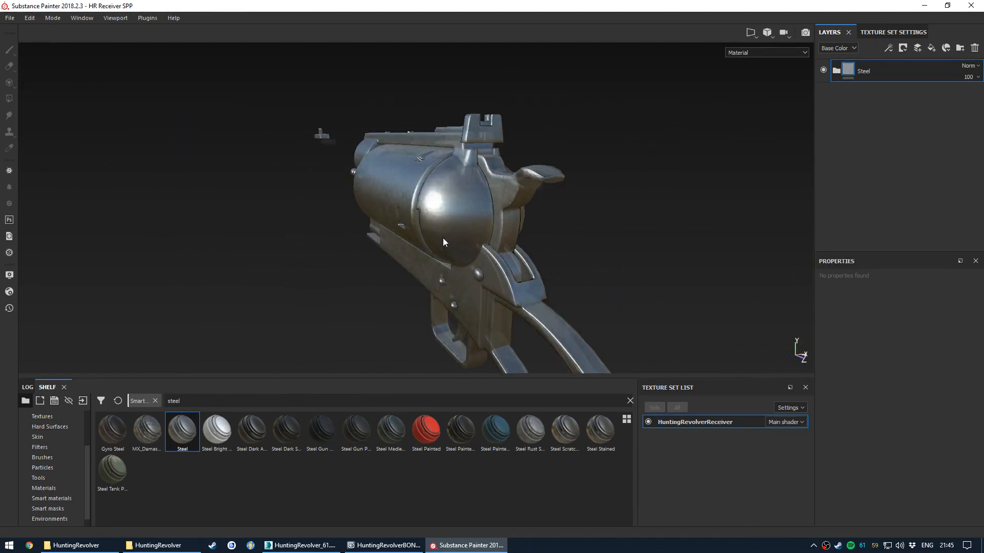
scroll(439, 245, up, 3)
scroll(448, 229, up, 3)
scroll(462, 240, up, 4)
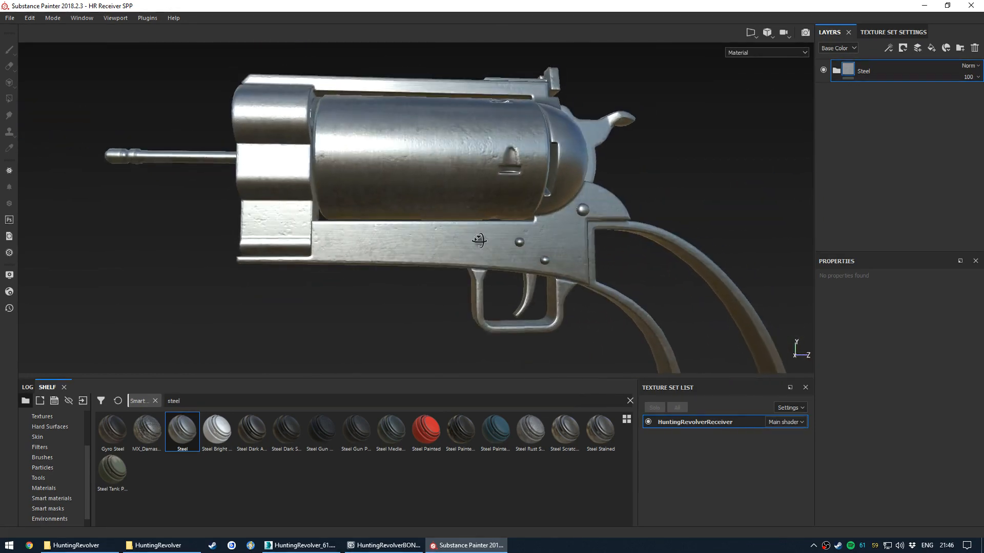
Examine how the Steel surface reflects light on the cylinder and frame under rotated environment lighting
shift+right_drag(459, 250, 436, 267)
alt+drag(435, 267, 451, 230)
alt+right_drag(451, 231, 401, 226)
alt+drag(401, 226, 368, 254)
alt+middle_drag(368, 254, 376, 255)
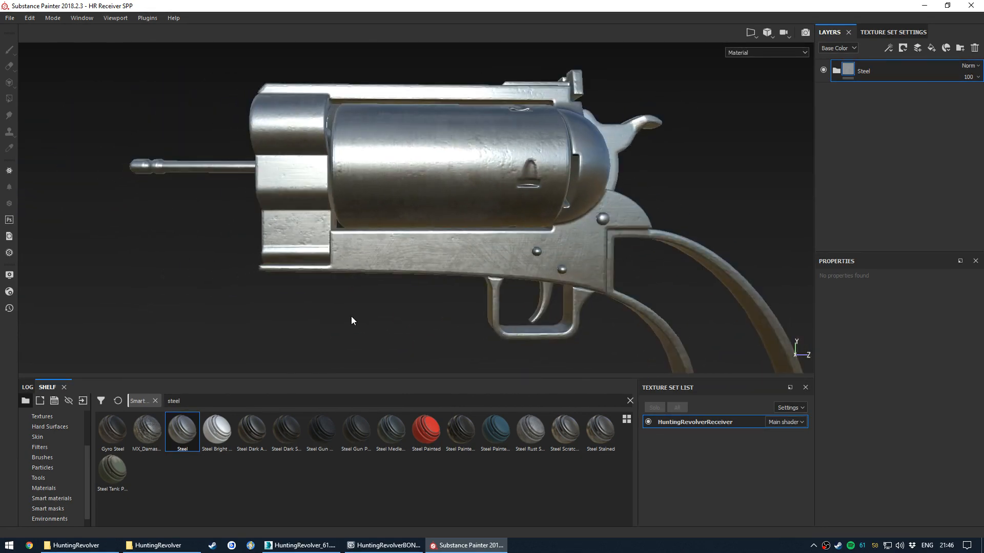
alt+drag(440, 251, 488, 169)
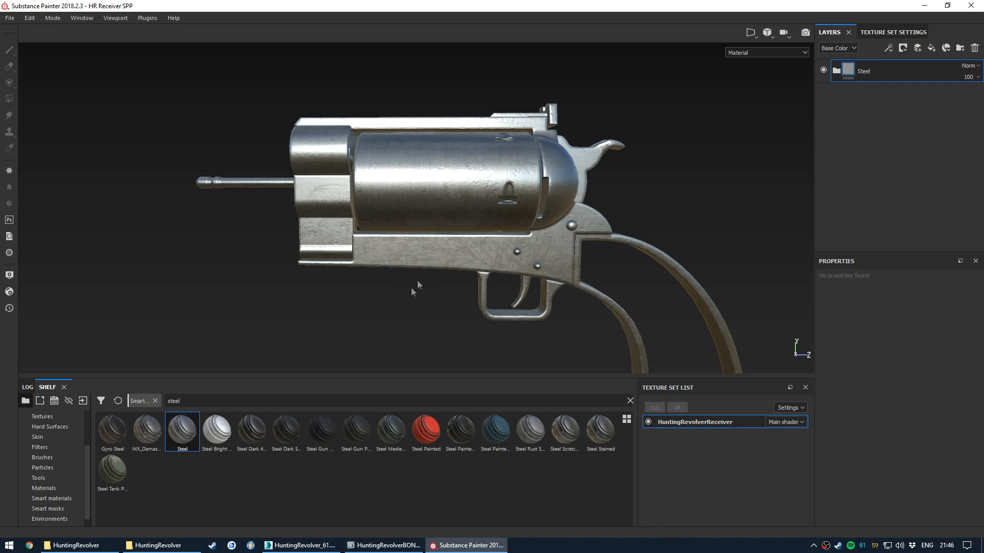
alt+drag(529, 235, 495, 221)
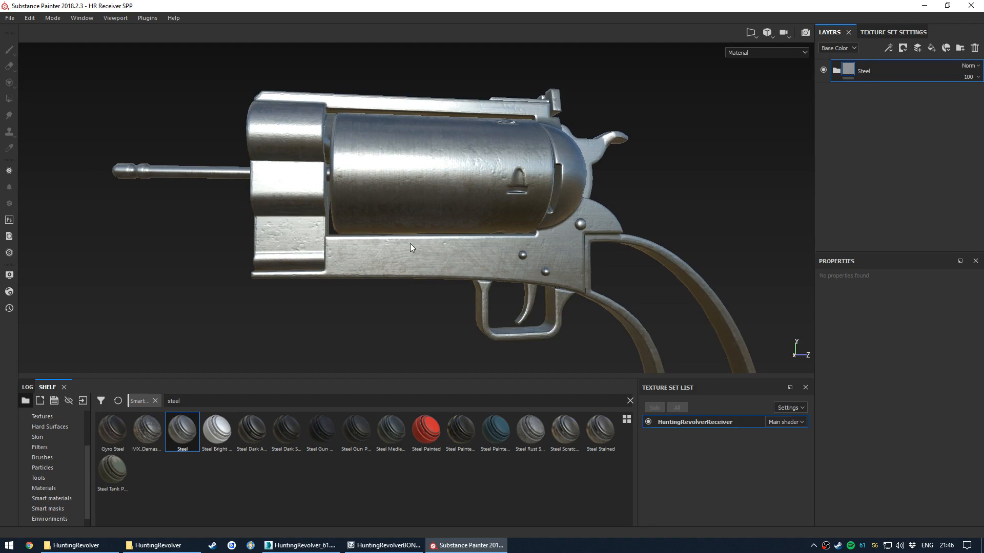
alt+drag(419, 237, 356, 254)
mouse_move(357, 255)
shift+right_down()
mouse_move(338, 258)
mouse_move(354, 259)
shift+right_up()
alt+drag(522, 262, 498, 250)
alt+middle_drag(498, 250, 443, 188)
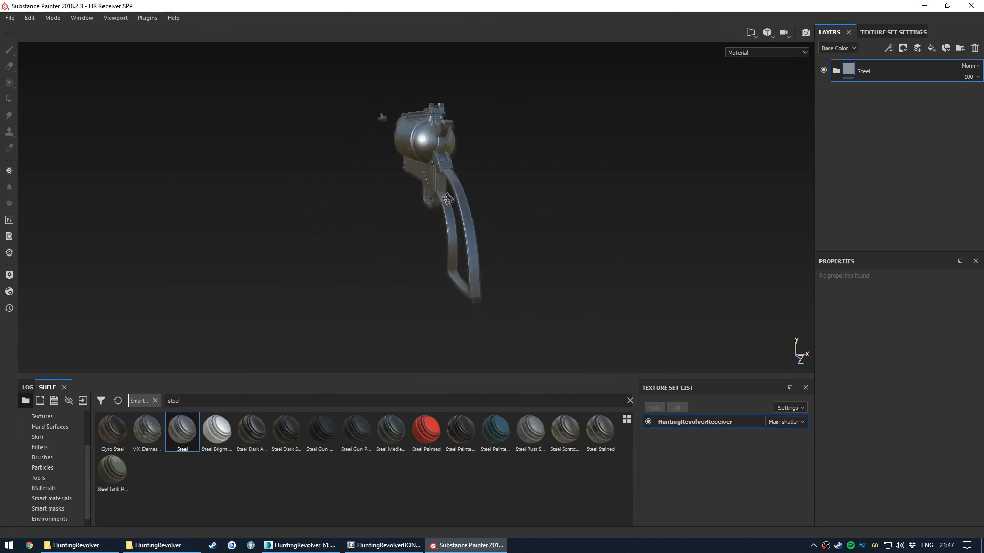
alt+right_drag(443, 188, 483, 191)
alt+drag(483, 191, 433, 236)
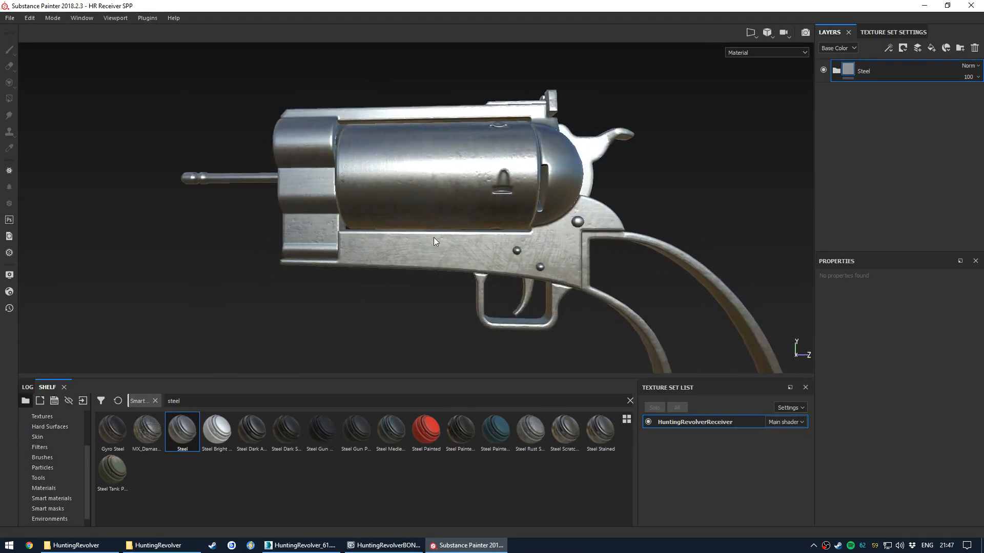
alt+drag(355, 300, 395, 269)
alt+right_drag(433, 268, 485, 269)
alt+drag(486, 268, 459, 270)
Replace the Steel smart material with Steel Stained and check it on the cylinder and frame
mouse_move(591, 433)
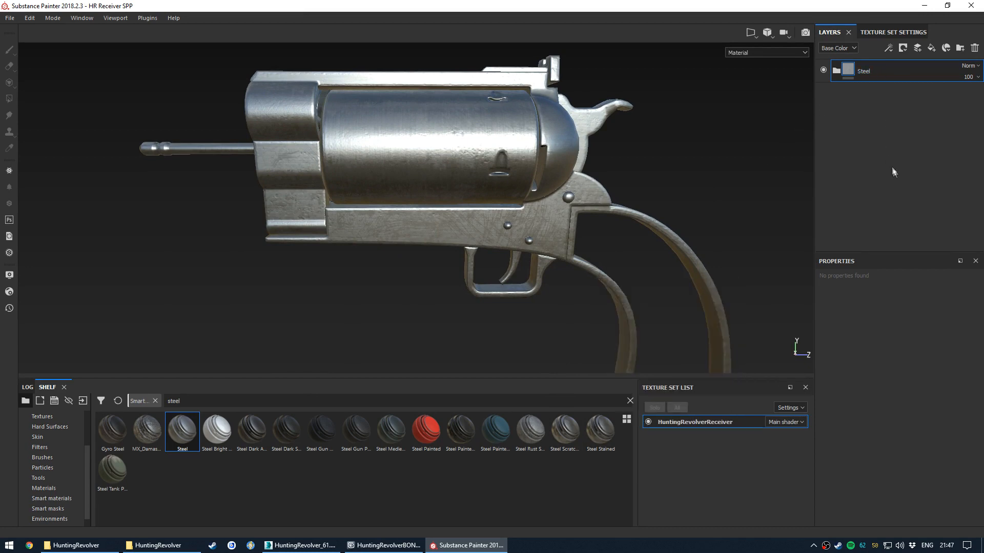
key(Delete)
drag(597, 436, 887, 128)
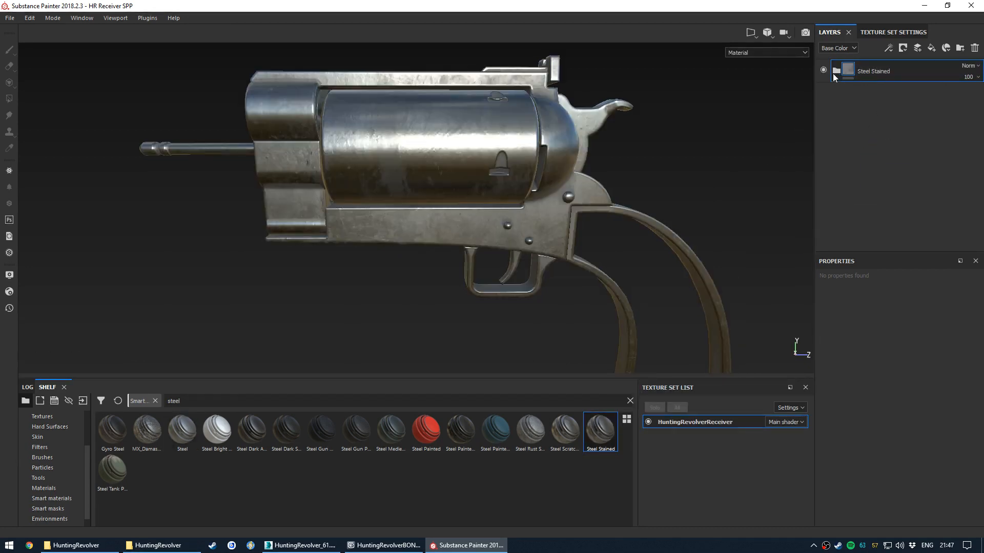
scroll(574, 194, up, 3)
alt+drag(563, 197, 510, 199)
scroll(569, 194, down, 1)
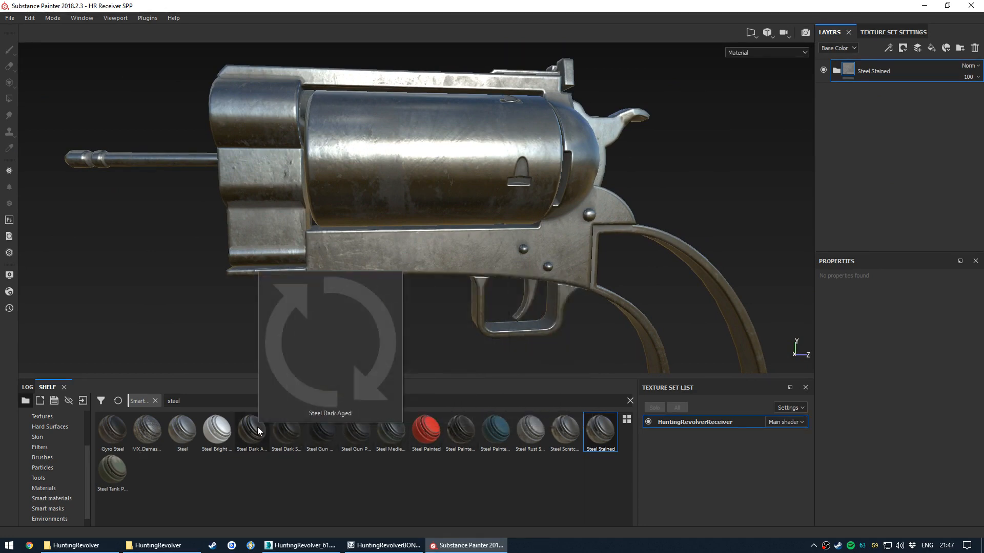
Delete the Steel Stained folder and add the Steel Dark Aged smart material instead
click(886, 71)
key(Delete)
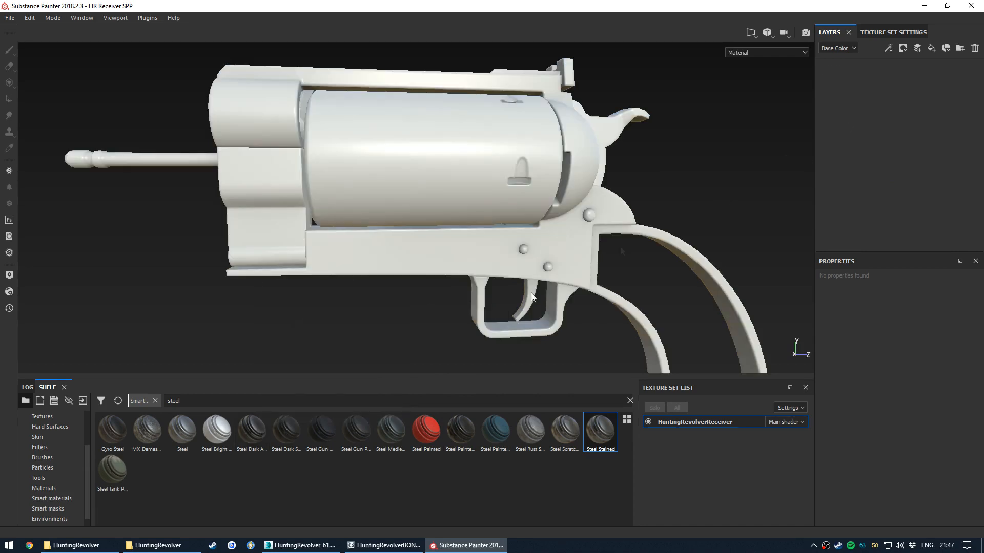
drag(252, 442, 862, 167)
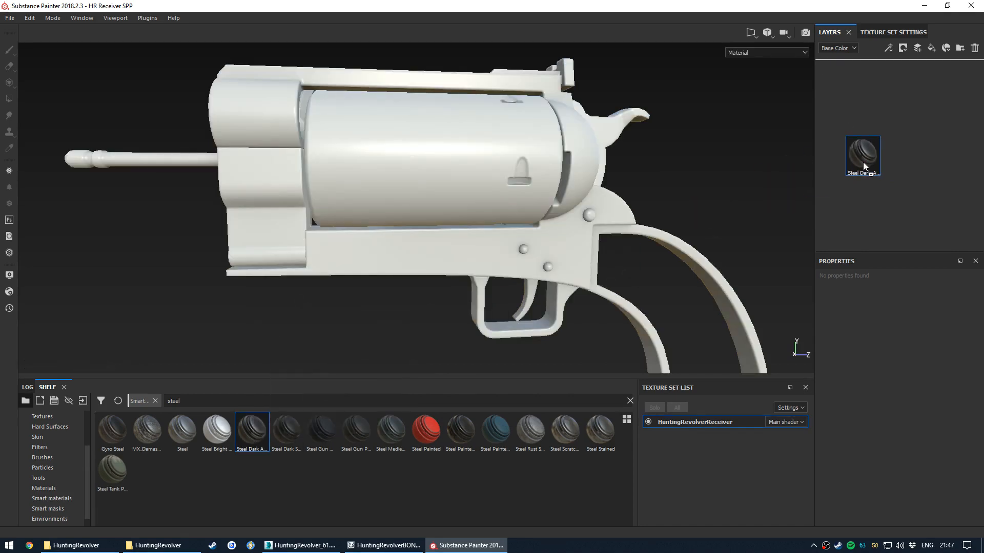
Examine the Steel Dark Aged material on the cylinder, frame and grip edges from several angles
alt+drag(460, 236, 576, 249)
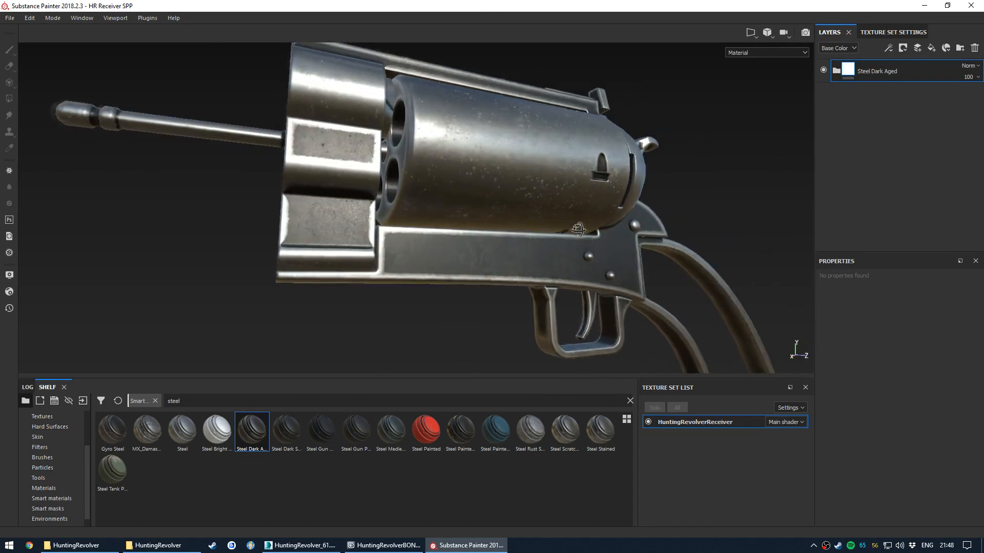
scroll(505, 222, up, 2)
scroll(505, 223, down, 4)
alt+drag(505, 223, 510, 252)
scroll(516, 235, up, 1)
scroll(478, 243, down, 1)
scroll(509, 252, up, 2)
alt+drag(344, 249, 427, 267)
alt+drag(573, 309, 497, 226)
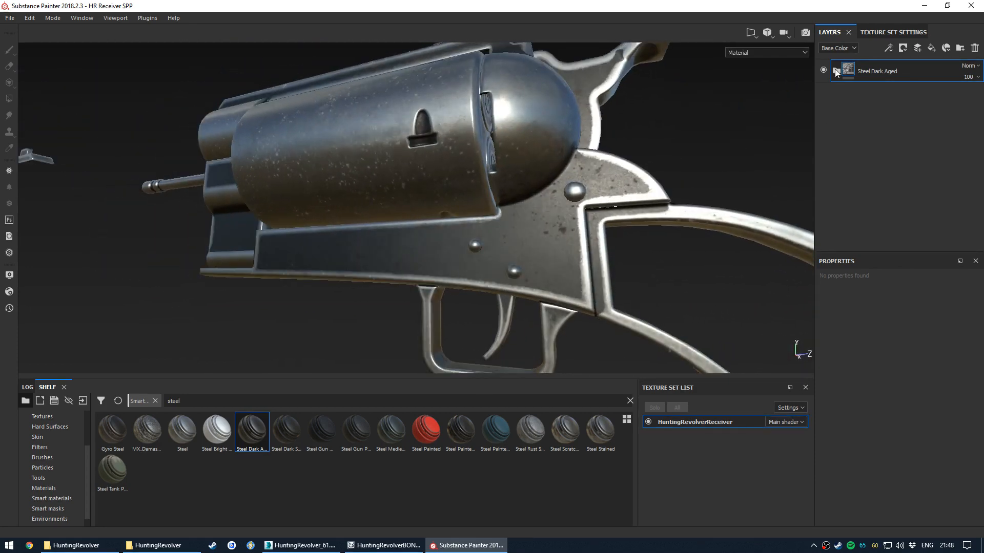
Examine the Scratches layer inside the Steel Dark Aged folder, including its mask effects and fill channel properties, and collapse the folder
click(897, 94)
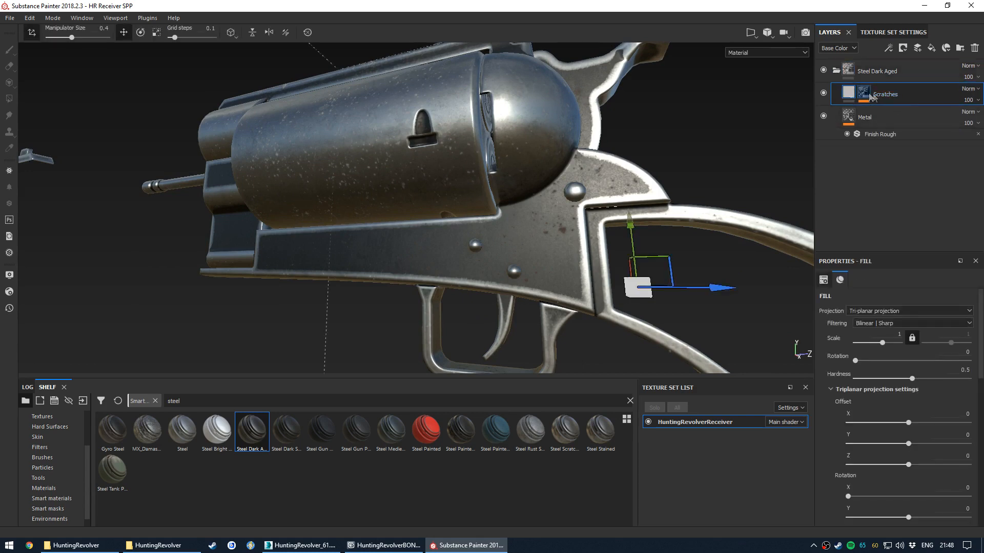
click(864, 95)
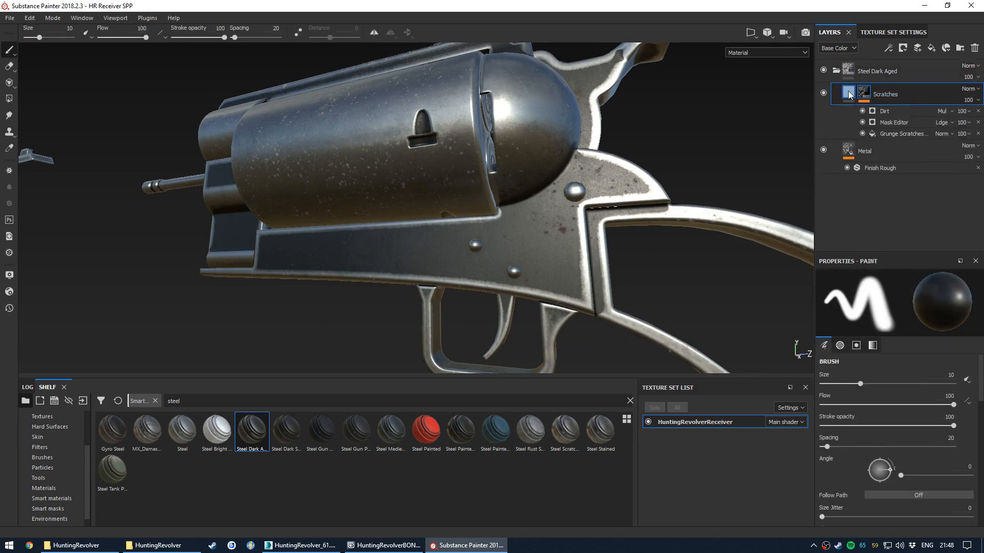
click(849, 93)
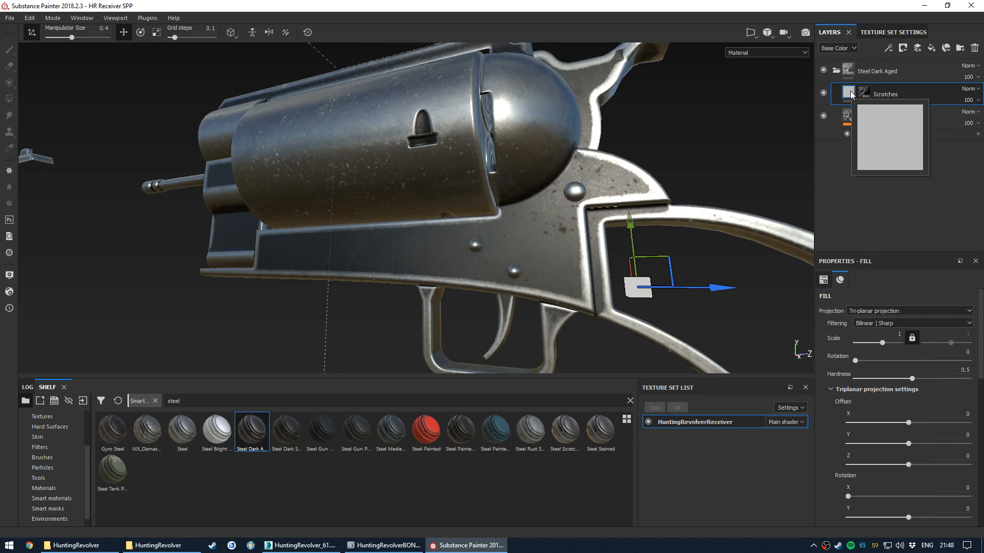
click(832, 390)
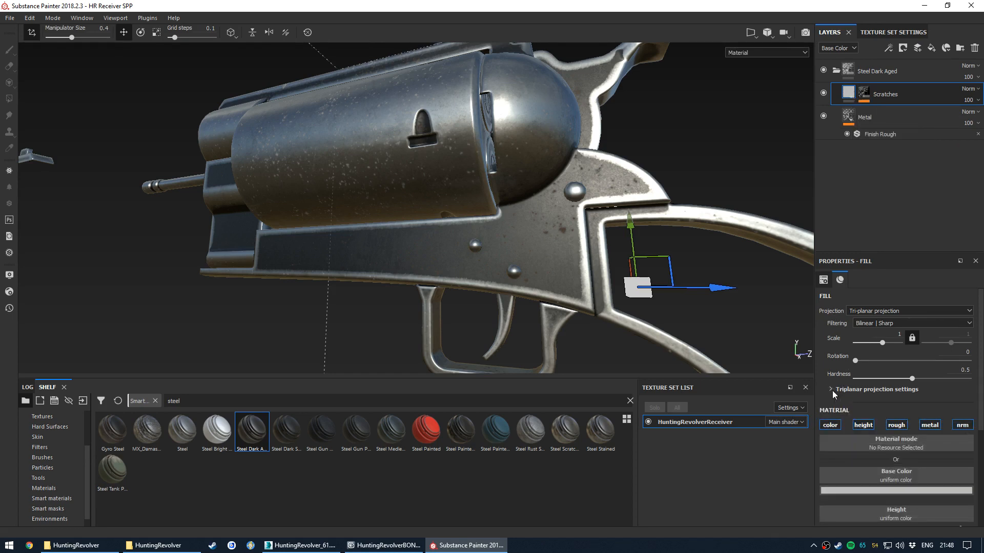
scroll(900, 448, down, 1)
scroll(900, 447, down, 2)
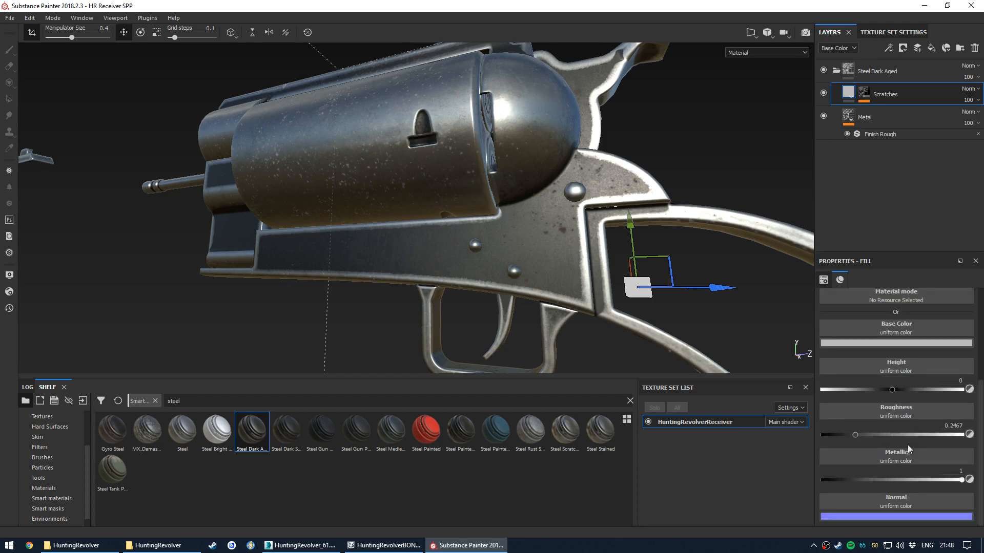
scroll(905, 394, up, 3)
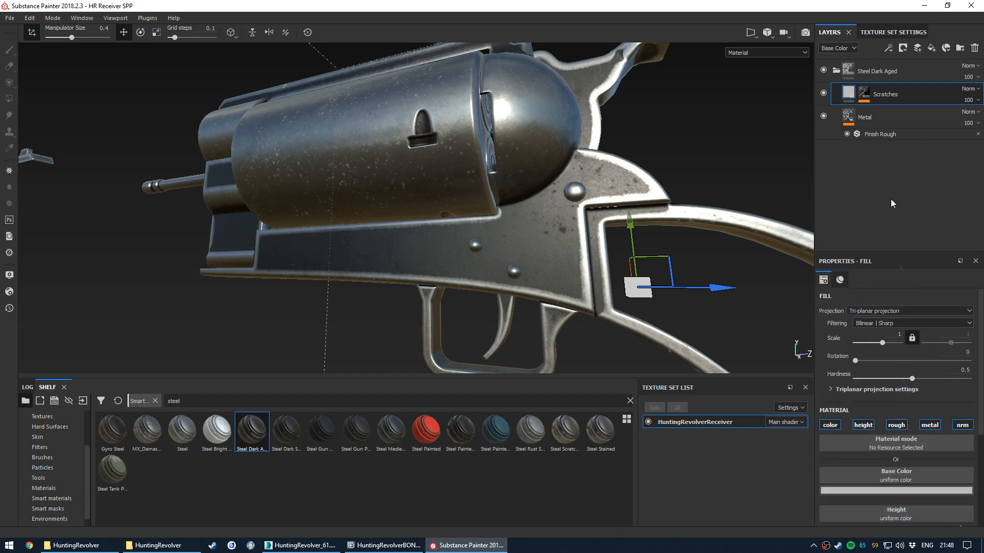
click(838, 70)
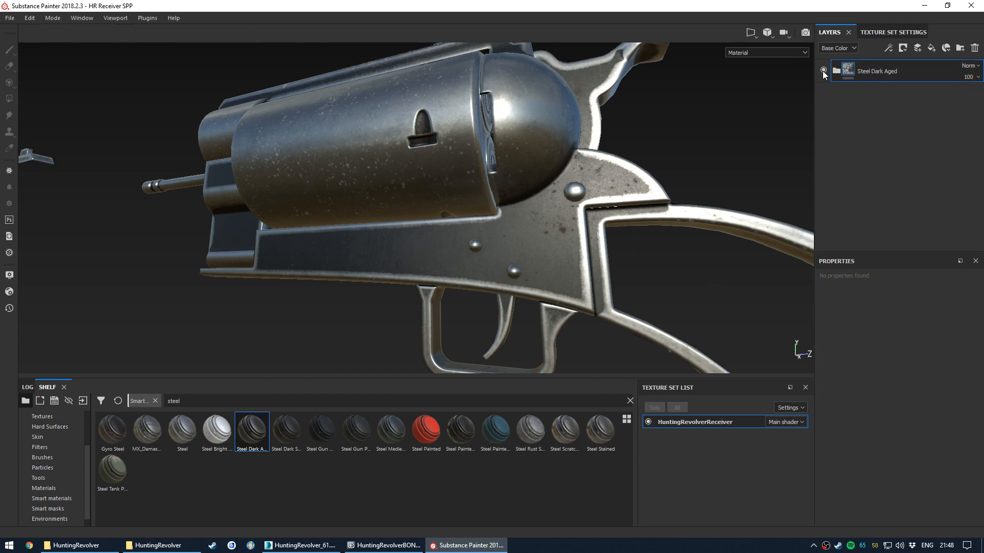
Hide the Steel Dark Aged folder and add a paint layer and a fill layer above it
click(823, 70)
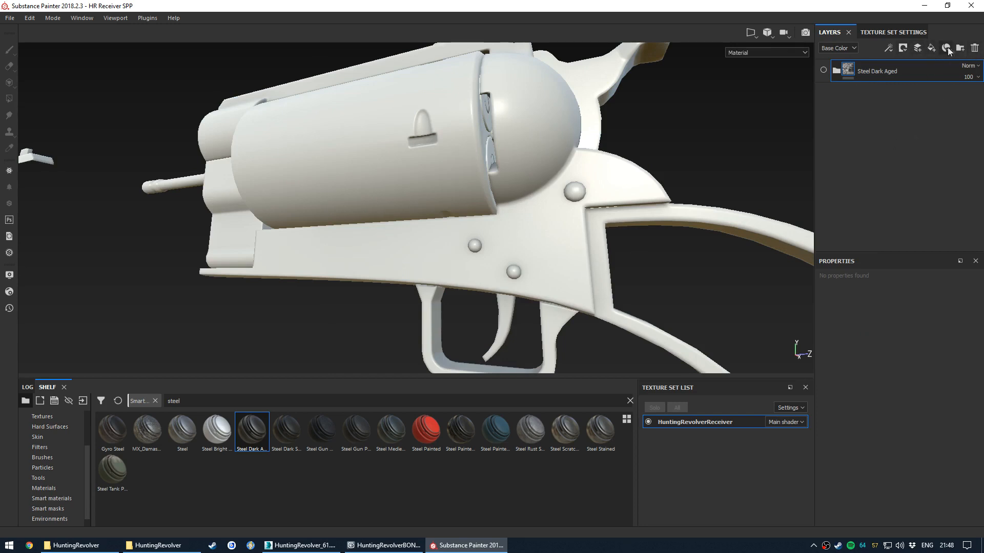
click(918, 49)
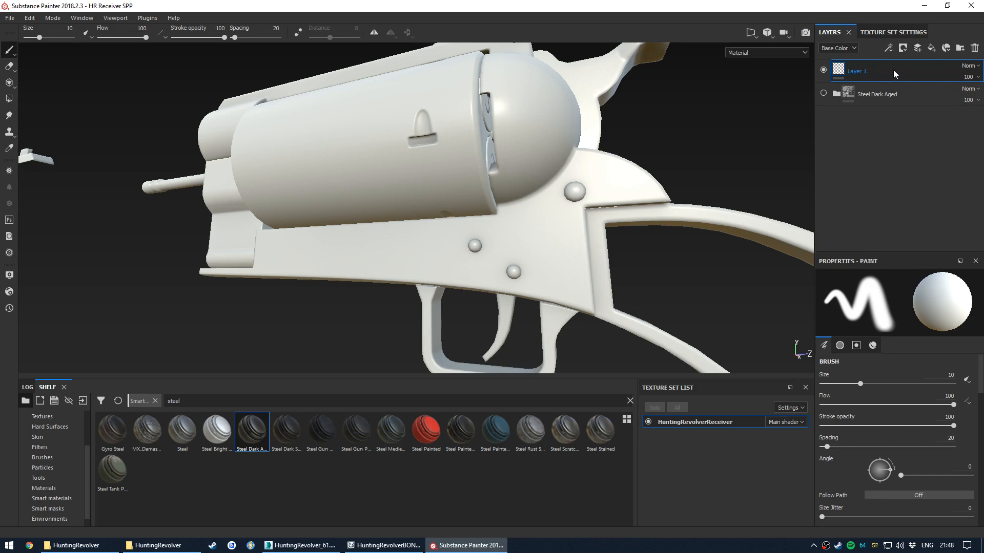
click(931, 49)
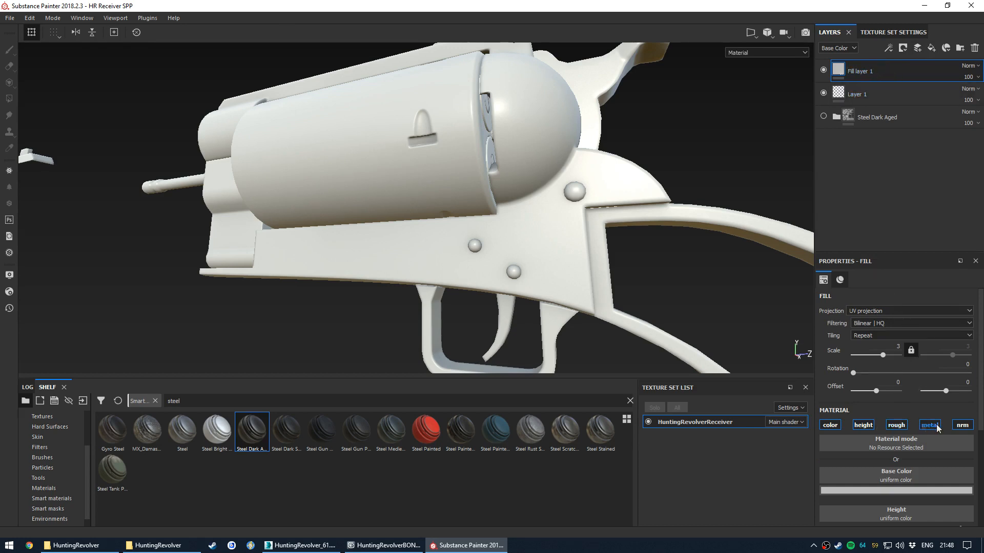
Set the new fill layer's uniform base color to dark grey
scroll(923, 426, down, 3)
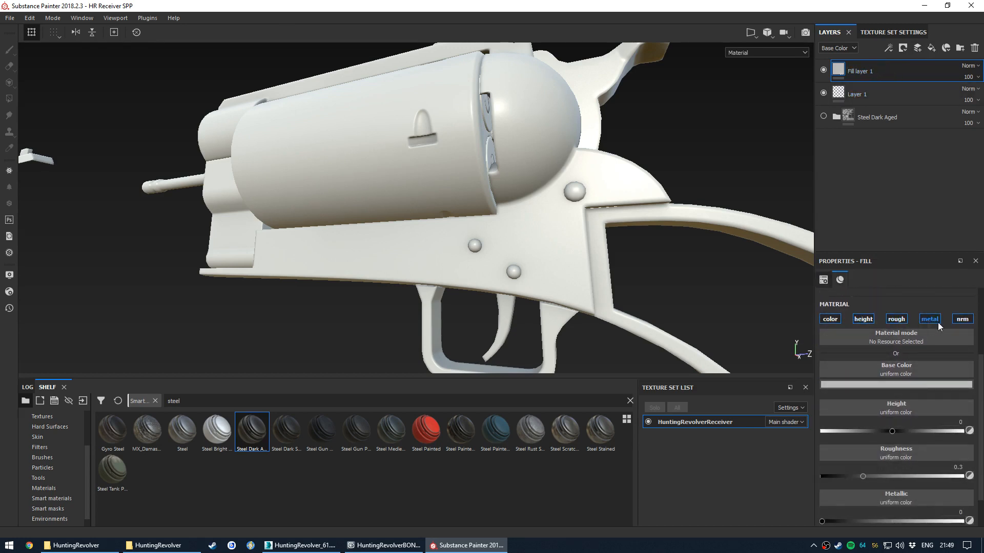
scroll(897, 389, down, 1)
scroll(940, 369, down, 1)
click(887, 343)
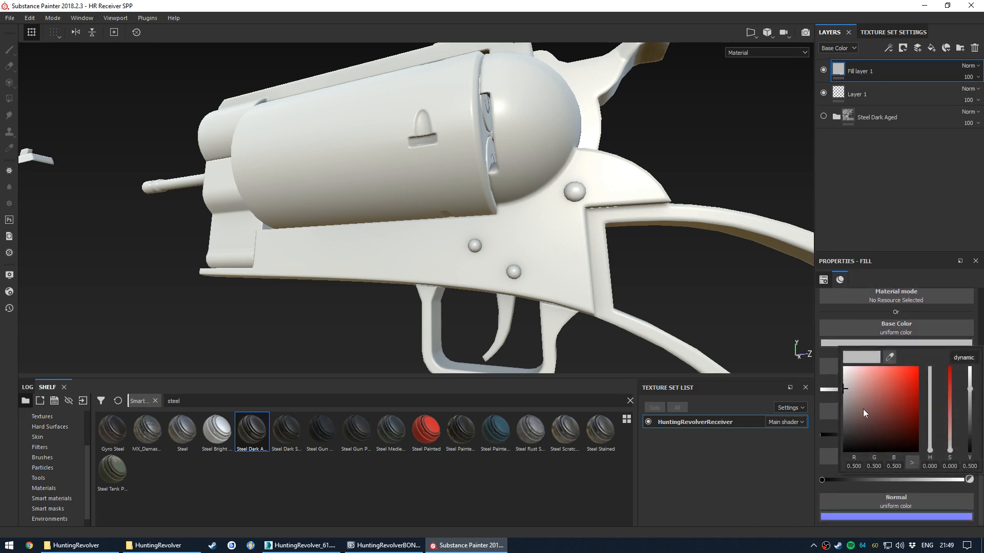
mouse_move(847, 389)
mouse_down()
mouse_move(831, 435)
mouse_move(829, 426)
mouse_move(850, 420)
mouse_move(821, 435)
mouse_up()
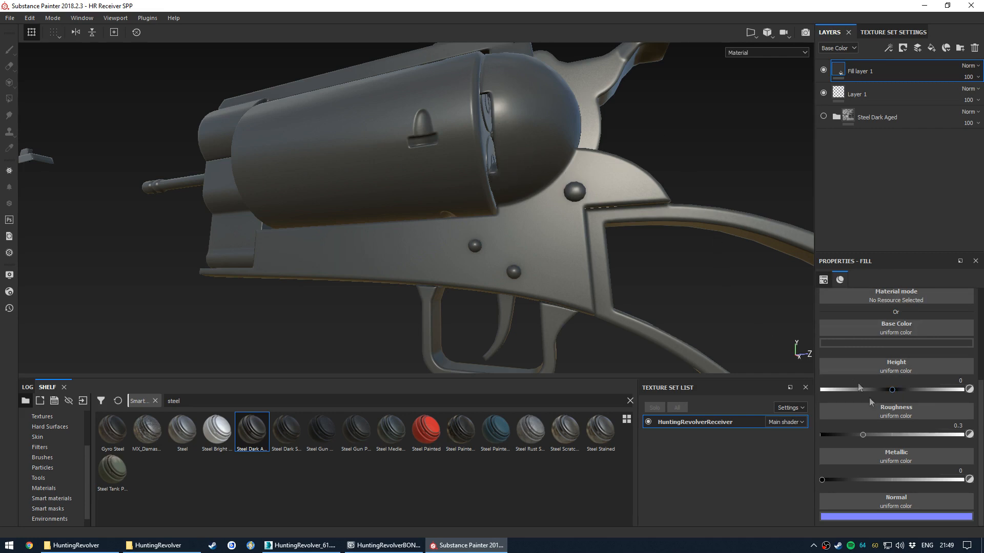
Try the maximum roughness and a roughness of 0 on the fill layer, checking the reflections under rotated camera and lighting
drag(863, 436, 973, 437)
alt+drag(469, 195, 391, 281)
mouse_move(391, 282)
shift+right_down()
mouse_move(433, 282)
mouse_move(378, 284)
mouse_move(402, 283)
mouse_move(402, 292)
shift+right_up()
drag(962, 435, 815, 438)
alt+drag(574, 292, 490, 205)
scroll(533, 241, down, 5)
scroll(592, 269, up, 5)
alt+middle_drag(489, 205, 482, 255)
mouse_move(482, 255)
alt+mouse_down()
mouse_move(487, 290)
mouse_move(487, 244)
mouse_move(523, 246)
mouse_move(470, 261)
alt+mouse_up()
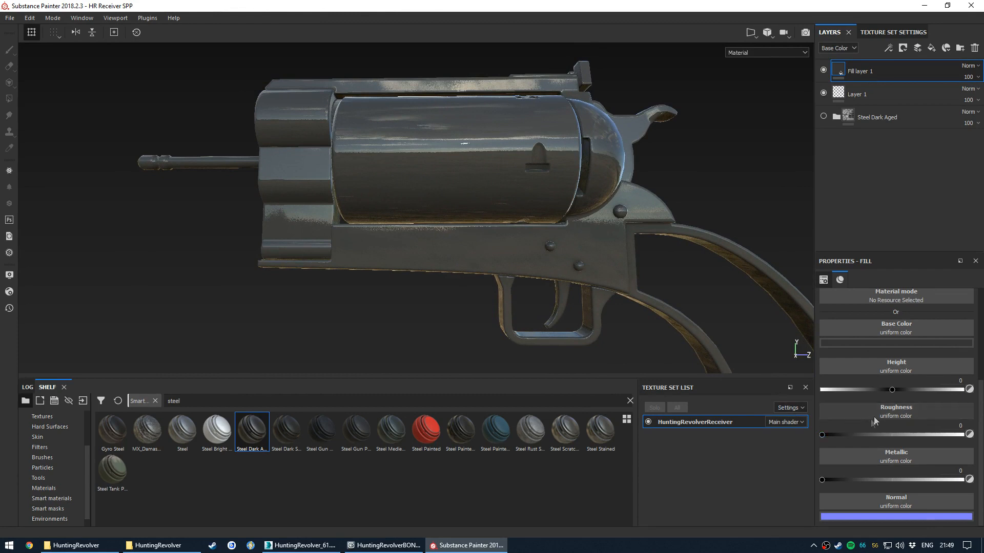
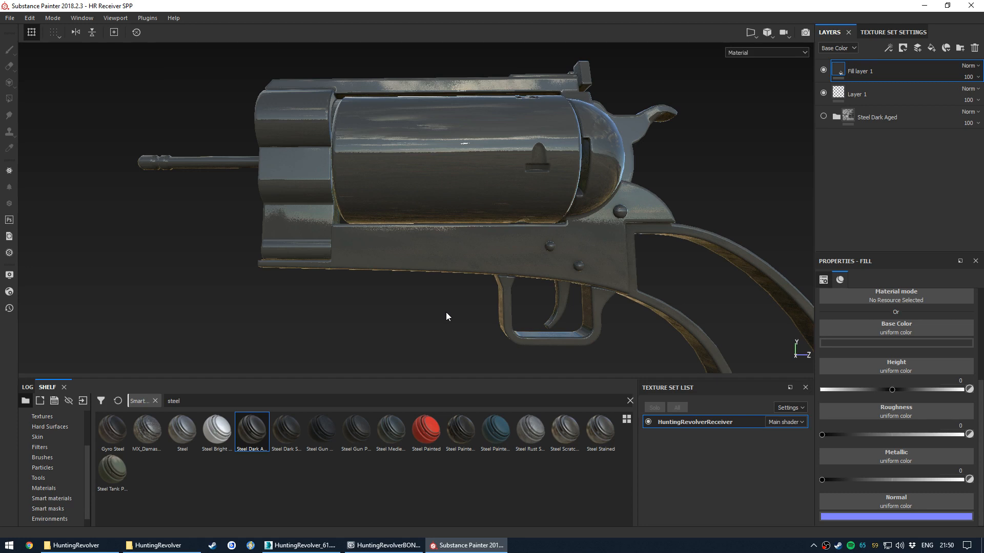
Set the fill layer's roughness to about 0.28 and check the surface from another angle
drag(822, 435, 855, 439)
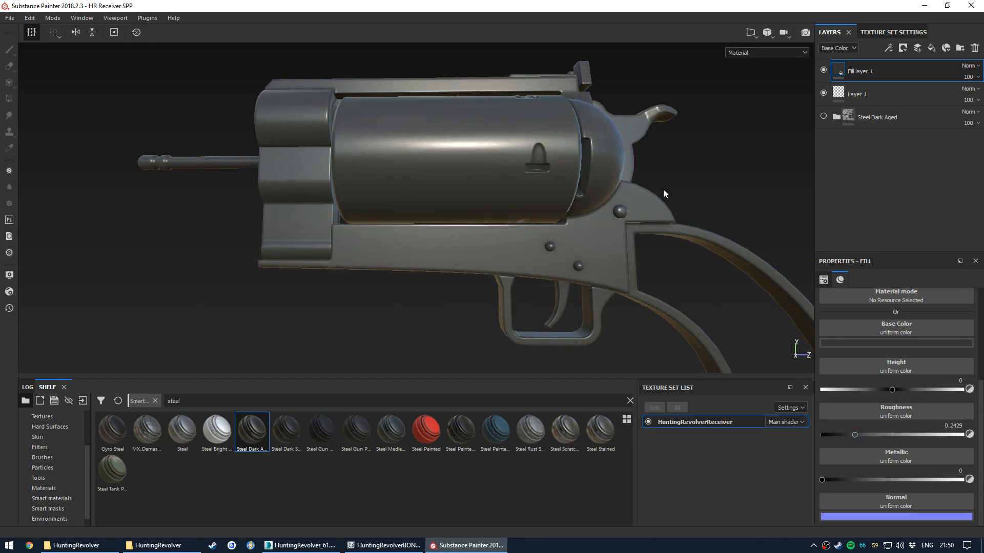
mouse_move(857, 436)
mouse_down()
mouse_move(886, 435)
mouse_move(850, 436)
mouse_move(860, 436)
mouse_up()
alt+drag(754, 342, 693, 320)
scroll(549, 258, up, 2)
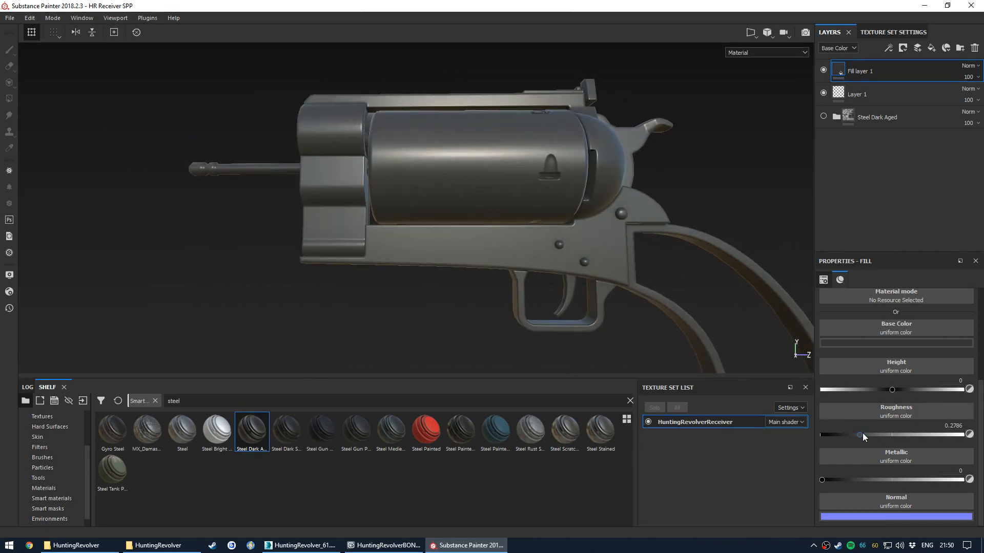
drag(858, 433, 858, 434)
Compare metallic values of 0, 1 and about 0.39 on the fill layer and leave Metallic at 1
mouse_move(822, 481)
mouse_down()
mouse_move(962, 480)
mouse_move(801, 476)
mouse_move(983, 478)
mouse_up()
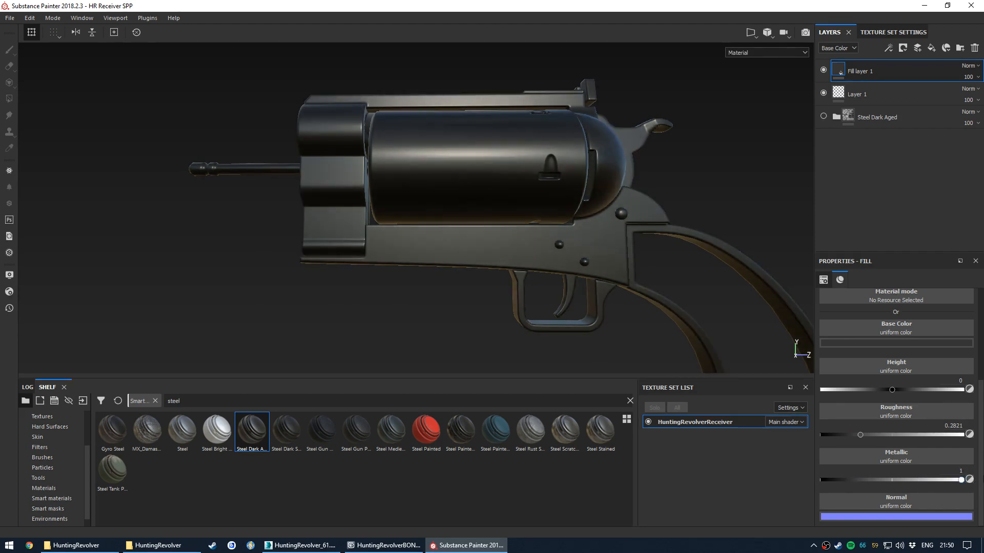
drag(983, 478, 716, 485)
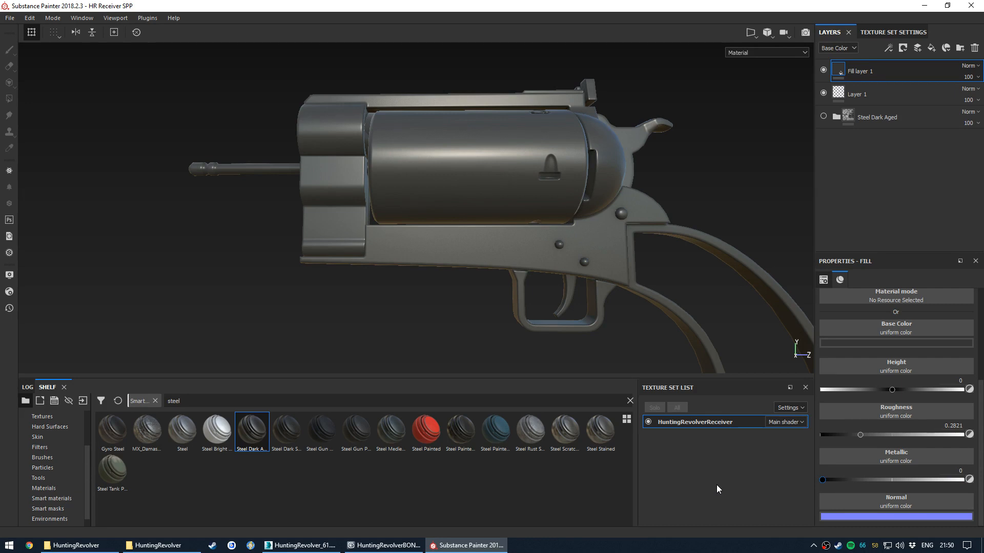
drag(822, 478, 963, 481)
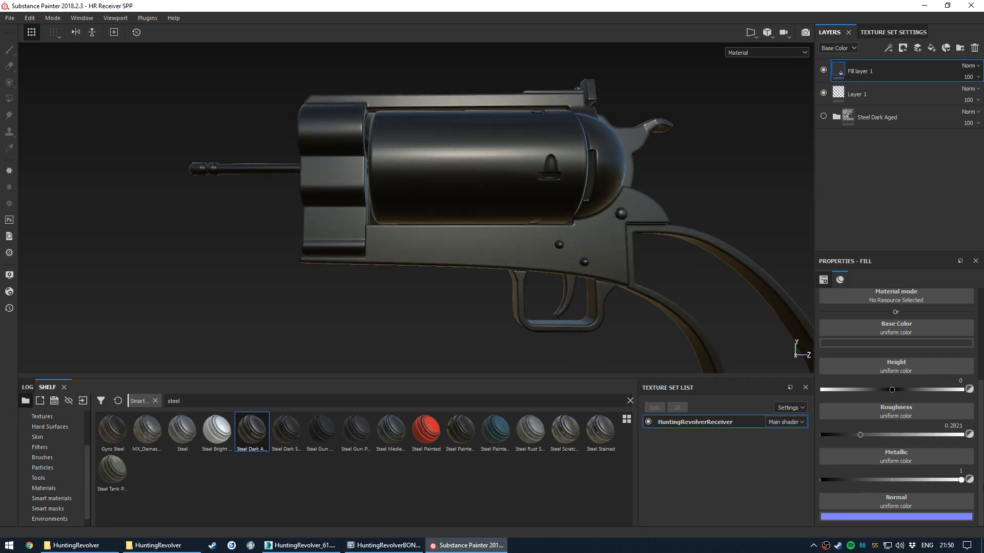
mouse_move(558, 229)
alt+mouse_down()
mouse_move(576, 260)
mouse_move(489, 227)
mouse_move(461, 241)
mouse_move(547, 240)
alt+mouse_up()
alt+middle_drag(547, 240, 610, 262)
drag(963, 480, 875, 474)
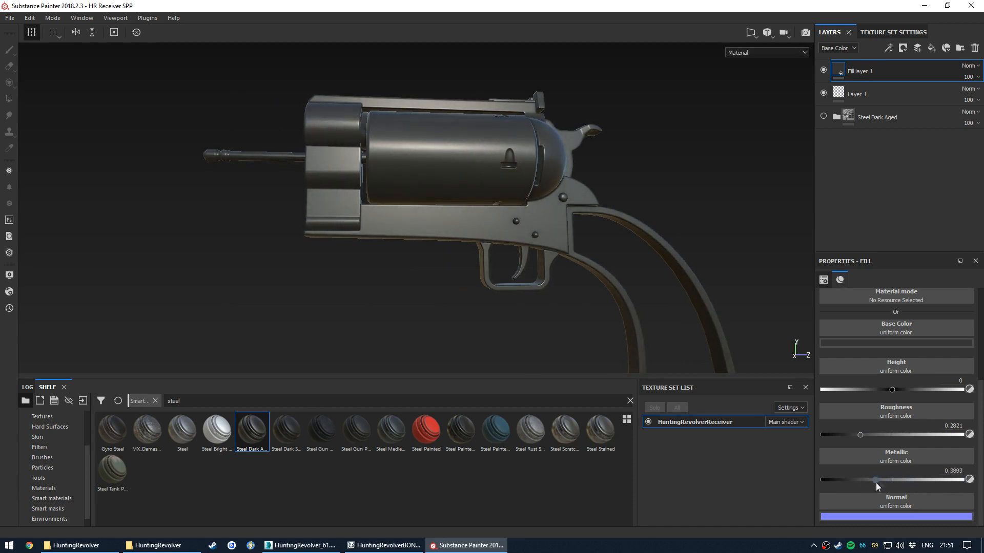
mouse_move(906, 484)
mouse_down()
mouse_move(793, 484)
mouse_move(983, 490)
mouse_move(892, 489)
mouse_up()
drag(865, 479, 981, 481)
mouse_move(487, 177)
alt+mouse_down()
mouse_move(518, 177)
mouse_move(475, 219)
mouse_move(525, 206)
alt+mouse_up()
Display the height channel in the 2D view and examine the receiver's UV layout
key(c)
key(shift+c)
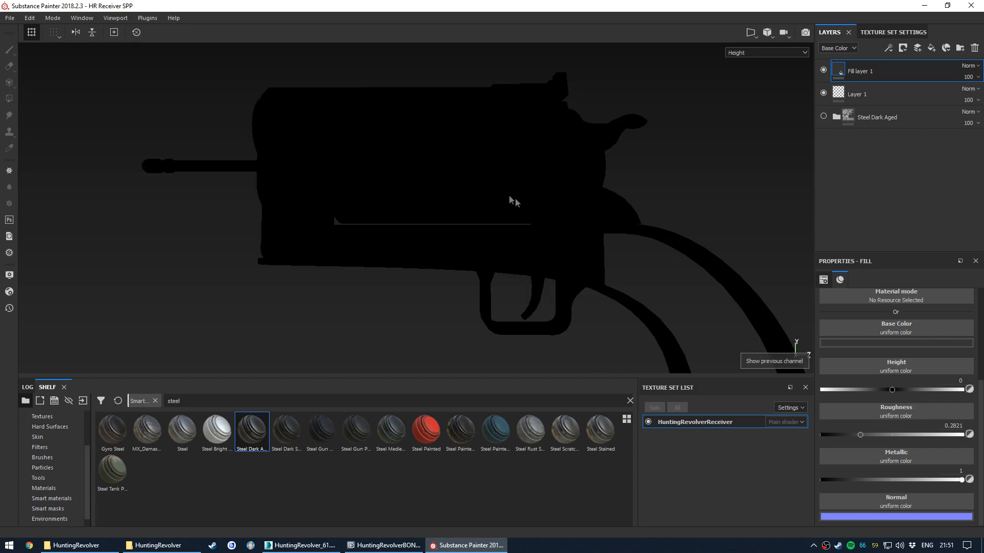
key(F2)
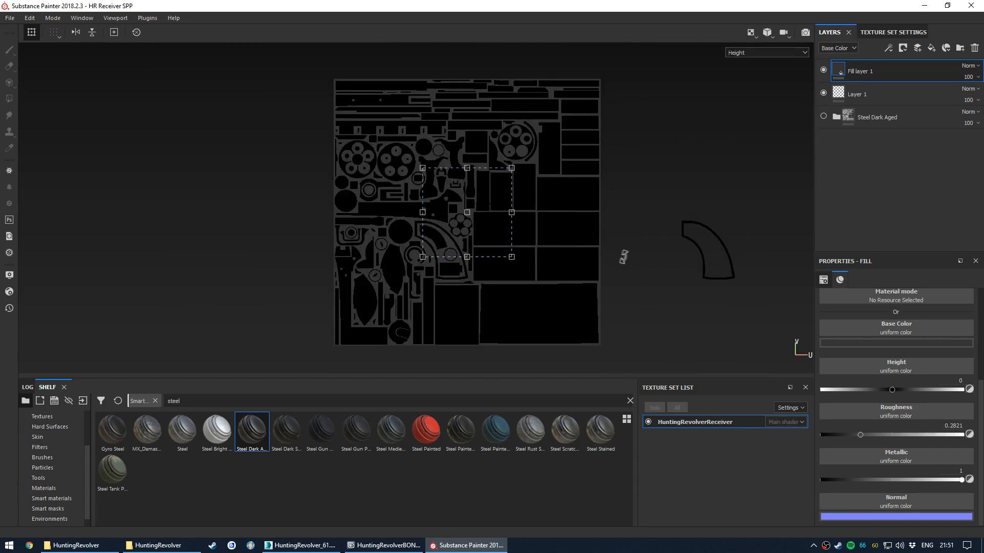
scroll(548, 233, up, 2)
scroll(548, 233, up, 1)
mouse_move(520, 266)
alt+middle_down()
mouse_move(523, 248)
mouse_move(524, 276)
alt+middle_up()
scroll(531, 240, down, 1)
scroll(545, 256, down, 1)
mouse_move(962, 480)
mouse_down()
mouse_move(770, 470)
mouse_move(977, 487)
mouse_up()
alt+middle_drag(560, 279, 552, 256)
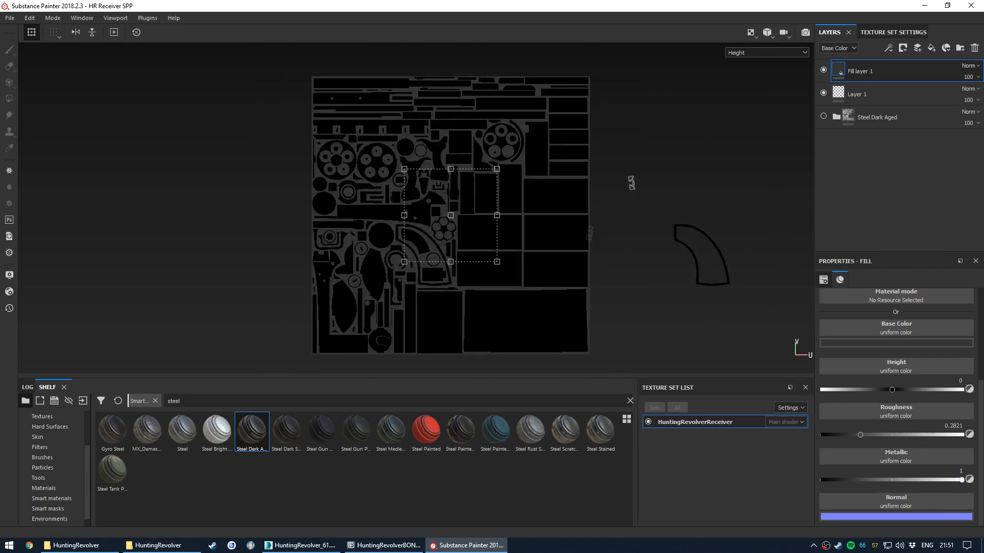
Display the Metallic channel on the UV layout and check it with the fill layer's metallic value held at 1
click(753, 54)
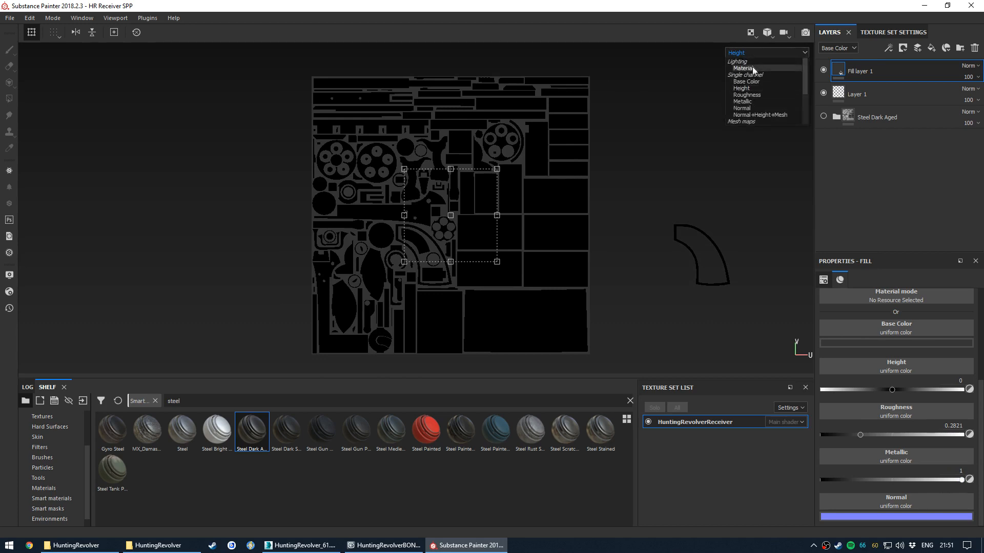
click(747, 103)
scroll(484, 224, up, 2)
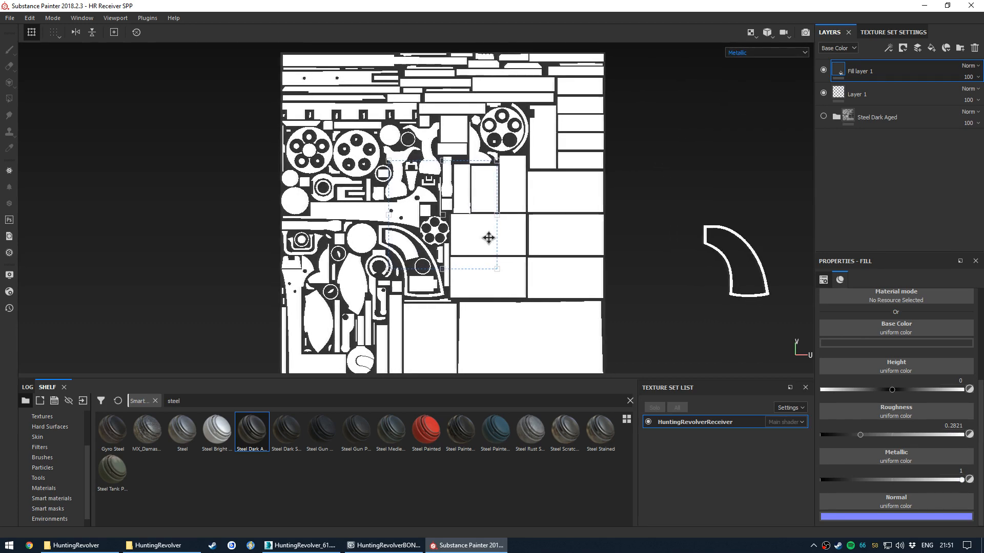
click(959, 480)
mouse_move(960, 480)
mouse_down()
mouse_move(788, 477)
mouse_move(966, 480)
mouse_up()
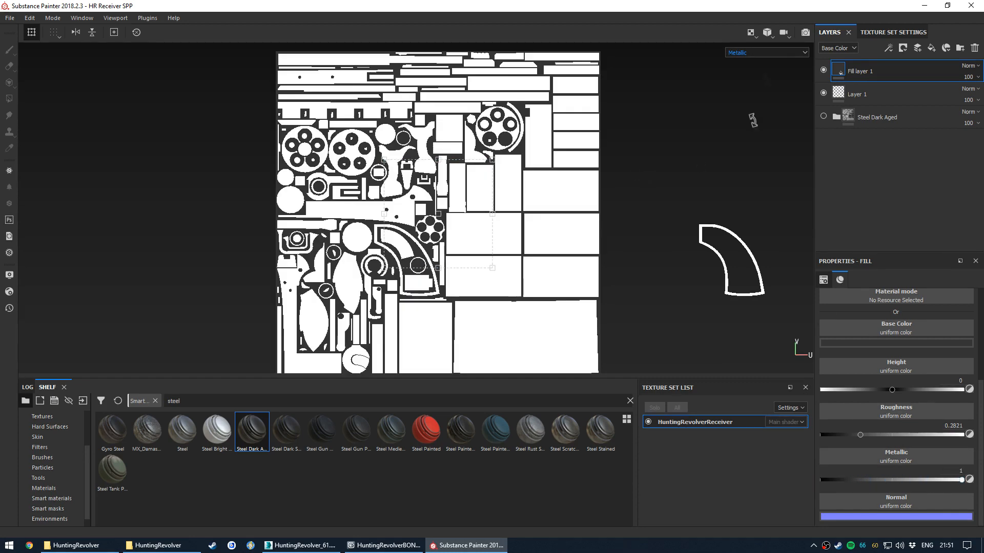
Return to the Material display in the 3D view and examine the dark metal on the whole revolver from several angles
click(758, 53)
click(743, 62)
key(F2)
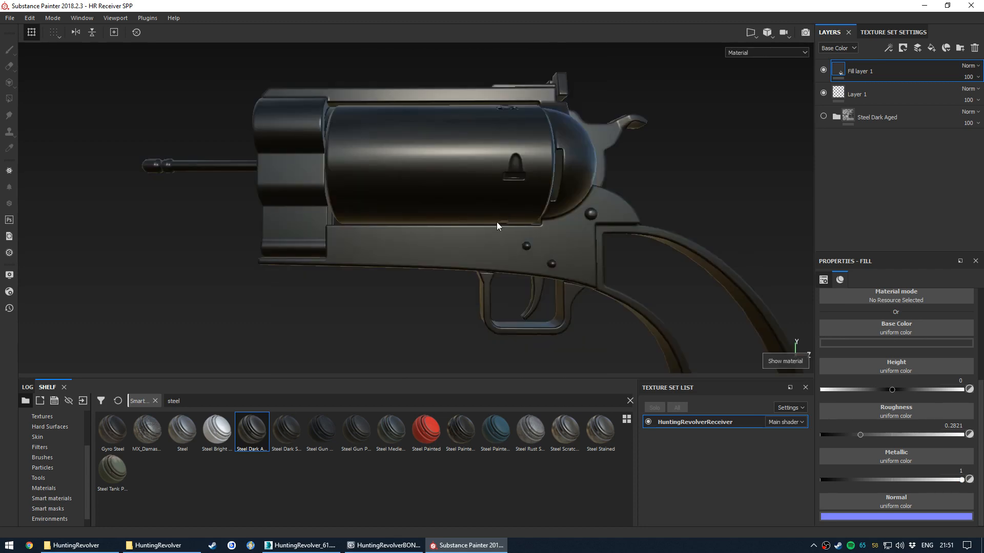
scroll(496, 222, down, 5)
alt+middle_drag(513, 235, 456, 211)
scroll(484, 203, up, 3)
alt+drag(483, 203, 360, 230)
scroll(422, 226, up, 2)
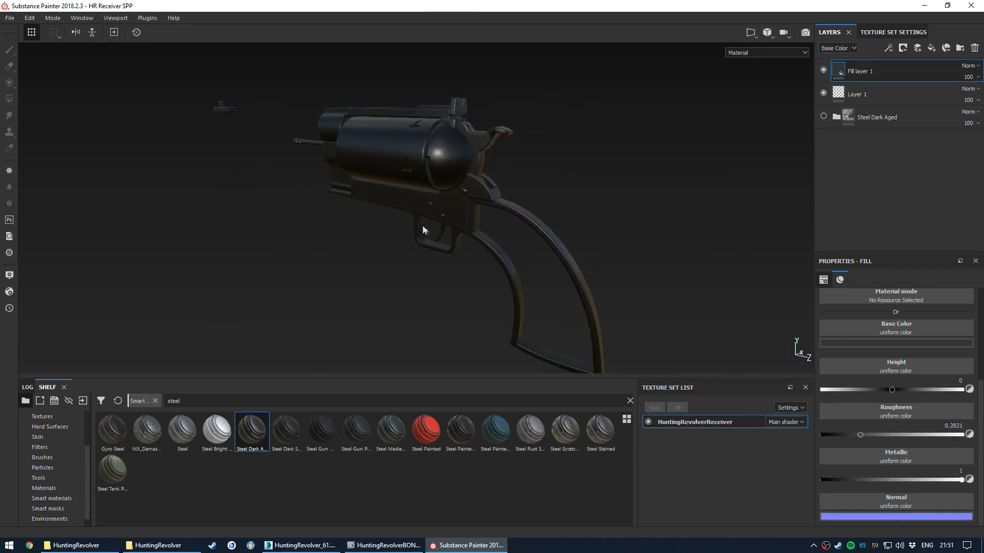
alt+middle_drag(422, 226, 409, 207)
alt+drag(422, 205, 523, 185)
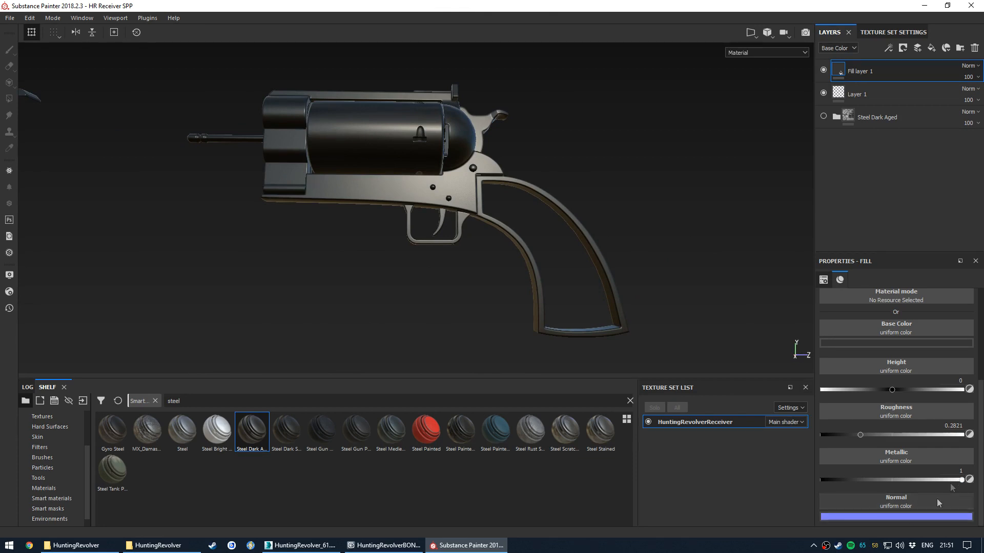
Inspect the color picker of the fill layer's uniform normal channel and close it without changing the color
click(890, 516)
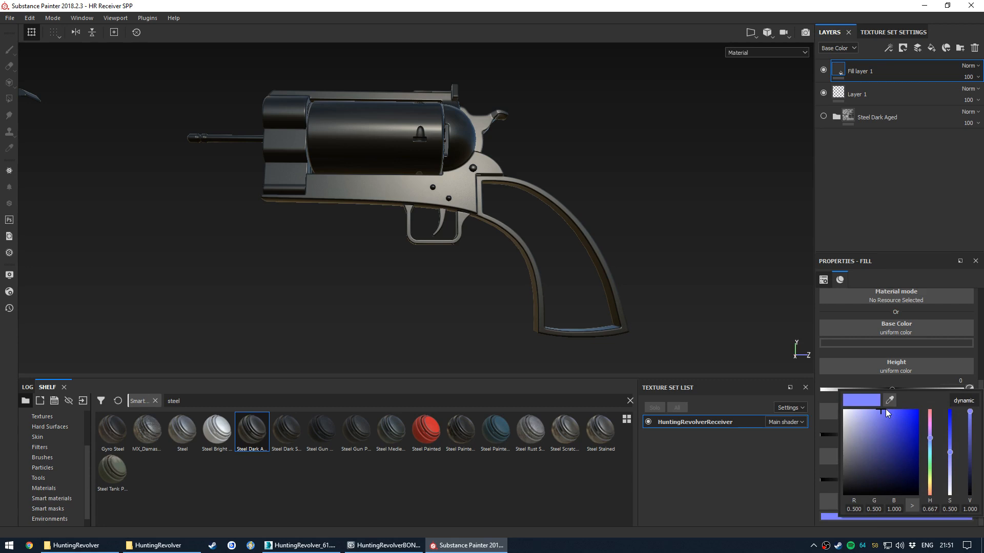
click(899, 276)
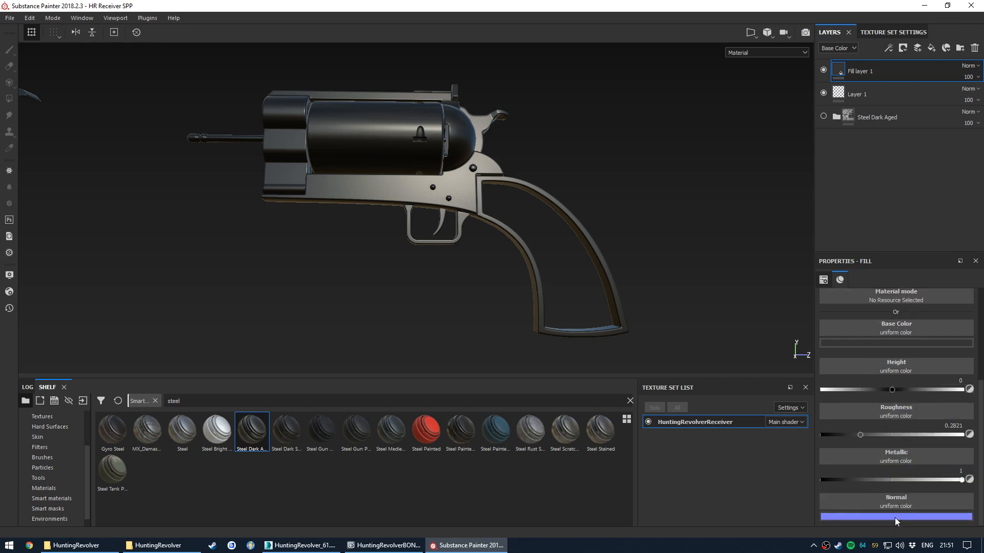
click(894, 517)
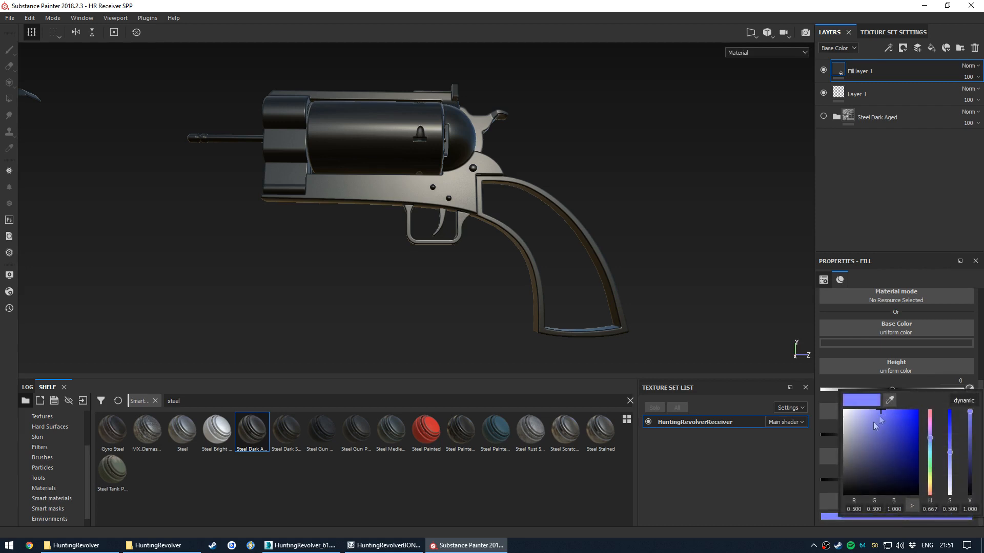
click(904, 272)
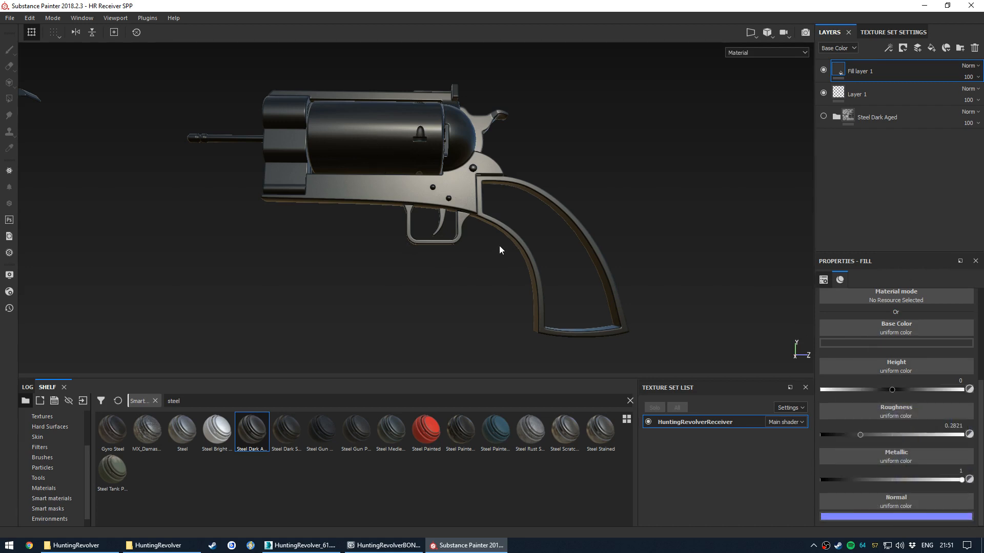
Add a Metal Edge Wear generator directly to the content of Fill layer 1
scroll(499, 245, up, 2)
click(888, 49)
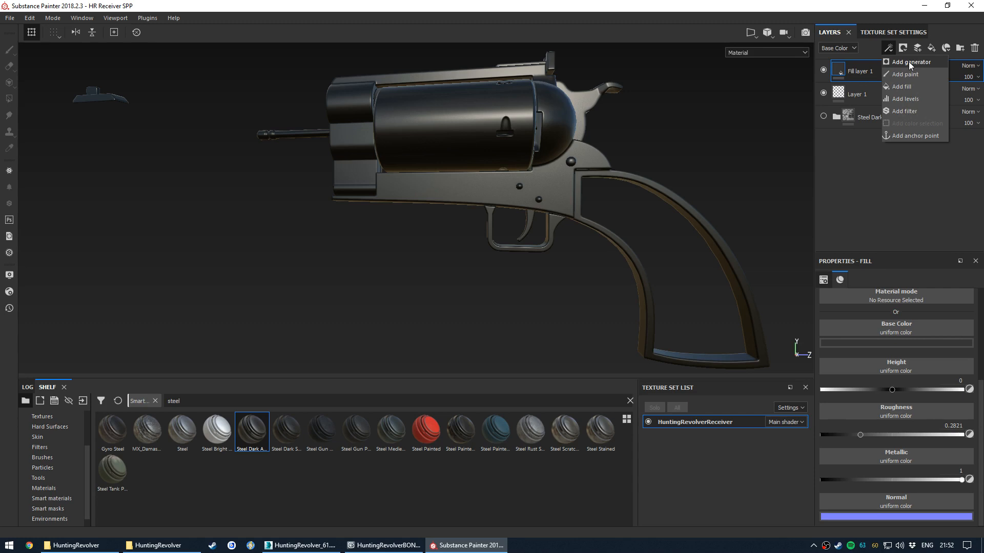
click(937, 62)
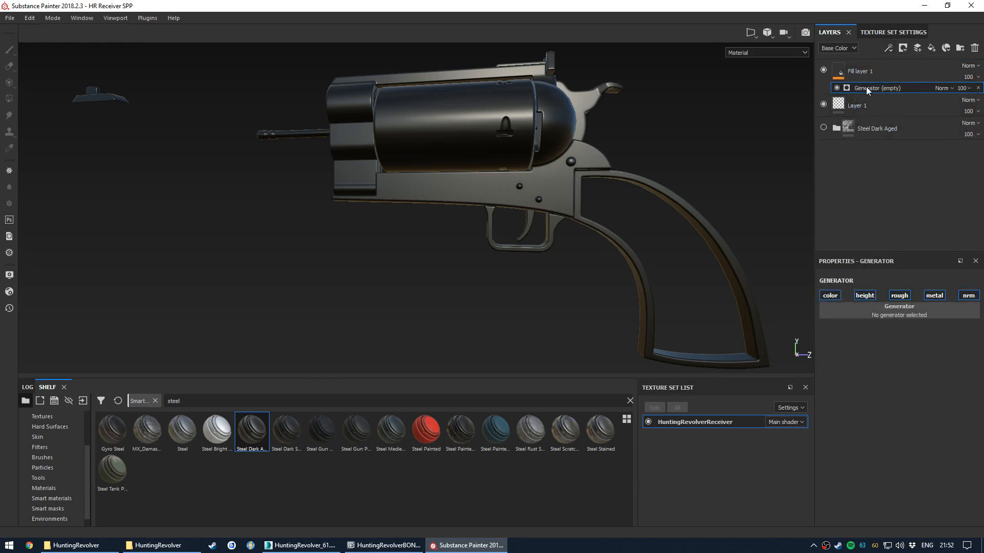
click(864, 316)
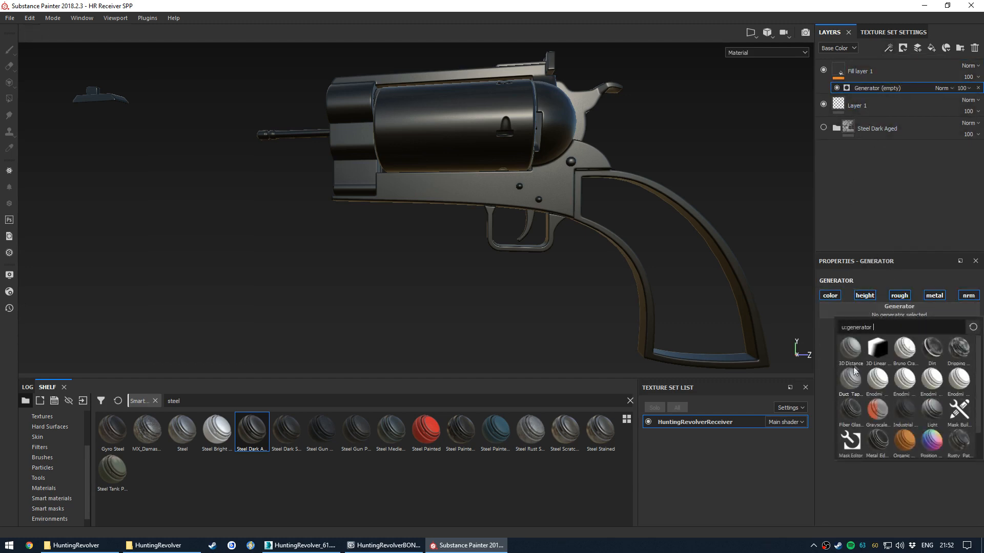
scroll(944, 408, down, 1)
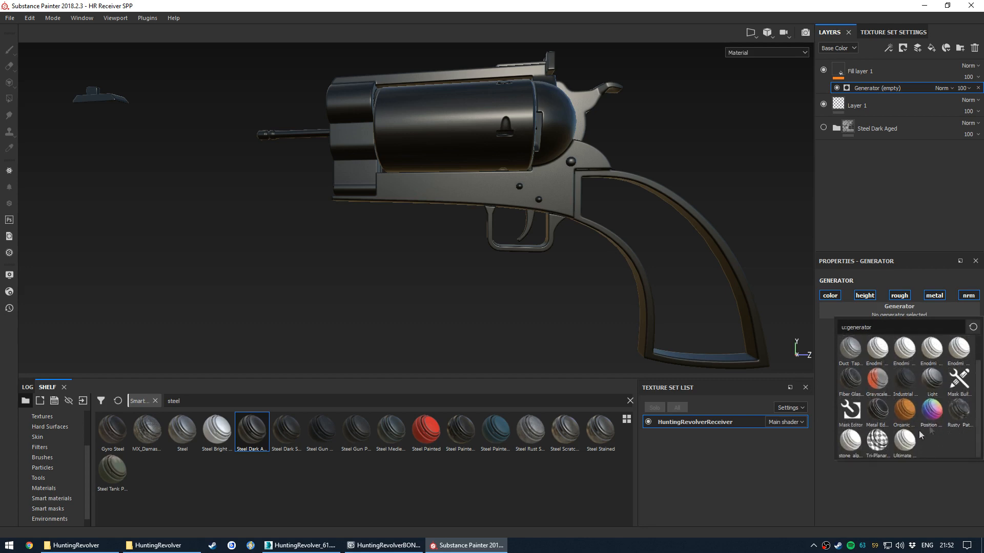
click(879, 410)
scroll(539, 217, up, 3)
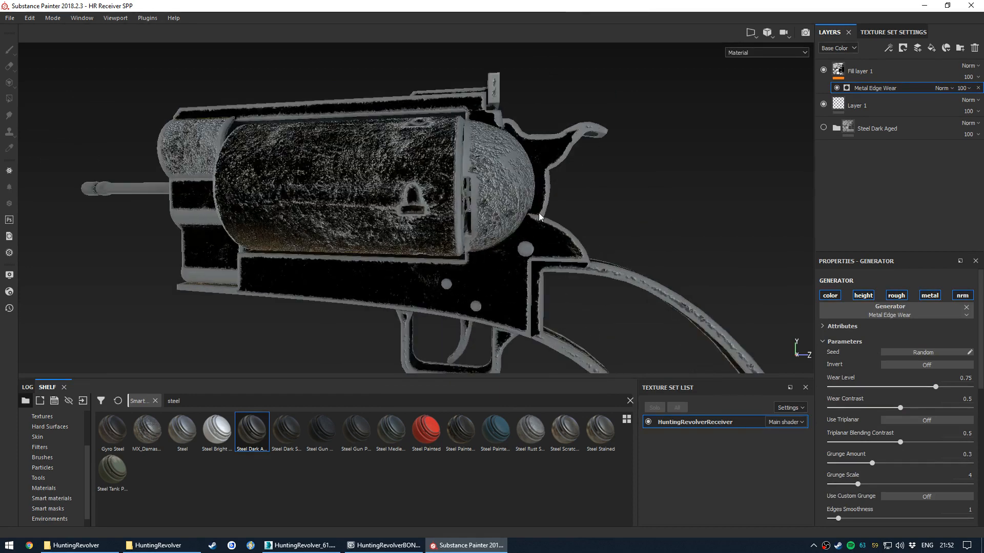
scroll(539, 216, down, 2)
Remove the Metal Edge Wear generator from Fill layer 1
click(871, 73)
right_click(870, 70)
click(839, 88)
click(978, 88)
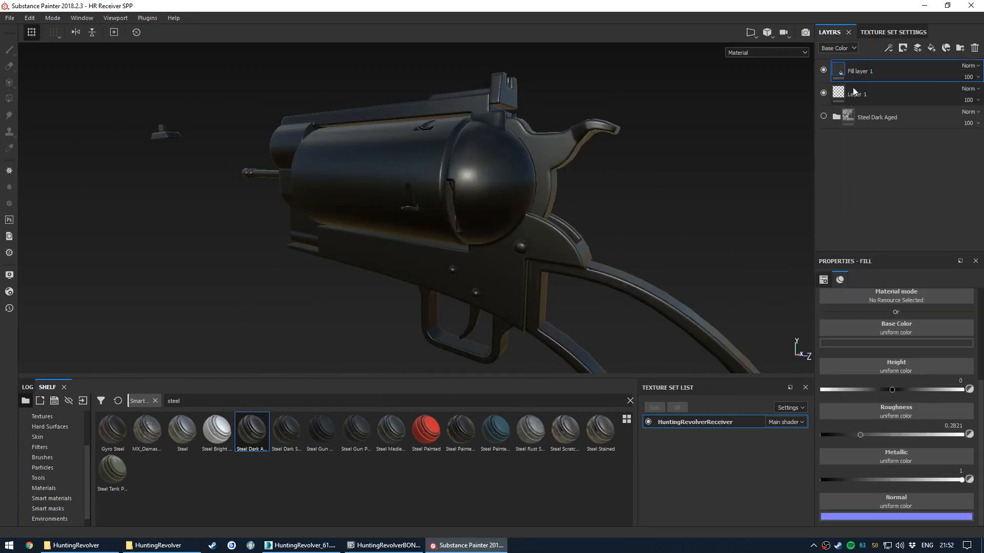
alt+drag(461, 215, 528, 217)
alt+middle_drag(528, 217, 586, 210)
mouse_move(587, 210)
alt+mouse_down()
mouse_move(501, 213)
mouse_move(592, 207)
mouse_move(600, 215)
alt+mouse_up()
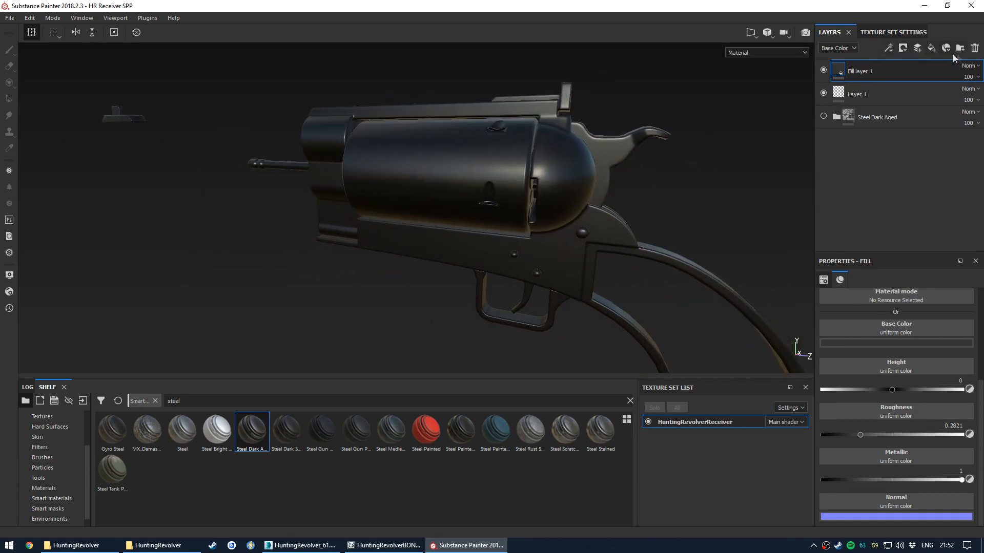
Add a white mask to Fill layer 1 and display the mask on the model
right_click(875, 71)
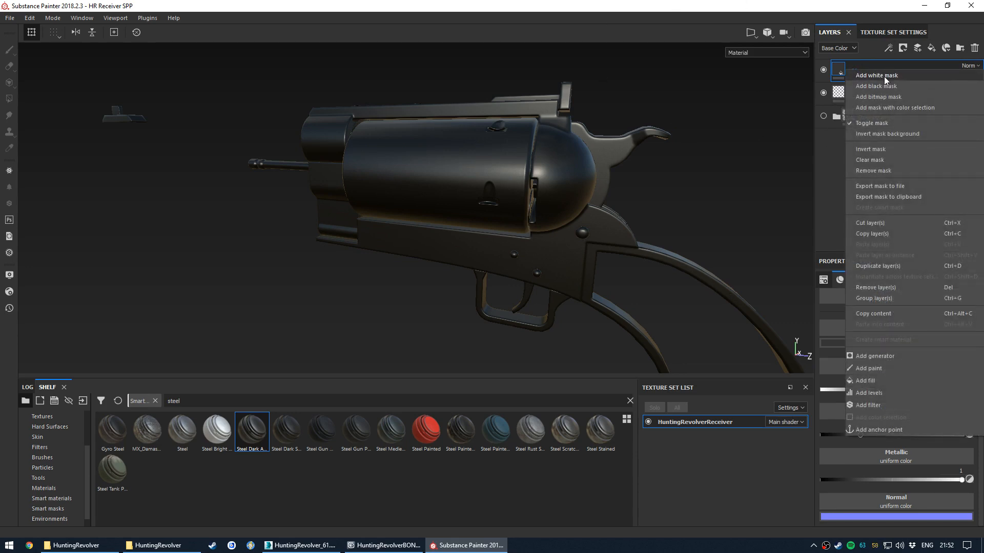
click(884, 76)
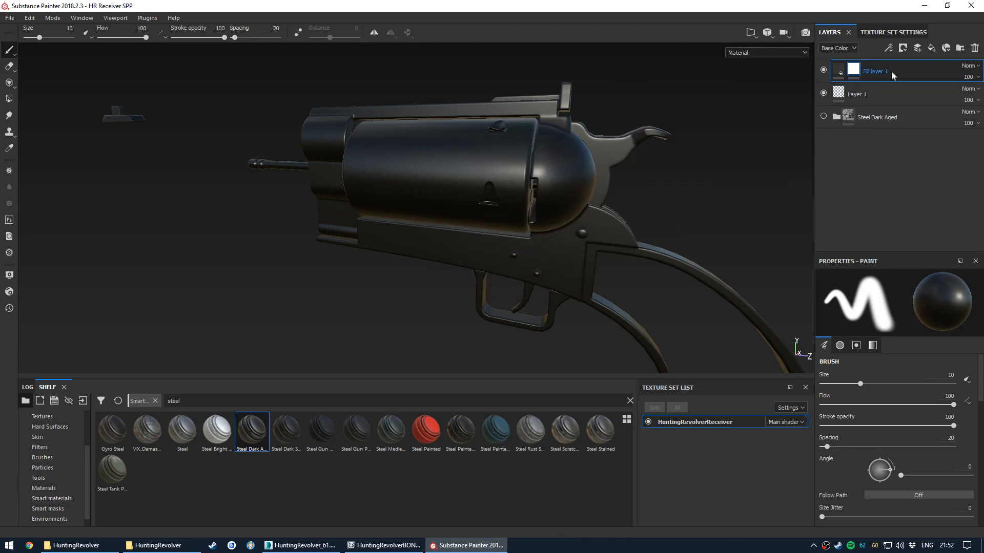
alt+click(857, 74)
scroll(451, 206, down, 4)
mouse_move(518, 227)
alt+middle_down()
mouse_move(536, 229)
mouse_move(347, 207)
alt+middle_up()
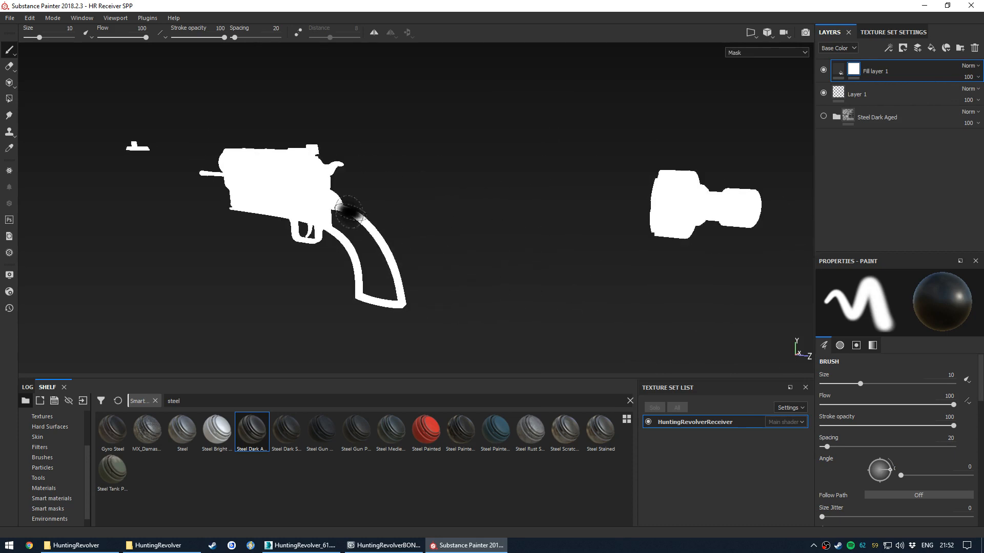
alt+drag(347, 207, 405, 235)
click(332, 175)
Replace Fill layer 1's white mask with a black mask and display it on the revolver
right_click(858, 73)
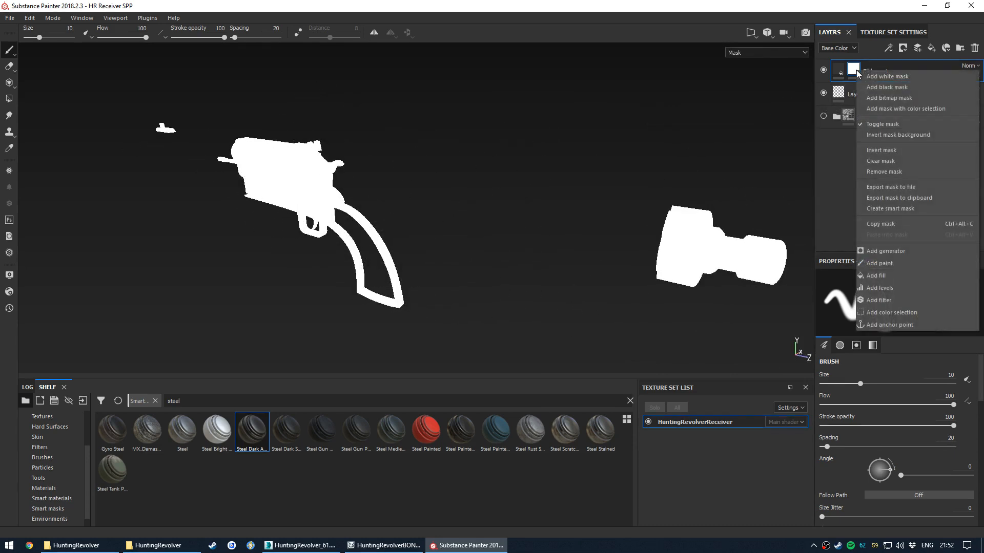
click(891, 171)
right_click(858, 71)
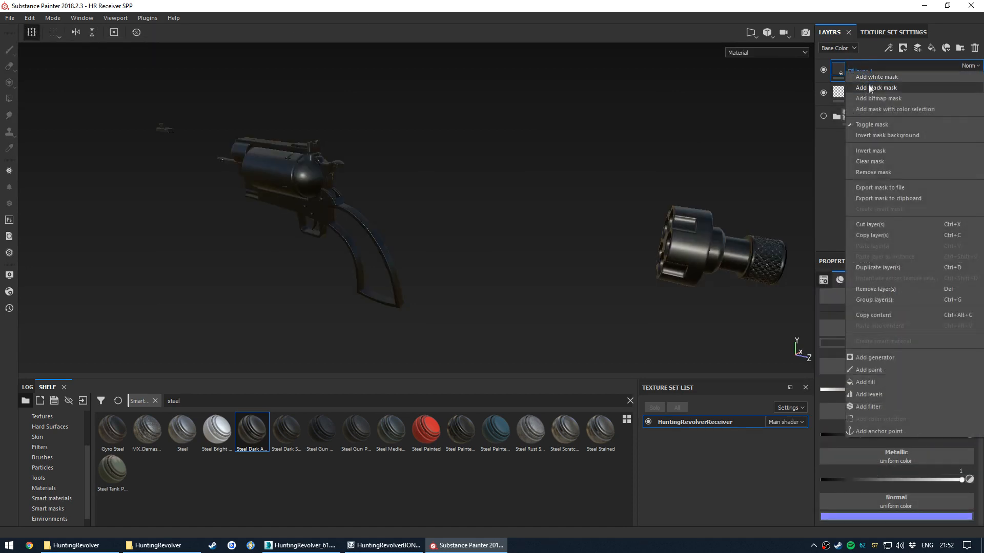
click(868, 86)
alt+drag(332, 210, 354, 208)
alt+middle_drag(354, 208, 535, 211)
ctrl+click(855, 71)
alt+click(855, 71)
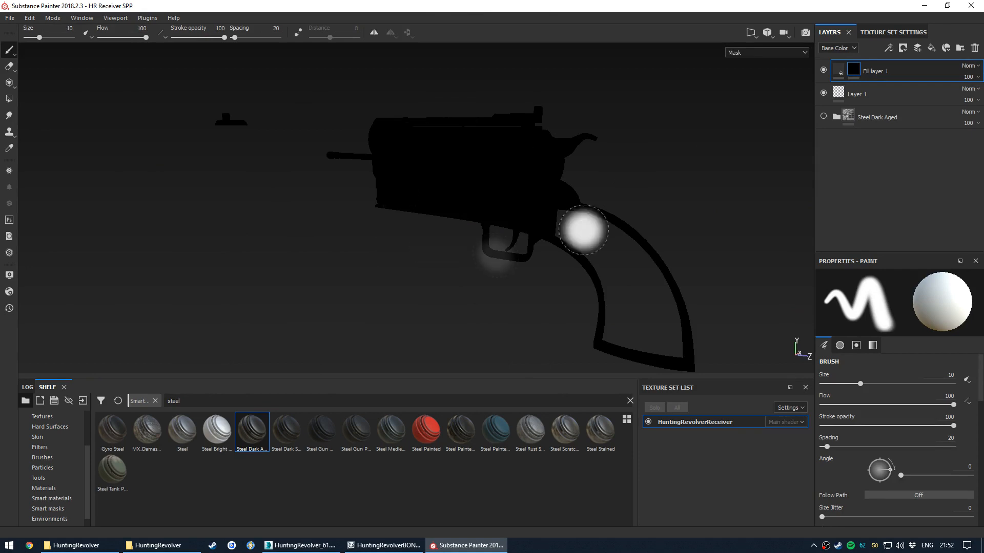
scroll(556, 154, up, 5)
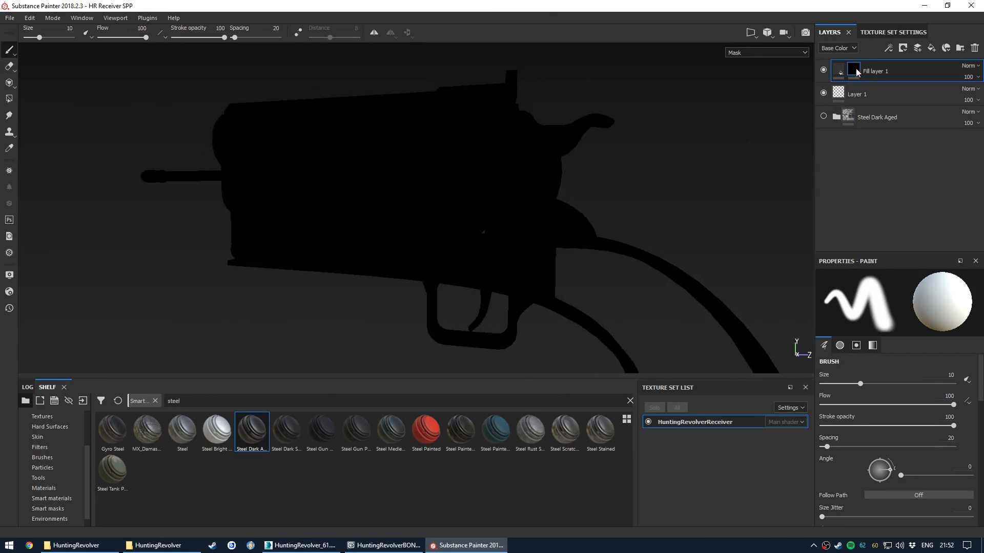
scroll(464, 195, up, 5)
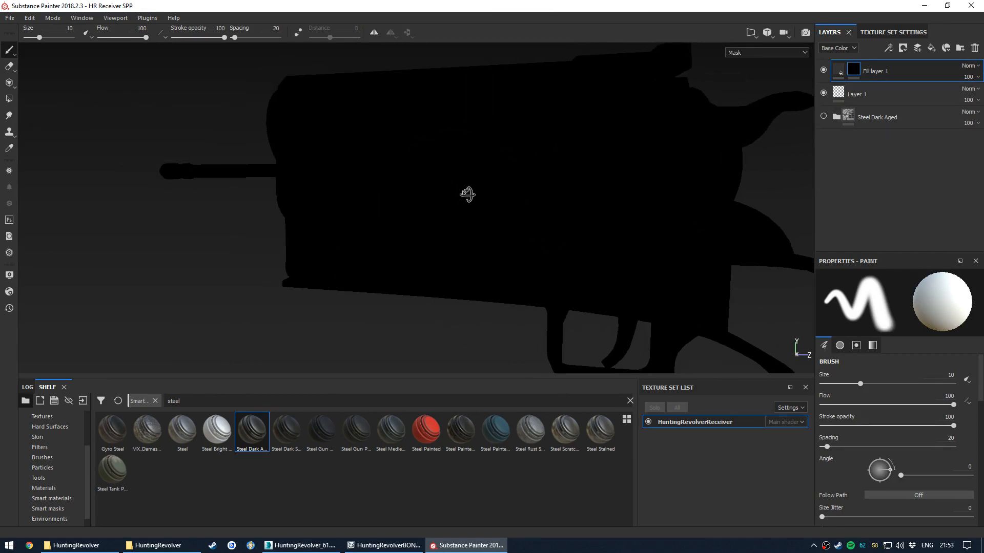
Paint a white patch over the cylinder in Fill layer 1's mask with brush size 4.17, comparing the mask and material views
key(m)
mouse_move(468, 191)
ctrl+right_down()
mouse_move(429, 165)
mouse_move(402, 187)
ctrl+right_up()
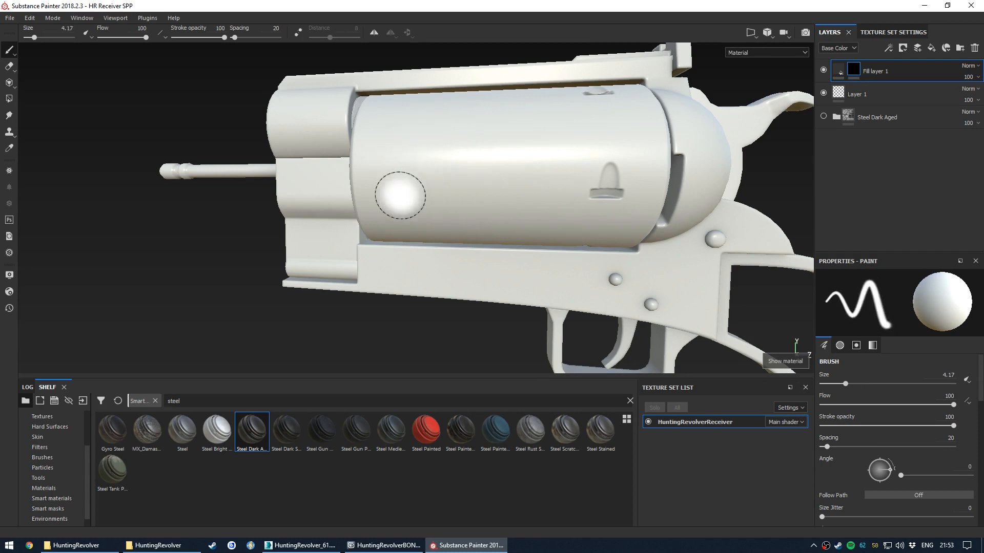
mouse_move(400, 185)
mouse_down()
mouse_move(474, 192)
mouse_move(605, 169)
mouse_move(482, 182)
mouse_move(561, 154)
mouse_move(513, 236)
mouse_move(613, 157)
mouse_up()
key(m)
mouse_move(579, 195)
alt+mouse_down()
mouse_move(537, 210)
mouse_move(652, 229)
mouse_move(496, 187)
mouse_move(484, 143)
alt+mouse_up()
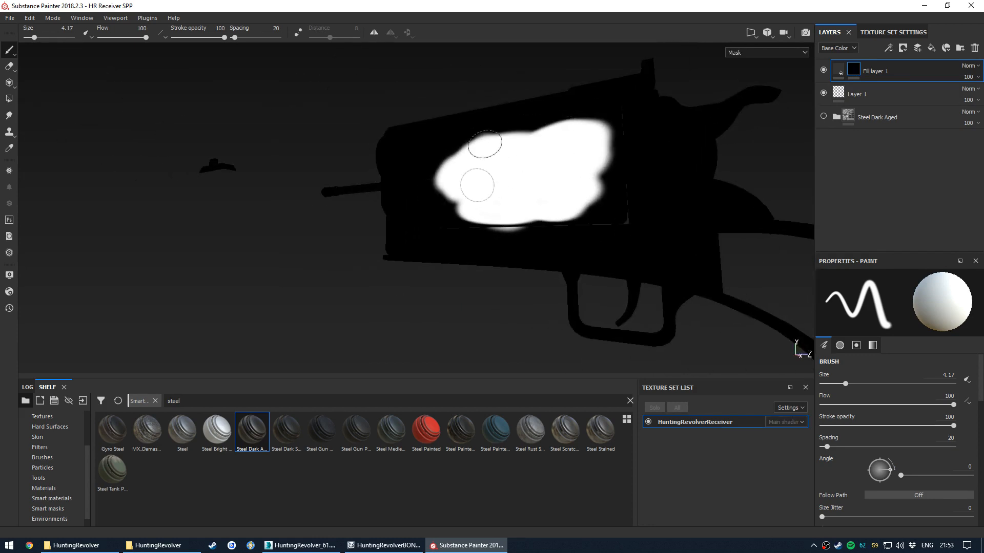
alt+drag(542, 184, 379, 167)
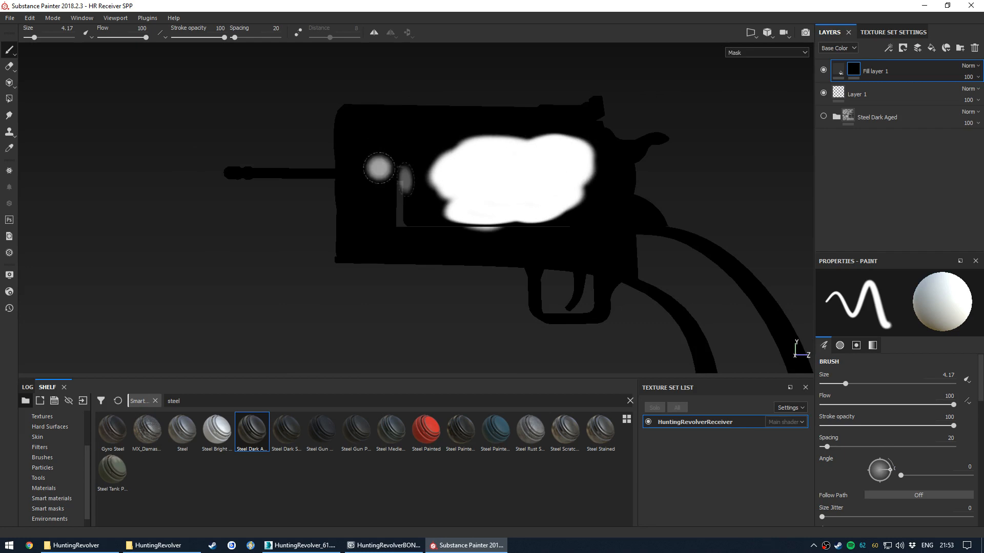
key(m)
scroll(541, 165, up, 3)
mouse_move(542, 169)
alt+mouse_down()
mouse_move(545, 204)
mouse_move(490, 213)
alt+mouse_up()
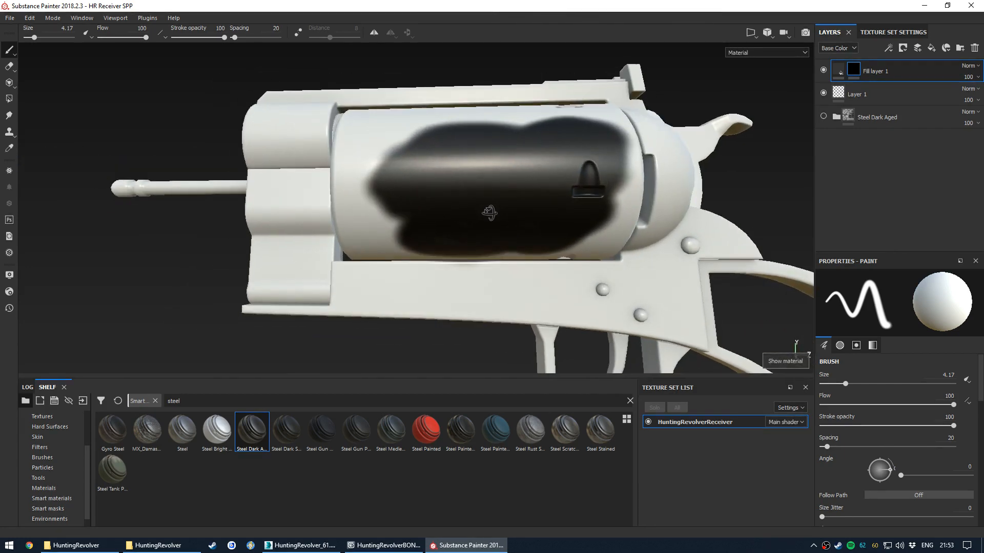
Clear the painted patch by applying a fresh black mask to Fill layer 1 and check the whole revolver
right_click(854, 72)
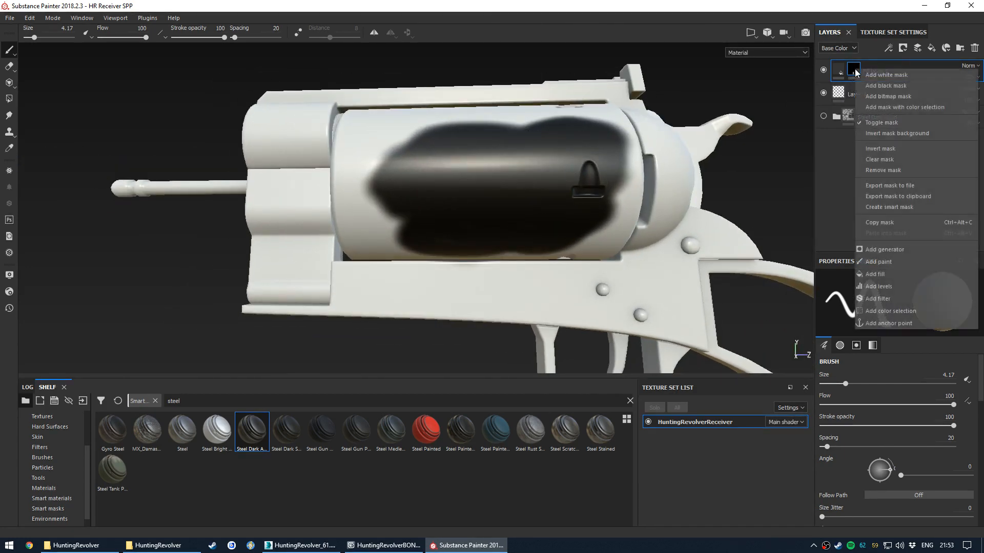
click(876, 86)
scroll(523, 167, down, 5)
alt+drag(529, 169, 424, 206)
scroll(425, 200, up, 3)
alt+drag(429, 164, 570, 182)
scroll(444, 116, up, 3)
scroll(456, 140, down, 1)
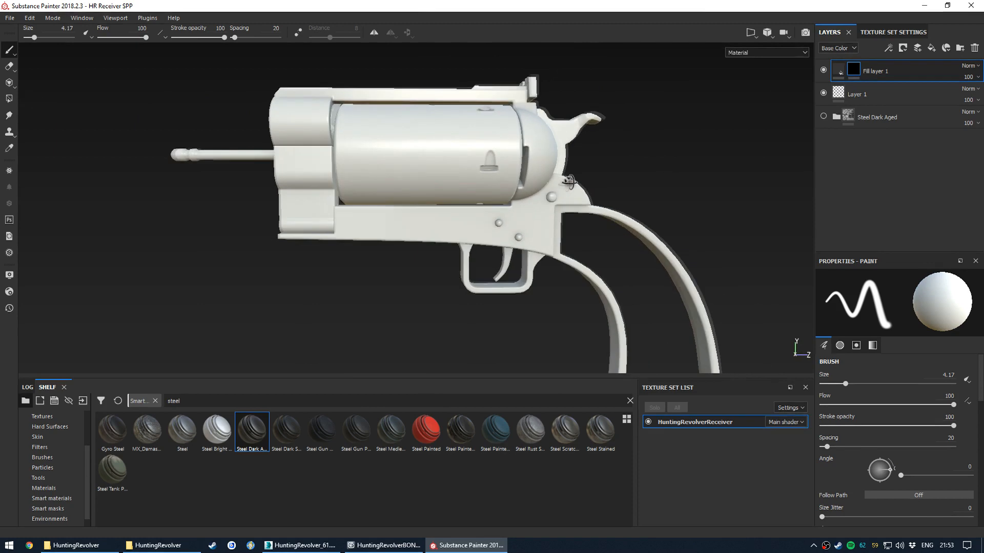
mouse_move(413, 172)
alt+mouse_down()
mouse_move(332, 249)
mouse_move(357, 244)
alt+mouse_up()
scroll(398, 262, up, 1)
alt+middle_drag(400, 266, 410, 255)
alt+drag(410, 255, 457, 241)
alt+middle_drag(427, 215, 469, 228)
alt+drag(469, 228, 436, 234)
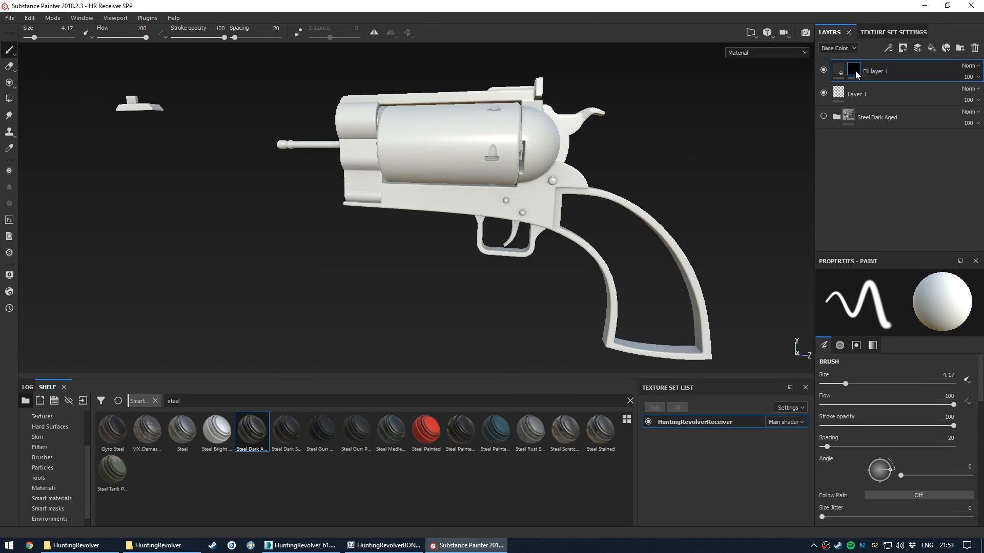
Add a Metal Edge Wear generator to Fill layer 1's black mask and check the wear on the model
click(889, 48)
click(886, 63)
click(878, 299)
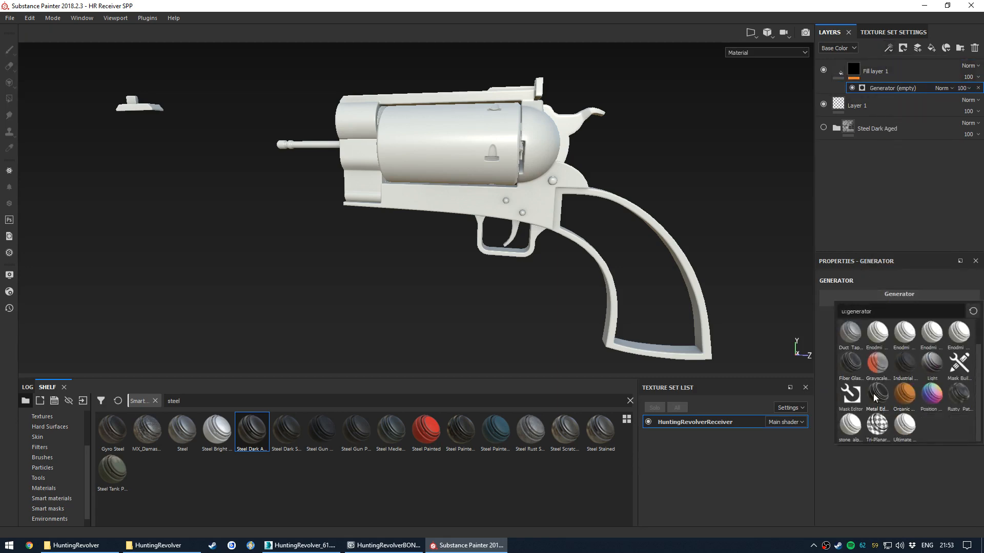
click(874, 399)
scroll(600, 205, up, 3)
alt+drag(599, 205, 218, 80)
alt+drag(503, 221, 495, 221)
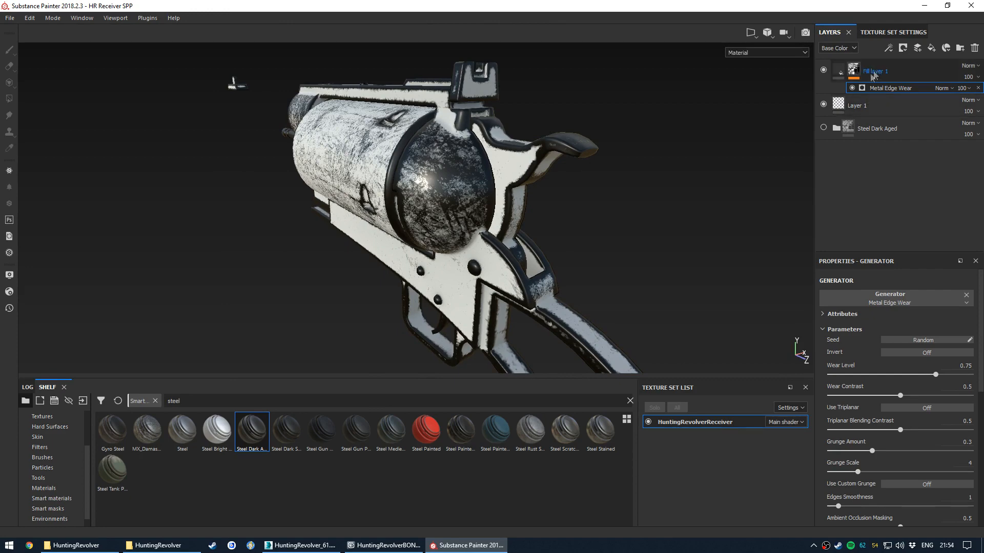
Display the mask, set the Metal Edge Wear generator's Wear Level to 0.63, and return to the material view
alt+click(853, 72)
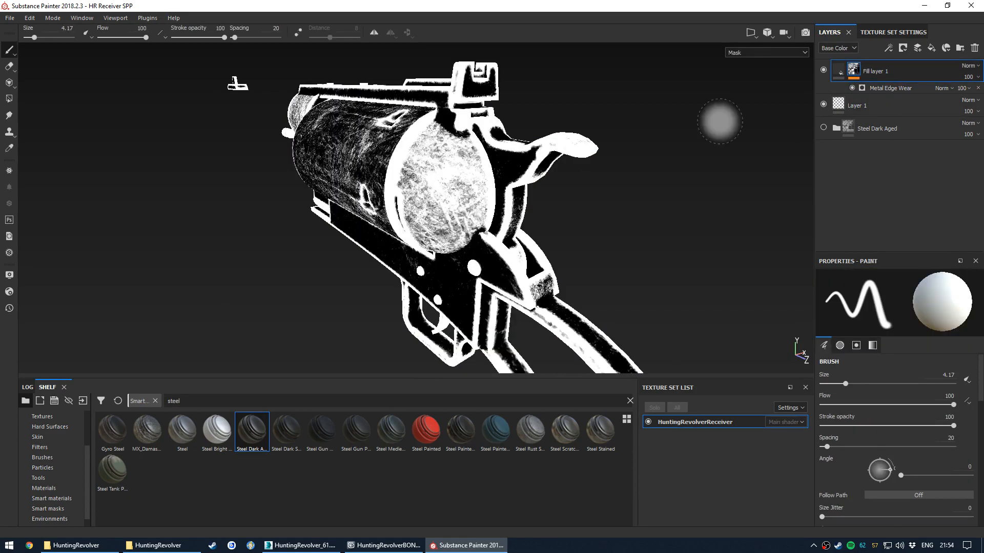
click(886, 90)
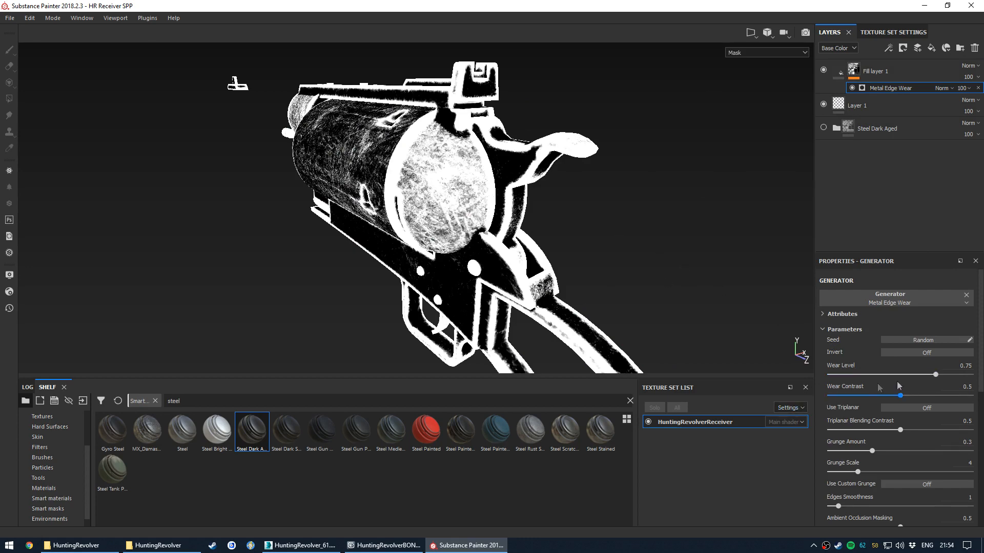
mouse_move(928, 378)
mouse_down()
mouse_move(880, 383)
mouse_move(930, 385)
mouse_move(902, 383)
mouse_move(919, 383)
mouse_up()
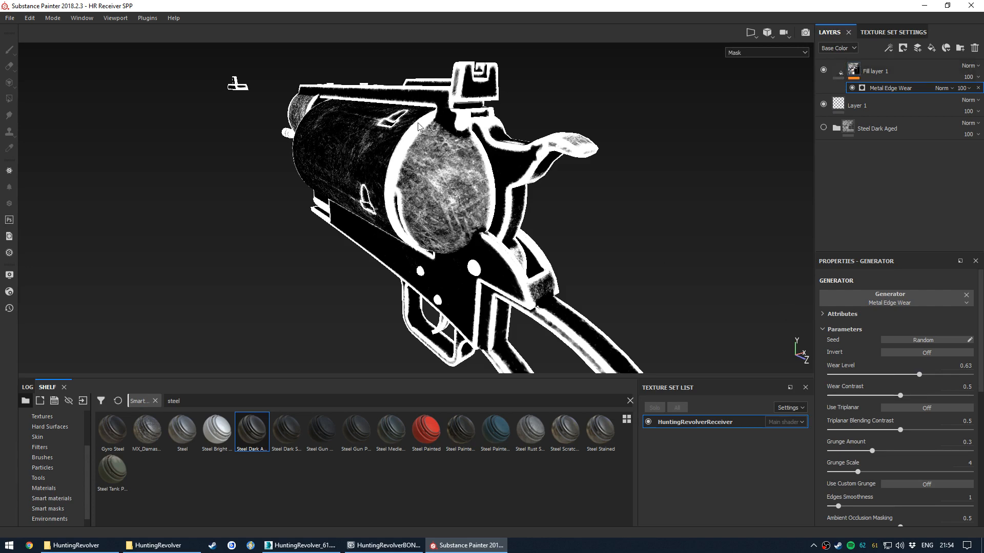
key(m)
mouse_move(499, 175)
alt+mouse_down()
mouse_move(493, 205)
mouse_move(553, 232)
mouse_move(450, 229)
mouse_move(466, 240)
alt+mouse_up()
scroll(461, 231, up, 2)
scroll(451, 229, down, 2)
Duplicate Fill layer 1 and remove the mask from the lower, original layer
click(855, 71)
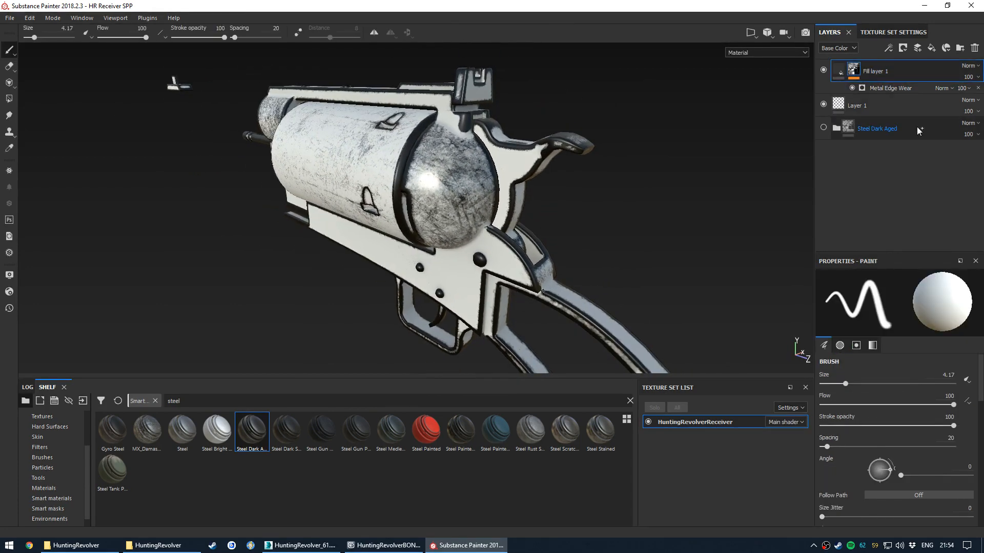
key(ctrl+d)
right_click(852, 103)
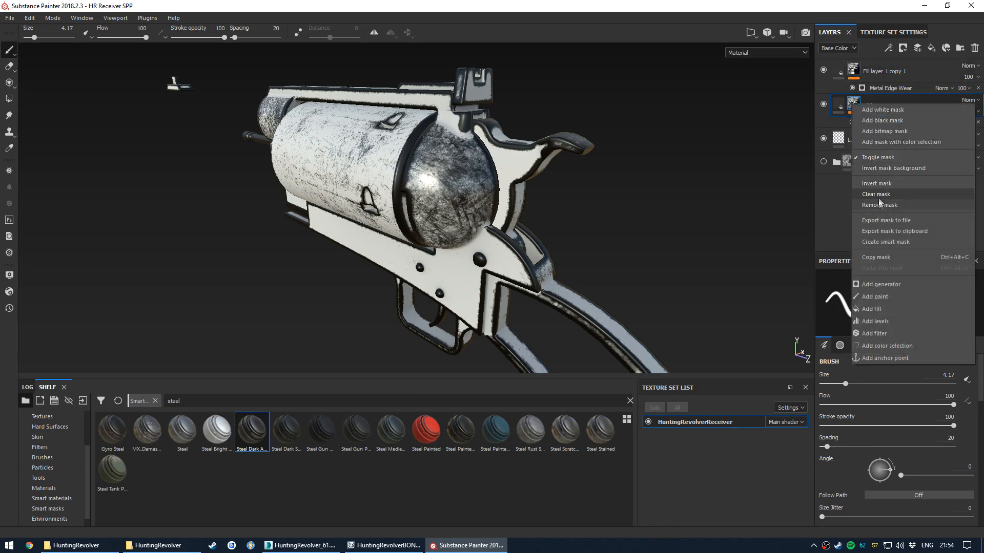
click(878, 205)
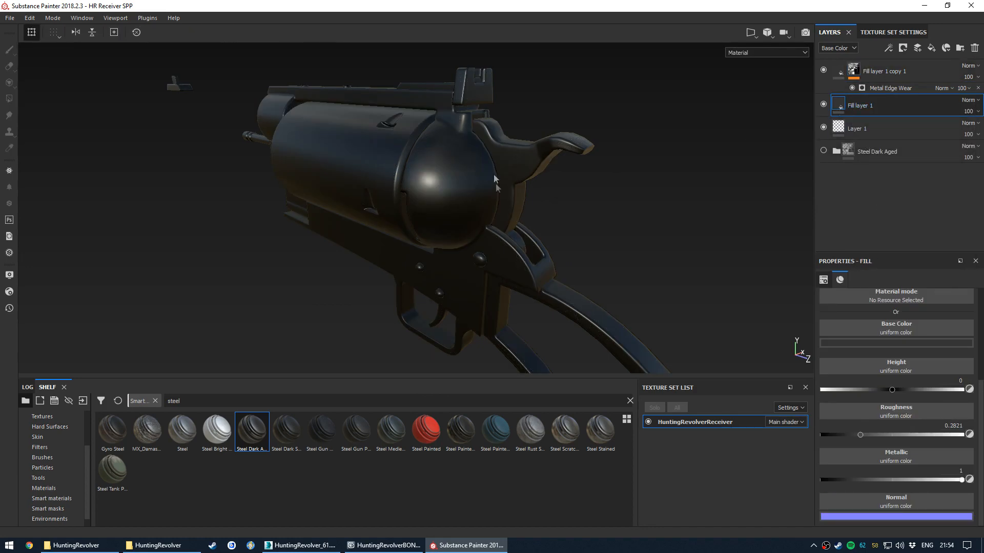
Set the base color of the upper, masked fill layer to a light grey and lower its roughness
click(885, 77)
click(838, 71)
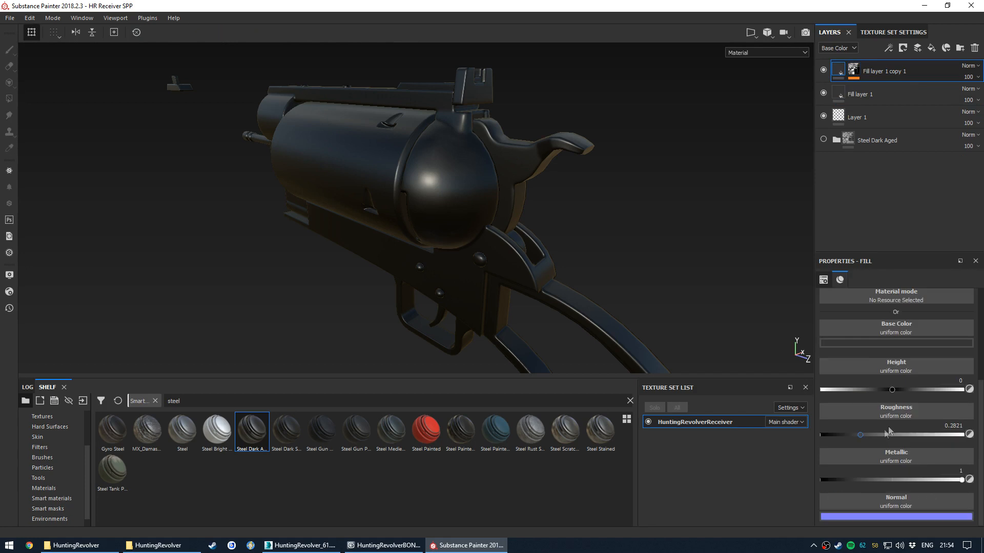
click(880, 343)
drag(835, 429, 829, 405)
click(859, 197)
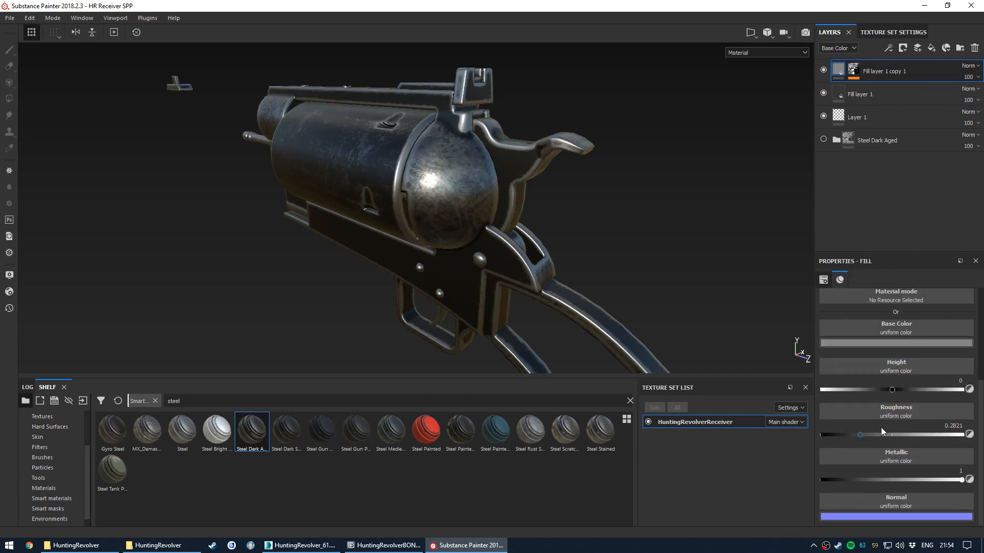
drag(869, 439, 846, 432)
Set Fill layer 1's roughness to 0.4607 and inspect the metal from several angles under rotated lighting
click(866, 95)
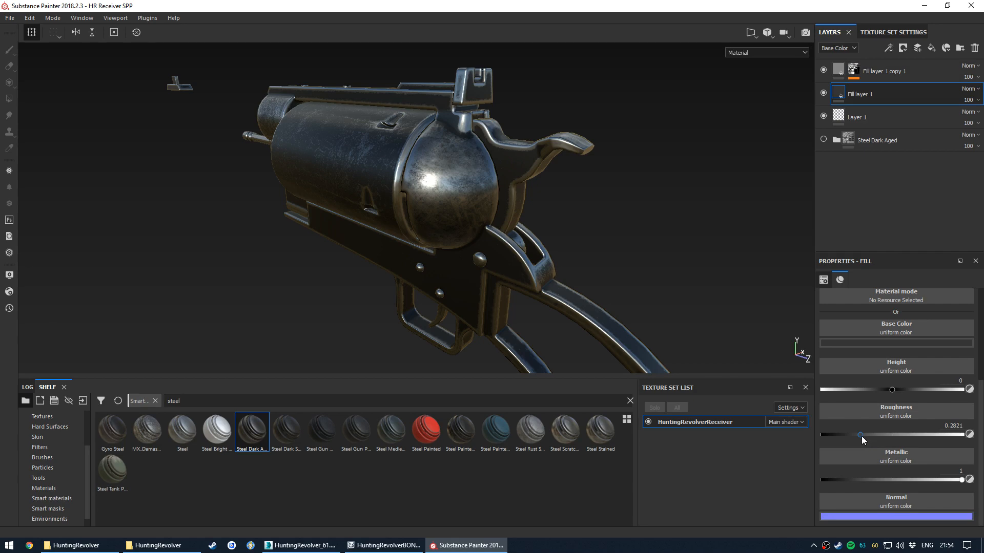
alt+drag(614, 256, 477, 285)
scroll(525, 242, up, 3)
shift+right_drag(478, 285, 484, 289)
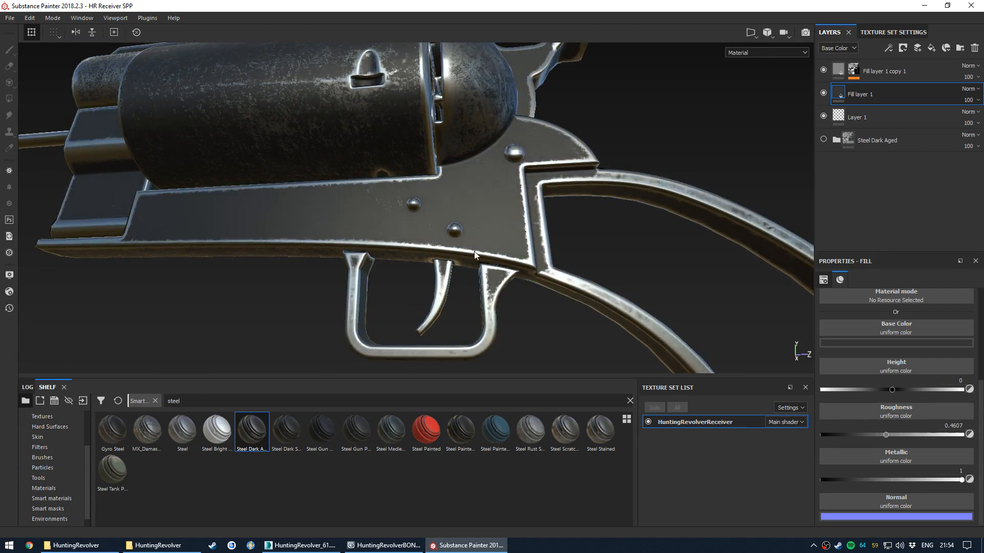
scroll(474, 254, down, 3)
alt+drag(467, 201, 488, 254)
shift+right_drag(488, 255, 496, 257)
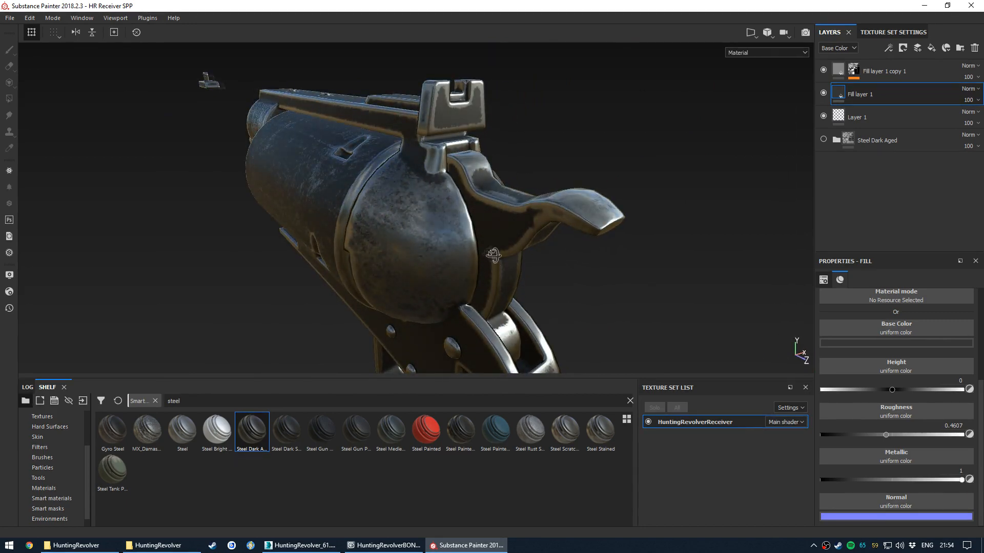
Open the Metal Edge Wear generator on Fill layer 1 copy 1 and inspect the receiver's side under adjusted lighting
alt+drag(496, 256, 491, 239)
click(856, 71)
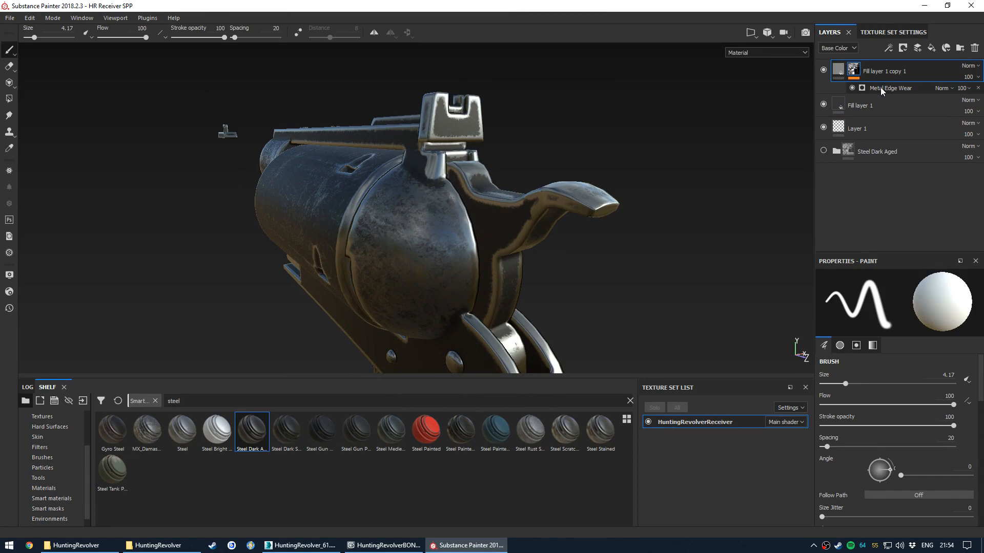
click(881, 91)
alt+right_drag(573, 218, 404, 286)
alt+drag(403, 285, 584, 270)
shift+right_drag(585, 271, 605, 272)
alt+middle_drag(604, 272, 452, 236)
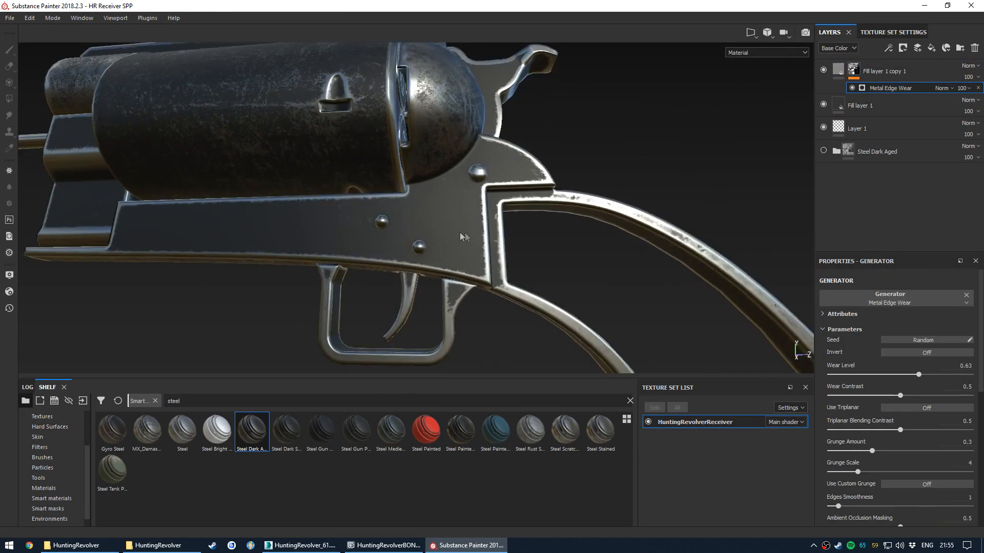
alt+drag(452, 233, 410, 231)
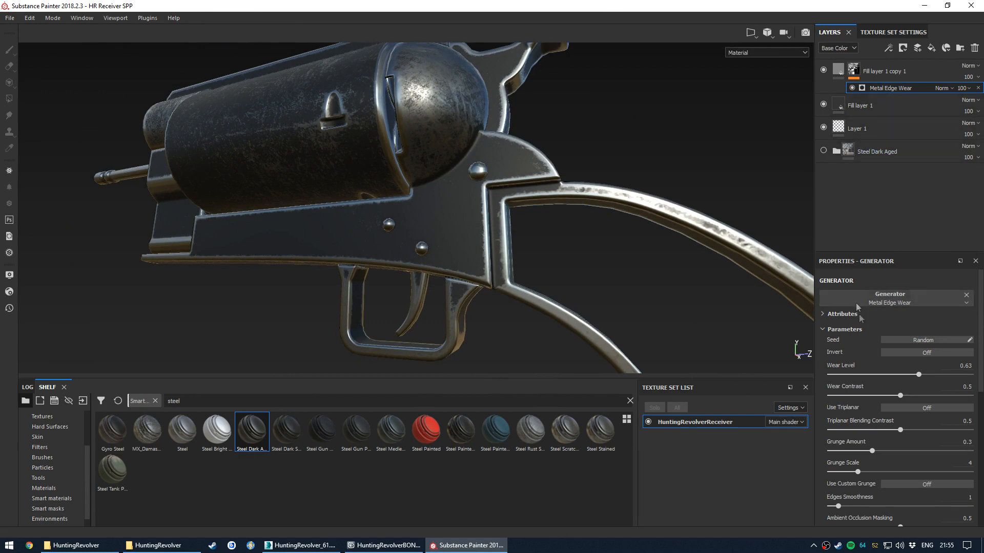
Try lower and higher Wear Level values on the Metal Edge Wear generator and settle on 0.68
mouse_move(920, 375)
mouse_down()
mouse_move(910, 377)
mouse_move(932, 380)
mouse_move(920, 381)
mouse_up()
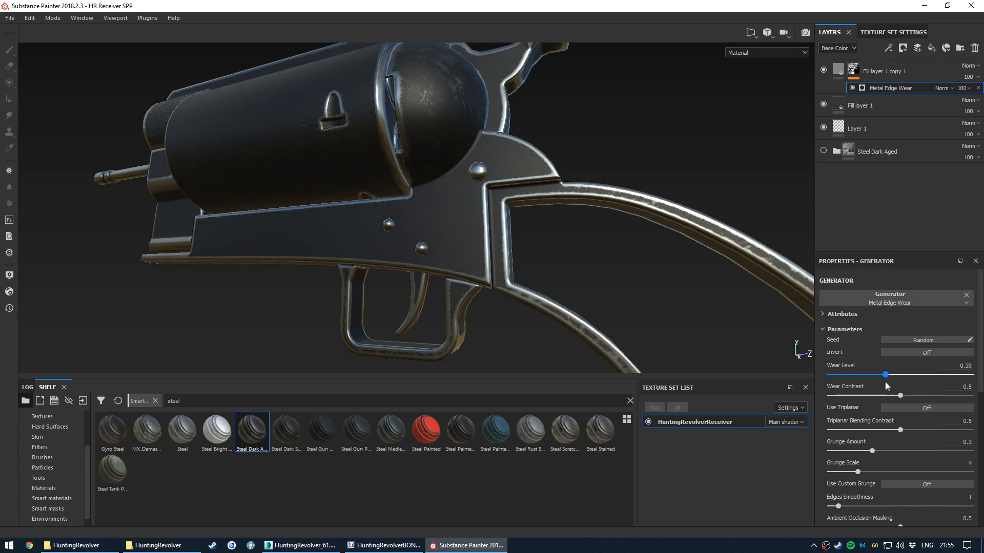
drag(915, 388, 925, 388)
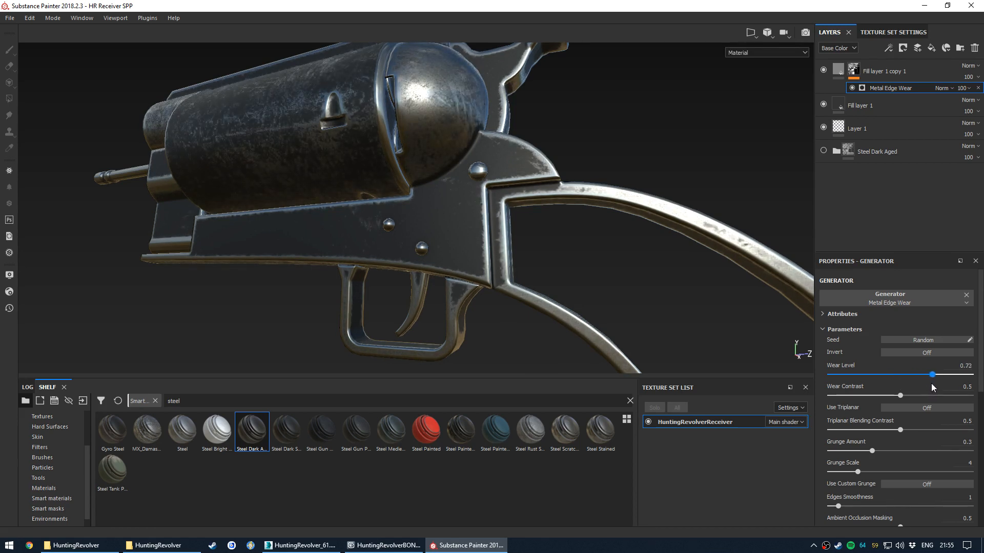
drag(919, 388, 927, 387)
scroll(441, 189, down, 2)
alt+drag(432, 188, 434, 231)
scroll(433, 172, up, 3)
mouse_move(928, 378)
mouse_down()
mouse_move(905, 378)
mouse_move(941, 378)
mouse_up()
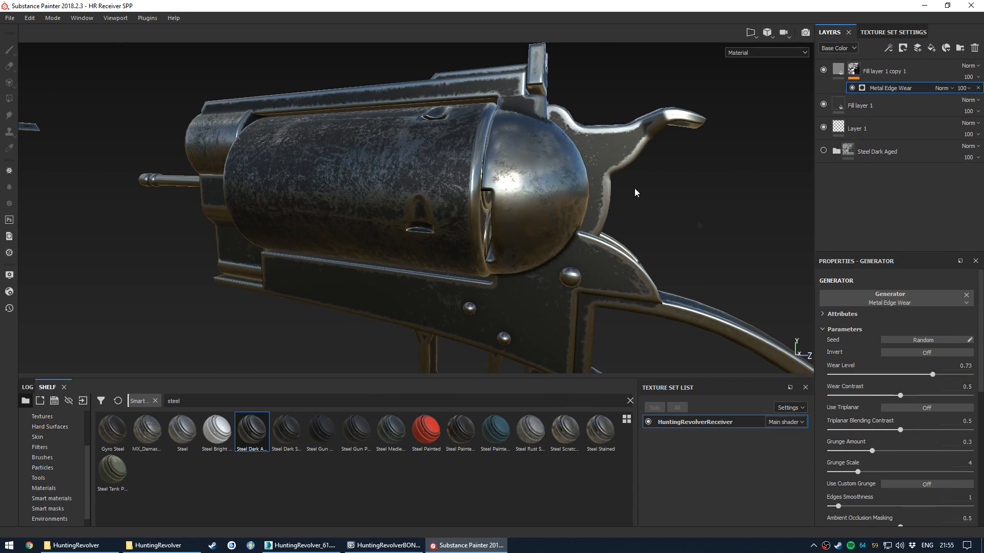
drag(932, 376, 924, 374)
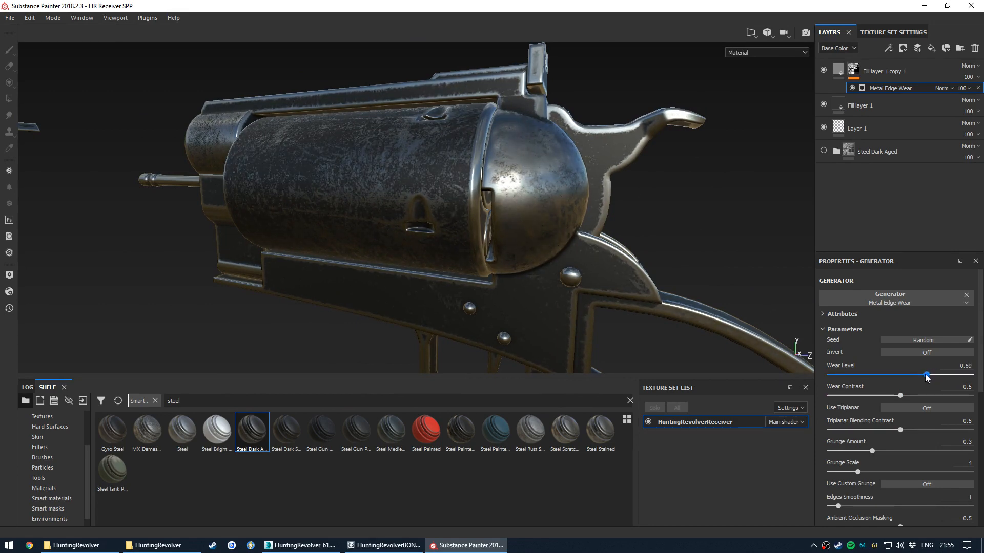
Inspect the receiver in the base color and metallic channels from several angles, and return to the material view
key(c)
click(759, 54)
scroll(759, 103, down, 5)
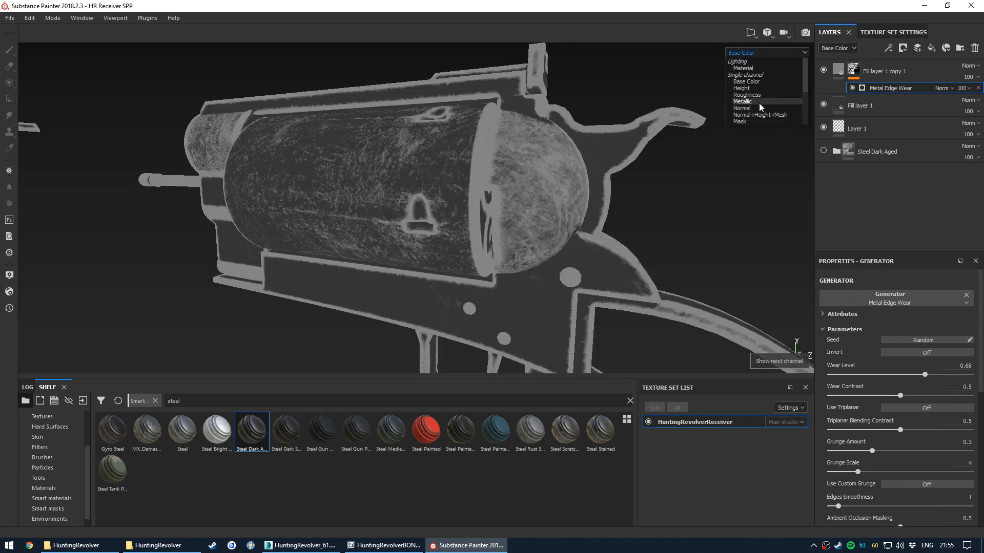
click(746, 103)
mouse_move(513, 259)
alt+mouse_down()
mouse_move(459, 257)
mouse_move(506, 252)
alt+mouse_up()
scroll(505, 253, down, 4)
alt+middle_drag(505, 253, 475, 194)
scroll(475, 194, up, 4)
alt+drag(477, 198, 450, 166)
alt+drag(514, 172, 404, 210)
key(m)
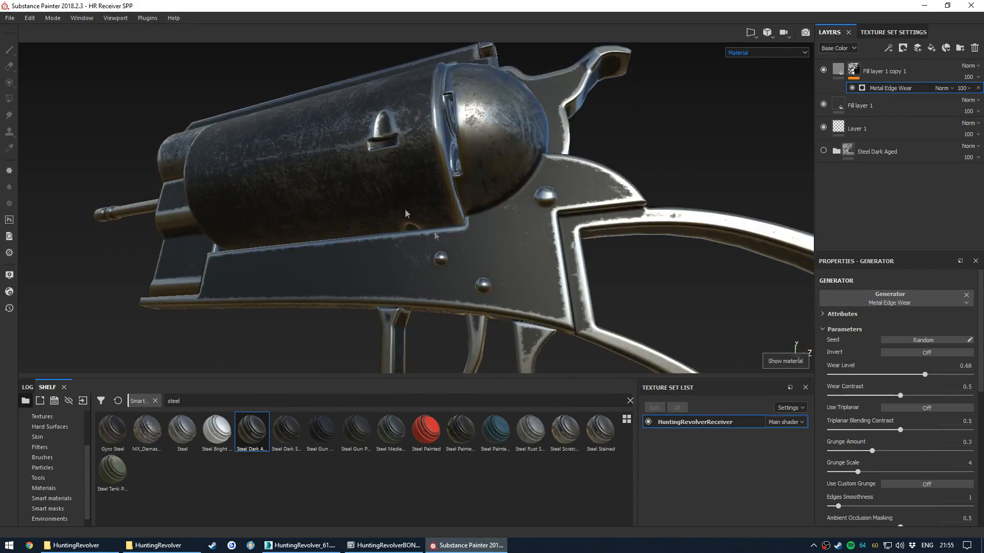
Set the Metal Edge Wear generator's Wear Level to 0.77 and its Wear Contrast to 0
alt+drag(514, 251, 523, 194)
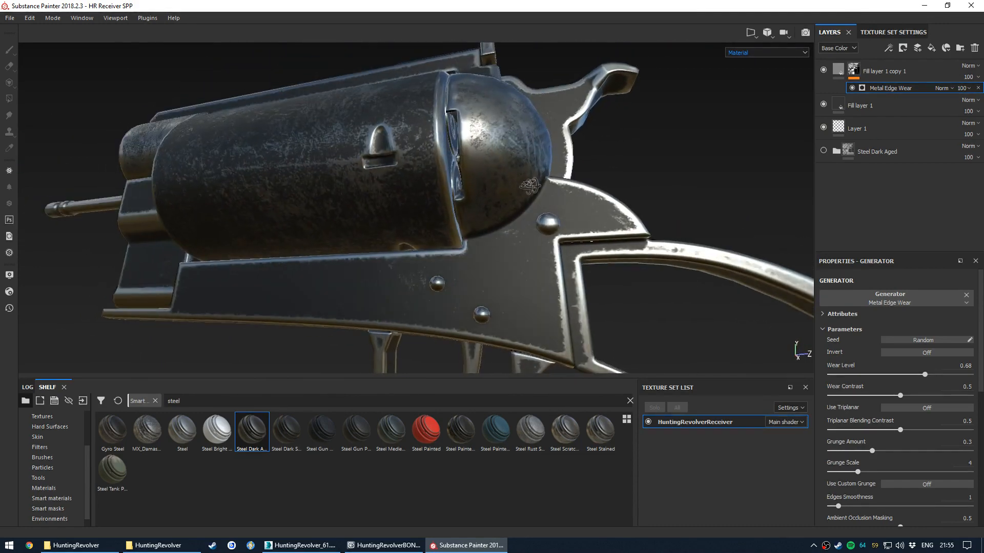
mouse_move(925, 376)
mouse_down()
mouse_move(907, 376)
mouse_move(934, 378)
mouse_up()
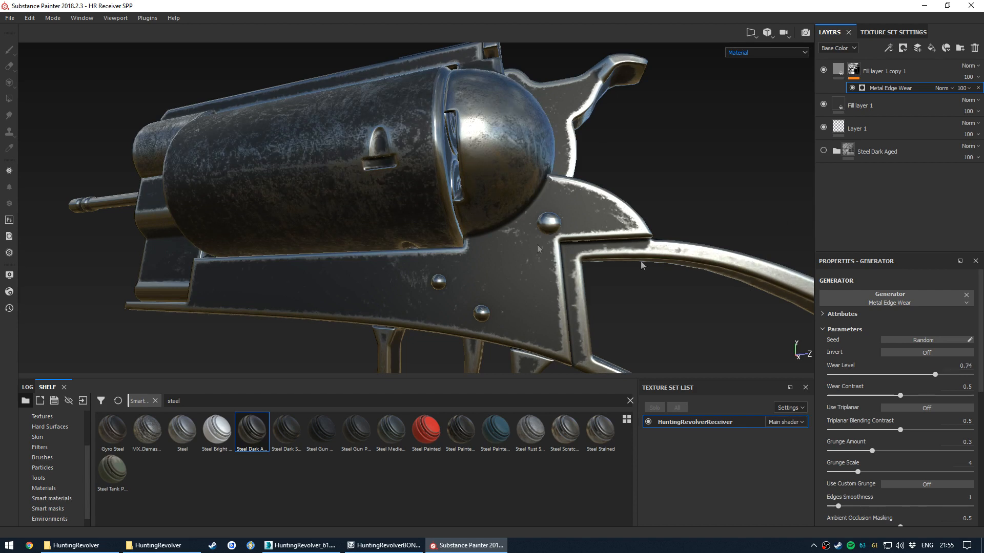
mouse_move(934, 376)
mouse_down()
mouse_move(942, 384)
mouse_move(933, 383)
mouse_up()
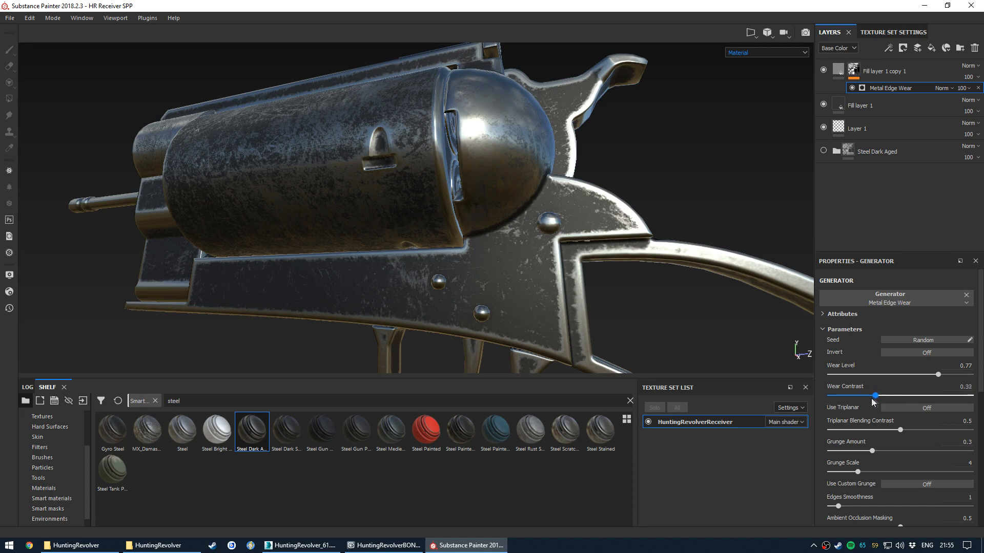
drag(855, 401, 846, 402)
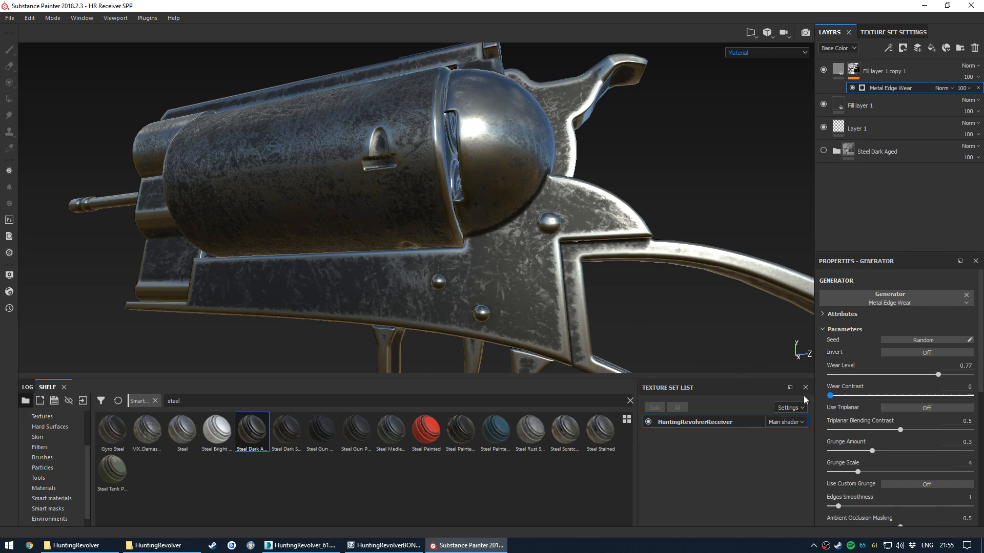
scroll(486, 285, up, 3)
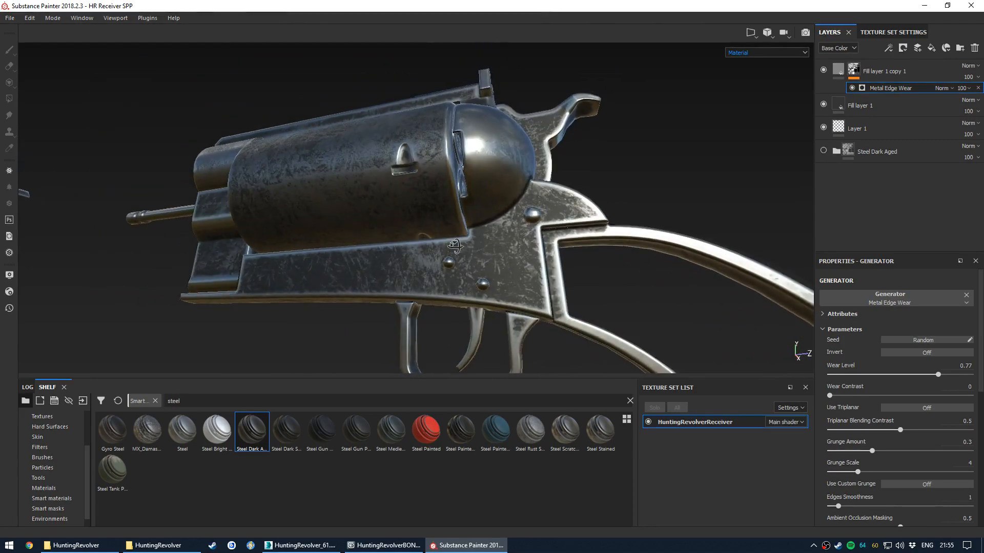
Display Fill layer 1 copy 1's mask, shrink the brush to 0.25, and examine the fine scratches on the side plate
alt+click(853, 69)
scroll(543, 277, up, 5)
alt+drag(544, 277, 546, 268)
ctrl+right_drag(547, 268, 549, 186)
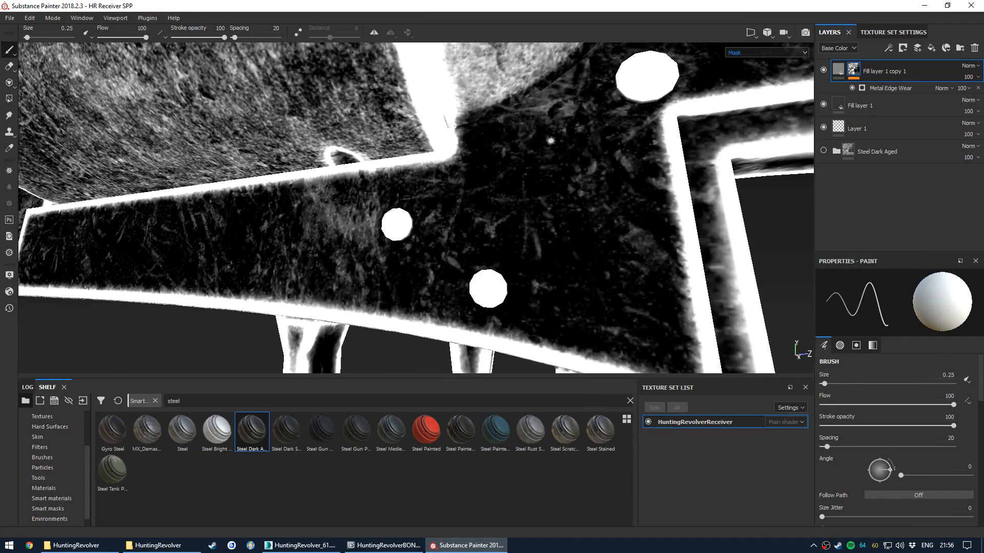
scroll(303, 237, down, 6)
alt+drag(400, 220, 484, 235)
scroll(492, 256, up, 4)
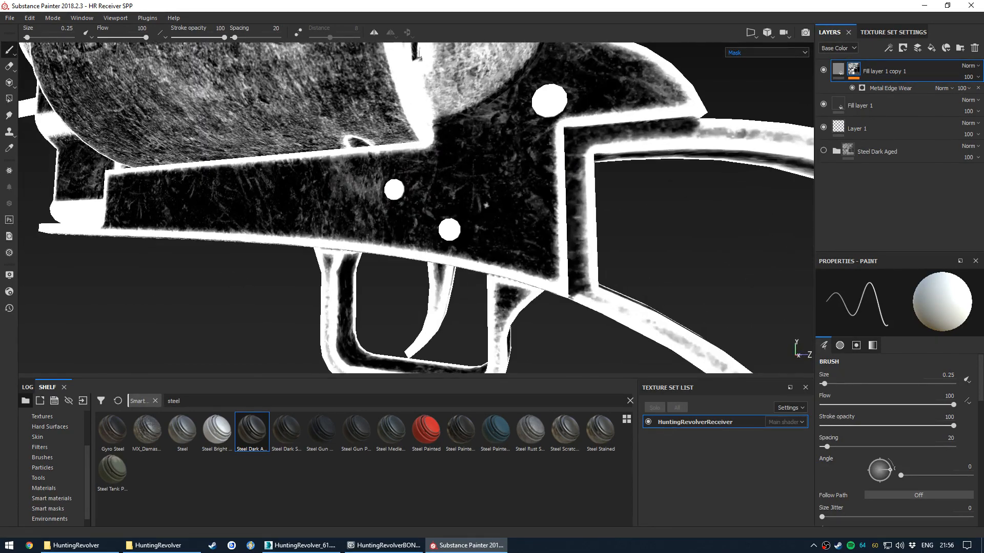
Raise the Metal Edge Wear generator's Wear Contrast to 1 and examine the mask over the whole receiver
click(865, 91)
drag(829, 396, 971, 395)
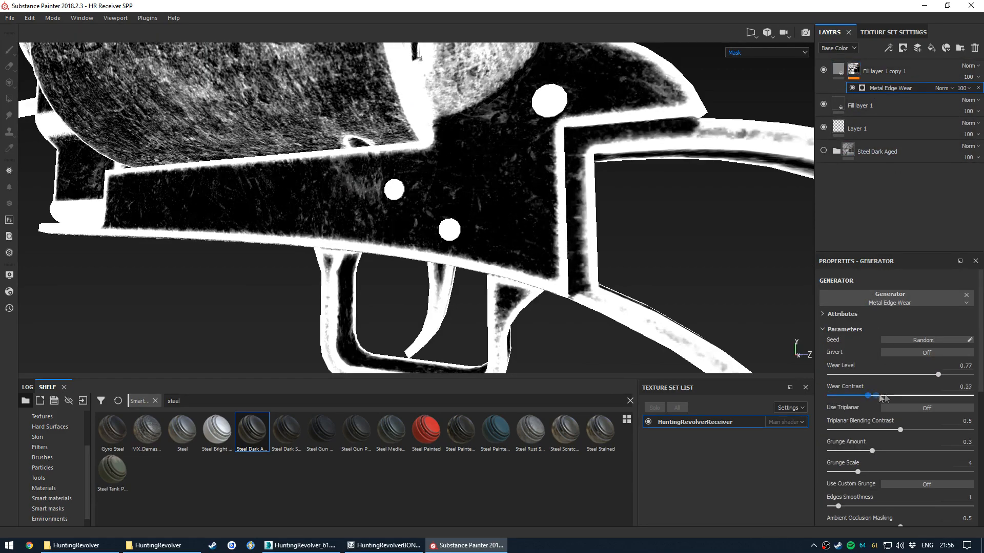
scroll(382, 188, down, 5)
alt+middle_drag(382, 189, 469, 235)
scroll(469, 234, up, 5)
mouse_move(520, 239)
alt+mouse_down()
mouse_move(443, 205)
mouse_move(508, 230)
alt+mouse_up()
alt+middle_drag(574, 279, 492, 218)
alt+drag(492, 217, 433, 227)
scroll(437, 215, down, 3)
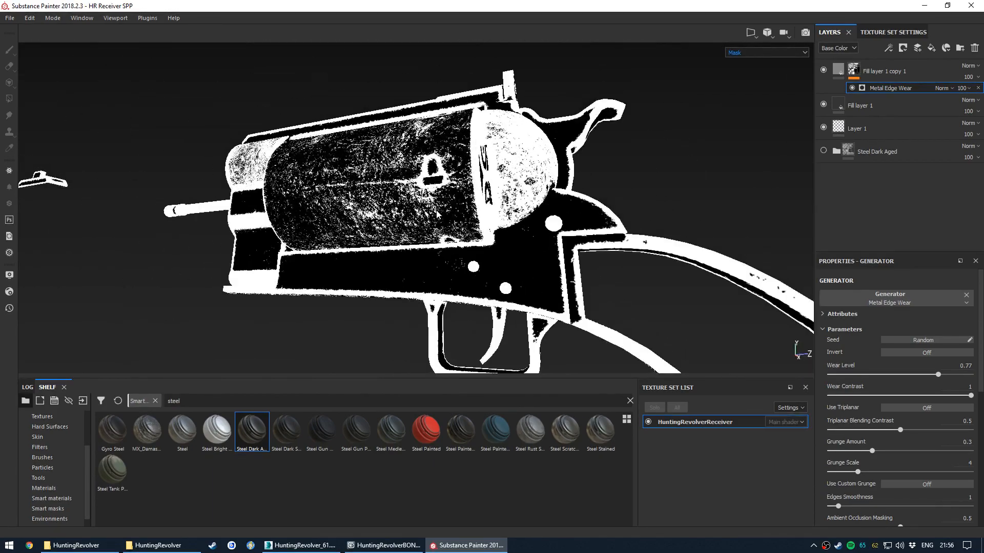
scroll(438, 215, up, 3)
Lower Wear Contrast to 0.44 and check the edge wear up close in the material view
drag(972, 396, 892, 397)
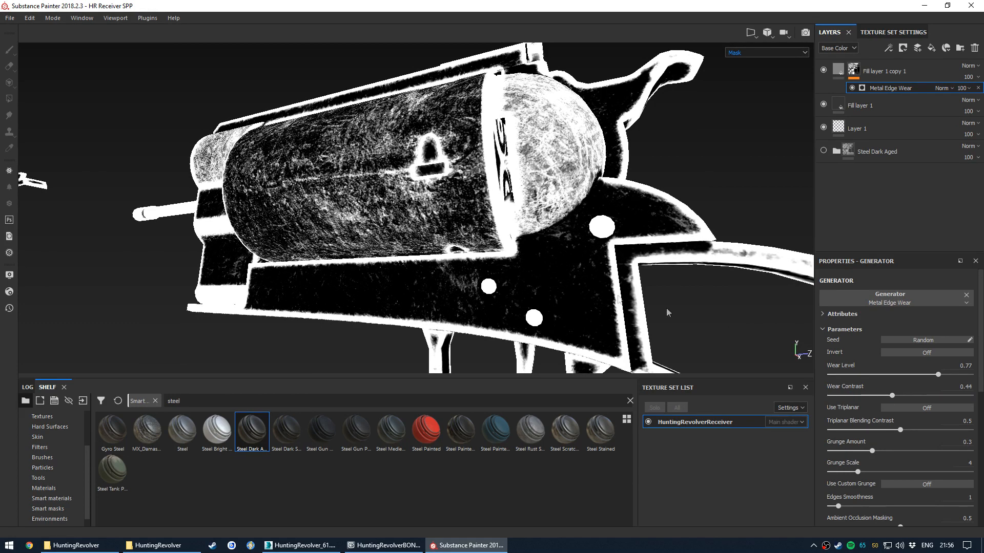
key(m)
alt+middle_drag(655, 310, 490, 251)
scroll(490, 250, up, 3)
alt+drag(490, 251, 526, 247)
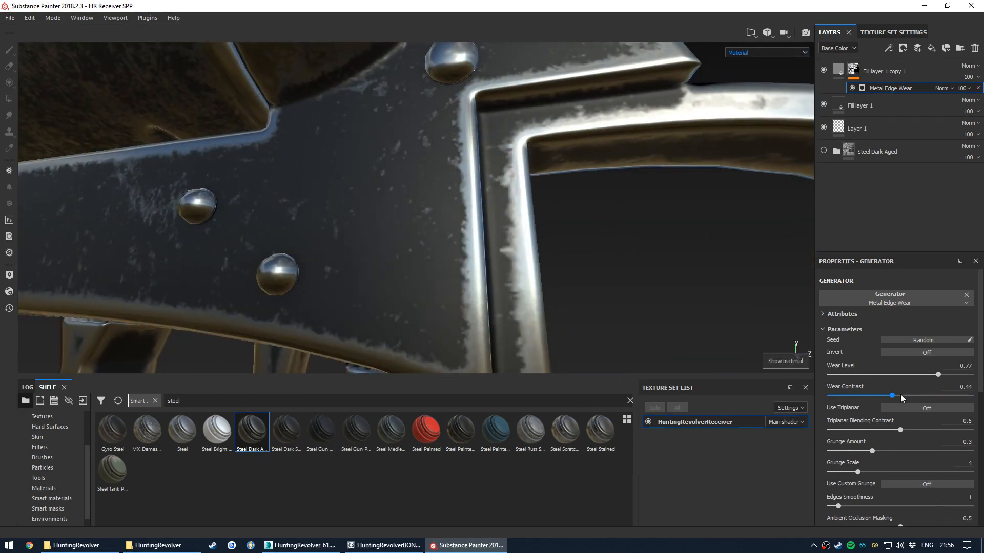
Compare Wear Contrast at 0 with higher values on the rendered metal and set it to 0.72
drag(893, 400, 819, 398)
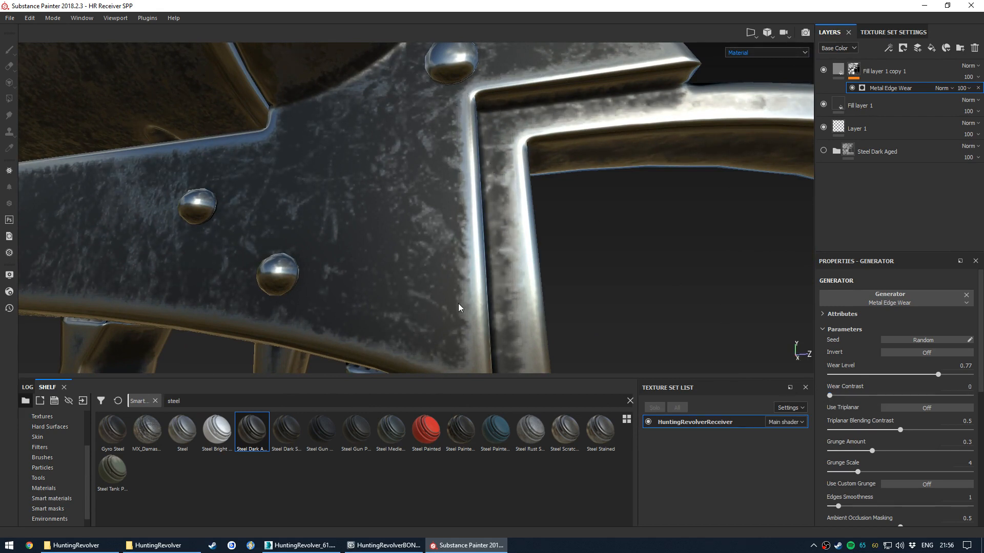
drag(834, 399, 931, 402)
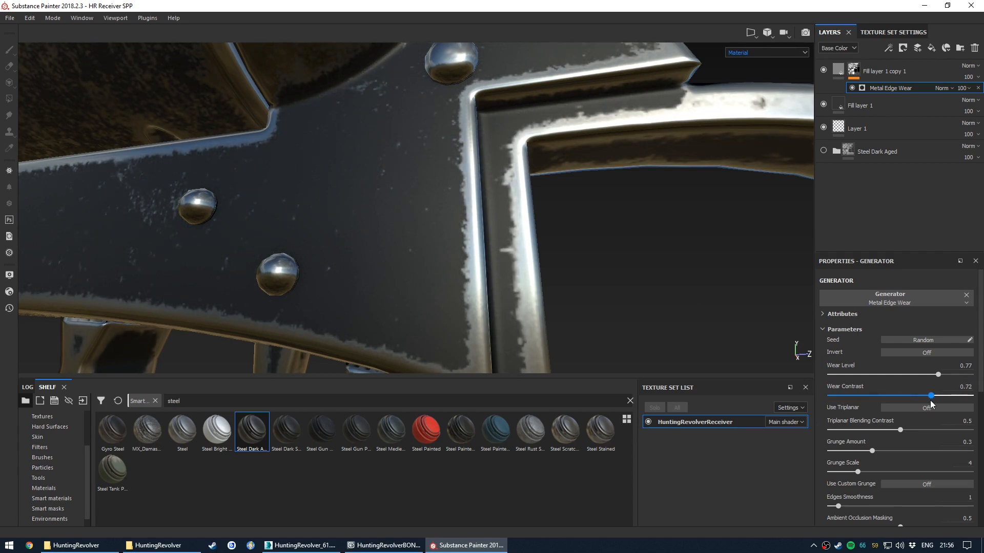
scroll(438, 223, down, 5)
scroll(438, 223, up, 5)
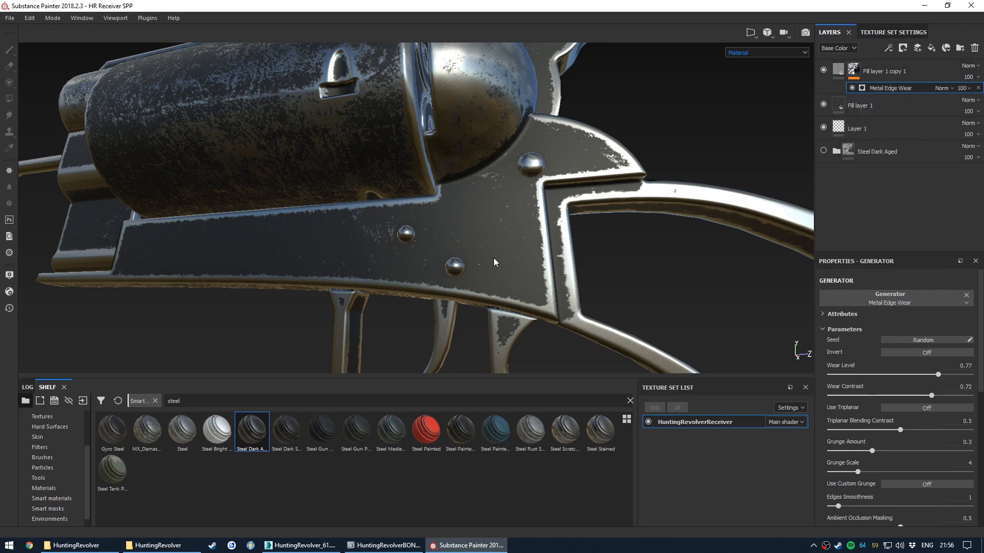
Add the MX_Damascus_Steel_ANCH smart material above Fill layer 1 copy 1
mouse_move(141, 449)
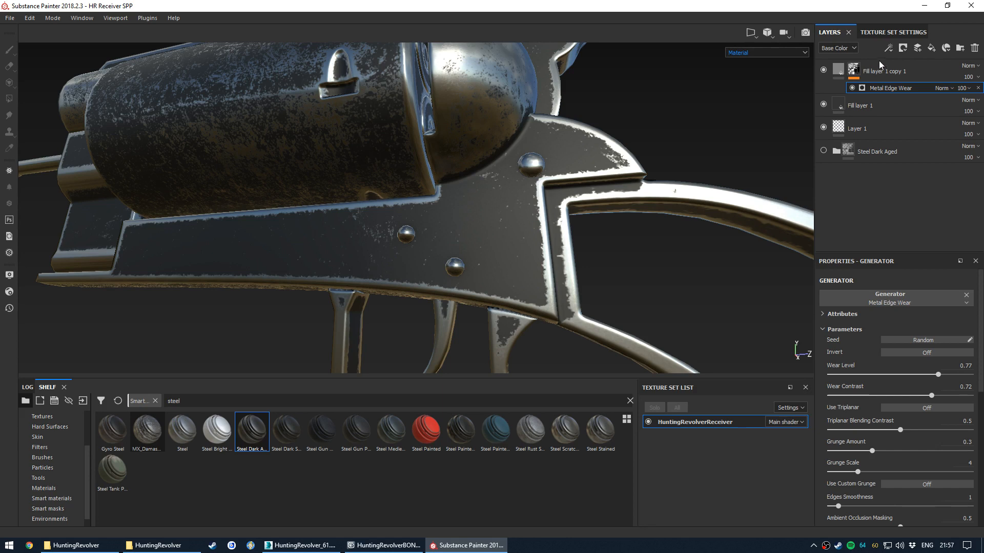
drag(147, 430, 906, 69)
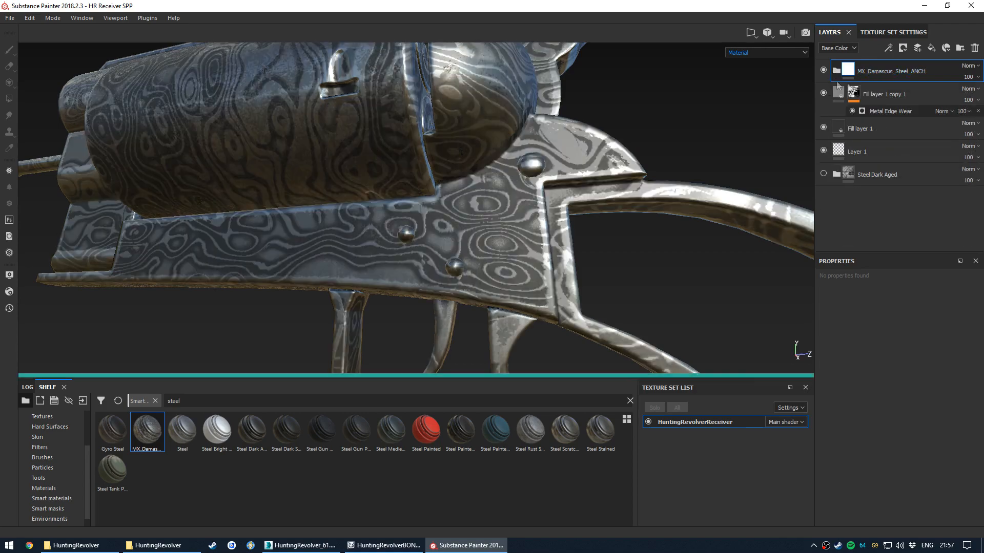
scroll(614, 169, down, 3)
alt+drag(614, 169, 620, 146)
Expand the Damascus steel folder, review the Extrude layer's fill settings, and display that layer's mask
click(836, 71)
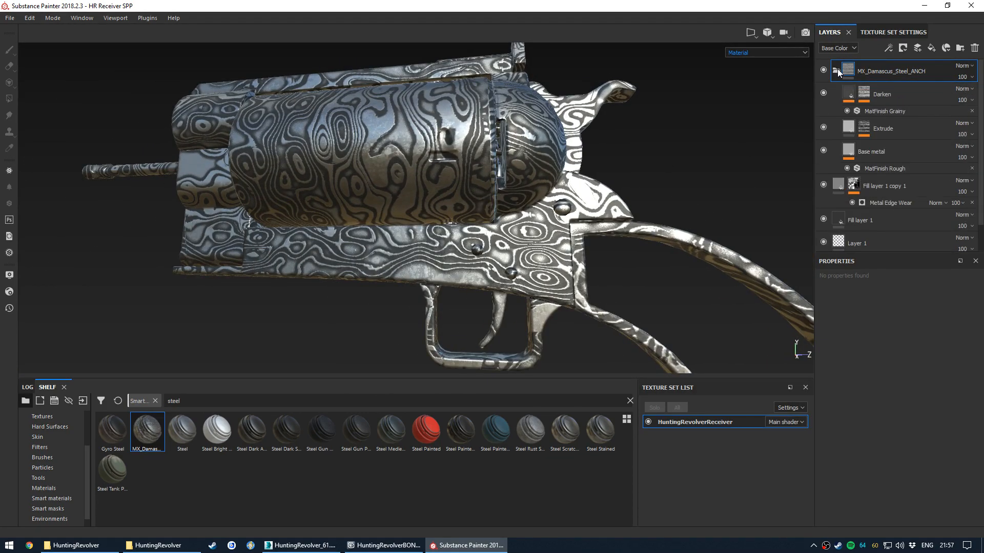
click(892, 151)
click(866, 128)
alt+click(864, 126)
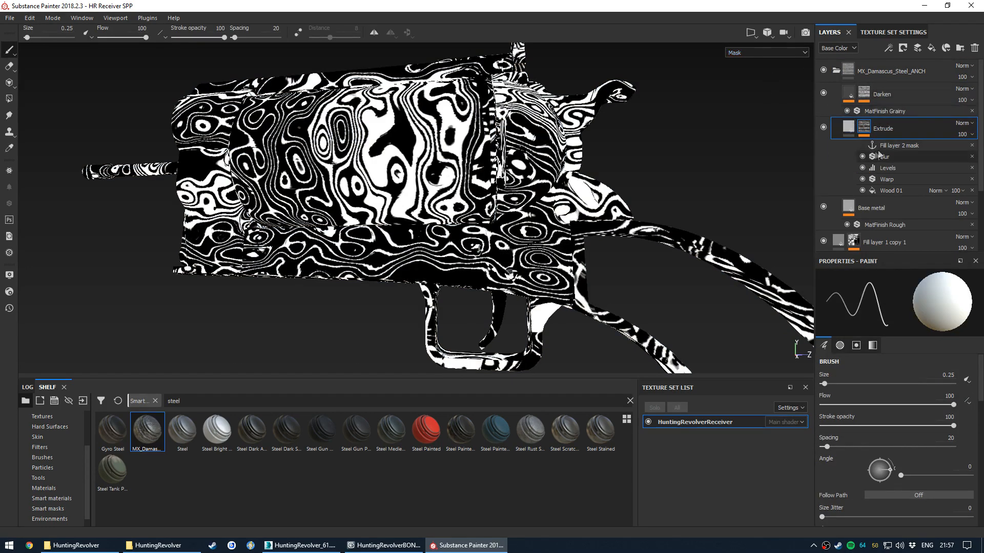
click(884, 131)
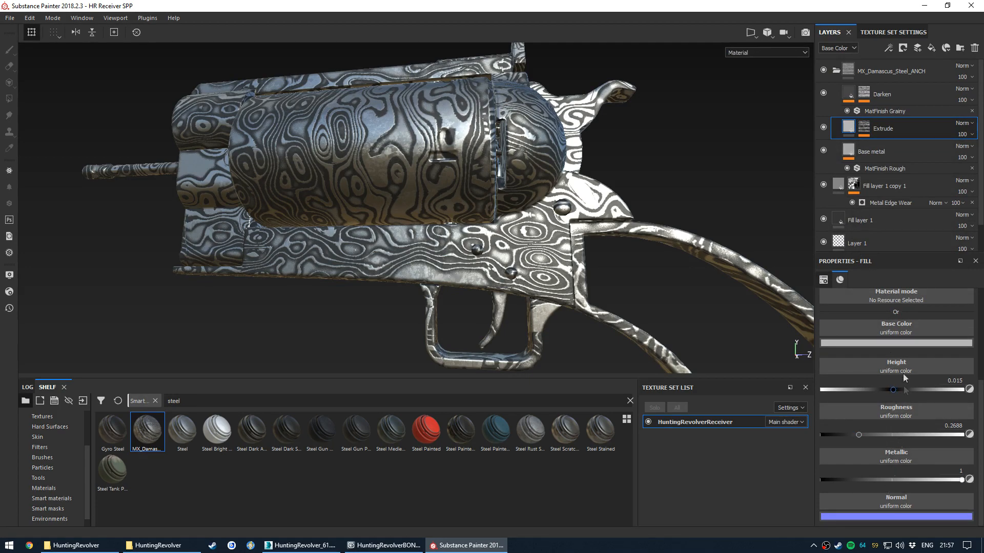
click(864, 128)
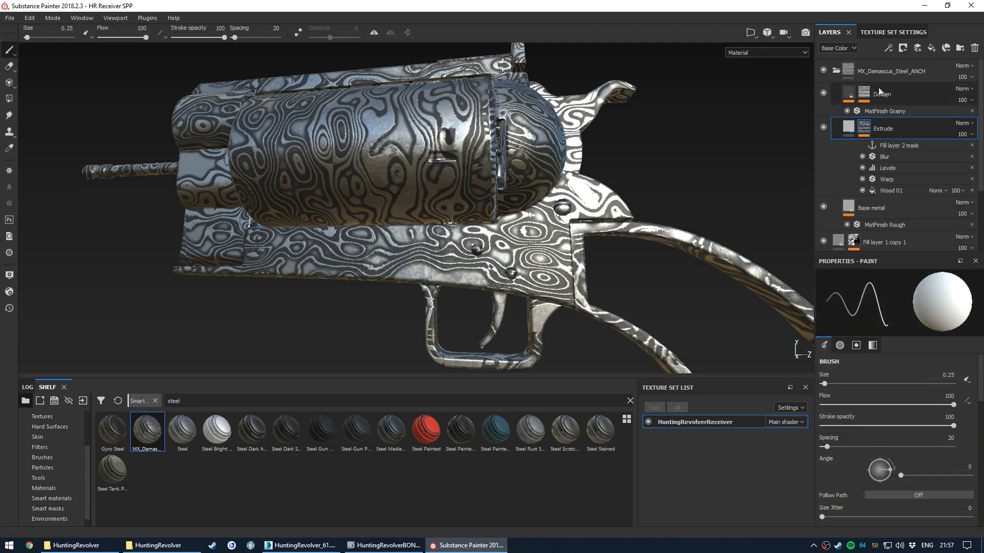
alt+click(866, 128)
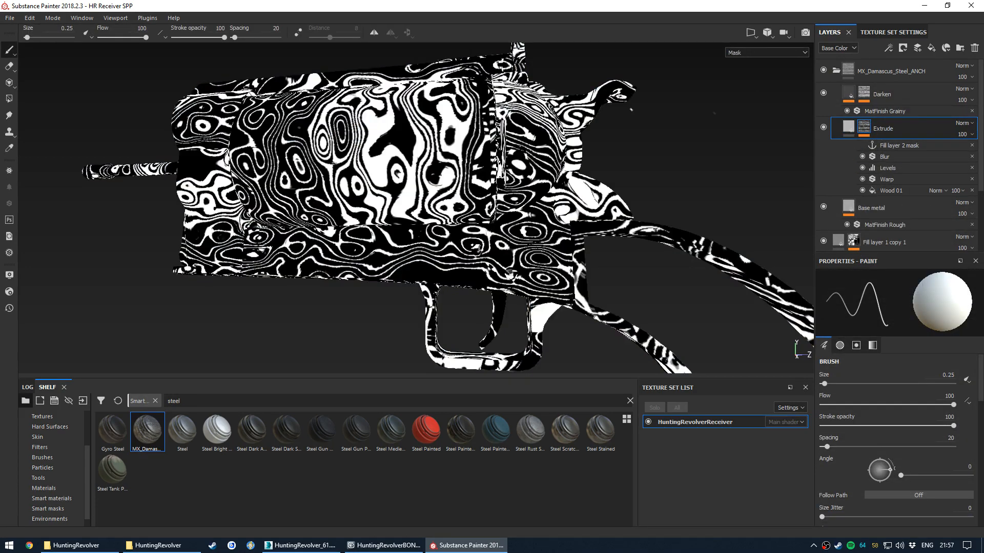
Select the Wood 01 fill in the Extrude mask and hide the Warp, Levels and Blur effects above it
click(900, 191)
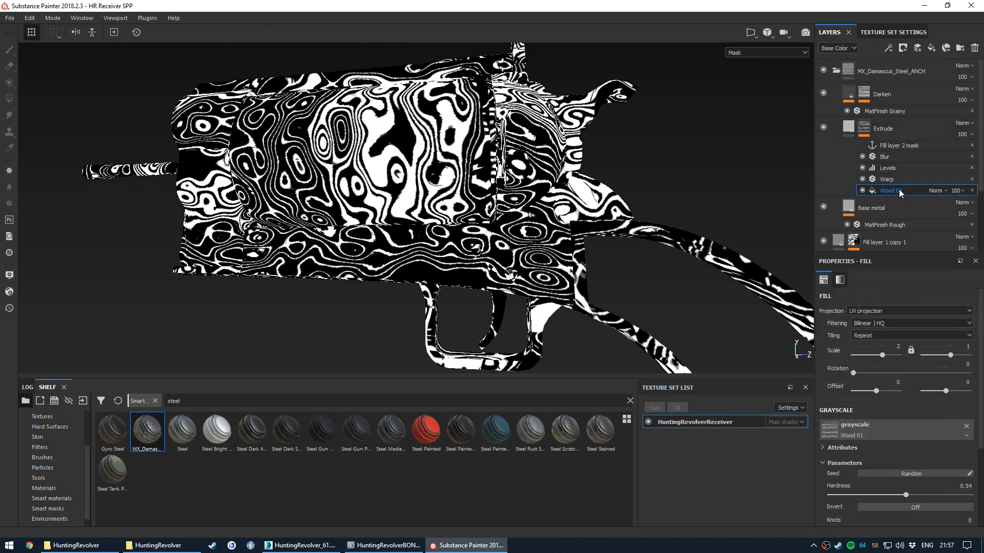
click(862, 179)
click(863, 168)
click(862, 156)
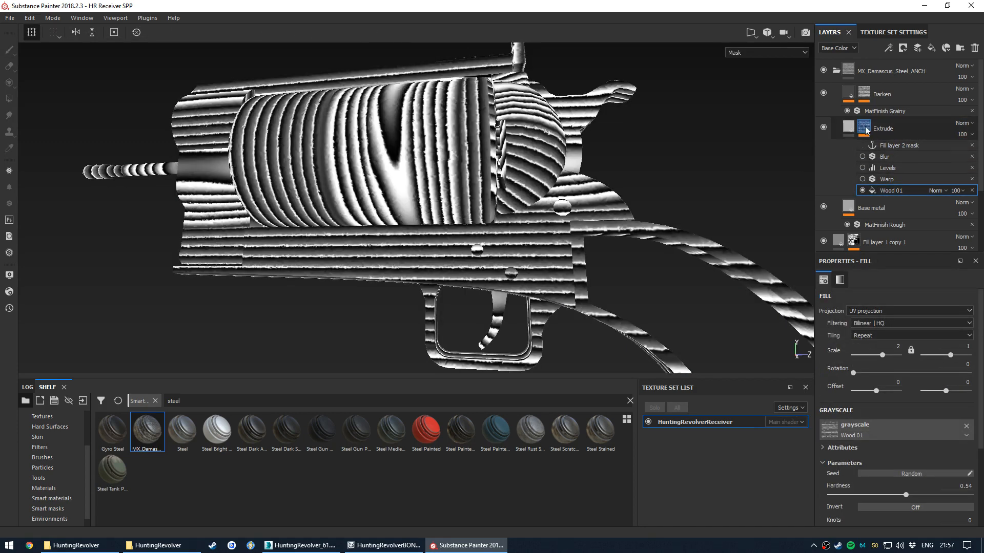
Show the Warp filter in the Extrude mask again and set its Intensity to 24.76
click(894, 180)
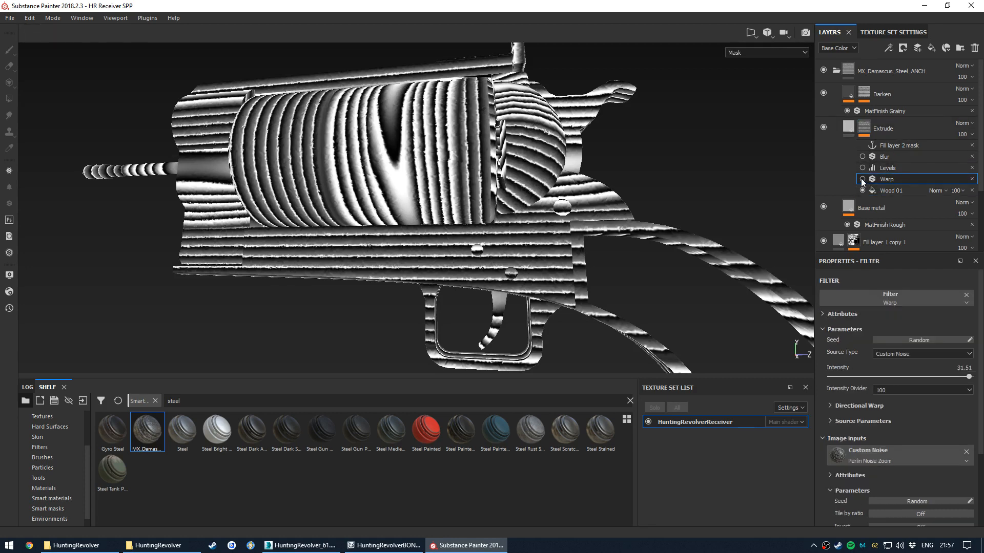
click(862, 179)
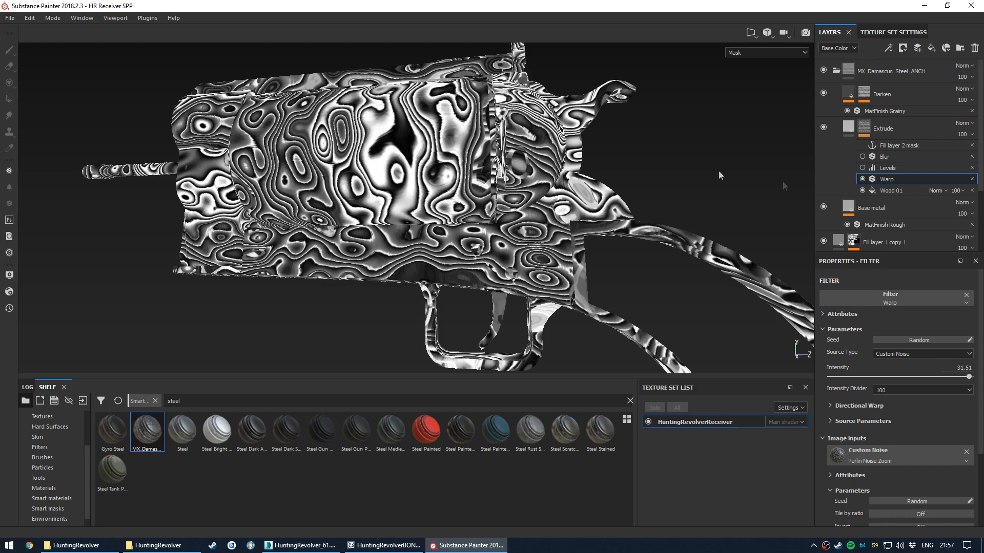
drag(969, 378, 938, 377)
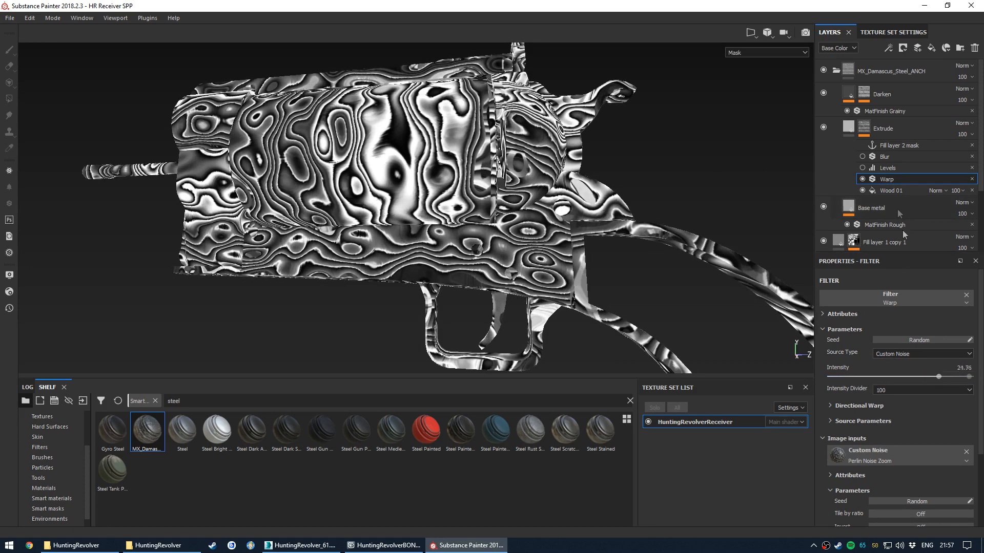
Show the Levels effect in the Extrude mask again and compare the mask with and without it
click(887, 193)
click(889, 49)
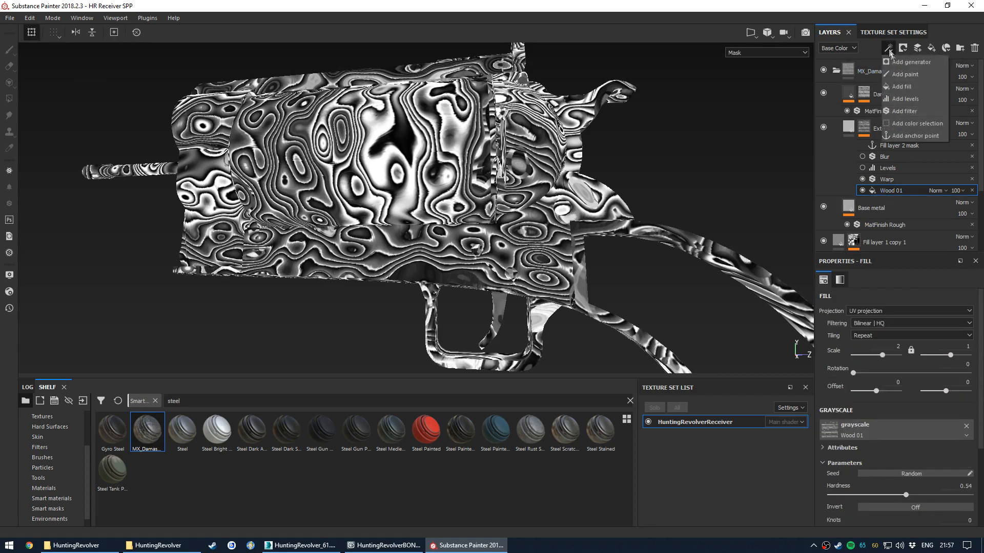
click(887, 181)
click(864, 170)
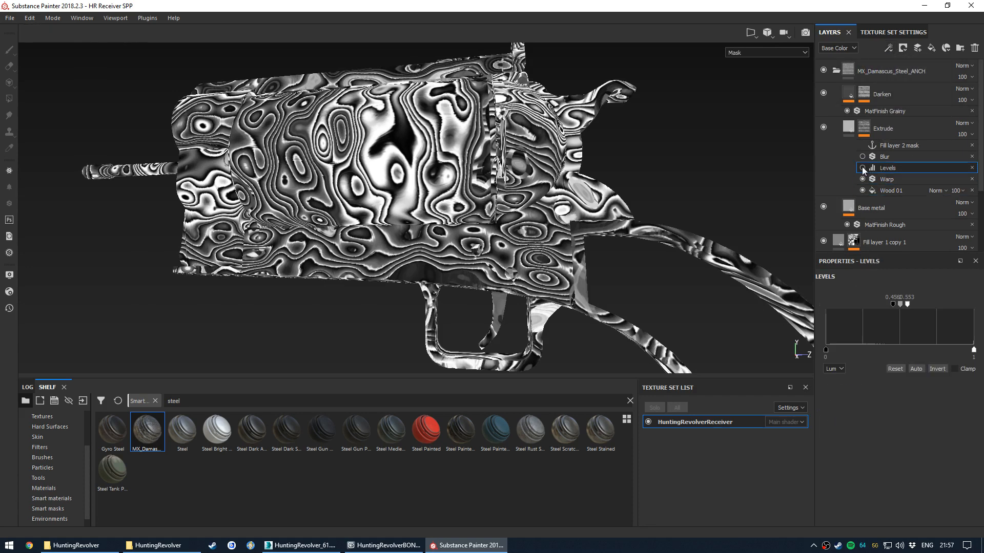
click(863, 169)
click(862, 168)
click(862, 169)
click(862, 169)
click(862, 168)
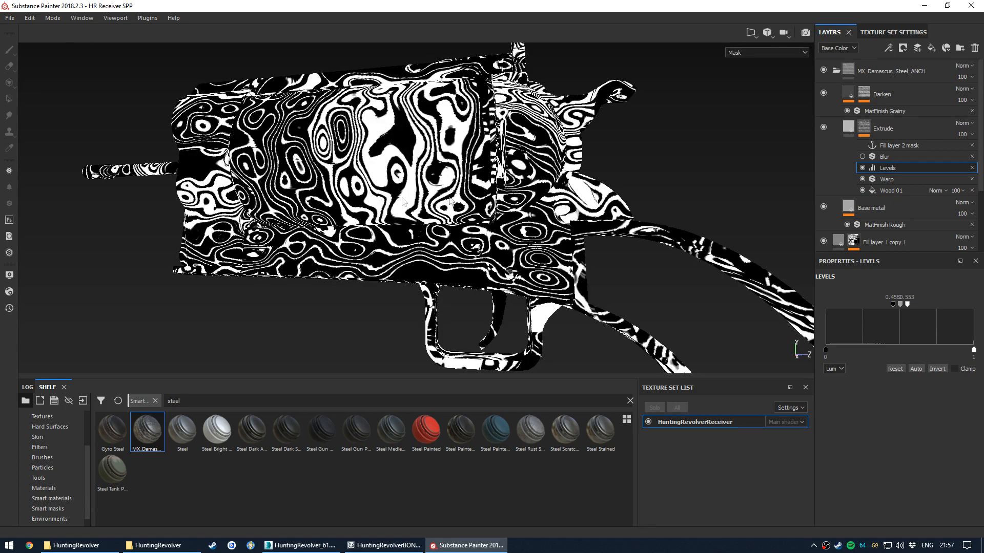
Show the Blur filter in the Extrude mask again and review the Fill layer 2 mask anchor point's references
click(889, 156)
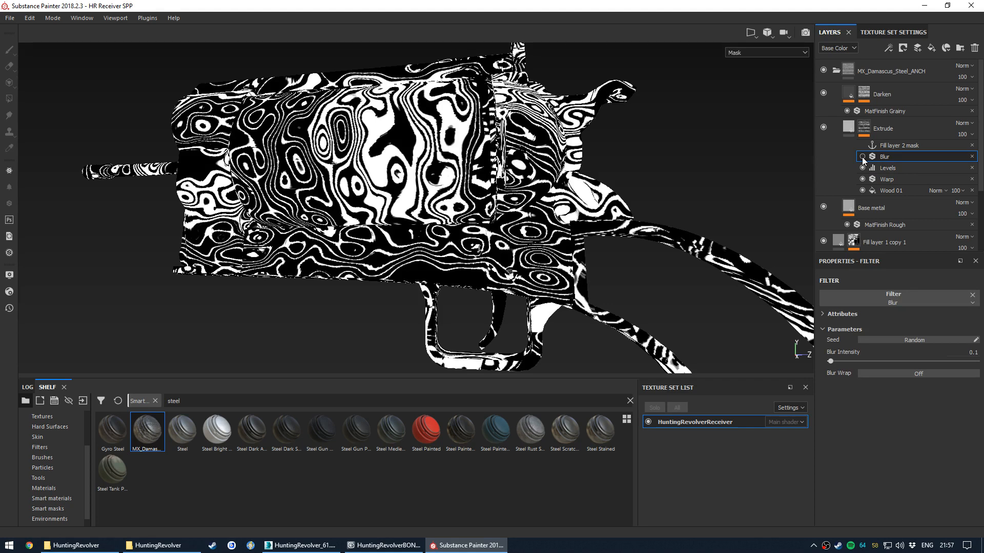
click(908, 147)
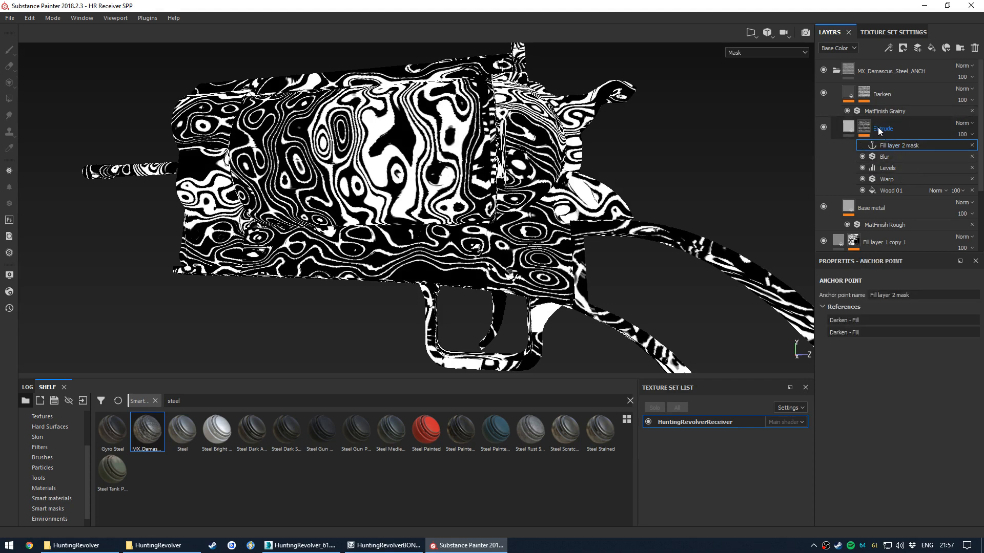
click(865, 128)
Select the Wood 01 fill in the Extrude mask and examine its UV projection across the UV islands in the 2D view
click(884, 191)
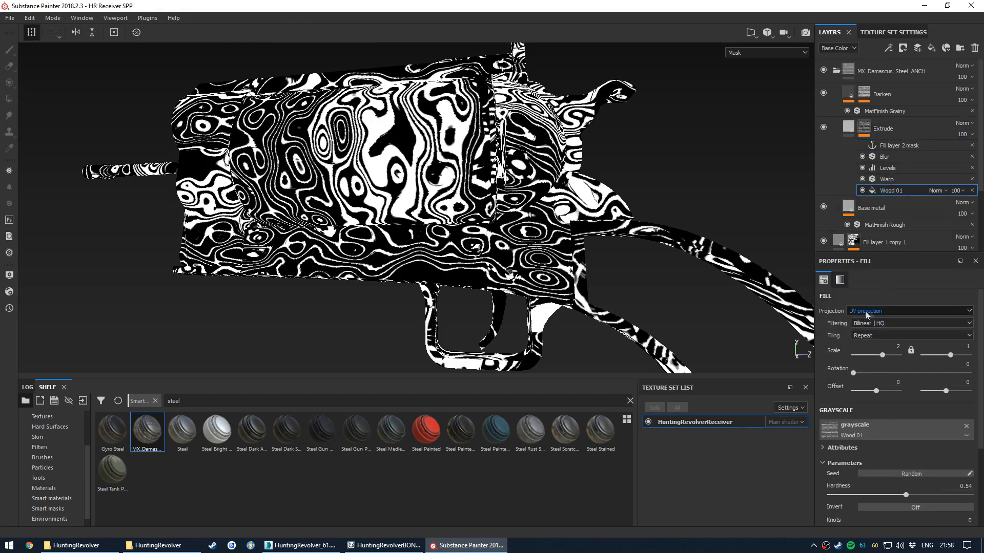
key(F3)
scroll(477, 204, up, 3)
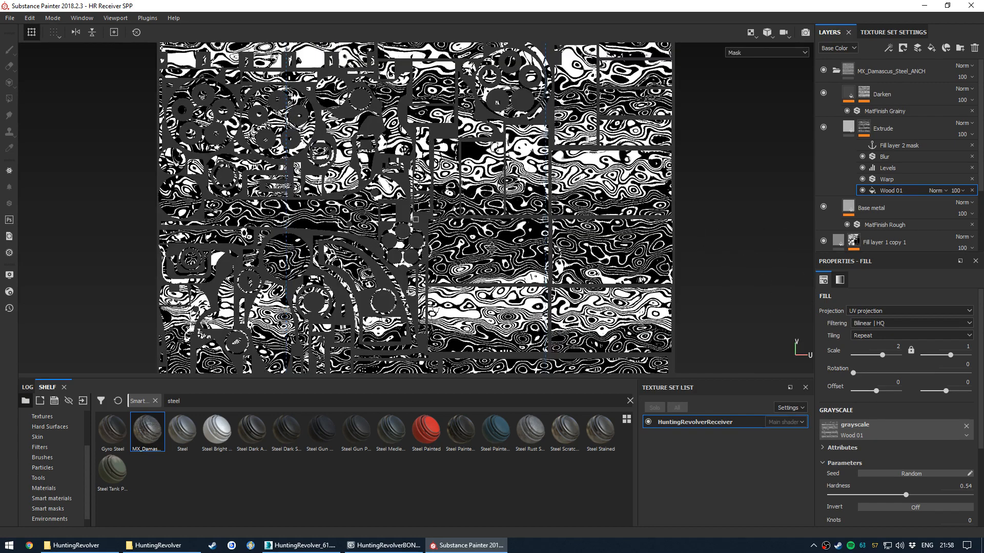
alt+middle_drag(492, 248, 488, 223)
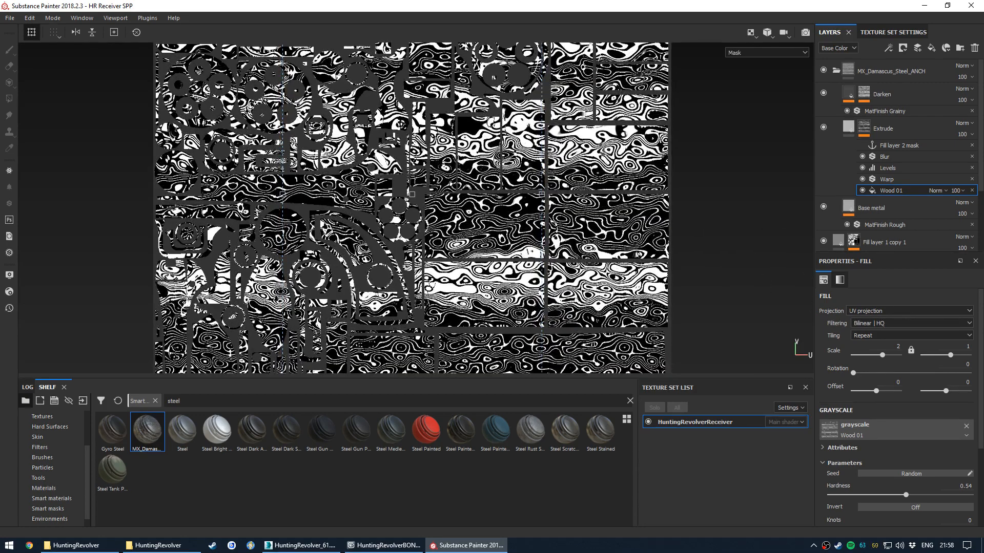
click(916, 175)
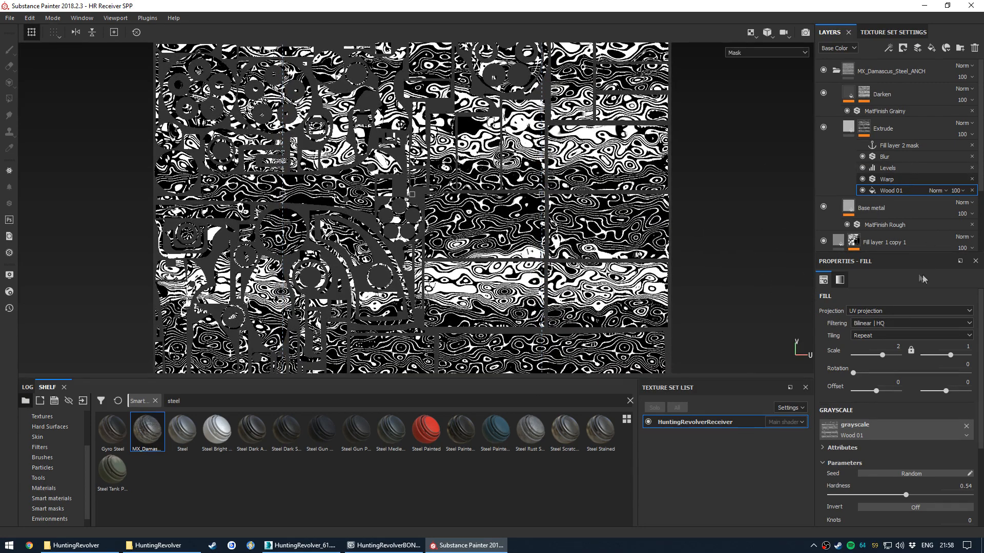
Set the intensity of the Warp filter in the Extrude mask to 31.51
mouse_move(968, 378)
mouse_down()
mouse_move(877, 378)
mouse_move(969, 380)
mouse_up()
alt+middle_drag(335, 101, 367, 135)
scroll(367, 135, down, 1)
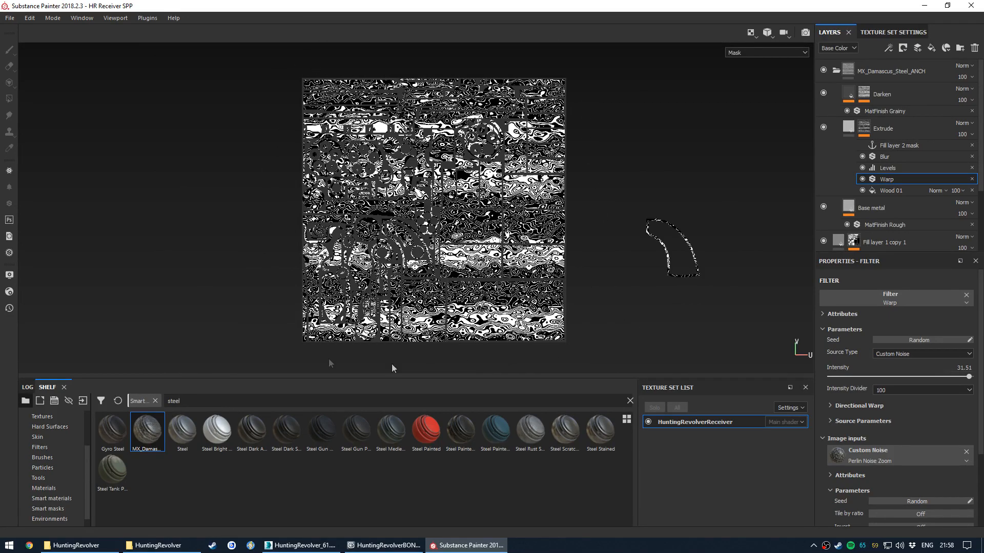
scroll(451, 205, up, 3)
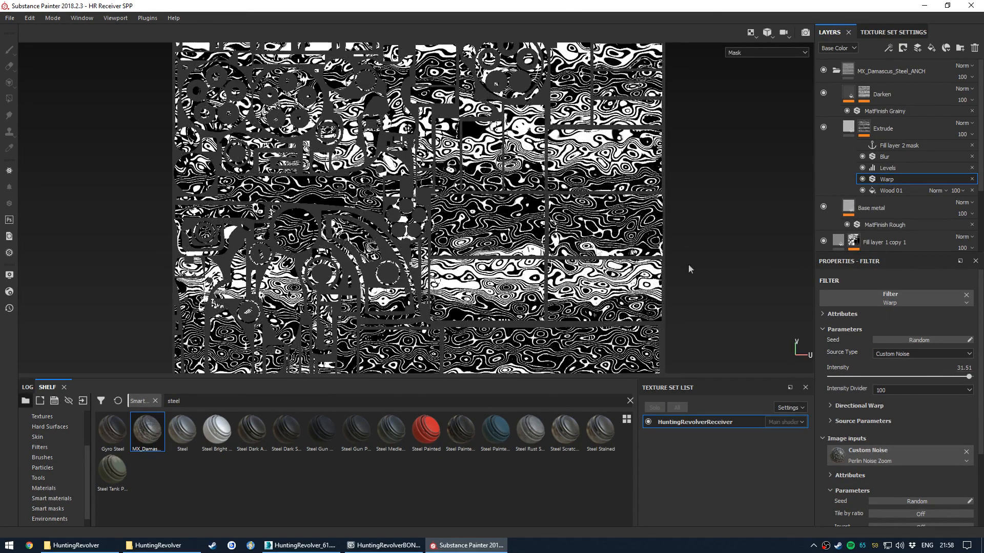
Try a different horizontal scale for the Wood 01 fill in the Extrude mask
click(882, 190)
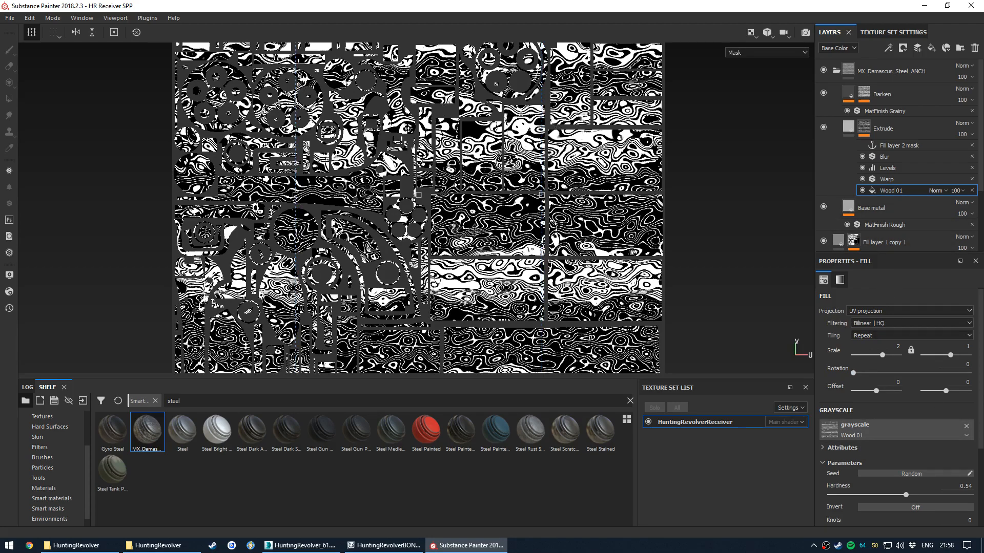
scroll(474, 230, down, 3)
scroll(484, 234, up, 3)
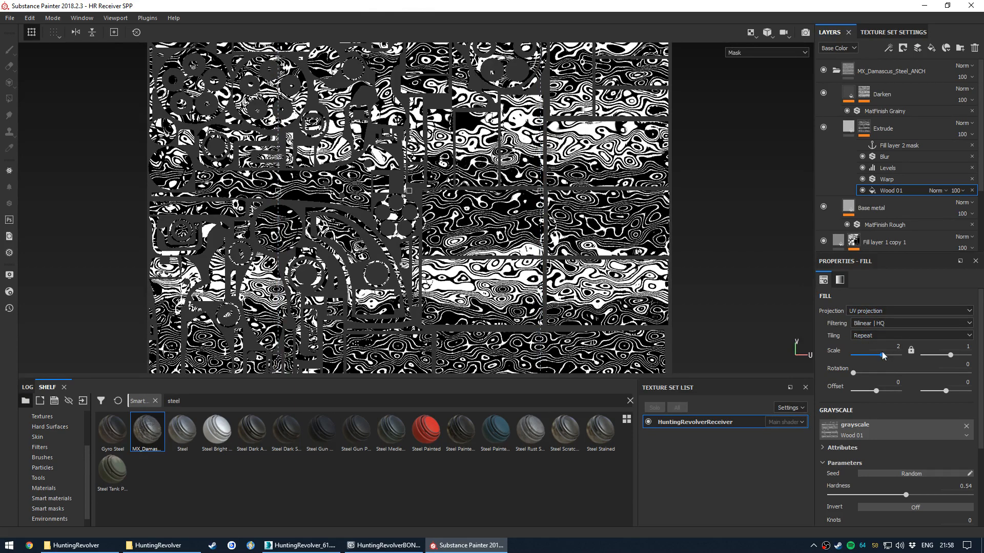
drag(882, 357, 884, 355)
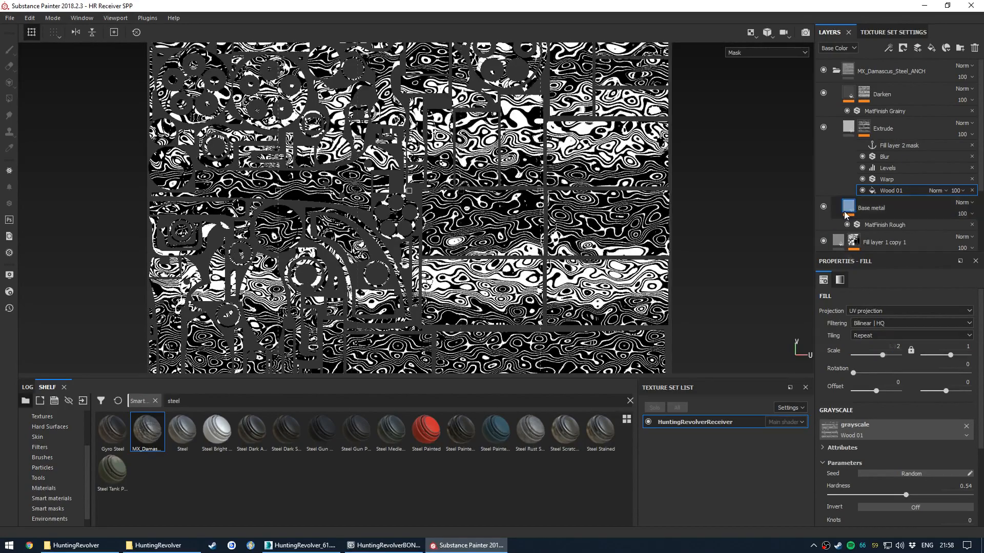
Turn off the Blur, Levels and Warp effects in the Extrude mask to expose the raw Wood 01 pattern
click(863, 157)
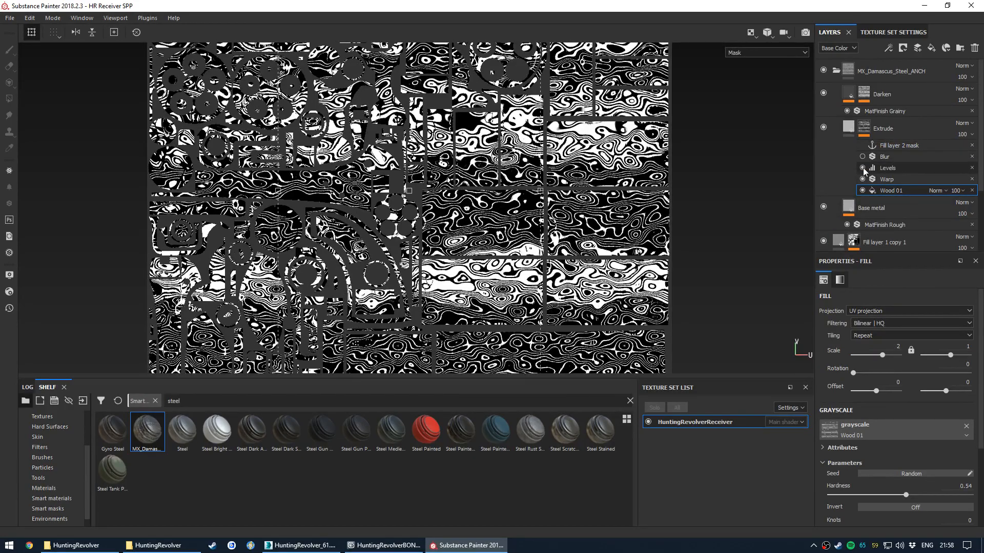
click(863, 168)
click(862, 178)
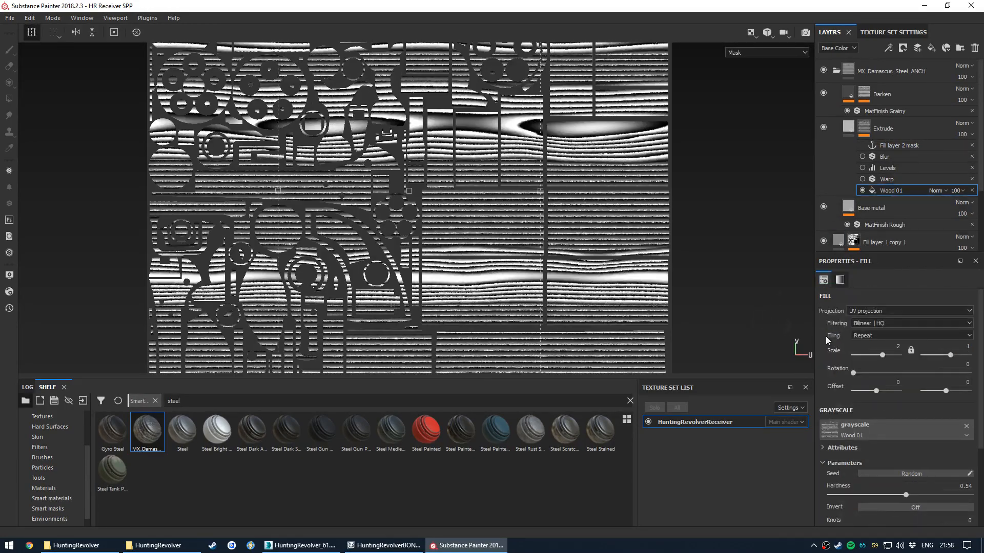
Try several scales for the Wood 01 fill, linking both scale values and finishing at 7.38
drag(882, 355, 877, 357)
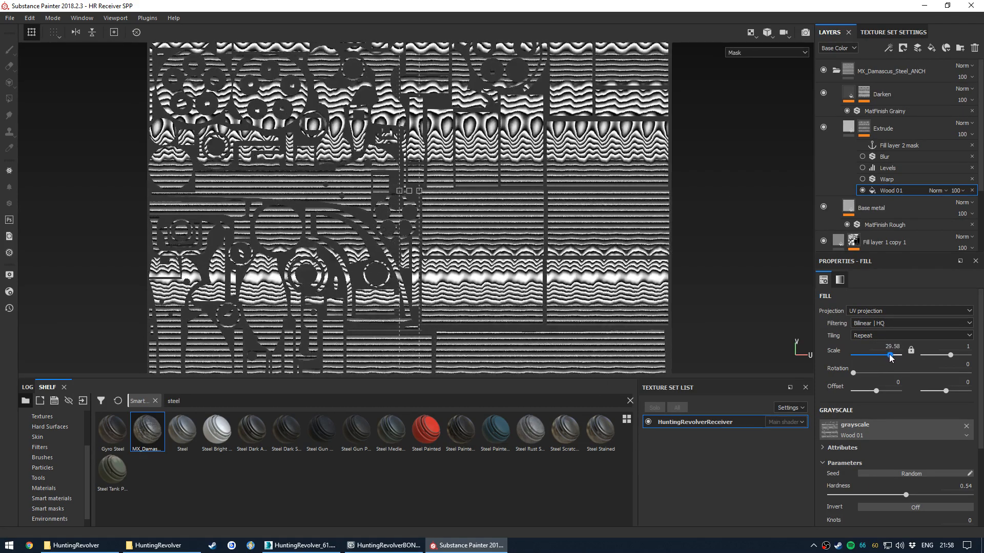
drag(881, 355, 881, 356)
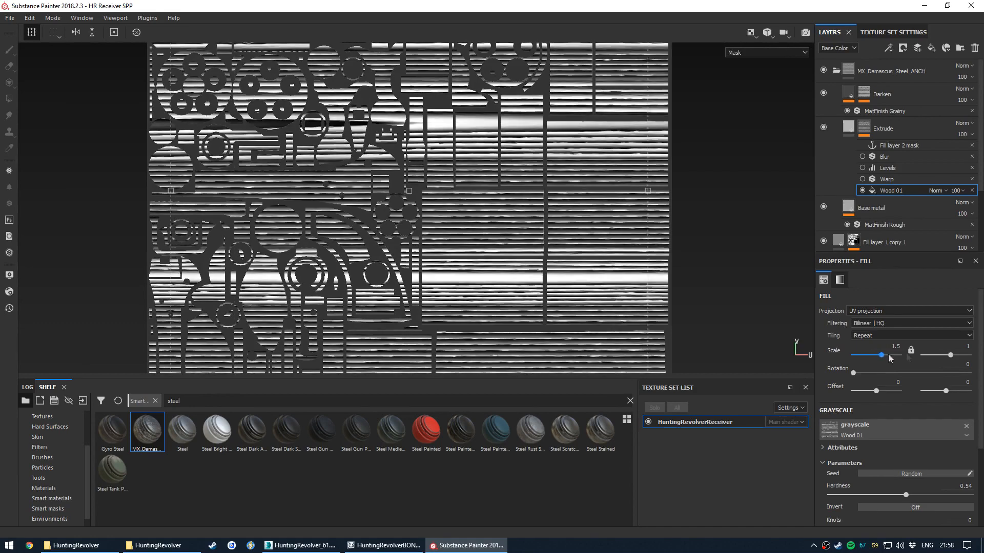
click(912, 351)
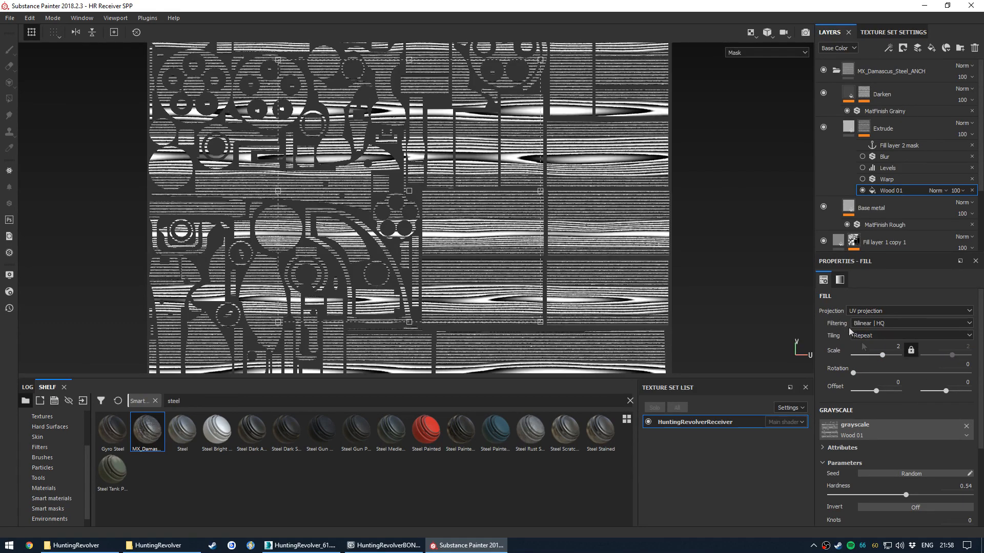
drag(882, 356, 885, 357)
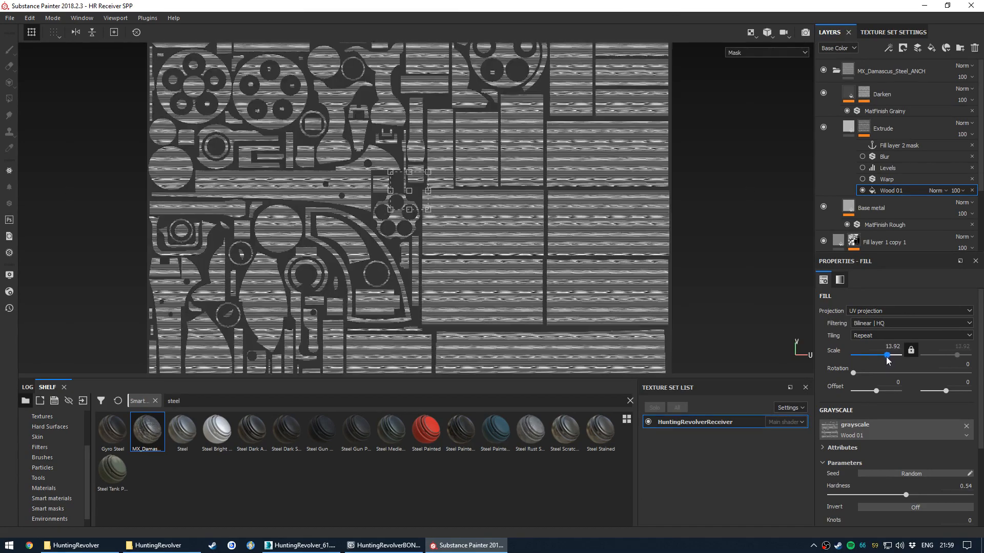
drag(881, 357, 882, 358)
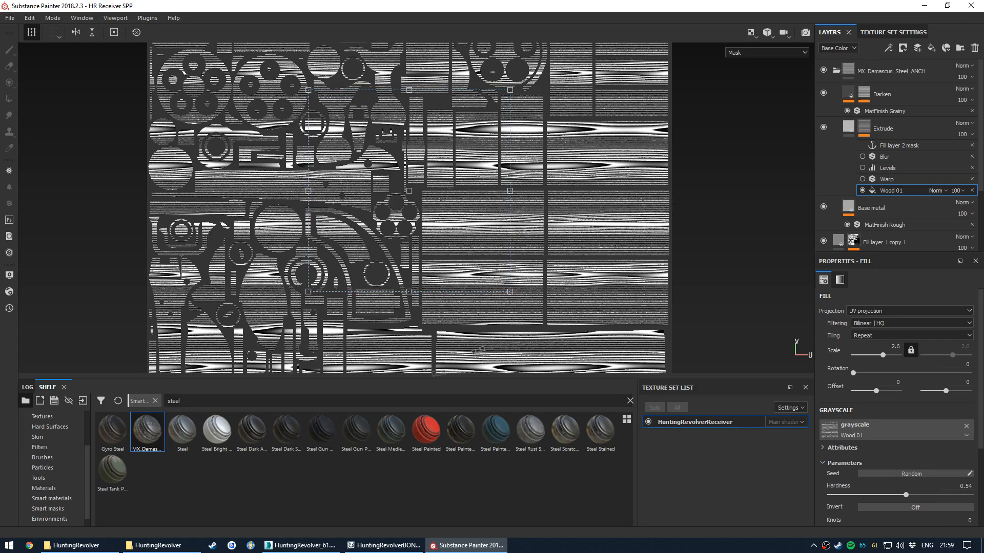
drag(882, 355, 879, 355)
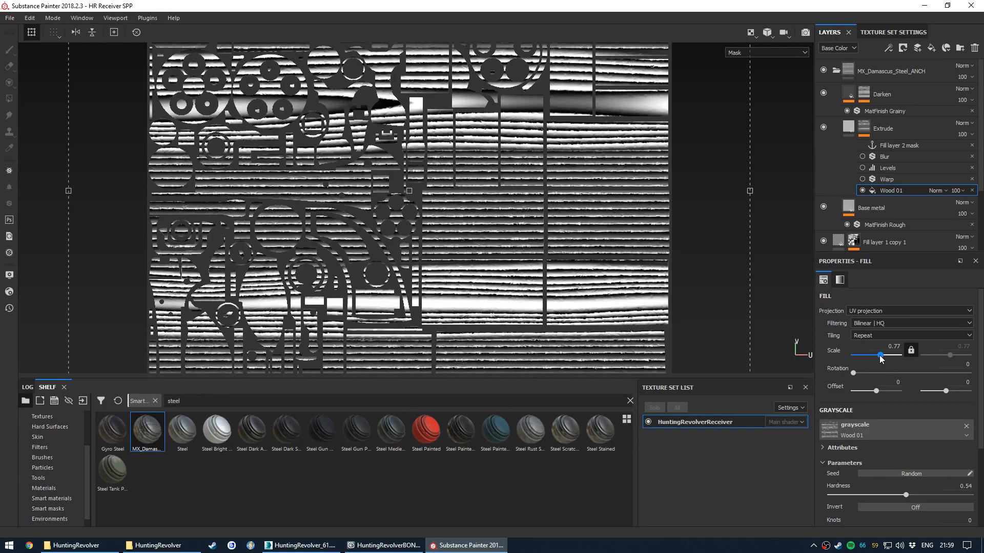
drag(880, 356, 884, 355)
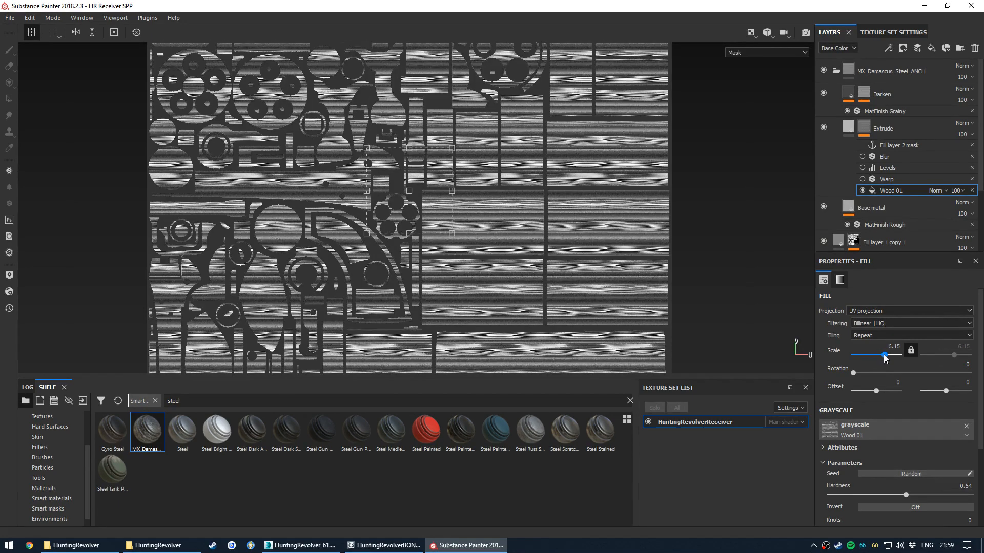
drag(886, 358, 886, 358)
Show the mask on the 3D revolver and turn the Warp and Levels effects back on
key(F2)
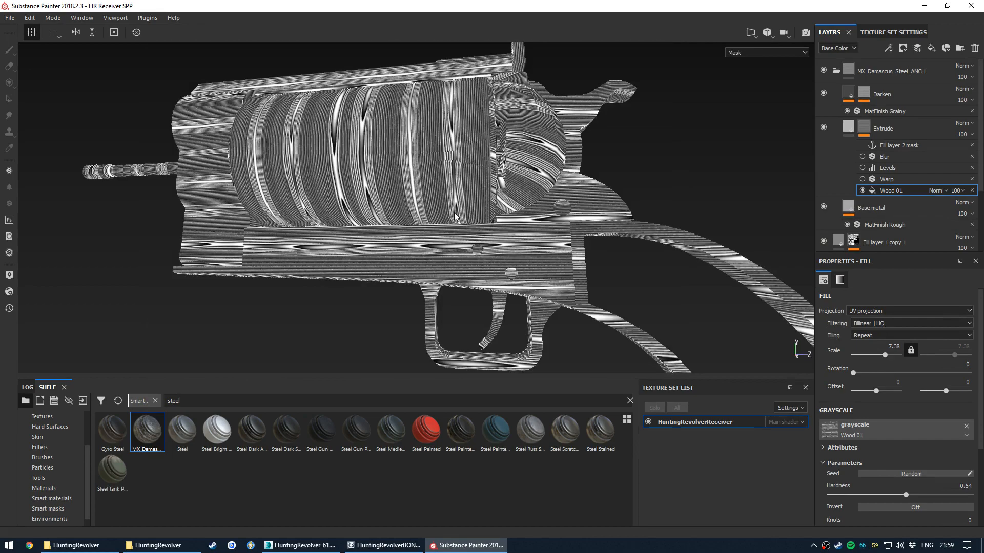
alt+middle_drag(449, 157, 450, 170)
scroll(450, 169, down, 1)
alt+drag(450, 169, 420, 181)
click(863, 179)
click(862, 168)
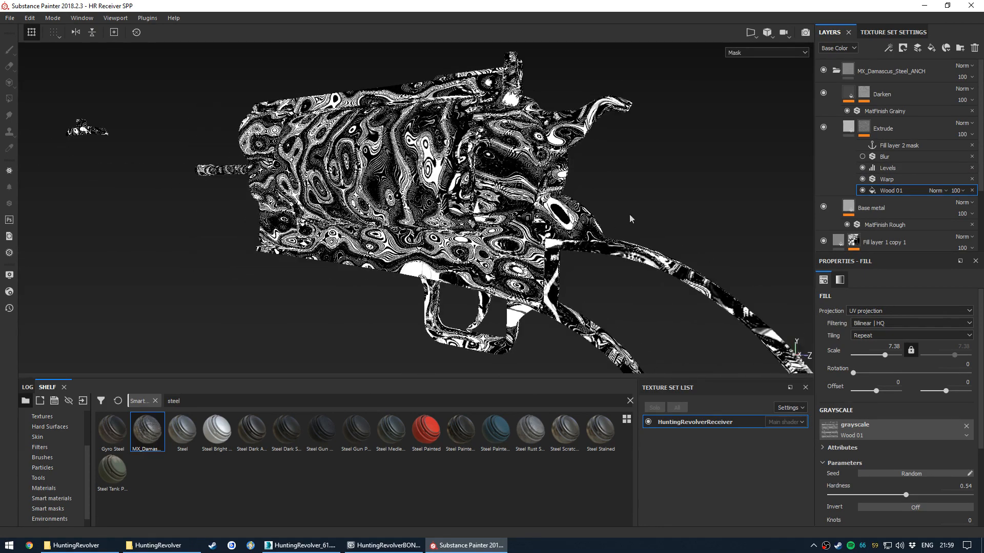
click(894, 175)
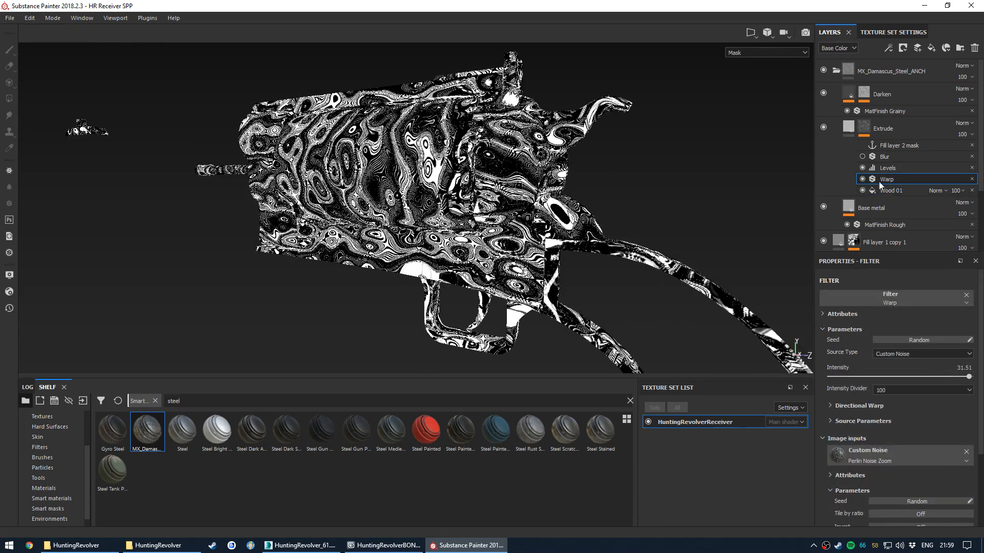
Undo the recent effect toggles and Wood 01 scale changes, and compare the mask in the UV and 3D views
key(ctrl+z)
key(ctrl+z)
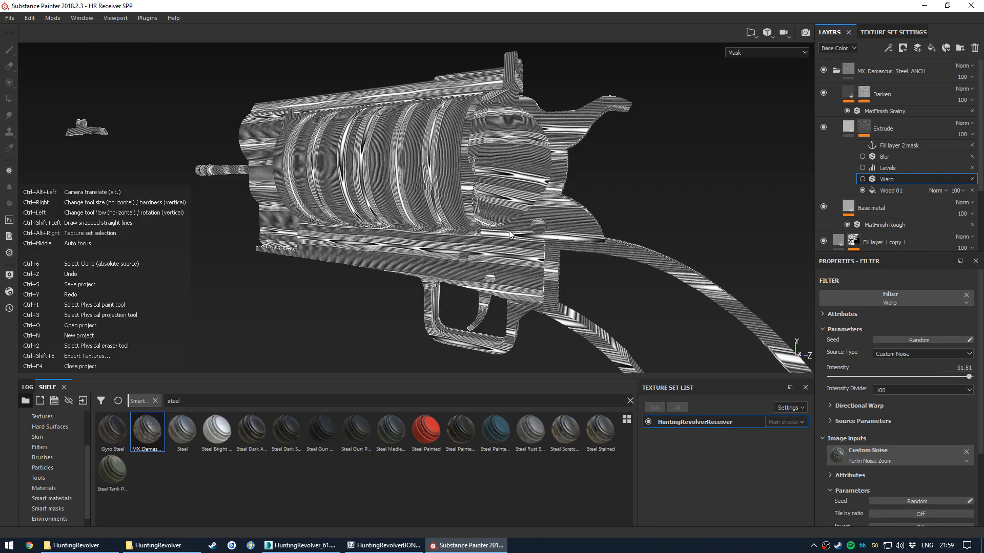
key(ctrl+y)
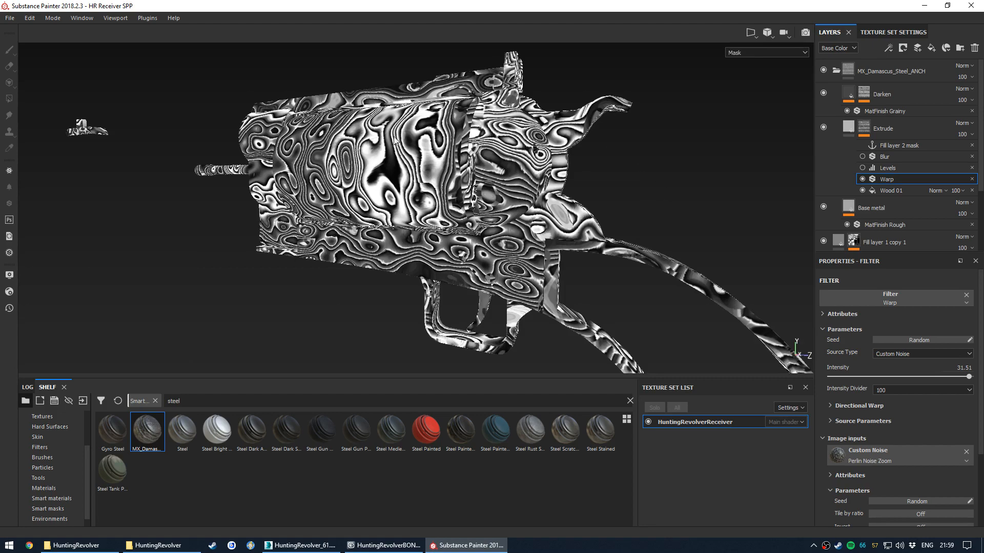
key(F3)
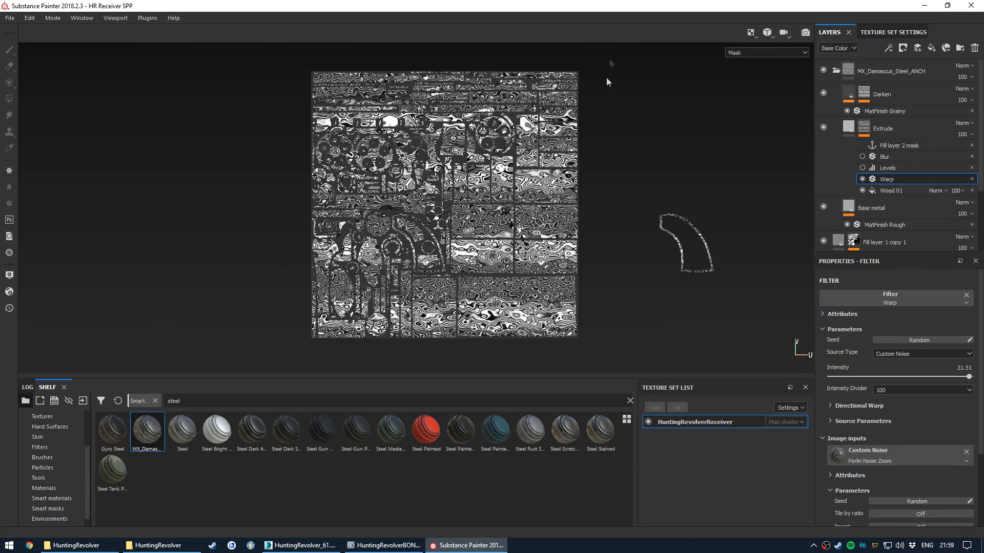
key(F2)
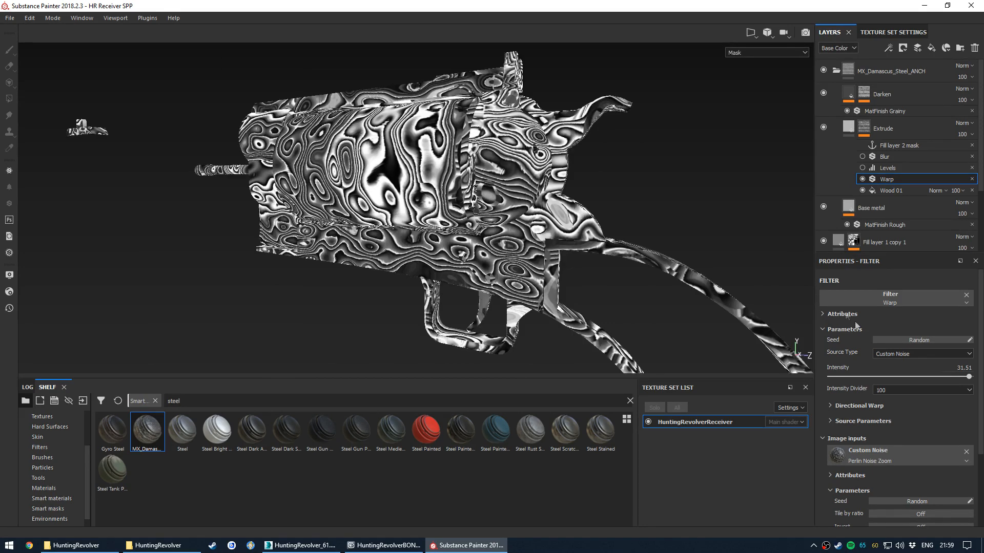
Change the Wood 01 fill to tri-planar projection and check the pattern around the revolver
click(892, 190)
click(881, 312)
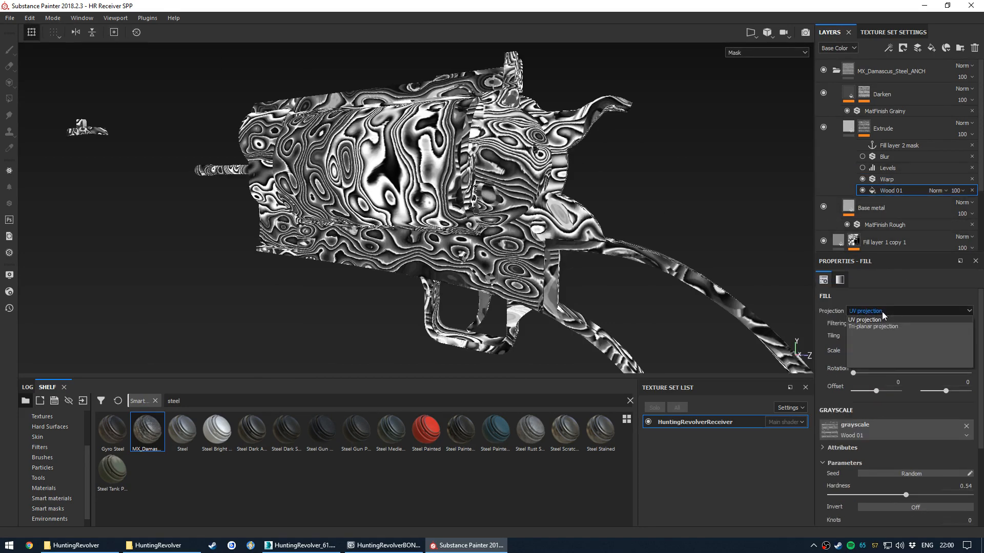
click(874, 326)
key(f)
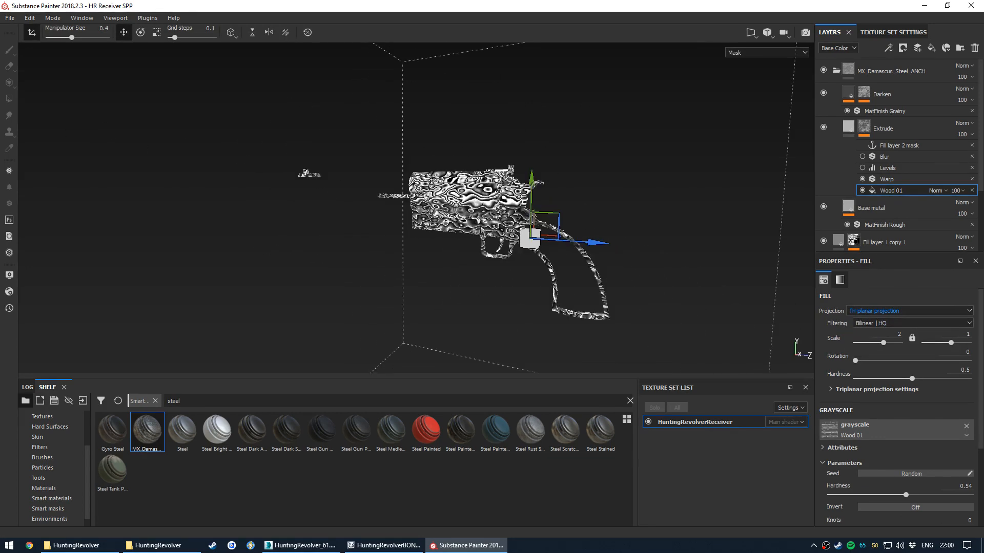
alt+drag(533, 256, 461, 256)
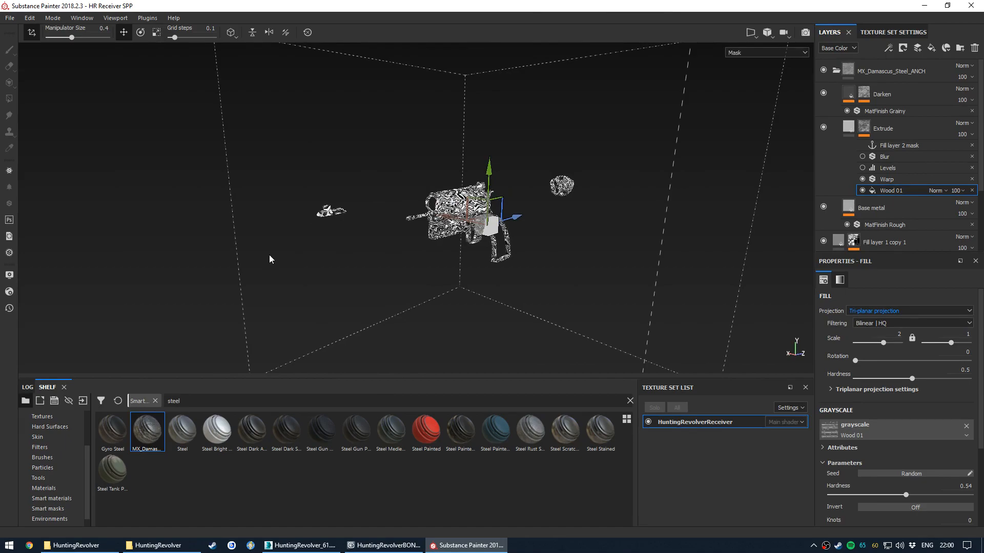
scroll(269, 259, up, 10)
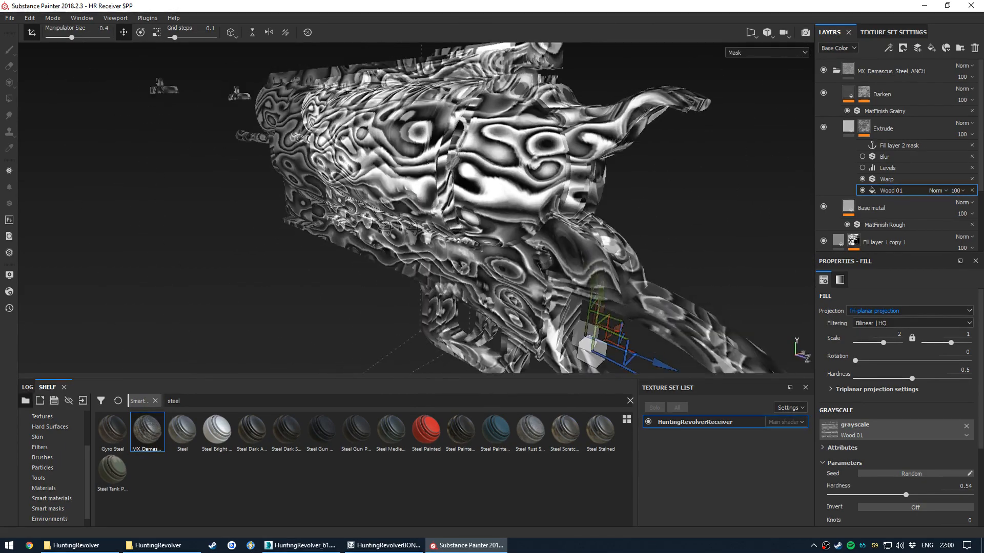
alt+drag(270, 260, 444, 204)
scroll(443, 204, down, 5)
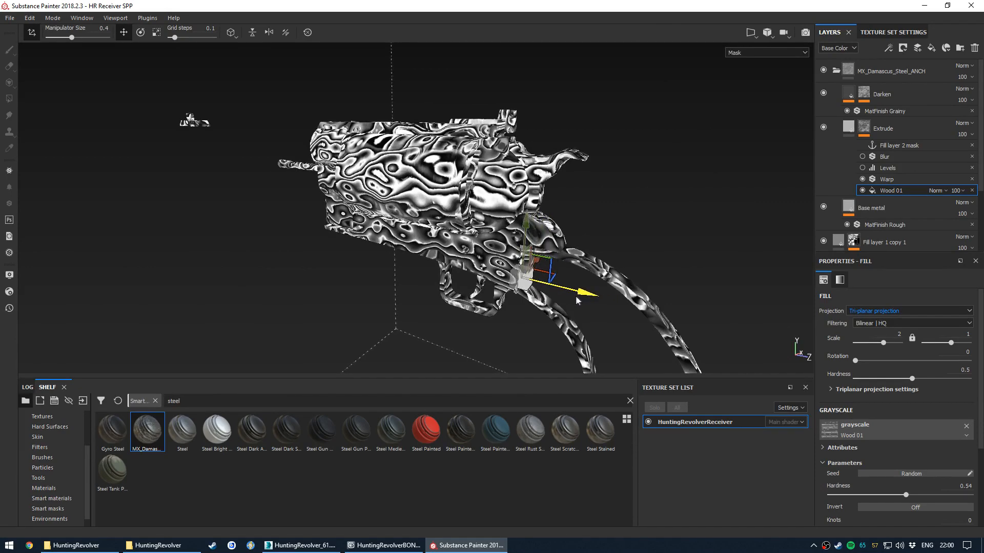
Slide the tri-planar projection along the revolver's Z axis and turn off the Warp effect to see the plain Wood 01 stripes
drag(577, 301, 559, 299)
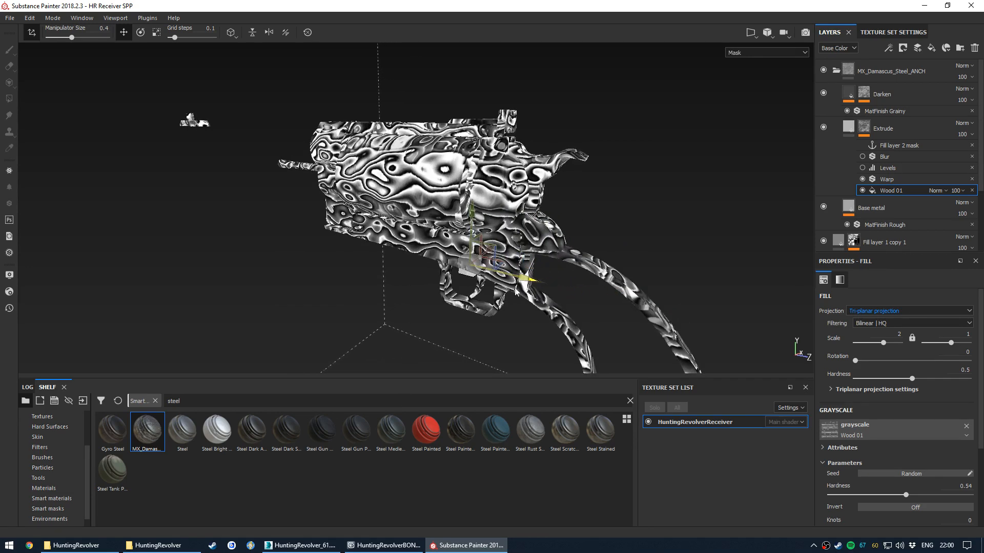
scroll(511, 288, up, 2)
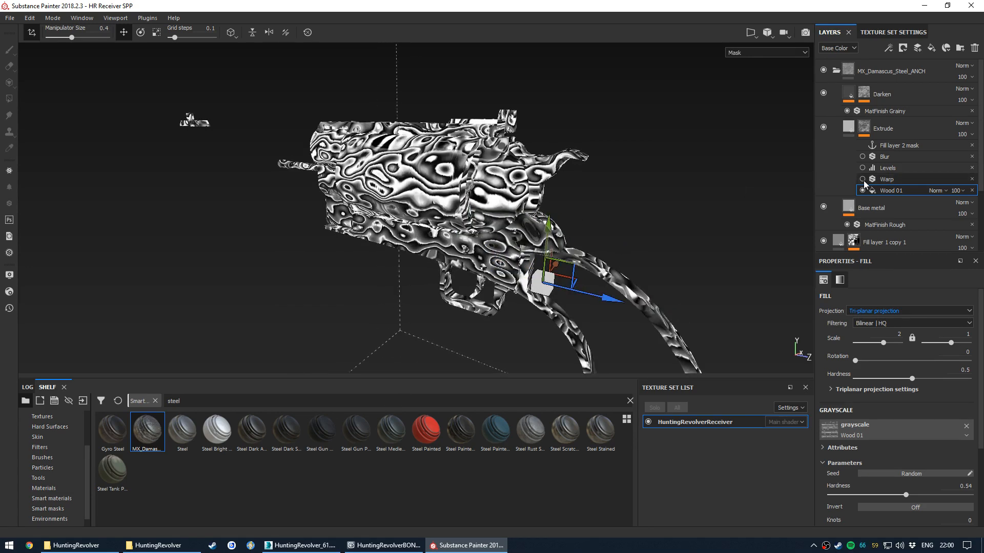
click(862, 178)
scroll(594, 296, up, 3)
mouse_move(594, 296)
mouse_down()
mouse_move(491, 286)
mouse_move(608, 286)
mouse_move(612, 299)
mouse_up()
drag(535, 290, 566, 287)
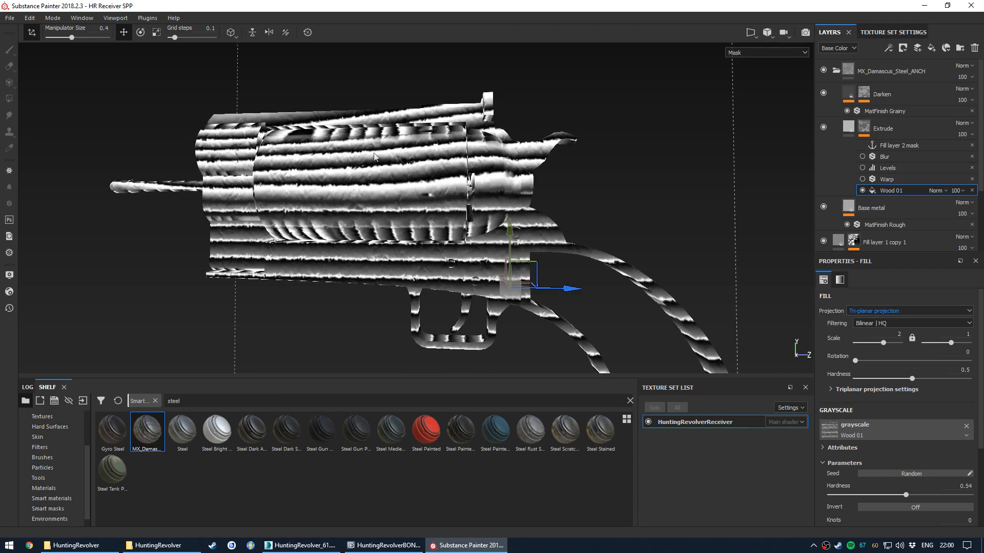
Examine how the tri-planar Wood 01 stripes wrap and blend across the revolver's back, side and underside
alt+drag(561, 290, 480, 253)
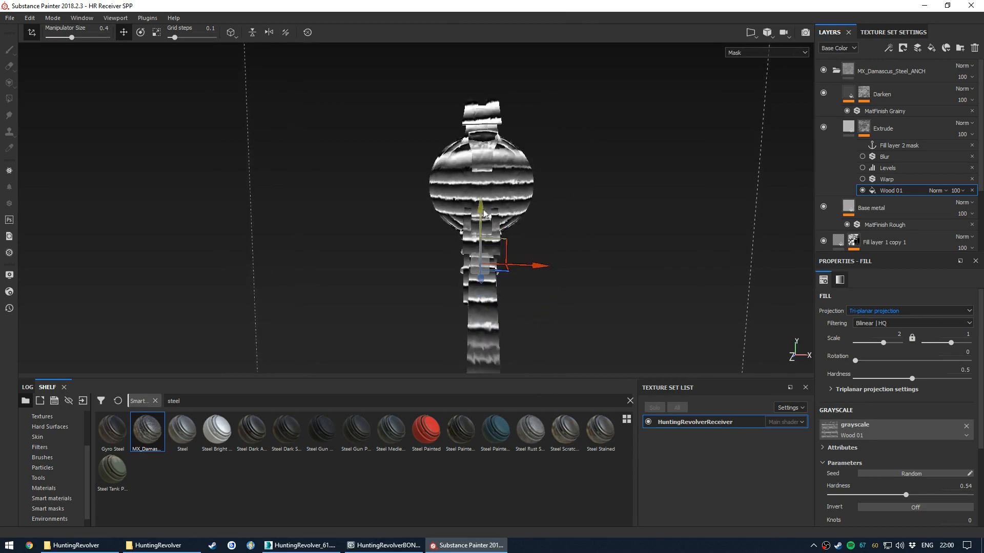
alt+drag(484, 214, 420, 310)
alt+right_drag(420, 311, 422, 231)
alt+drag(421, 230, 450, 171)
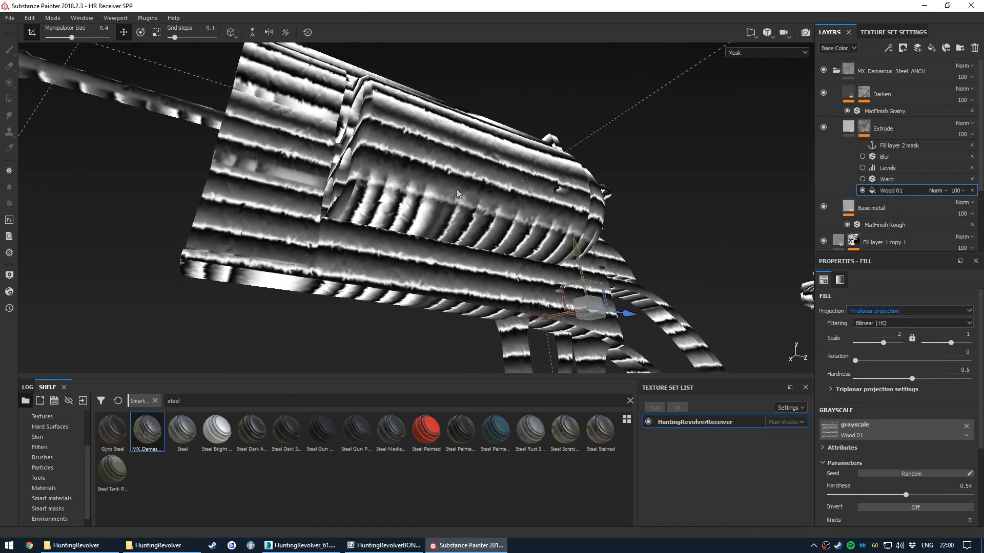
alt+drag(472, 203, 457, 146)
alt+drag(439, 298, 639, 183)
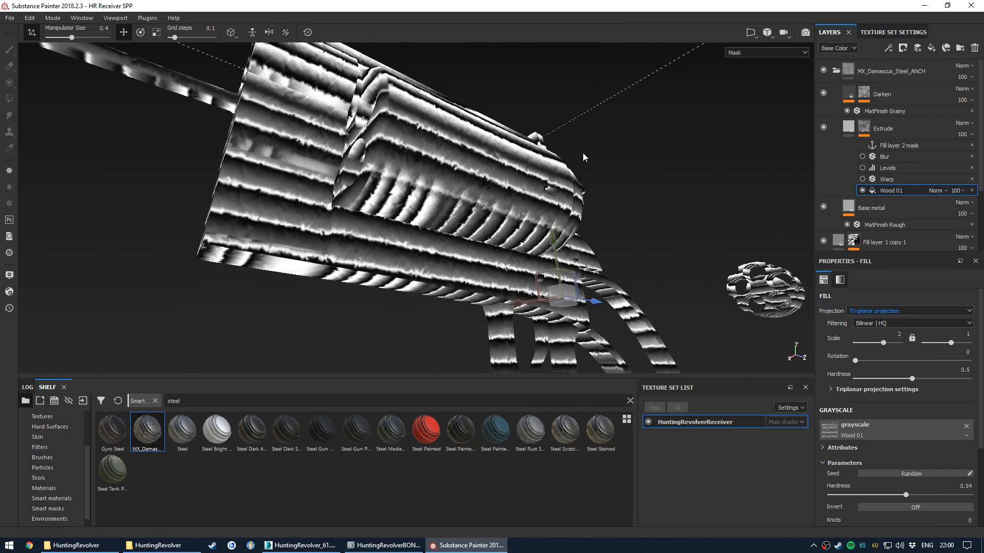
alt+drag(455, 191, 443, 233)
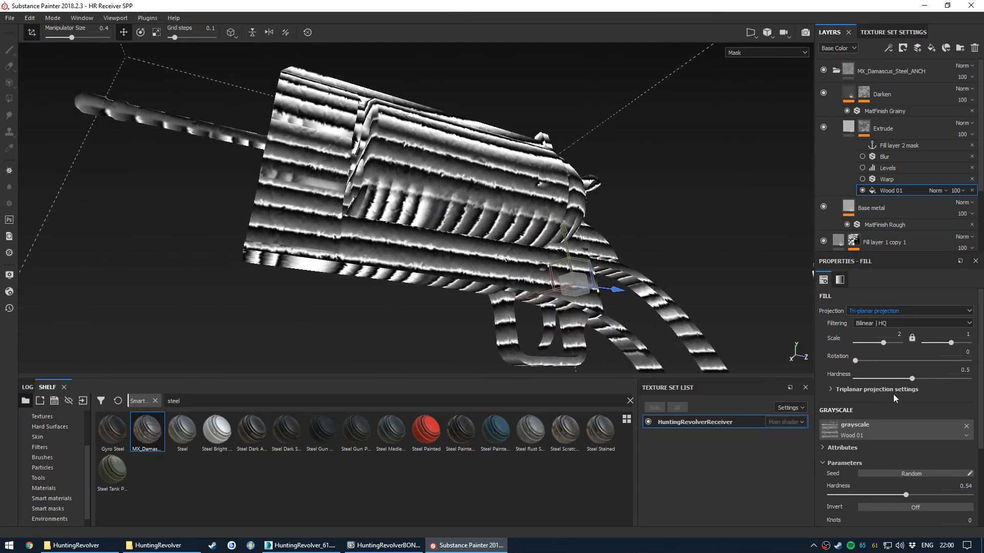
scroll(900, 409, down, 1)
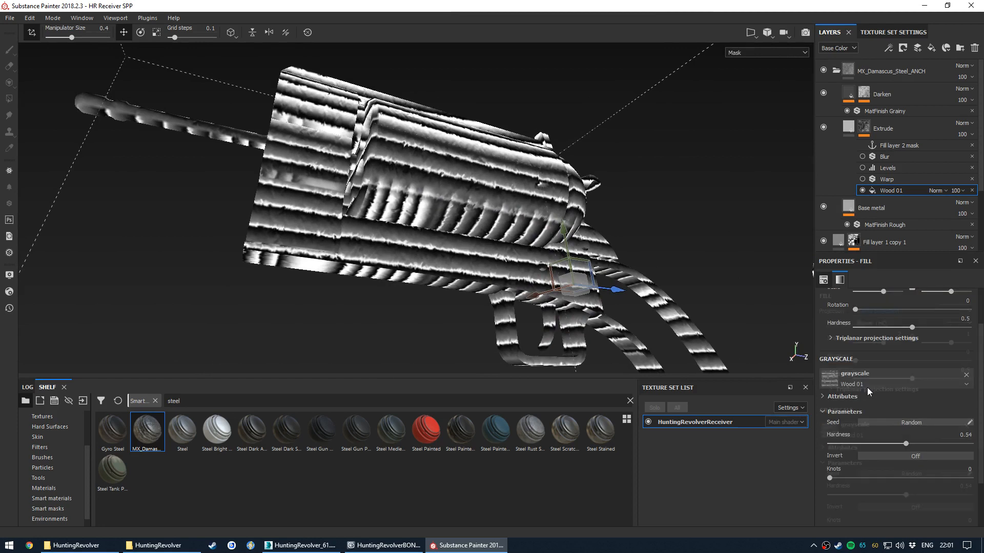
scroll(866, 388, up, 1)
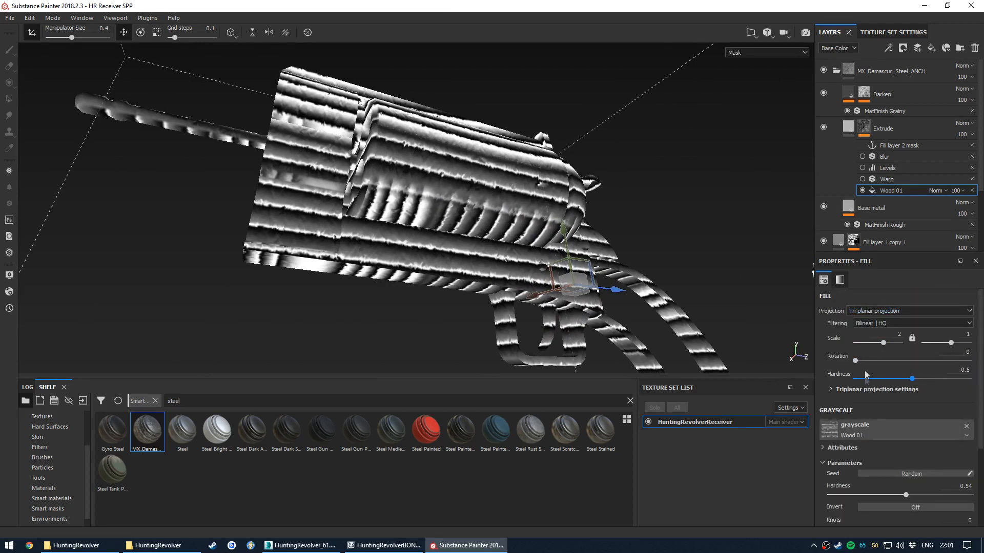
Try tri-planar projection hardness values of 1 and 0 on the Wood 01 fill, comparing the seams around the revolver
drag(910, 380, 976, 383)
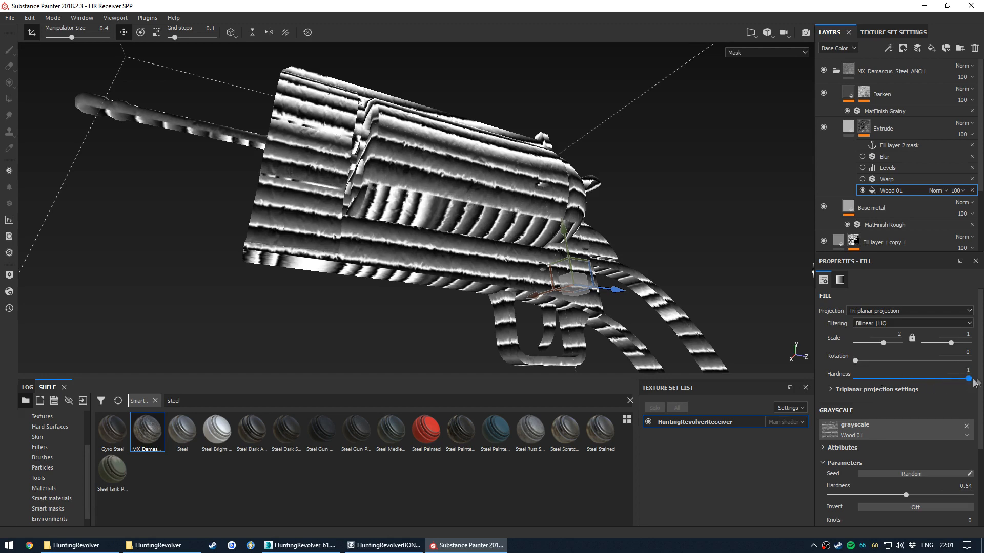
alt+drag(384, 208, 395, 203)
alt+drag(463, 215, 452, 159)
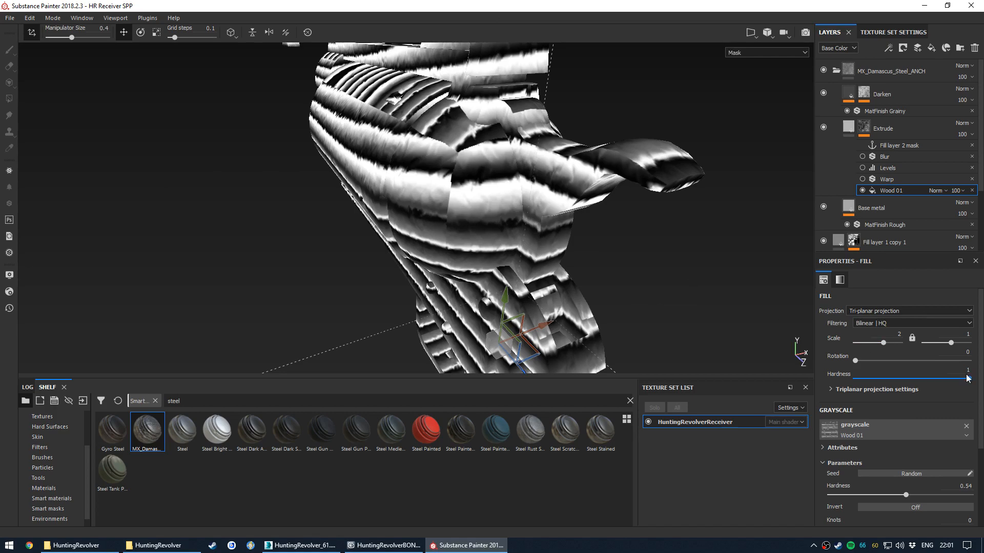
drag(917, 384, 740, 377)
alt+drag(410, 189, 453, 246)
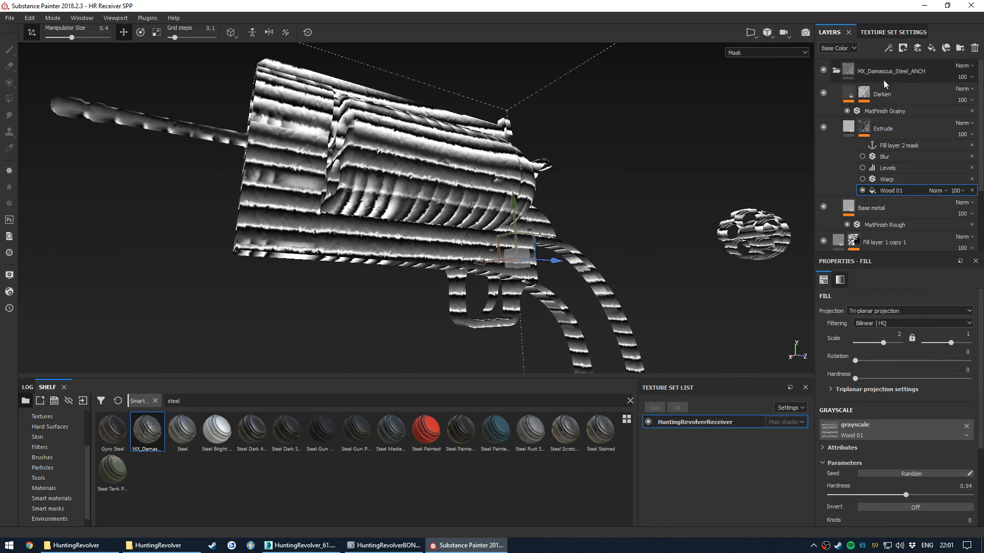
Collapse the MX_Damascus_Steel_ANCH folder, review its finish on the revolver, and delete the folder
click(839, 72)
click(836, 71)
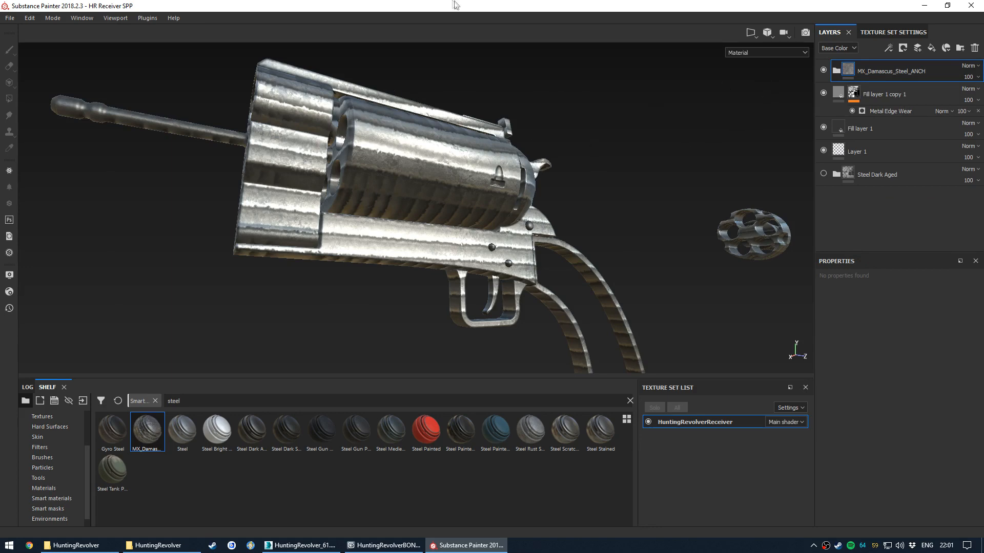
alt+drag(388, 185, 533, 223)
mouse_move(460, 145)
alt+mouse_down()
mouse_move(620, 199)
mouse_move(645, 231)
alt+mouse_up()
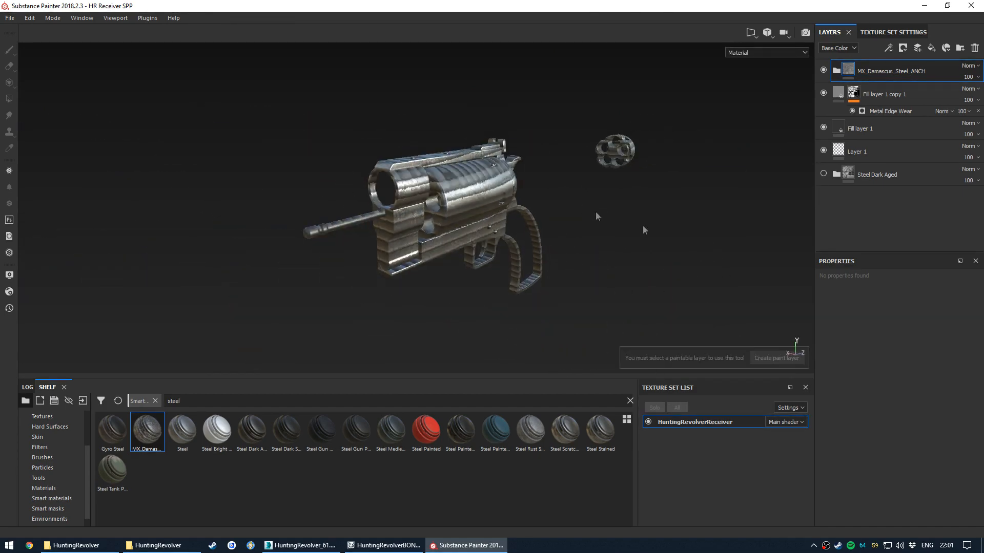
alt+drag(584, 247, 765, 163)
scroll(588, 244, up, 5)
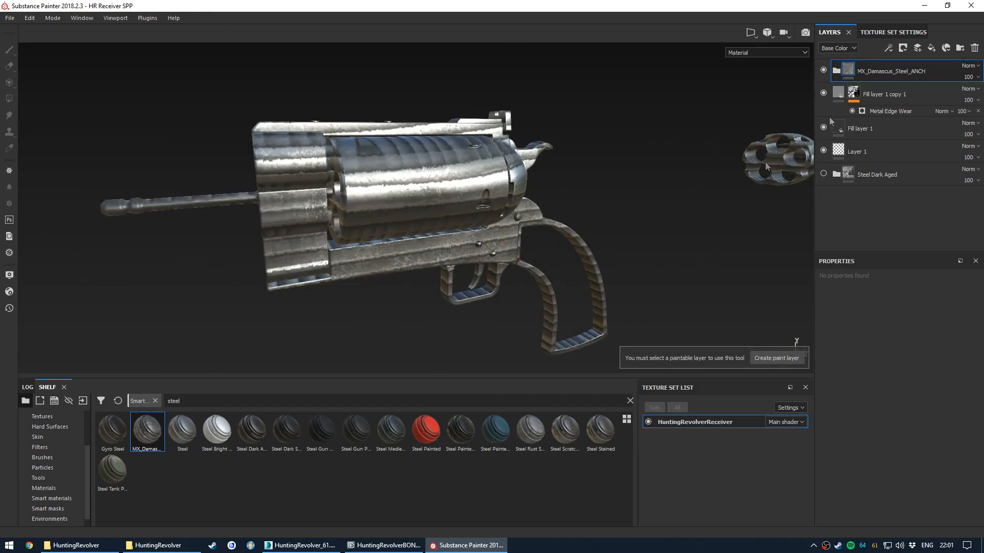
key(Delete)
scroll(416, 207, up, 3)
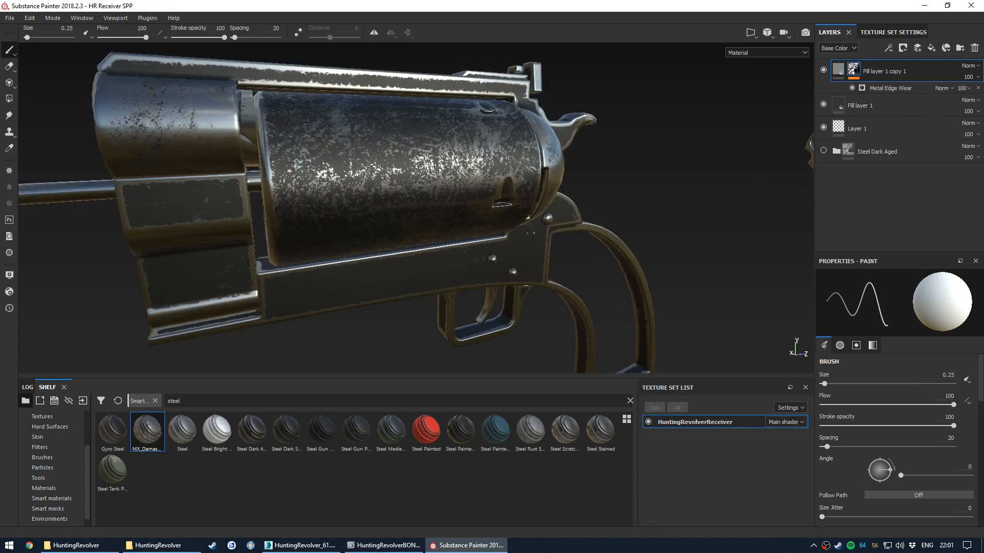
Turn on Use Triplanar for the Metal Edge Wear generator on Fill layer 1 copy 1 and check the revolver's wear
alt+drag(416, 207, 33, 180)
scroll(51, 121, up, 5)
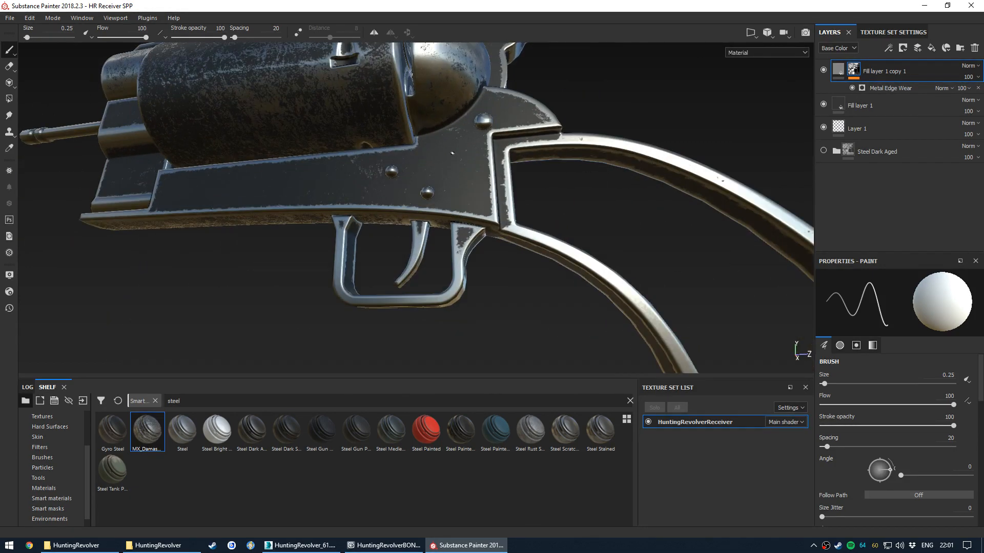
alt+drag(328, 169, 492, 170)
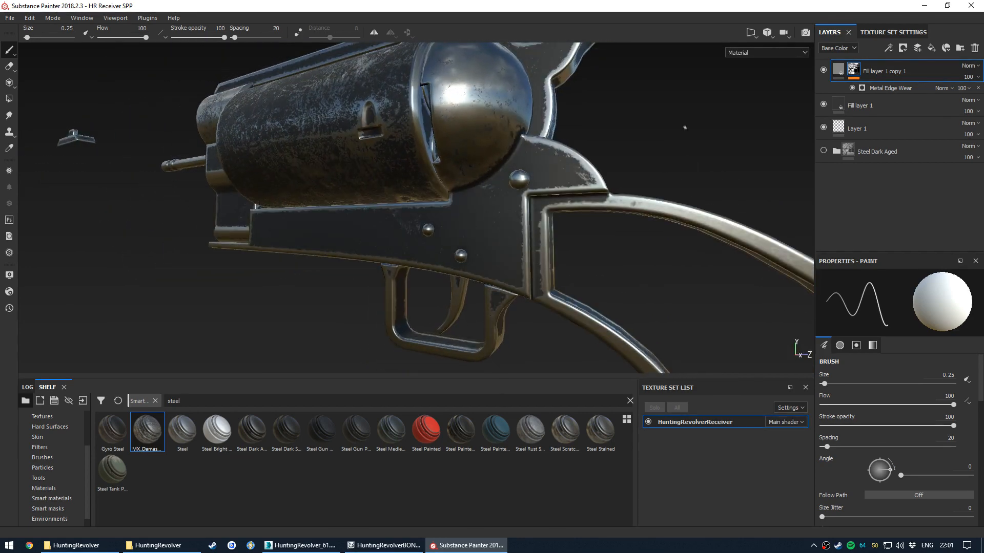
click(883, 89)
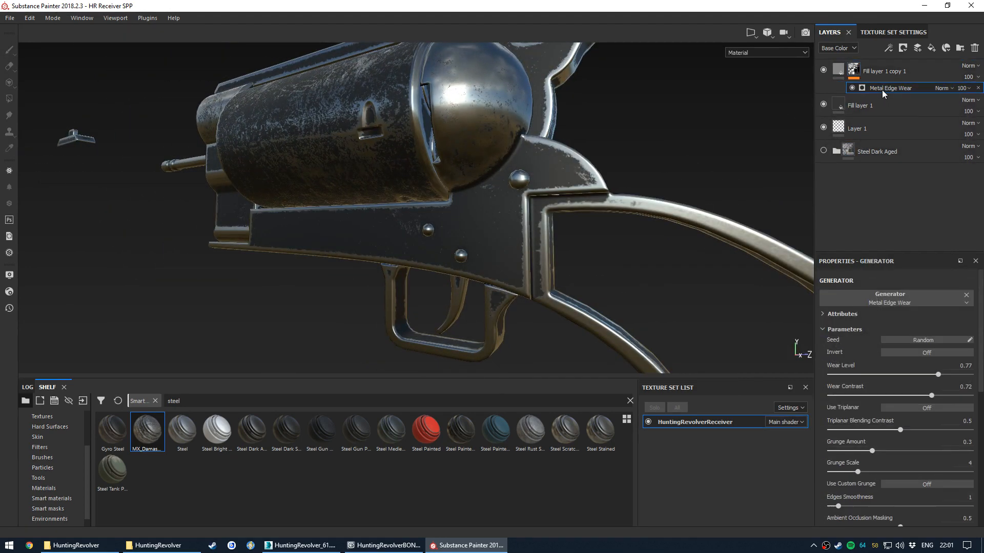
scroll(850, 419, down, 2)
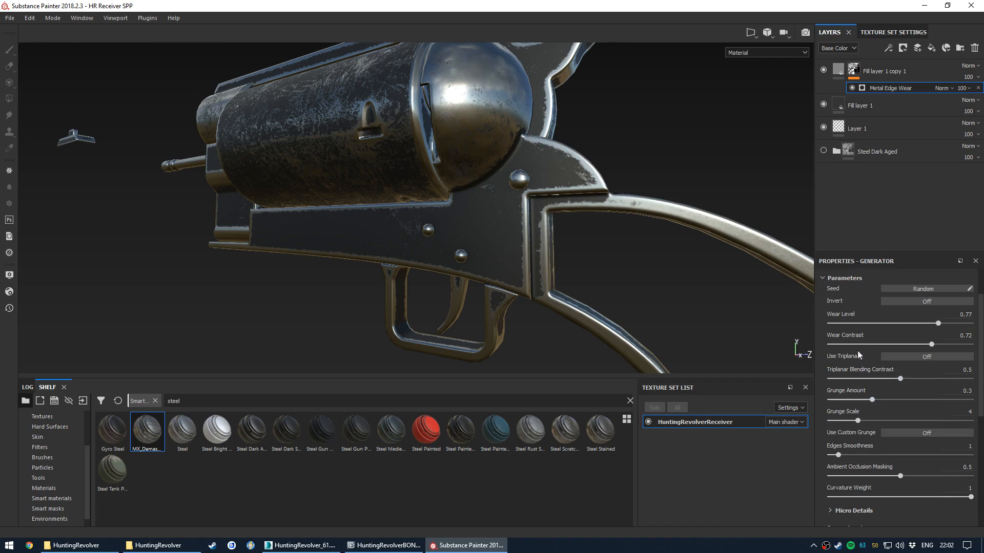
click(902, 357)
alt+drag(560, 257, 469, 236)
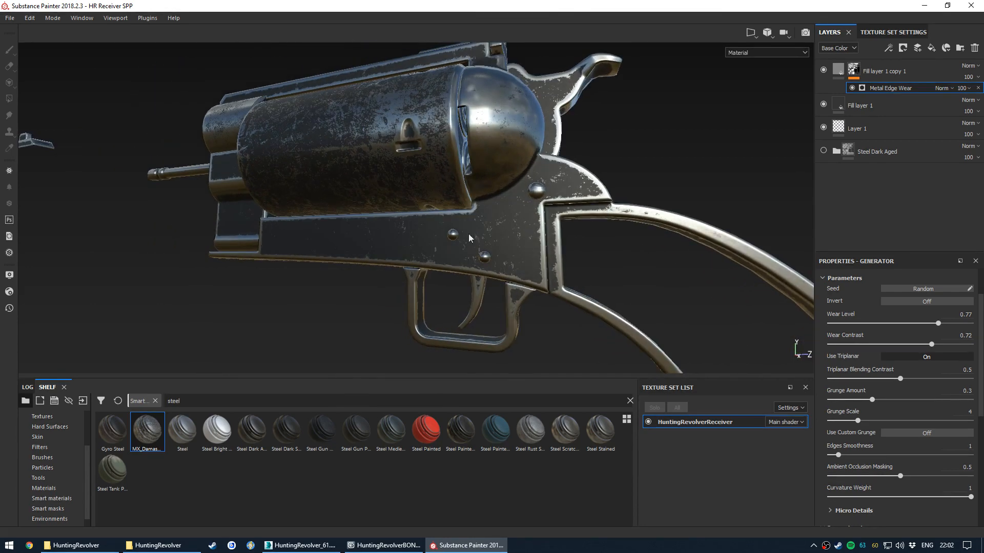
alt+drag(607, 272, 526, 256)
Compare the edge wear mask with tri-planar on and off, leave Use Triplanar off, and return to the material view
alt+click(853, 70)
click(894, 88)
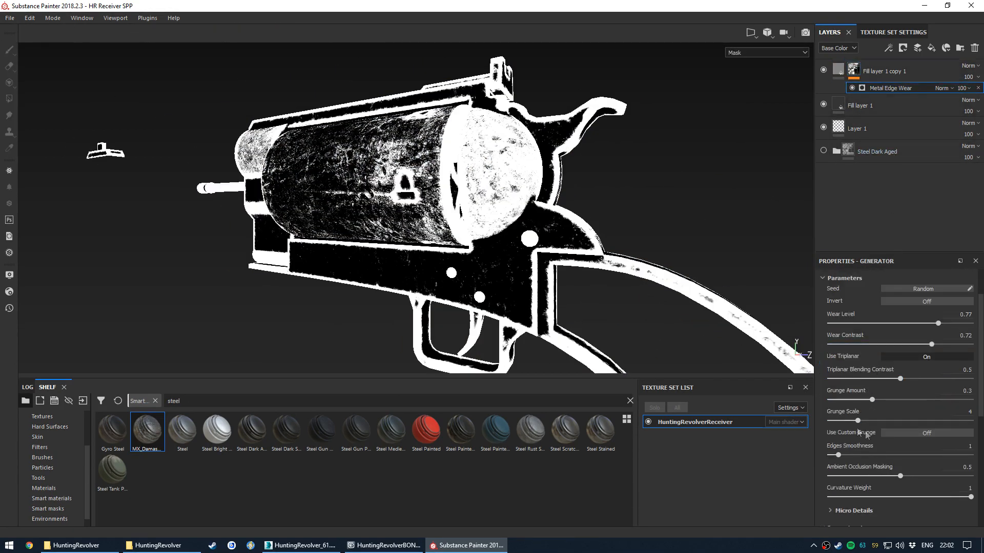
click(917, 357)
click(917, 358)
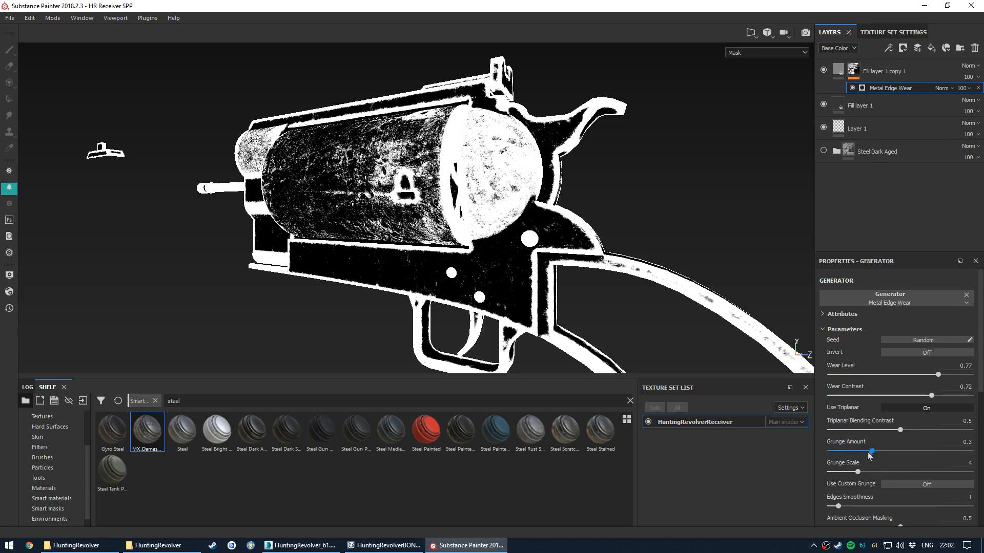
click(917, 409)
alt+drag(554, 269, 602, 265)
key(m)
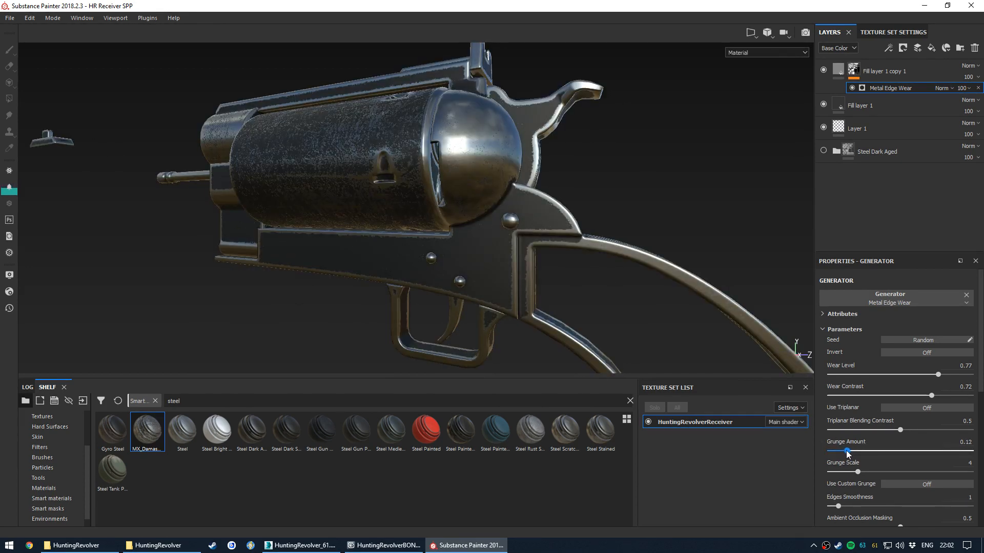
Set the Metal Edge Wear grunge amount to 0.53, review the generator's image inputs, and save the project
drag(844, 451, 875, 453)
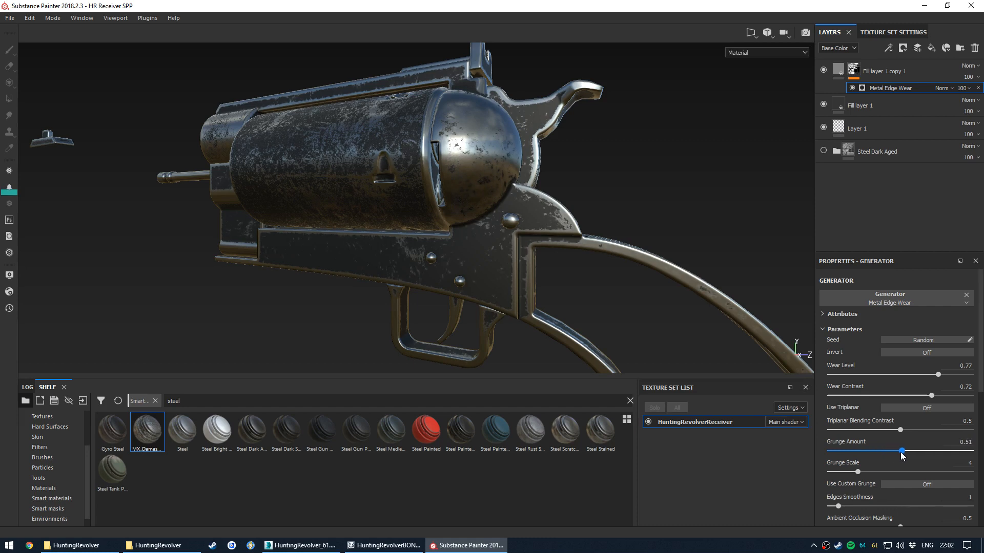
drag(981, 381, 981, 497)
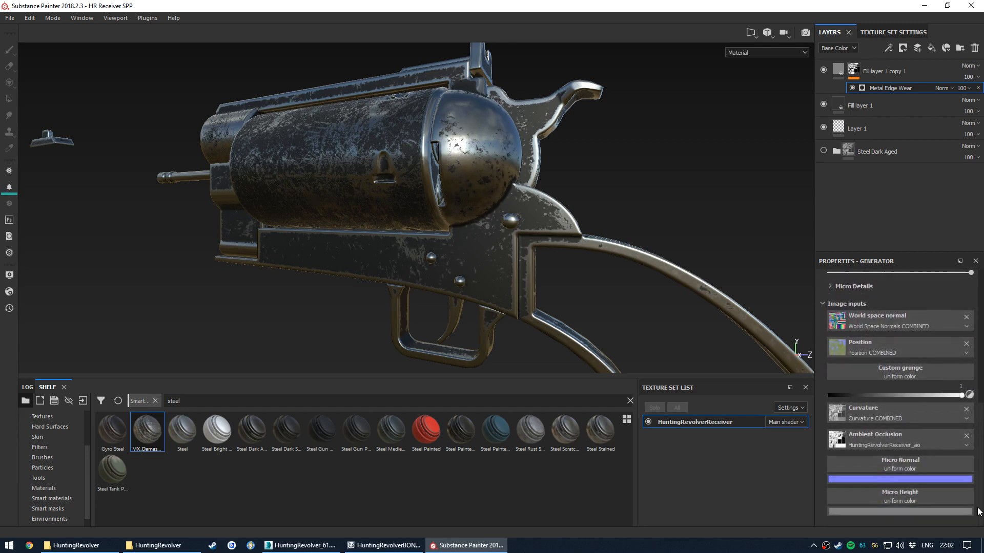
scroll(982, 497, up, 6)
drag(981, 382, 981, 385)
key(ctrl+s)
alt+drag(444, 292, 448, 261)
drag(905, 402, 904, 403)
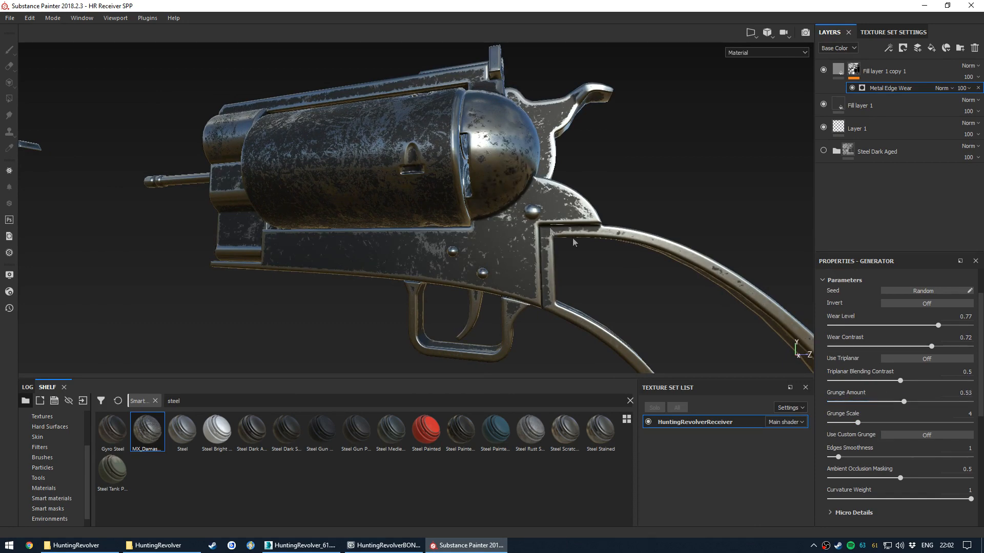
Try a grunge amount of 0.65 and settle on 0.56, checking the wear around the revolver
alt+drag(543, 199, 466, 231)
alt+drag(563, 285, 625, 290)
drag(906, 403, 922, 406)
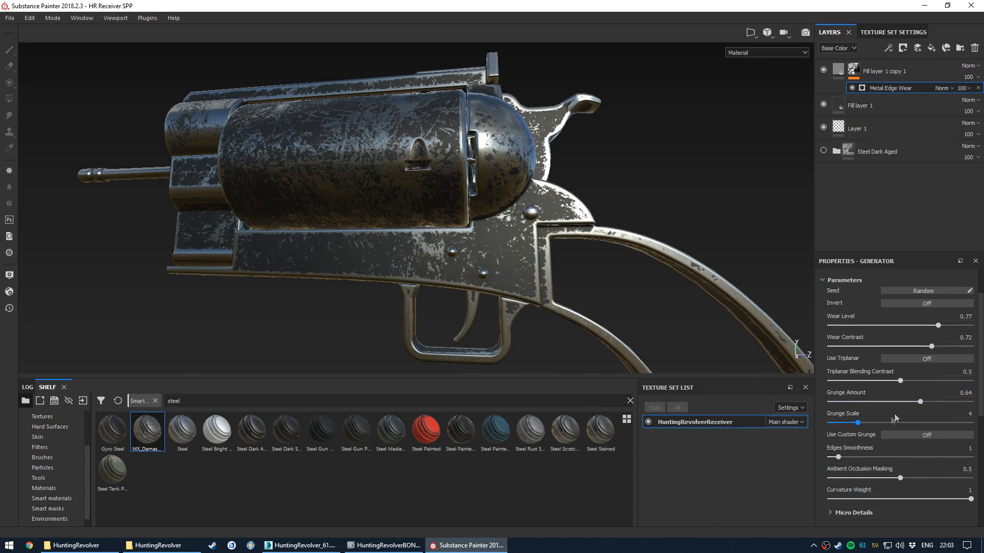
mouse_move(917, 403)
mouse_down()
mouse_move(892, 404)
mouse_move(930, 405)
mouse_move(922, 404)
mouse_up()
alt+drag(579, 205, 526, 164)
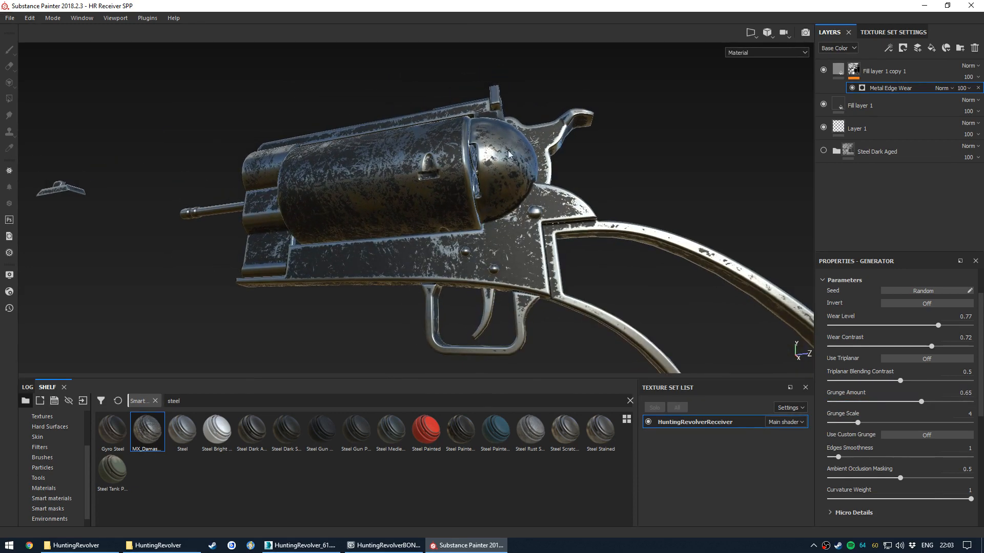
alt+drag(479, 246, 769, 339)
drag(921, 402, 887, 403)
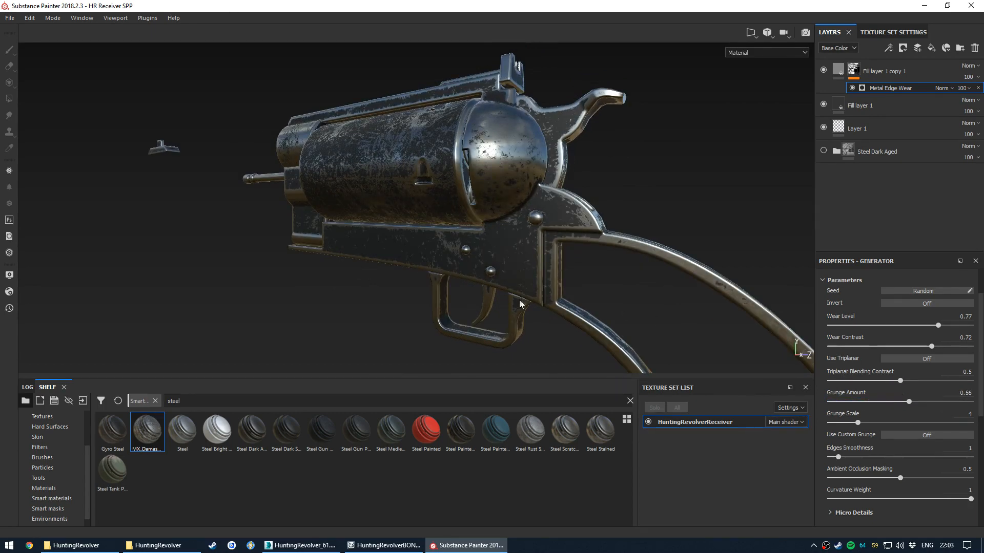
Try grunge scale values of 5 and 1, examining the scratches on the frame around the rivets
alt+drag(520, 304, 628, 280)
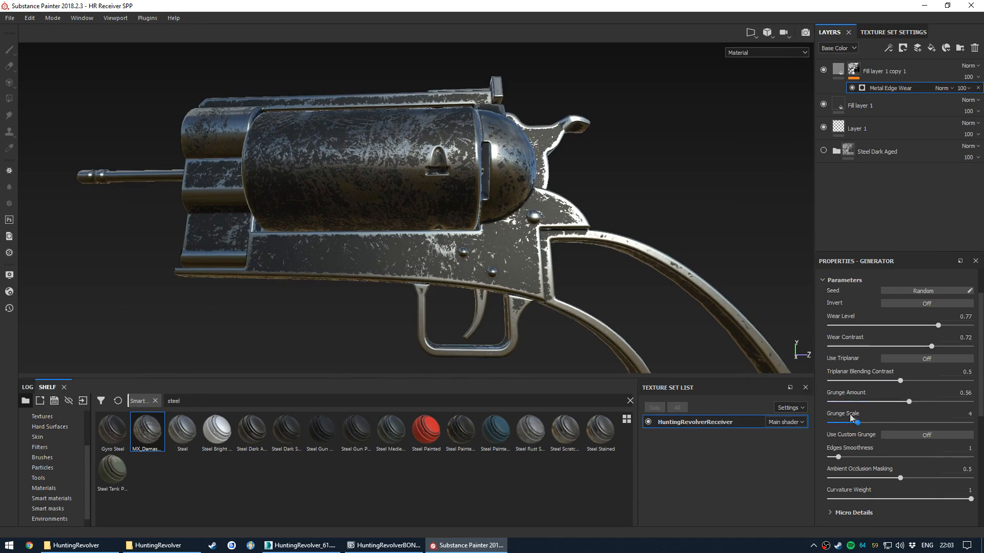
drag(857, 421, 869, 423)
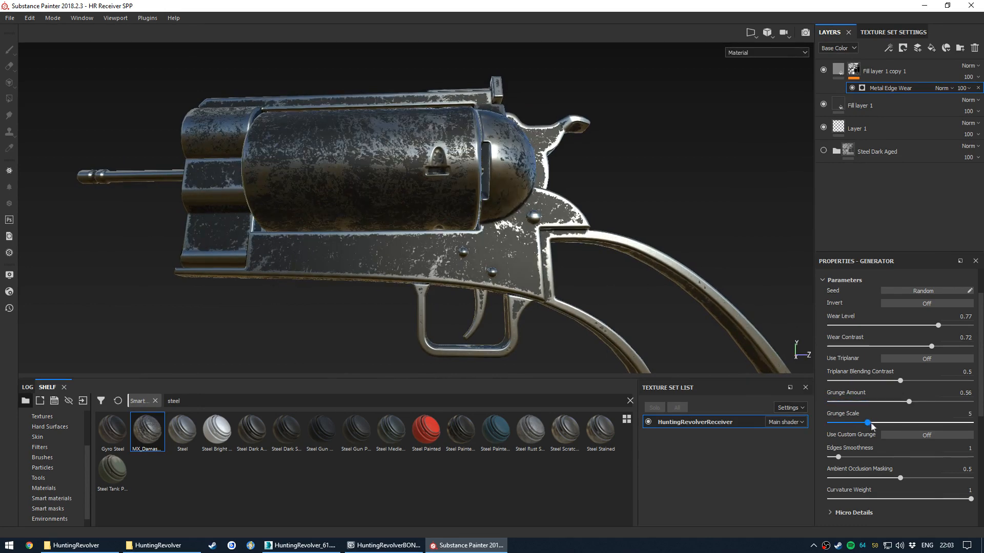
drag(869, 423, 830, 425)
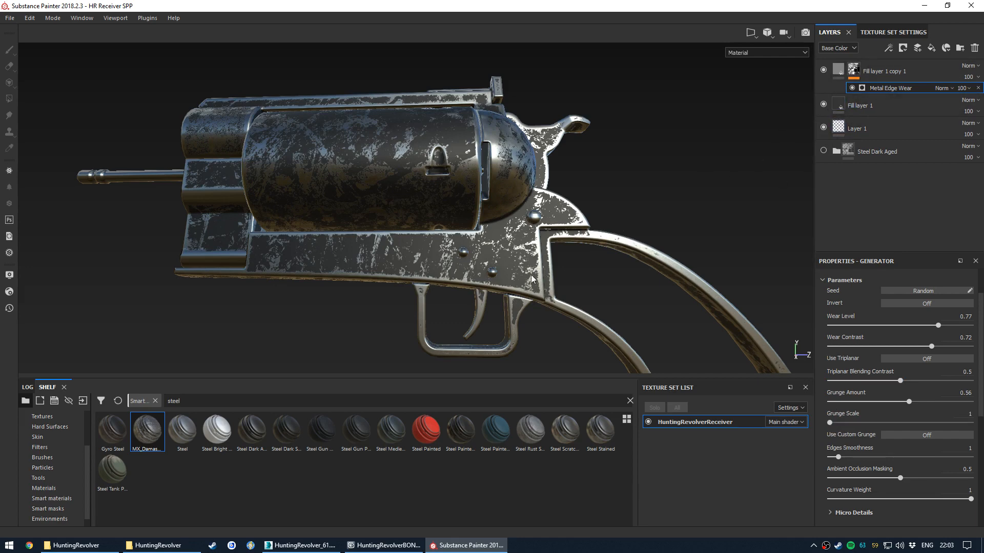
alt+drag(532, 276, 524, 228)
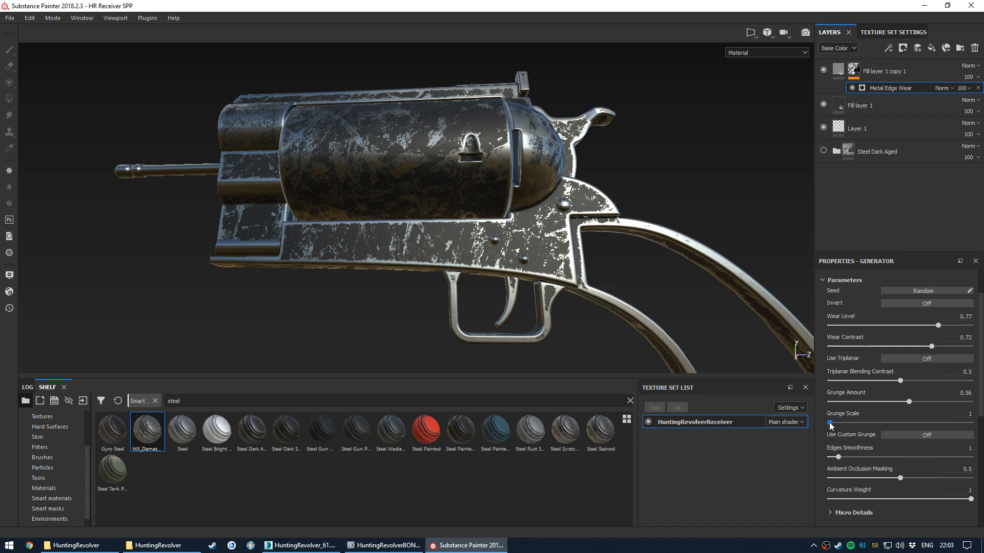
scroll(565, 251, up, 8)
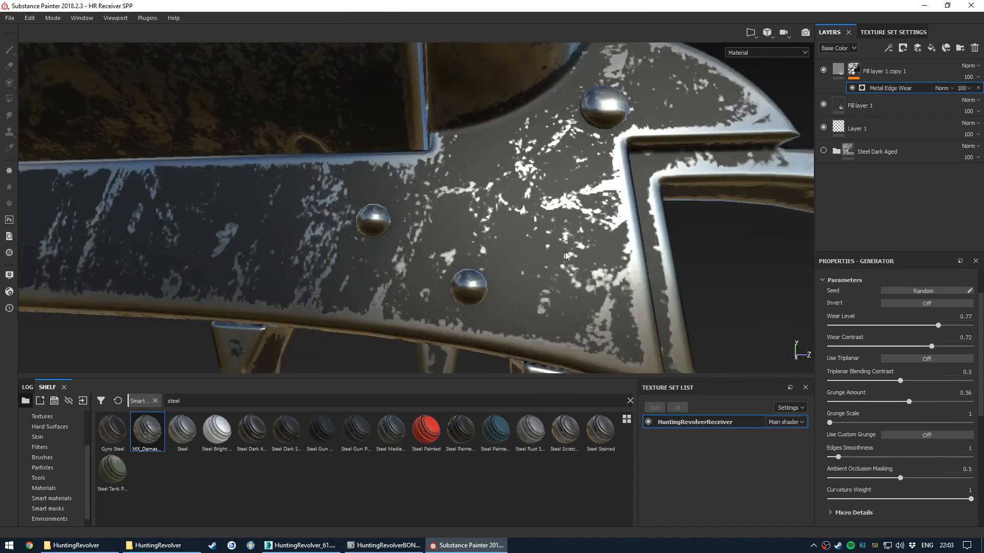
scroll(565, 251, down, 2)
Try a grunge scale of 6 and settle on 2 for the revolver's edge wear
drag(831, 425, 881, 426)
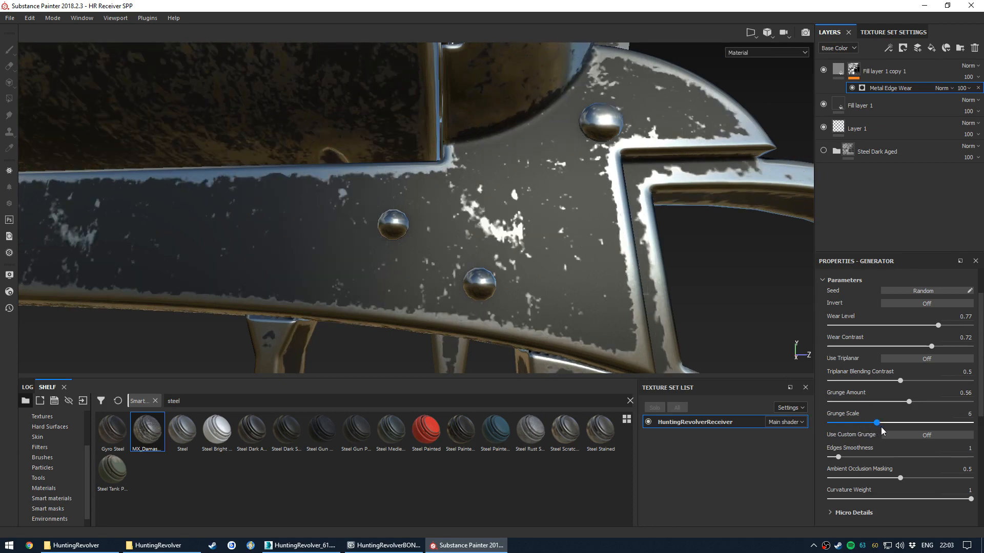
scroll(523, 227, down, 6)
alt+drag(451, 210, 768, 354)
drag(875, 425, 838, 423)
alt+drag(461, 231, 502, 252)
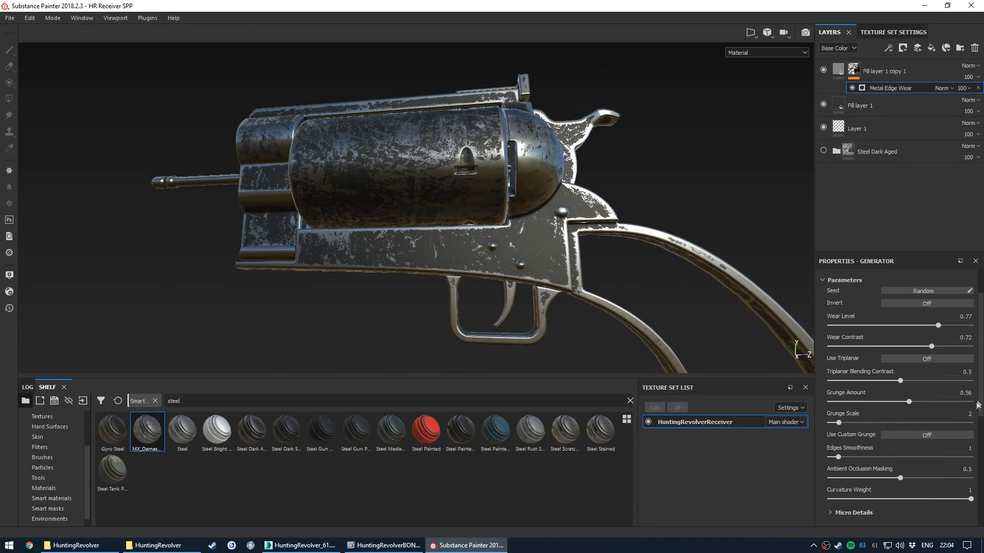
Try Use Custom Grunge and an edges smoothness of 3.56, inspect the custom grunge input, and turn Use Custom Grunge off
scroll(981, 405, down, 2)
scroll(980, 402, up, 2)
scroll(980, 404, down, 2)
mouse_move(980, 404)
mouse_down()
mouse_move(981, 415)
mouse_move(981, 398)
mouse_up()
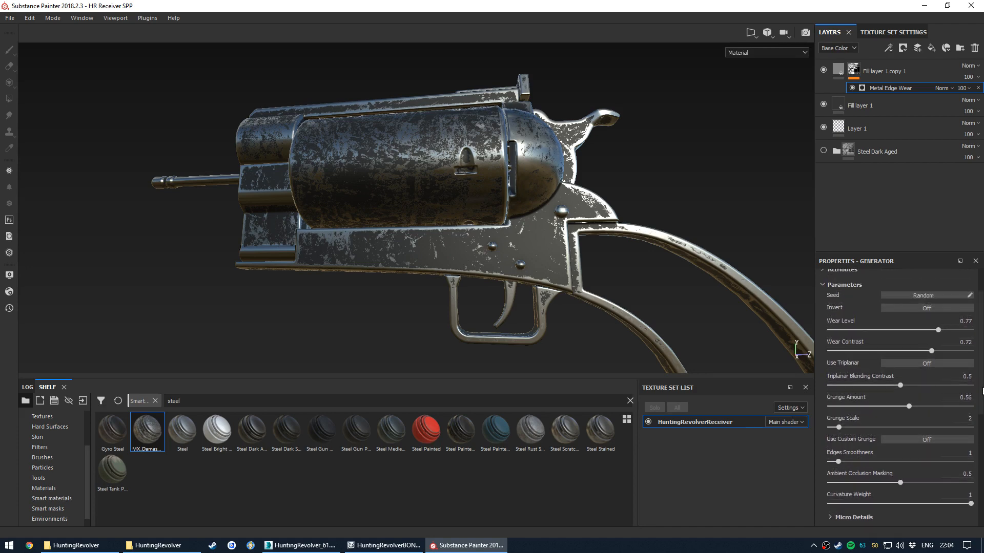
click(894, 441)
scroll(914, 427, down, 5)
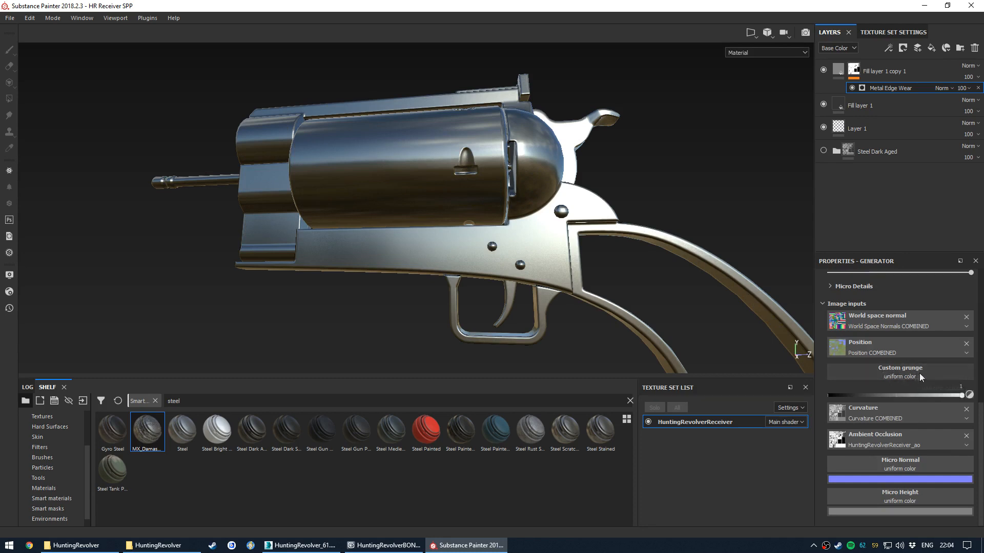
scroll(912, 372, up, 5)
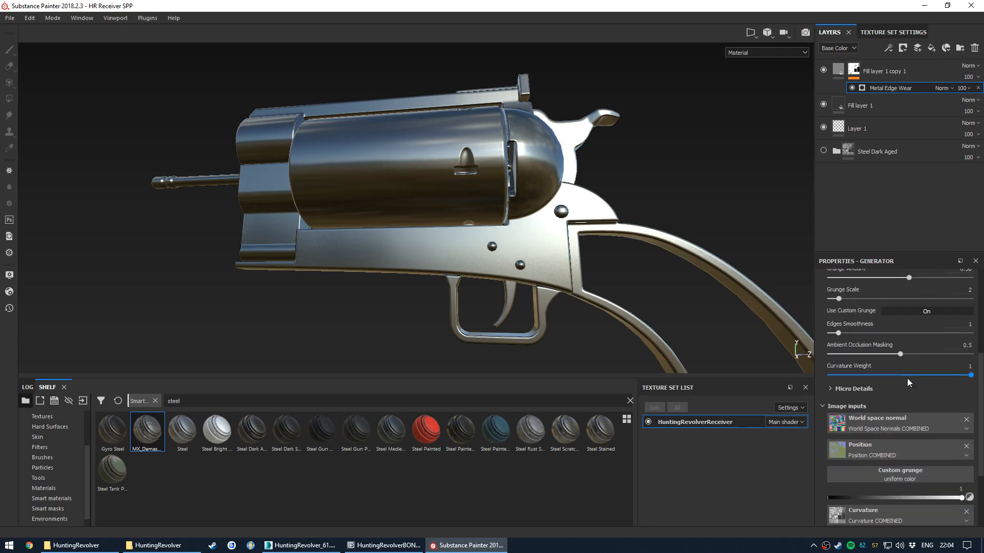
drag(860, 388, 885, 388)
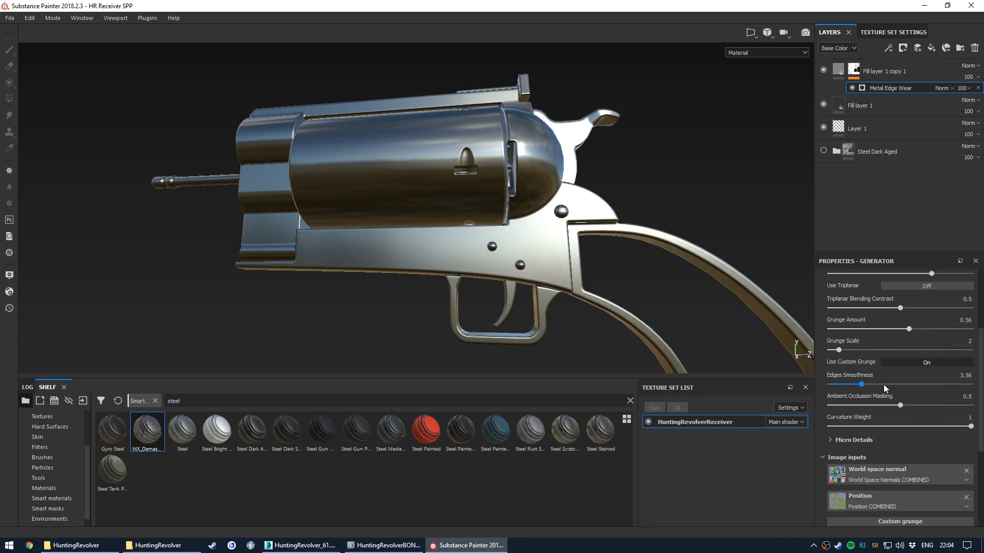
scroll(904, 395, down, 3)
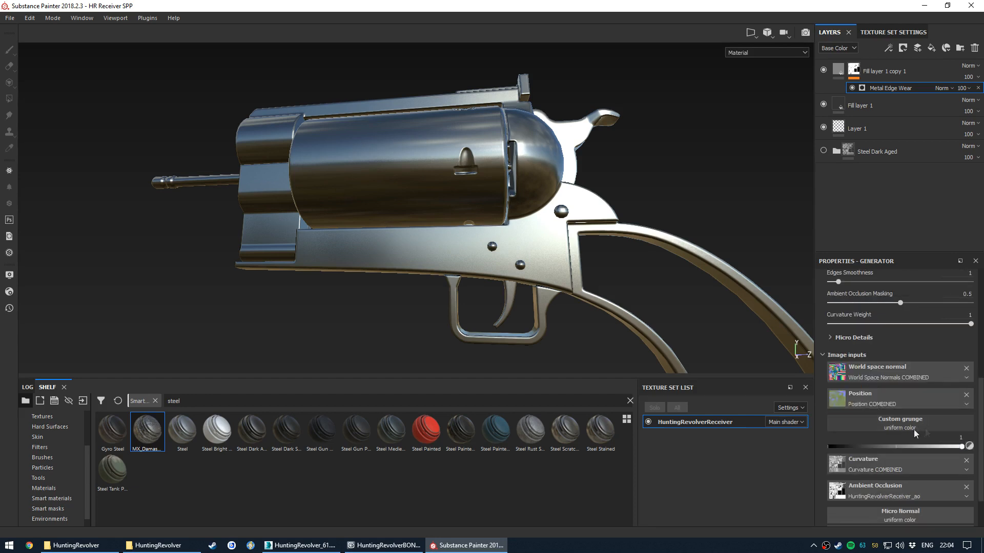
scroll(908, 409, up, 3)
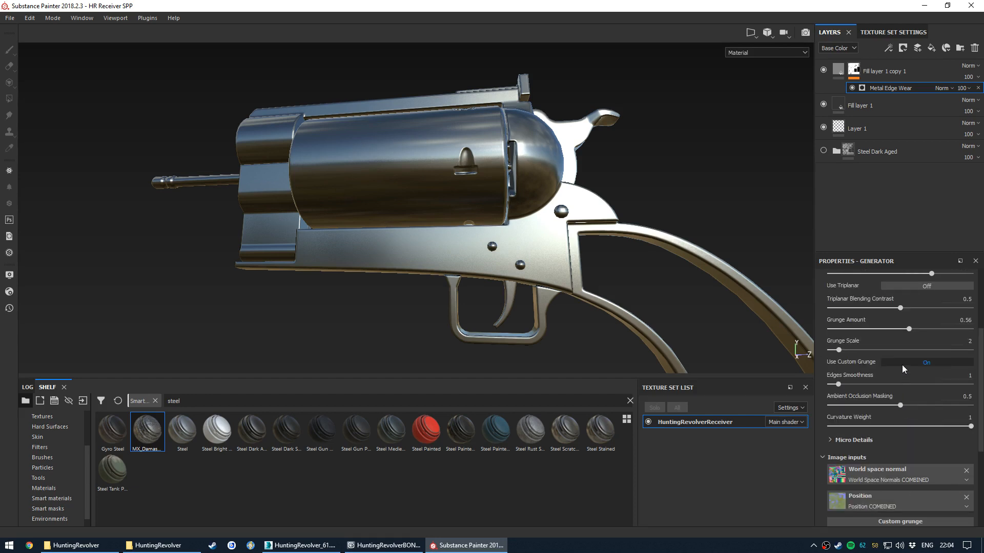
click(902, 364)
Try an edges smoothness of 0.82, examine the curvature map on the revolver, and return to the material view
mouse_move(838, 385)
mouse_down()
mouse_move(884, 389)
mouse_move(836, 391)
mouse_up()
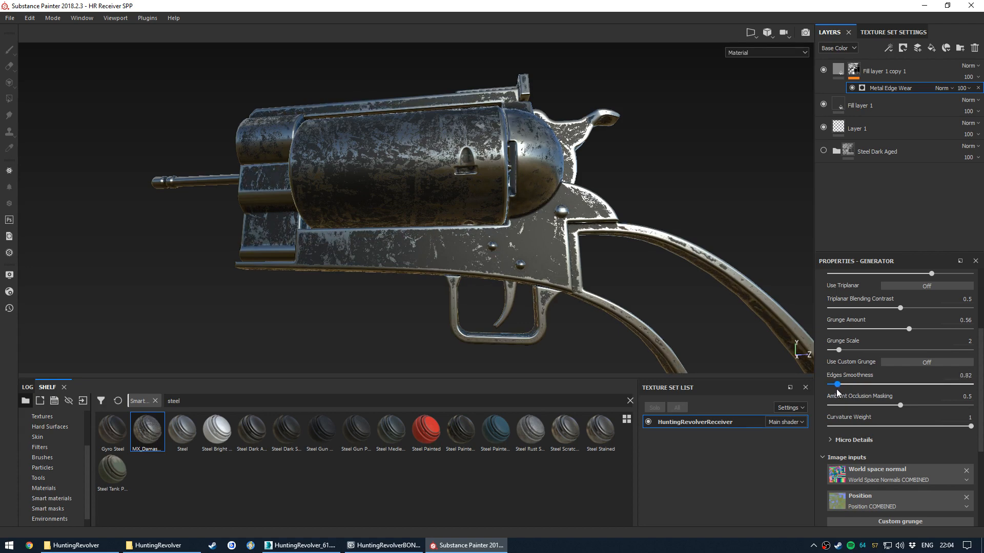
key(c)
scroll(661, 225, up, 2)
alt+drag(661, 225, 590, 203)
key(c)
key(c)
click(760, 53)
click(755, 107)
alt+drag(558, 226, 527, 232)
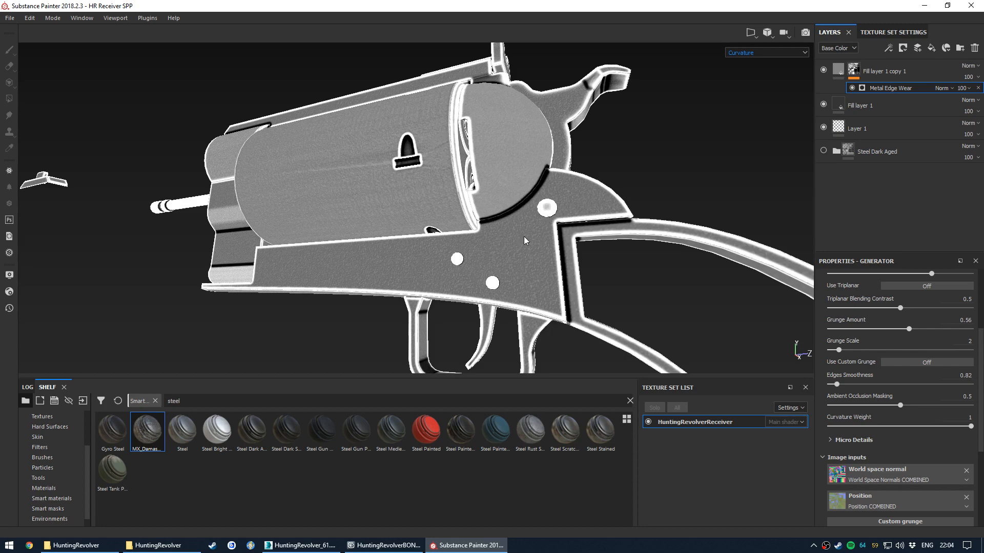
key(m)
alt+drag(524, 239, 582, 218)
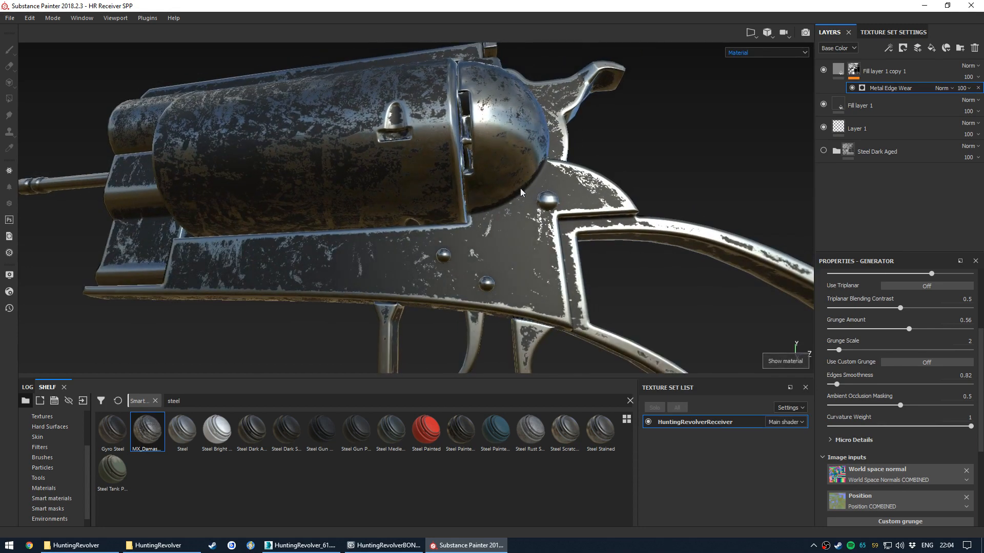
Try an edges smoothness of 3.97 for the edge wear, checking the worn edges along the frame and cylinder
drag(839, 387, 864, 387)
scroll(630, 246, down, 3)
alt+drag(623, 243, 579, 242)
scroll(579, 242, up, 5)
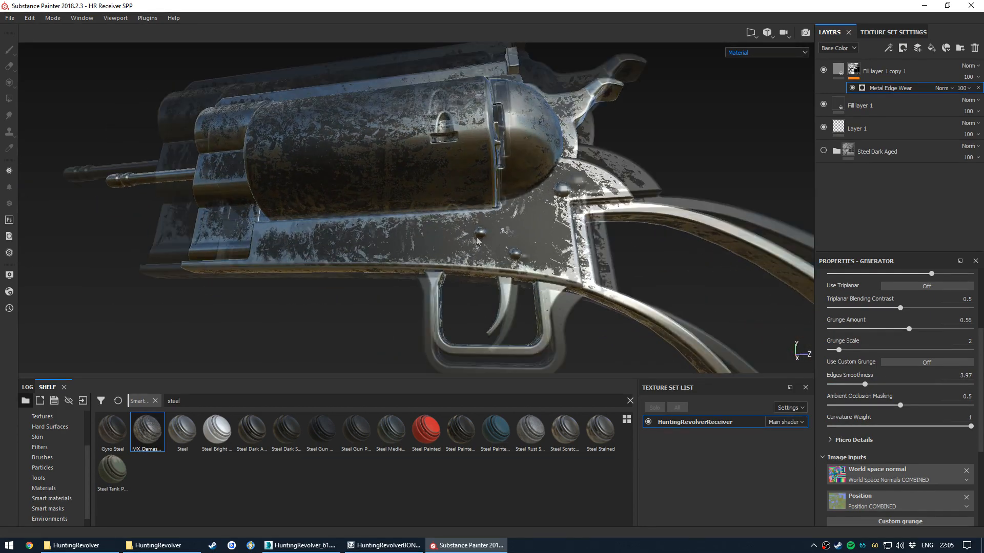
mouse_move(364, 280)
alt+mouse_down()
mouse_move(369, 214)
mouse_move(377, 274)
alt+mouse_up()
scroll(369, 265, down, 3)
Display the mask of Fill layer 1 copy 1 and set edges smoothness to 3.8 and ambient occlusion masking to 0.96
alt+click(857, 72)
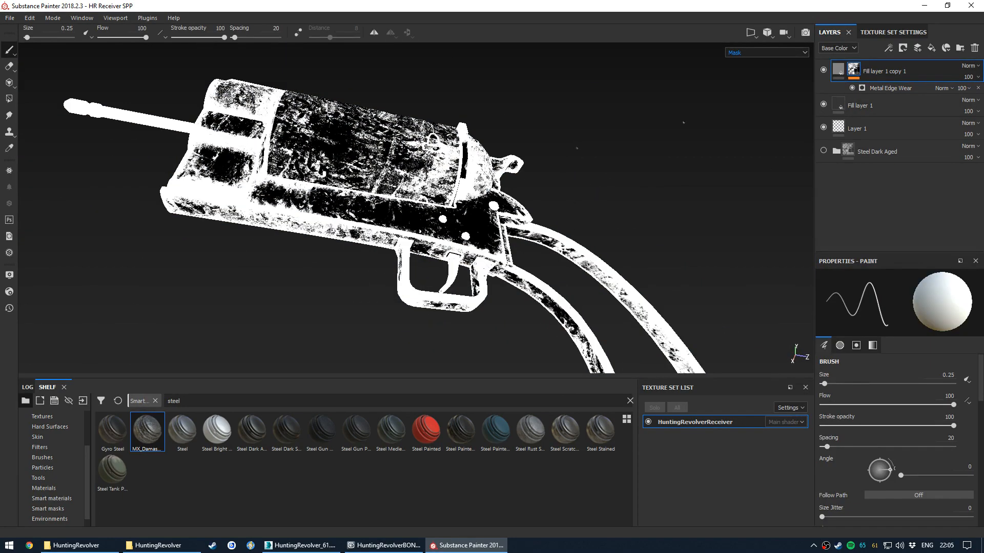
alt+drag(575, 116, 597, 103)
scroll(597, 103, up, 3)
click(896, 90)
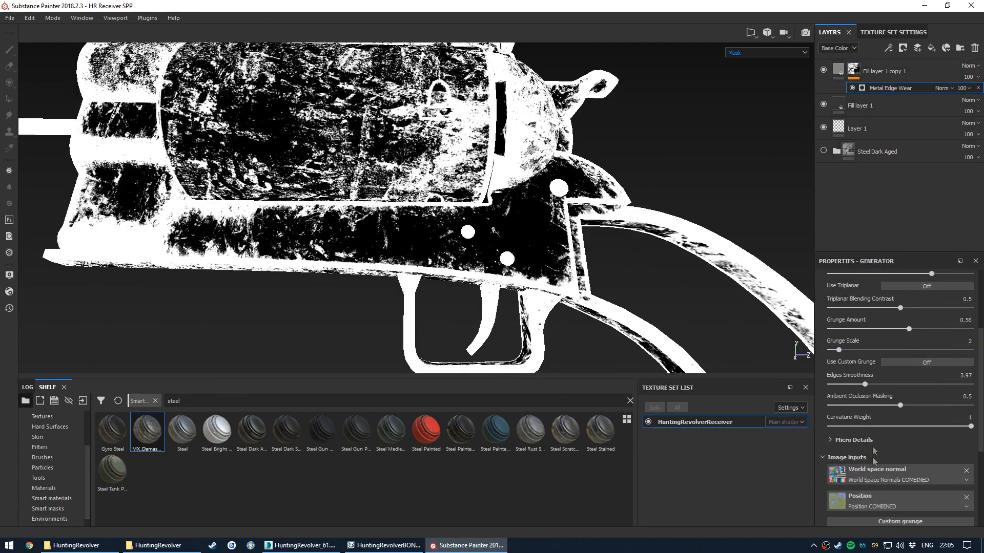
drag(865, 384, 965, 406)
alt+drag(605, 251, 487, 210)
scroll(487, 210, up, 2)
scroll(487, 210, up, 2)
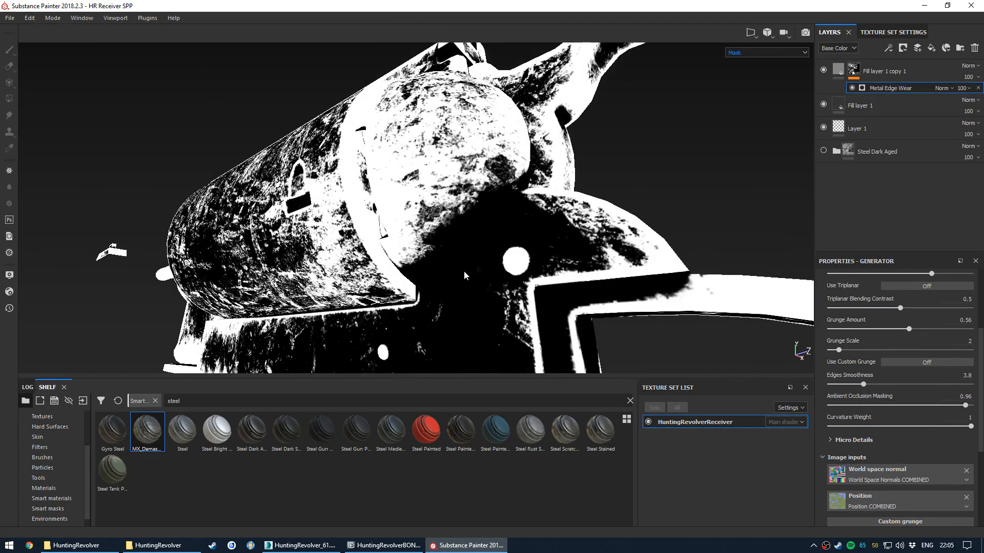
Compare the wear mask with the baked mesh maps where the dome meets the frame, ending in the material view
key(m)
alt+drag(503, 202, 511, 229)
key(c)
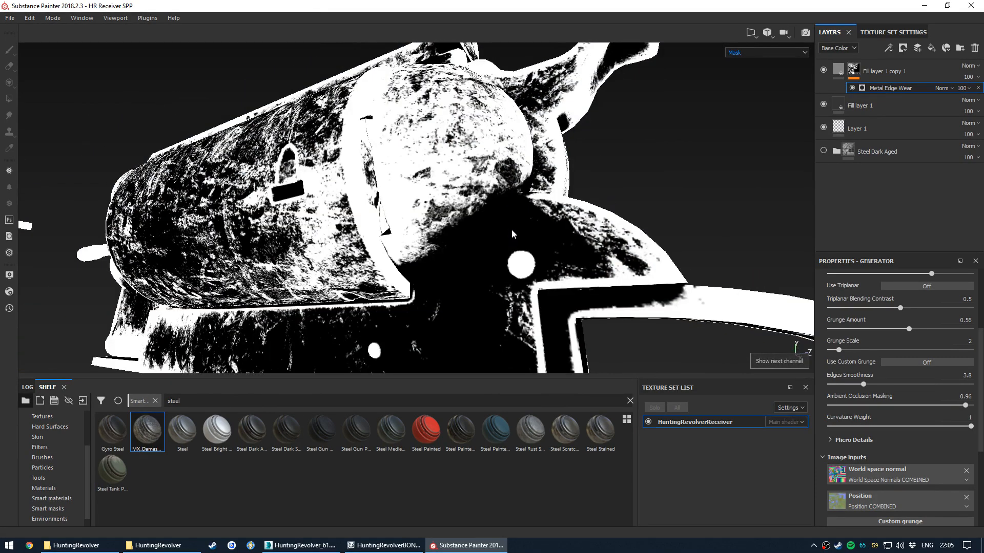
key(b)
key(b)
key(b)
key(b)
key(b)
key(b)
alt+drag(518, 213, 458, 226)
scroll(536, 177, up, 2)
scroll(459, 227, up, 2)
key(m)
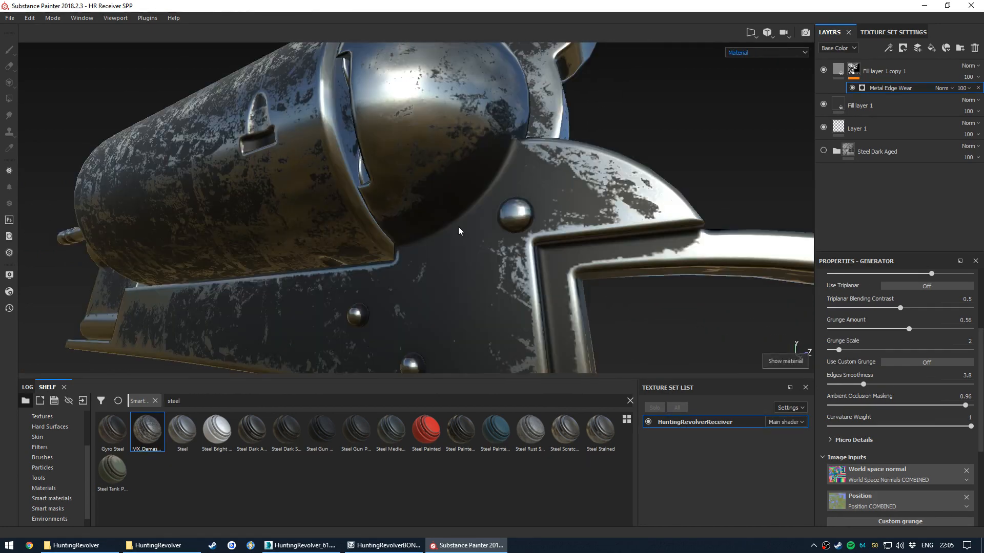
Try an ambient occlusion masking of 0 and display the layer's mask with the Metal Edge Wear generator selected
drag(965, 405, 860, 404)
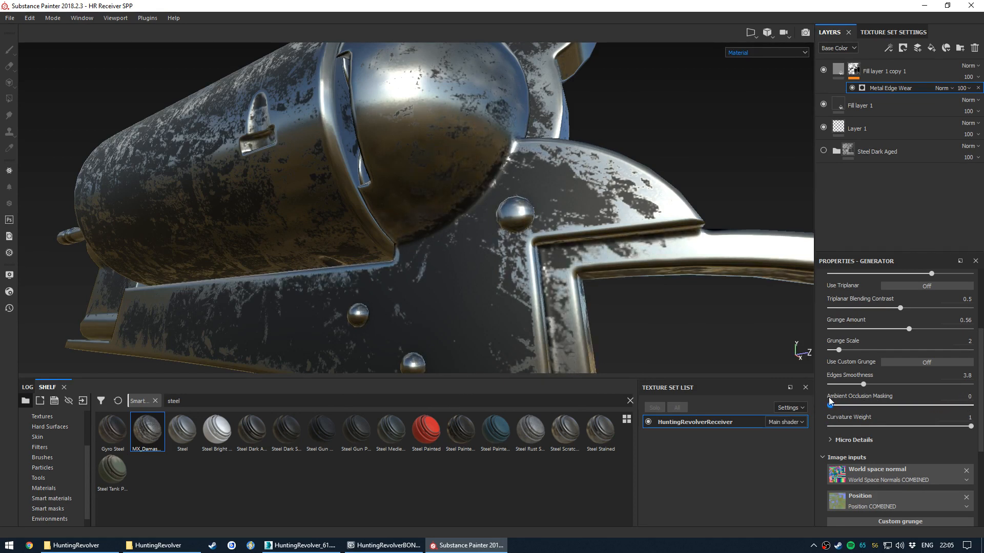
alt+click(854, 70)
click(873, 87)
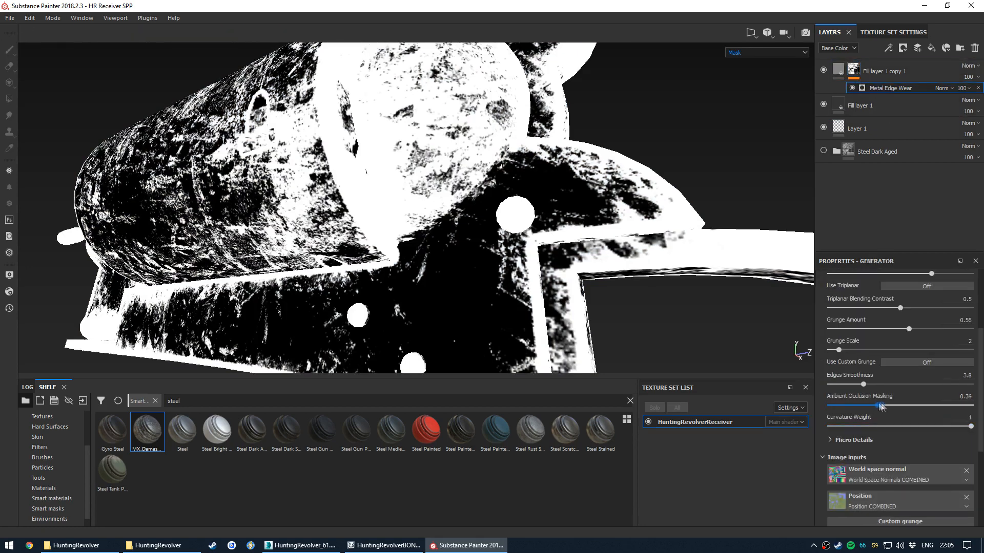
Try an ambient occlusion masking of 0.95, examining the crevice around the dome in the mask and material views
drag(880, 405, 964, 405)
scroll(436, 215, down, 4)
alt+drag(410, 215, 463, 208)
scroll(532, 188, up, 2)
alt+drag(533, 187, 557, 187)
scroll(557, 188, up, 2)
alt+middle_drag(557, 185, 525, 223)
scroll(527, 225, down, 3)
scroll(503, 250, up, 3)
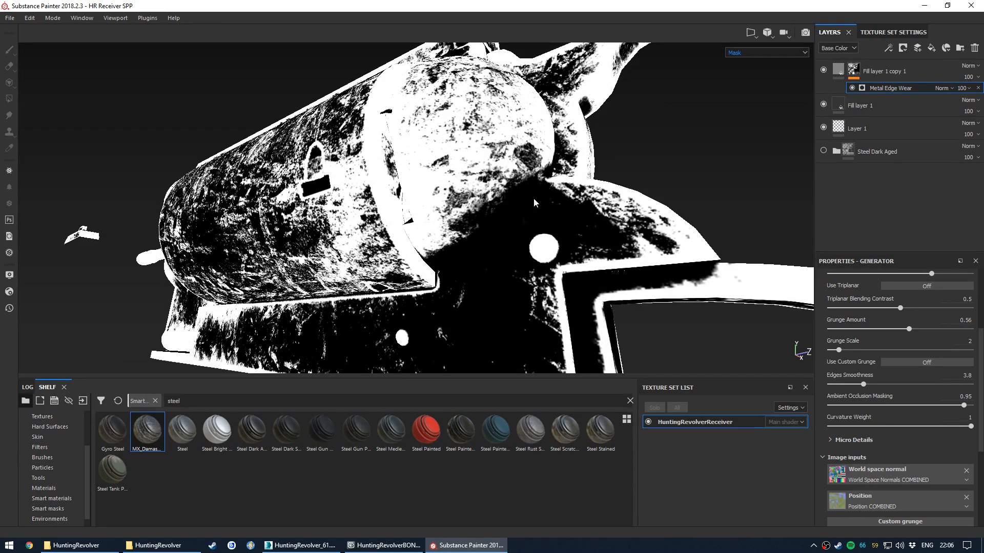
key(m)
scroll(495, 221, down, 3)
alt+drag(495, 226, 521, 243)
scroll(502, 234, up, 3)
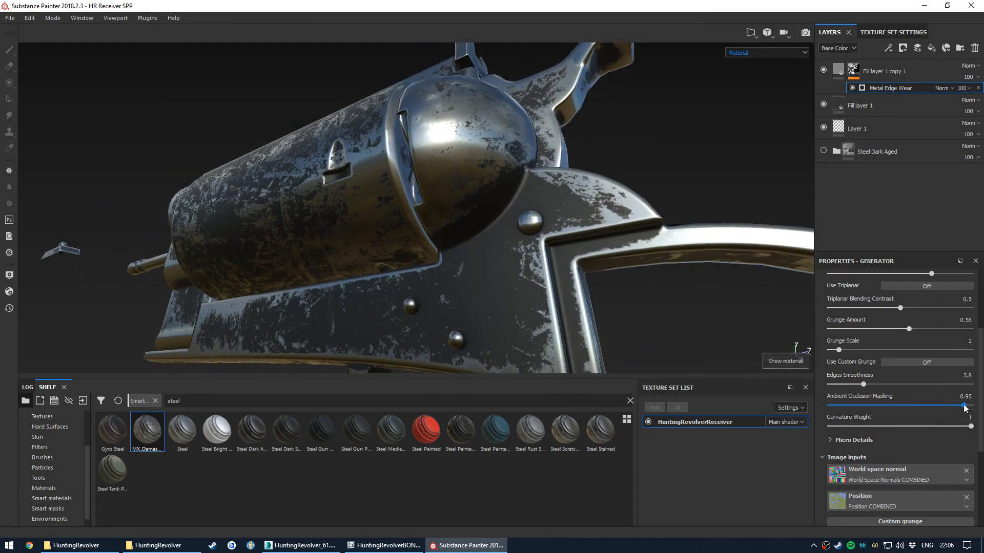
Try an ambient occlusion masking of 0, check the crevices around the dome, and settle on 0.72
drag(964, 405, 785, 406)
alt+drag(505, 240, 487, 230)
scroll(523, 226, up, 3)
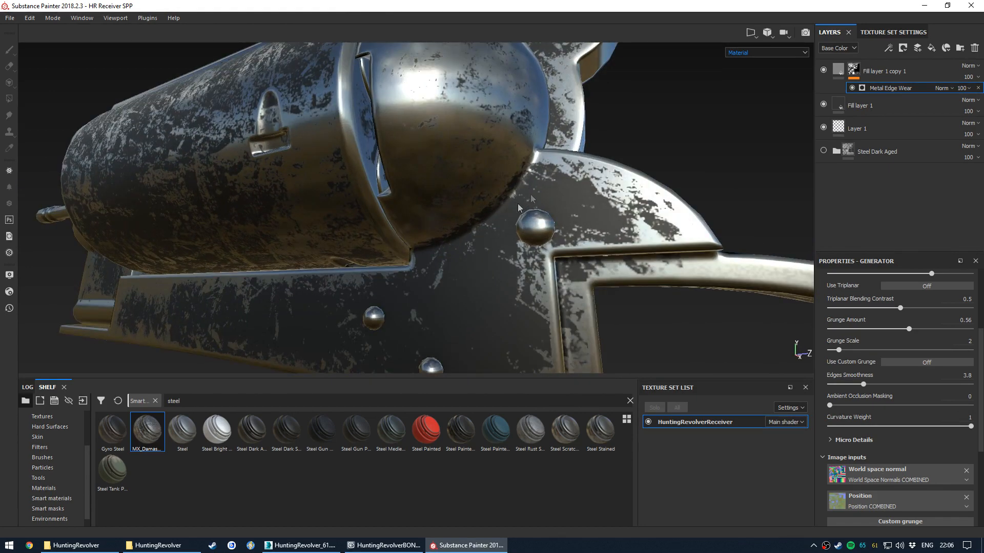
scroll(512, 211, down, 3)
mouse_move(457, 242)
alt+mouse_down()
mouse_move(474, 244)
mouse_move(450, 246)
alt+mouse_up()
alt+middle_drag(463, 263, 463, 229)
alt+drag(463, 229, 511, 258)
drag(829, 405, 932, 410)
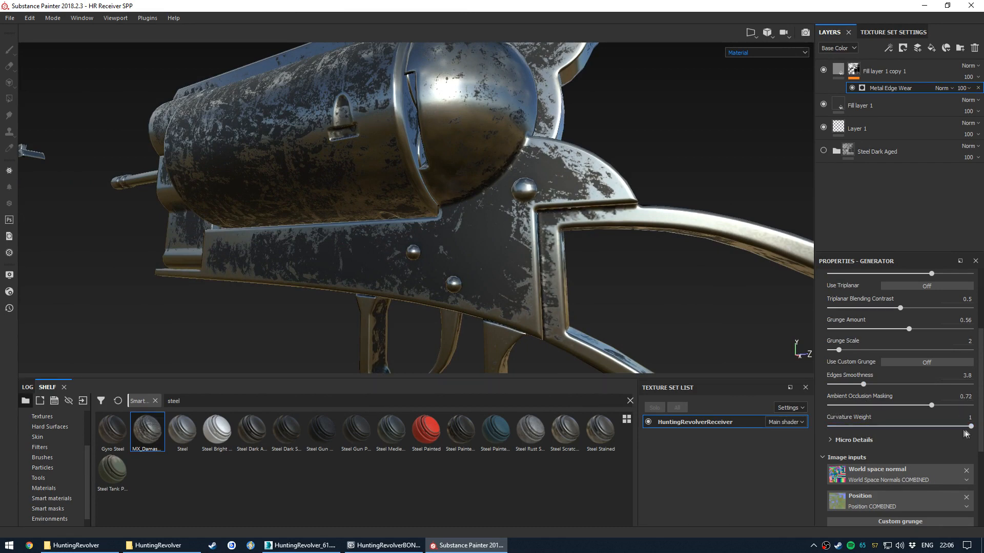
Try lower curvature weights such as 0.59, restore the weight to 1, and check the wear on the whole revolver
drag(958, 427, 929, 427)
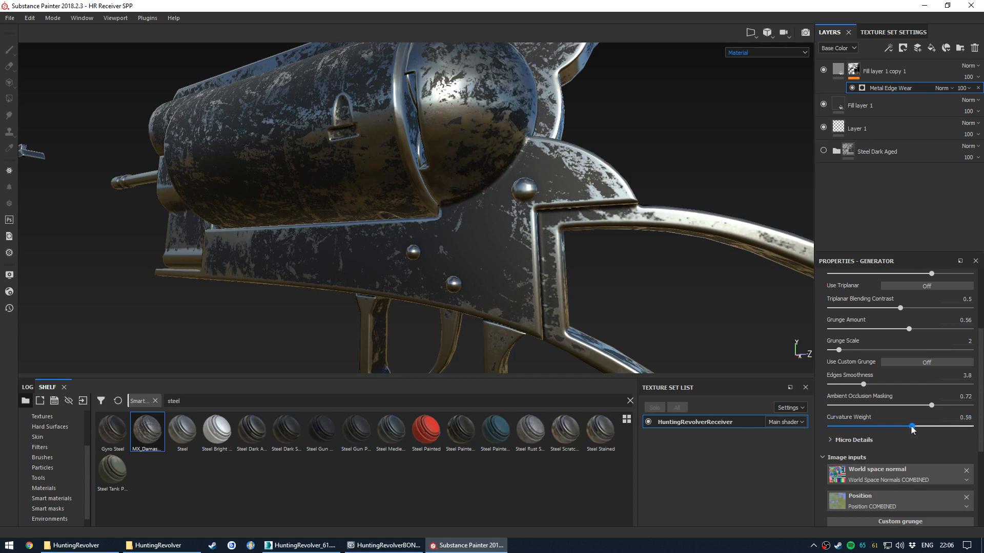
drag(858, 427, 979, 432)
scroll(427, 194, down, 1)
scroll(428, 198, down, 3)
alt+drag(428, 197, 495, 227)
scroll(514, 235, up, 2)
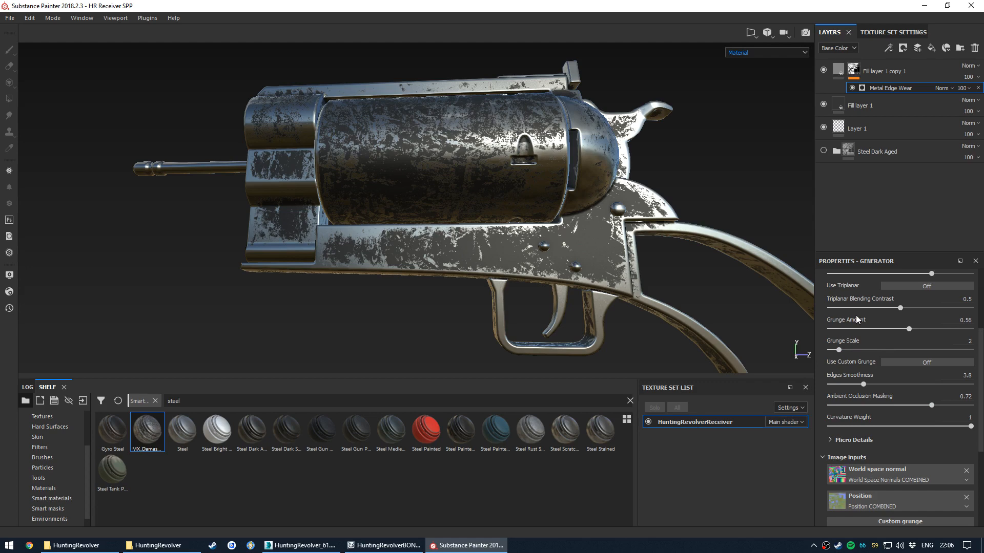
Inspect the wear on the cylinder and frame and set the grunge amount to 0.49
alt+drag(609, 158, 536, 219)
scroll(441, 222, up, 1)
alt+drag(441, 221, 446, 220)
scroll(514, 265, up, 2)
alt+drag(514, 266, 499, 262)
alt+middle_drag(256, 107, 379, 135)
scroll(382, 136, up, 2)
scroll(425, 145, down, 5)
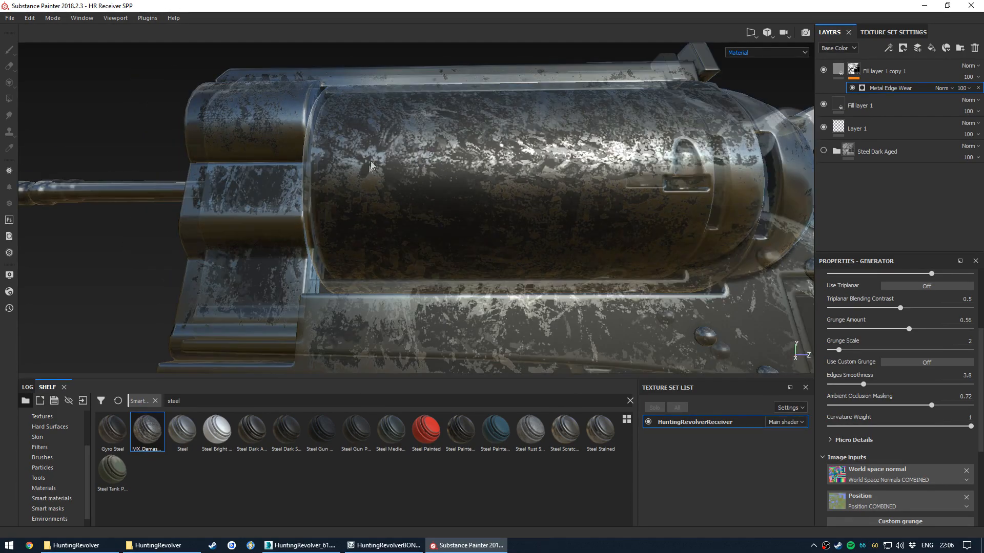
drag(908, 329, 899, 329)
Set the wear contrast to 0.38 and check the softer wear on the dome behind the cylinder
scroll(876, 361, up, 5)
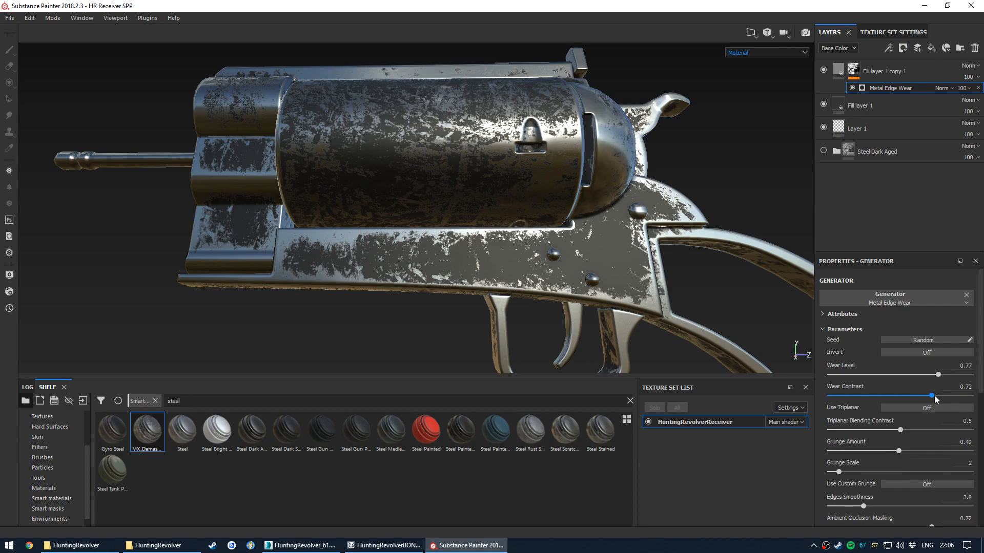
drag(933, 396, 884, 405)
alt+drag(359, 308, 566, 128)
alt+drag(509, 161, 560, 149)
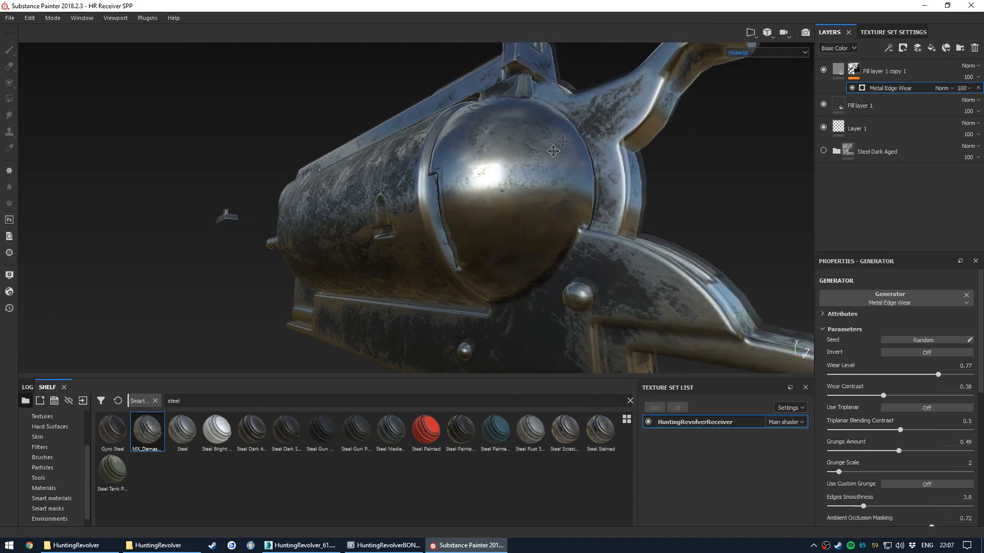
Add a paint effect above Metal Edge Wear on the layer's mask and choose the Dirt 1 brush
click(889, 48)
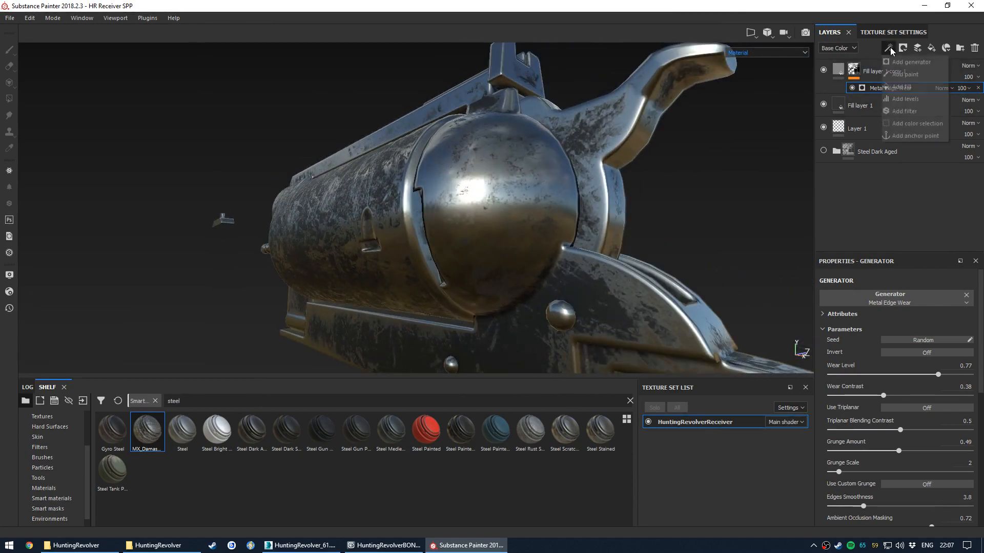
click(897, 74)
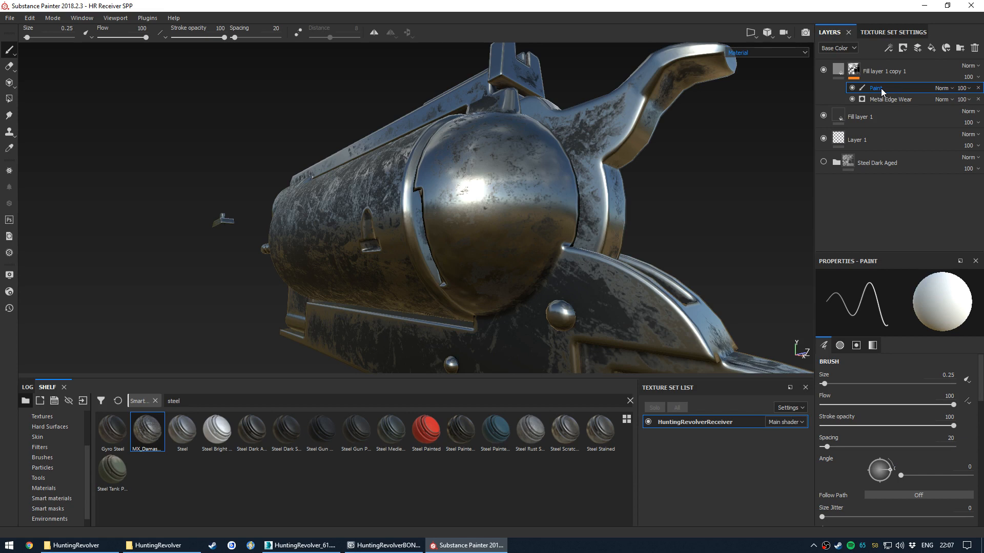
ctrl+right_drag(486, 193, 507, 193)
click(44, 459)
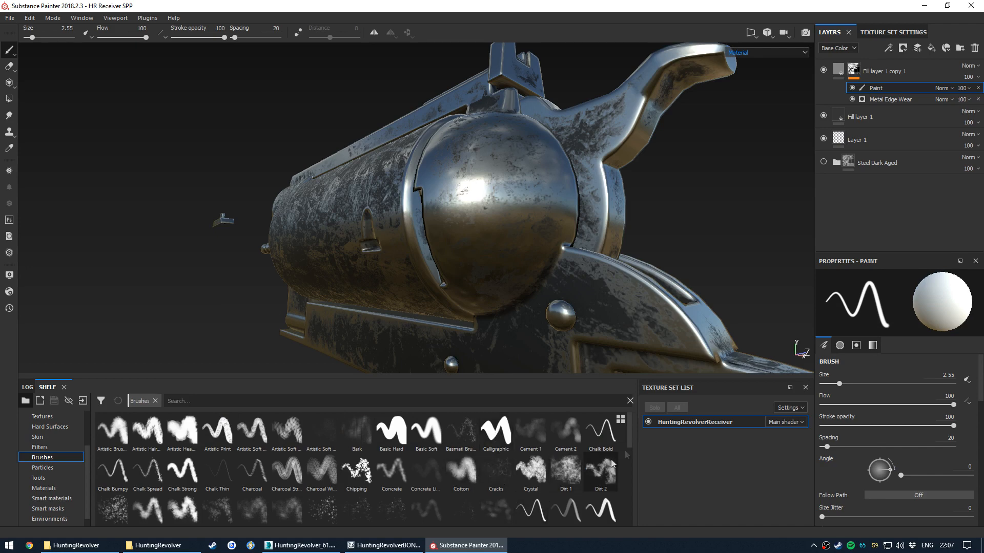
click(578, 459)
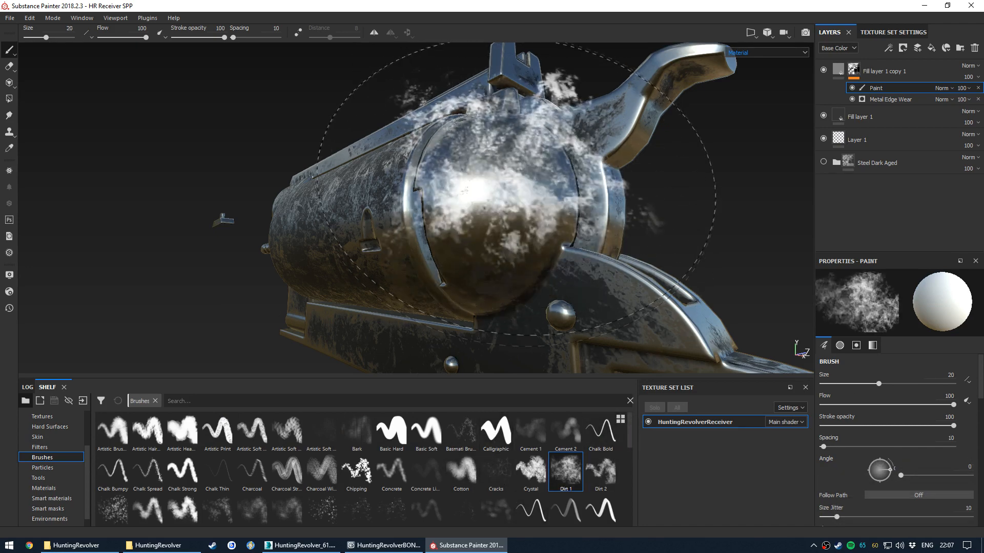
Set the Dirt 1 brush to black at size 3.64 and paint out the edge wear over the dome
ctrl+right_drag(495, 184, 466, 183)
key(x)
scroll(482, 176, up, 3)
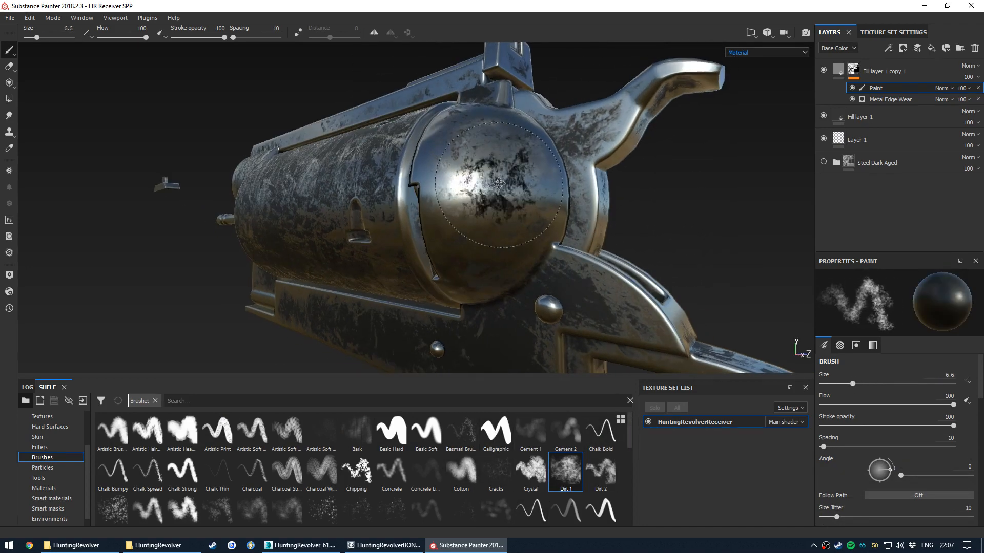
ctrl+right_drag(501, 190, 474, 189)
mouse_move(466, 132)
mouse_down()
mouse_move(454, 179)
mouse_move(482, 277)
mouse_move(540, 221)
mouse_move(442, 227)
mouse_move(484, 282)
mouse_move(505, 225)
mouse_move(489, 202)
mouse_up()
mouse_move(492, 235)
alt+mouse_down()
mouse_move(549, 283)
mouse_move(500, 134)
alt+mouse_up()
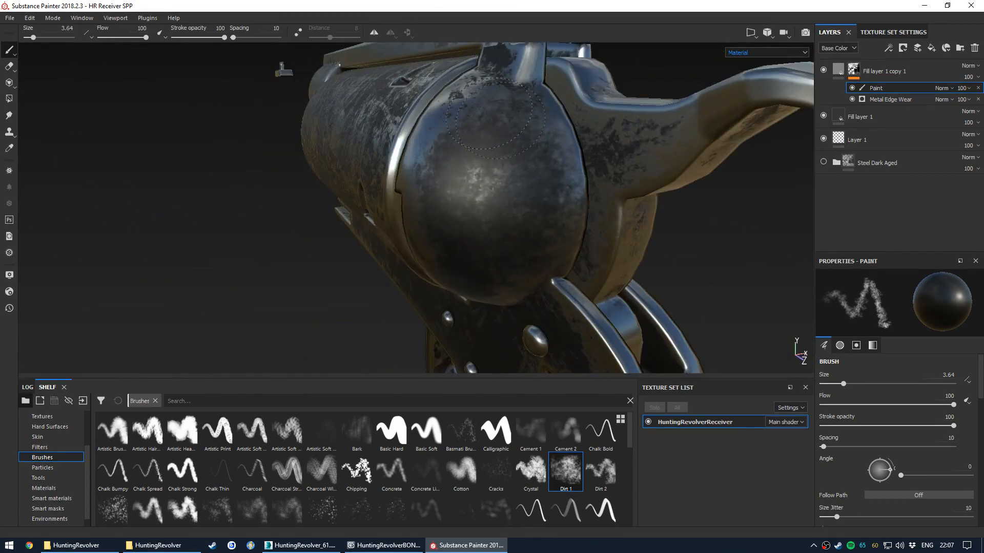
alt+drag(470, 171, 561, 213)
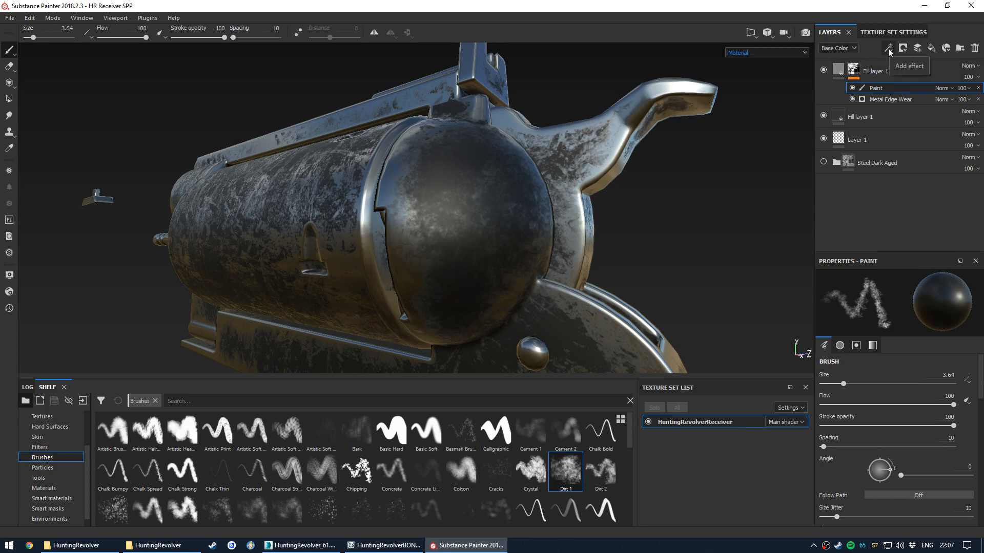
Toggle the paint effect's visibility to compare the dome with and without the painted masking
click(853, 89)
click(853, 89)
click(853, 89)
click(853, 89)
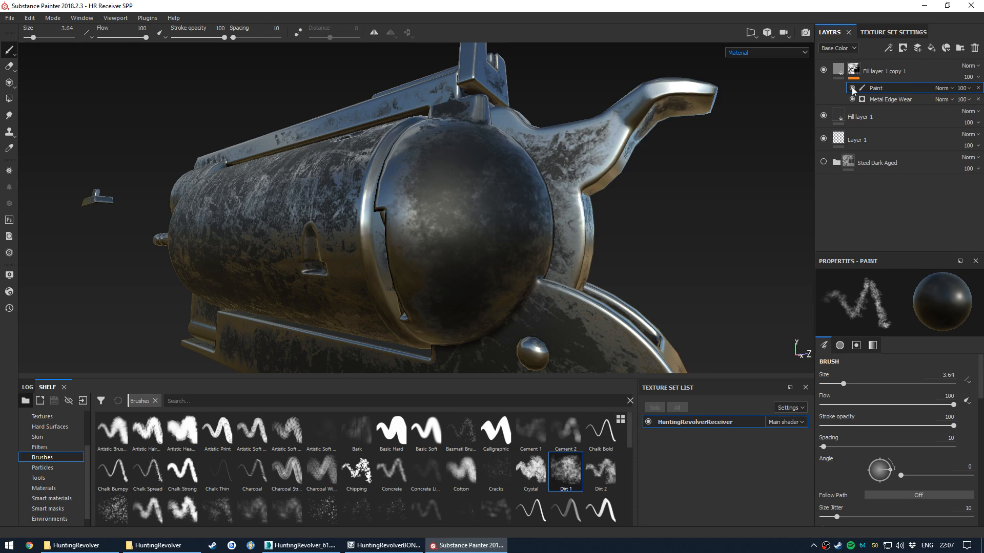
Set the Metal Edge Wear generator's wear level to 0.66
alt+drag(465, 276, 569, 204)
click(894, 97)
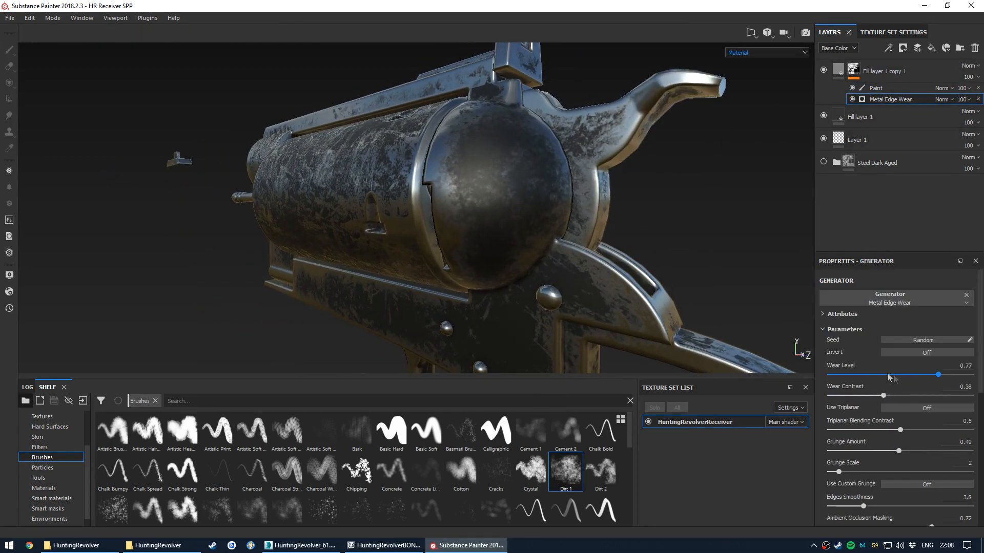
mouse_move(937, 376)
mouse_down()
mouse_move(911, 385)
mouse_move(948, 379)
mouse_move(924, 385)
mouse_up()
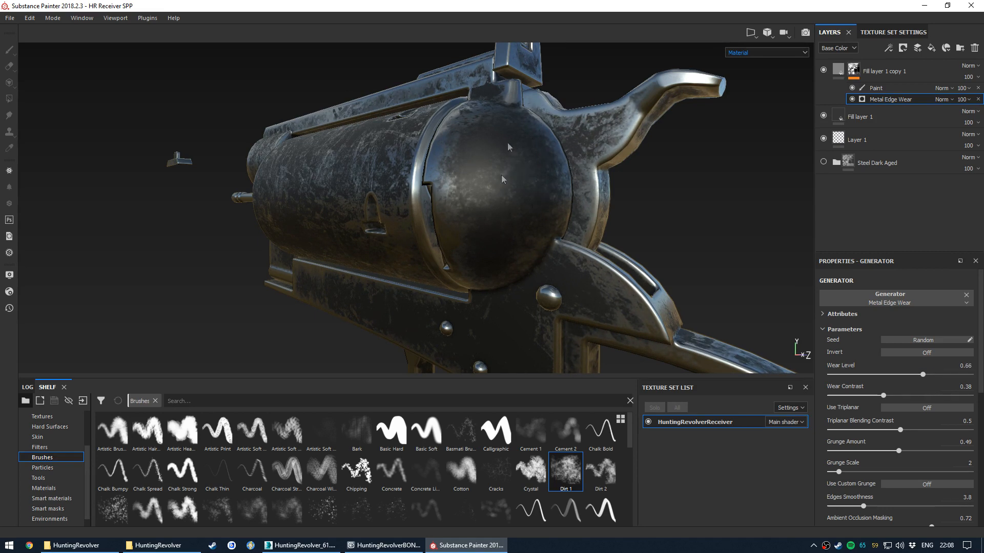
Try a Dirt 1 brush stroke on the dome in the paint effect and undo it
click(876, 88)
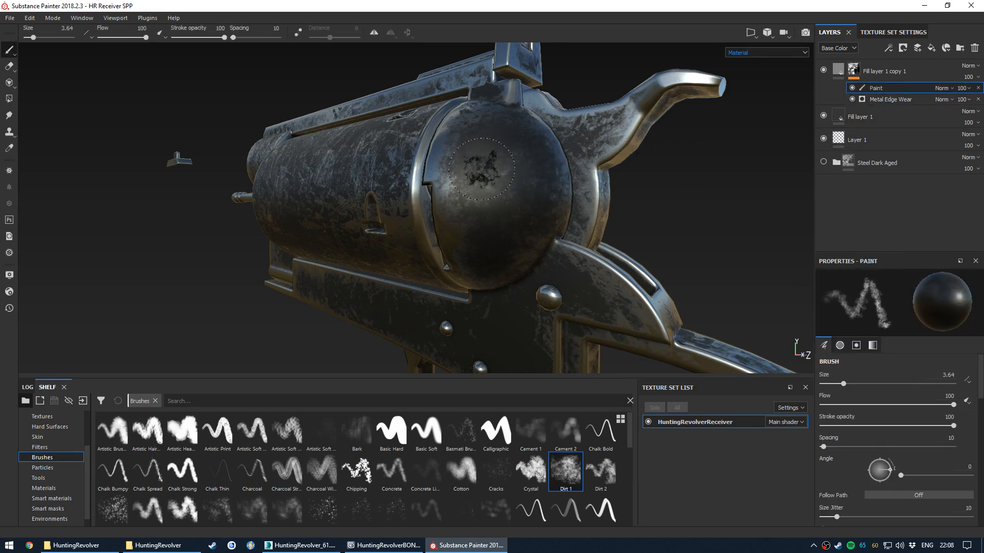
mouse_move(487, 159)
mouse_down()
mouse_move(471, 187)
mouse_move(513, 174)
mouse_move(502, 241)
mouse_move(509, 153)
mouse_move(528, 218)
mouse_move(533, 144)
mouse_move(490, 189)
mouse_up()
key(ctrl+z)
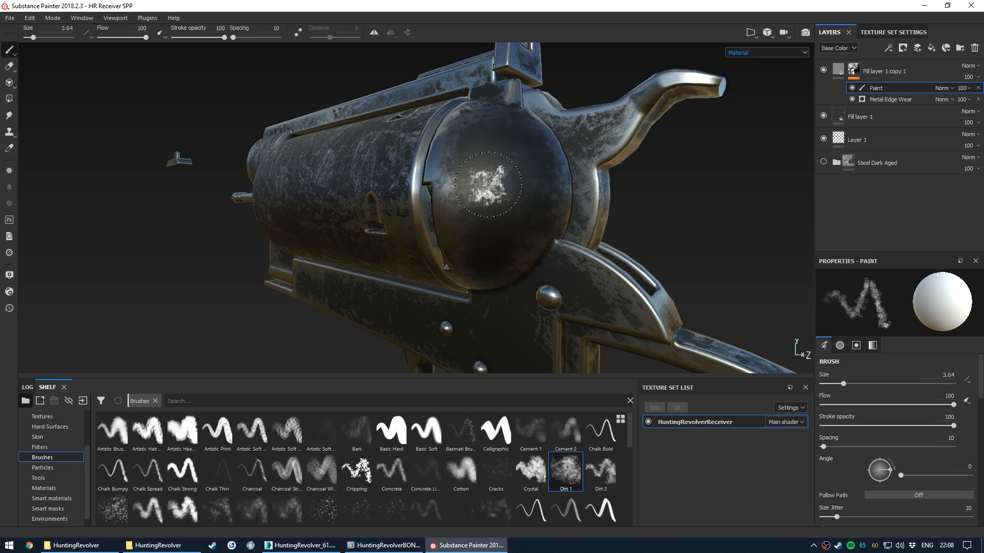
Try erasing the black paint from the dome with the Eraser, check the restored wear, and undo the erasing
key(e)
mouse_move(497, 149)
mouse_down()
mouse_move(514, 124)
mouse_move(488, 108)
mouse_up()
mouse_move(447, 145)
mouse_down()
mouse_move(559, 220)
mouse_move(475, 185)
mouse_up()
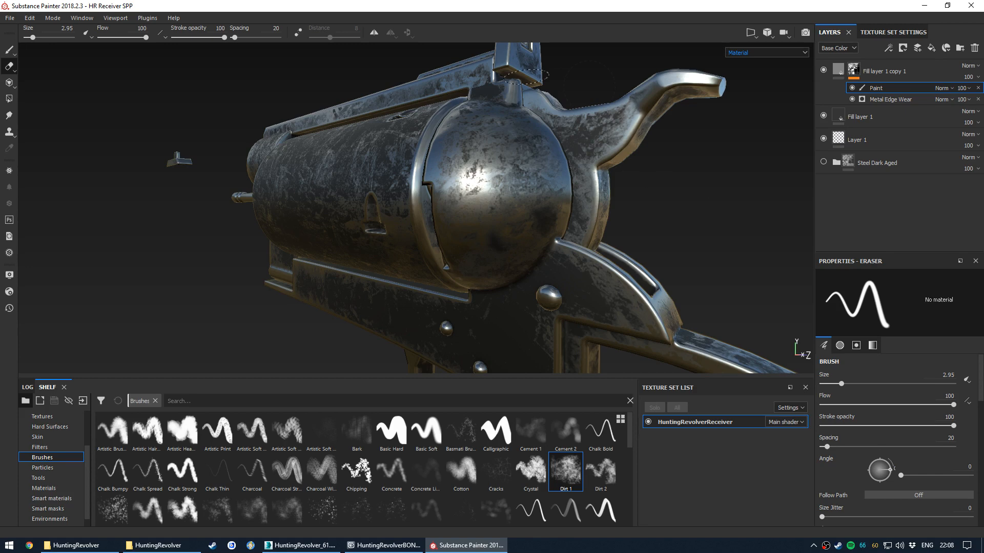
alt+drag(476, 241, 522, 125)
alt+drag(487, 214, 600, 174)
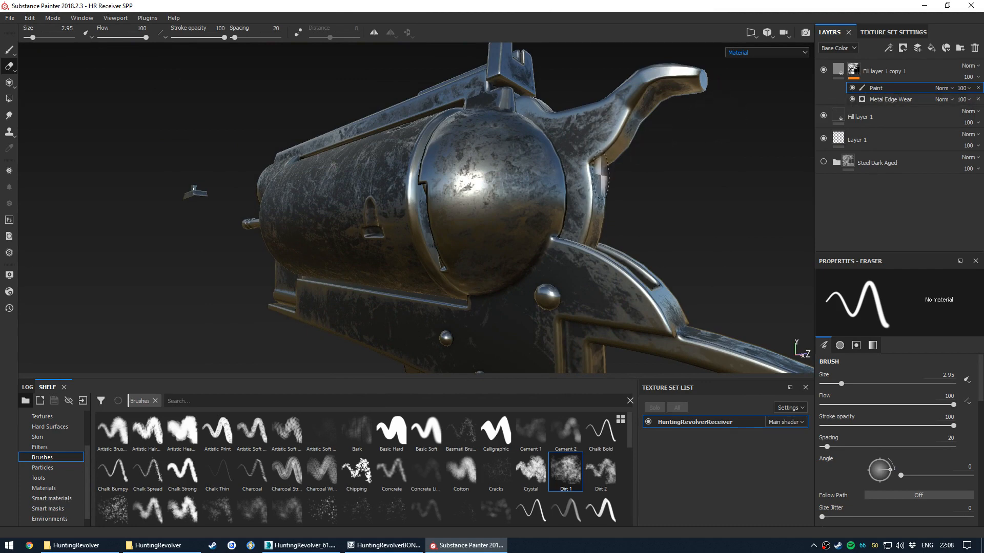
key(ctrl+z)
alt+right_drag(518, 205, 446, 205)
alt+drag(446, 204, 600, 216)
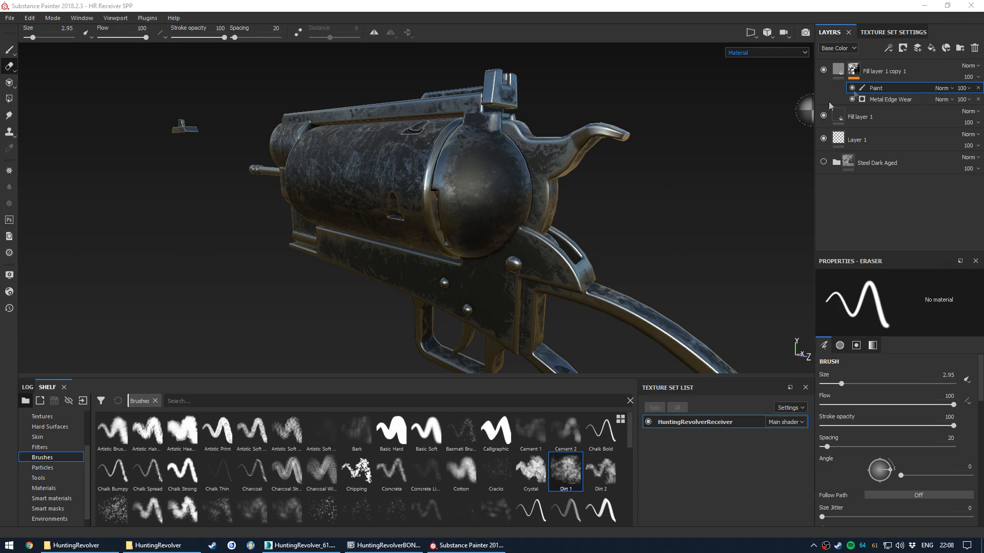
Try an HSL Perceptive filter on the mask of Fill layer 1 copy 1, varying its hue and lightness, and remove it
scroll(514, 172, down, 1)
mouse_move(470, 195)
alt+mouse_down()
mouse_move(485, 200)
mouse_move(470, 201)
alt+mouse_up()
click(888, 47)
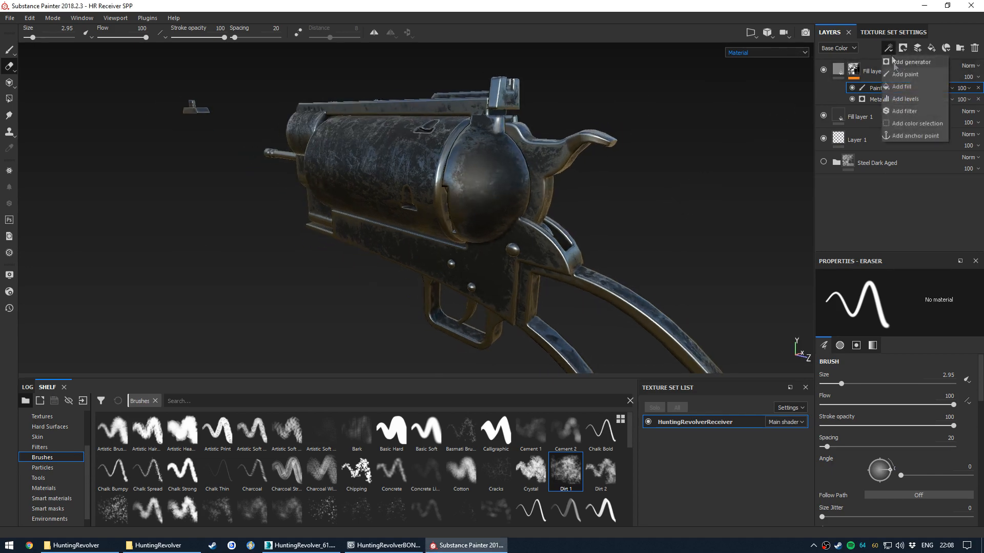
click(906, 112)
click(892, 305)
click(934, 424)
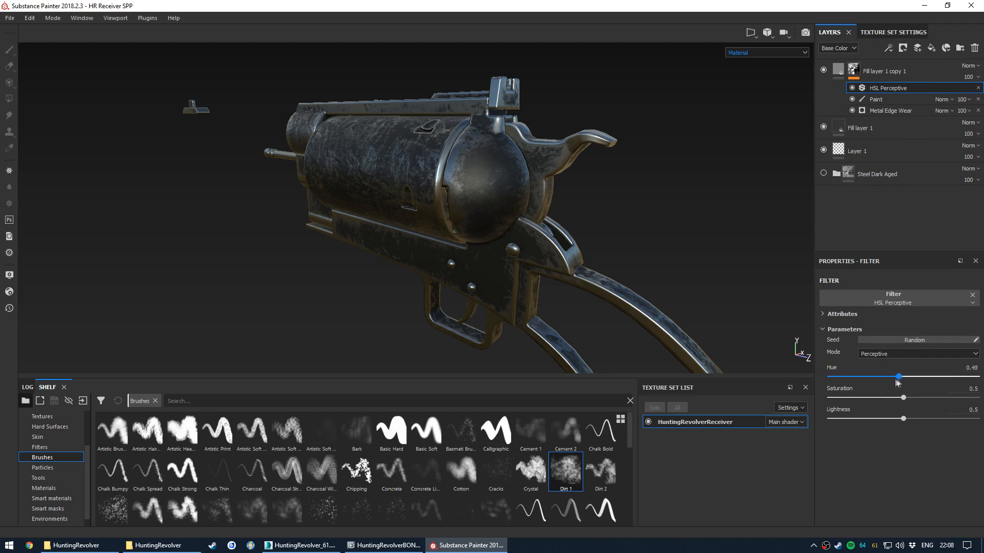
drag(888, 424, 916, 418)
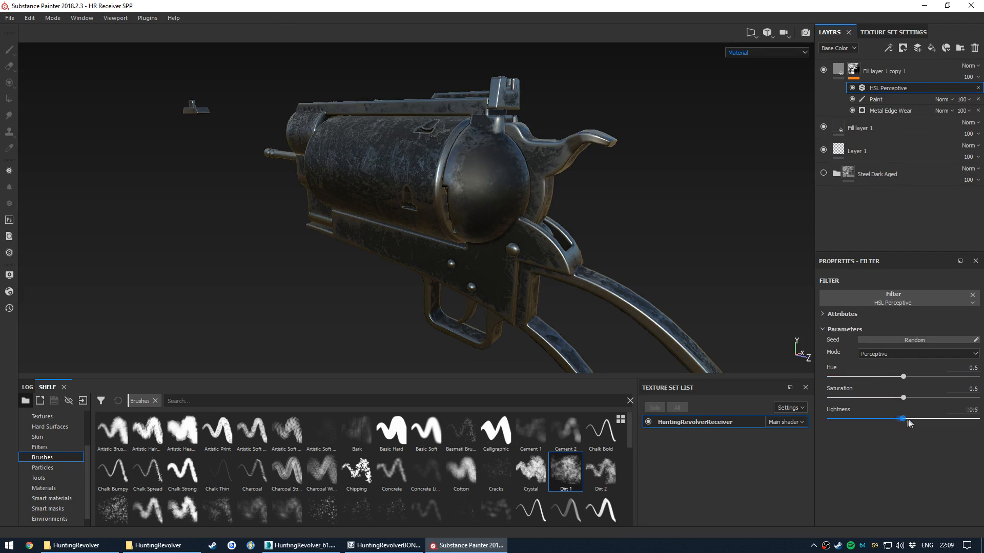
click(977, 88)
Try an HSL Perceptive filter on the material content of Fill layer 1 copy 1, varying its lightness, and remove it
click(838, 72)
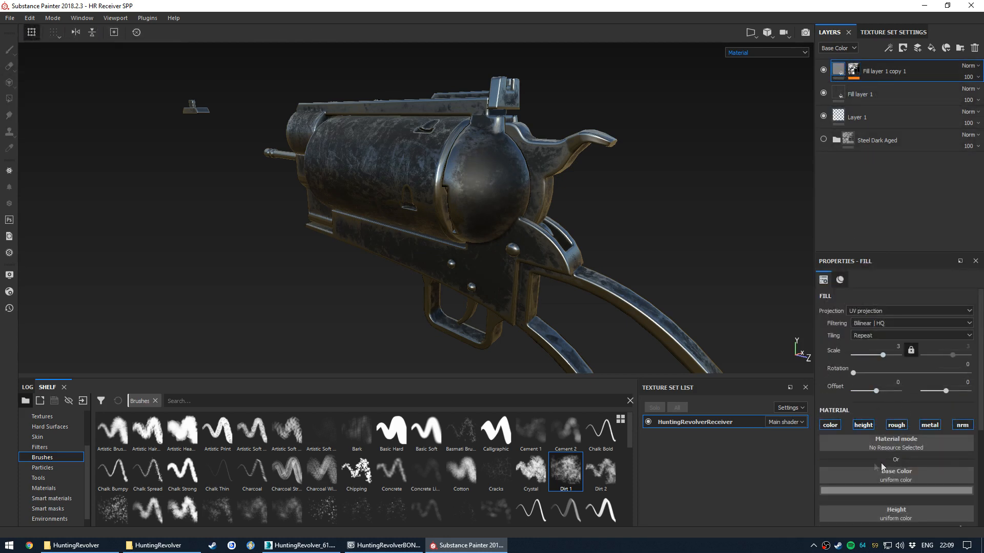
scroll(878, 466, down, 3)
scroll(898, 367, up, 3)
click(891, 51)
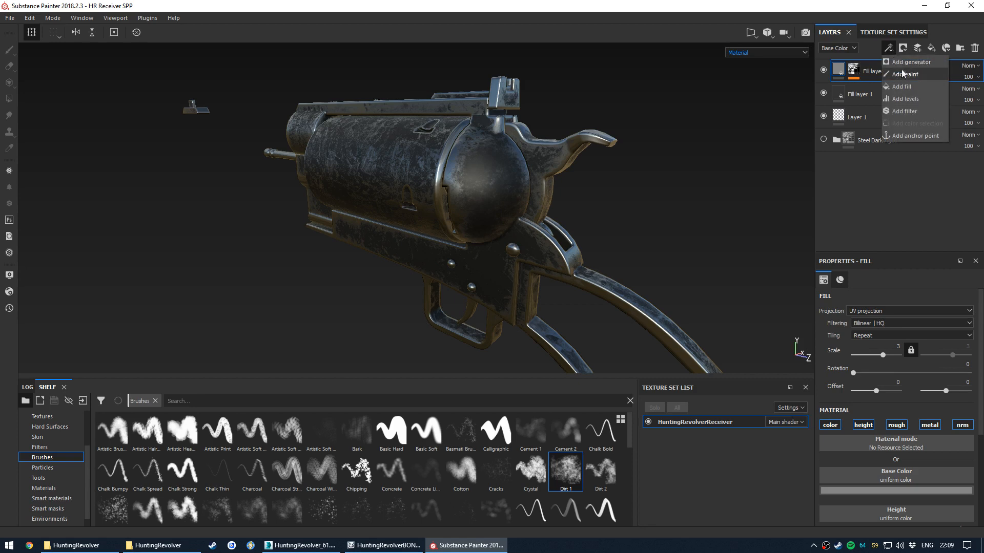
click(910, 112)
click(894, 310)
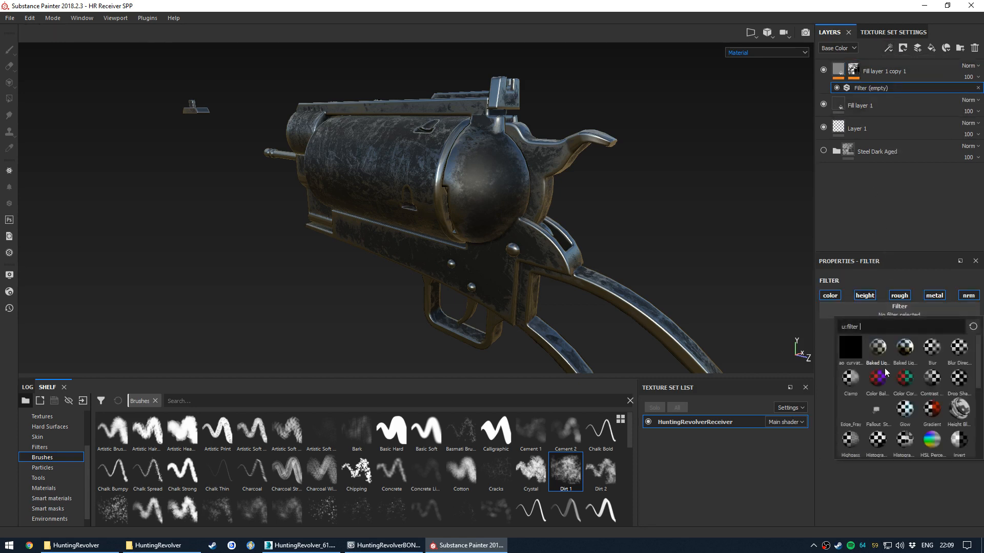
click(933, 441)
mouse_move(904, 432)
mouse_down()
mouse_move(866, 433)
mouse_move(967, 433)
mouse_move(879, 435)
mouse_move(913, 438)
mouse_up()
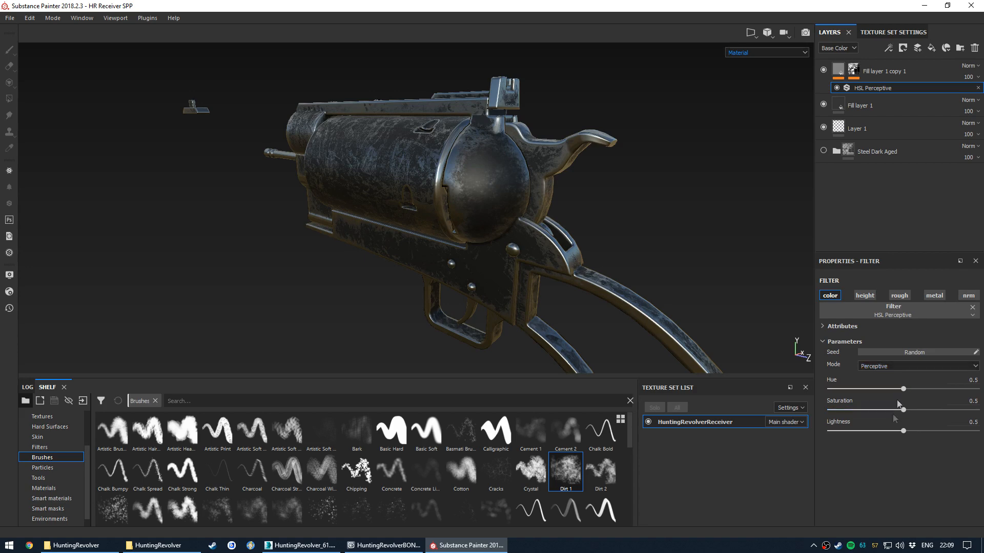
alt+drag(454, 170, 494, 212)
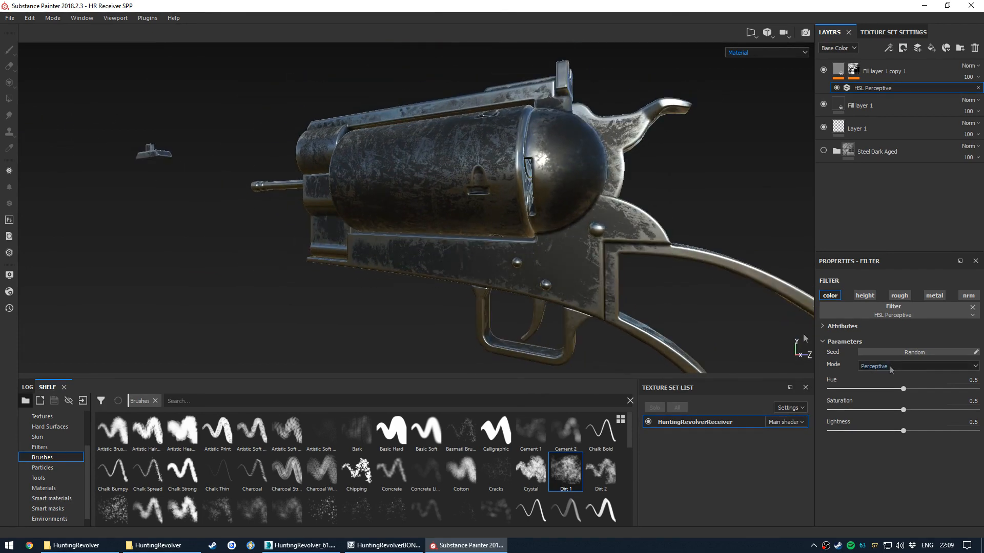
click(978, 87)
Try a Blur filter on the mask of Fill layer 1 copy 1, varying its blur intensity, and remove it
click(888, 47)
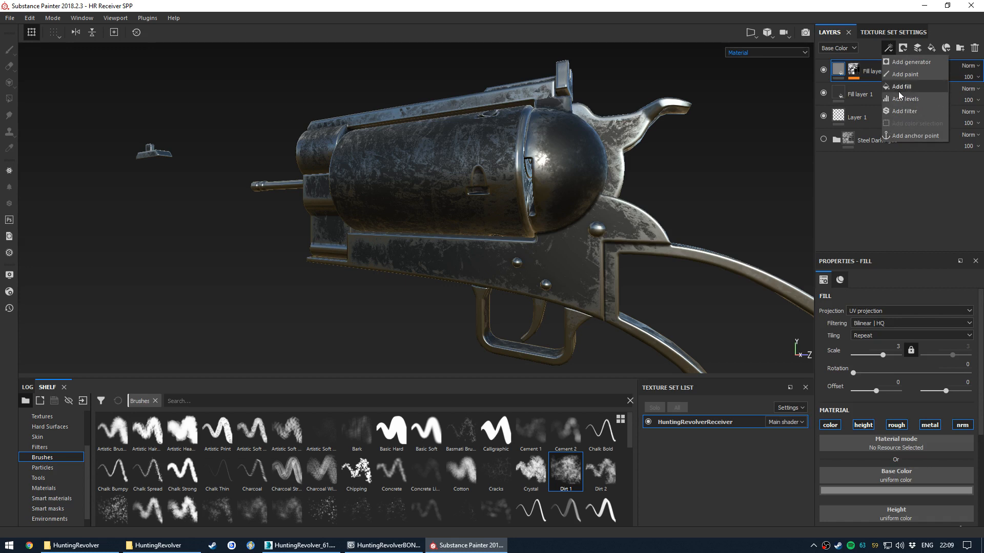
click(905, 74)
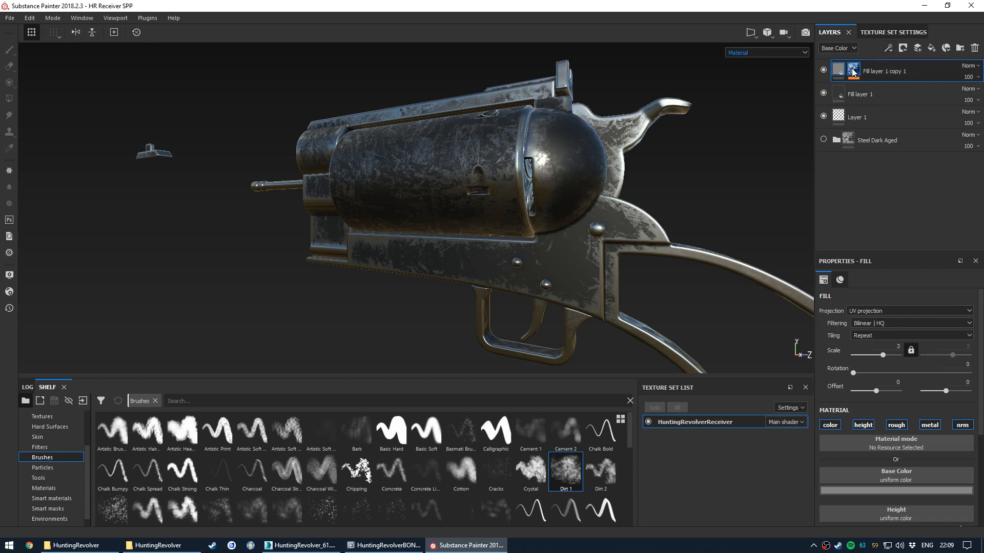
click(888, 48)
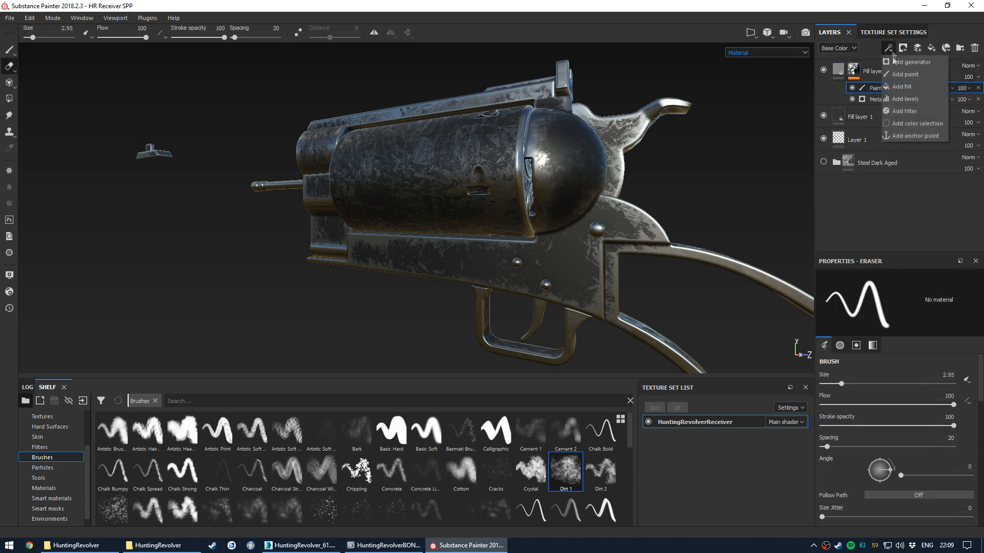
click(906, 102)
click(882, 301)
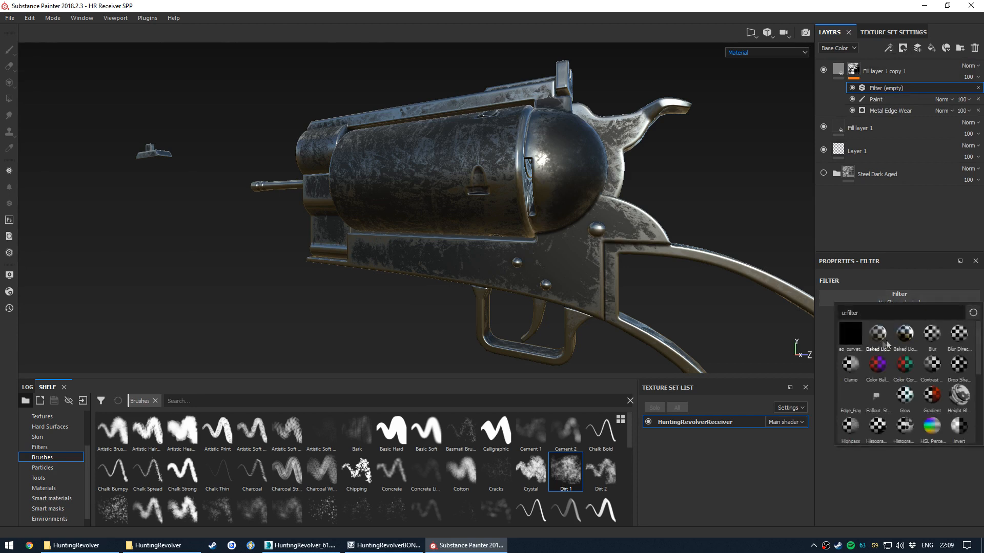
click(931, 336)
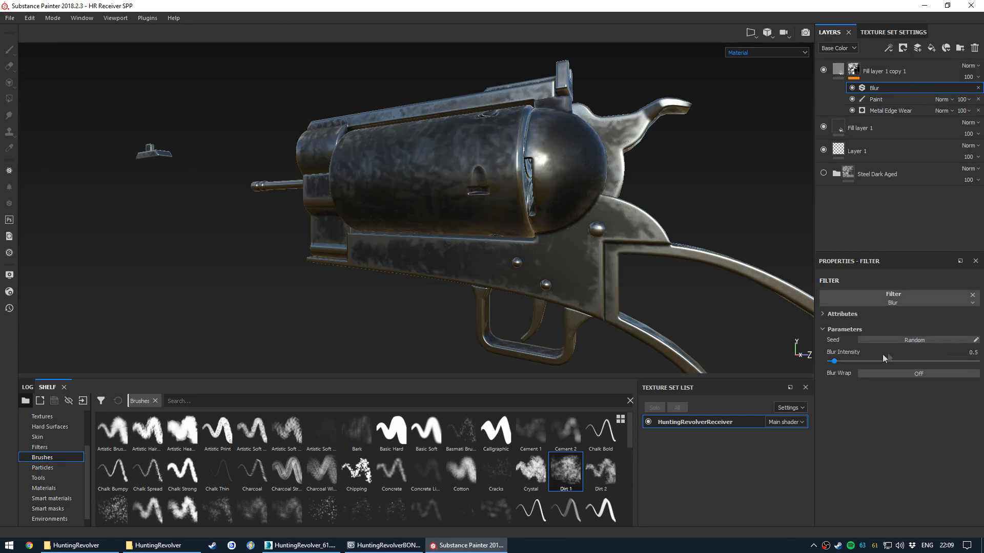
mouse_move(834, 363)
mouse_down()
mouse_move(848, 363)
mouse_move(839, 364)
mouse_up()
click(978, 87)
Add an empty filter to the mask, browse the available filters, and remove the empty filter
click(888, 48)
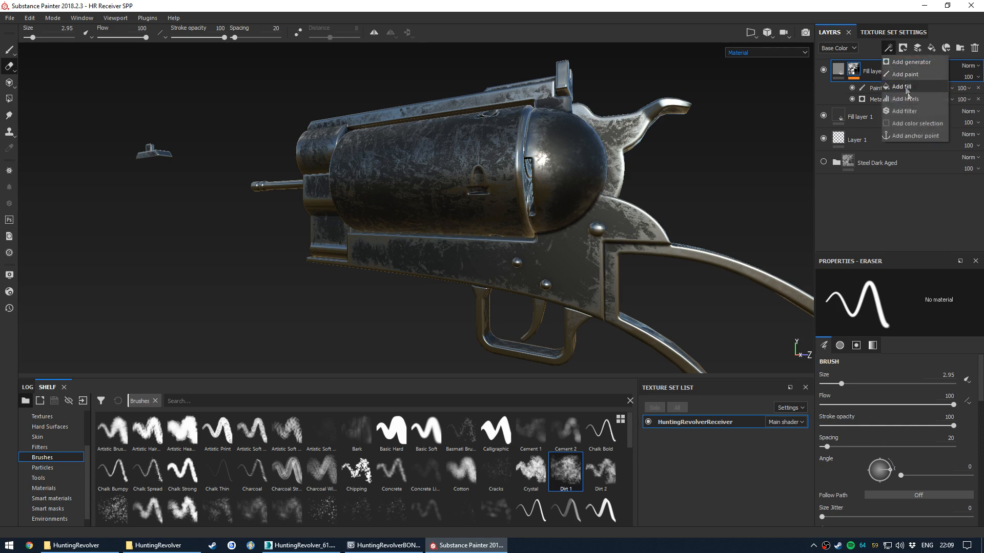
click(904, 111)
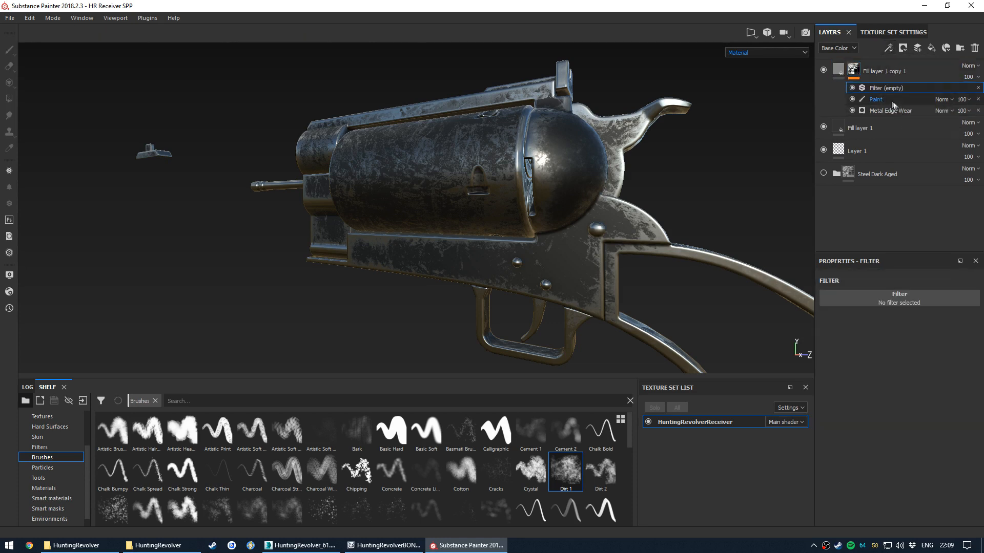
click(885, 318)
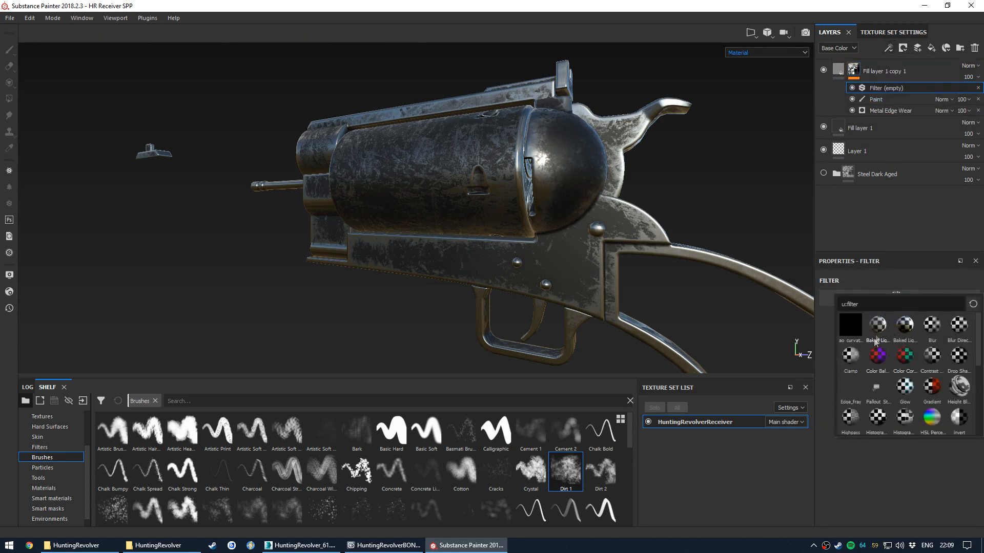
drag(978, 357, 980, 425)
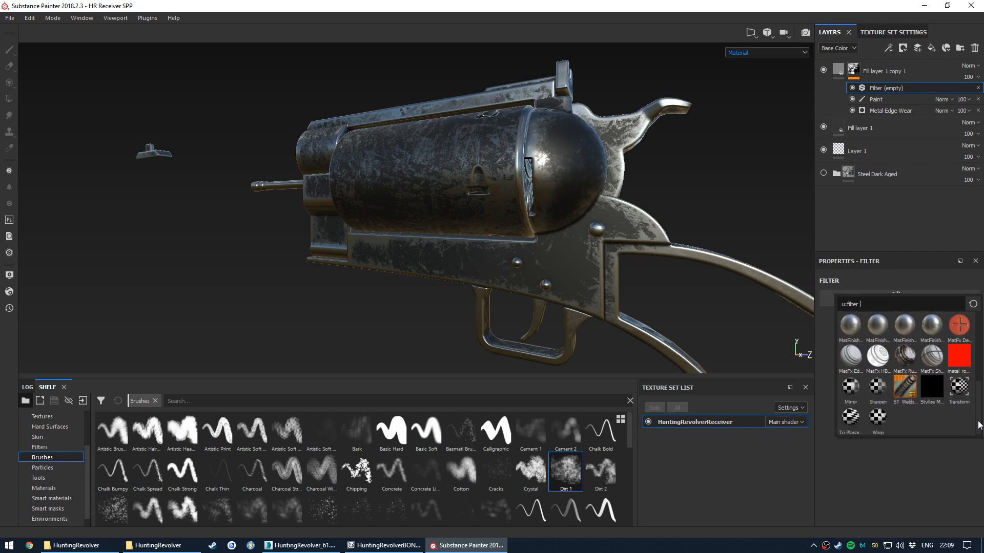
scroll(934, 371, up, 5)
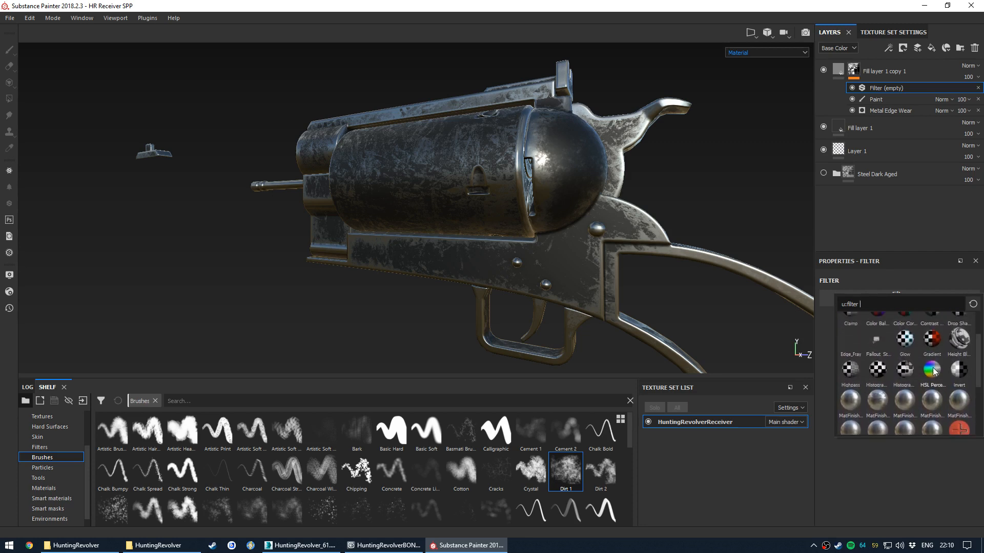
drag(978, 353, 978, 347)
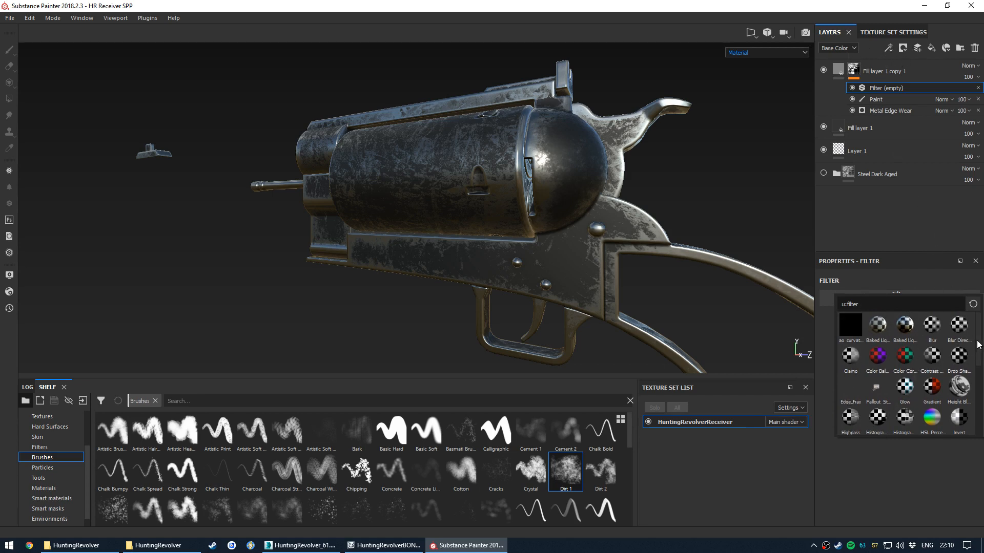
drag(978, 345, 979, 384)
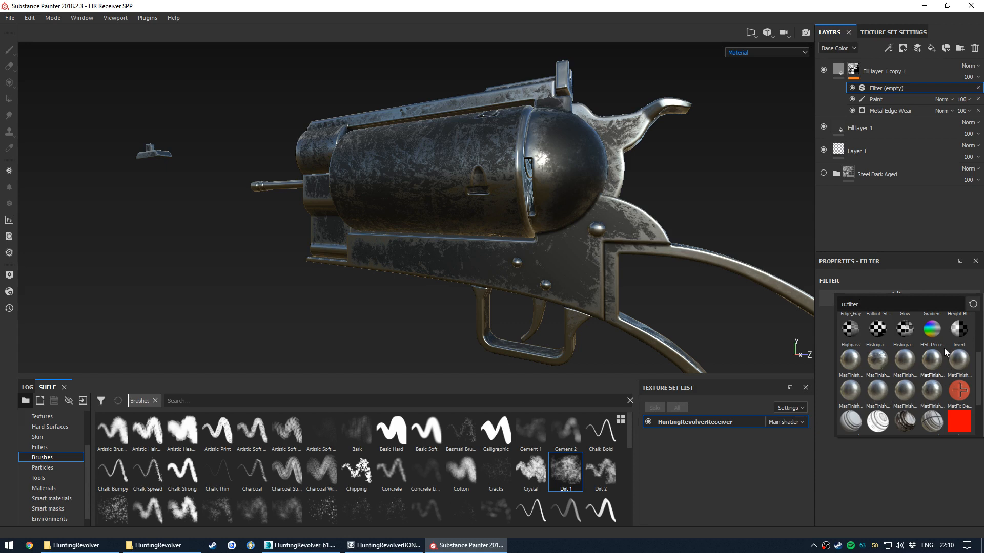
click(930, 234)
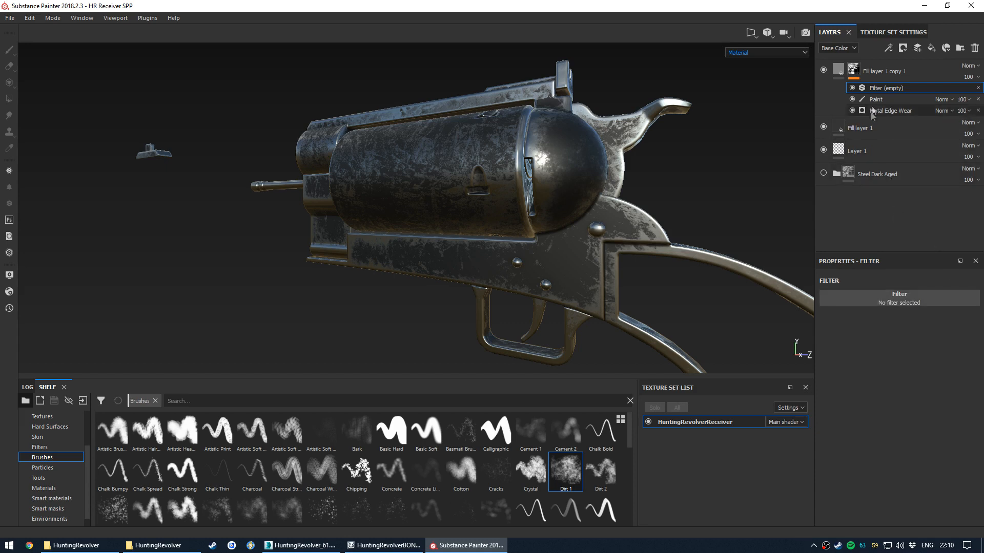
click(980, 91)
Add a Levels effect to the mask, raise its black input level to 0.159, and display the mask in the viewport
click(888, 48)
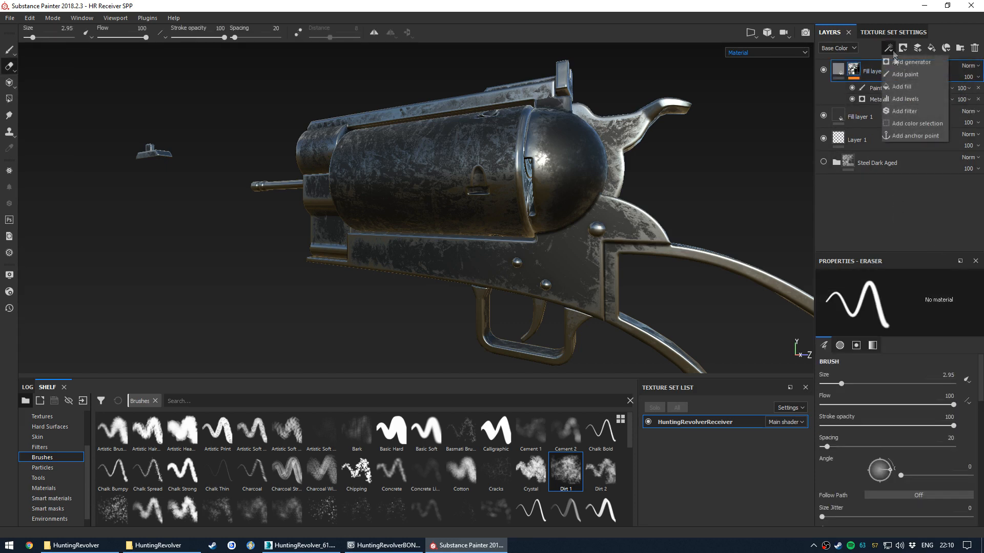
click(907, 98)
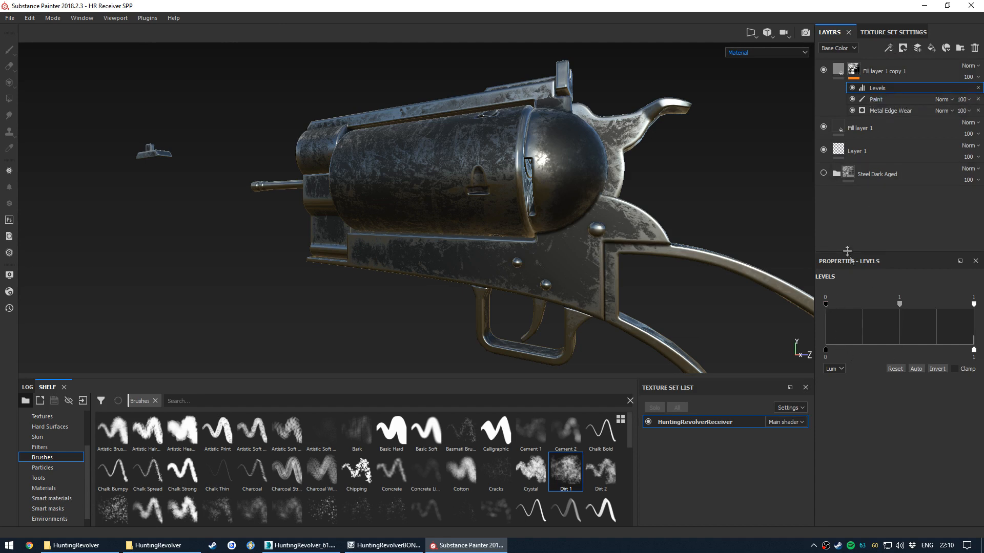
click(835, 369)
drag(825, 306, 849, 302)
alt+click(853, 69)
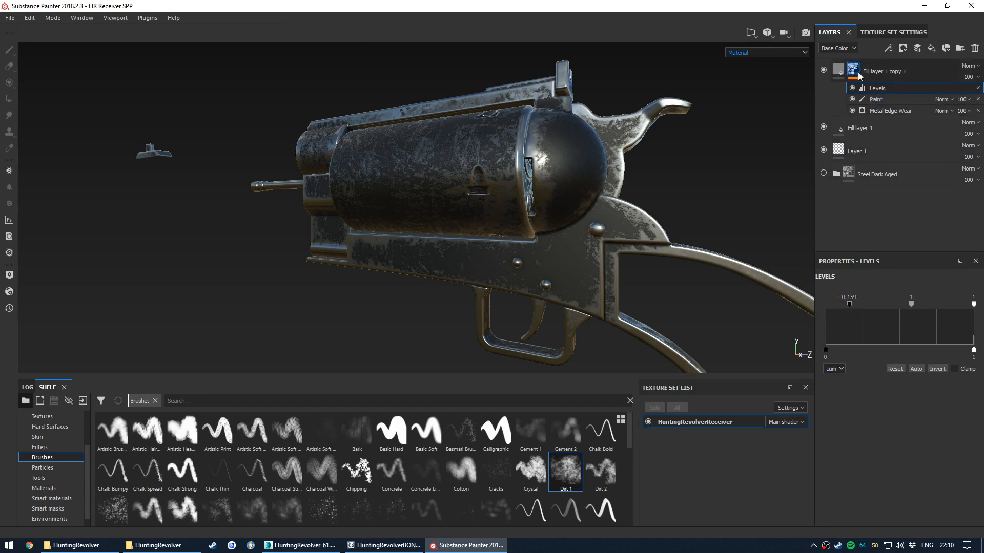
click(895, 88)
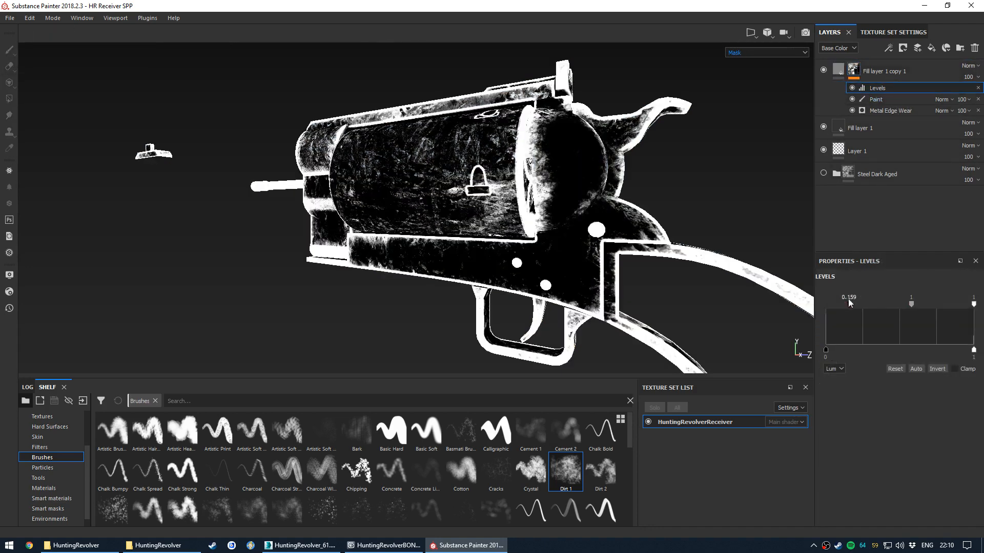
Try a black input level of 0.273 and shift the other level limits, and remove the Levels effect from the mask
mouse_move(850, 305)
mouse_down()
mouse_move(872, 303)
mouse_move(835, 306)
mouse_move(868, 311)
mouse_up()
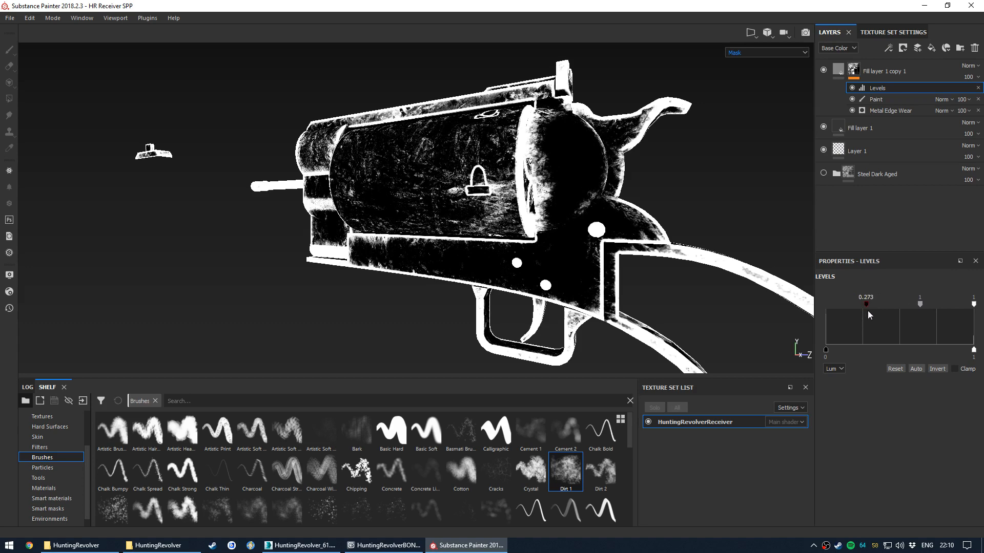
mouse_move(967, 306)
mouse_down()
mouse_move(921, 306)
mouse_move(974, 306)
mouse_up()
drag(862, 303, 820, 357)
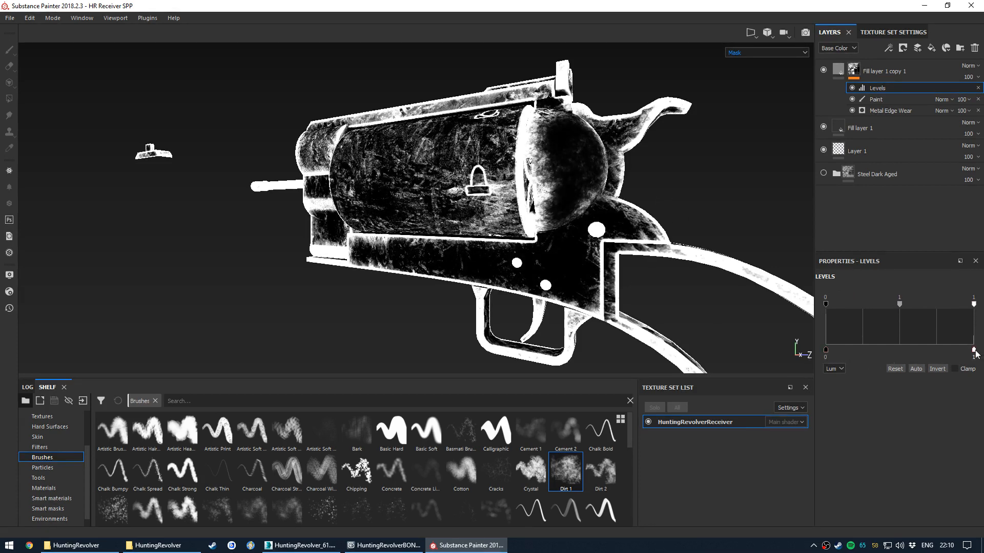
mouse_move(970, 352)
mouse_down()
mouse_move(866, 359)
mouse_move(975, 357)
mouse_up()
click(978, 88)
Add a Color selection effect to the mask and remove it
click(889, 47)
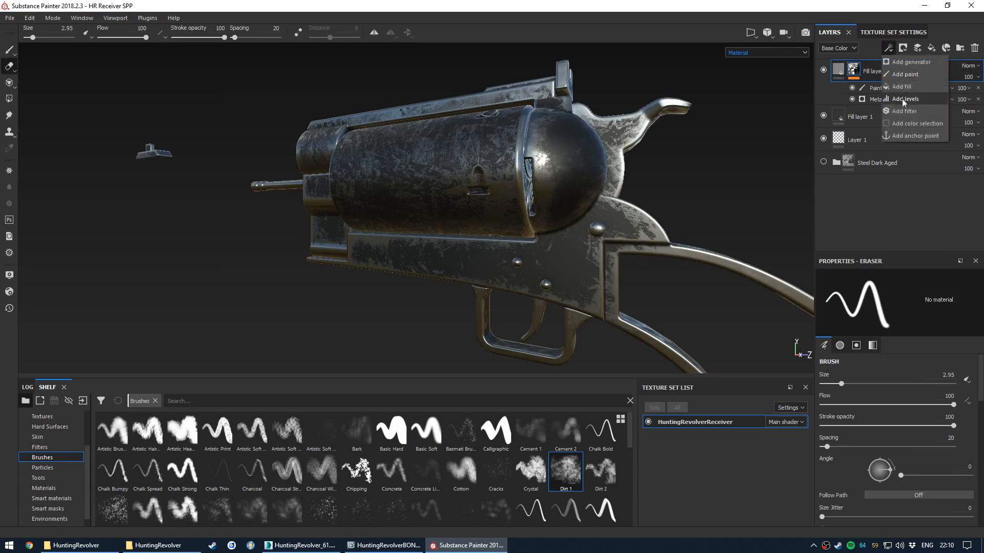
click(912, 124)
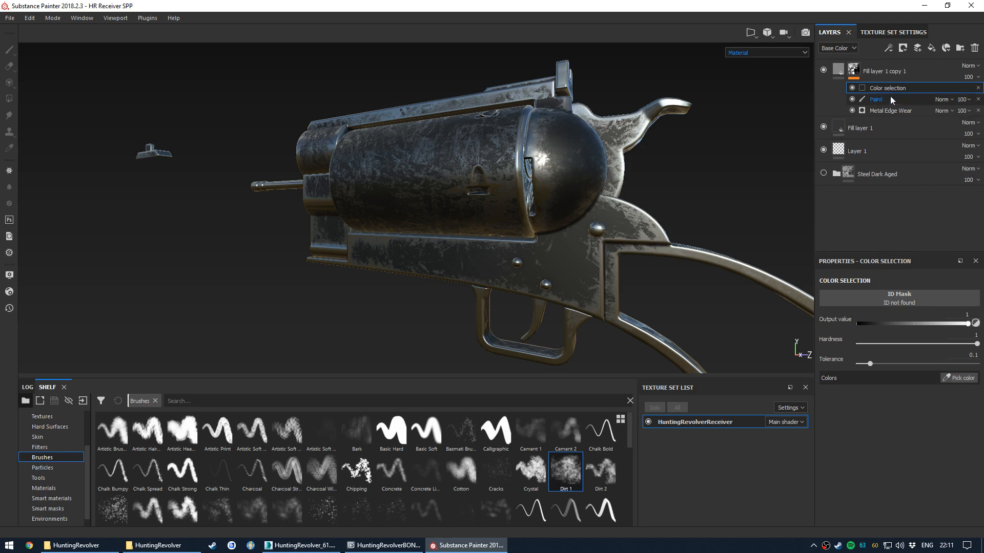
click(978, 89)
click(888, 48)
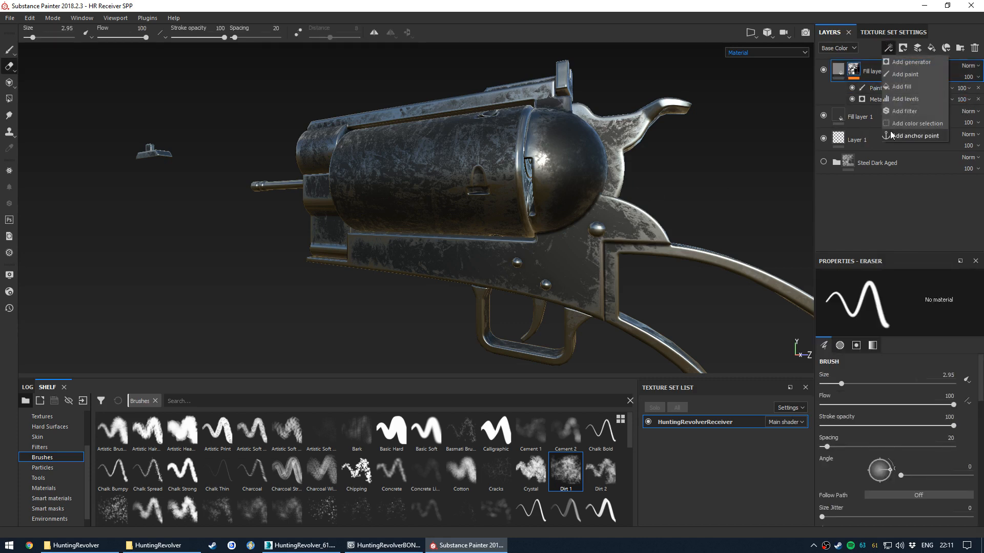
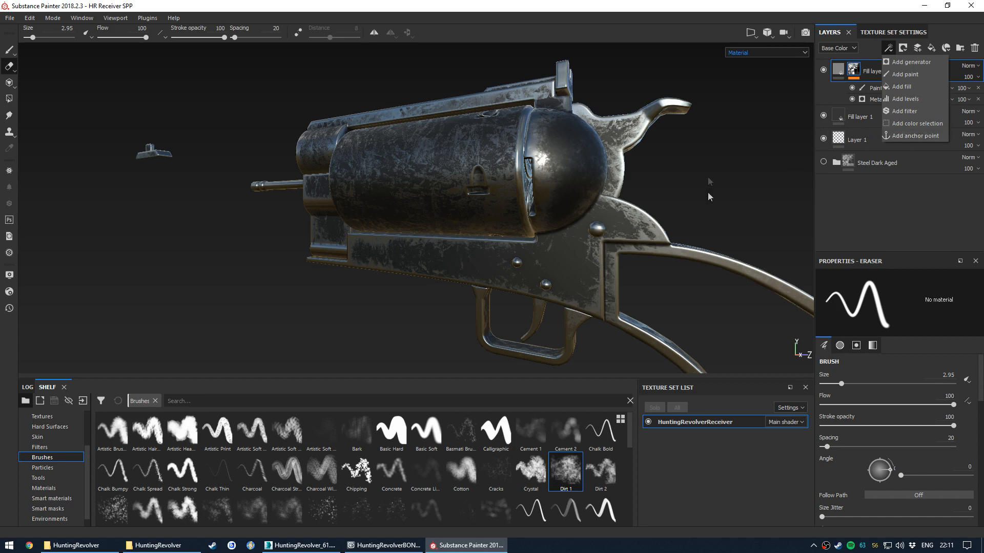
click(831, 214)
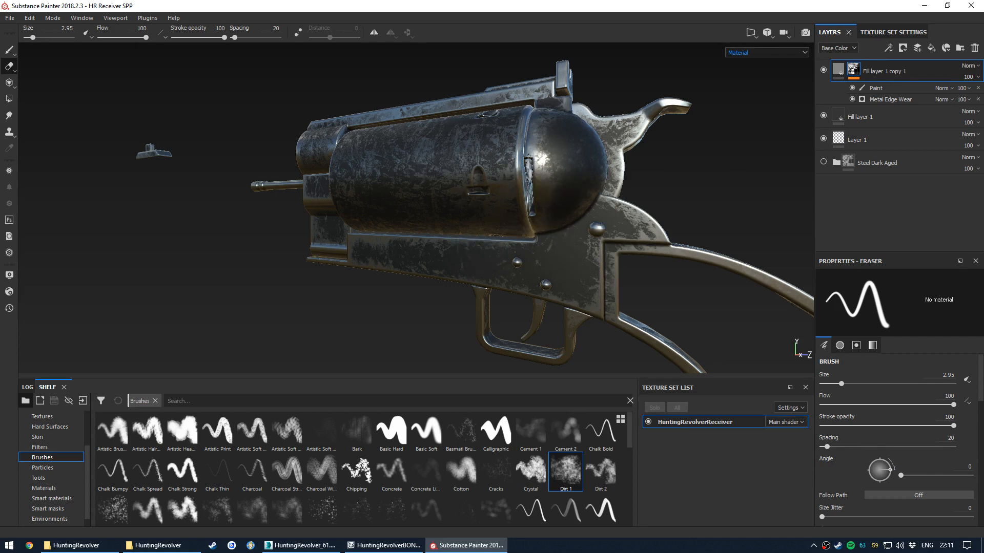
mouse_move(536, 206)
alt+mouse_down()
mouse_move(709, 213)
mouse_move(551, 328)
alt+mouse_up()
alt+right_drag(552, 327, 608, 215)
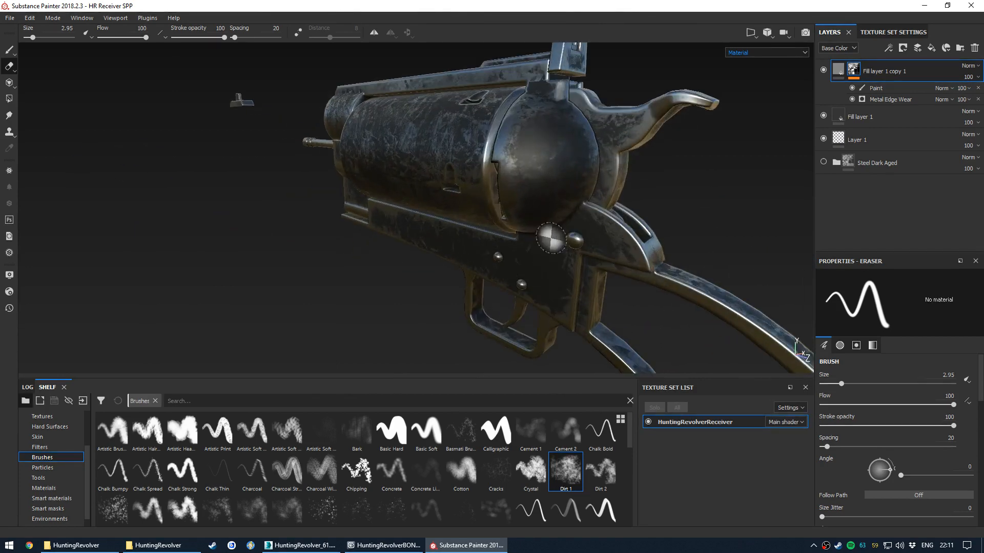
alt+drag(608, 215, 644, 208)
alt+right_drag(644, 209, 799, 342)
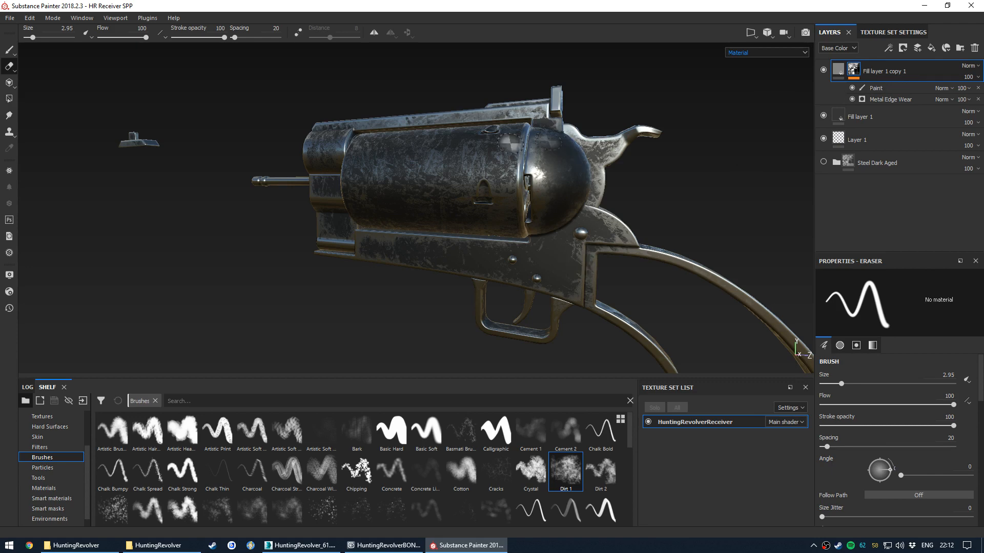
scroll(552, 242, down, 1)
scroll(552, 243, up, 2)
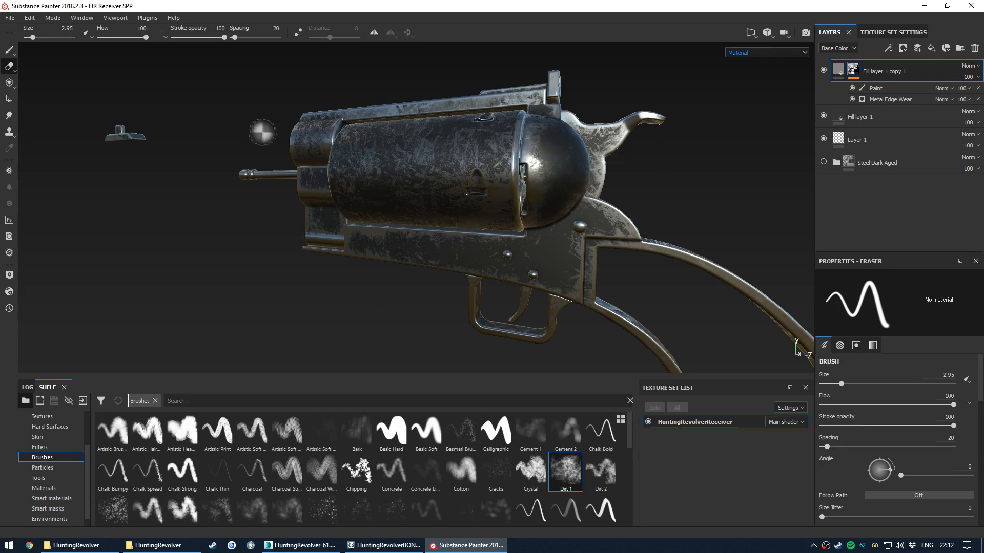
Inspect the metal edge wear on the revolver and the detached speedloader from several sides
scroll(451, 205, down, 2)
scroll(448, 202, down, 1)
alt+drag(448, 202, 311, 255)
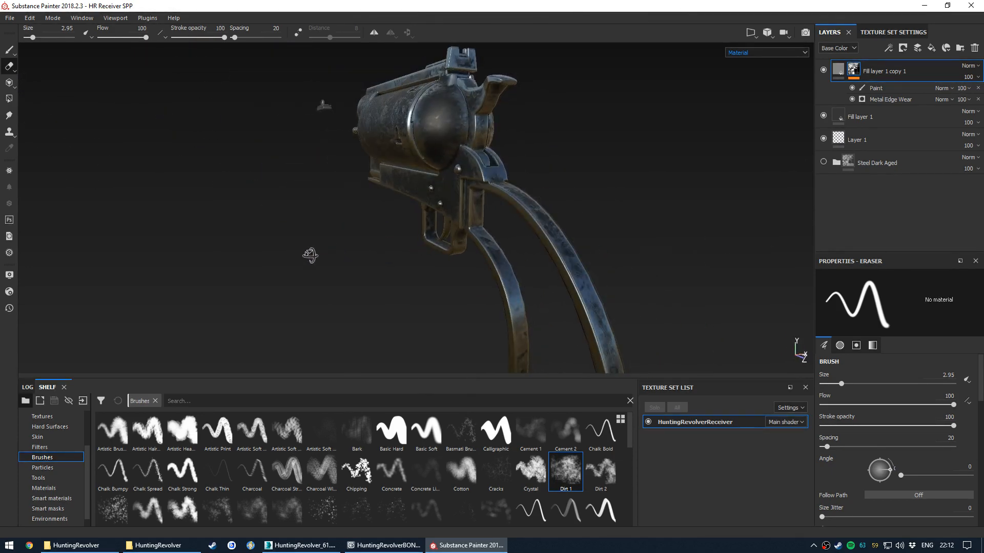
scroll(311, 254, down, 4)
mouse_move(440, 231)
alt+mouse_down()
mouse_move(363, 218)
mouse_move(373, 230)
alt+mouse_up()
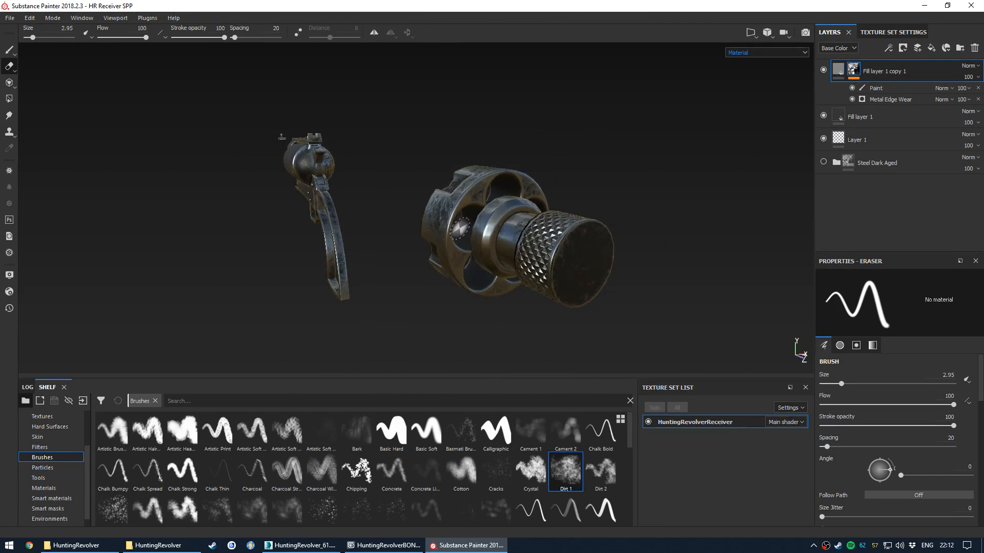
scroll(460, 228, up, 3)
mouse_move(461, 228)
alt+mouse_down()
mouse_move(678, 235)
mouse_move(896, 222)
mouse_move(400, 231)
mouse_move(456, 223)
alt+mouse_up()
scroll(328, 226, down, 3)
alt+middle_drag(315, 226, 405, 226)
alt+drag(220, 173, 379, 158)
alt+middle_drag(231, 161, 426, 179)
scroll(419, 182, up, 3)
mouse_move(414, 182)
alt+mouse_down()
mouse_move(442, 170)
mouse_move(333, 192)
alt+mouse_up()
scroll(333, 205, down, 5)
scroll(359, 215, up, 3)
mouse_move(389, 215)
alt+mouse_down()
mouse_move(364, 216)
mouse_move(400, 217)
alt+mouse_up()
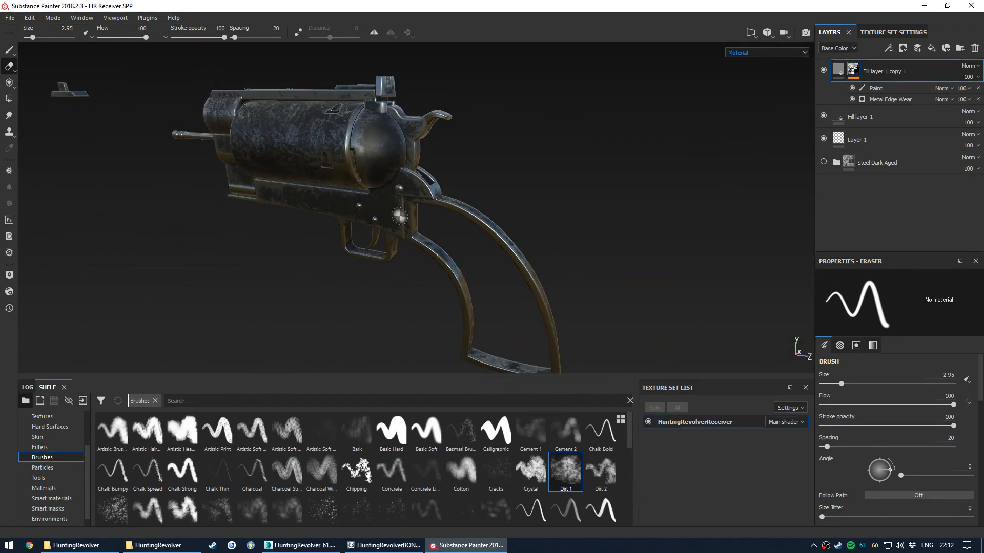
alt+middle_drag(360, 226, 425, 212)
alt+right_drag(425, 212, 434, 196)
alt+drag(435, 196, 417, 232)
mouse_move(445, 273)
shift+right_down()
mouse_move(417, 272)
mouse_move(433, 274)
shift+right_up()
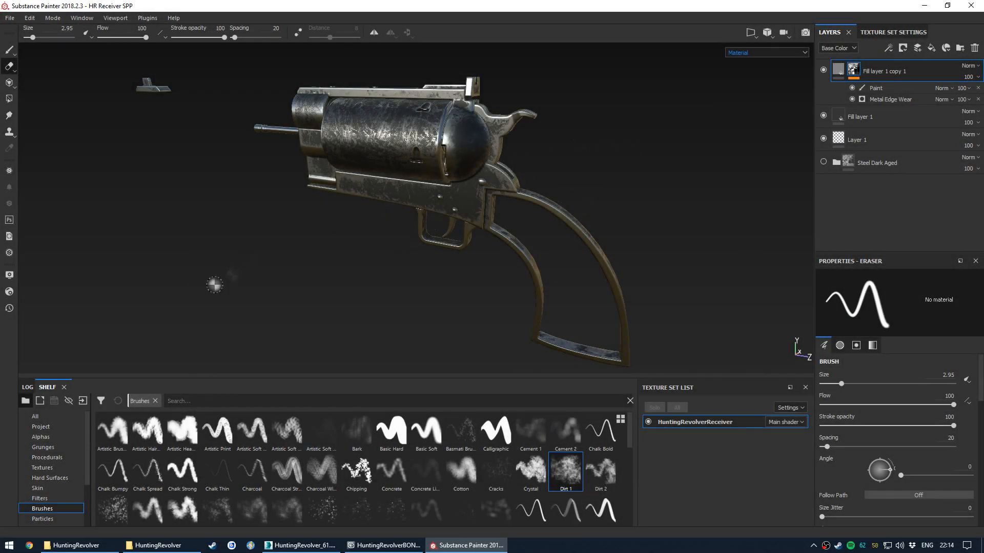
List the project resources on the shelf, and in 3ds Max move bullet01_lo001 and bullethead_lo001 together out of the revolver's cylinder
click(68, 427)
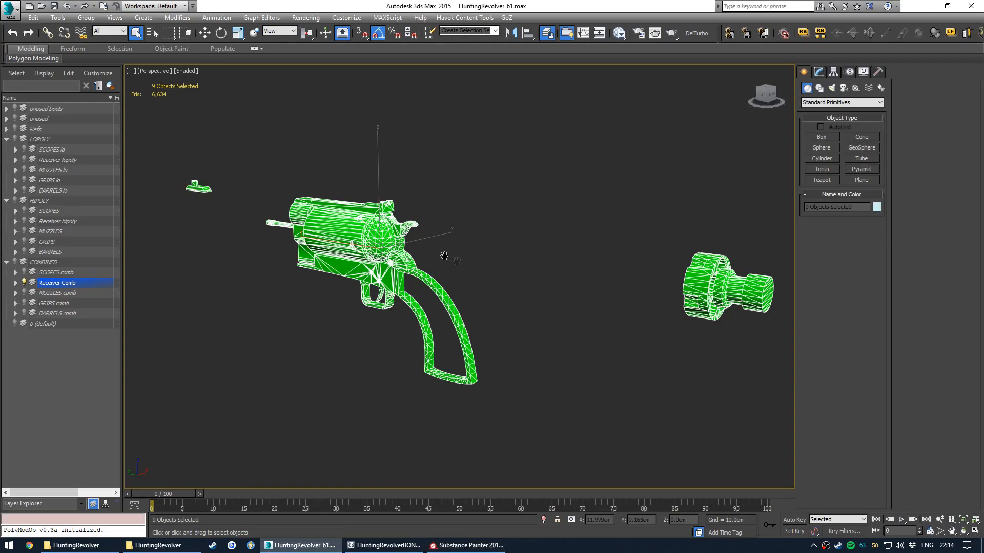
scroll(357, 265, up, 5)
alt+middle_drag(358, 265, 787, 275)
click(16, 282)
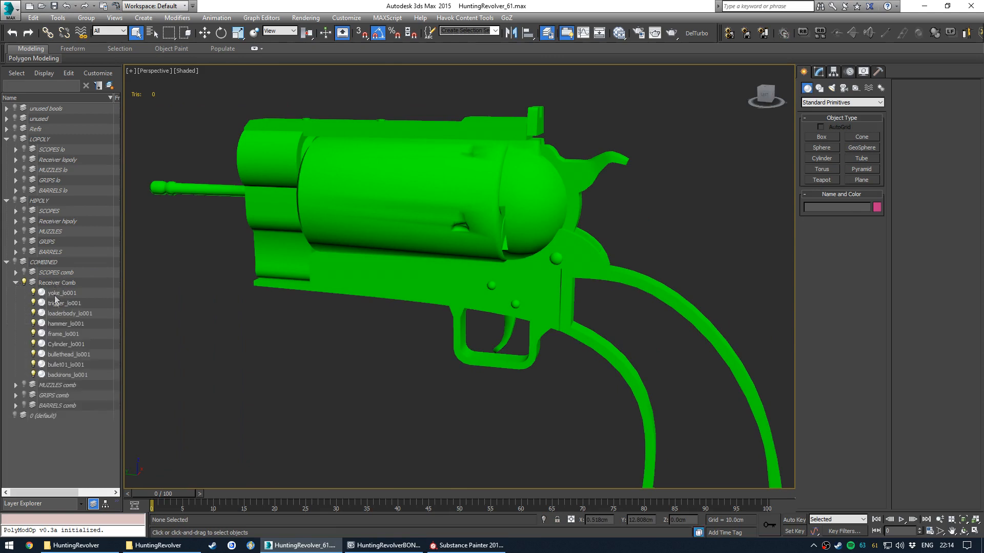
click(57, 365)
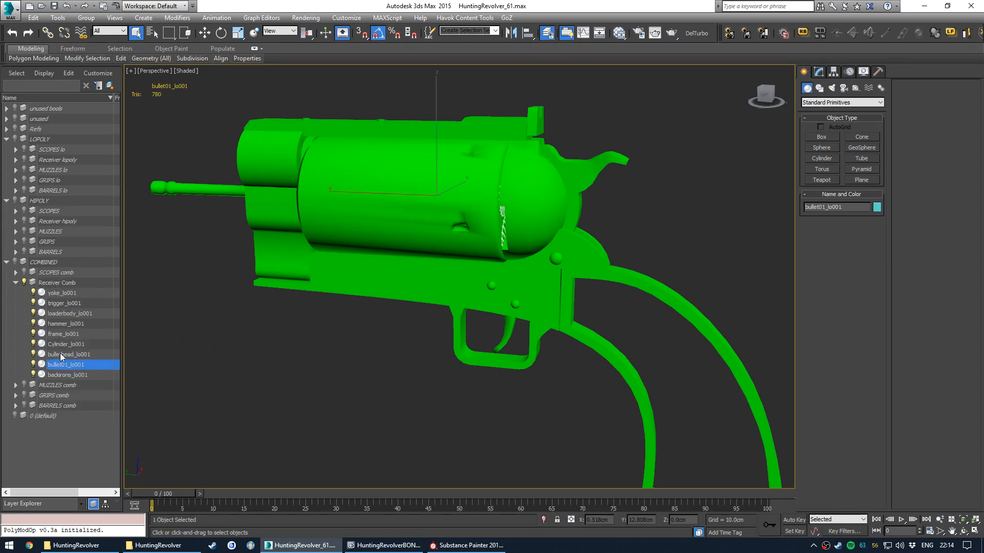
ctrl+click(57, 354)
scroll(403, 215, down, 4)
key(w)
drag(412, 203, 461, 202)
key(ctrl+z)
alt+middle_drag(532, 226, 465, 232)
drag(477, 187, 588, 161)
click(593, 251)
alt+middle_drag(593, 292, 453, 270)
Move the cylinder out of the frame to a clear spot above the revolver
click(363, 207)
alt+middle_drag(469, 202, 457, 218)
drag(457, 219, 336, 266)
click(333, 286)
mouse_move(333, 286)
alt+middle_down()
mouse_move(478, 288)
mouse_move(439, 321)
mouse_move(359, 314)
mouse_move(347, 291)
alt+middle_up()
click(257, 260)
alt+middle_drag(258, 261, 293, 225)
drag(293, 221, 429, 77)
alt+middle_drag(427, 128, 376, 141)
alt+middle_drag(451, 353, 489, 299)
click(496, 345)
Select all nine receiver parts and export them to the FBX folder, overwriting HR Receiver.FBX
key(ctrl+a)
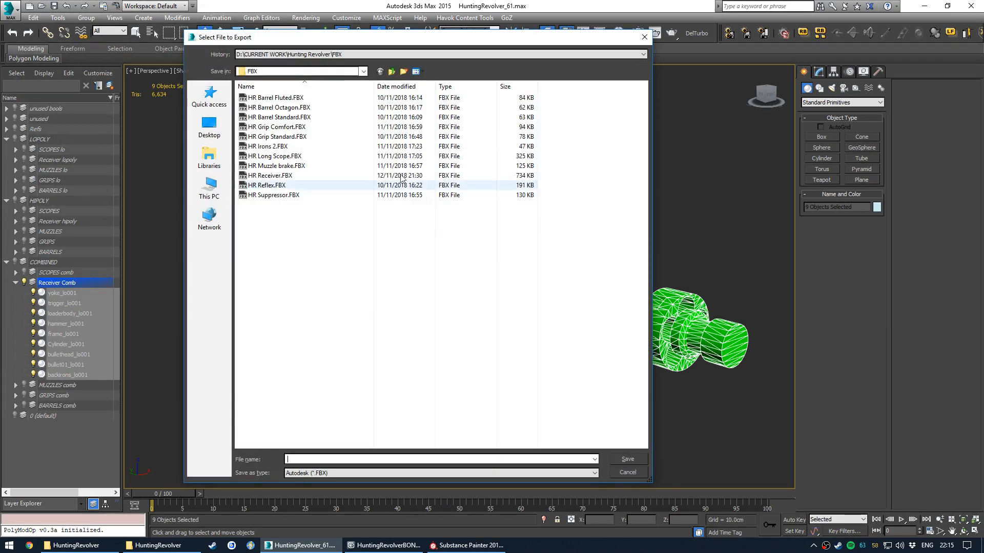
double_click(303, 177)
key(Return)
key(Return)
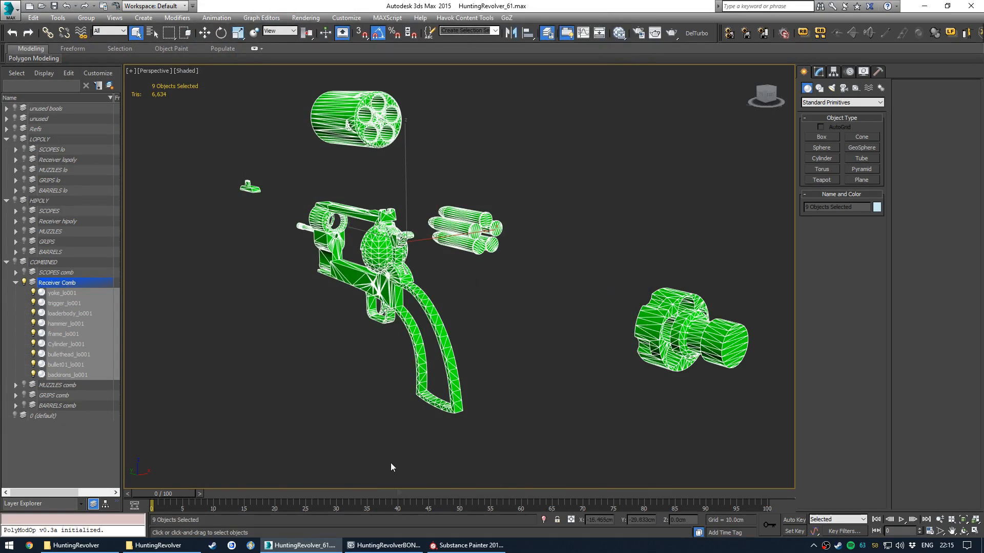
Switch to Substance Painter and replace the project mesh with HR Receiver.FBX from the Hunting Revolver FBX folder
click(456, 545)
click(29, 17)
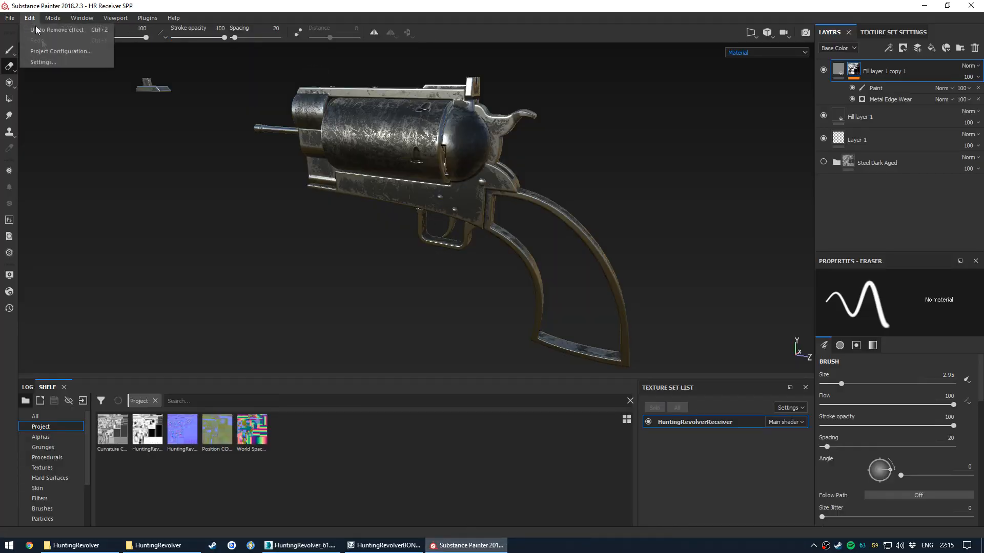
click(54, 48)
click(560, 212)
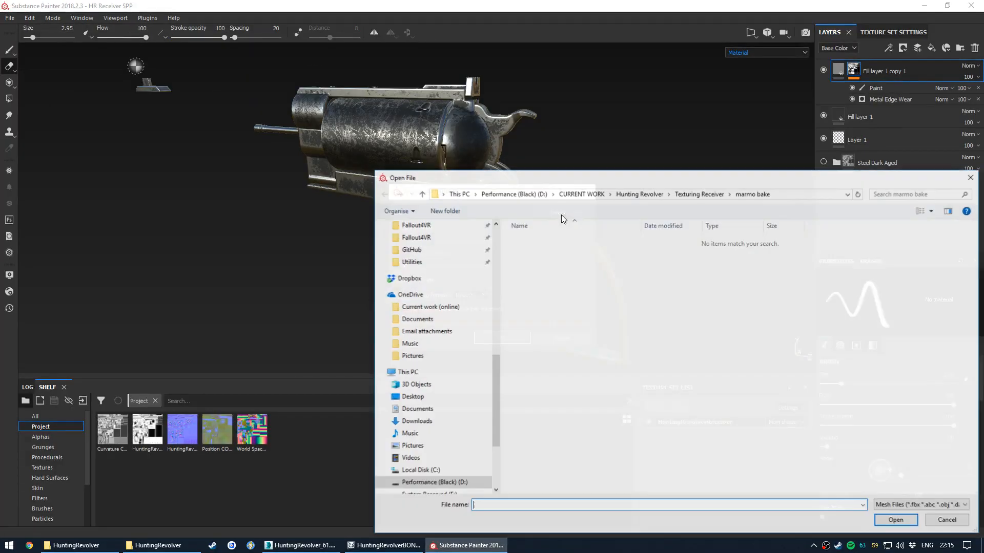
drag(563, 173, 385, 115)
click(519, 131)
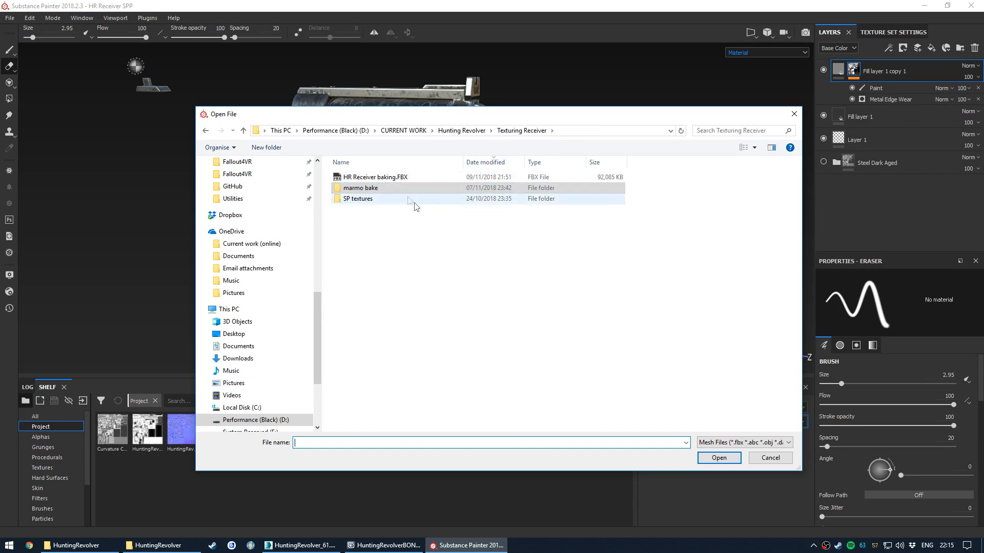
click(462, 131)
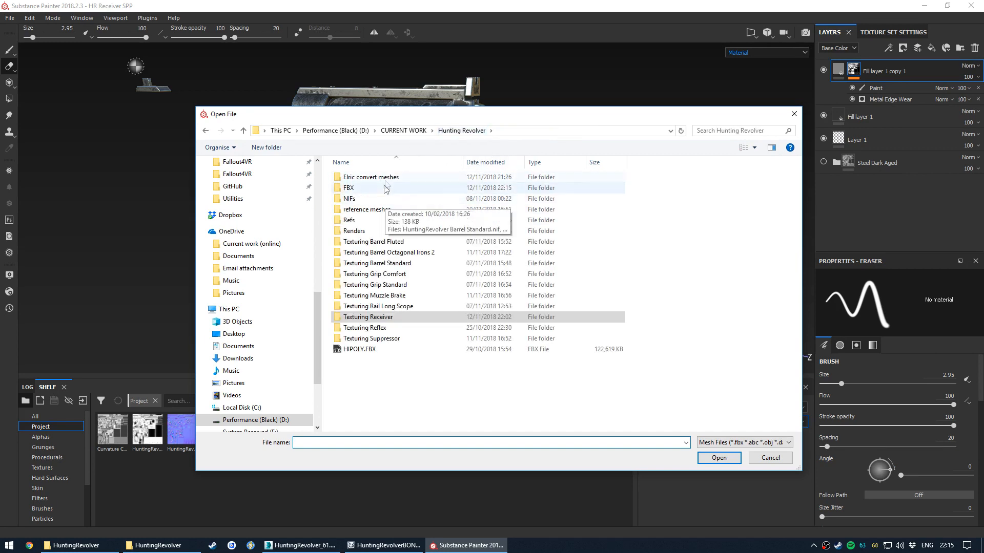
double_click(408, 187)
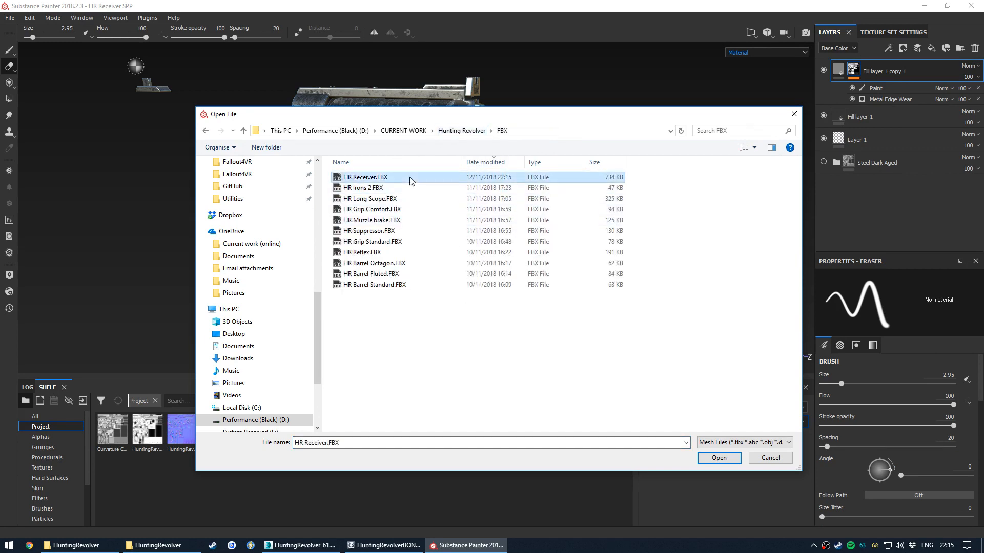
double_click(410, 178)
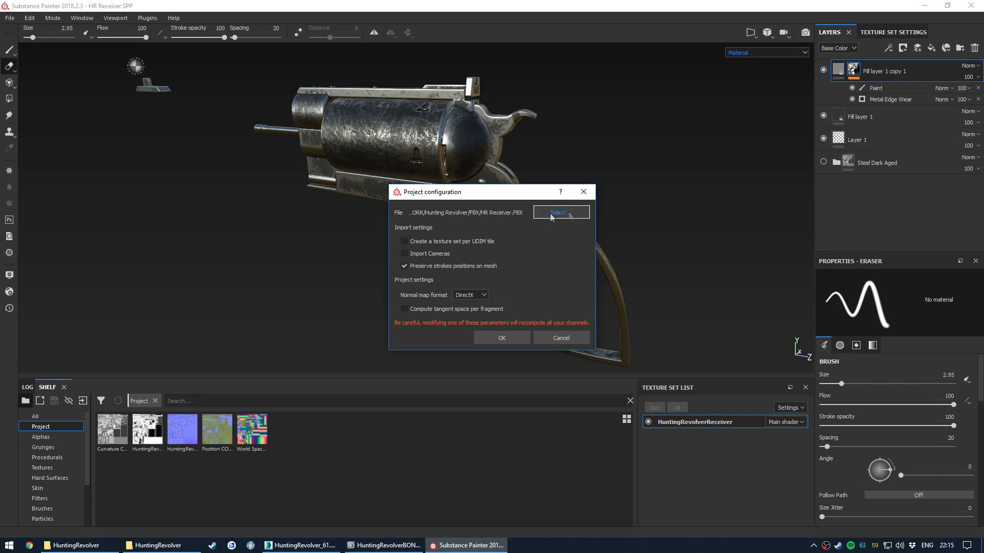
click(490, 339)
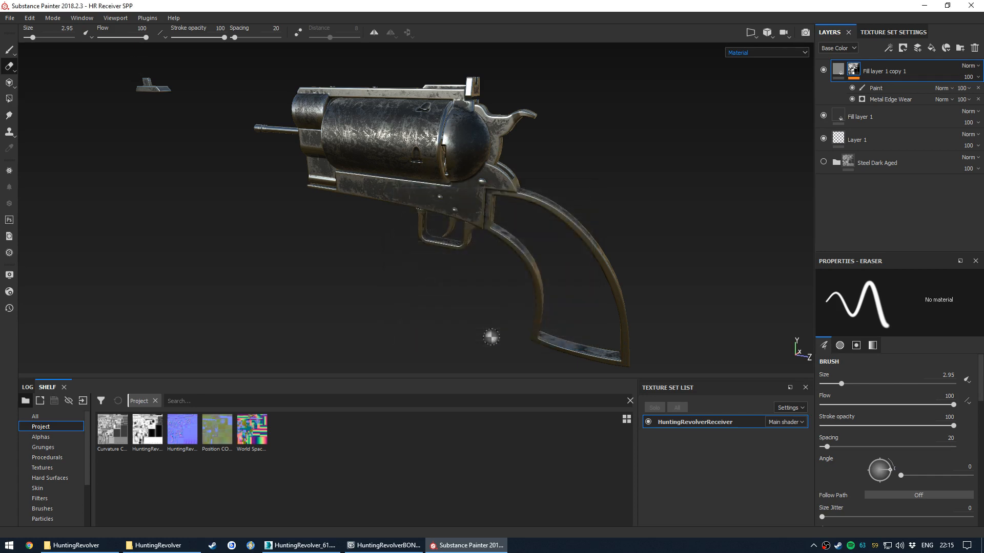
mouse_move(388, 284)
alt+mouse_down()
mouse_move(424, 238)
mouse_move(546, 220)
mouse_move(455, 263)
mouse_move(408, 224)
mouse_move(529, 275)
mouse_move(501, 209)
mouse_move(510, 257)
mouse_move(549, 263)
alt+mouse_up()
alt+middle_drag(549, 262, 444, 233)
alt+drag(444, 234, 903, 245)
key(f)
mouse_move(435, 235)
alt+mouse_down()
mouse_move(339, 235)
mouse_move(455, 238)
alt+mouse_up()
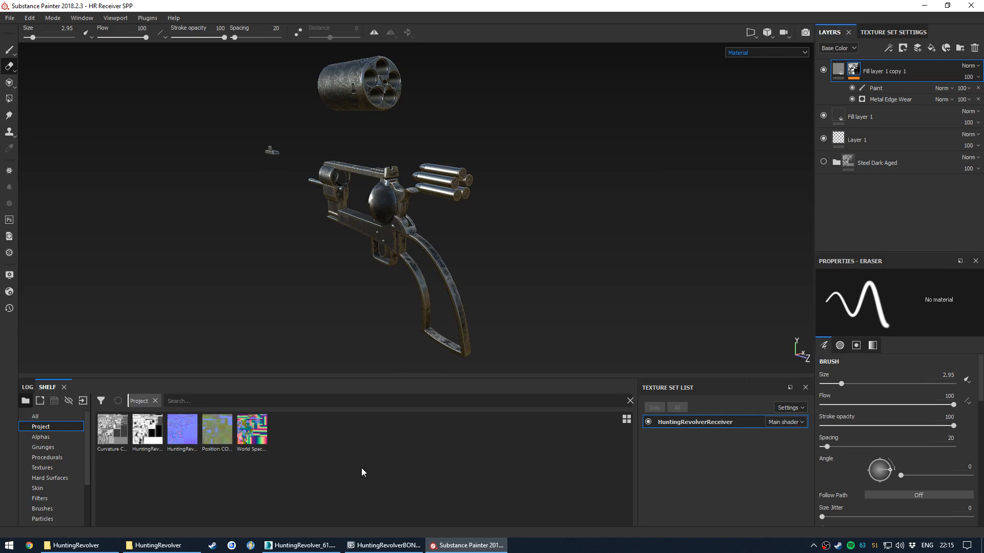
Add HuntingRevolverReceiver_ao.psd and HuntingRevolverReceiver_normal.psd from the Texturing Receiver marmo bake folder to the resources for import
click(76, 545)
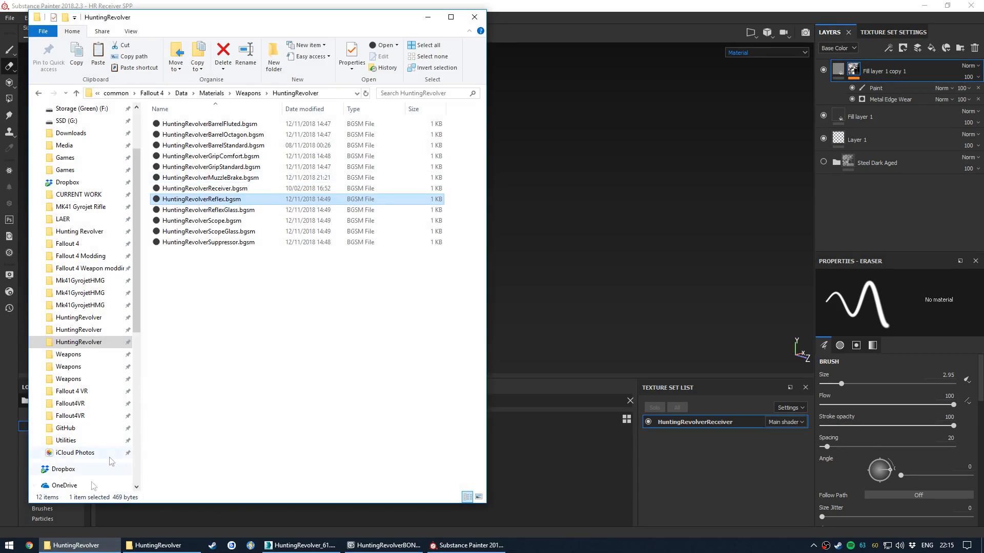
click(76, 545)
click(160, 542)
click(538, 101)
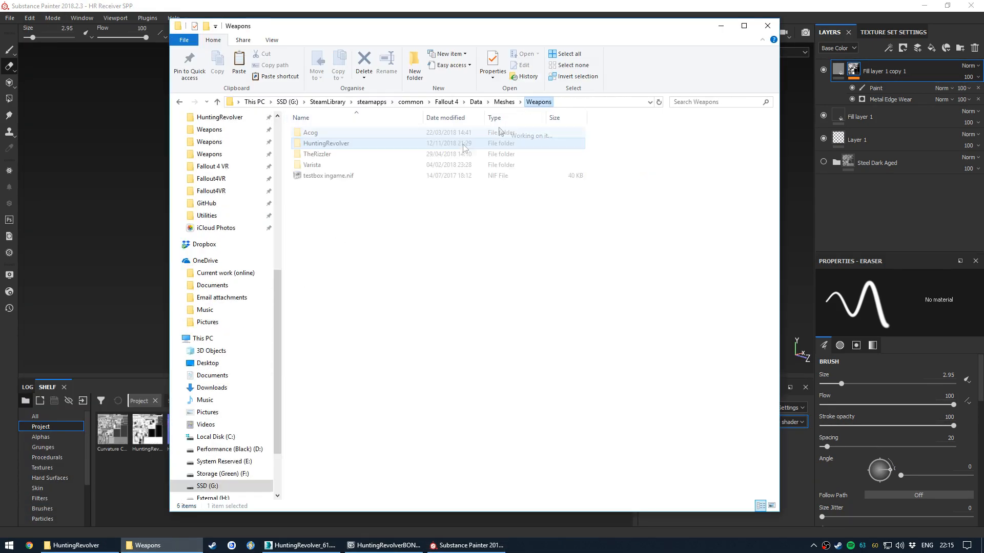
click(63, 546)
scroll(127, 220, up, 3)
click(79, 313)
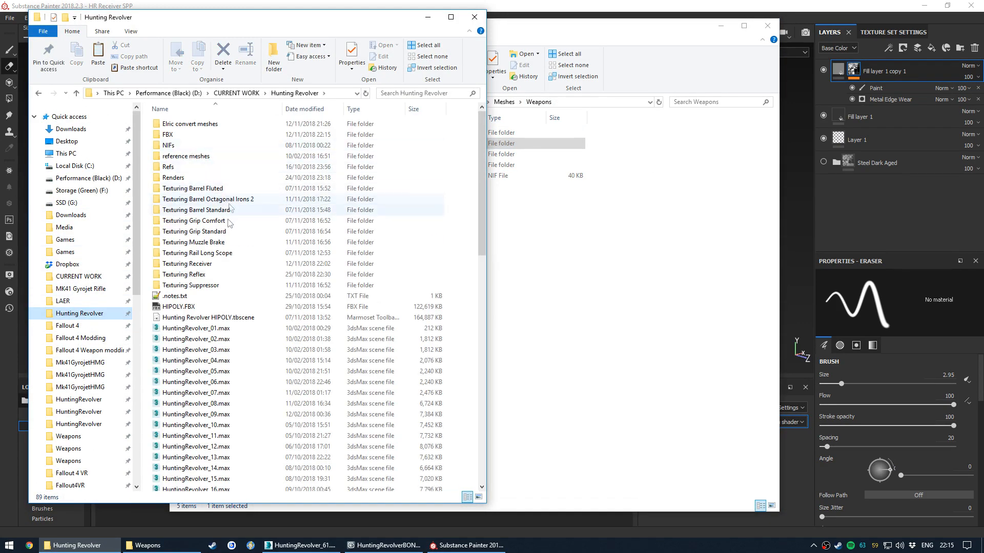
click(223, 264)
double_click(222, 264)
double_click(241, 125)
click(712, 29)
mouse_move(222, 164)
mouse_down()
mouse_move(255, 121)
mouse_move(298, 149)
mouse_move(525, 472)
mouse_up()
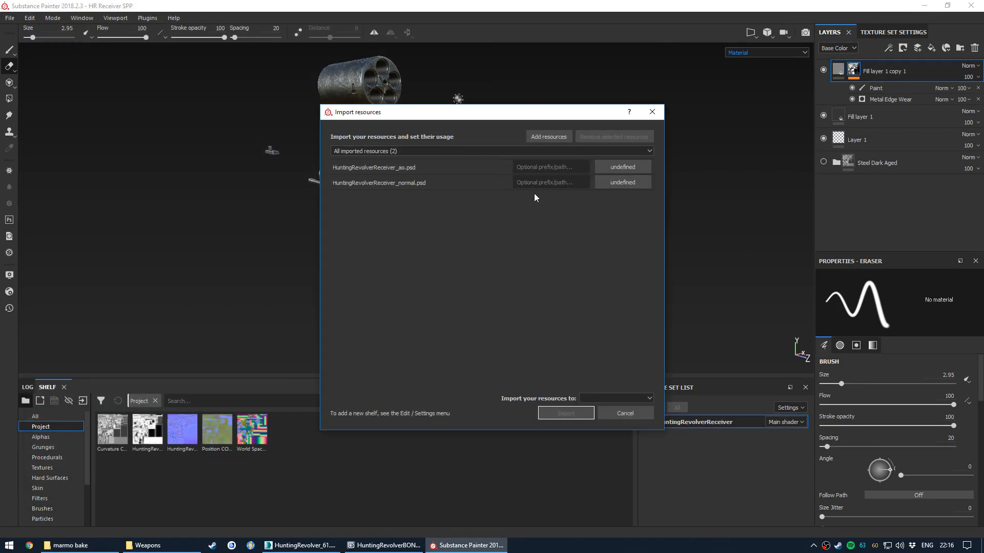
Set both PSD files' usage to texture and import them into project 'HR Receiver SPP'
click(466, 167)
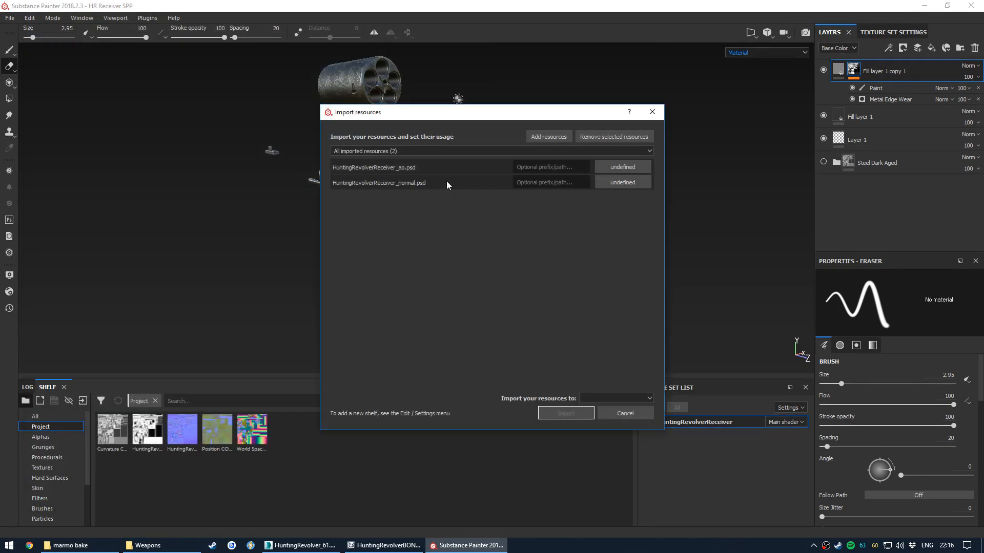
click(622, 169)
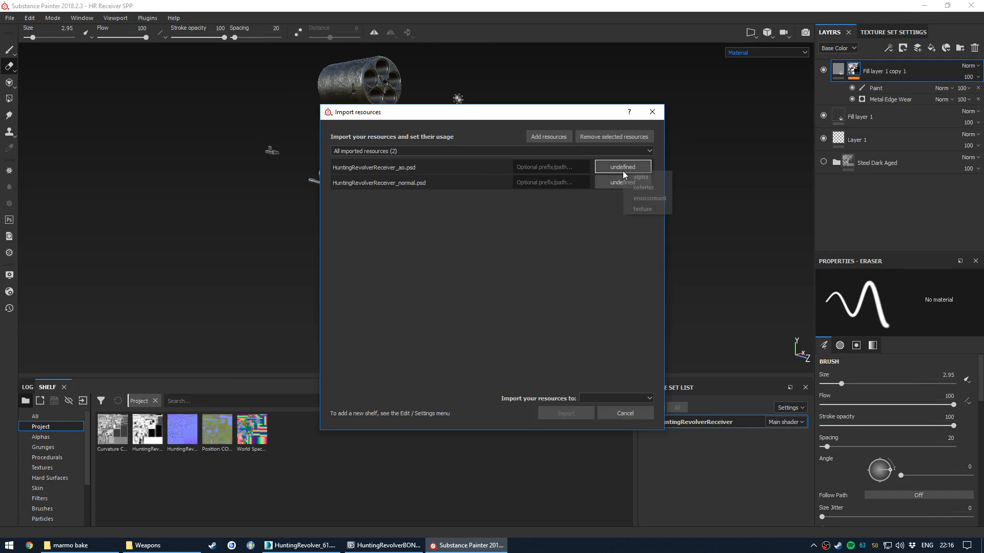
click(641, 210)
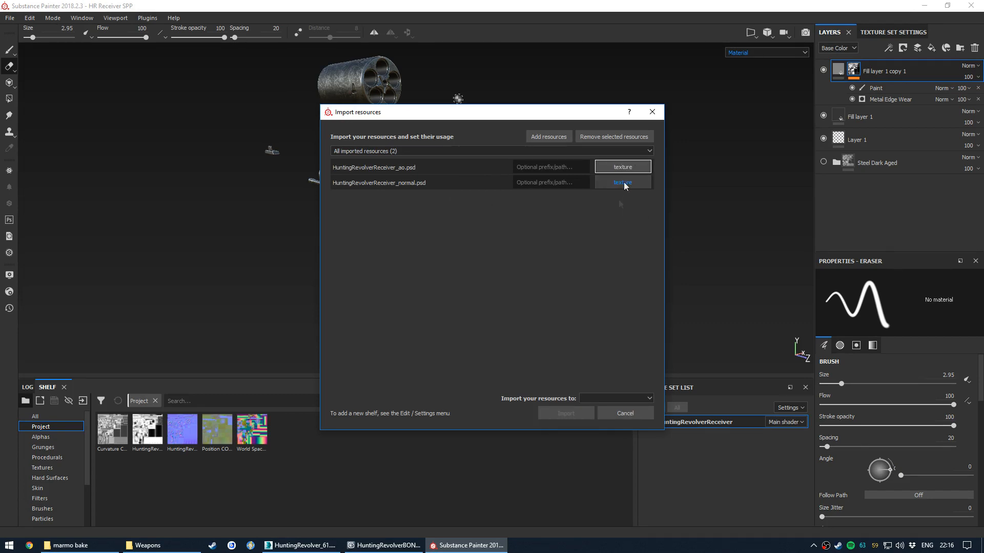
click(584, 399)
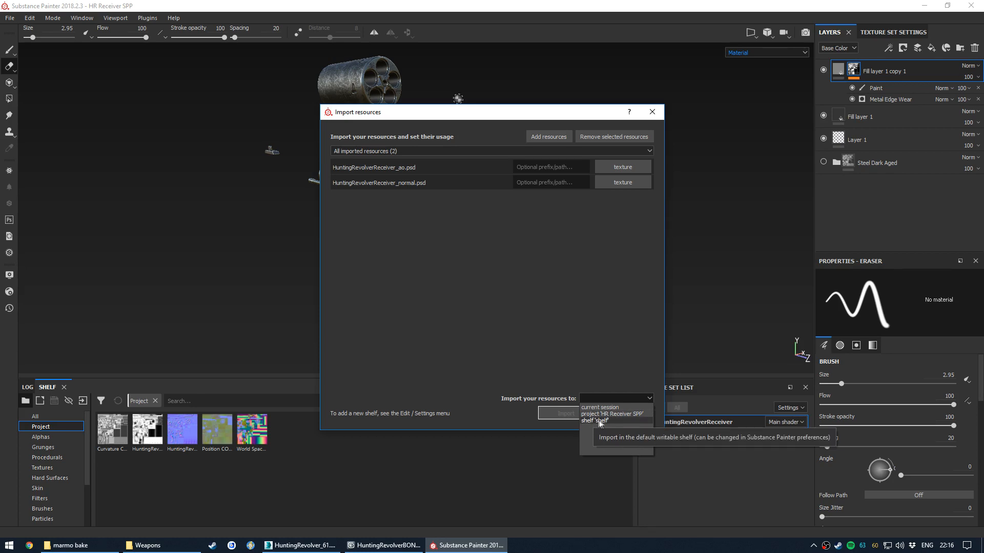
click(618, 414)
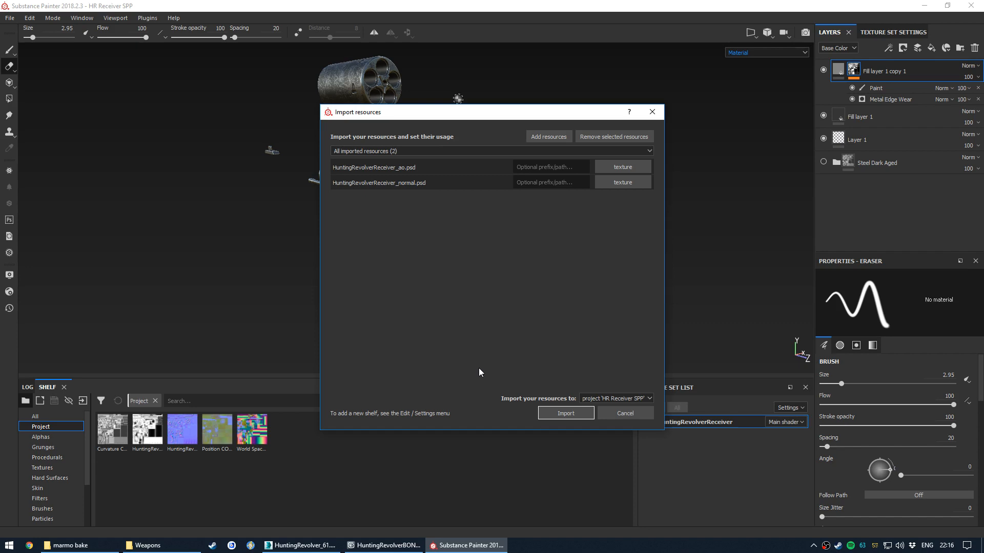
click(565, 414)
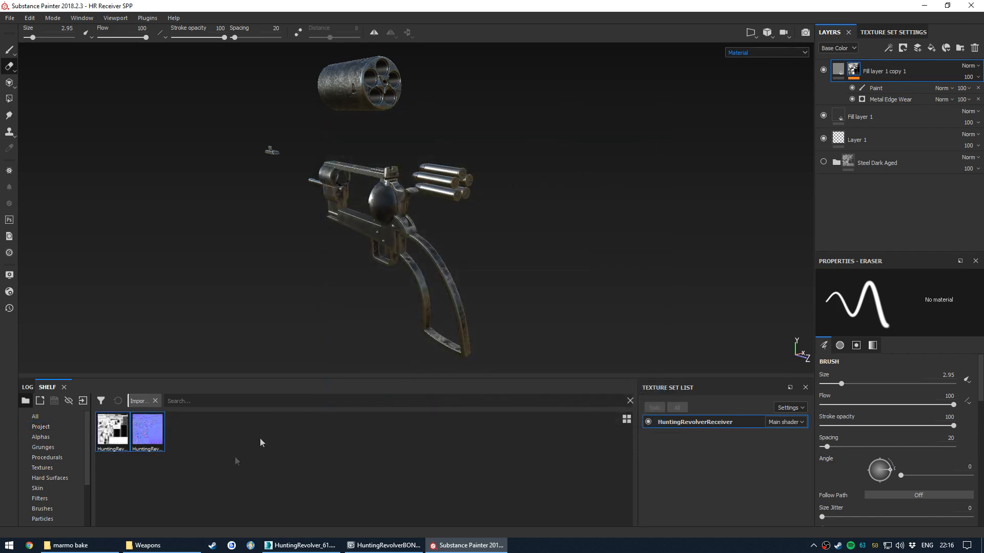
Assign the imported normal and AO textures to the Normal and Ambient occlusion mesh maps, and check the mesh map baking settings
click(894, 32)
drag(152, 443, 874, 165)
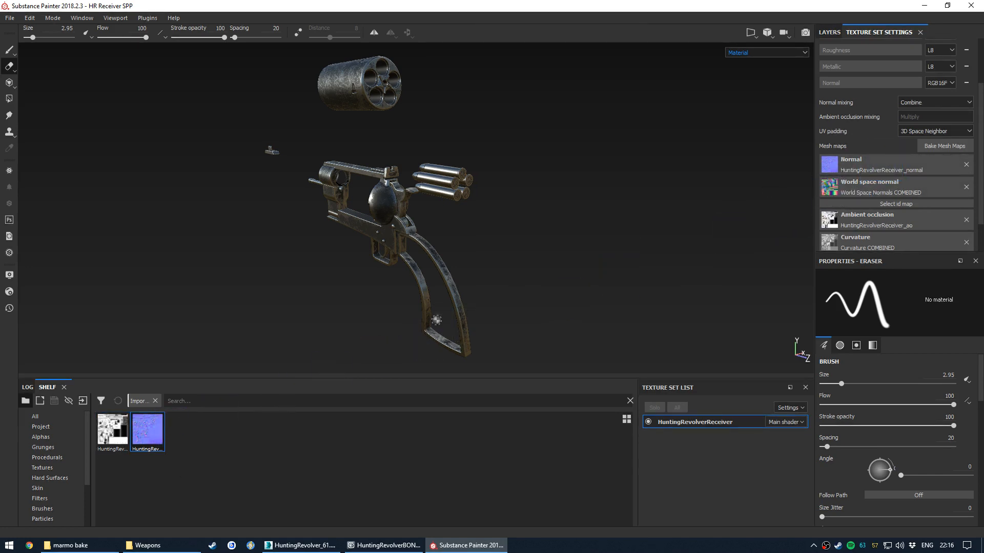
drag(113, 435, 871, 221)
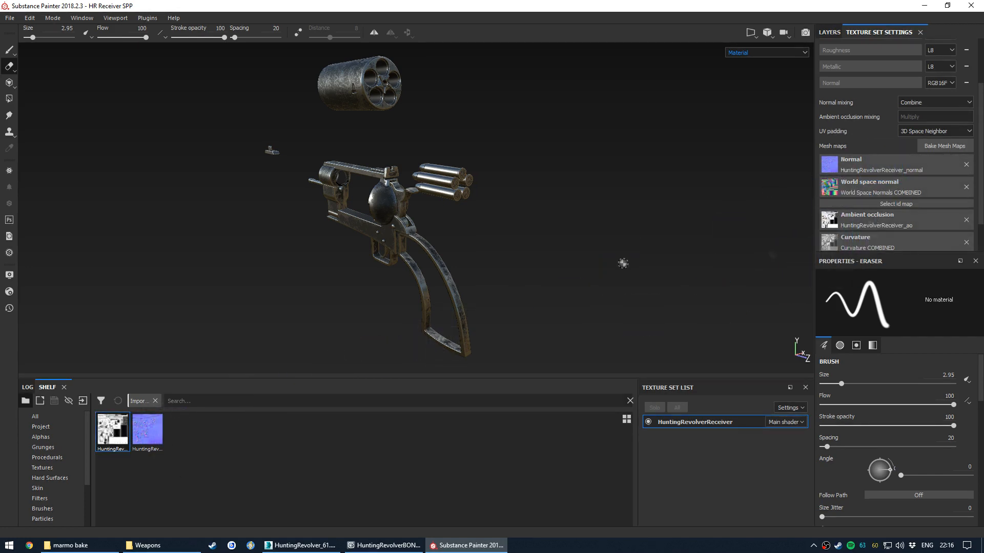
click(953, 147)
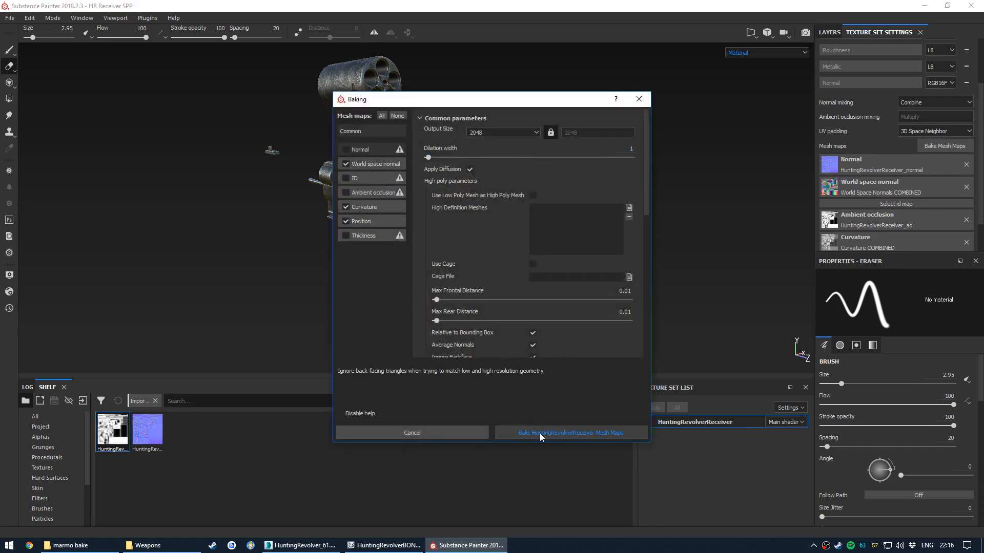
click(451, 433)
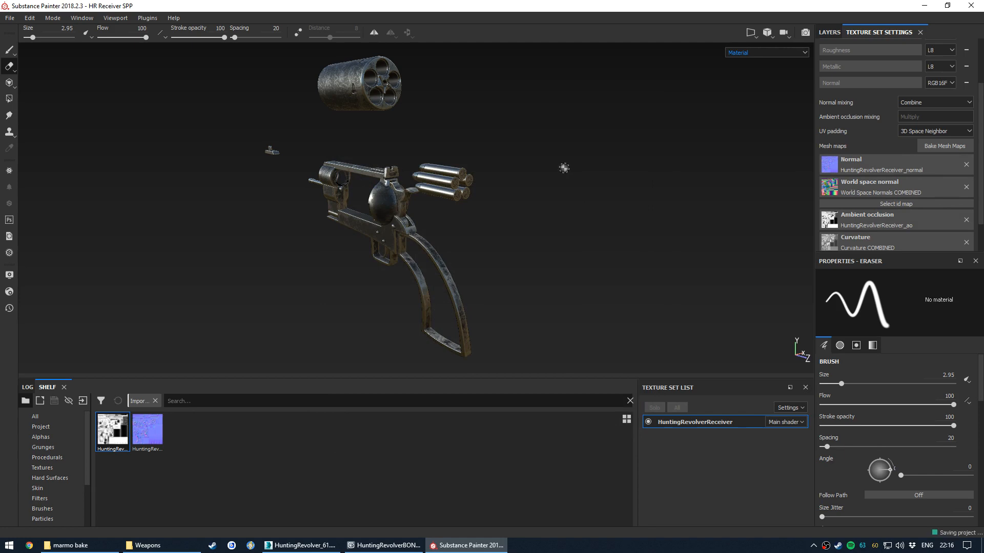
Examine the separated cylinder, bullets, frame and speedloader closely from several angles
mouse_move(312, 221)
alt+mouse_down()
mouse_move(480, 218)
mouse_move(328, 219)
alt+mouse_up()
scroll(366, 119, down, 3)
scroll(385, 224, up, 3)
alt+drag(425, 224, 375, 231)
scroll(313, 214, up, 4)
alt+drag(231, 202, 369, 187)
scroll(359, 187, up, 4)
alt+drag(445, 169, 400, 139)
scroll(405, 133, up, 3)
alt+drag(435, 175, 405, 195)
scroll(404, 194, down, 10)
alt+drag(362, 263, 329, 238)
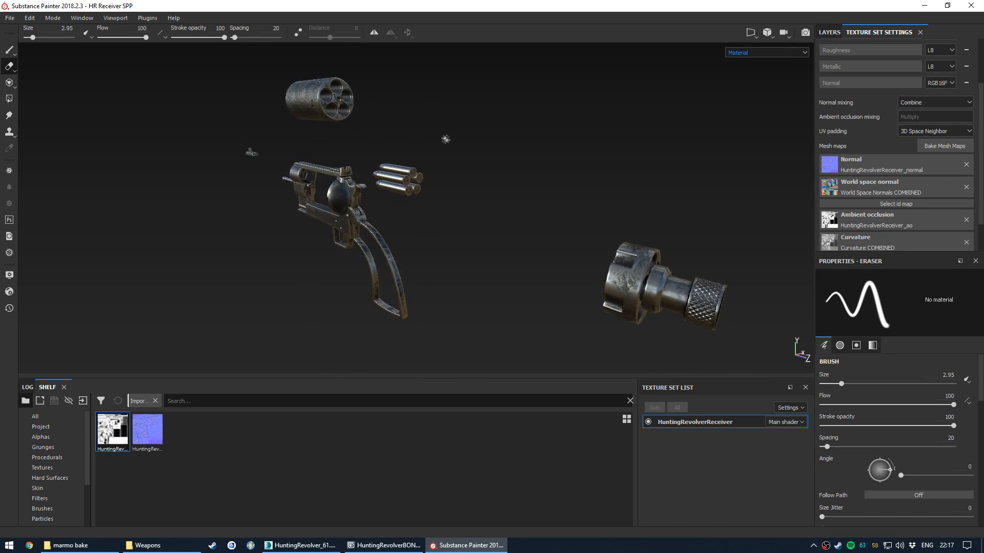
alt+drag(333, 205, 443, 265)
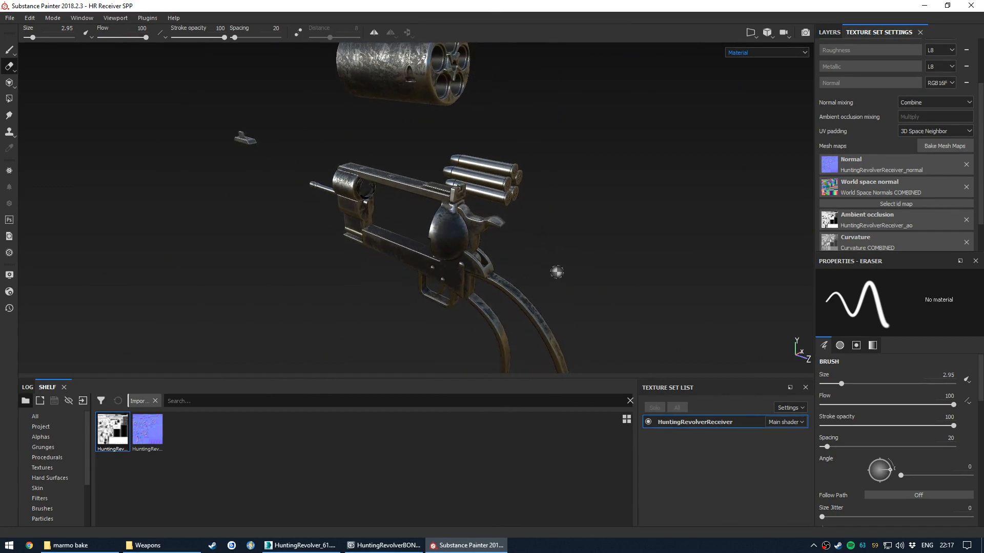
scroll(513, 266, down, 5)
alt+drag(518, 267, 490, 272)
alt+middle_drag(490, 271, 352, 242)
alt+drag(352, 242, 480, 208)
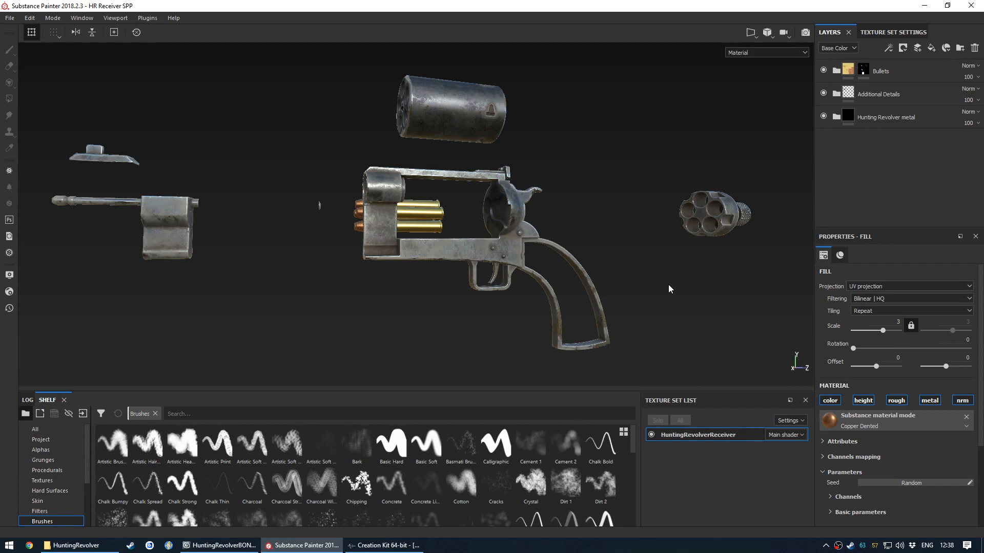
Inspect the textured revolver frame and brass bullets in the project with the Bullets, Additional Details and Hunting Revolver metal folders
alt+drag(668, 288, 564, 264)
alt+middle_drag(495, 256, 494, 247)
alt+drag(494, 246, 472, 229)
scroll(547, 229, up, 3)
alt+middle_drag(473, 230, 481, 222)
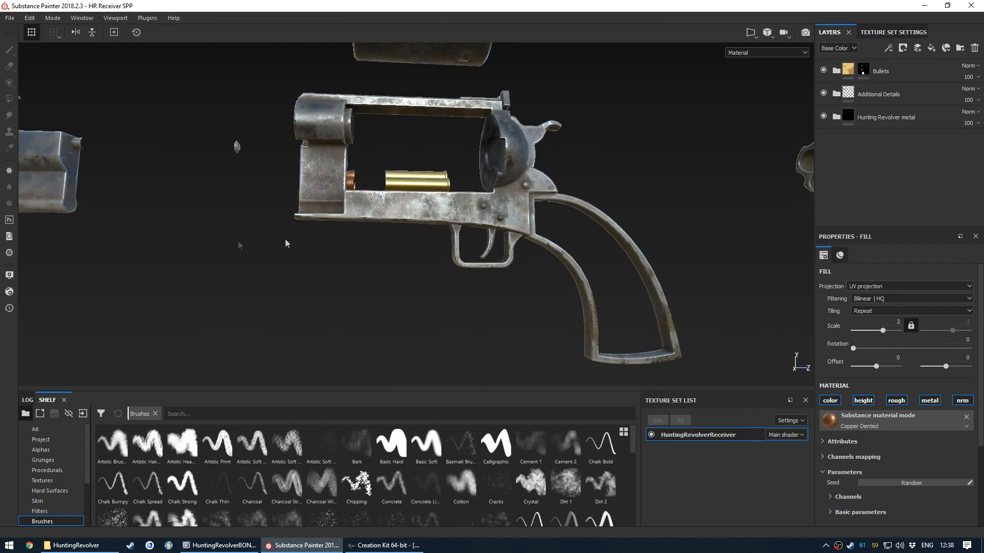
Set the environment opacity to 100 in the display settings and view the exploded revolver against the panorama background
click(14, 276)
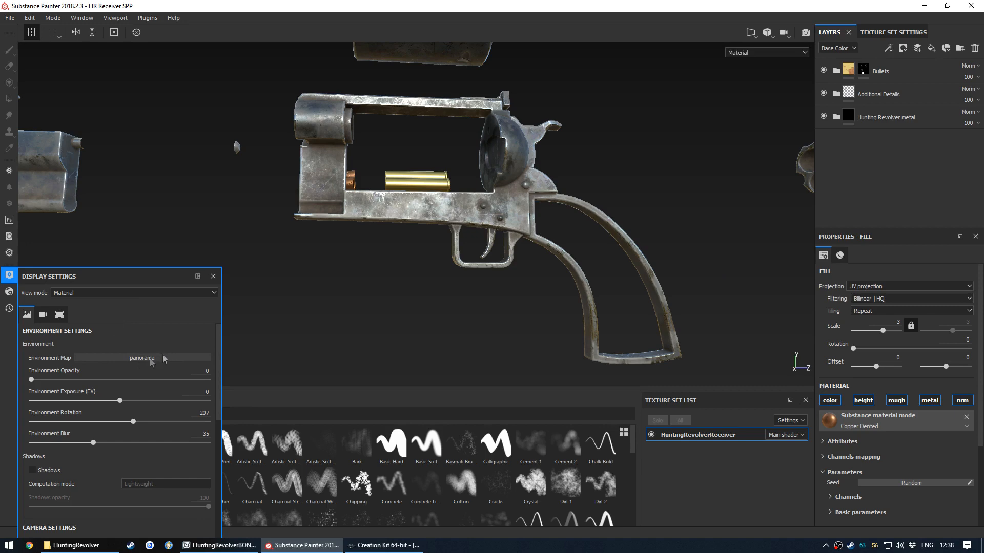
drag(41, 380, 223, 380)
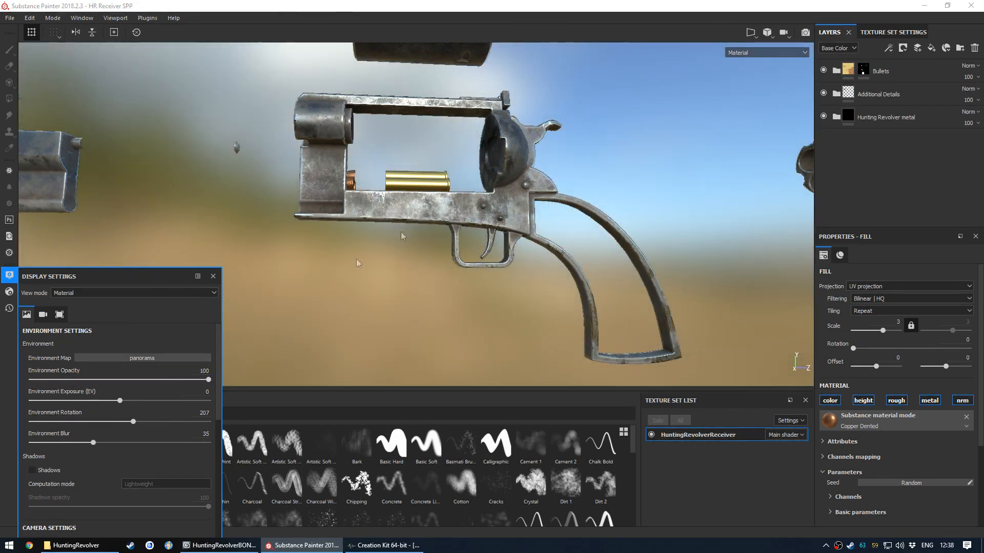
scroll(404, 246, down, 5)
alt+drag(389, 258, 435, 270)
alt+drag(362, 279, 386, 263)
alt+drag(451, 276, 350, 270)
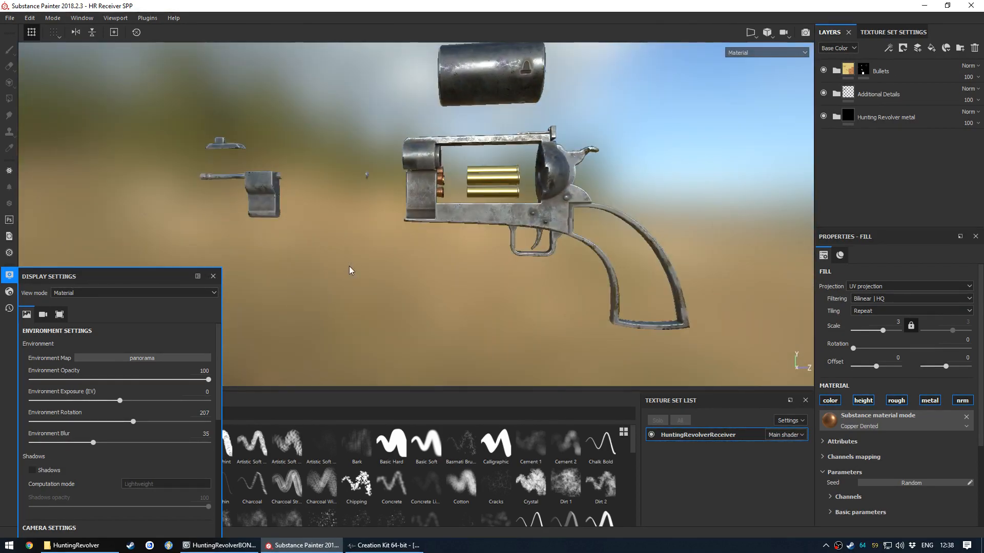
alt+drag(422, 269, 569, 249)
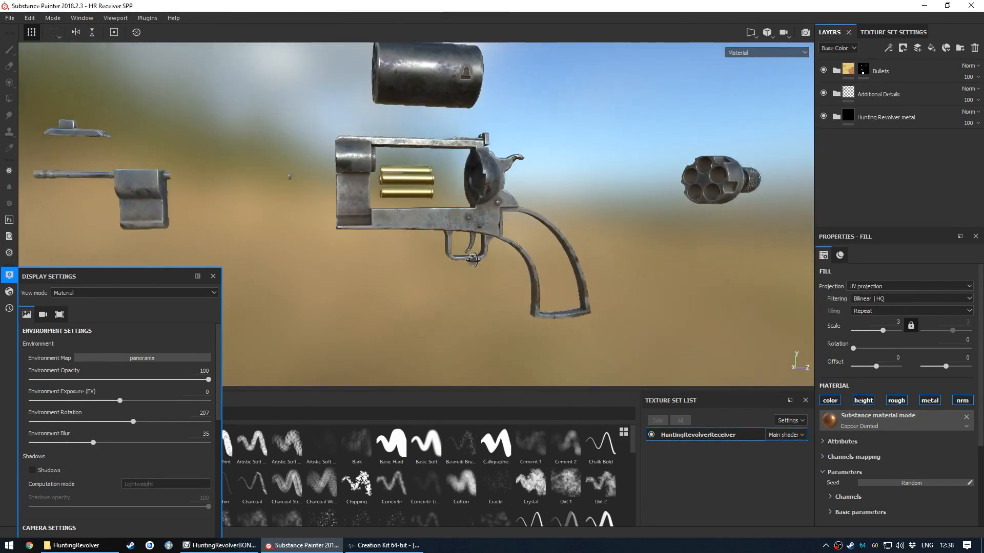
Keep the panorama environment map and set the environment blur to 0
click(144, 357)
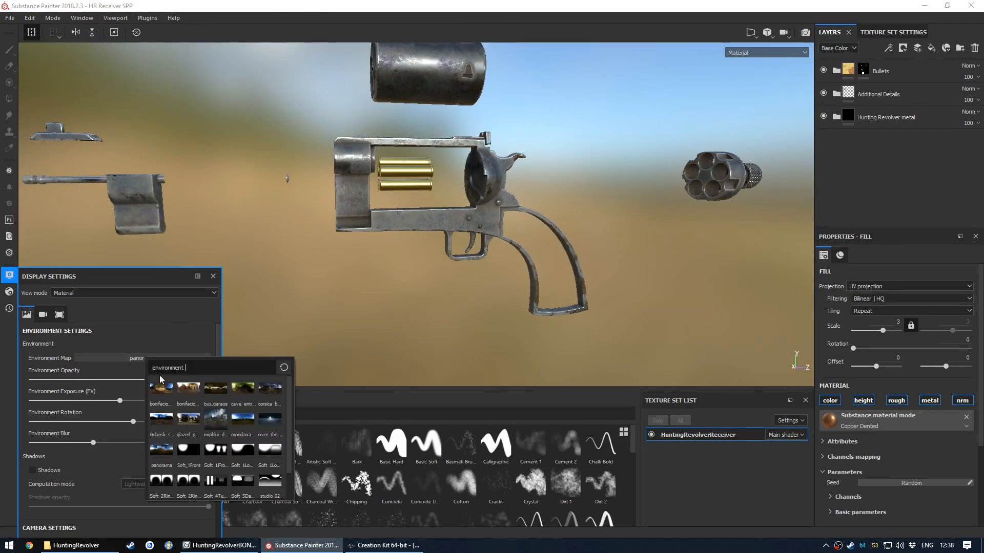
drag(93, 443, 67, 443)
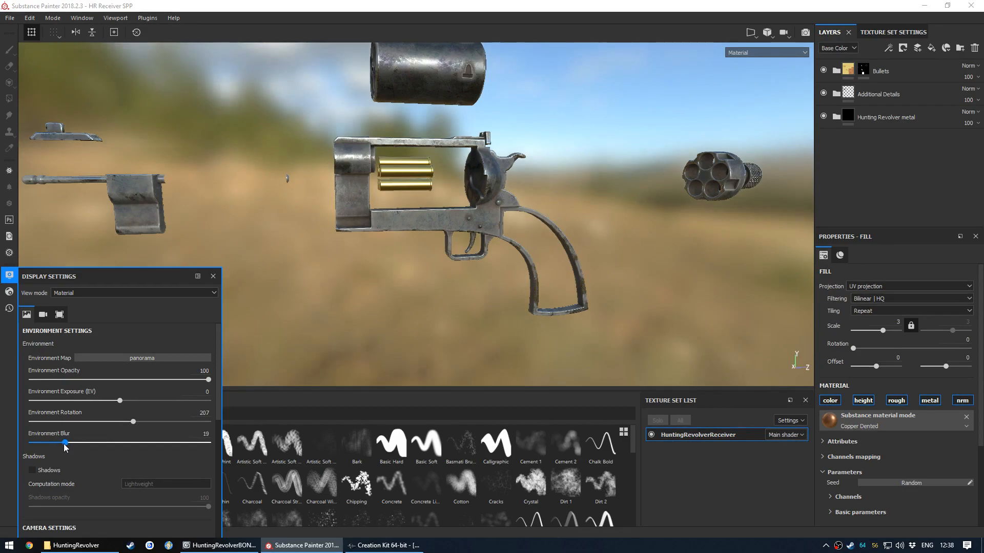
alt+drag(505, 237, 476, 245)
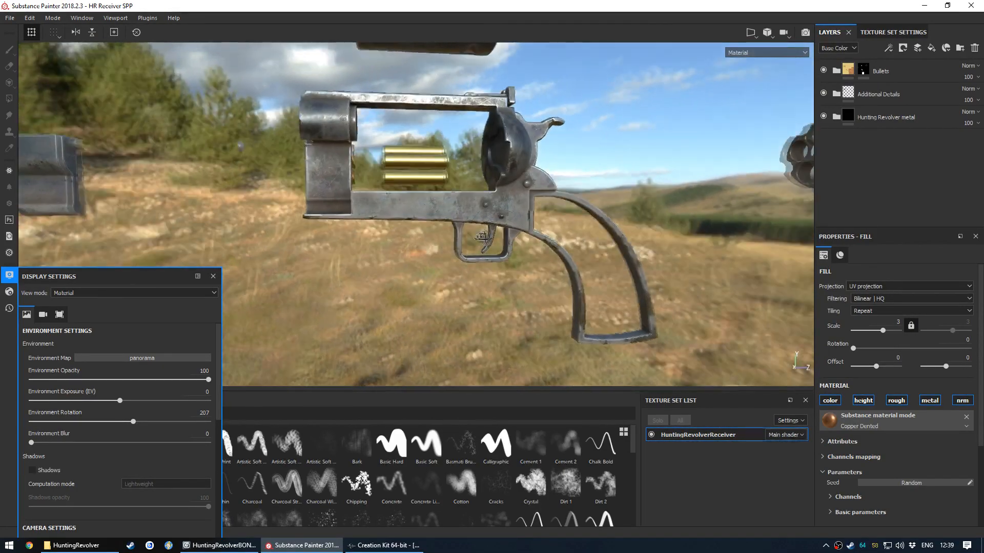
Change the environment map to tomoco_studio and view the revolver in its lighting
click(154, 359)
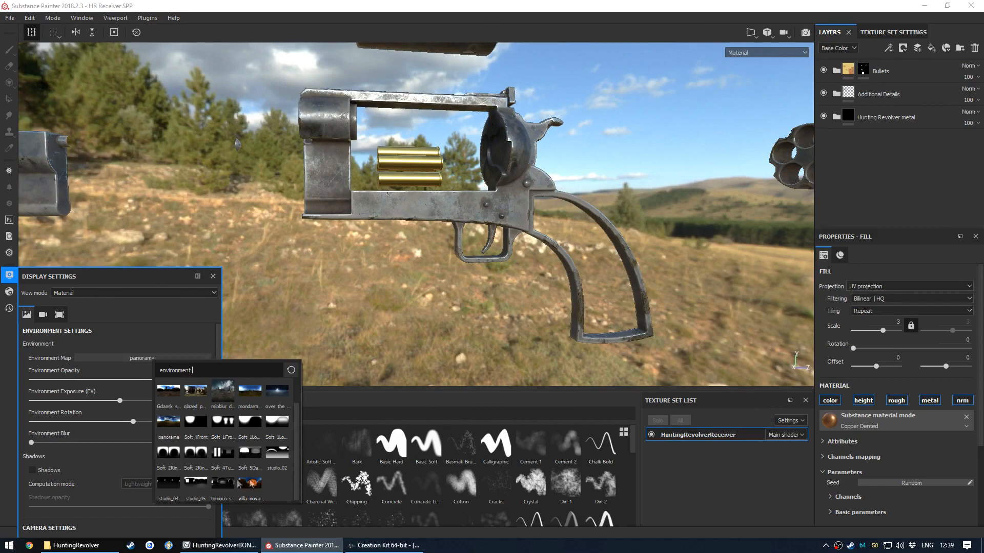
click(221, 487)
alt+drag(402, 250, 359, 131)
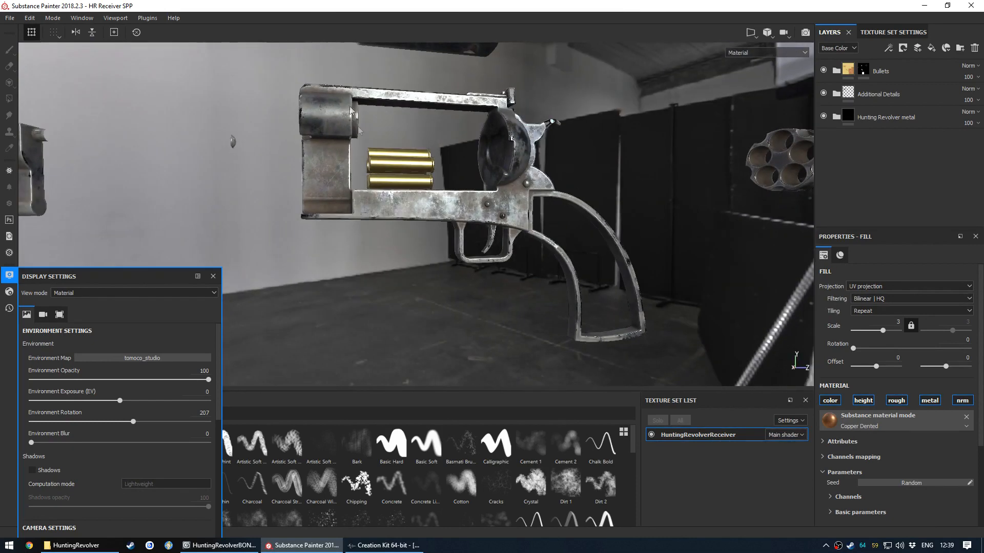
Raise the environment blur, set the environment opacity back to 0 and close the display settings
click(213, 277)
click(9, 274)
drag(31, 443, 99, 445)
drag(209, 380, 18, 391)
mouse_move(459, 256)
alt+mouse_down()
mouse_move(400, 251)
mouse_move(461, 237)
mouse_move(459, 256)
mouse_move(445, 259)
alt+mouse_up()
scroll(460, 256, up, 3)
click(213, 277)
Expand the Hunting Revolver metal folder to show its layer stack
mouse_move(405, 224)
alt+mouse_down()
mouse_move(513, 213)
mouse_move(442, 216)
mouse_move(472, 223)
mouse_move(482, 241)
mouse_move(412, 240)
alt+mouse_up()
scroll(472, 223, down, 3)
scroll(425, 235, down, 3)
alt+drag(239, 237, 420, 241)
alt+drag(92, 197, 435, 248)
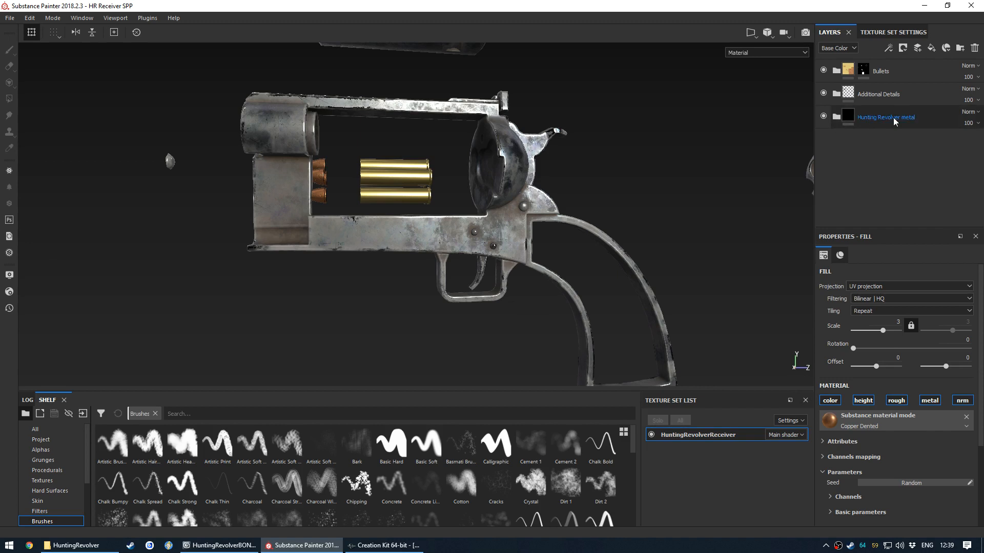
click(862, 127)
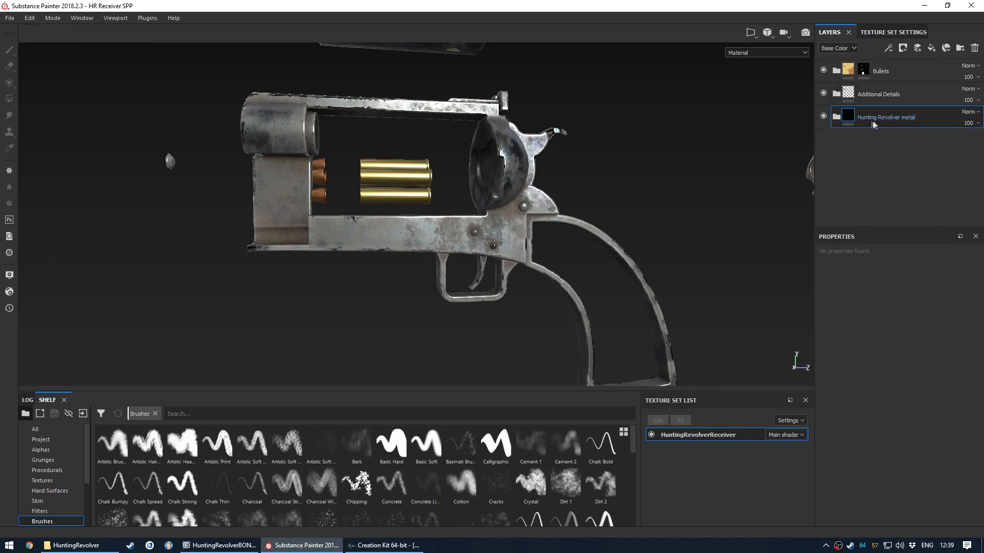
click(836, 118)
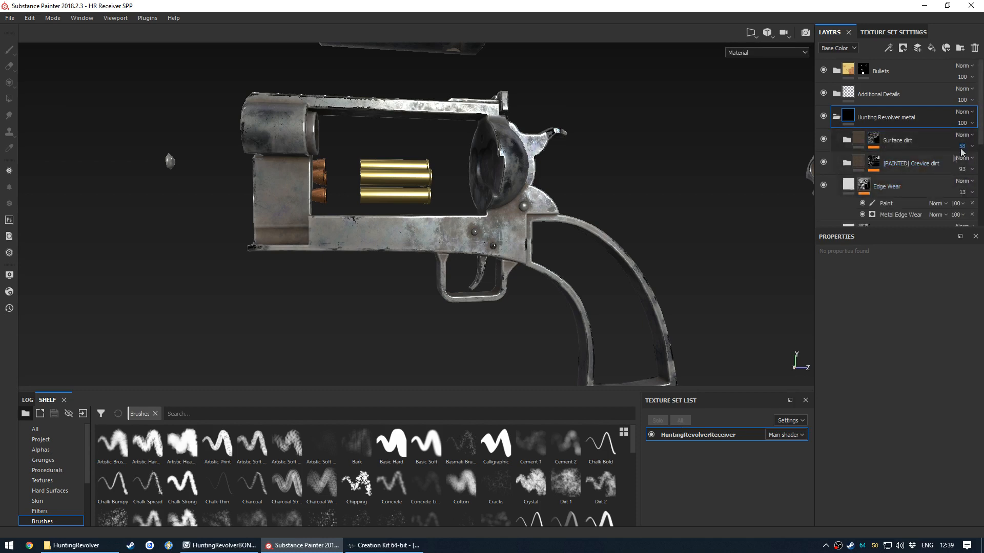
mouse_move(980, 124)
mouse_down()
mouse_move(979, 176)
mouse_move(980, 122)
mouse_up()
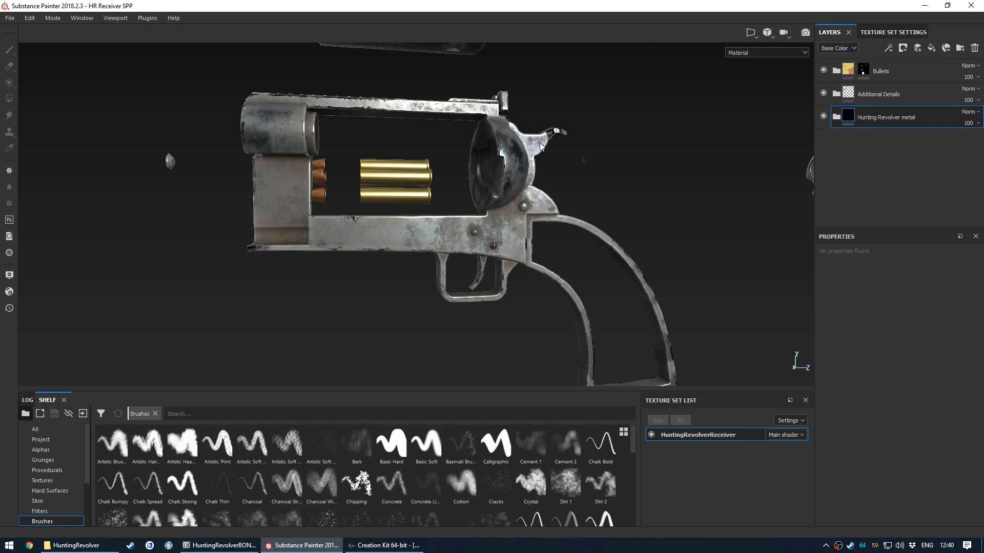
click(836, 118)
mouse_move(981, 133)
mouse_down()
mouse_move(971, 197)
mouse_move(972, 142)
mouse_up()
Hide every layer and subfolder above Steel base in the Hunting Revolver metal folder, from Surface dirt down to Darker Steel
click(823, 118)
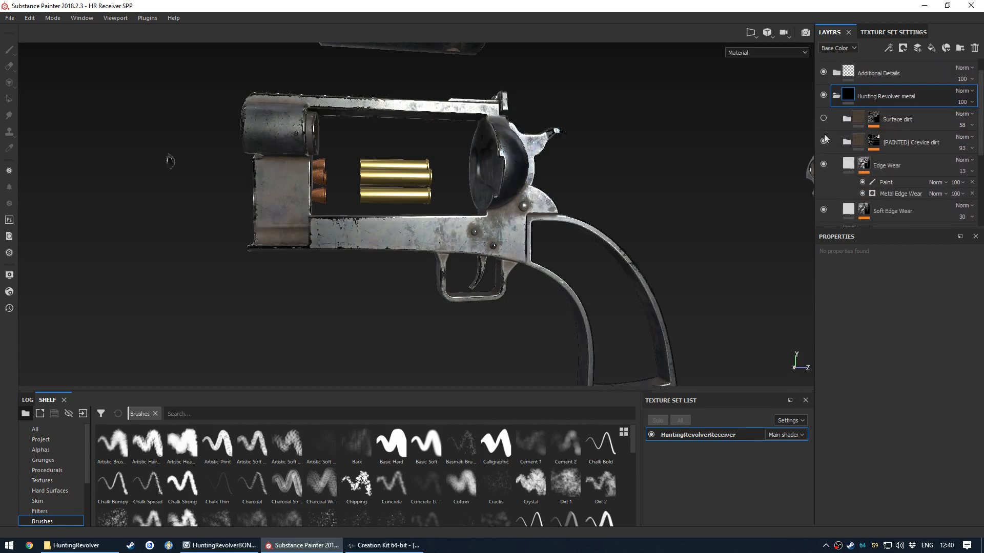
click(823, 142)
click(824, 164)
scroll(835, 171, down, 1)
click(823, 159)
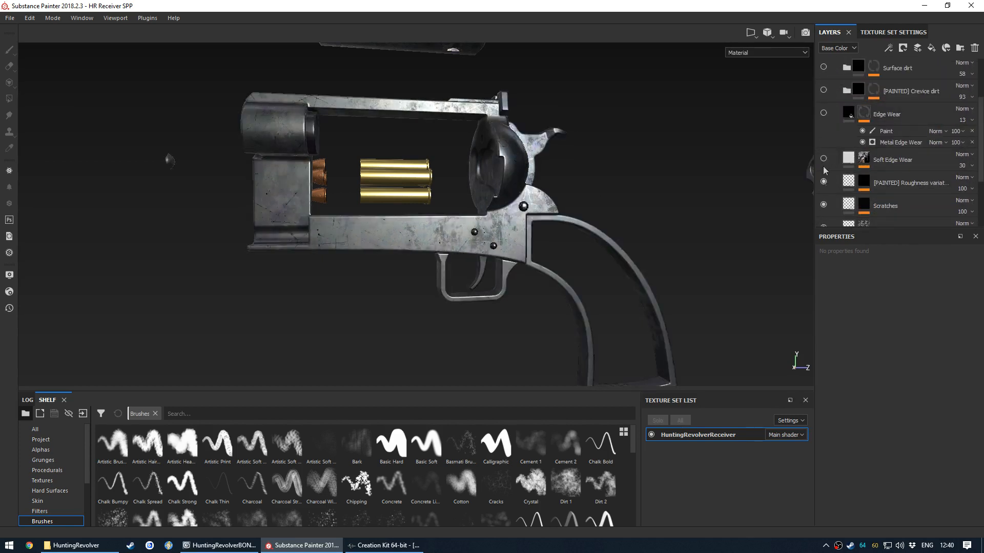
click(824, 183)
scroll(830, 180, down, 1)
click(824, 176)
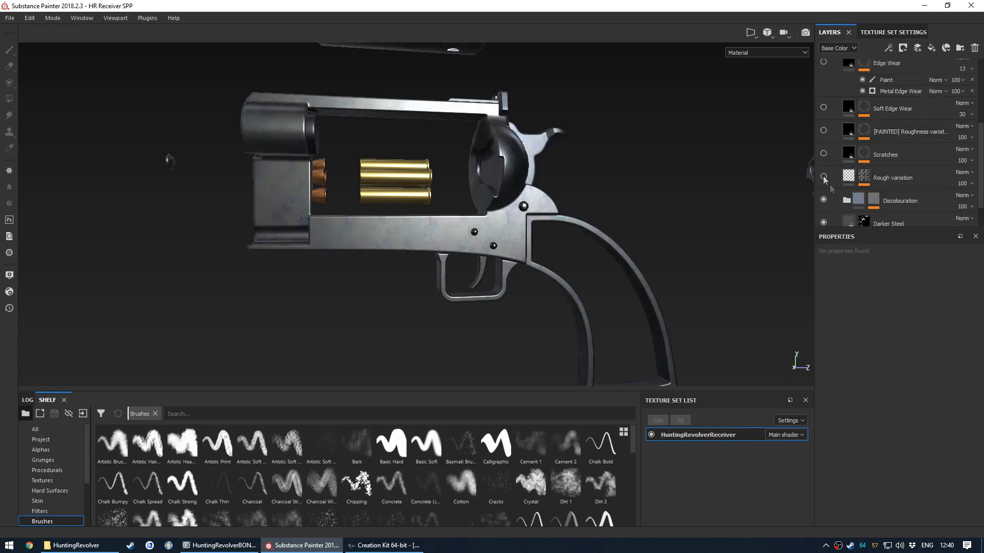
scroll(824, 174, down, 1)
click(823, 165)
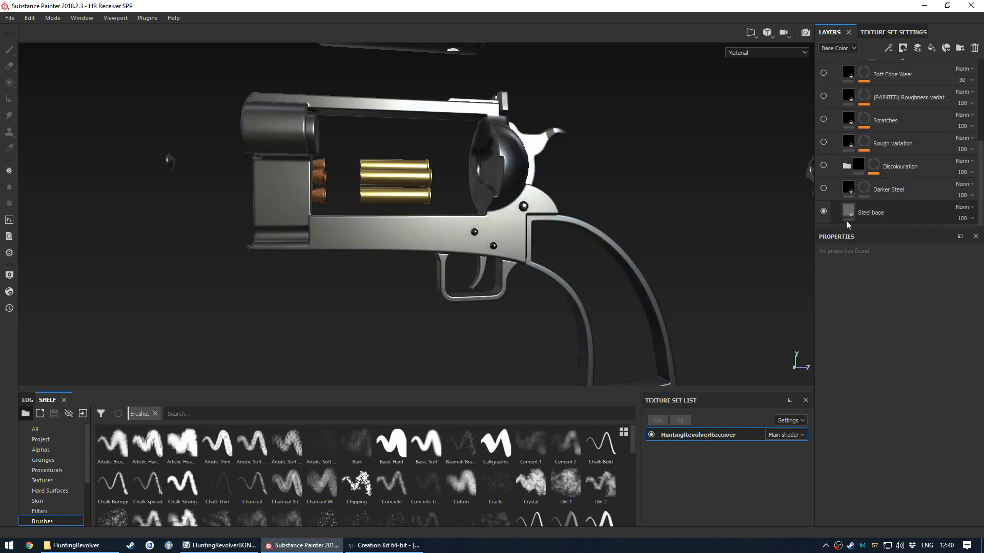
Select the Steel base layer and examine its fill properties and its look on the frame
click(878, 219)
scroll(520, 233, up, 3)
alt+drag(520, 233, 482, 240)
alt+middle_drag(482, 240, 517, 210)
mouse_move(517, 211)
alt+mouse_down()
mouse_move(516, 226)
mouse_move(518, 217)
alt+mouse_up()
scroll(515, 226, up, 1)
scroll(900, 404, down, 3)
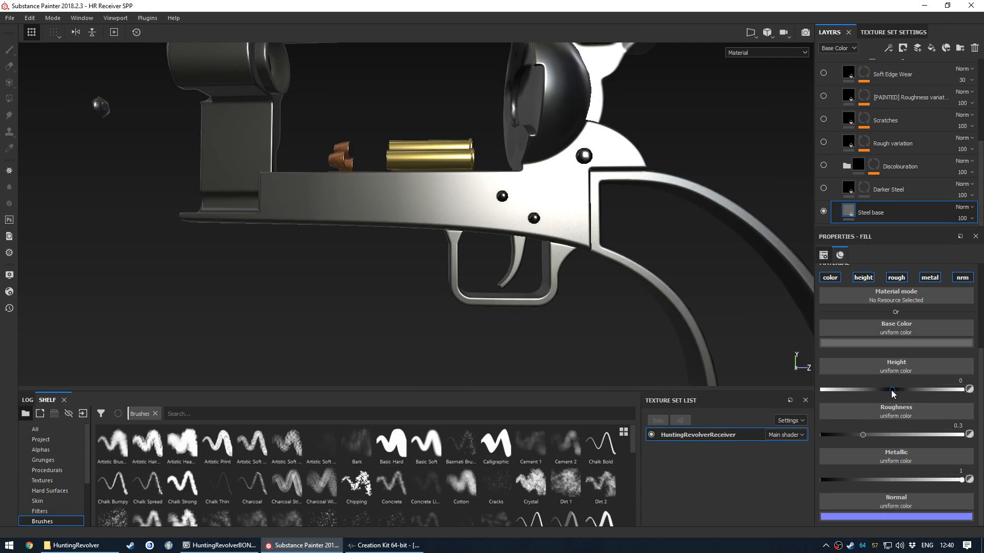
Inspect the bare steel in the Base Color channel view, and return to the Material view
click(761, 54)
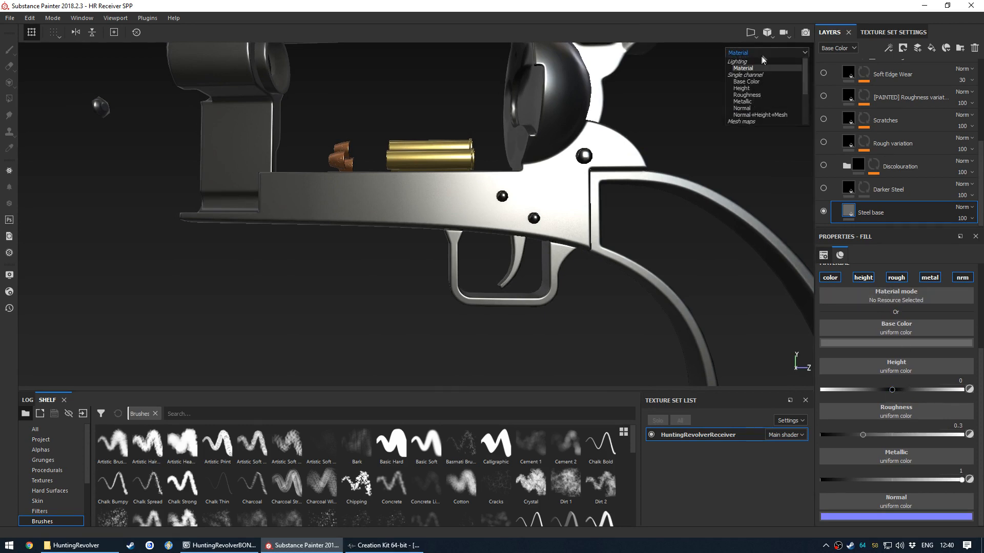
click(749, 80)
alt+drag(581, 208, 527, 227)
key(m)
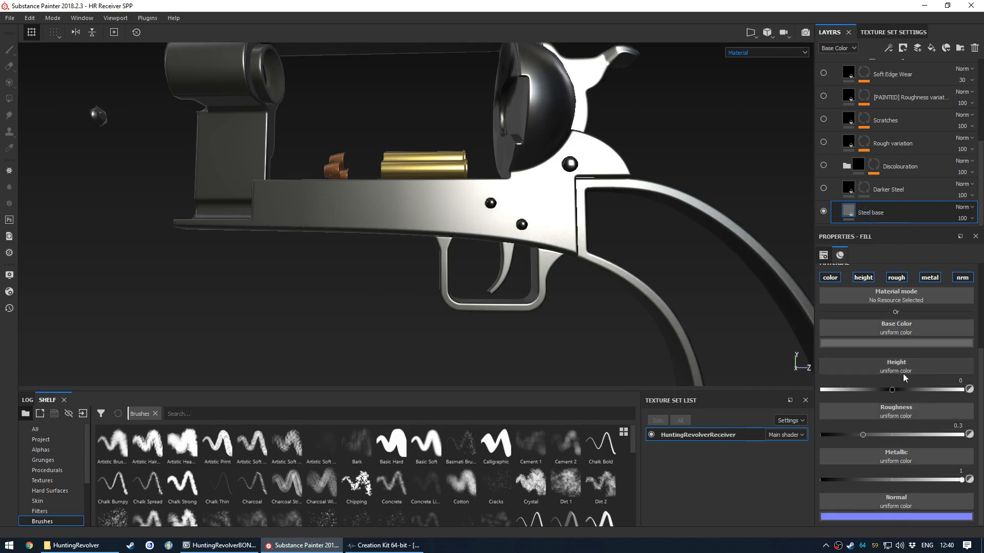
Check the Steel base colour and cycle through the single-channel views until Base Color is shown again
click(839, 343)
key(c)
key(c)
key(c)
key(c)
key(c)
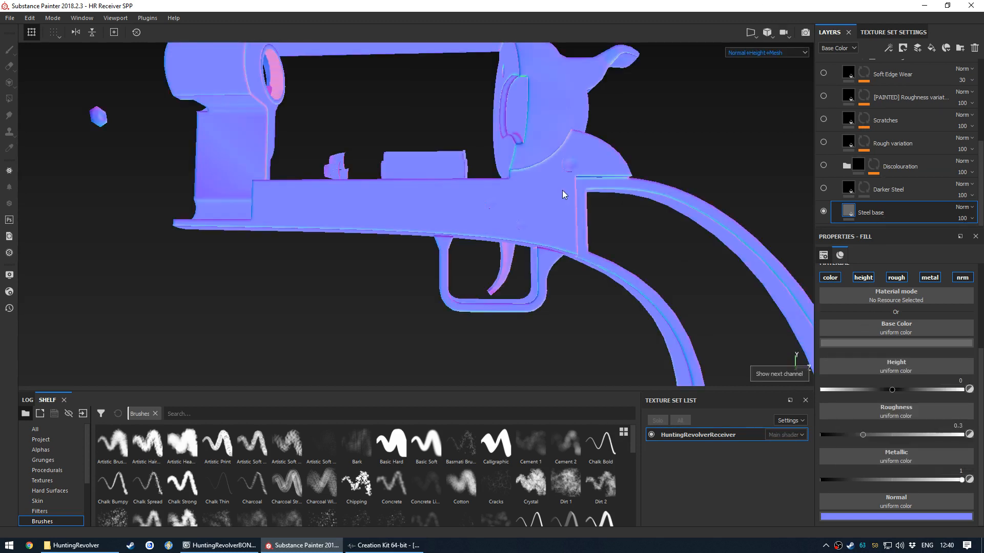
key(c)
scroll(452, 201, up, 3)
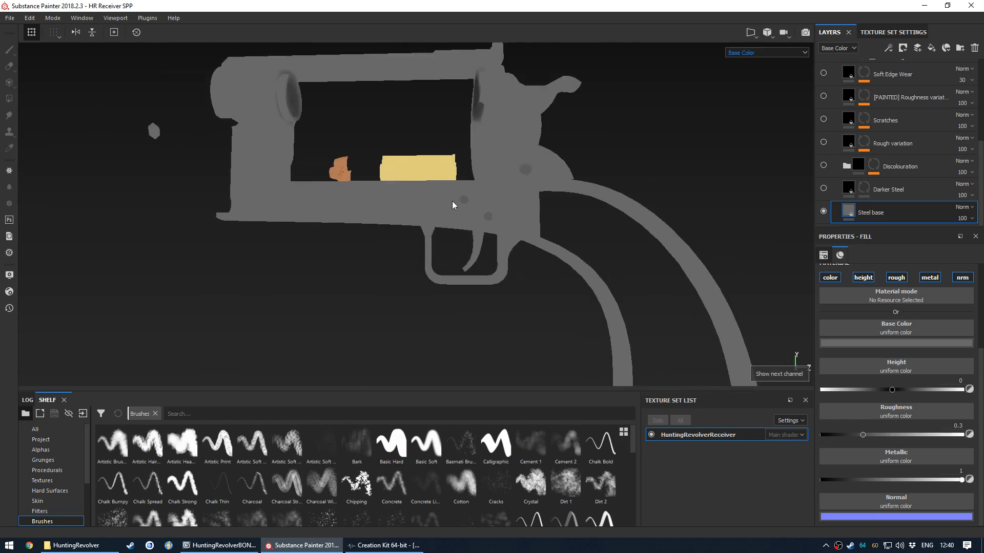
alt+drag(452, 221, 479, 218)
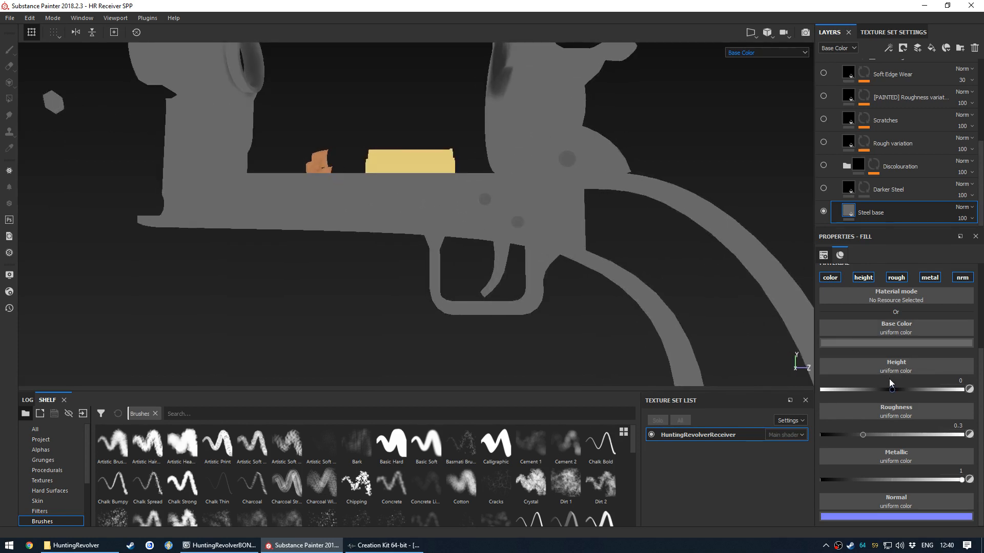
Hide the Additional Details folder and inspect the plain steel frame in the Material view
scroll(864, 125, up, 5)
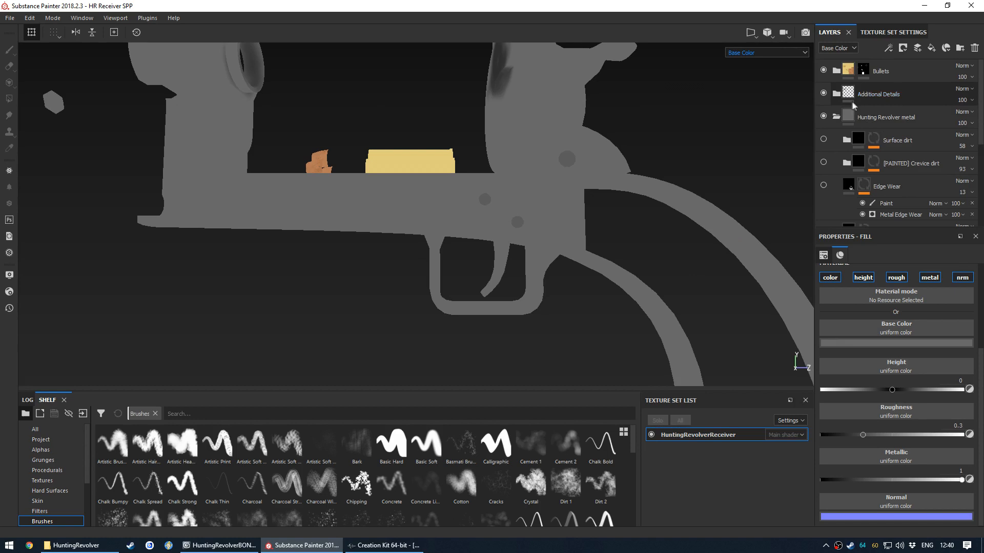
click(823, 93)
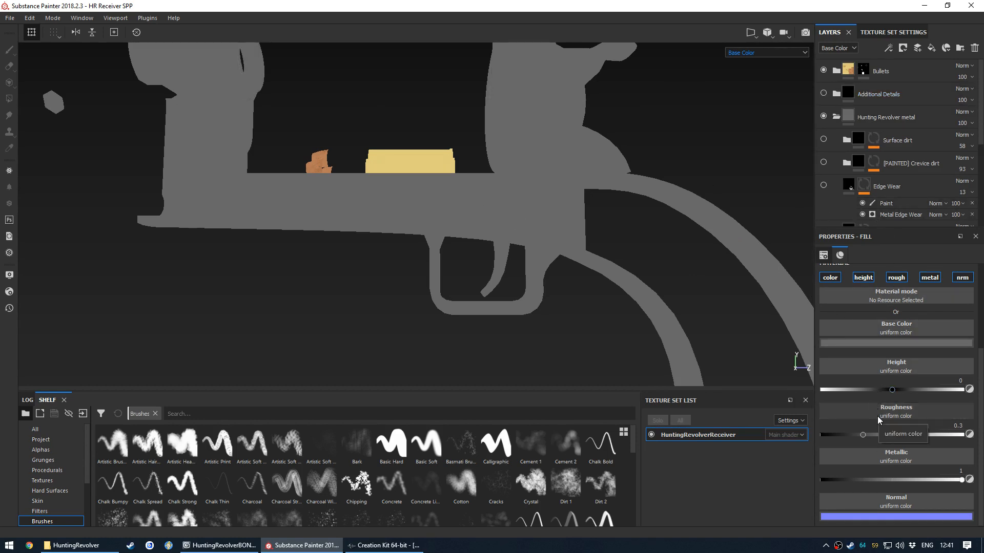
key(m)
scroll(528, 244, down, 5)
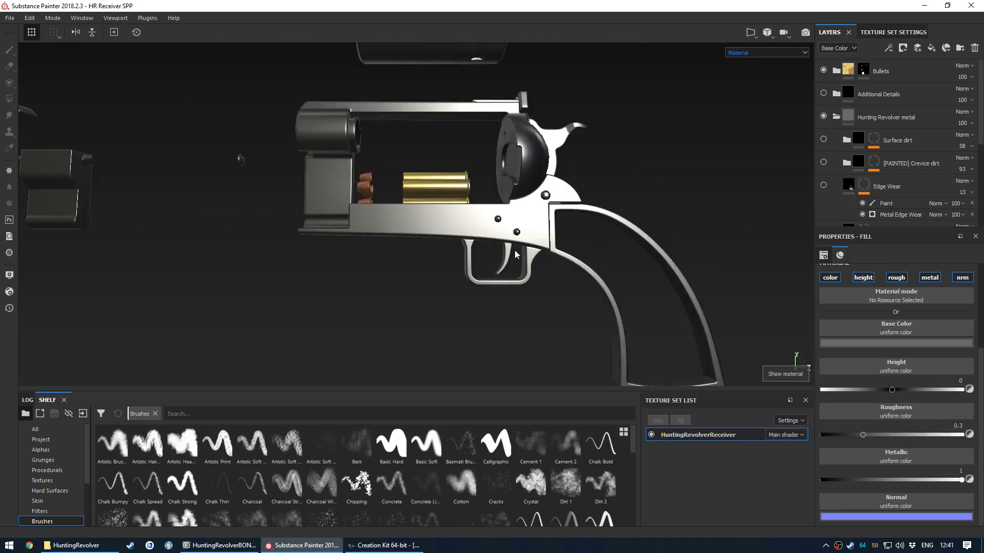
alt+drag(482, 251, 512, 241)
scroll(492, 242, up, 5)
scroll(470, 251, down, 4)
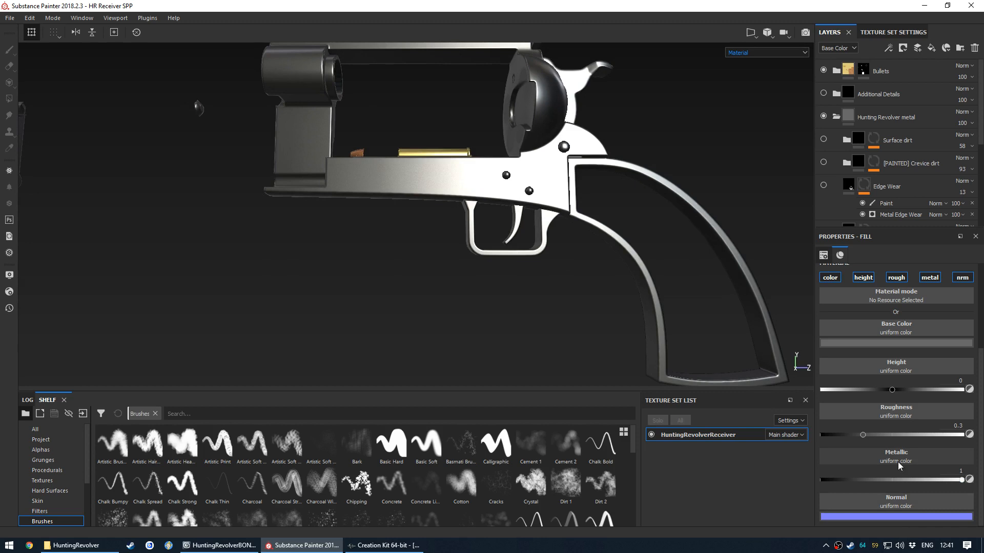
Toggle the Steel base layer off and on while viewing the revolver's rear in Base Color
scroll(921, 165, down, 5)
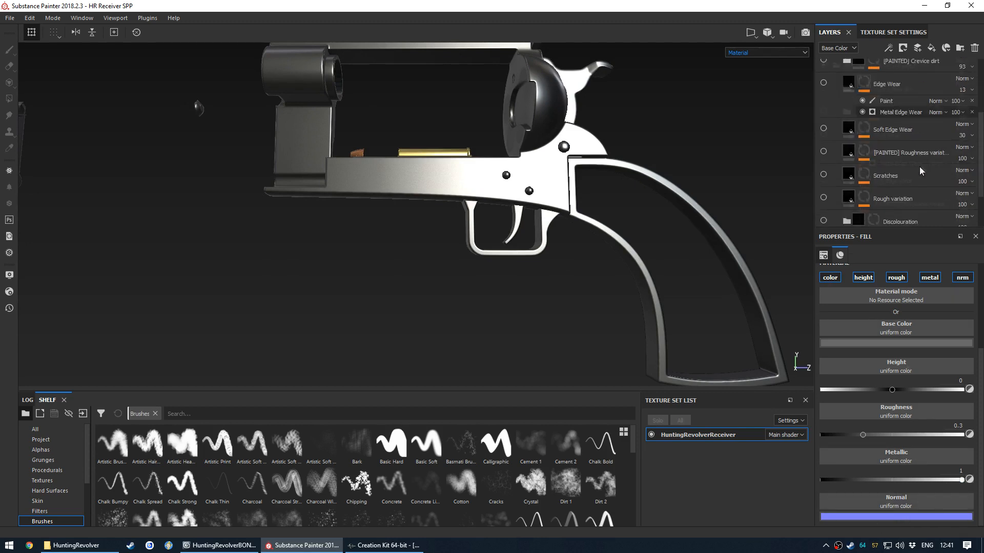
alt+drag(594, 217, 569, 218)
key(c)
click(824, 212)
click(824, 212)
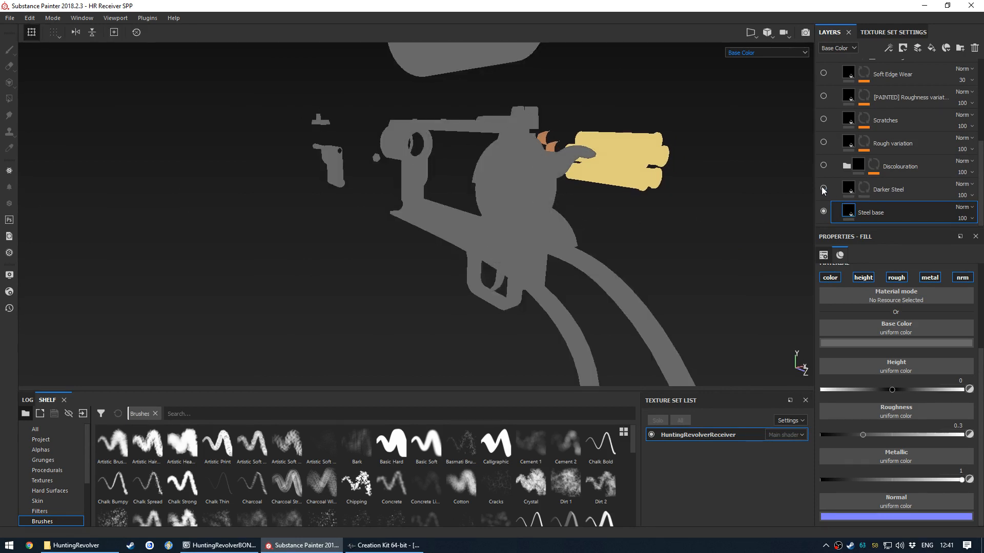
Show the Darker Steel layer and compare its effect in the Material and Base Color views under rotated lighting
click(823, 189)
key(m)
alt+drag(589, 220, 638, 241)
shift+right_drag(639, 242, 645, 242)
alt+drag(610, 264, 717, 205)
key(c)
key(m)
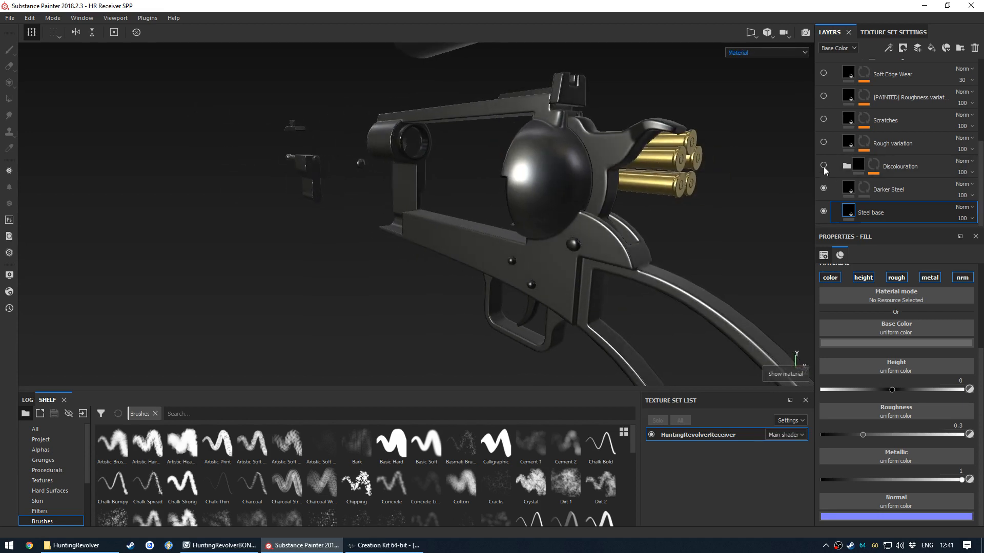
Show the Discolouration folder and toggle it to compare its tint in the Base Color view
click(823, 165)
key(c)
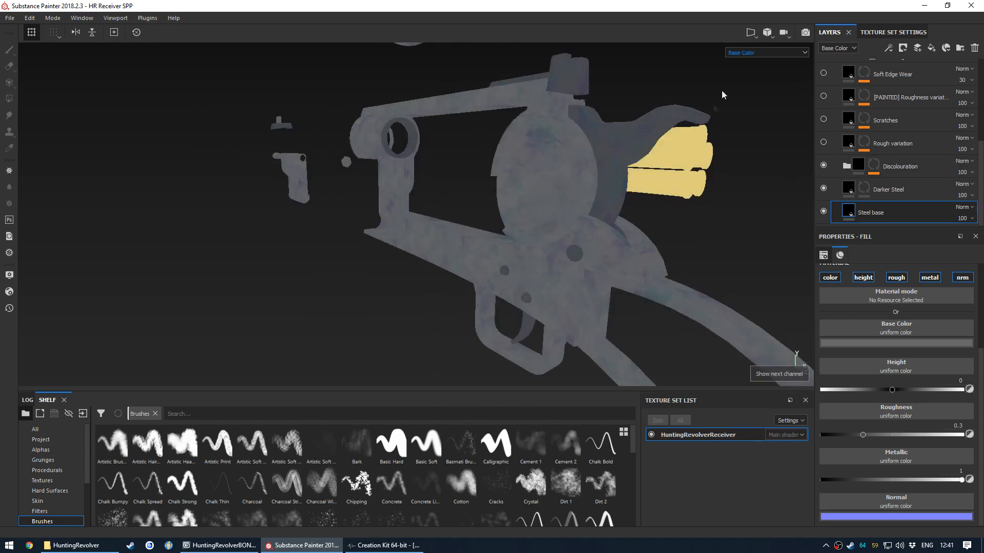
click(823, 165)
click(824, 165)
click(823, 166)
click(823, 166)
Examine the discolouration across the frame, grip and hammer from several angles in the Base Color view
alt+drag(477, 253, 661, 254)
alt+middle_drag(559, 267, 553, 251)
alt+right_drag(553, 250, 478, 216)
alt+middle_drag(479, 215, 482, 233)
alt+drag(481, 232, 364, 230)
alt+middle_drag(364, 231, 569, 228)
alt+drag(569, 229, 628, 245)
alt+middle_drag(402, 237, 495, 224)
alt+drag(495, 224, 507, 158)
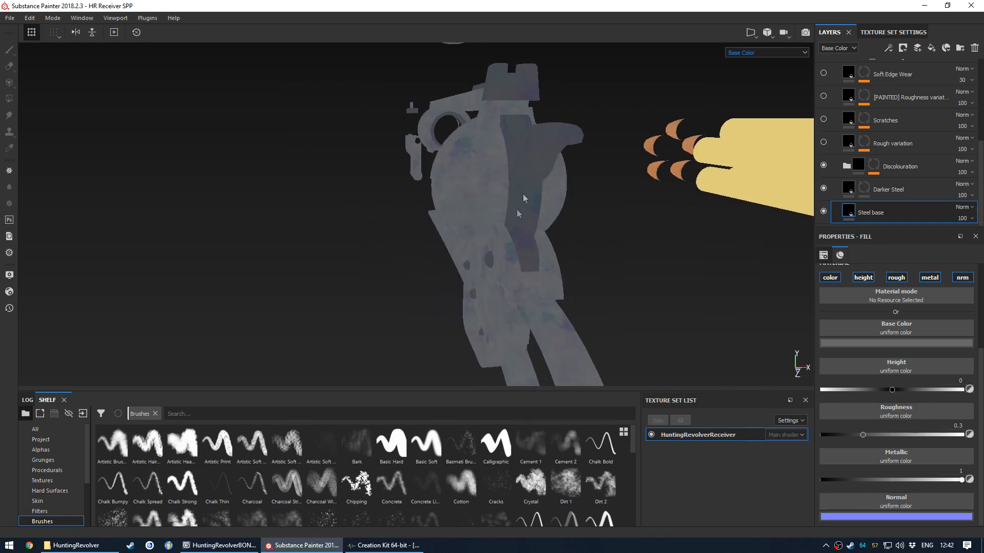
alt+drag(468, 205, 443, 233)
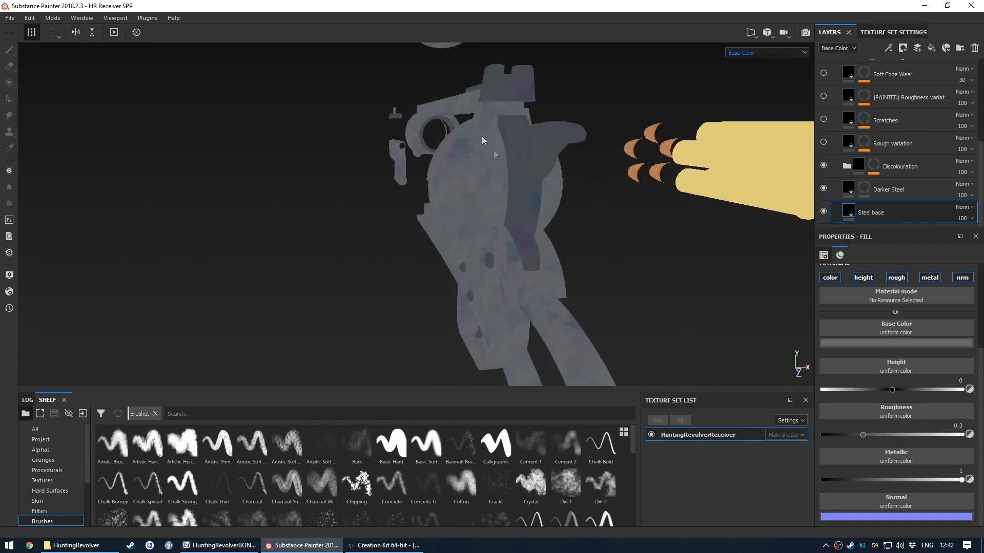
alt+drag(409, 206, 562, 283)
Return to the Material view, rotate the environment lighting and show the Rough variation layer
scroll(549, 254, up, 3)
key(c)
key(shift+c)
key(m)
mouse_move(563, 282)
shift+right_down()
mouse_move(539, 288)
mouse_move(550, 290)
shift+right_up()
click(823, 143)
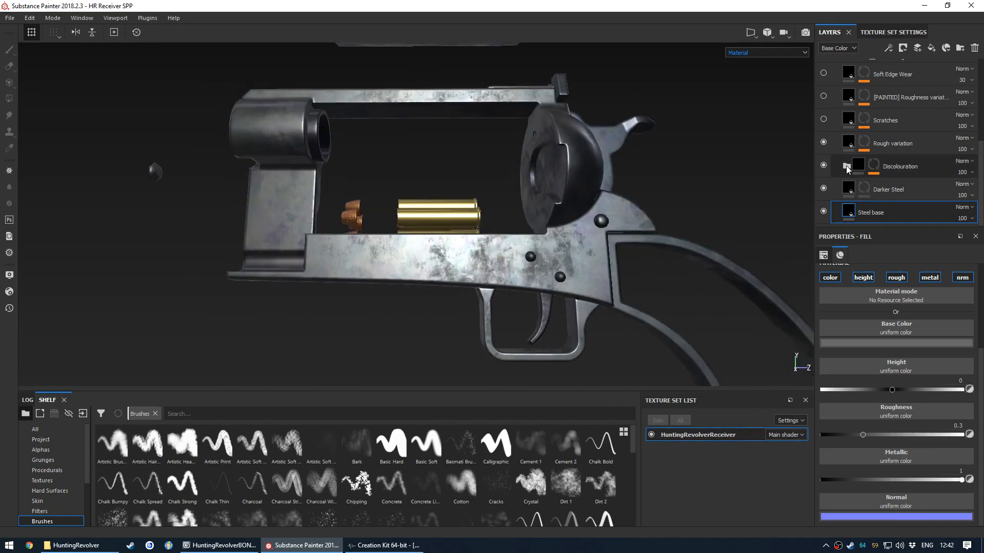
Inspect the colour layers inside the Discolouration folder and the fill settings of the Rough variation layer
click(861, 165)
scroll(906, 183, down, 2)
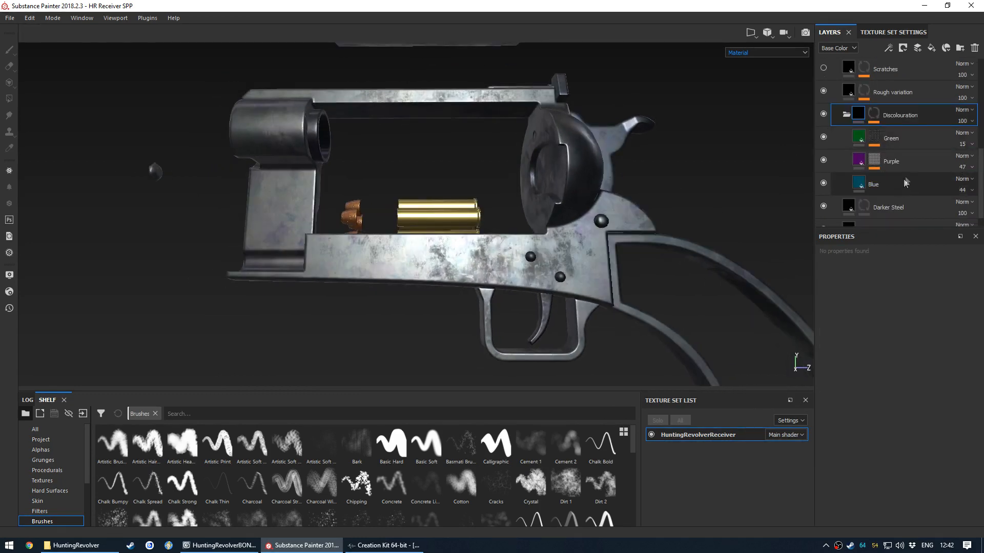
click(846, 116)
click(850, 141)
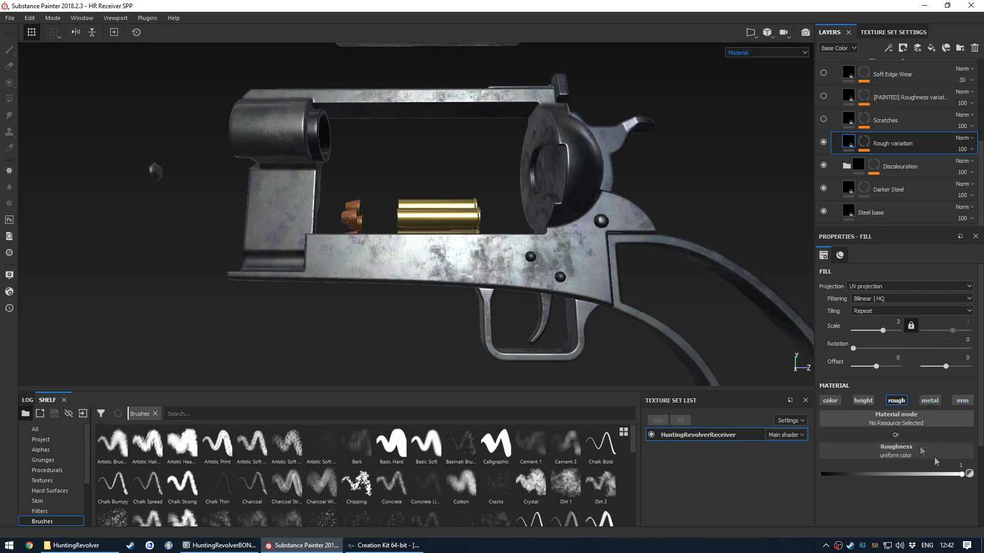
drag(962, 477, 970, 477)
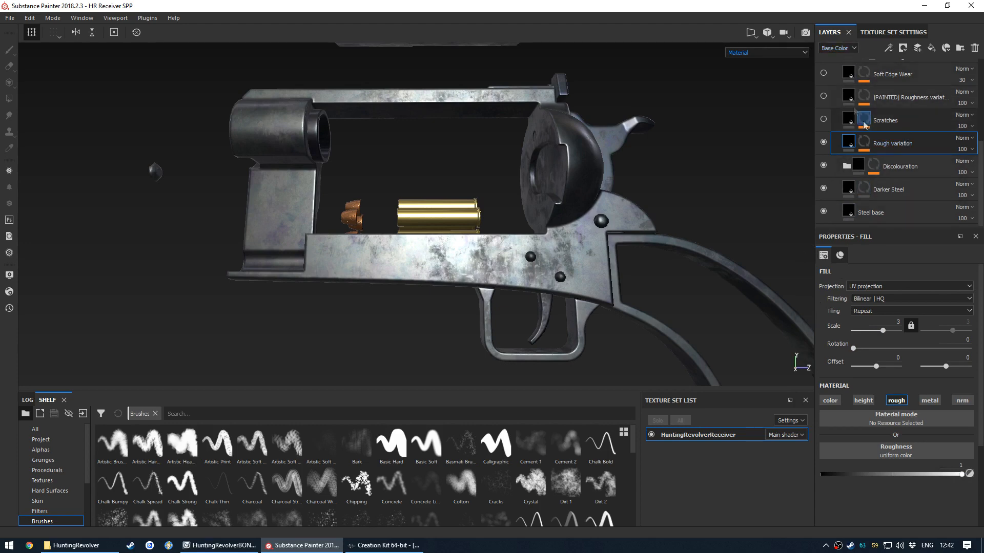
View the Rough variation mask, hide its subtracting grunge map and inspect the Grunge Map 008 settings
click(869, 145)
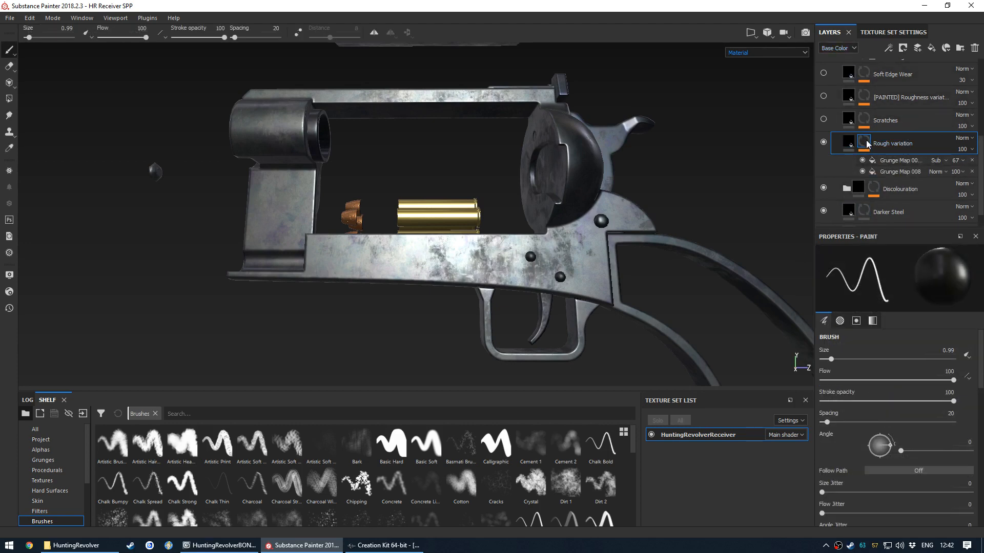
alt+click(867, 145)
click(862, 160)
click(899, 171)
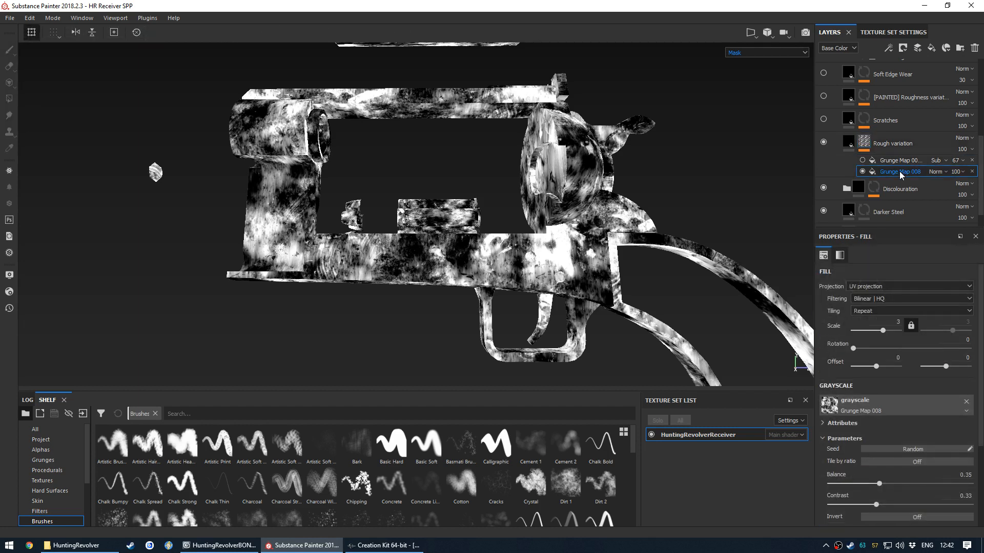
click(889, 47)
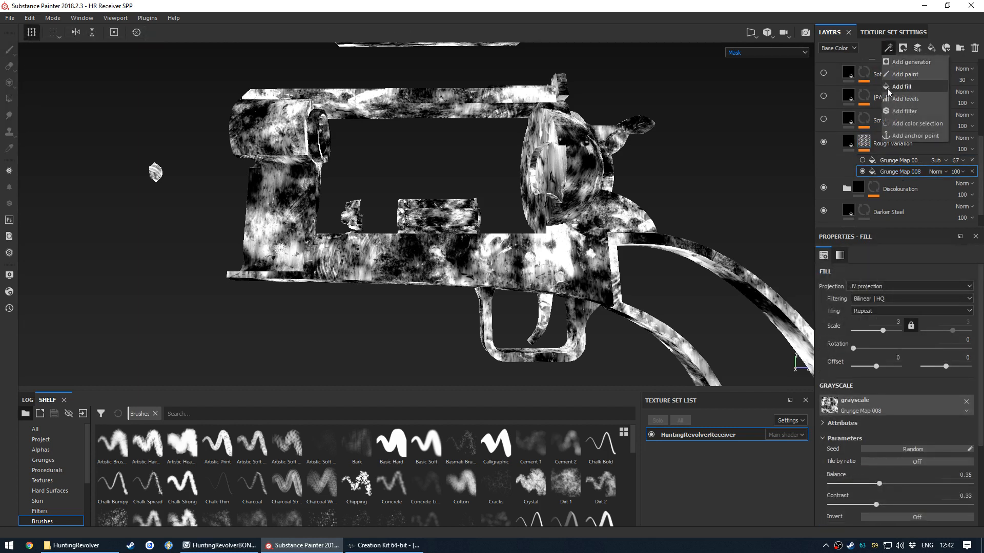
click(855, 2)
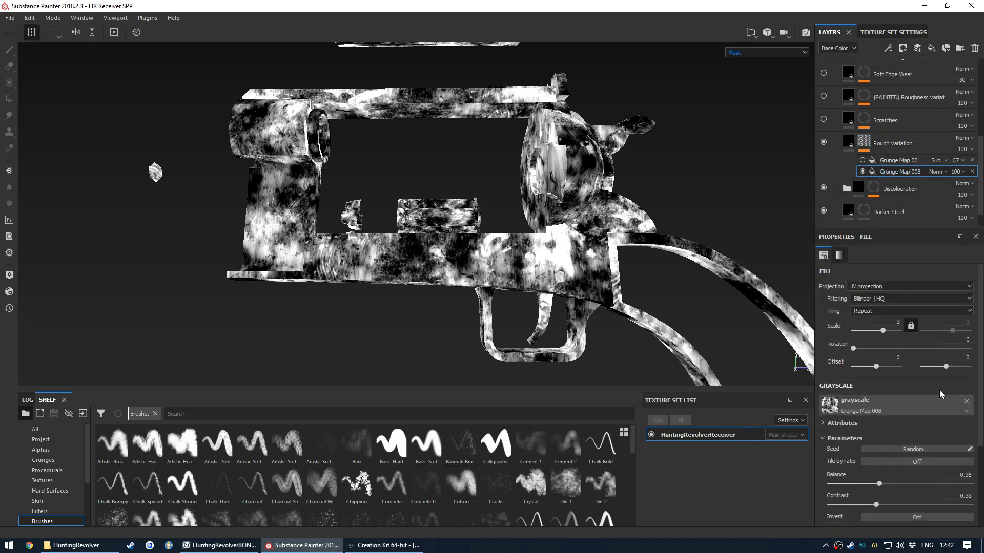
scroll(889, 405, down, 2)
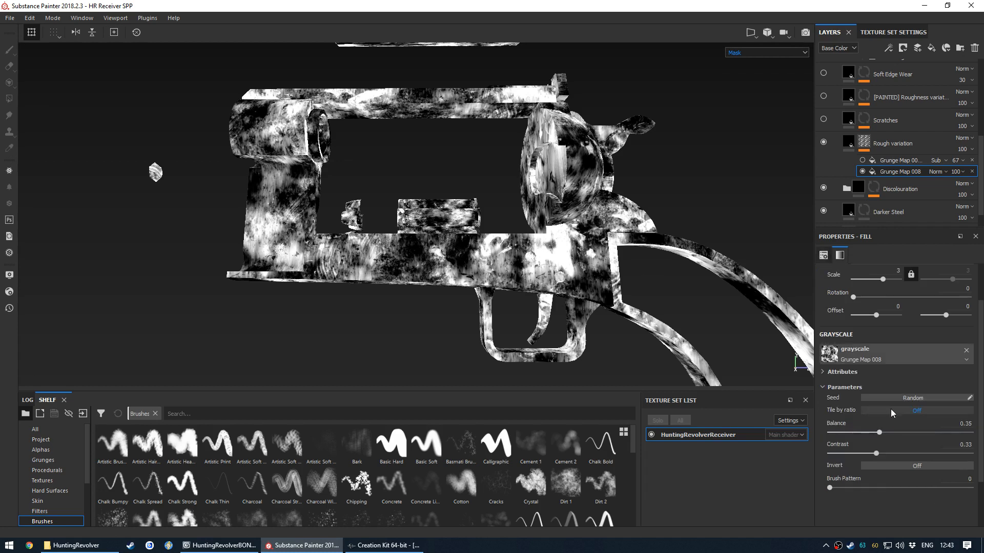
Show the subtracting grunge map in the Rough variation mask and shift its triplanar projection to a Z offset of -0.0956
click(889, 162)
click(862, 160)
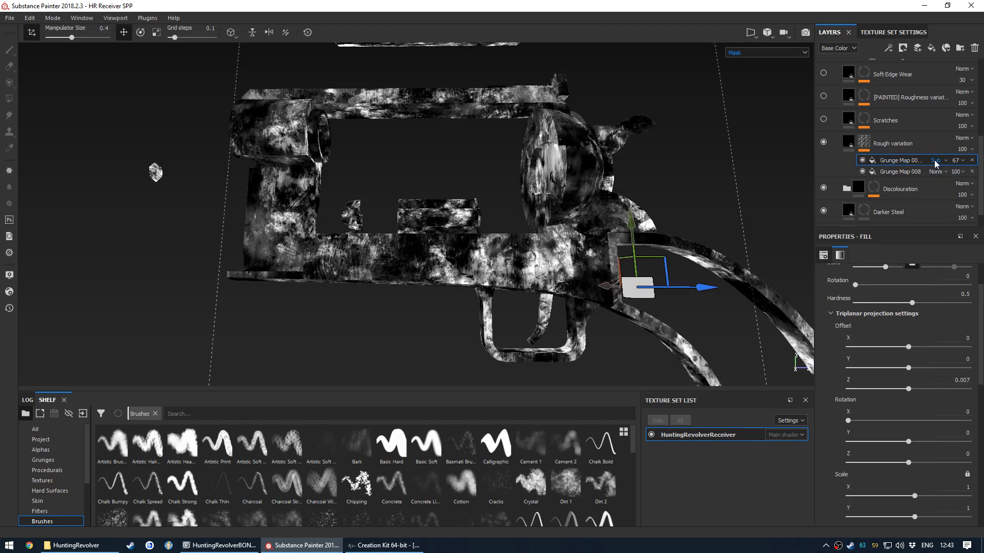
drag(694, 287, 621, 287)
click(862, 161)
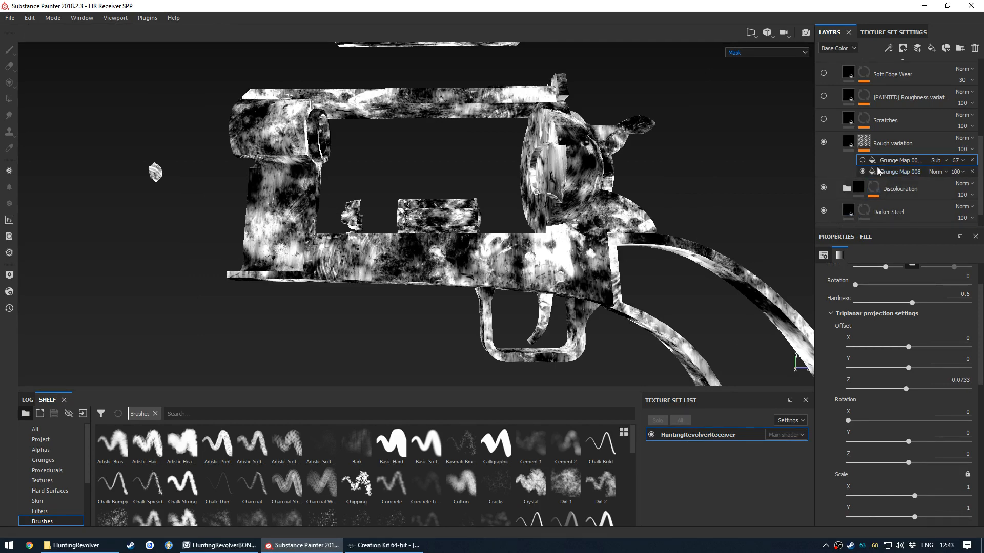
click(862, 160)
drag(617, 290, 597, 290)
alt+drag(590, 205, 681, 203)
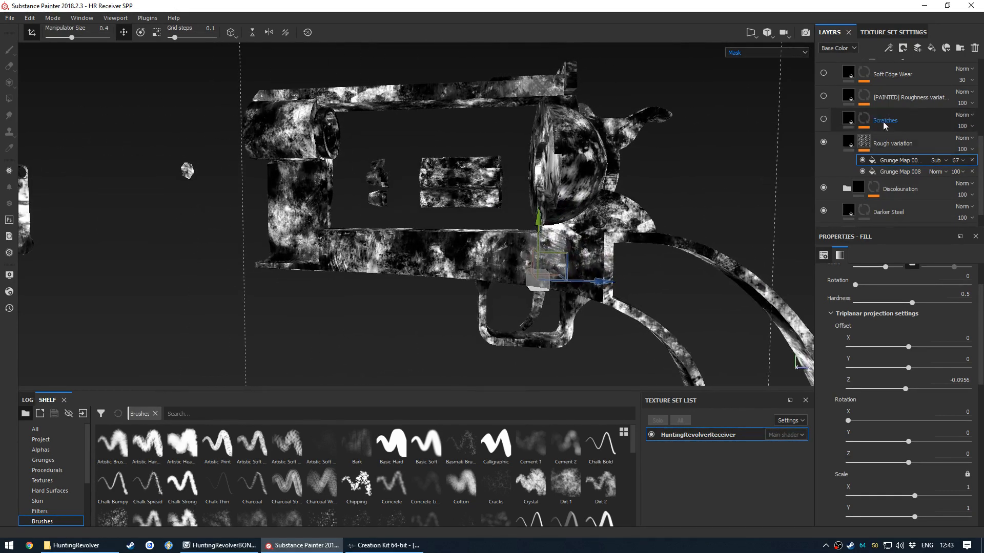
Display the Roughness channel in the viewport and show the Scratches layer
key(c)
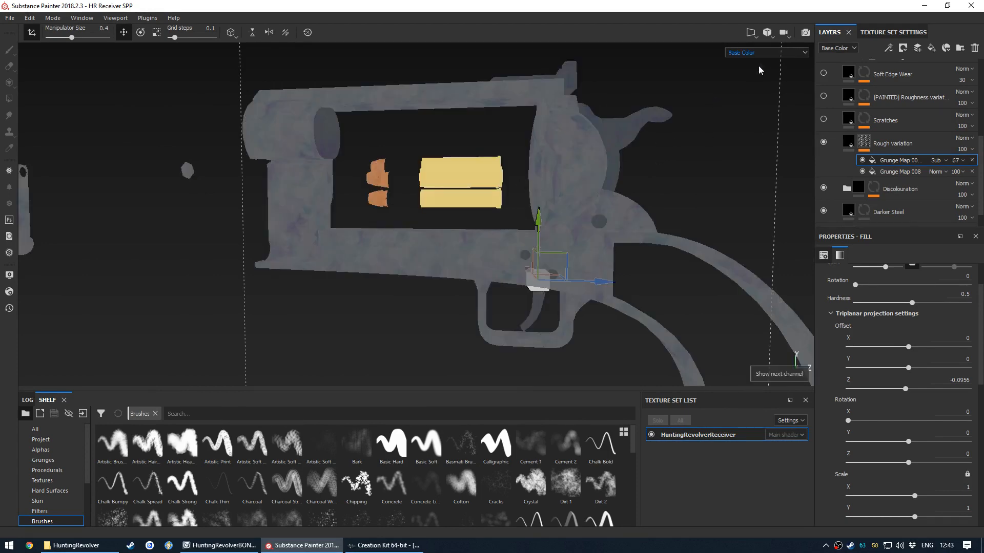
click(758, 53)
click(750, 97)
alt+drag(535, 217, 549, 202)
click(822, 119)
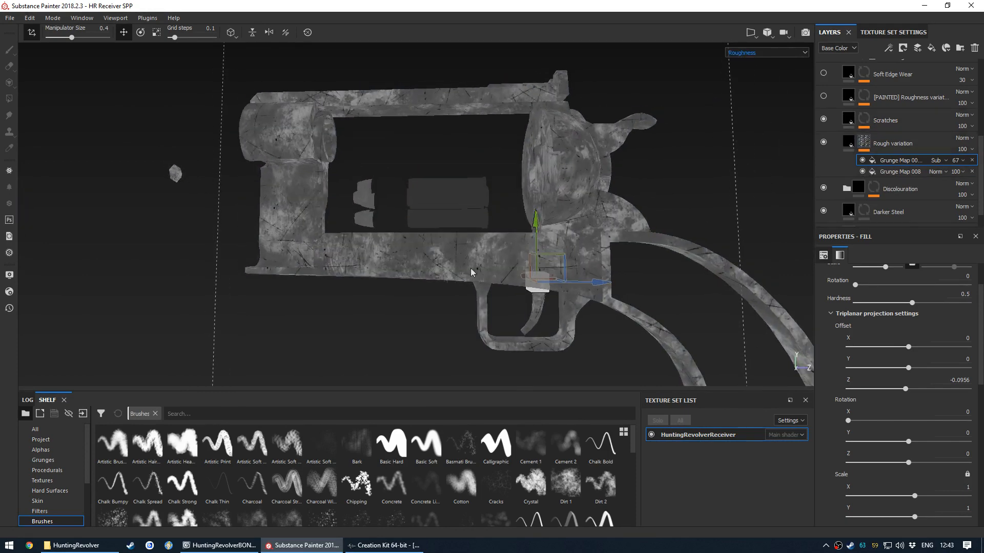
scroll(449, 271, up, 2)
alt+drag(449, 272, 465, 291)
Return to the Material view, inspect the Scratches layer's fill and mask, and examine the scratches on the frame under rotated lighting
key(m)
shift+right_drag(465, 292, 464, 291)
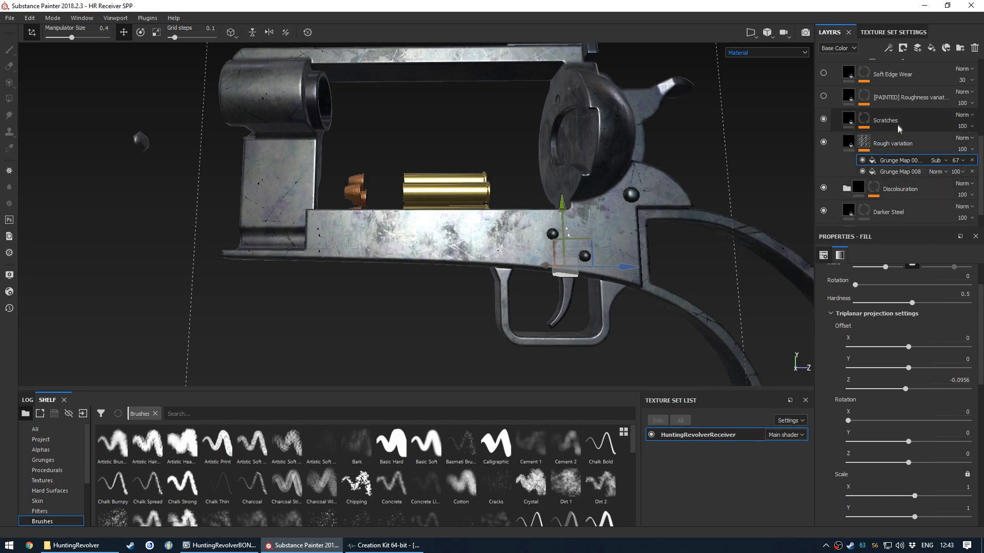
click(848, 118)
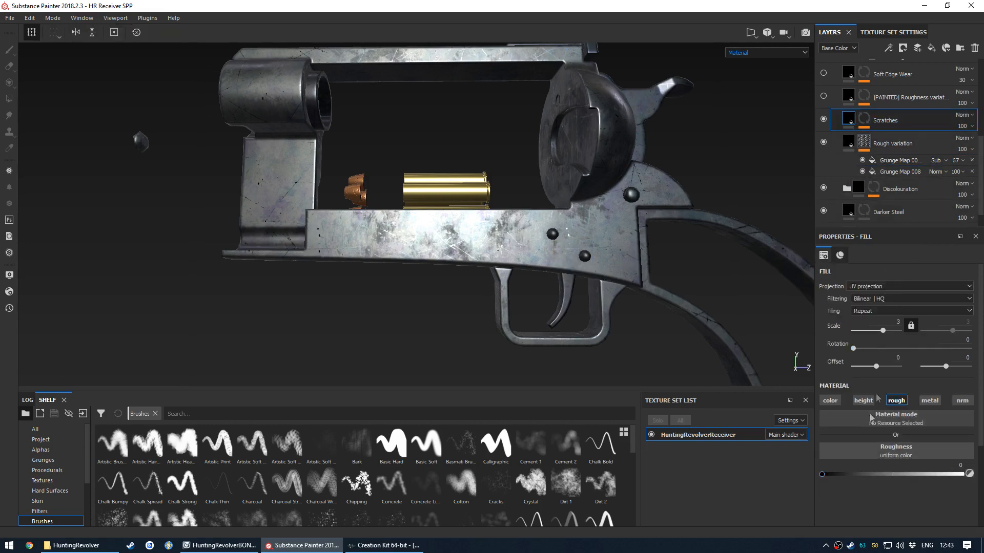
click(865, 120)
mouse_move(476, 302)
shift+right_down()
mouse_move(490, 301)
mouse_move(469, 301)
mouse_move(482, 301)
shift+right_up()
alt+drag(481, 302, 541, 259)
alt+middle_drag(541, 260, 528, 262)
mouse_move(528, 261)
alt+mouse_down()
mouse_move(371, 272)
mouse_move(582, 259)
mouse_move(563, 262)
alt+mouse_up()
alt+drag(441, 262, 474, 279)
alt+middle_drag(502, 290, 487, 270)
Switch the layer stack to the Roughness channel and select the Rough variation layer
click(837, 48)
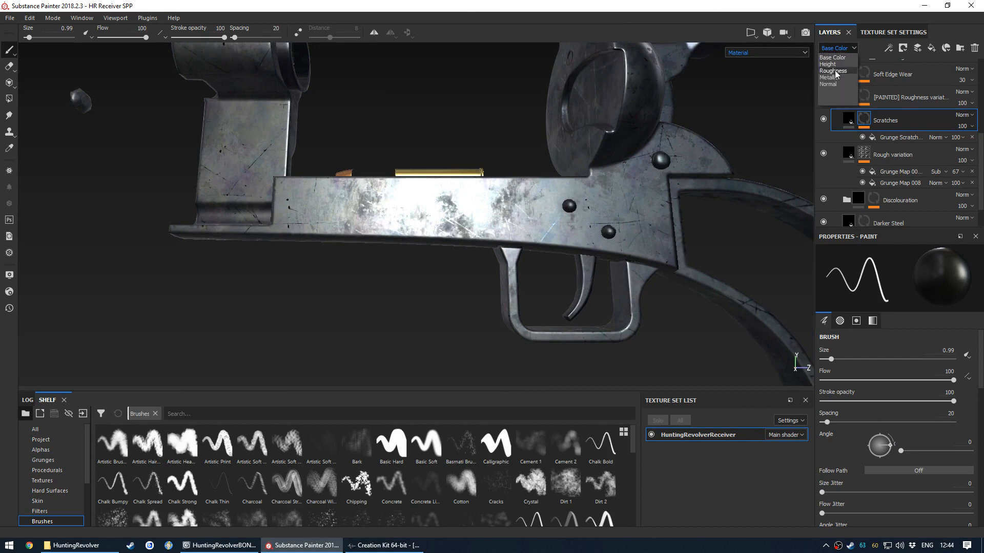
click(835, 71)
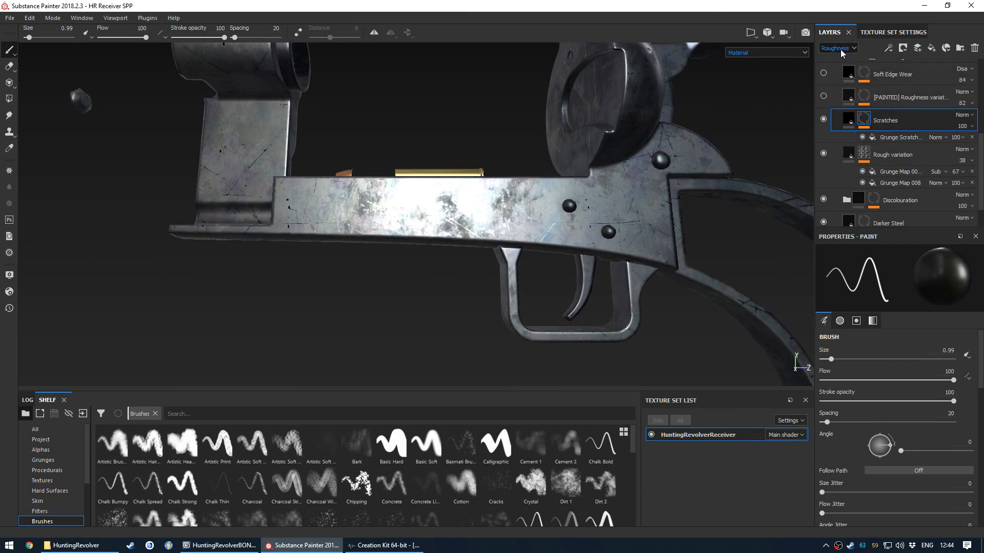
click(892, 155)
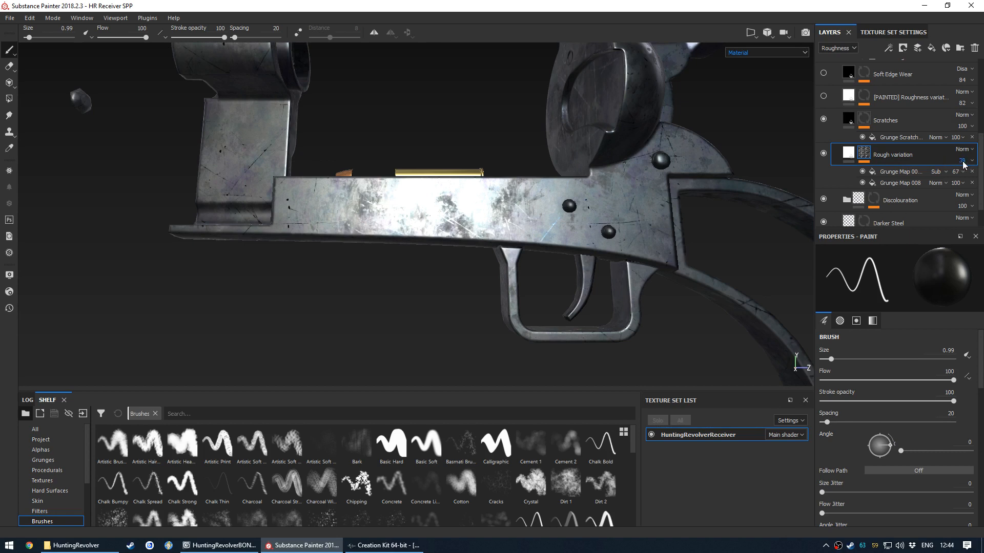
Try the Rough variation layer's roughness at 0 on the receiver and restore it to 1
click(849, 154)
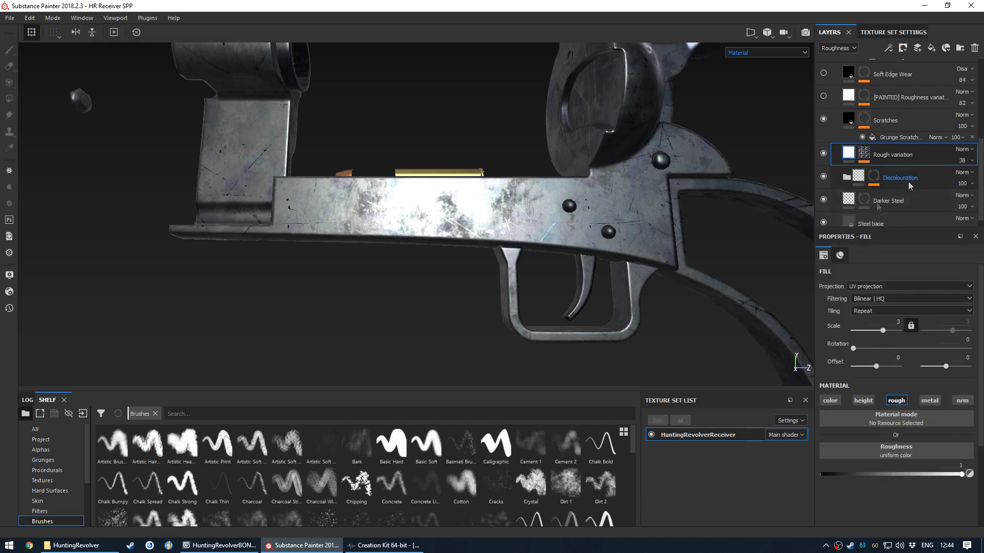
mouse_move(939, 474)
mouse_down()
mouse_move(919, 474)
mouse_move(962, 474)
mouse_move(779, 476)
mouse_up()
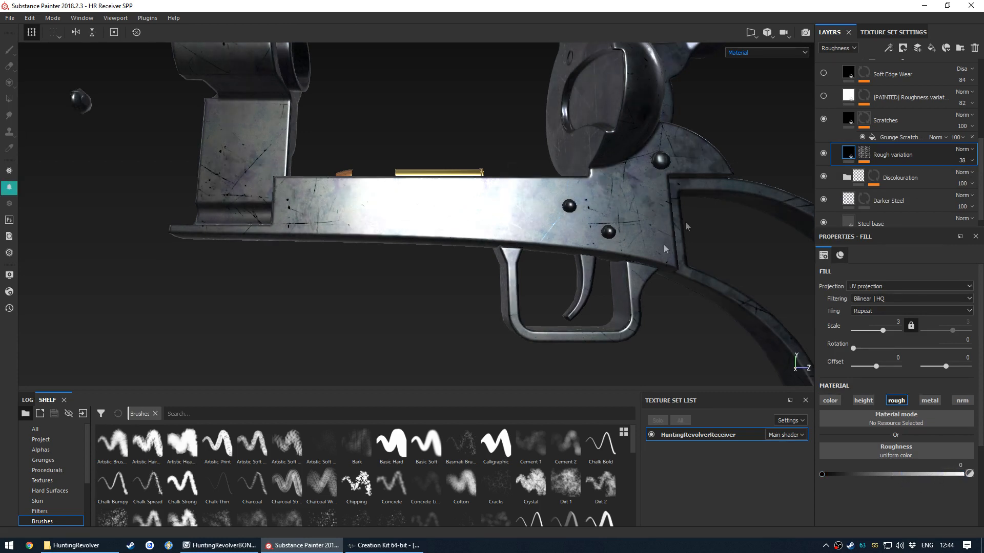
scroll(471, 198, down, 1)
alt+drag(550, 209, 528, 226)
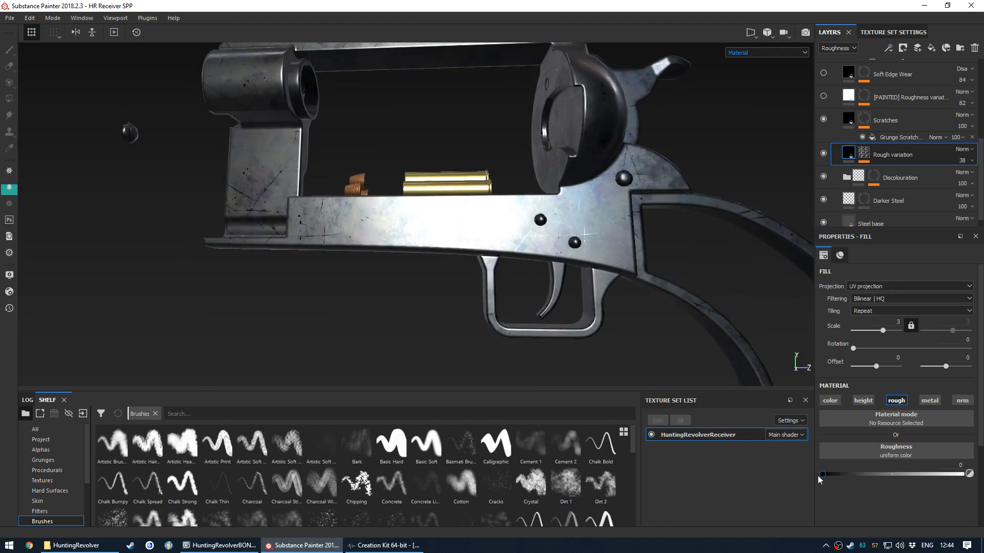
drag(821, 474, 962, 474)
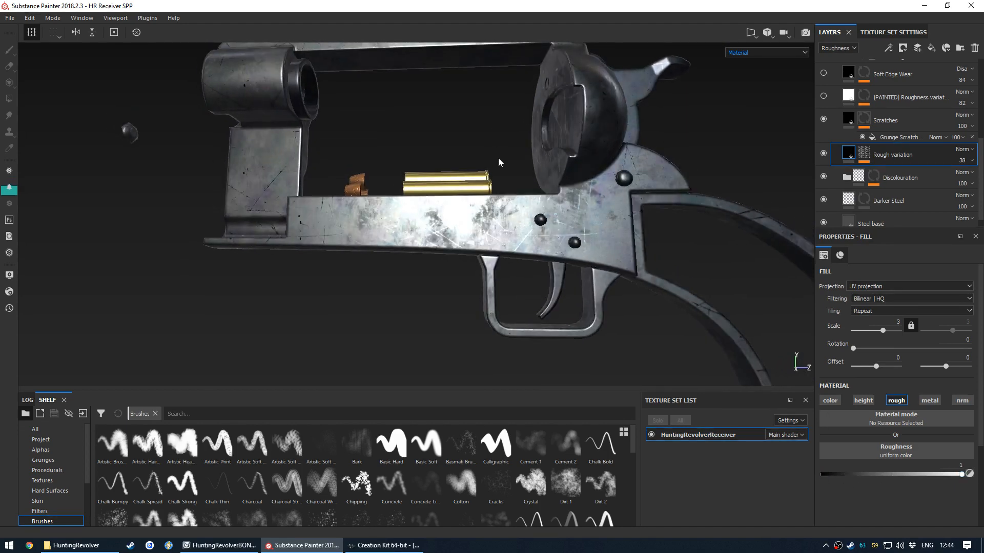
alt+drag(486, 180, 483, 240)
scroll(484, 240, up, 1)
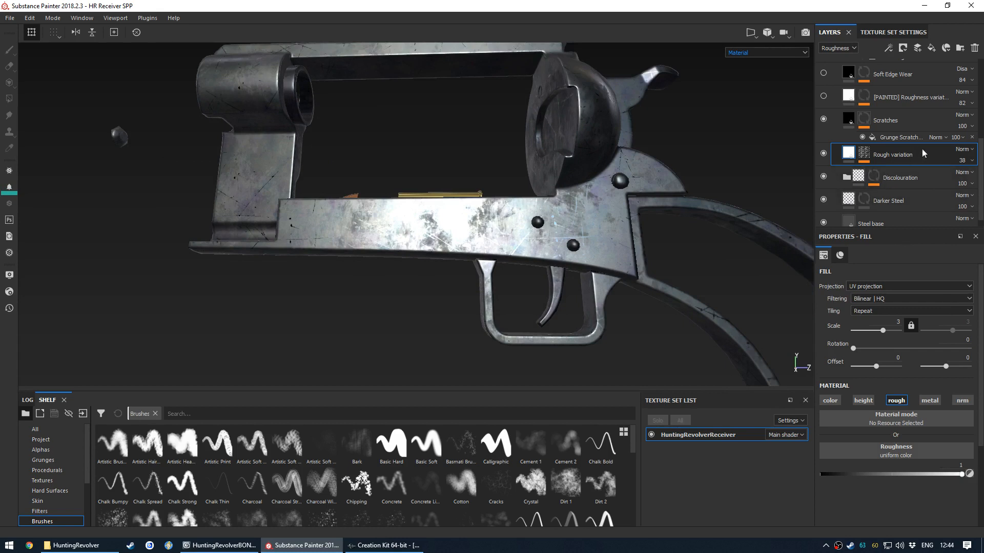
Check the Rough variation layer's opacity setting for the Roughness channel
click(961, 163)
mouse_move(952, 179)
mouse_down()
mouse_move(942, 180)
mouse_move(966, 179)
mouse_move(945, 180)
mouse_move(957, 181)
mouse_up()
scroll(982, 144, up, 3)
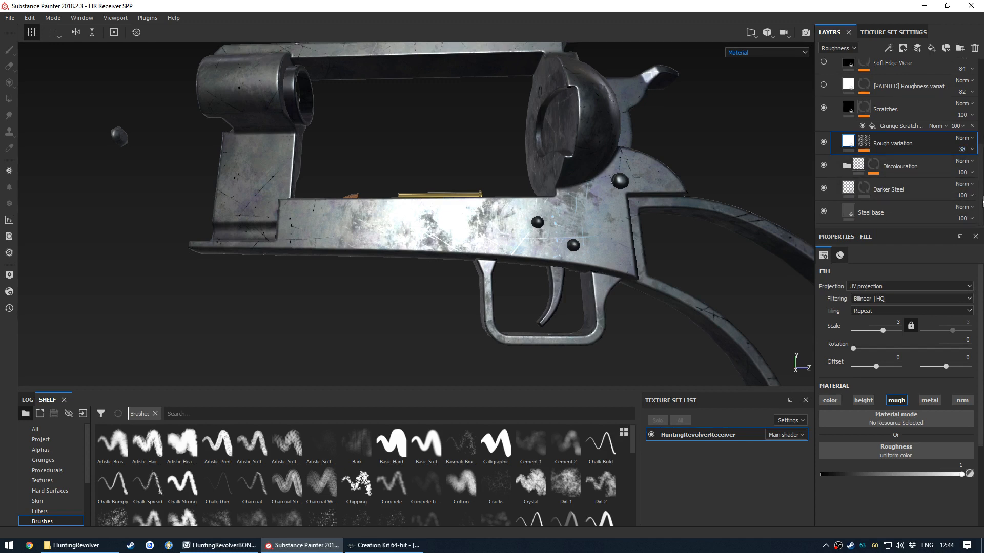
scroll(982, 144, down, 3)
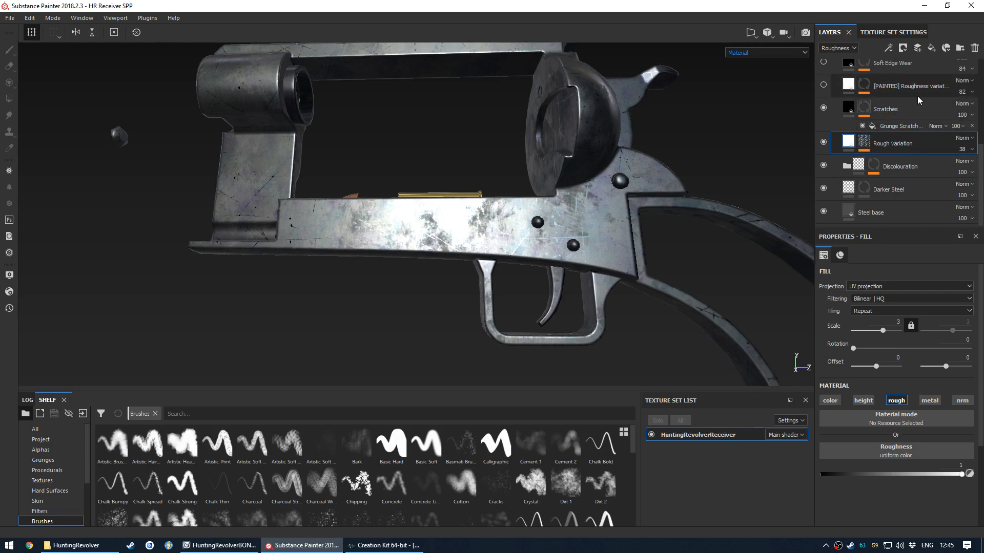
Select the [PAINTED] Roughness variation layer and examine its mask on the model from several angles
scroll(917, 96, up, 2)
click(906, 132)
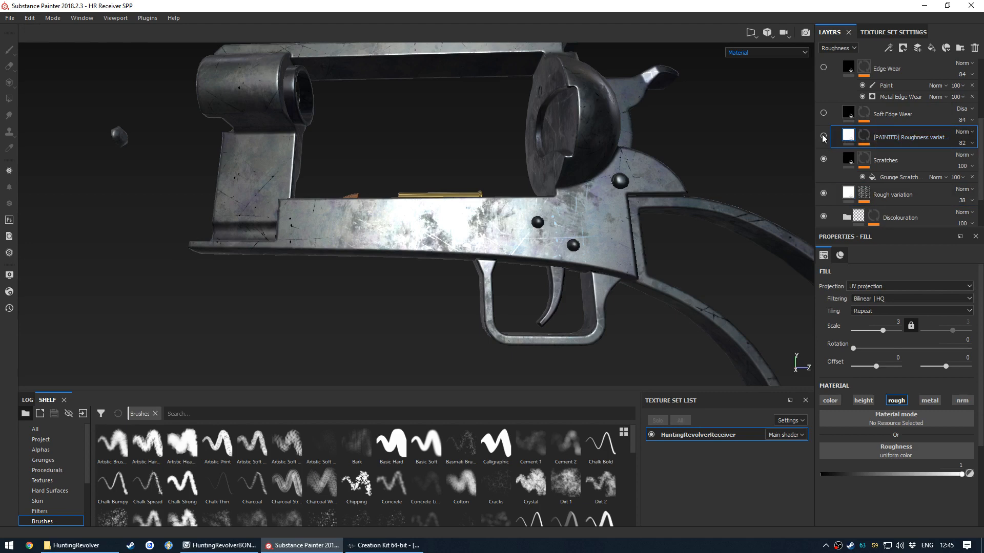
click(824, 137)
mouse_move(659, 135)
alt+mouse_down()
mouse_move(599, 147)
mouse_move(550, 182)
alt+mouse_up()
alt+click(863, 137)
scroll(557, 149, down, 5)
alt+drag(450, 200, 314, 176)
scroll(533, 169, up, 4)
alt+drag(557, 163, 588, 170)
Inspect the Paint effect in the [PAINTED] Roughness variation mask and the effect types available to add
click(890, 152)
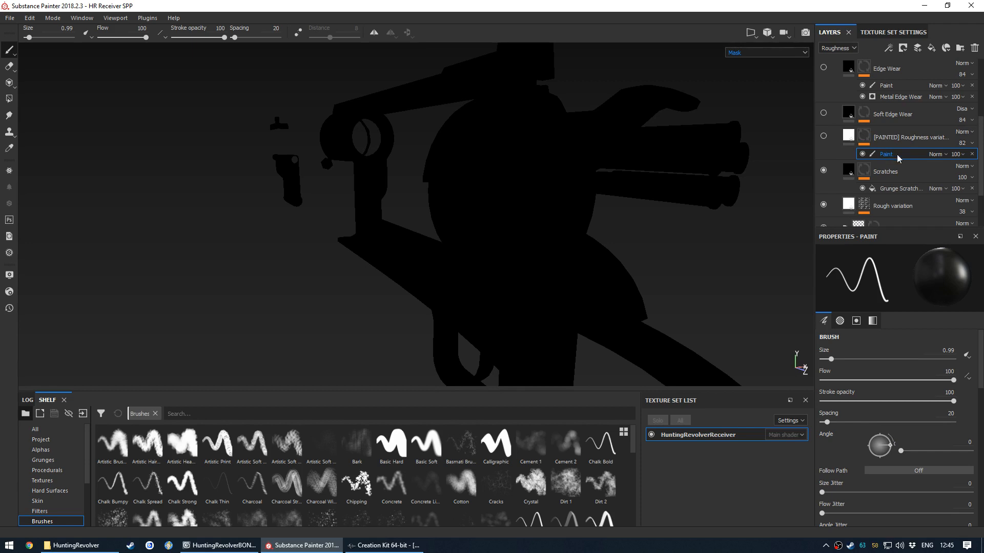
click(889, 48)
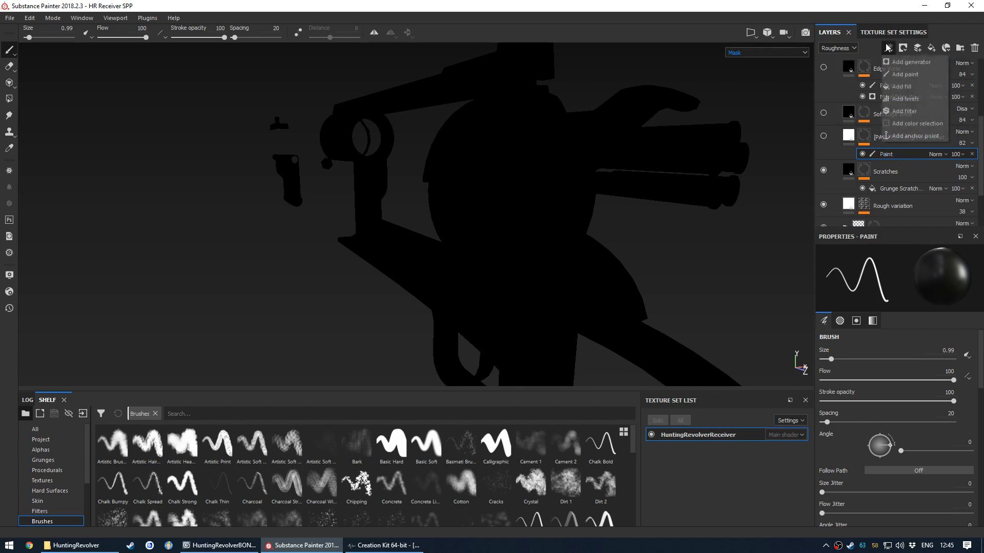
click(841, 3)
double_click(885, 139)
drag(897, 138, 833, 139)
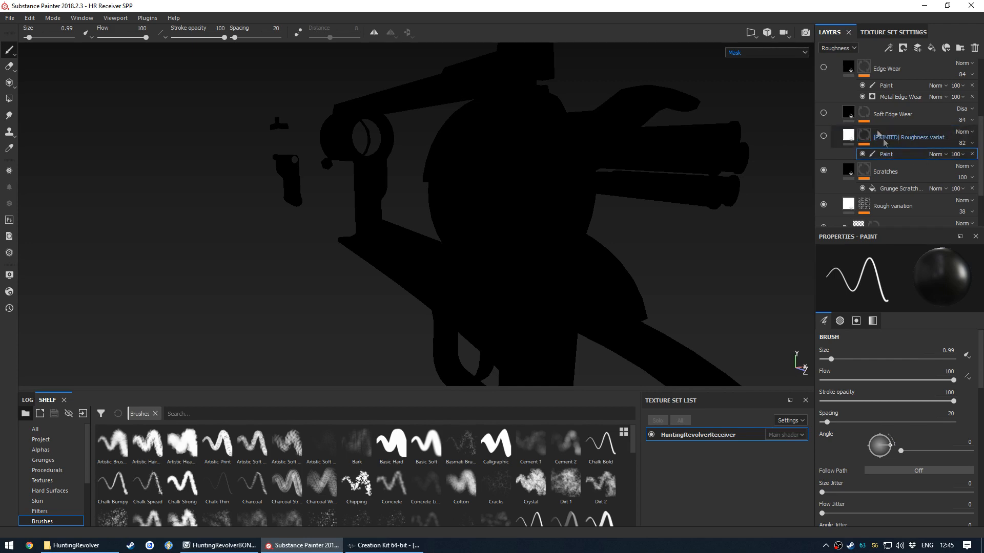
click(896, 153)
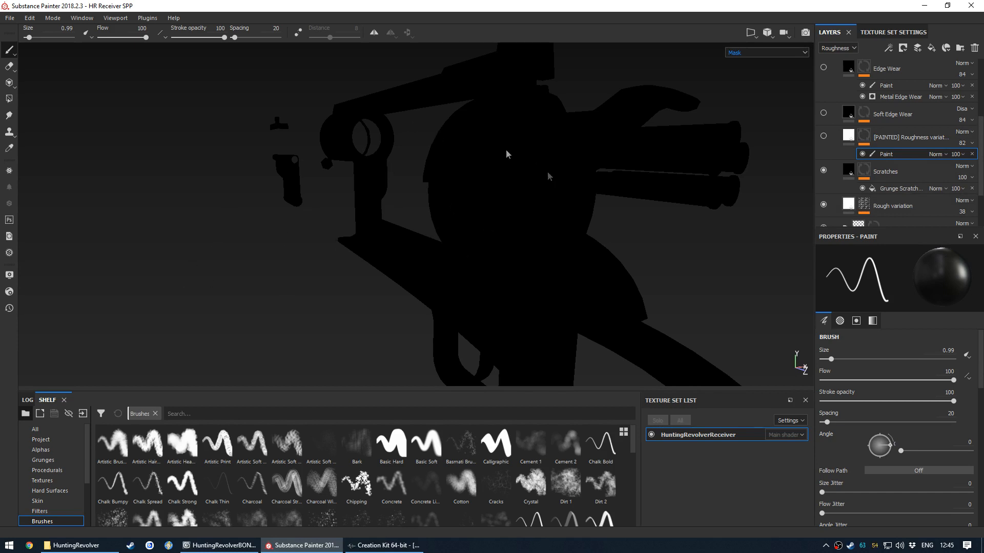
Return to the Material view and delete the Paint effect from the [PAINTED] Roughness variation mask
scroll(512, 190, down, 4)
alt+drag(440, 257, 490, 246)
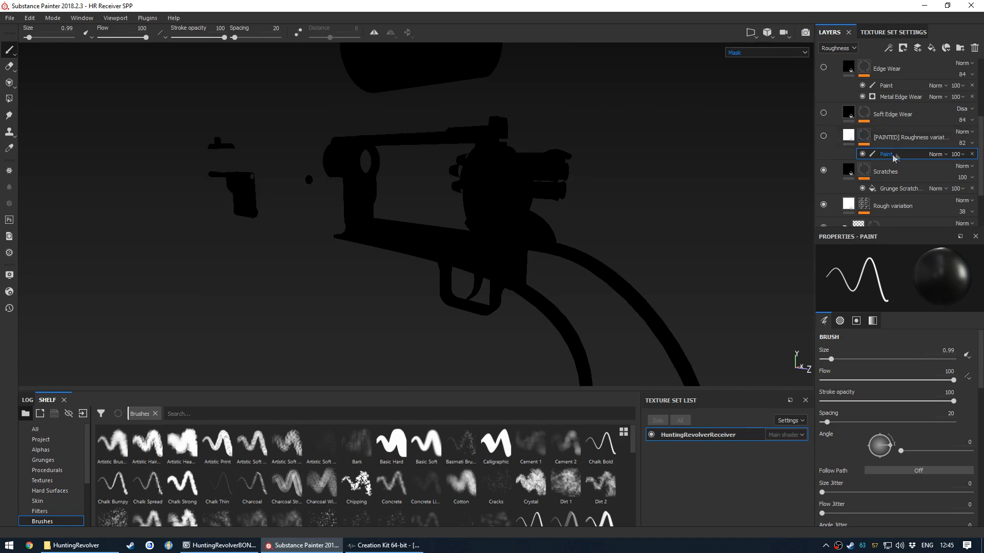
key(m)
alt+drag(450, 220, 483, 221)
mouse_move(529, 244)
alt+mouse_down()
mouse_move(544, 269)
mouse_move(300, 228)
alt+mouse_up()
alt+drag(371, 229, 510, 282)
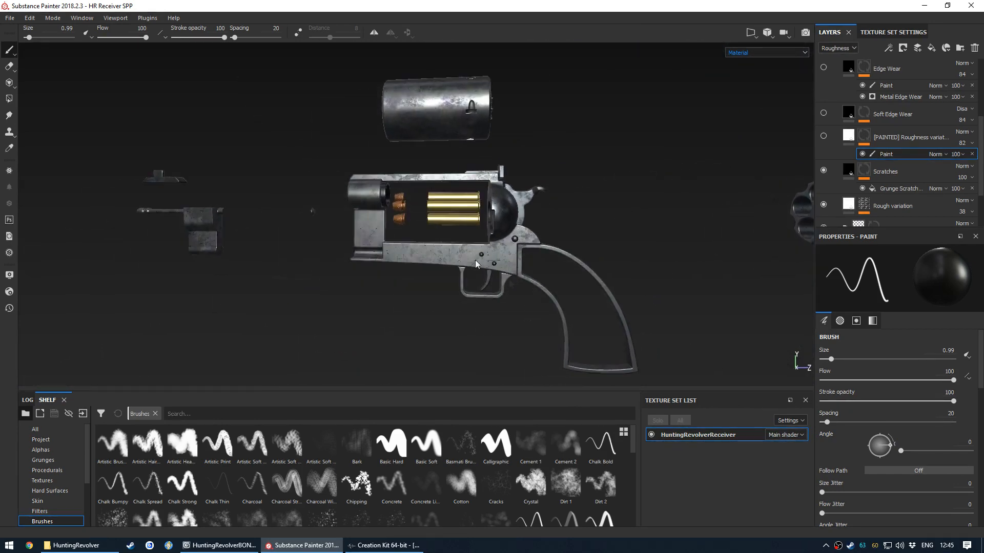
scroll(364, 238, up, 2)
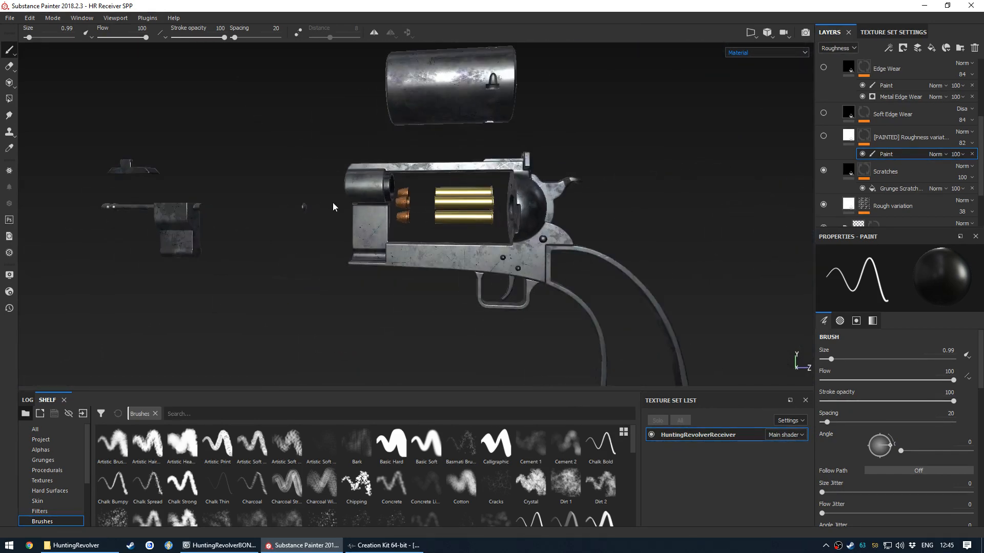
scroll(419, 214, up, 2)
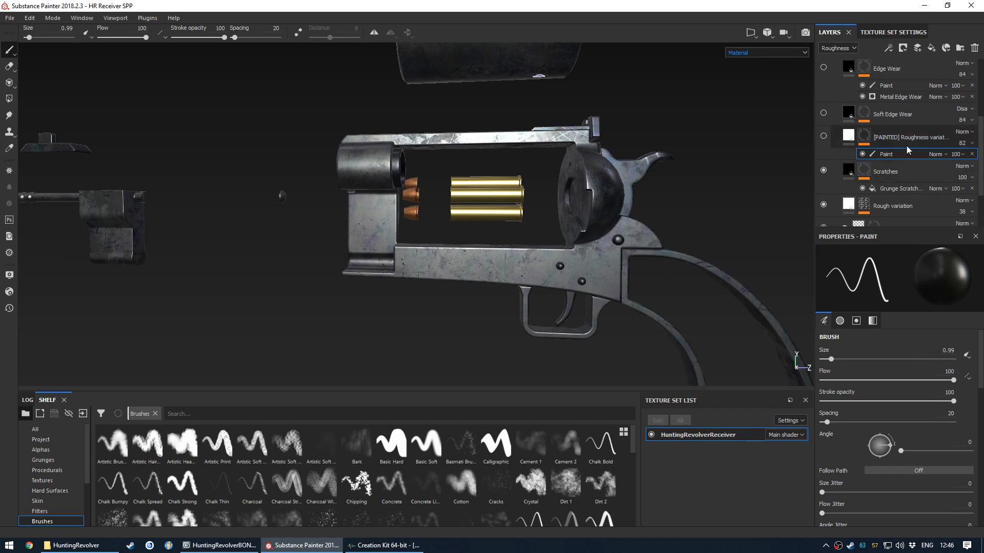
click(972, 154)
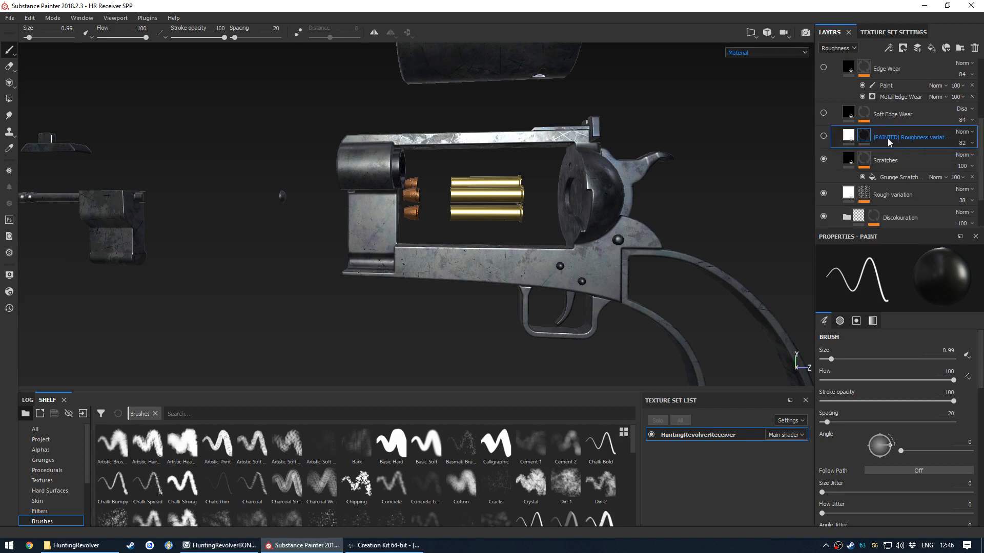
Add a Paint effect to the mask of the [PAINTED] Roughness variation layer and view the receiver's surface
click(894, 48)
click(903, 74)
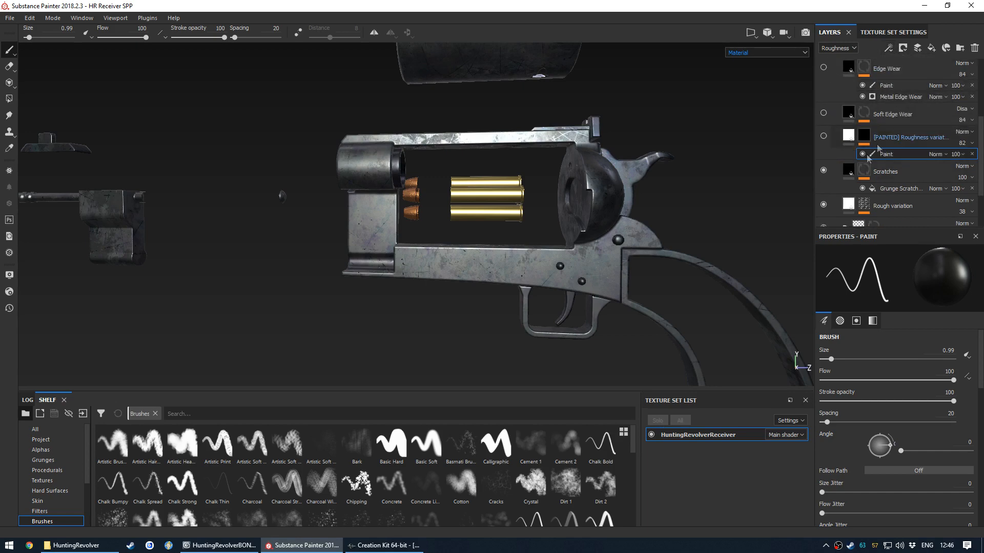
scroll(600, 259, up, 3)
alt+drag(599, 260, 591, 236)
scroll(615, 207, down, 2)
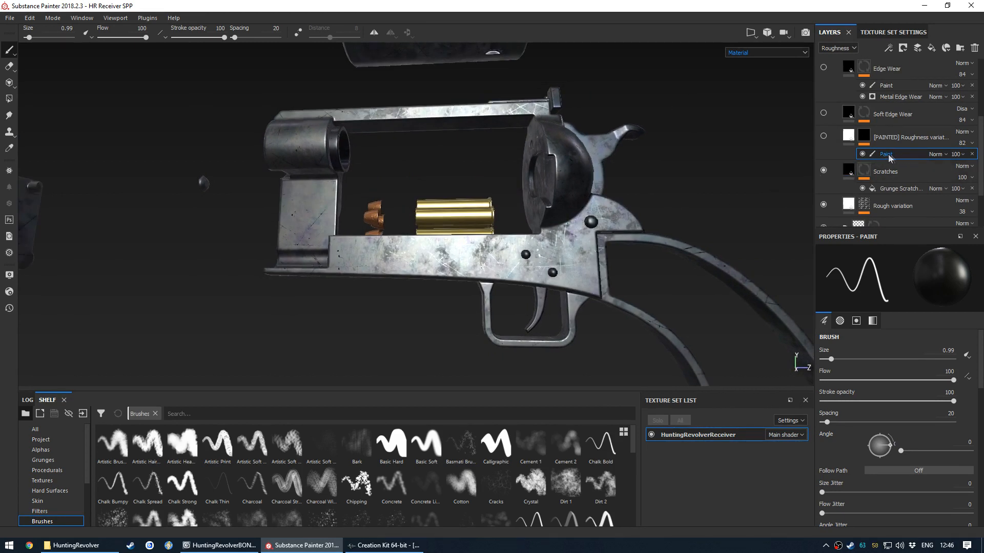
alt+drag(530, 233, 560, 228)
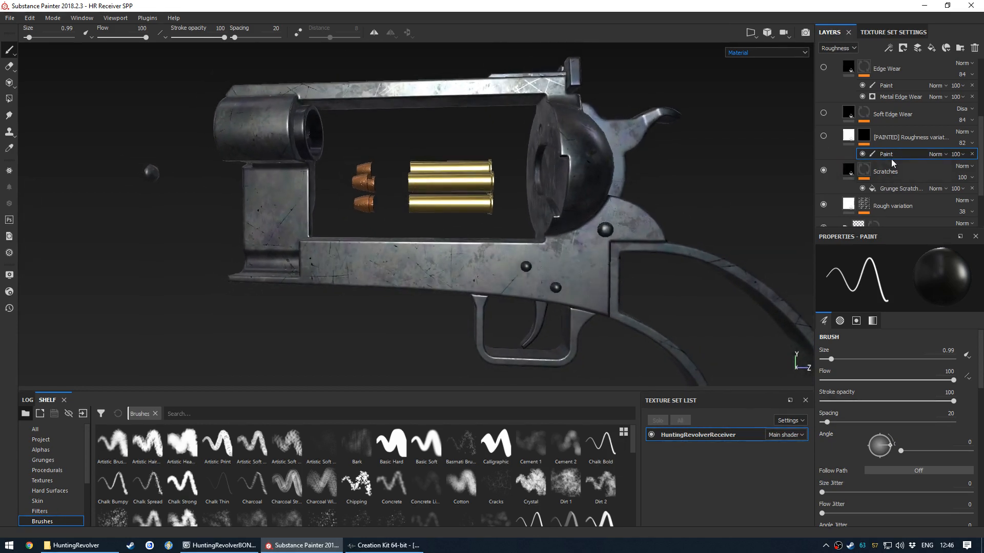
Make the [PAINTED] Roughness variation and Soft Edge Wear layers visible and display the Soft Edge Wear mask on the model
click(839, 114)
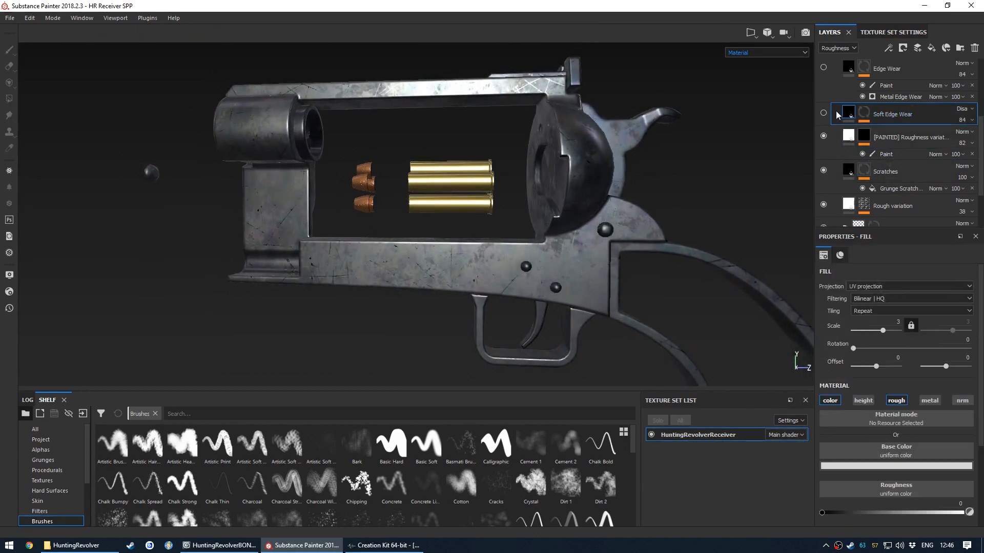
click(824, 113)
click(864, 115)
alt+click(864, 115)
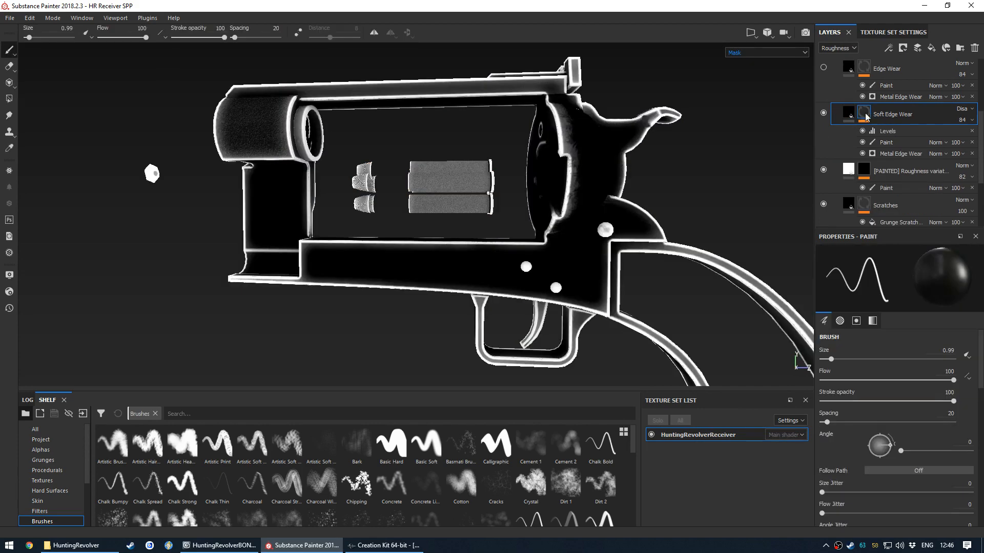
Inspect the Metal Edge Wear generator of Soft Edge Wear and compare the mask with and without its Paint effect
click(897, 152)
click(862, 143)
click(862, 142)
mouse_move(604, 191)
alt+mouse_down()
mouse_move(428, 194)
mouse_move(492, 193)
mouse_move(502, 156)
alt+mouse_up()
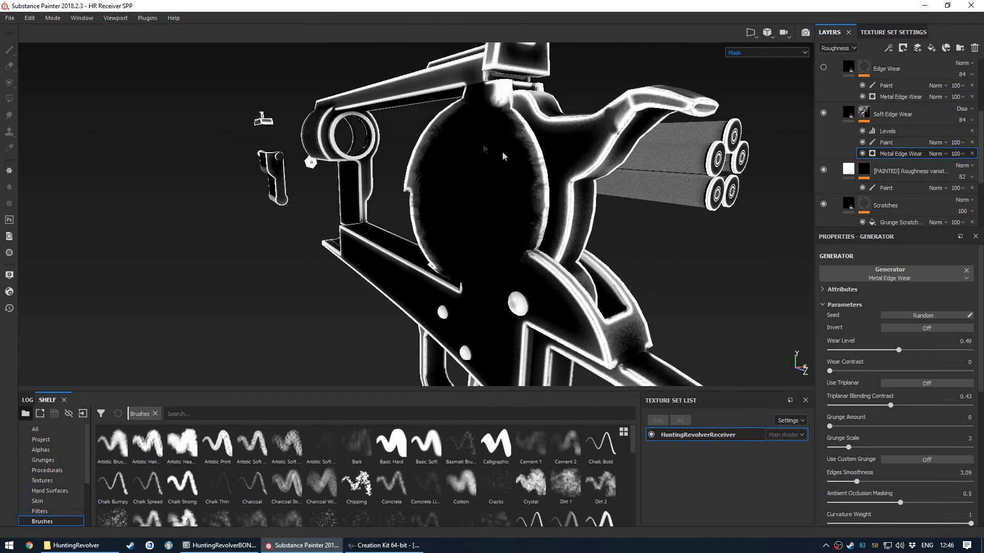
Display the Curvature mesh map on the model and examine the edges of the receiver and cylinder
click(748, 52)
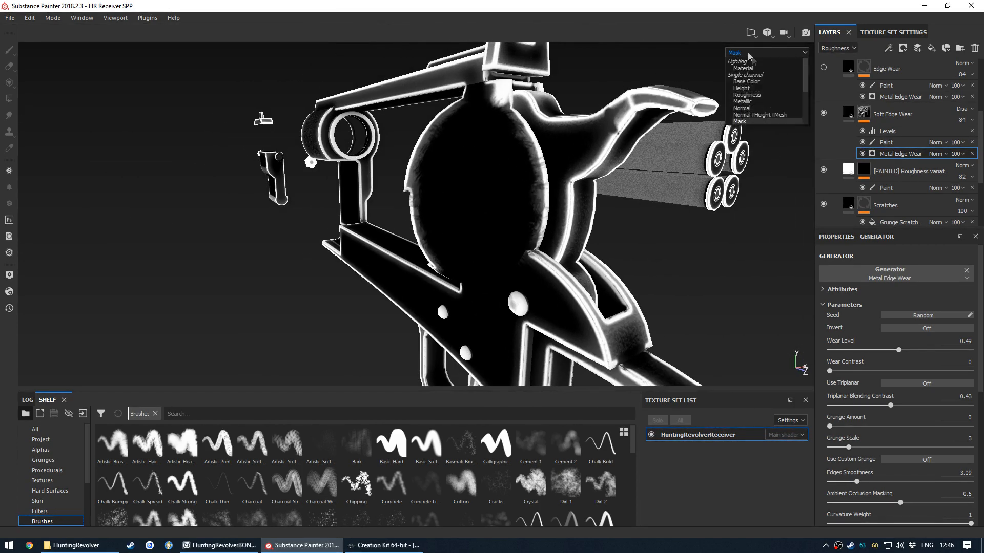
click(757, 101)
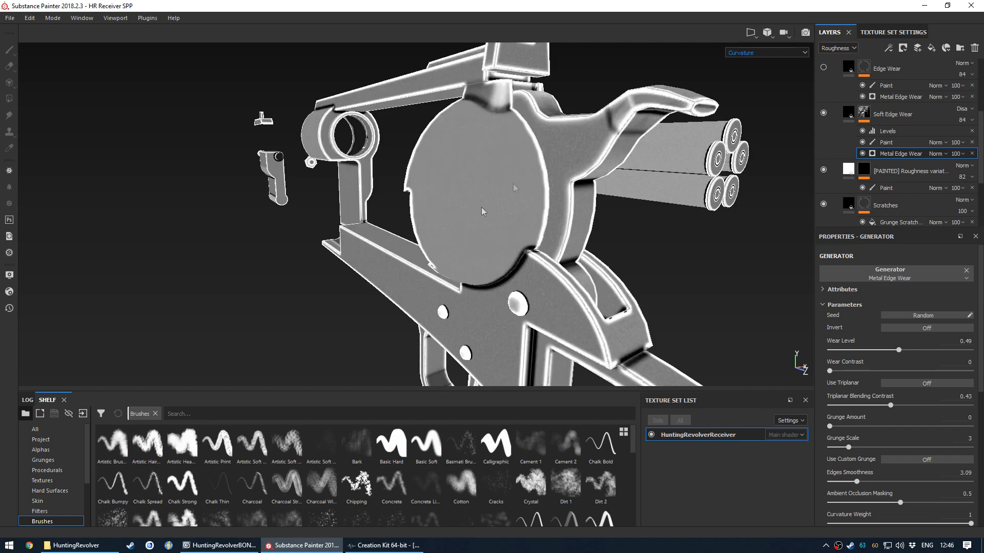
scroll(533, 189, down, 4)
alt+drag(533, 189, 507, 213)
scroll(381, 101, up, 3)
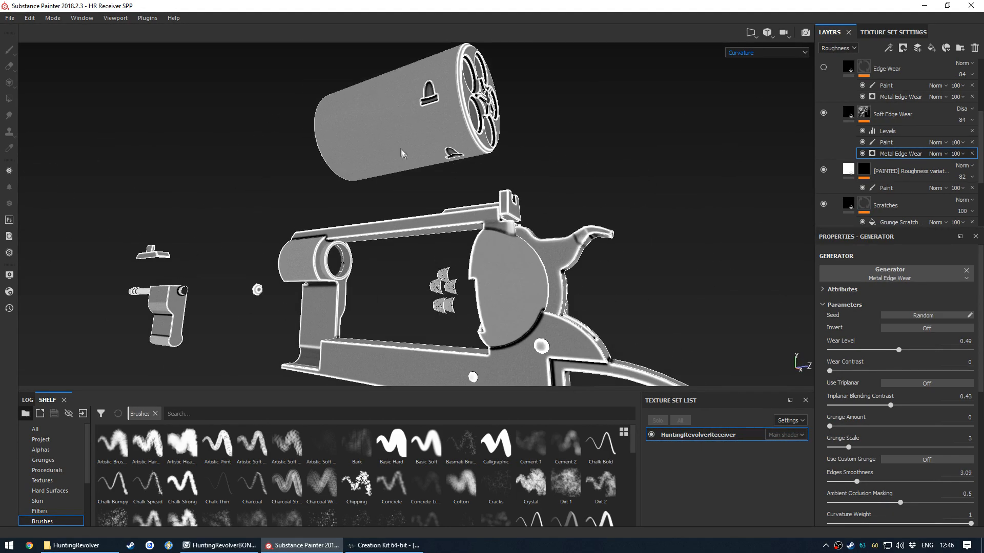
alt+drag(501, 326, 635, 266)
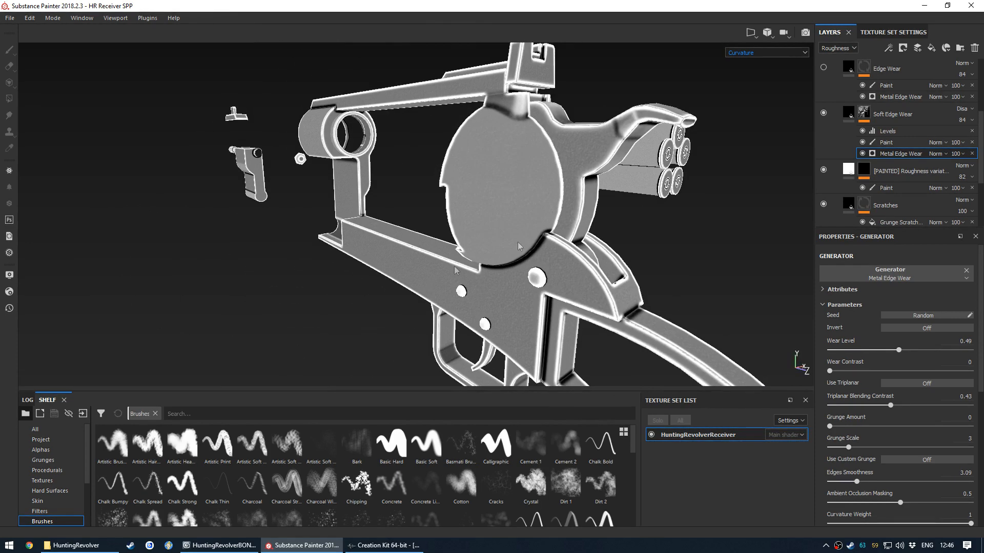
Compare the Soft Edge Wear mask with and without its Paint and Levels effects, leaving both effects enabled
key(m)
click(889, 143)
click(862, 143)
click(863, 131)
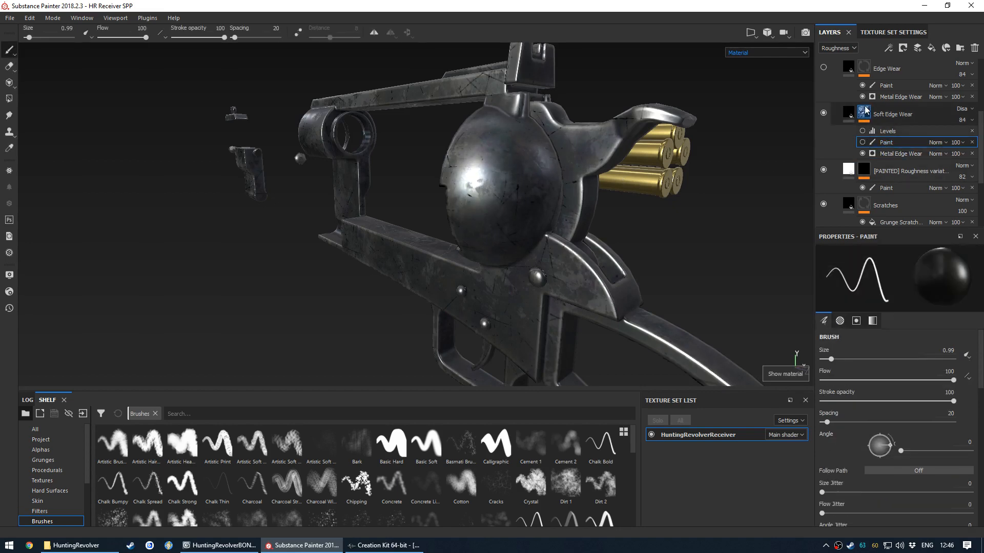
alt+click(864, 111)
mouse_move(512, 216)
alt+mouse_down()
mouse_move(430, 205)
mouse_move(533, 238)
alt+mouse_up()
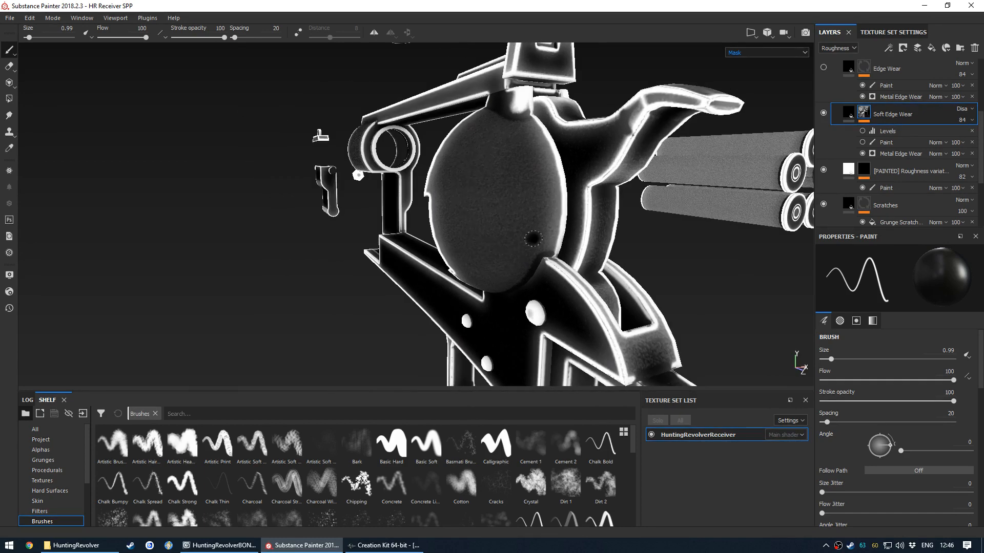
click(863, 142)
alt+drag(506, 193, 455, 189)
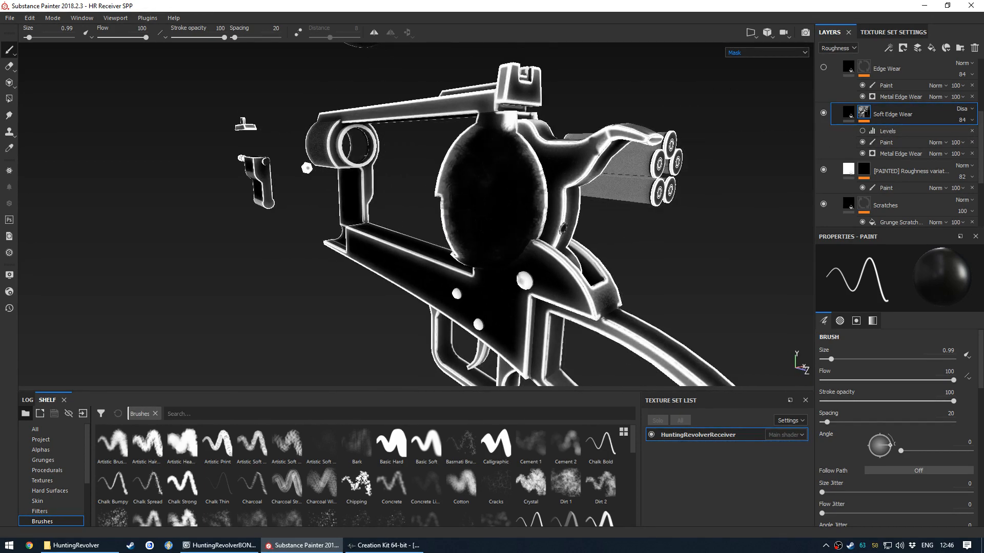
click(863, 131)
click(863, 131)
click(863, 131)
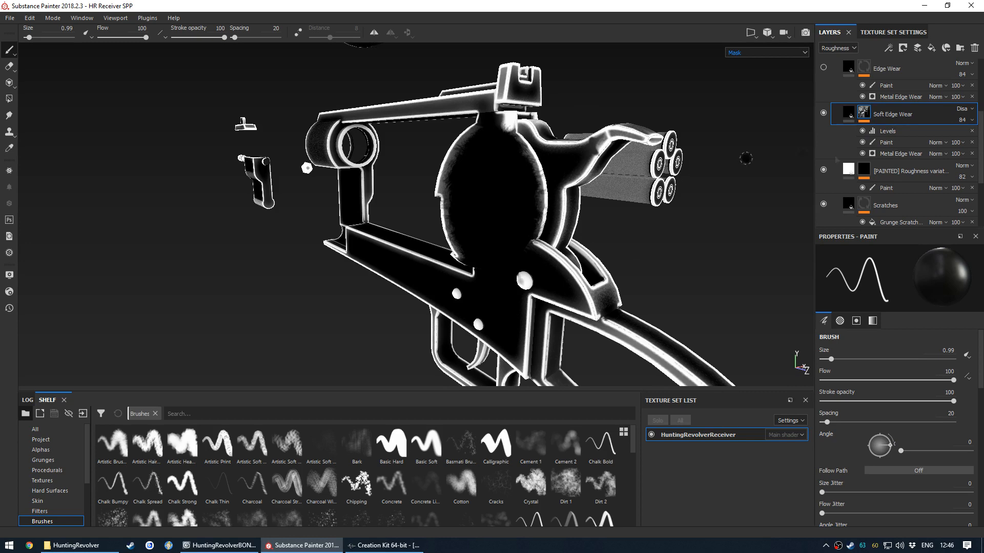
Select the Soft Edge Wear fill and cycle the model display through the channels to Roughness
click(846, 115)
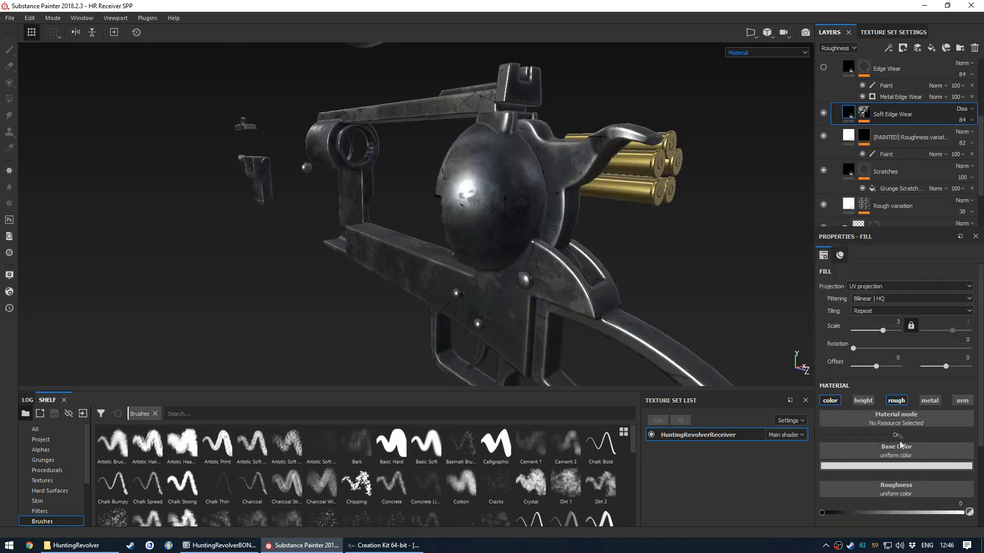
key(shift+c)
key(shift+c)
key(shift+c)
key(shift+c)
key(shift+c)
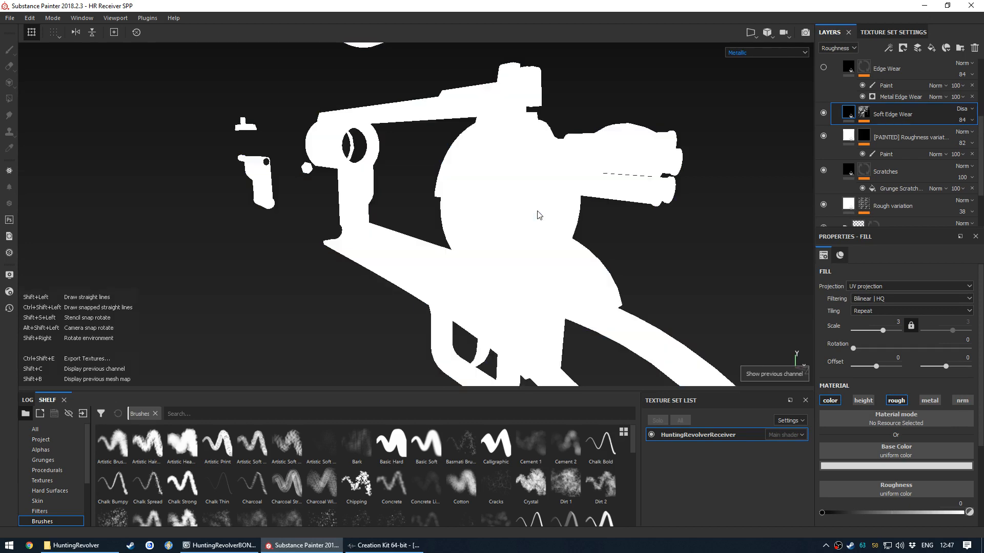
alt+drag(537, 211, 537, 229)
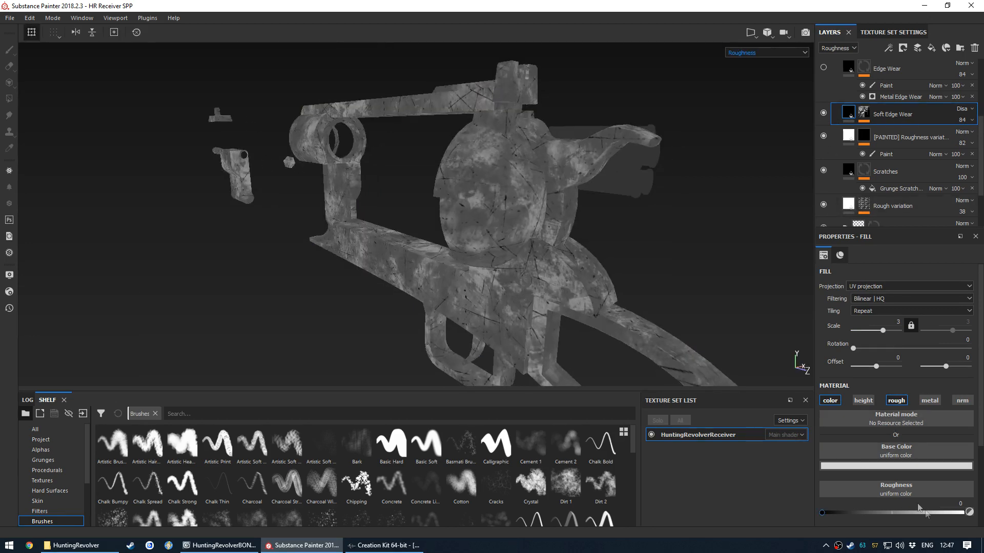
Disable the roughness channel of the Soft Edge Wear fill and switch the layer stack and model display to Base Color
click(896, 401)
click(837, 48)
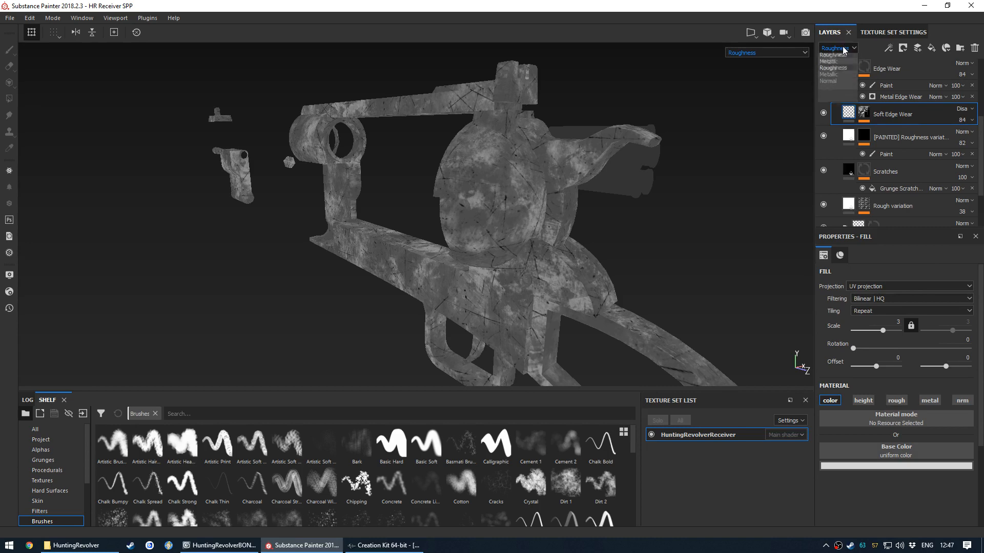
click(836, 59)
key(shift+c)
key(shift+c)
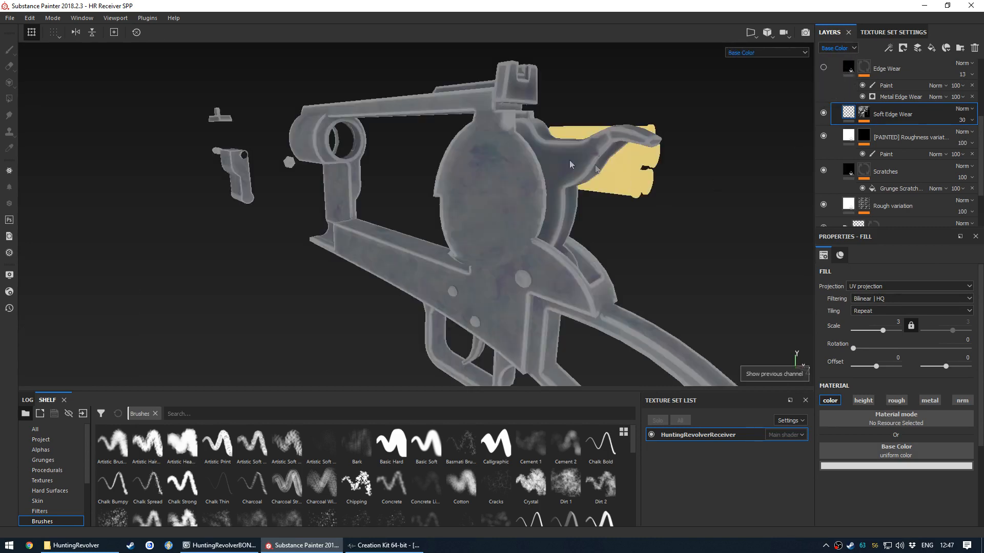
Toggle the Soft Edge Wear layer to compare its effect on the Base Color, leaving it visible
click(823, 113)
click(823, 112)
click(823, 112)
click(823, 113)
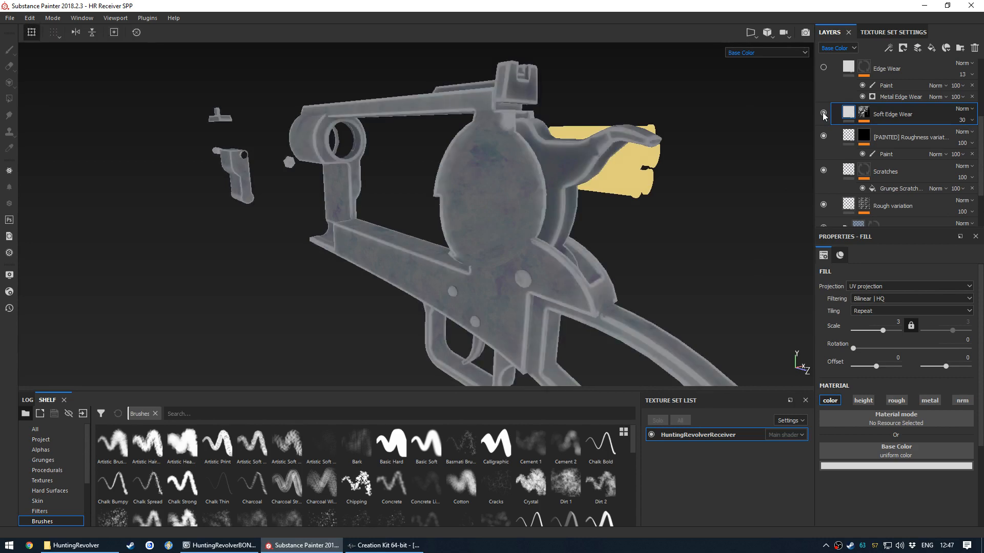
click(823, 113)
click(824, 113)
alt+drag(495, 201, 512, 213)
scroll(893, 128, up, 2)
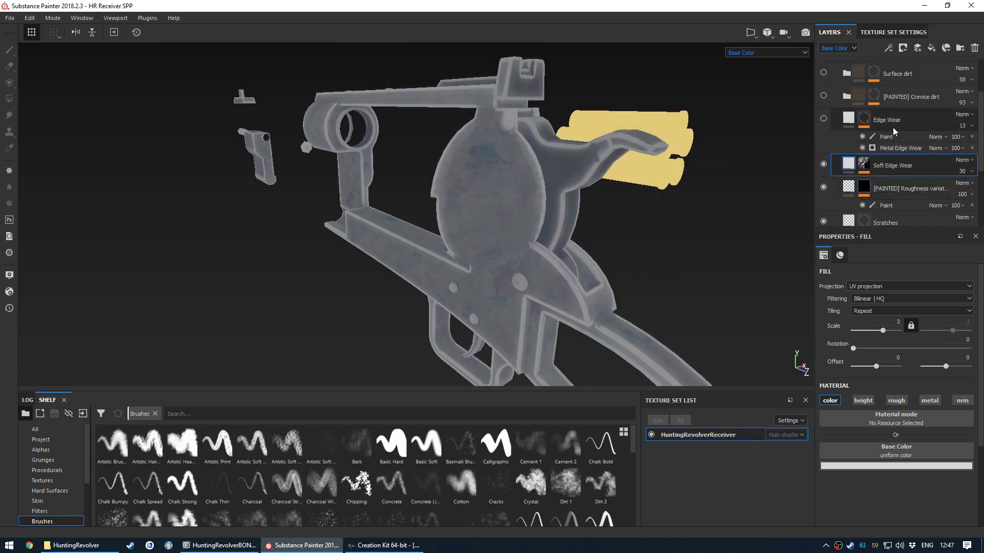
Make the Edge Wear layer visible and display the Roughness channel on the model
click(823, 119)
click(824, 119)
click(823, 119)
alt+drag(573, 238, 483, 216)
key(c)
key(c)
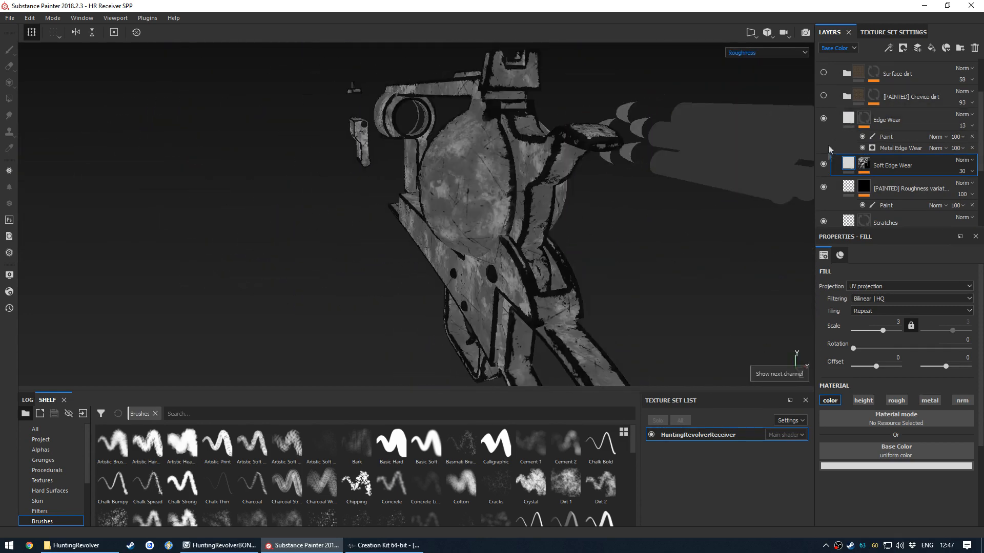
Toggle Soft Edge Wear and Edge Wear to compare their Roughness contribution, and examine the receiver in the Material view
click(824, 165)
click(824, 165)
click(824, 119)
click(824, 119)
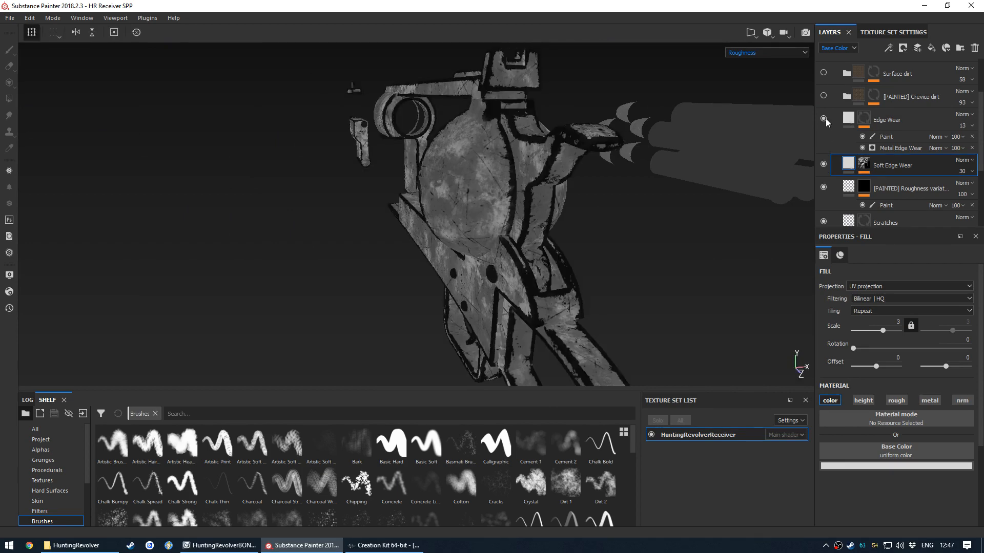
key(m)
alt+drag(546, 226, 718, 215)
mouse_move(470, 235)
alt+mouse_down()
mouse_move(420, 270)
mouse_move(491, 246)
alt+mouse_up()
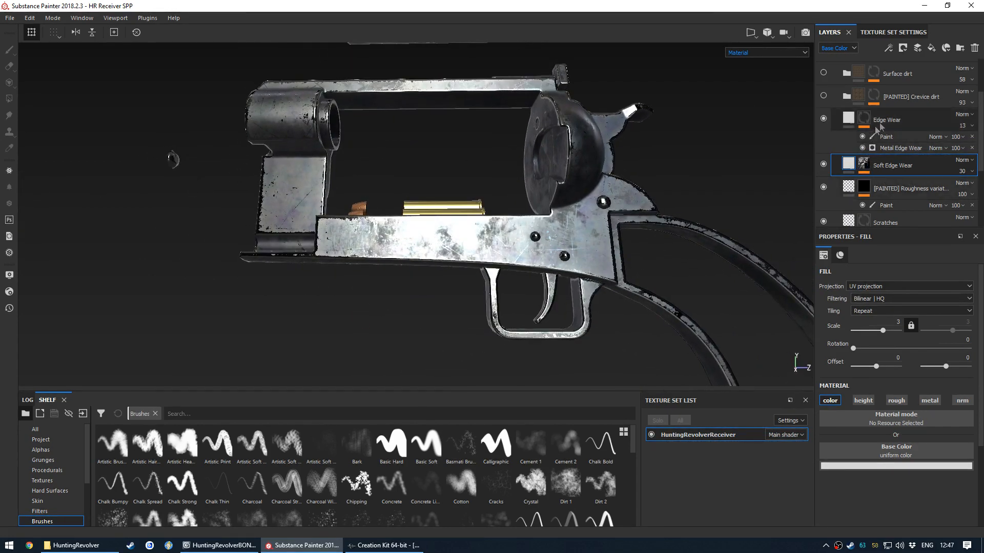
Select the Edge Wear fill and switch the layer stack to the Roughness channel to check its blending settings
click(887, 119)
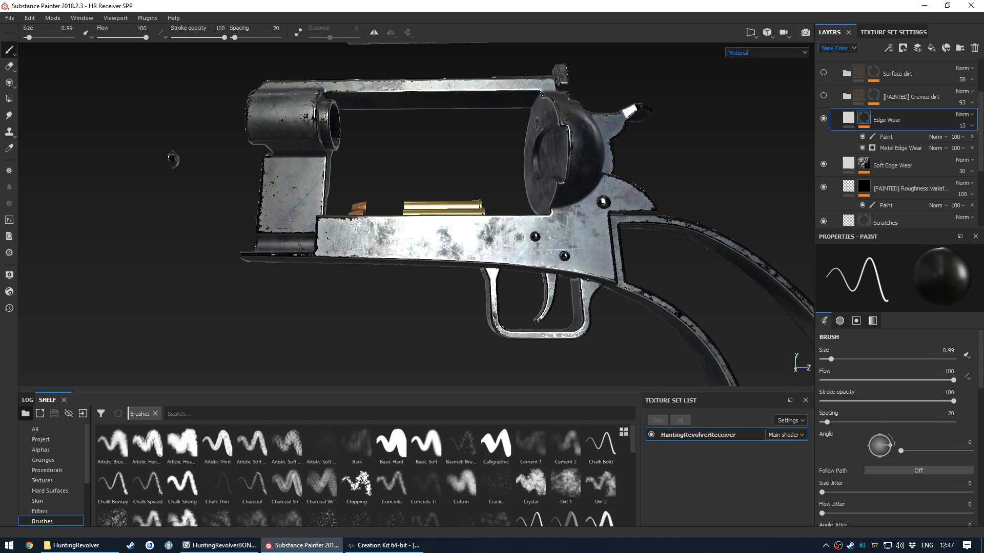
click(848, 119)
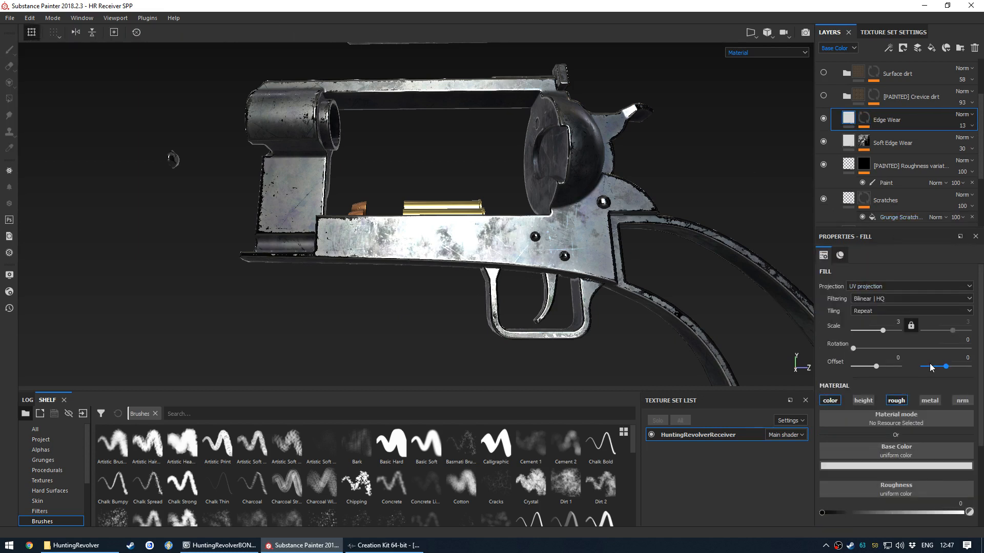
click(835, 49)
click(833, 71)
click(963, 114)
click(956, 120)
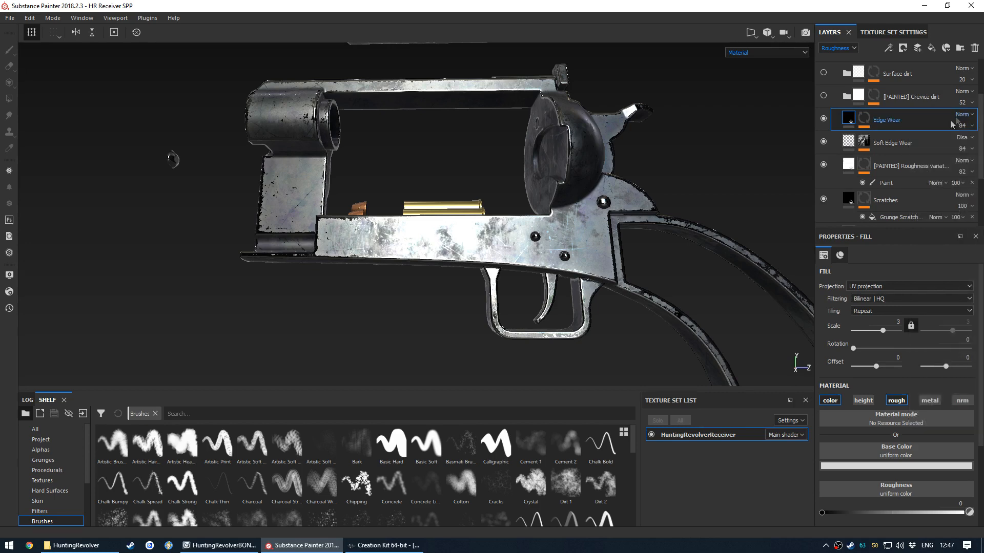
Try an Edge Wear opacity of 39 for Roughness, examine the receiver's edges, and return the opacity to 84
click(964, 128)
drag(973, 144, 951, 146)
alt+drag(599, 180, 495, 243)
scroll(491, 226, up, 3)
shift+right_drag(495, 243, 569, 258)
alt+middle_drag(651, 255, 550, 233)
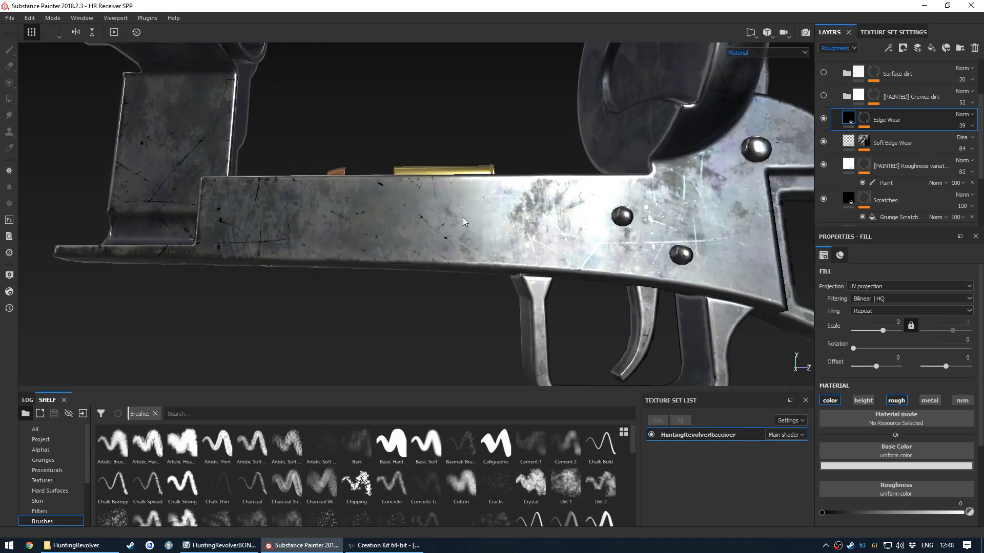
alt+drag(371, 246, 445, 246)
click(961, 126)
drag(950, 148, 973, 147)
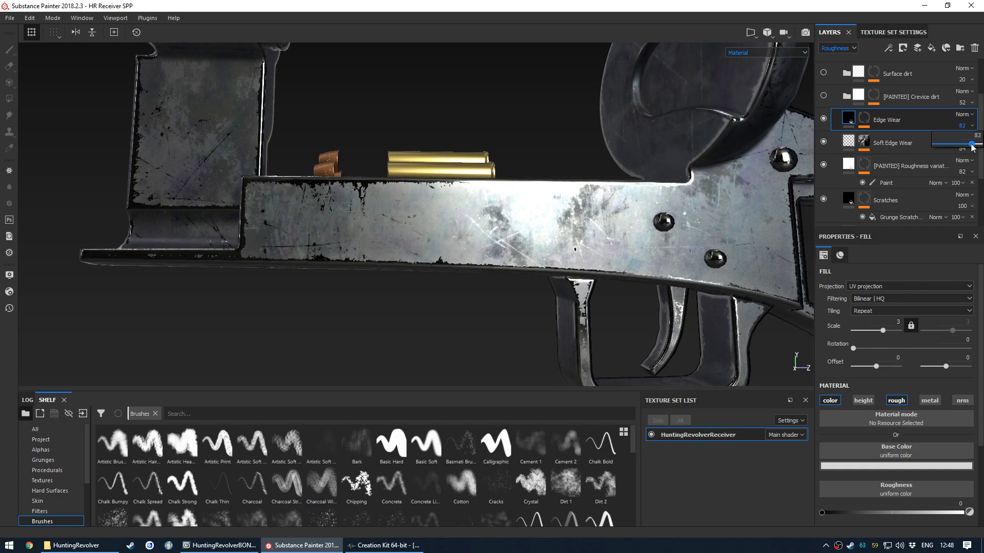
Examine the edge wear on the receiver and its separate parts from several angles and distances in the Material view
scroll(538, 230, down, 5)
scroll(538, 231, up, 4)
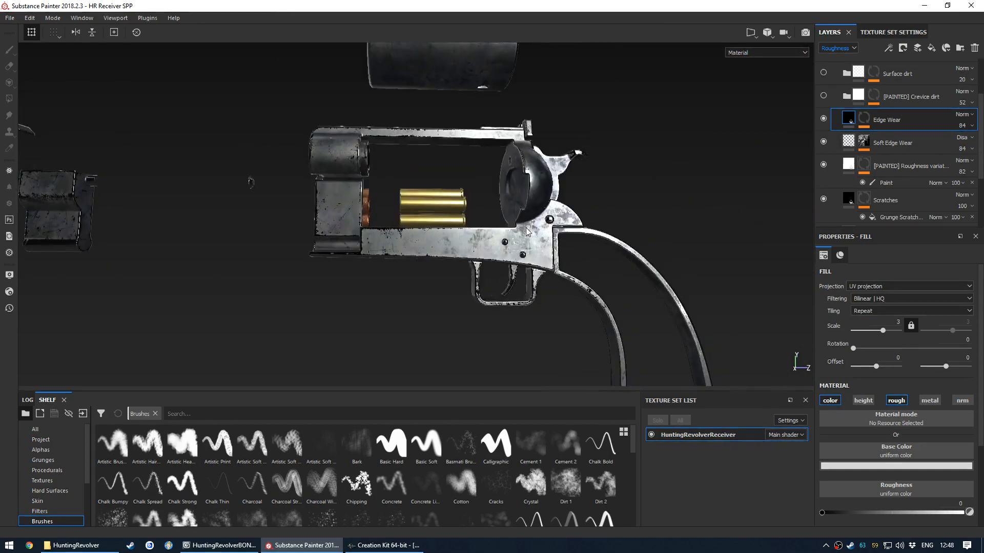
alt+drag(492, 241, 373, 262)
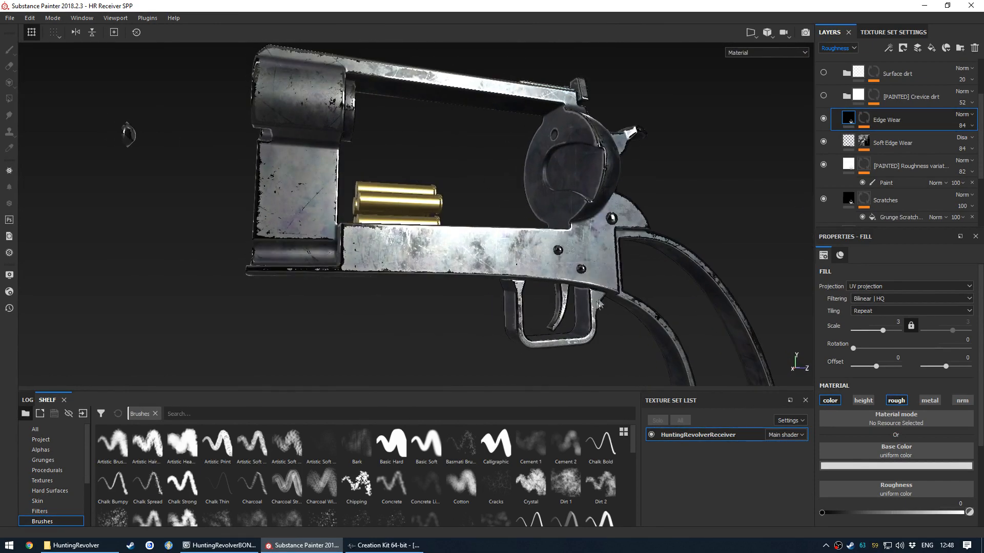
alt+drag(572, 221, 453, 261)
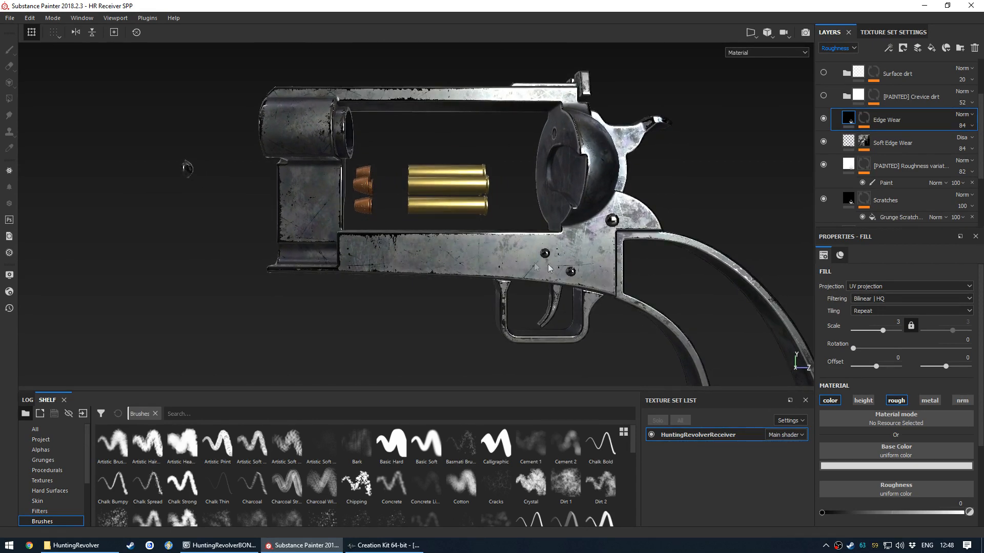
alt+drag(581, 228, 531, 255)
scroll(541, 228, up, 3)
scroll(543, 229, down, 3)
scroll(531, 255, down, 5)
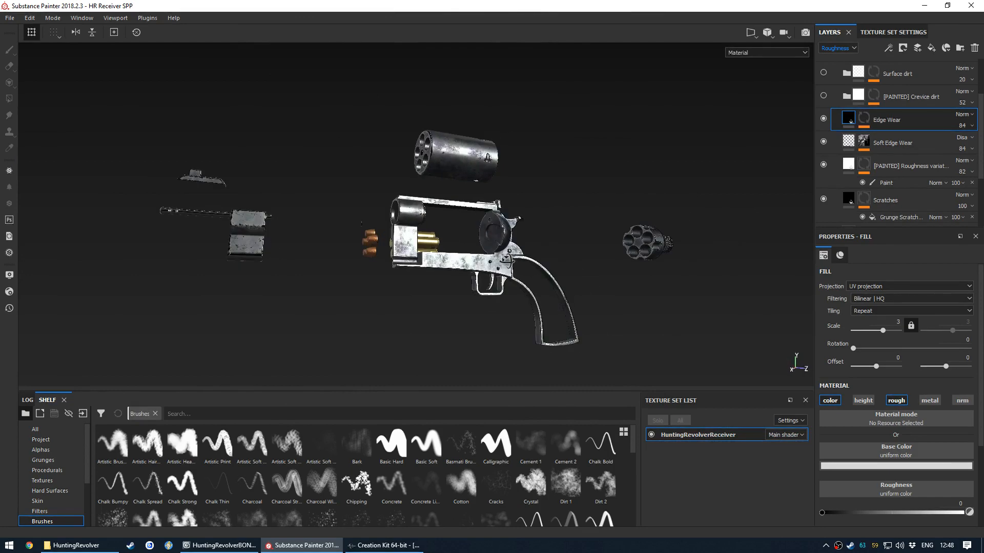
scroll(461, 262, up, 5)
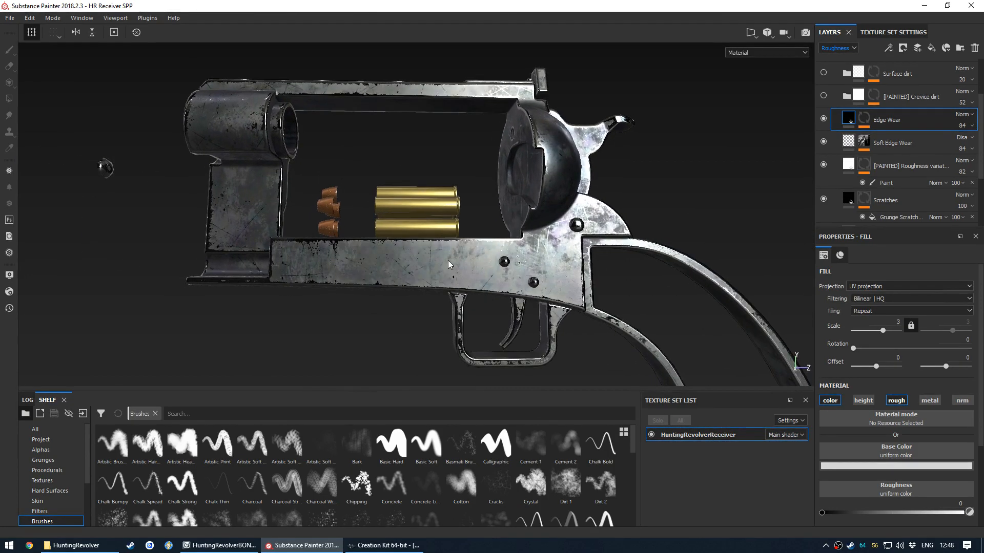
scroll(473, 248, up, 1)
alt+drag(474, 248, 477, 247)
alt+middle_drag(477, 247, 477, 255)
alt+drag(476, 255, 470, 252)
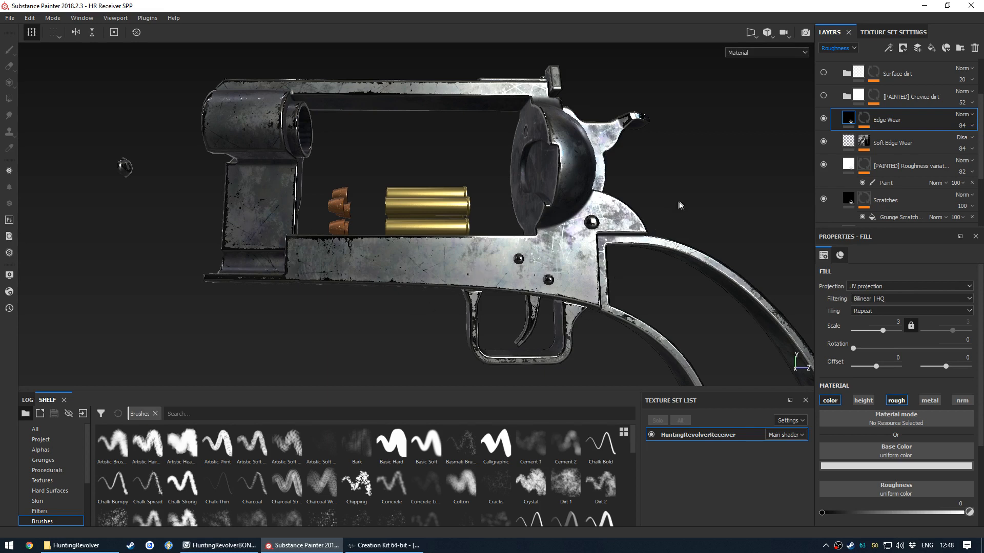
Show the [PAINTED] Crevice dirt folder on the receiver, expand it and select the Paint effect in its mask
scroll(886, 132, up, 3)
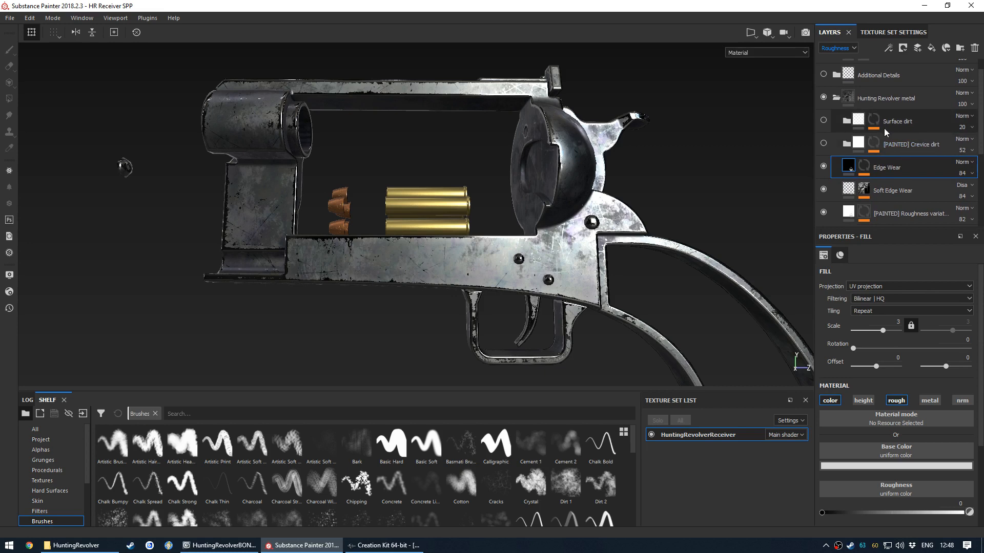
click(824, 143)
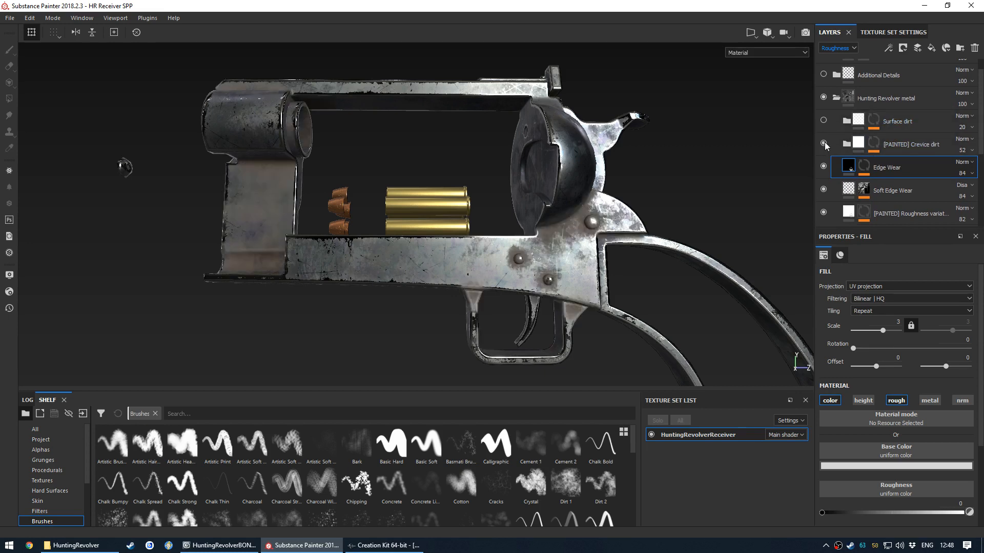
click(884, 145)
click(896, 163)
Toggle the Paint effect of the Crevice dirt mask in the Material and Mask views, and check the Dirt generator's settings
click(872, 161)
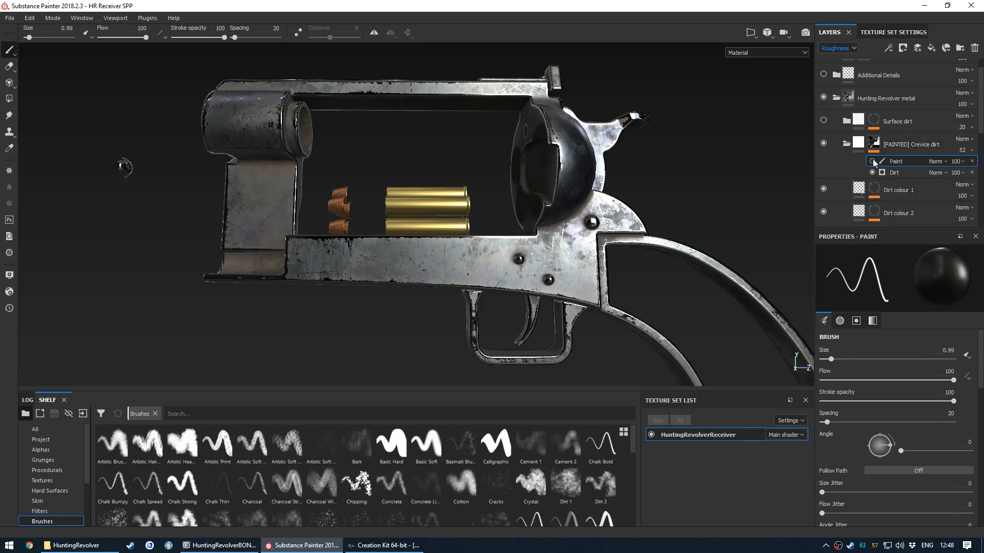
click(872, 161)
click(873, 162)
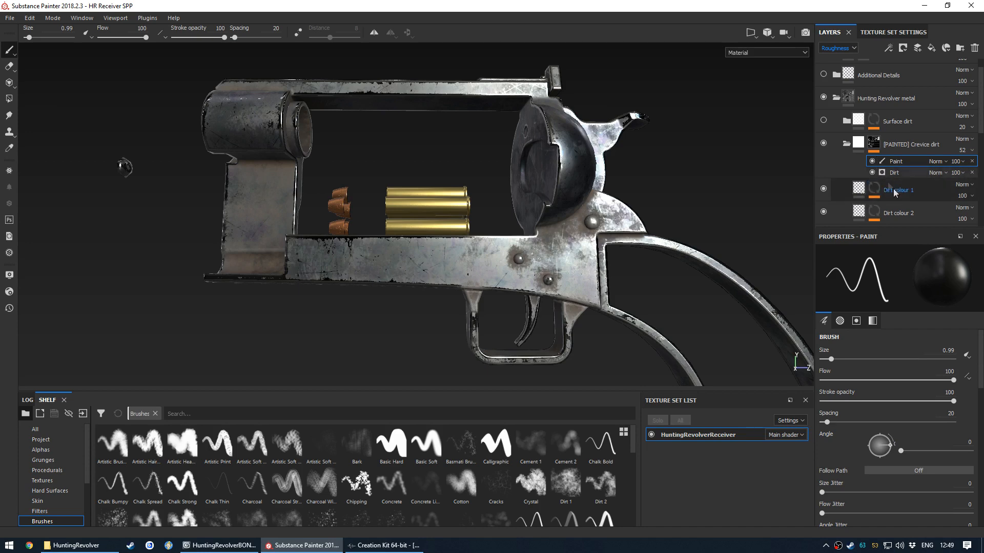
click(902, 173)
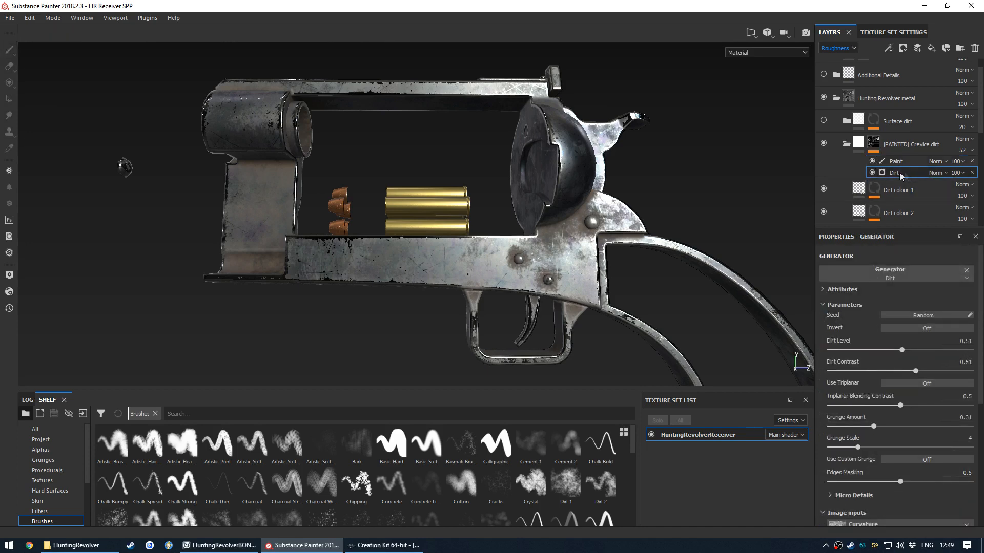
alt+click(874, 144)
click(873, 161)
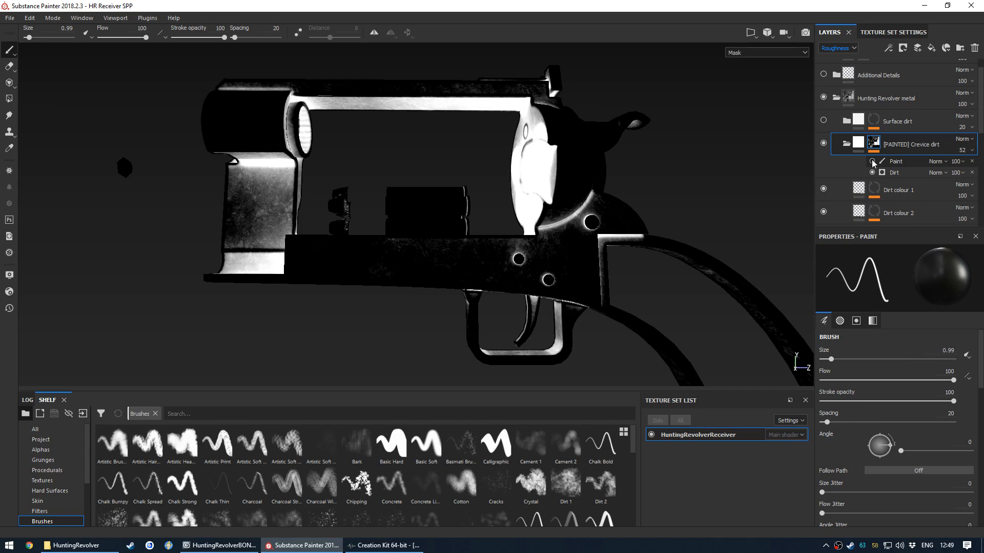
click(873, 161)
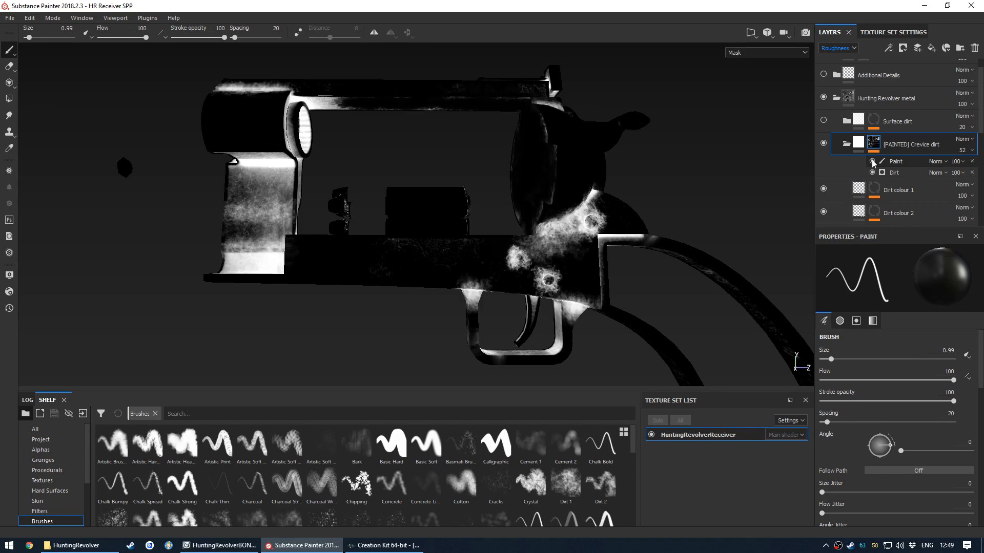
Examine the crevice dirt on the cylinder's chambers in the Mask view and in the Material view
scroll(432, 187, down, 4)
alt+drag(383, 205, 264, 239)
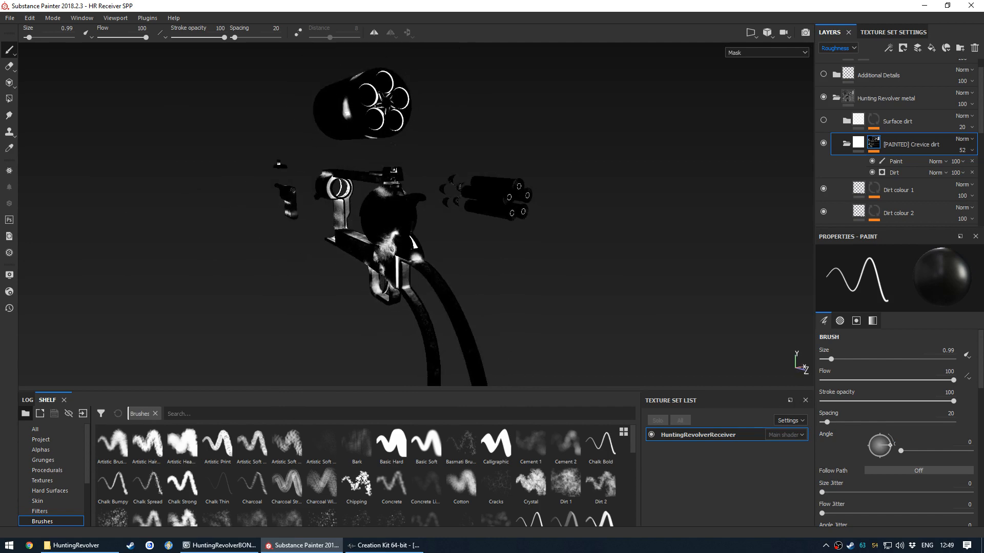
alt+middle_drag(394, 146, 428, 223)
scroll(428, 205, up, 6)
mouse_move(484, 177)
alt+mouse_down()
mouse_move(453, 192)
mouse_move(483, 191)
alt+mouse_up()
scroll(466, 185, up, 2)
key(m)
mouse_move(405, 179)
alt+mouse_down()
mouse_move(454, 173)
mouse_move(405, 177)
mouse_move(419, 171)
alt+mouse_up()
Mask the crevice dirt off the cylinder's chamber rims and central star on the Paint effect, using UV chunk polygon fill with colour 0
key(4)
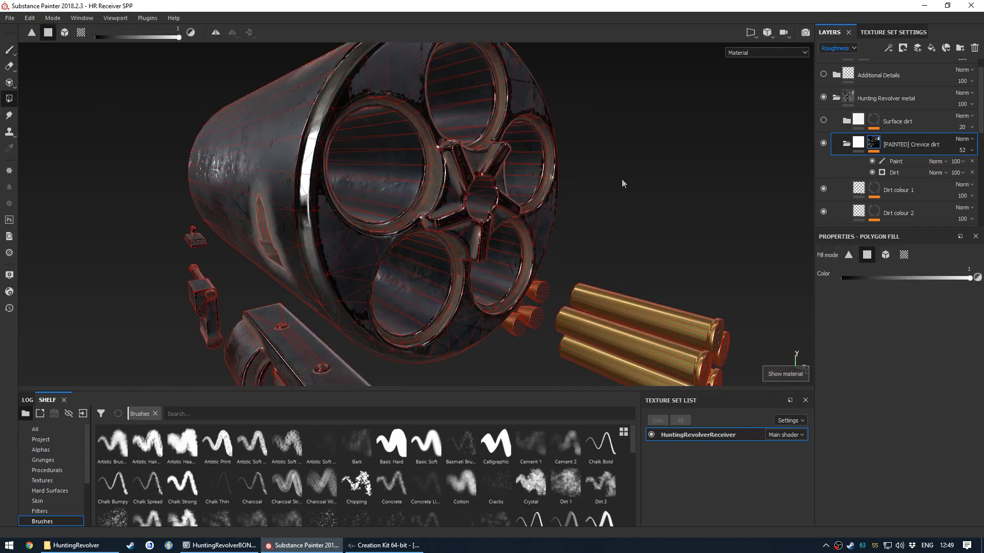
click(904, 256)
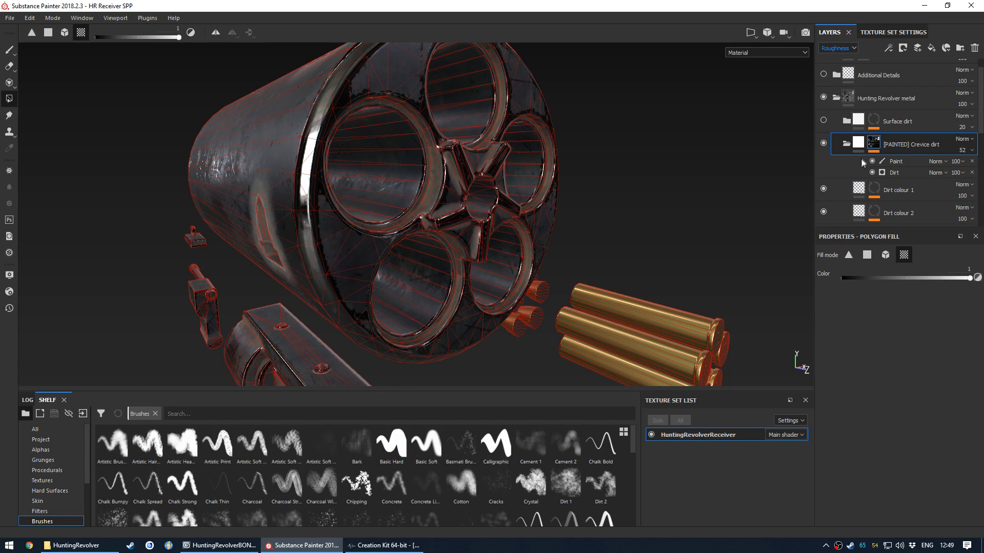
click(898, 161)
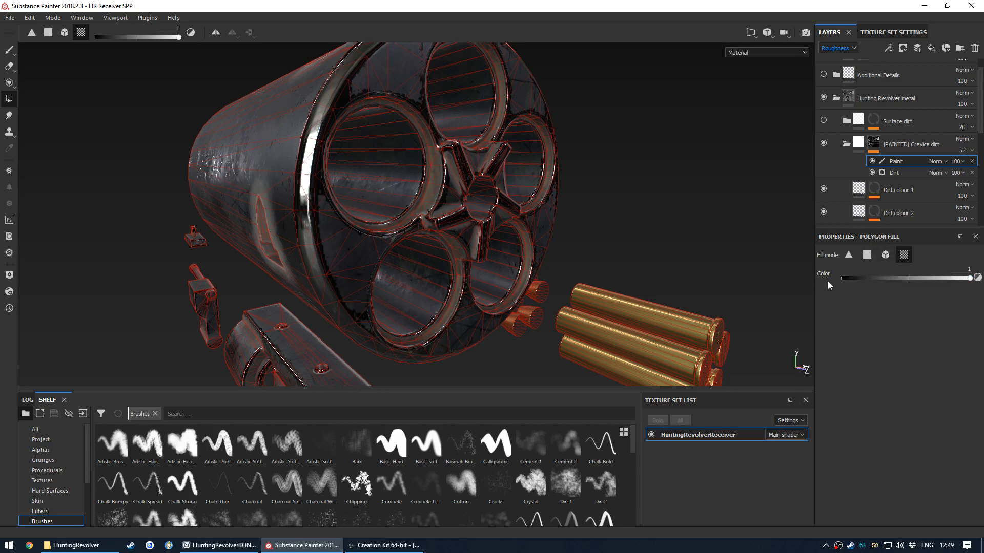
drag(865, 278, 840, 278)
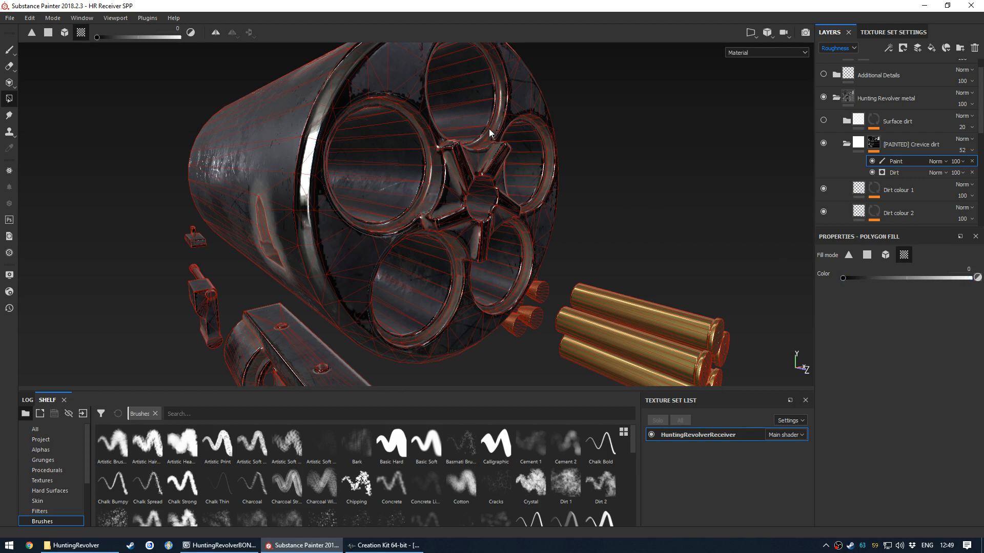
click(430, 155)
click(539, 128)
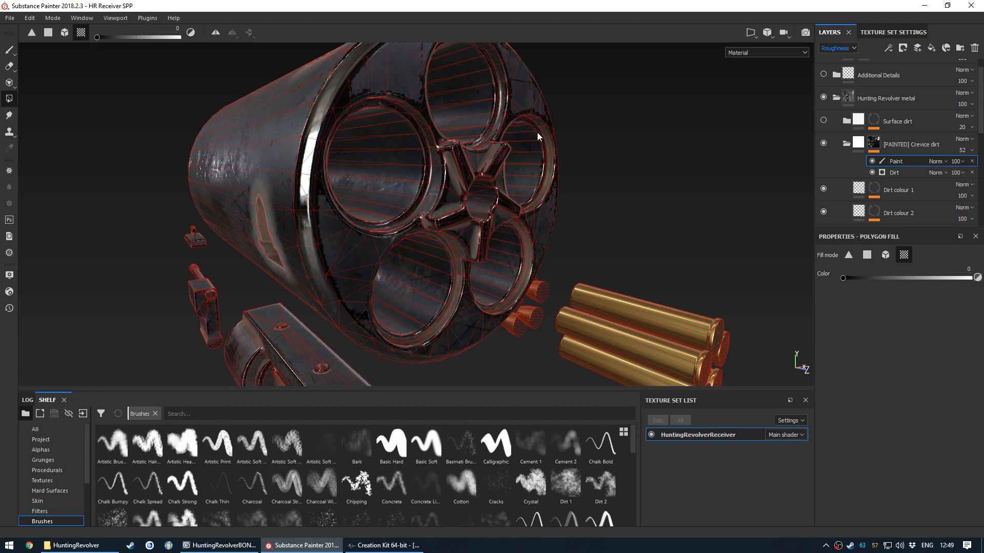
click(546, 130)
click(527, 240)
click(521, 236)
click(460, 260)
click(451, 254)
click(455, 203)
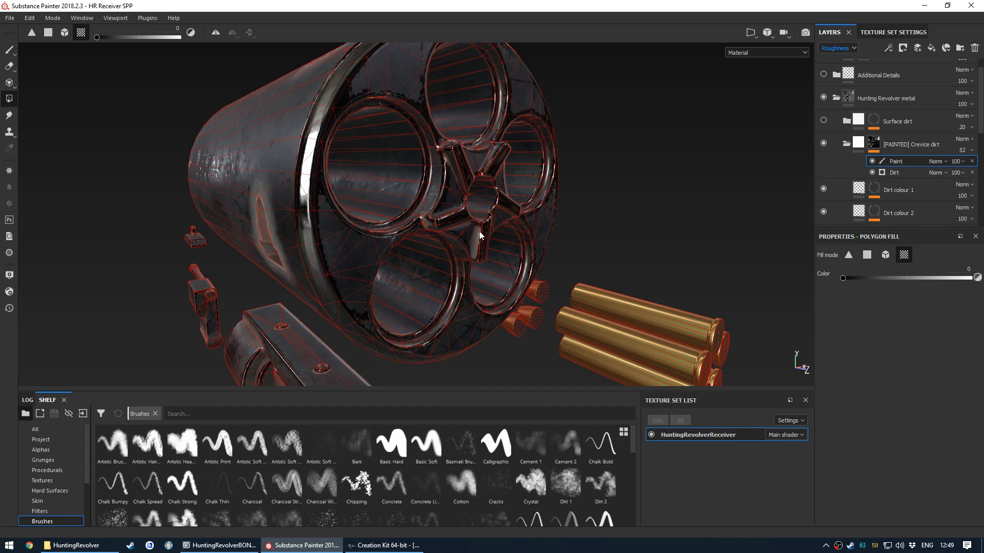
Examine both ends of the cylinder in the Base Color channel view
alt+drag(463, 271, 505, 265)
alt+drag(447, 233, 465, 196)
key(c)
key(c)
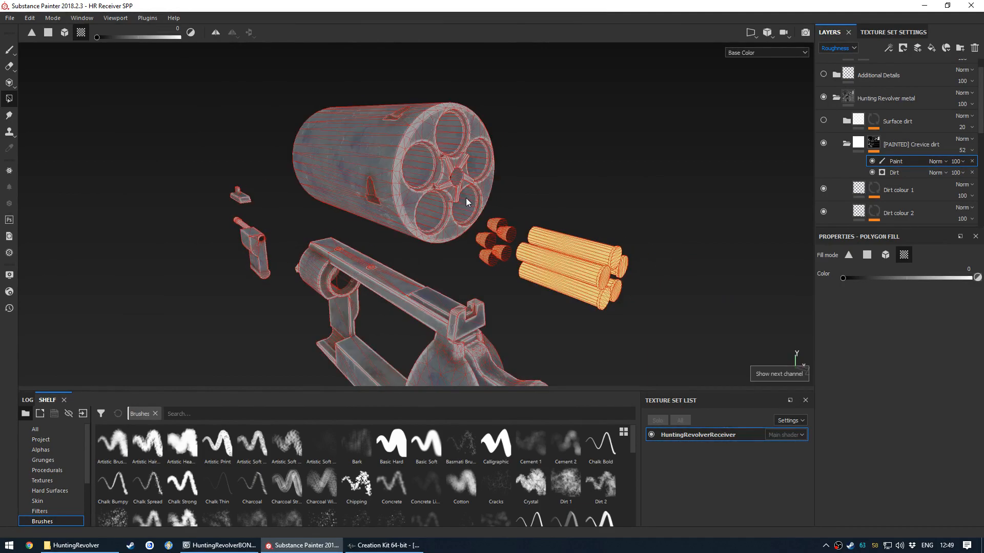
scroll(418, 150, up, 4)
alt+drag(417, 150, 741, 223)
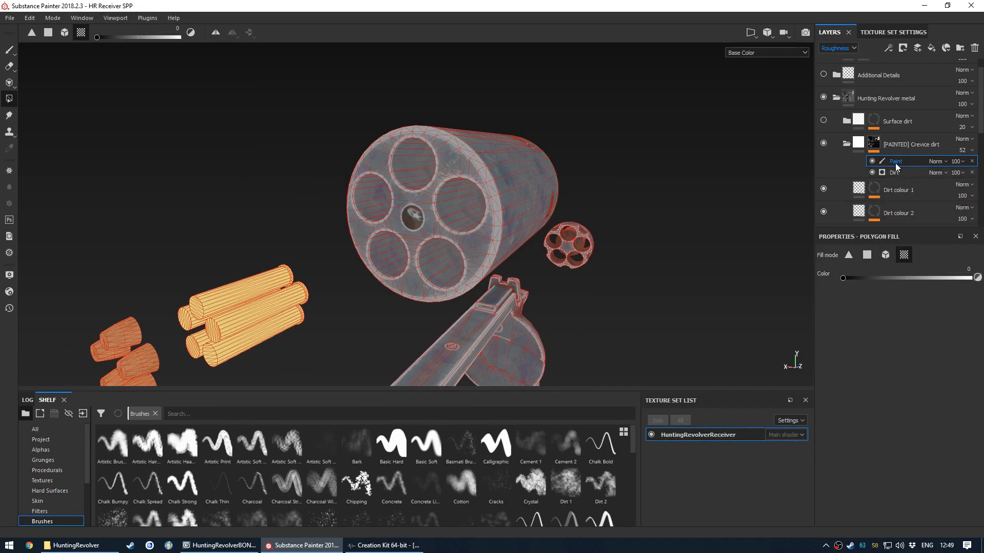
Collapse the [PAINTED] Crevice dirt folder and show the Surface dirt folder on the receiver in the Material view
click(846, 144)
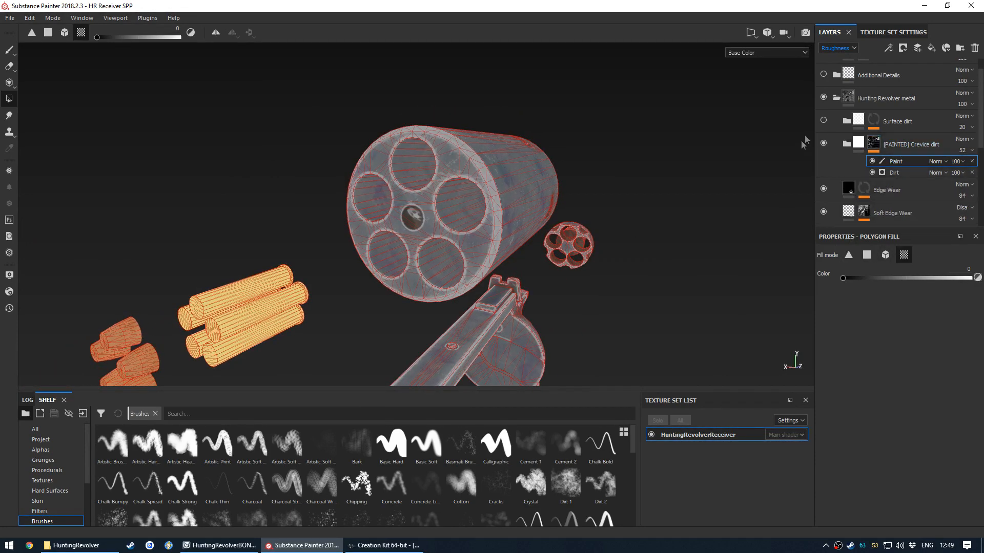
key(m)
mouse_move(507, 289)
alt+mouse_down()
mouse_move(477, 246)
mouse_move(515, 156)
mouse_move(491, 184)
mouse_move(431, 211)
mouse_move(469, 198)
alt+mouse_up()
key(1)
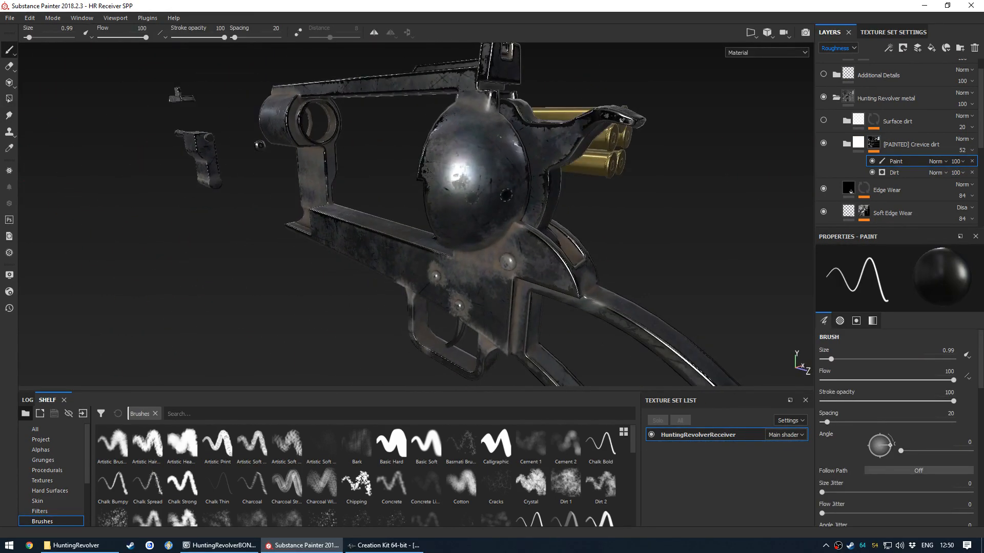
click(824, 121)
alt+drag(513, 205, 431, 208)
alt+drag(511, 227, 634, 186)
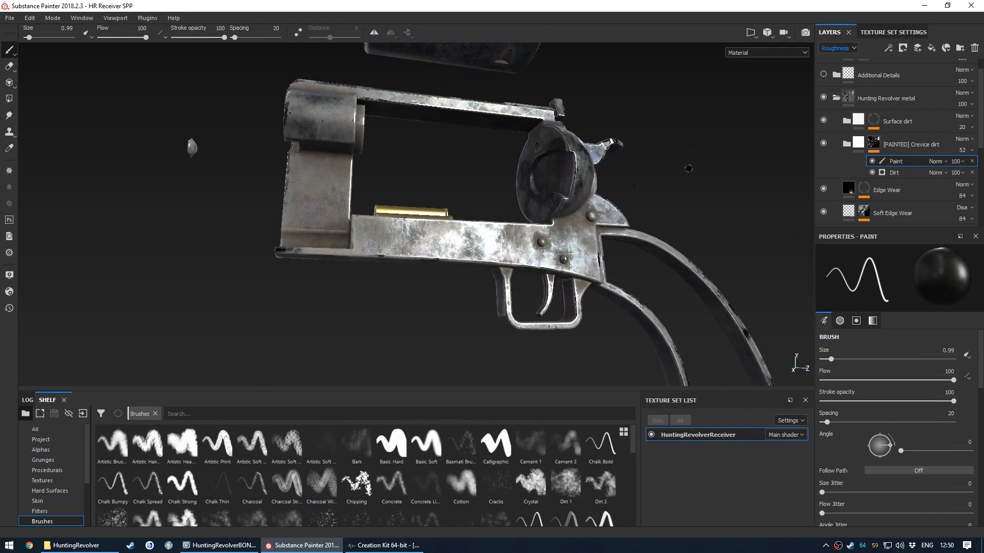
Toggle the Surface dirt folder in the Base Color view to compare its colour contribution
key(c)
click(824, 120)
click(823, 121)
click(823, 120)
click(823, 120)
click(824, 120)
click(824, 120)
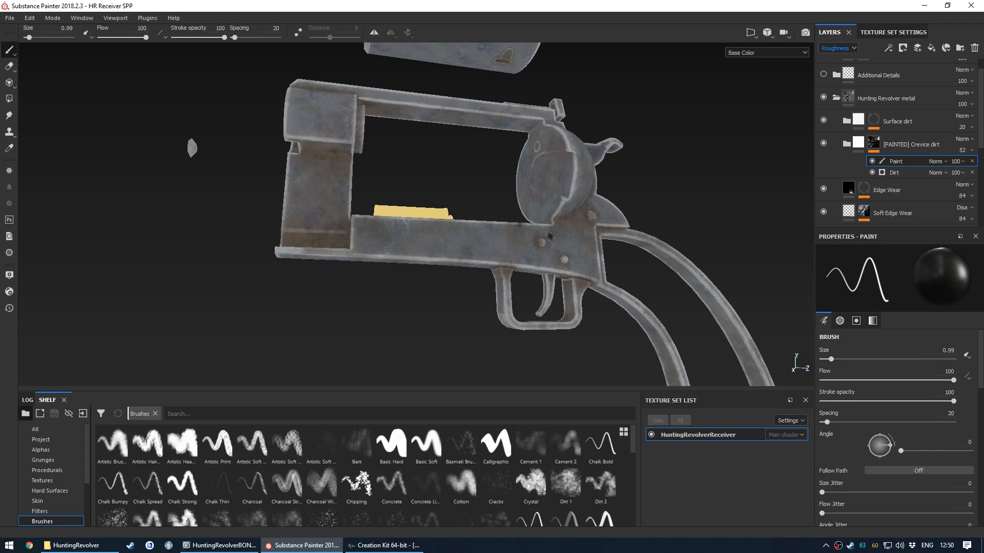
Toggle the Surface dirt folder in the Roughness view to compare its roughness contribution on the receiver
scroll(529, 236, down, 5)
mouse_move(529, 236)
alt+mouse_down()
mouse_move(456, 256)
mouse_move(492, 266)
mouse_move(512, 251)
mouse_move(501, 253)
mouse_move(538, 251)
alt+mouse_up()
scroll(456, 256, up, 3)
scroll(512, 251, up, 3)
key(c)
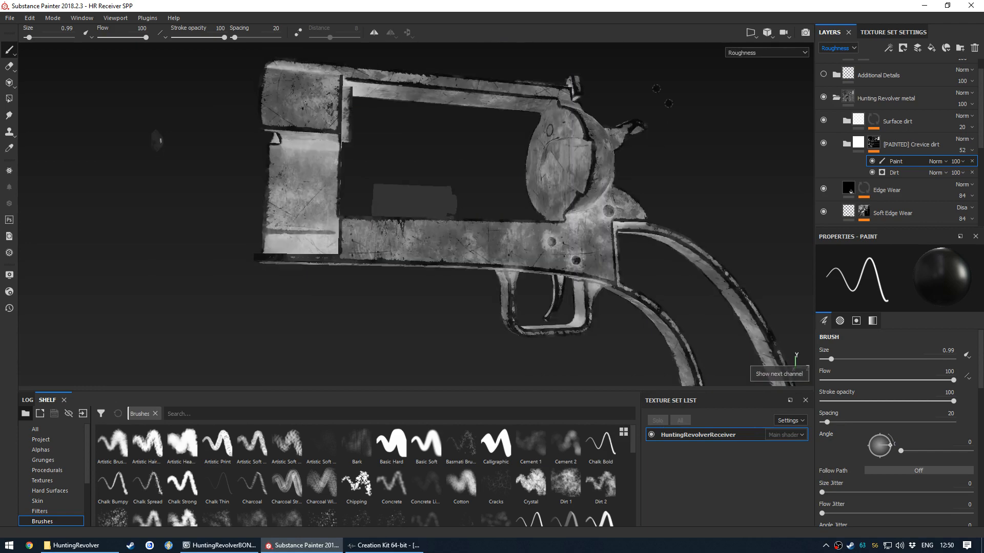
click(823, 121)
click(824, 121)
click(824, 121)
click(823, 121)
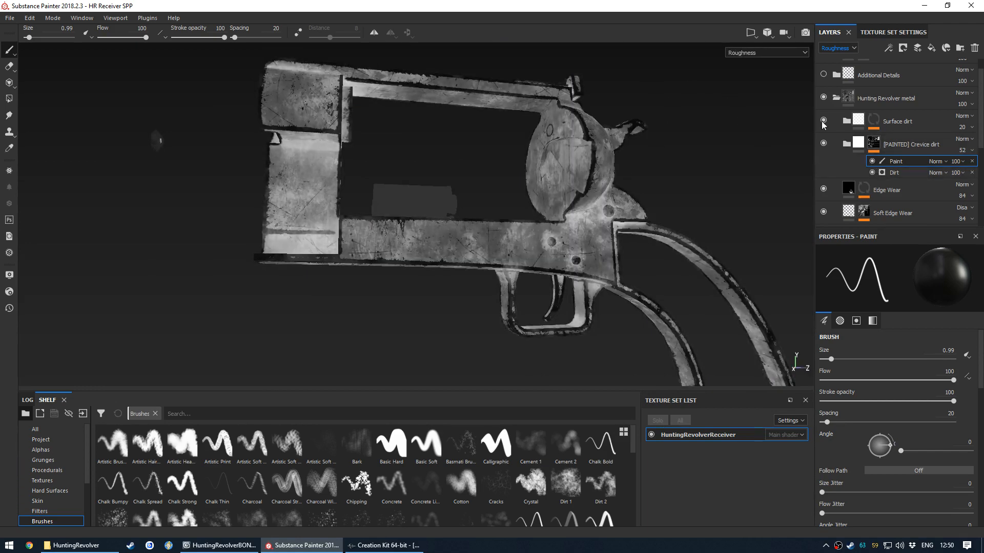
click(824, 121)
click(824, 121)
click(823, 121)
click(824, 121)
Return to the Material view and collapse the Hunting Revolver metal folder
key(m)
alt+drag(540, 217, 533, 258)
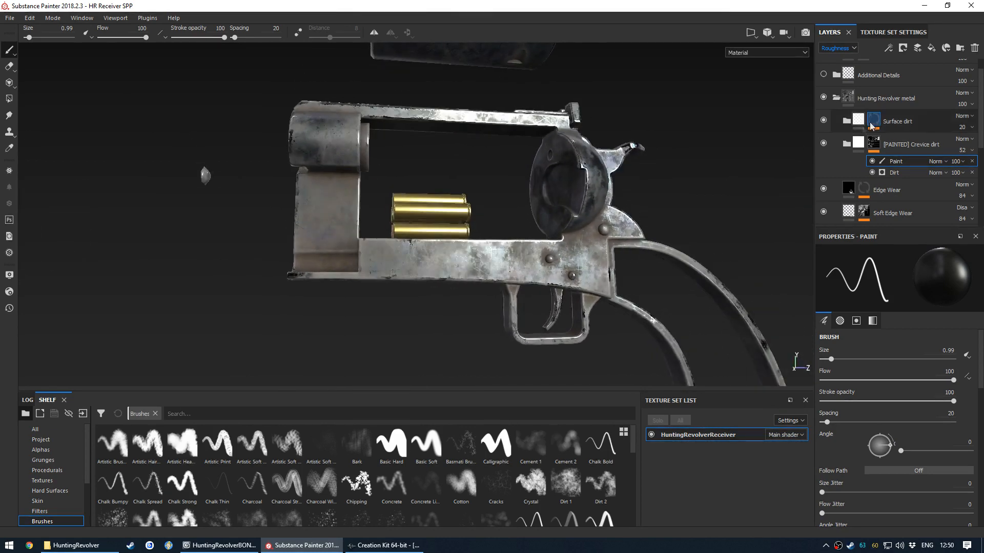
scroll(879, 115, up, 1)
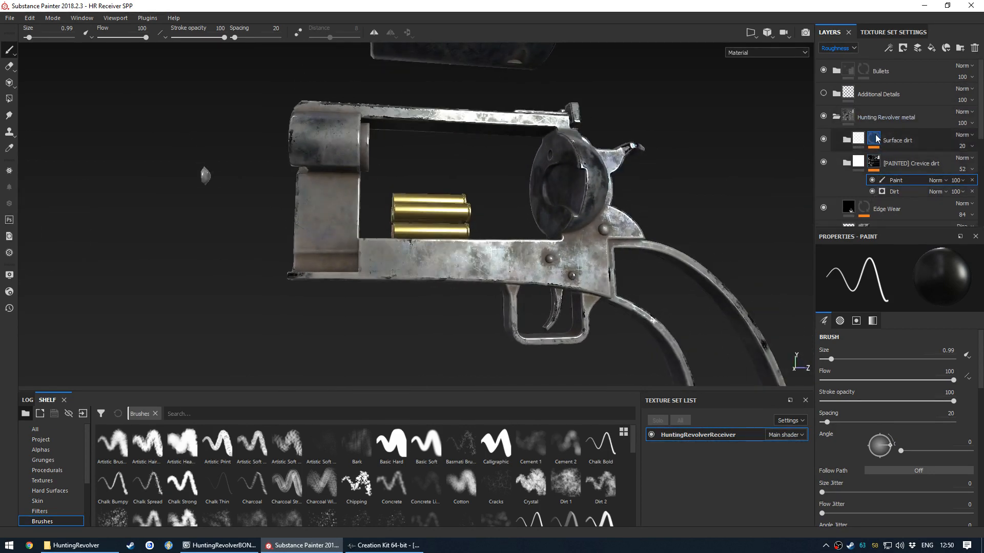
click(878, 118)
click(837, 117)
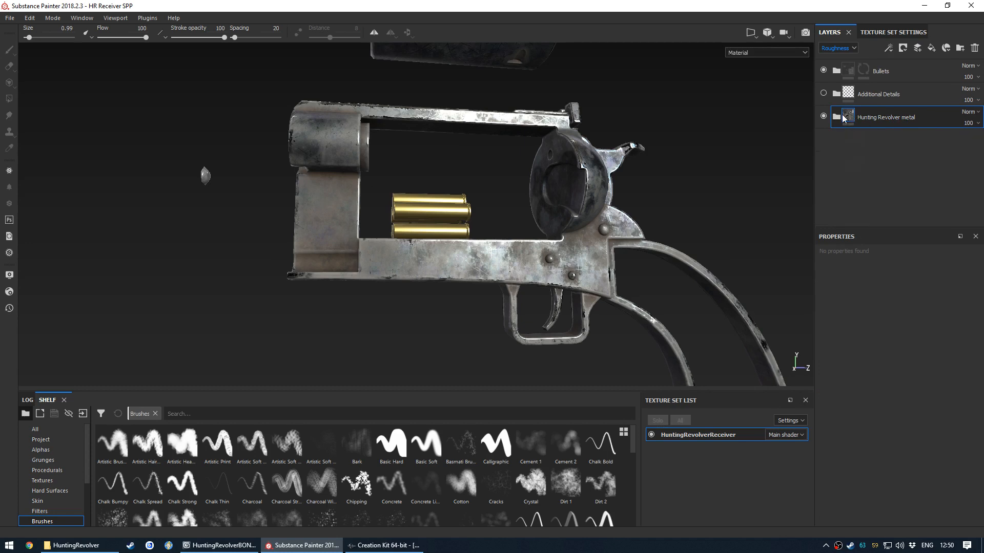
Look inside the Additional Details folder and check the Create smart material option for the Hunting Revolver metal folder
click(835, 94)
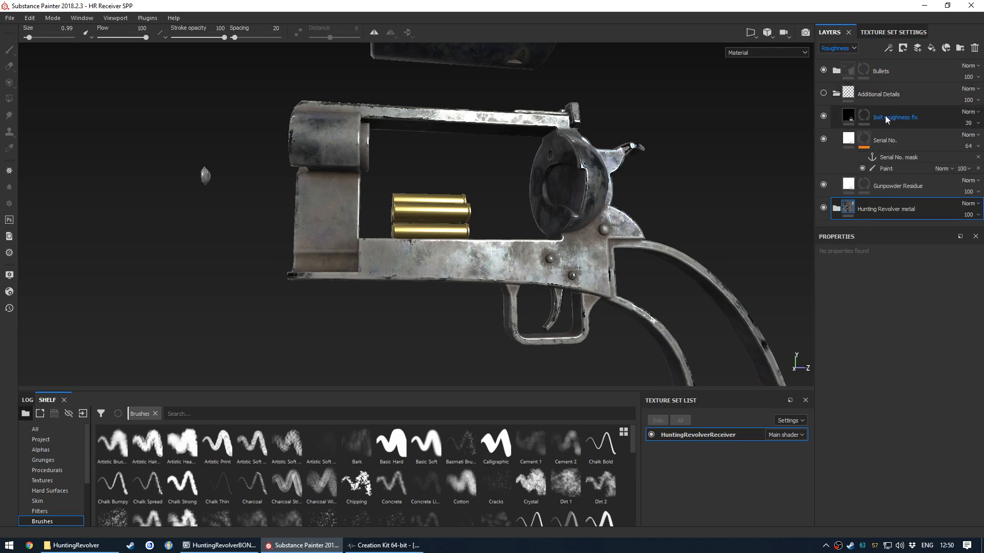
click(837, 94)
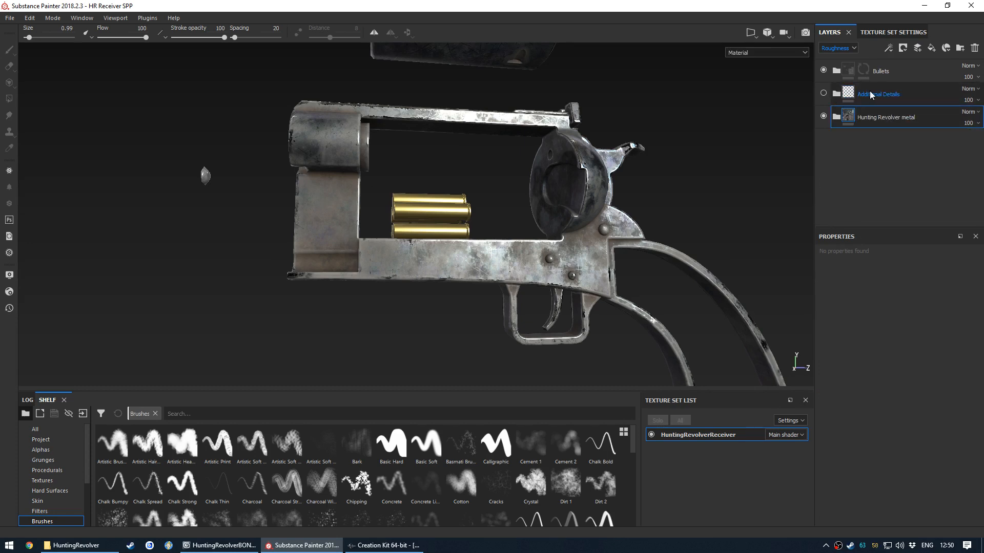
right_click(868, 121)
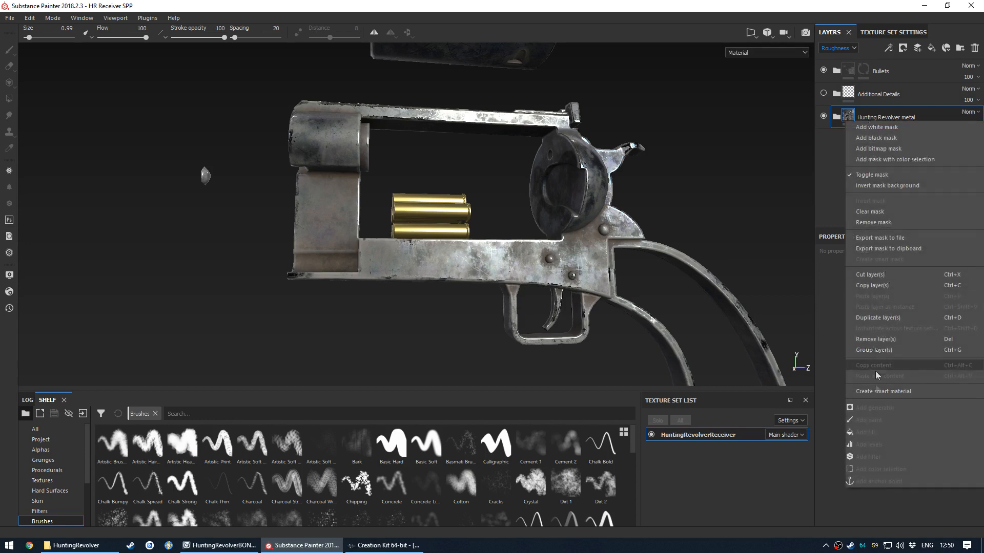
click(825, 193)
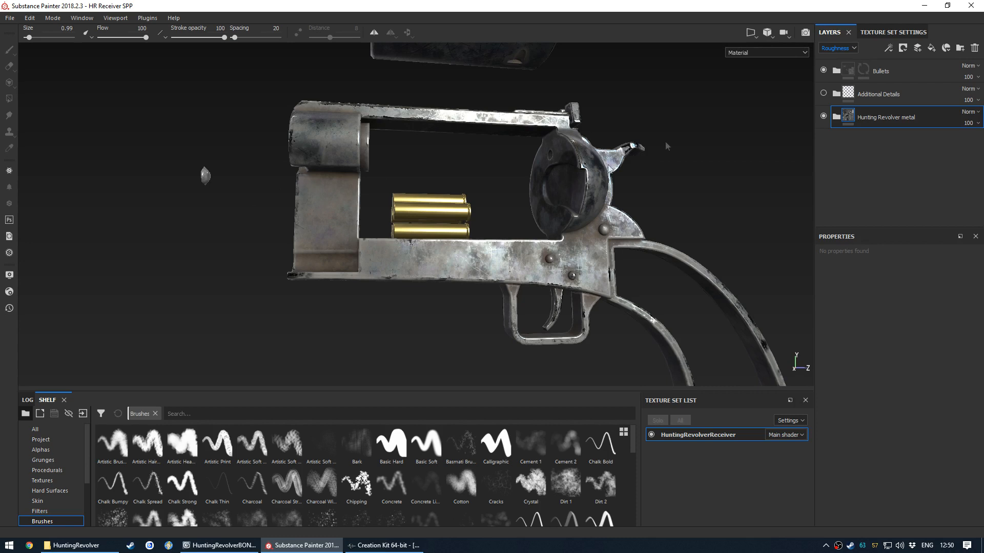
Expand the Additional Details folder and remove the Serial No. mask anchor point from the Serial No. layer
click(837, 96)
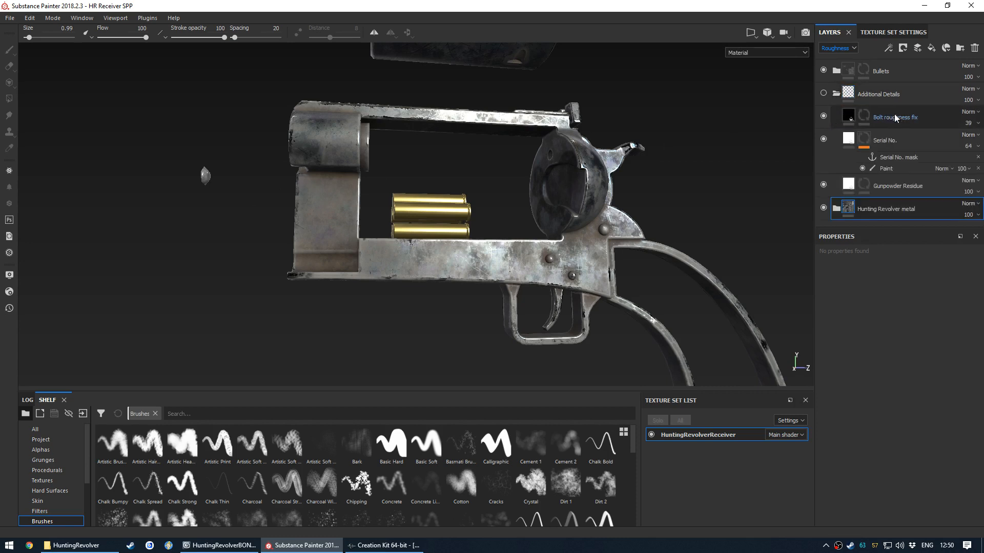
click(894, 116)
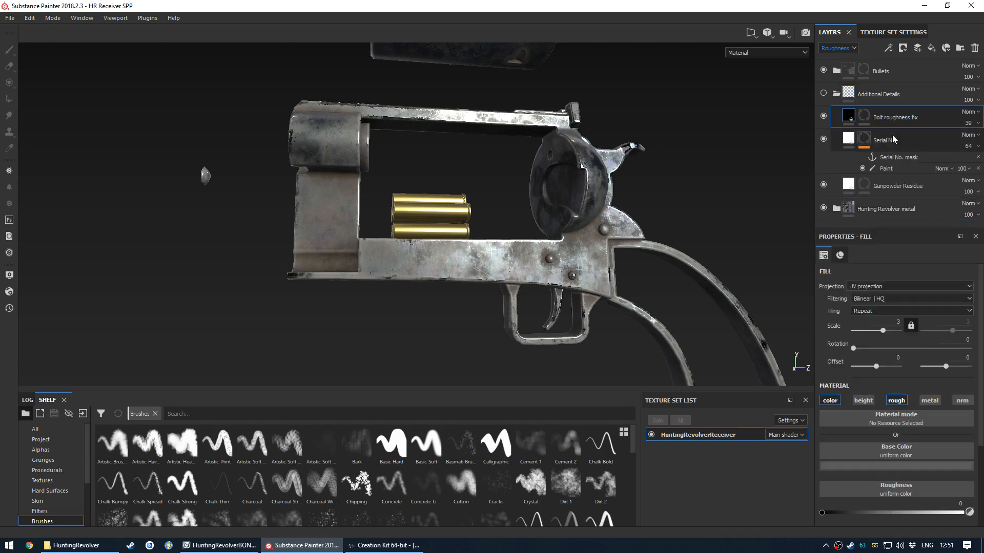
click(977, 158)
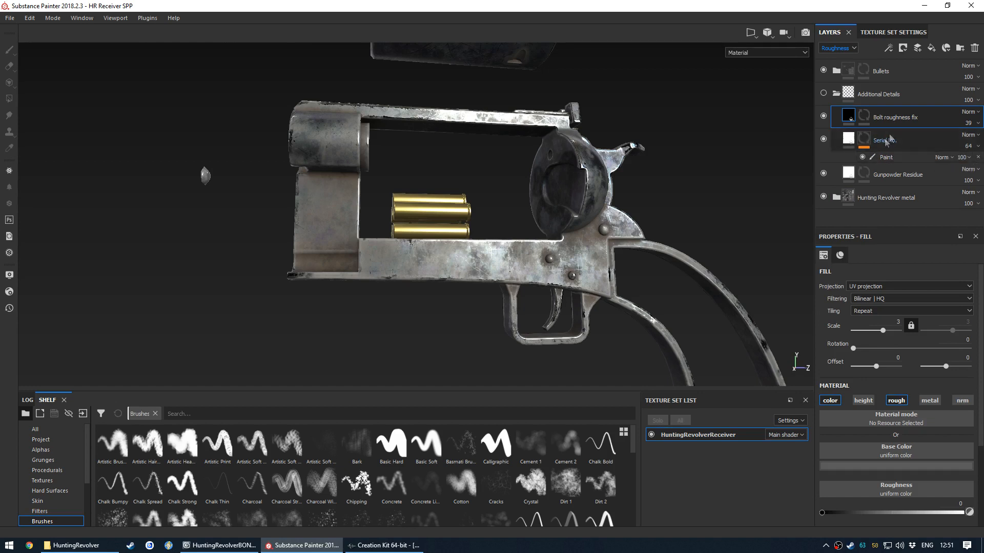
Go through the Bolt roughness fix, Serial No. and Gunpowder Residue layers, and select the Hunting Revolver metal folder
click(889, 180)
click(890, 118)
click(897, 143)
click(901, 119)
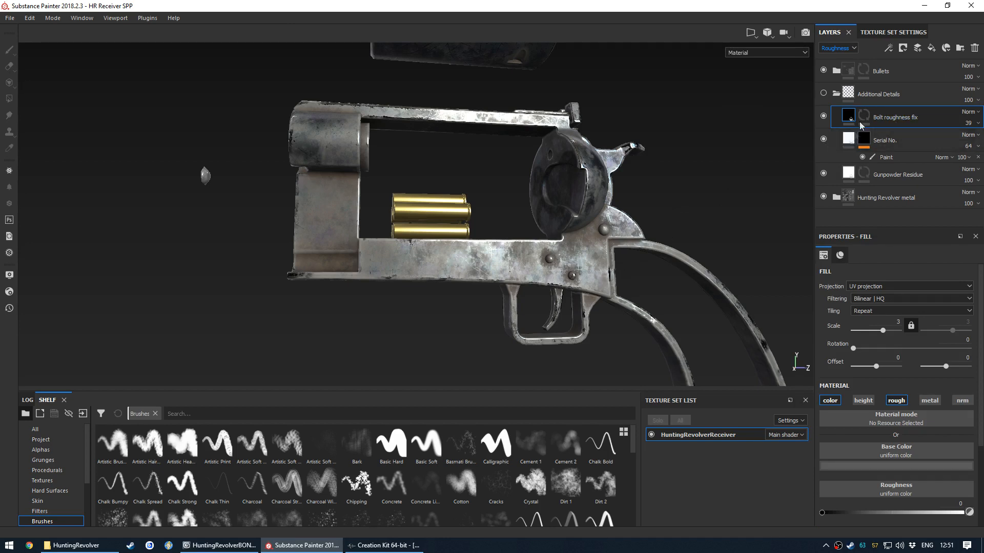
click(878, 95)
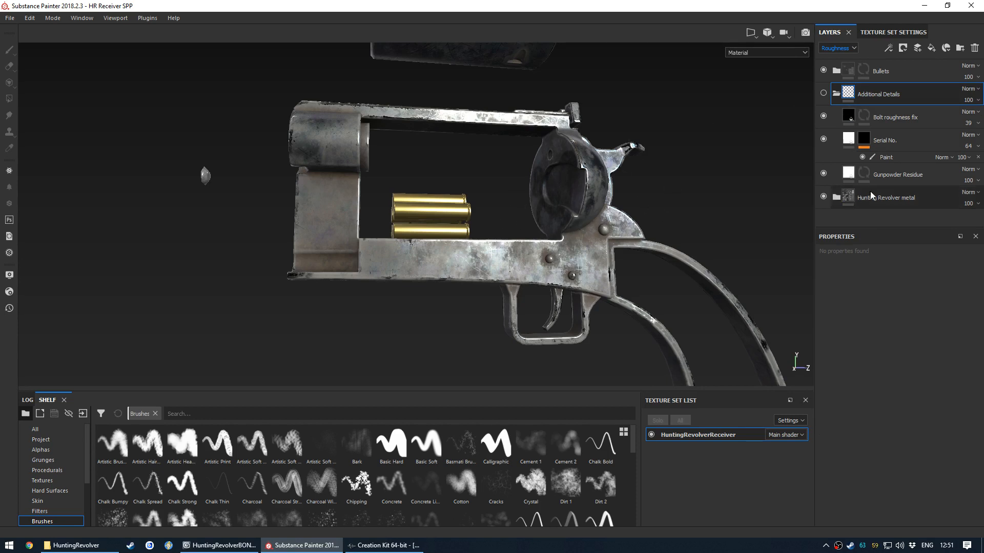
click(892, 202)
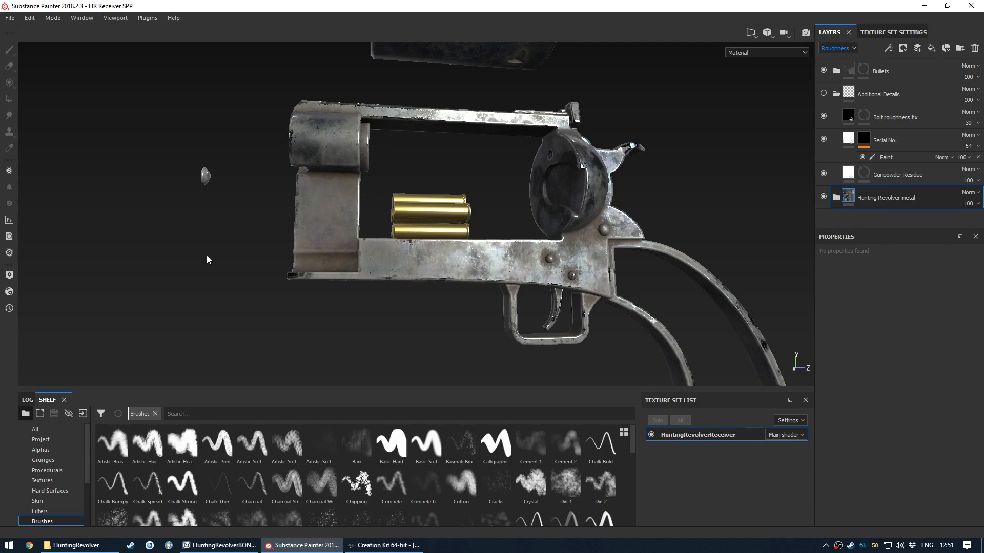
Turn the Additional Details folder's visibility back on and leave the folder expanded
click(823, 94)
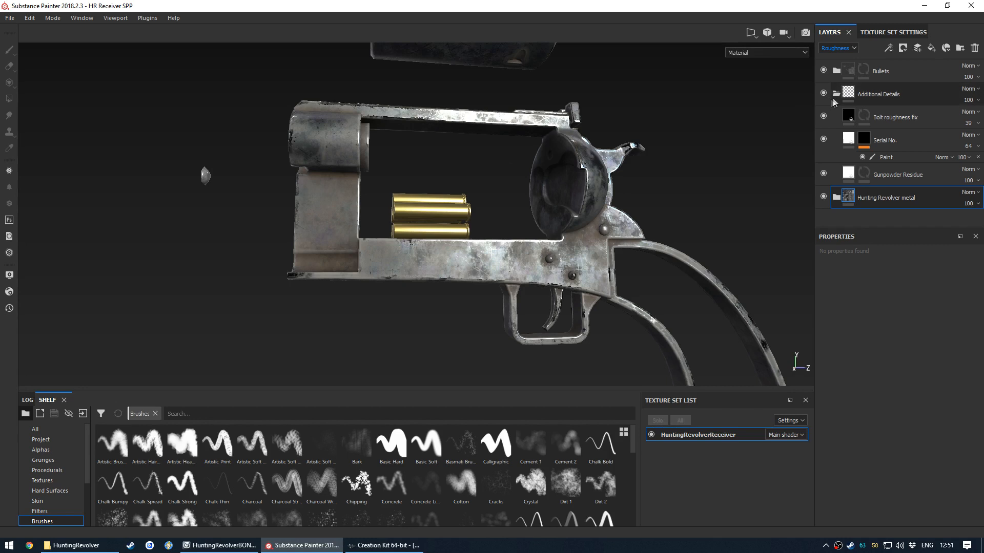
click(835, 94)
click(836, 94)
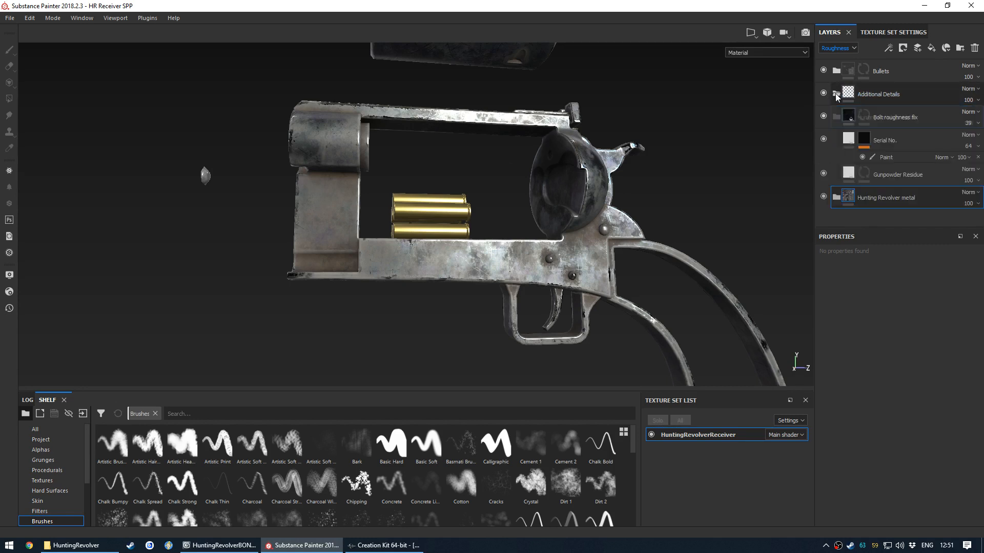
Select the Gunpowder Residue layer and examine its effect on both ends of the cylinder in Base Color view
click(900, 174)
key(c)
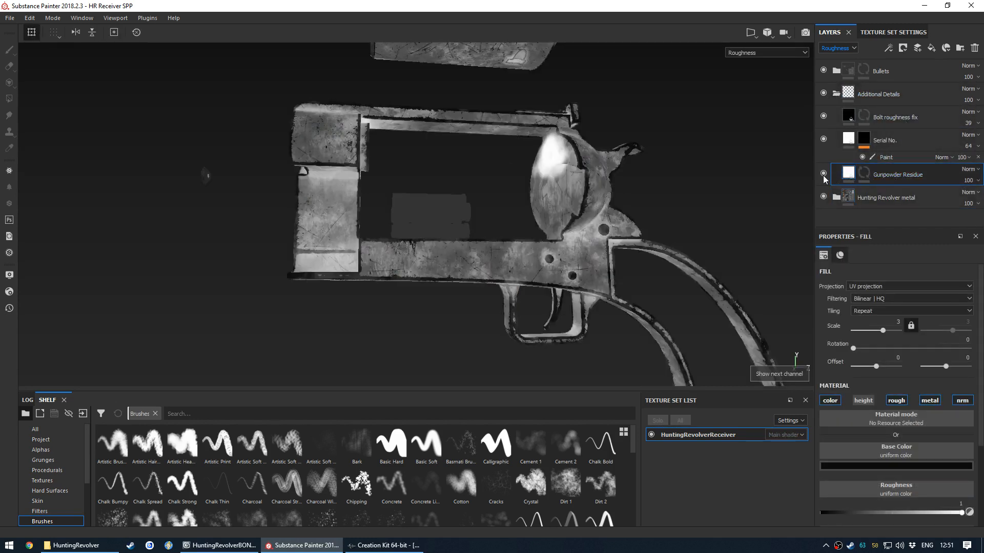
key(shift+c)
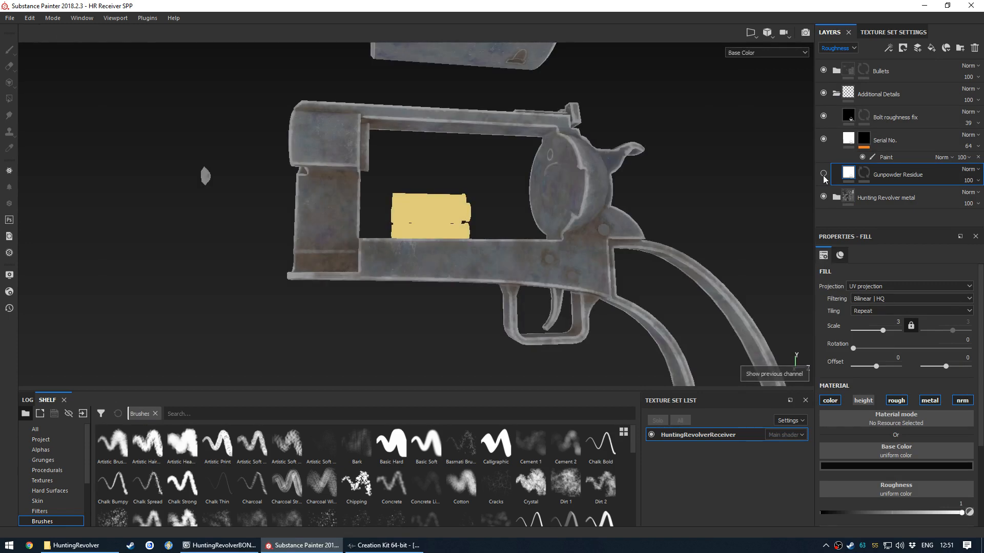
scroll(423, 214, down, 2)
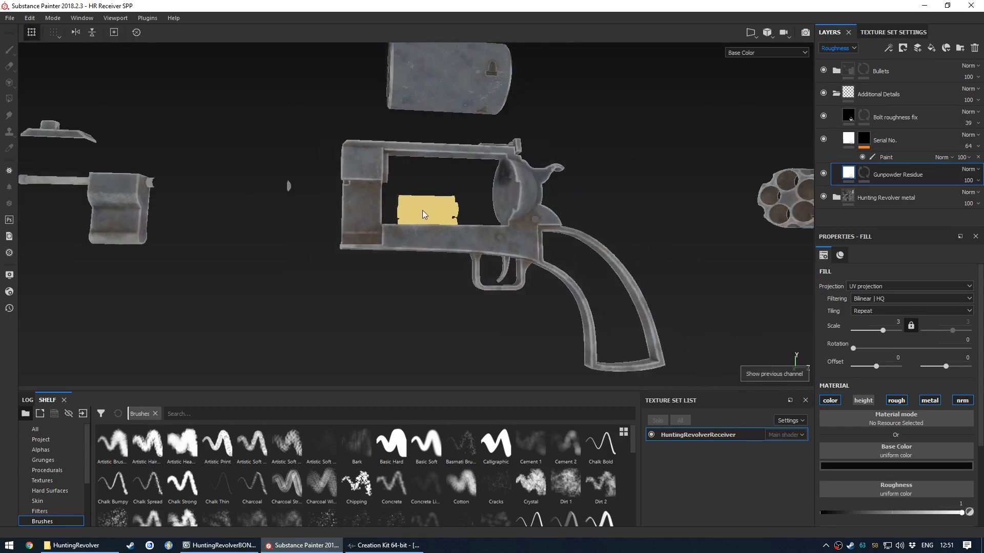
alt+drag(424, 214, 553, 238)
scroll(612, 200, up, 4)
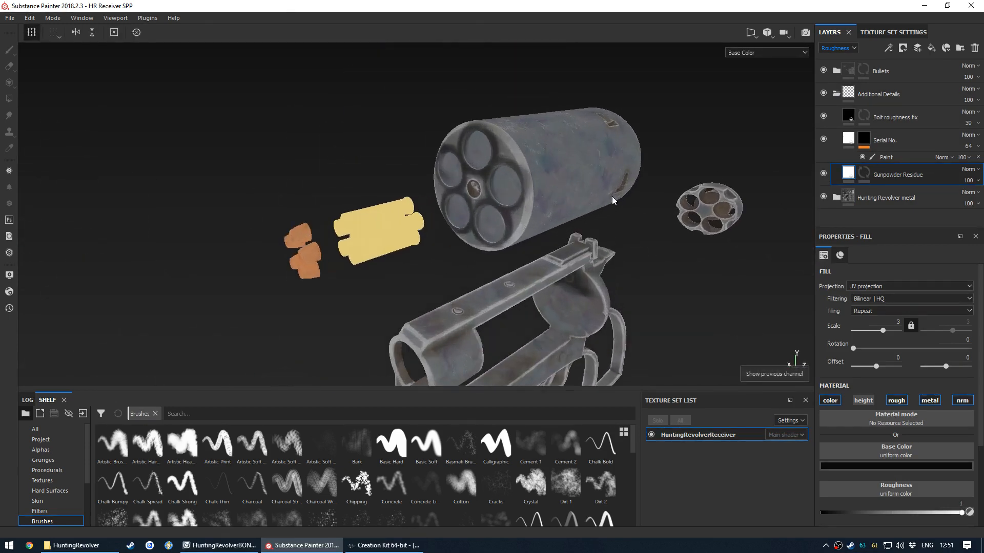
alt+drag(501, 195, 534, 199)
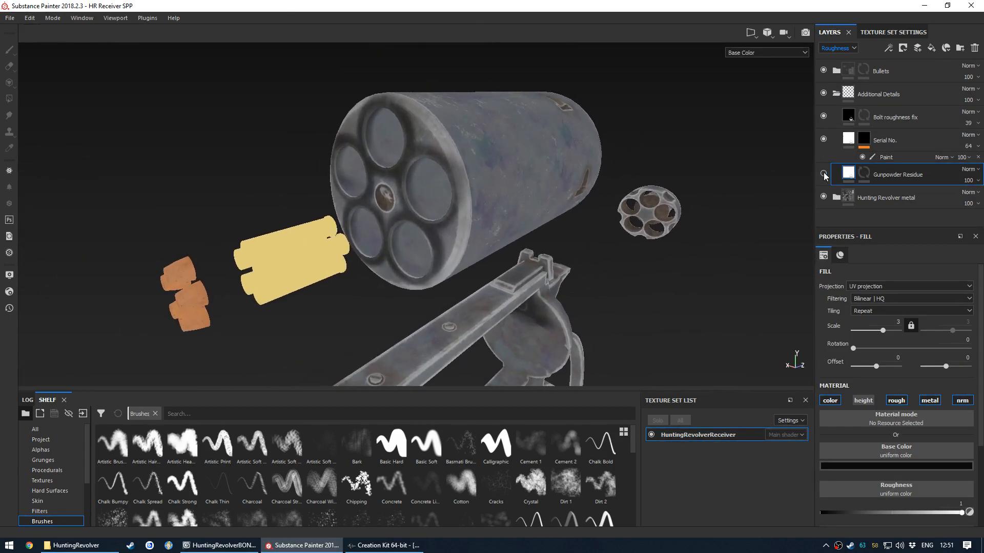
alt+drag(461, 215, 132, 213)
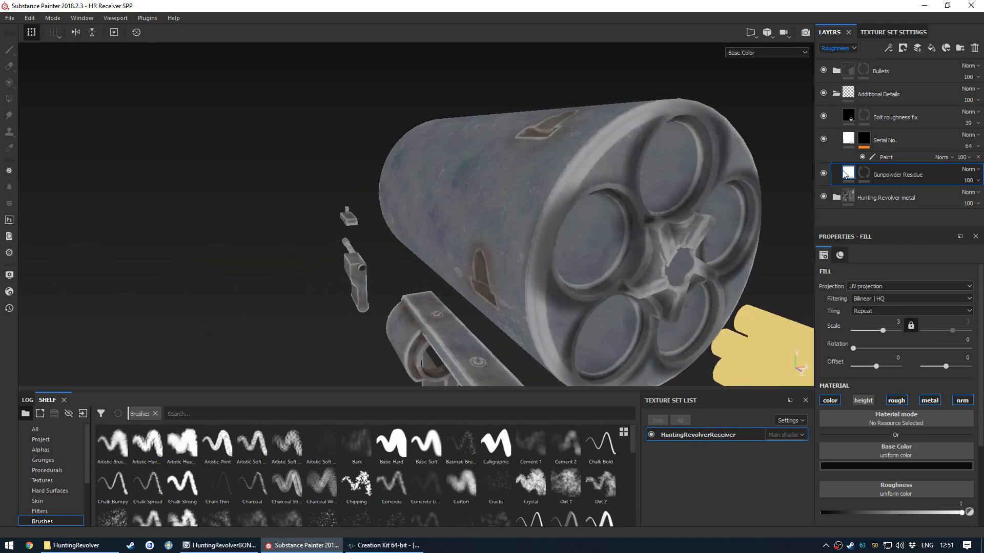
scroll(615, 216, down, 5)
alt+drag(615, 215, 490, 215)
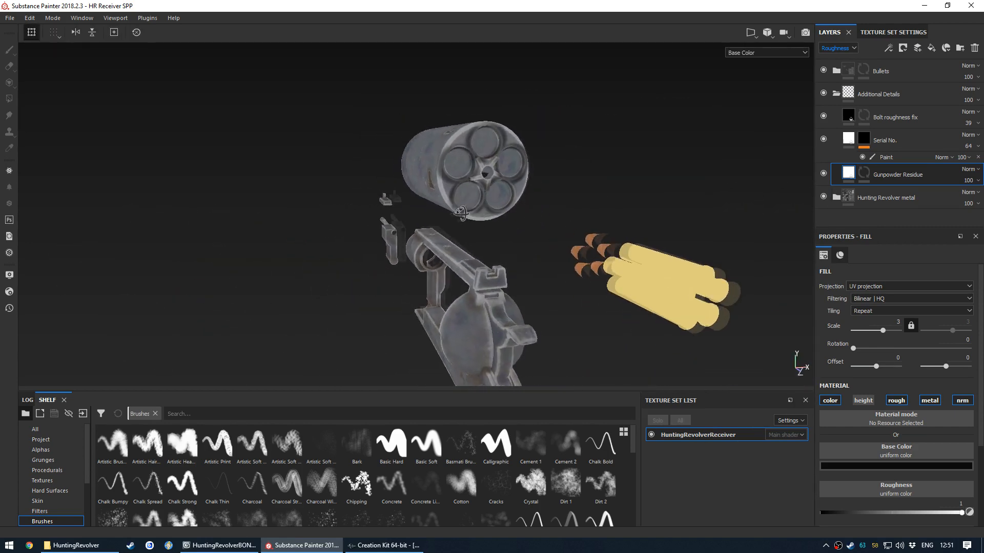
Return to Material view and inspect the cylinder chambers up close under rotated environment lighting
key(m)
scroll(471, 223, up, 4)
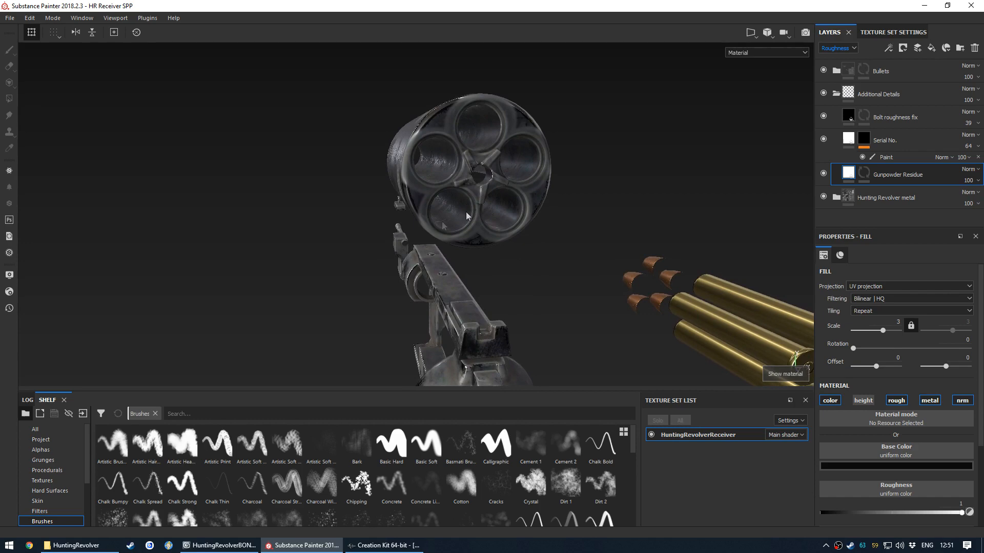
shift+right_drag(455, 229, 455, 233)
scroll(456, 235, down, 3)
mouse_move(461, 282)
alt+mouse_down()
mouse_move(538, 297)
mouse_move(456, 277)
alt+mouse_up()
scroll(459, 205, up, 4)
alt+middle_drag(464, 159, 463, 266)
alt+drag(462, 267, 476, 242)
Lower the Gunpowder Residue layer's Base Color opacity and set its Roughness opacity to 72
click(848, 47)
click(843, 59)
click(968, 181)
drag(971, 198, 968, 202)
click(838, 48)
click(843, 72)
click(968, 181)
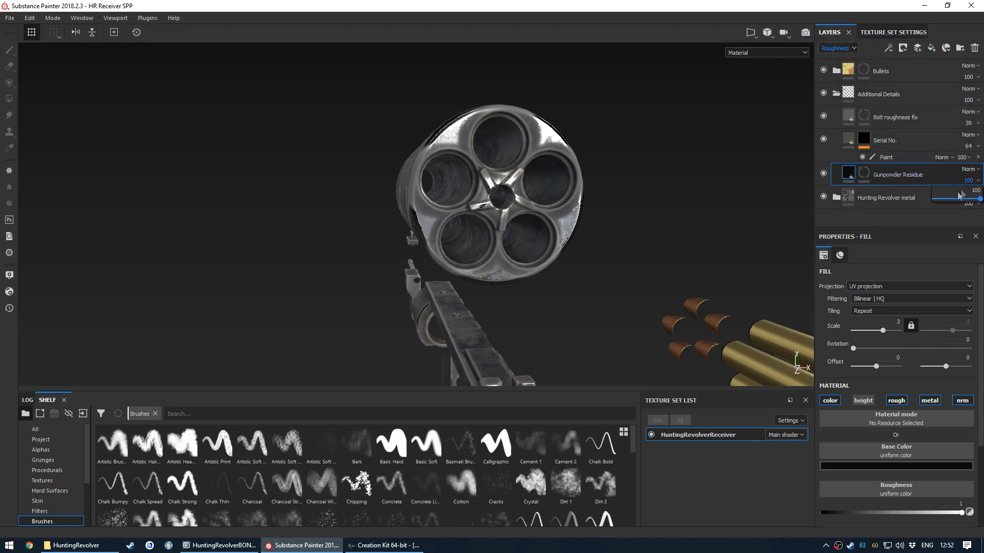
mouse_move(975, 199)
mouse_down()
mouse_move(958, 199)
mouse_move(967, 203)
mouse_up()
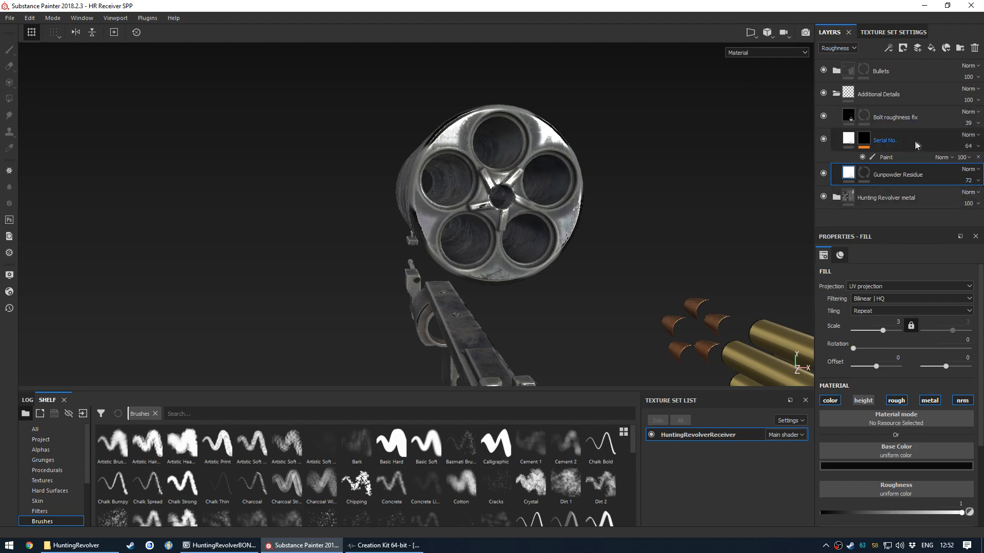
Select the Serial No. layer and compare the butt of the grip frame in Base Color with the layer off and on
click(892, 139)
scroll(574, 184, down, 4)
alt+drag(518, 195, 705, 174)
mouse_move(681, 290)
alt+mouse_down()
mouse_move(360, 119)
mouse_move(415, 129)
alt+mouse_up()
mouse_move(495, 200)
alt+mouse_down()
mouse_move(421, 177)
mouse_move(458, 175)
alt+mouse_up()
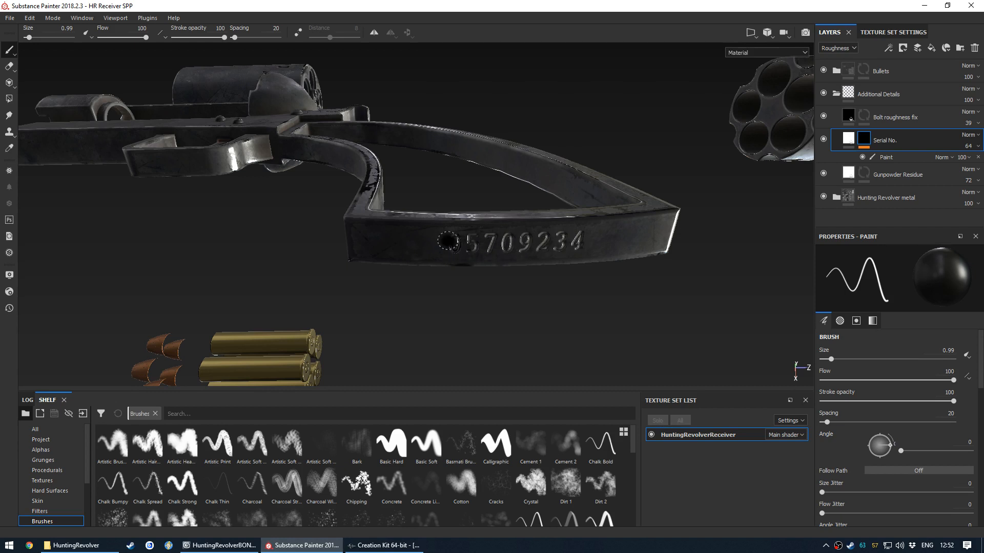
key(c)
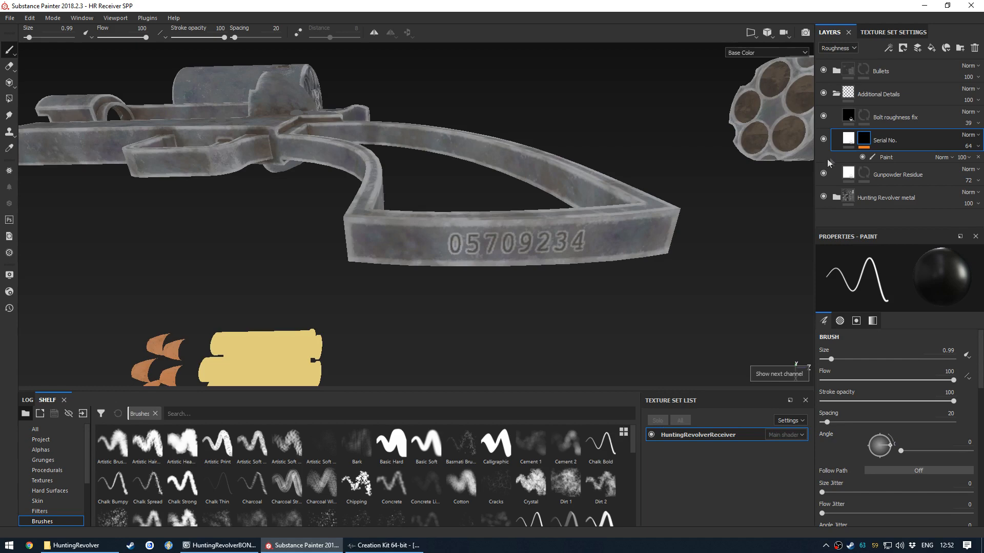
click(820, 140)
click(820, 140)
Switch the viewport to Normal+Height+Mesh and review the color, height and roughness settings of the Serial No. fill
key(c)
click(764, 52)
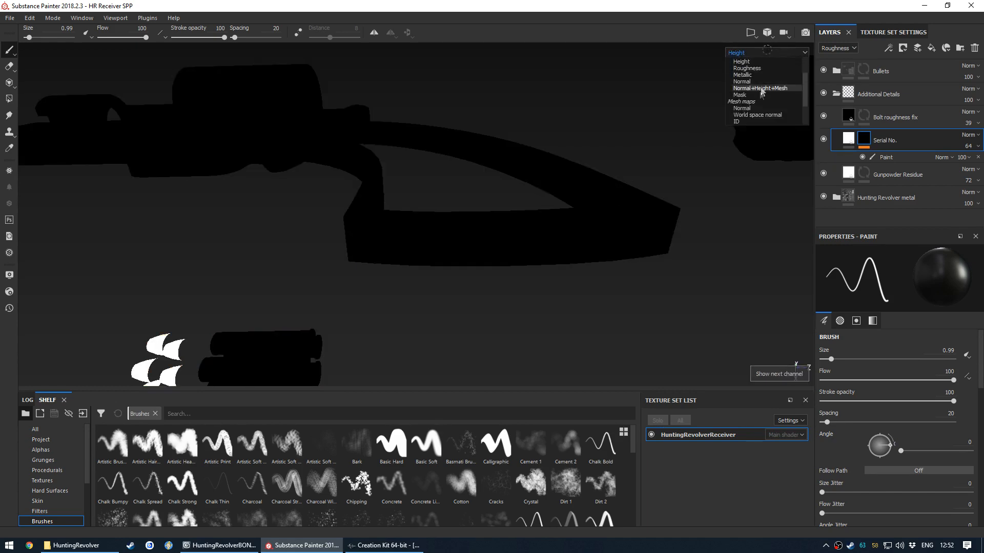
click(760, 86)
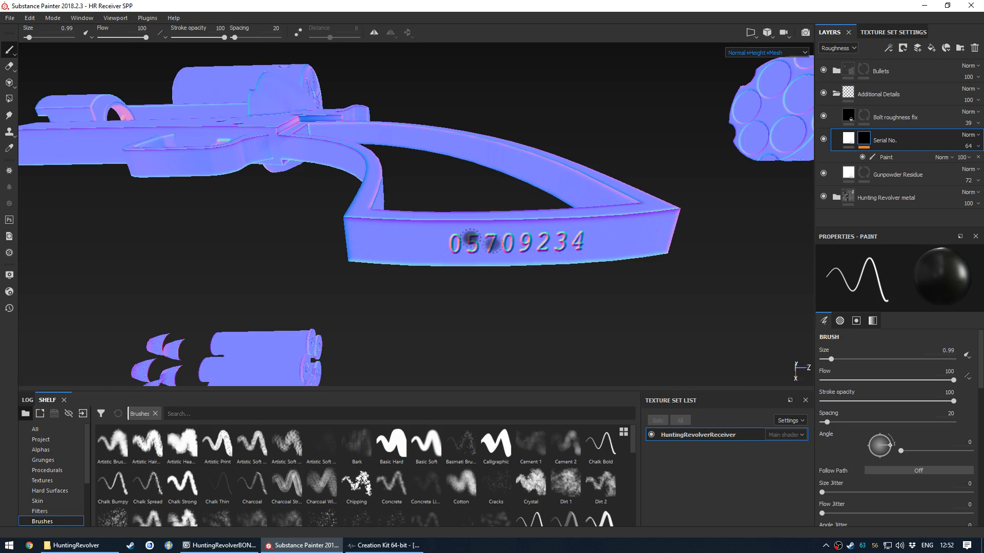
click(846, 138)
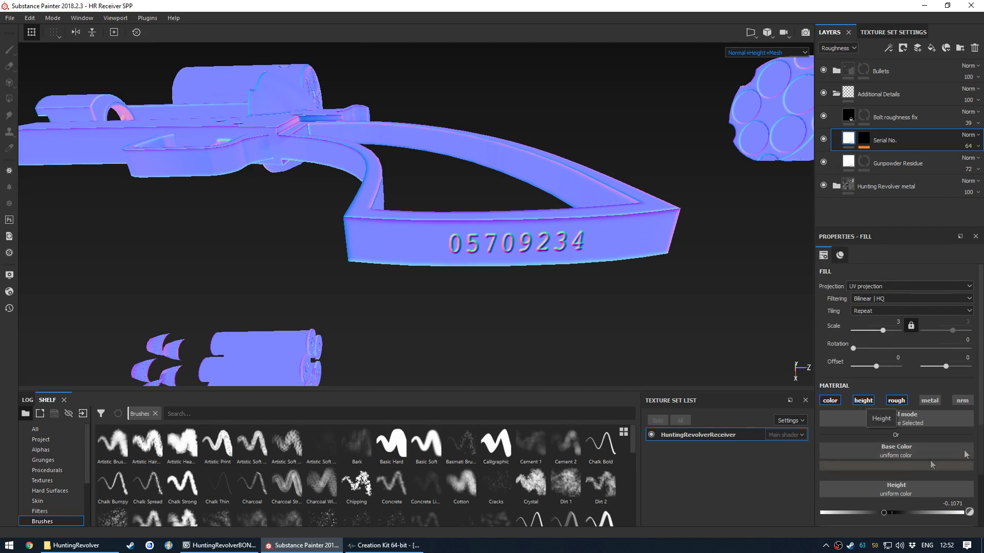
scroll(982, 464, down, 2)
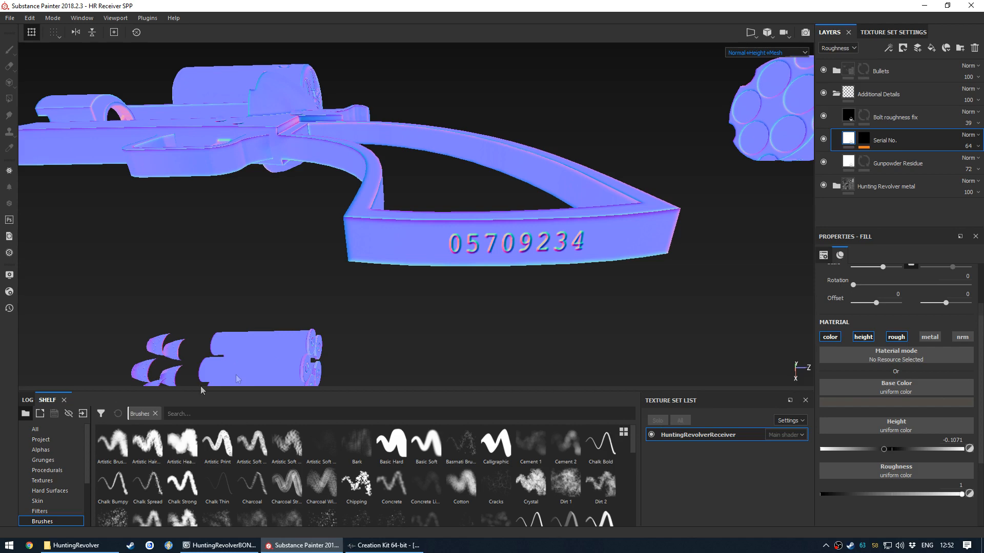
Show the Serial No. layer's mask on the model and preview the reimported normal map among the project resources
click(40, 450)
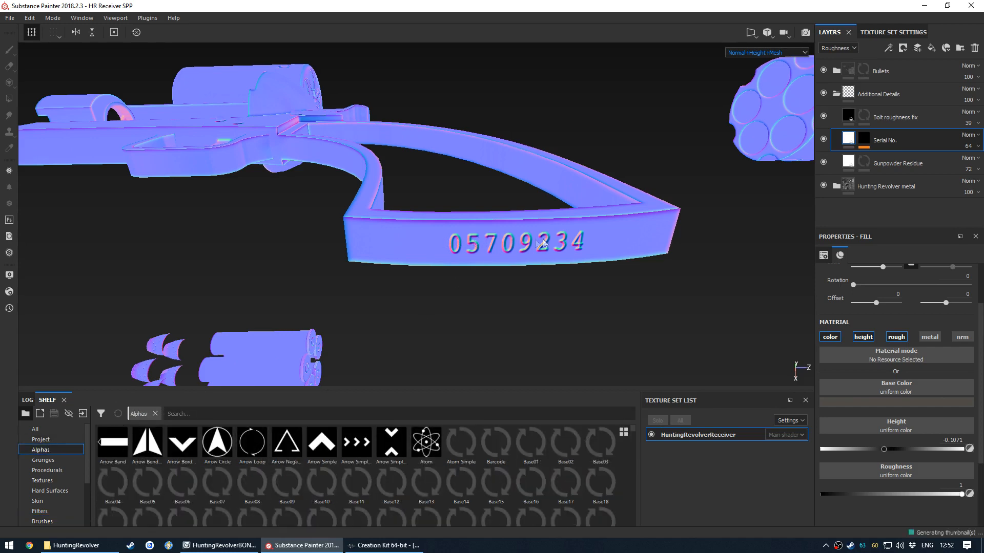
alt+click(863, 140)
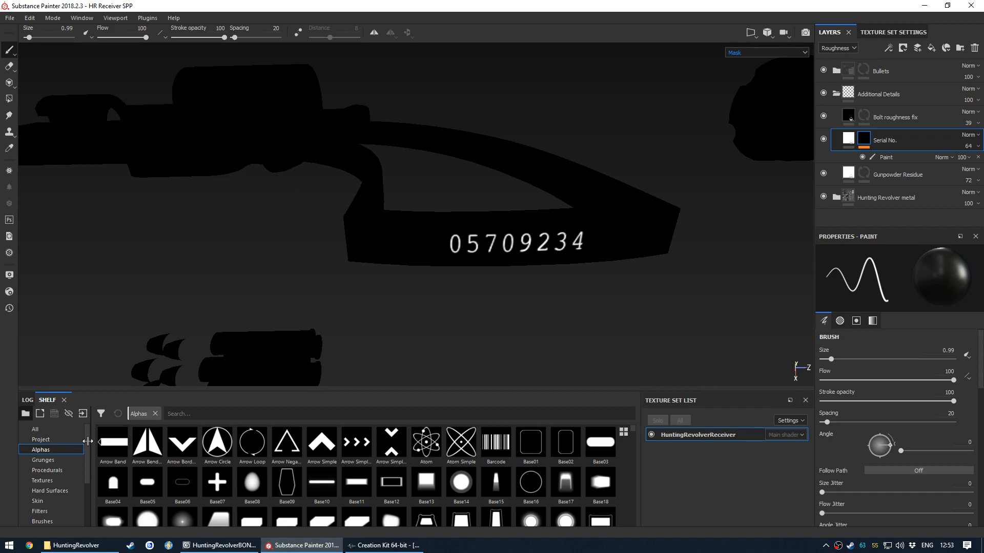
click(76, 439)
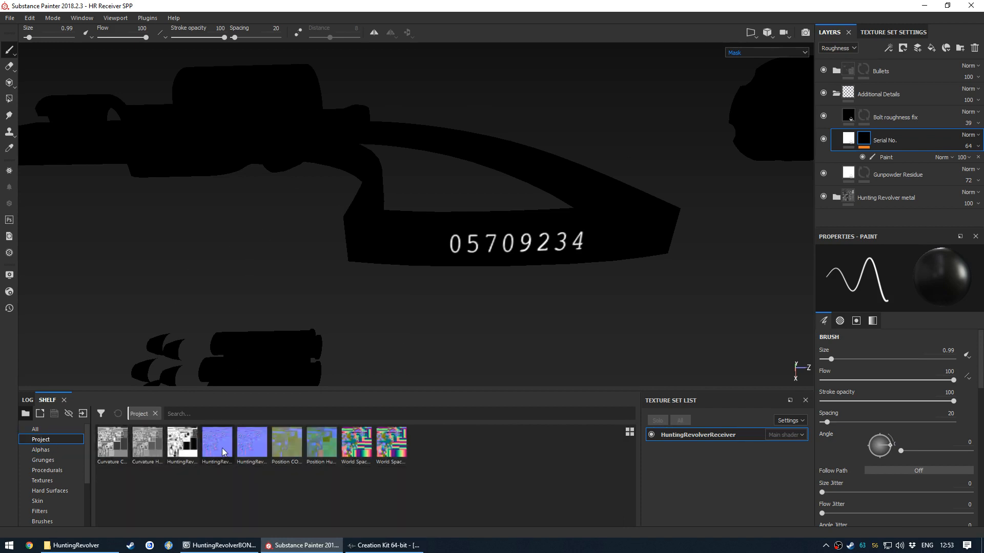
mouse_move(224, 452)
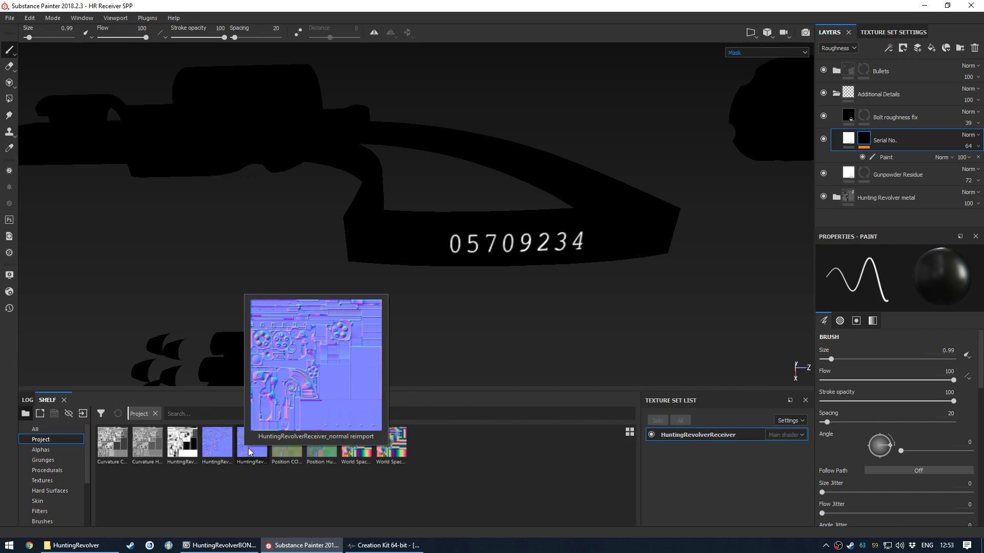
Return to Normal+Height+Mesh view and look over the mesh map baking options, closing them without baking
key(c)
click(782, 50)
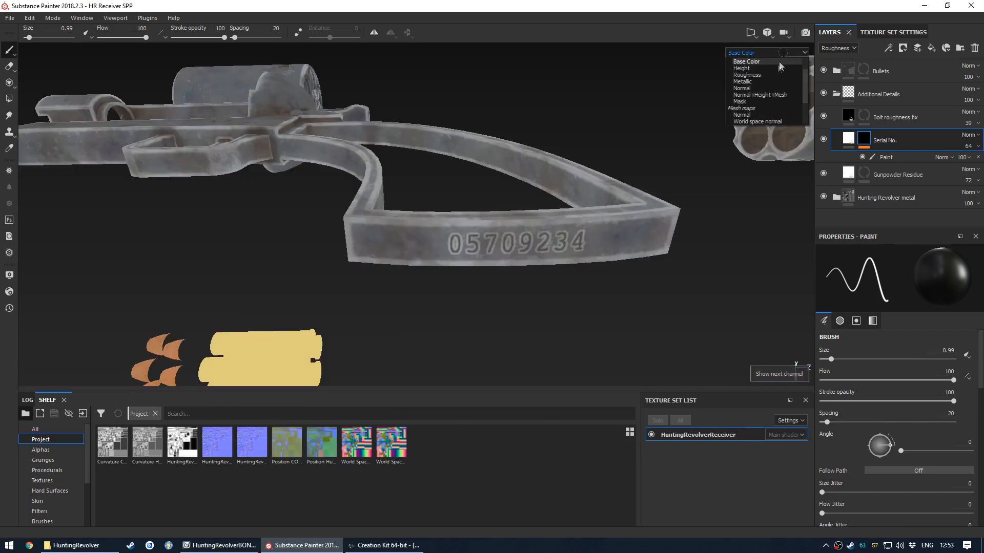
click(750, 92)
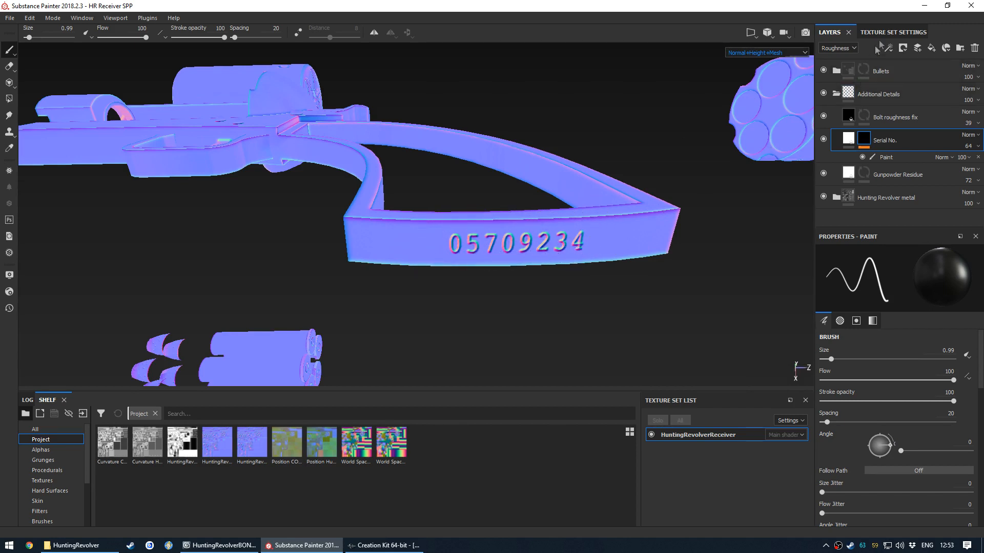
click(893, 32)
click(944, 161)
drag(502, 103, 730, 87)
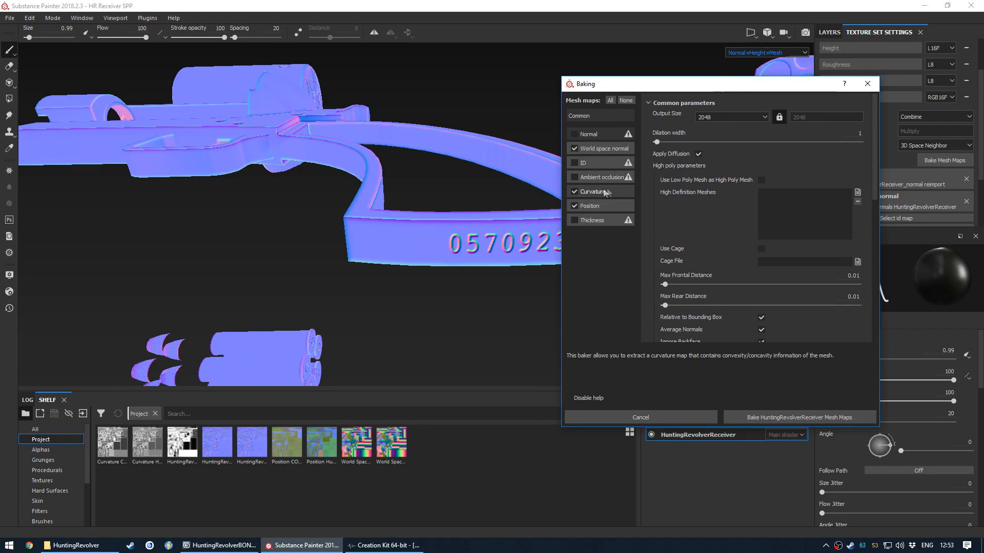
click(640, 417)
Display the Curvature mesh map on the model and go back to the layer stack
click(764, 53)
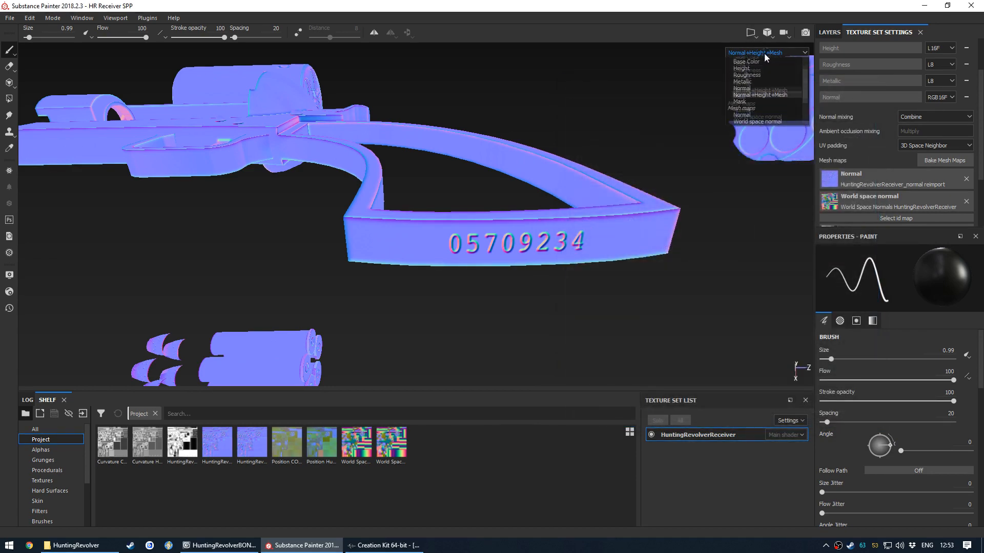
click(746, 108)
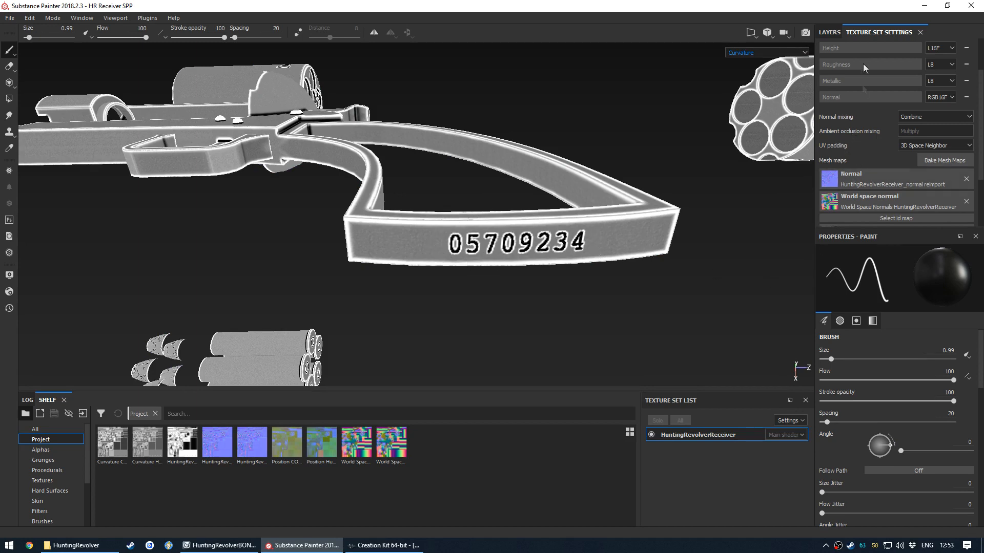
click(828, 33)
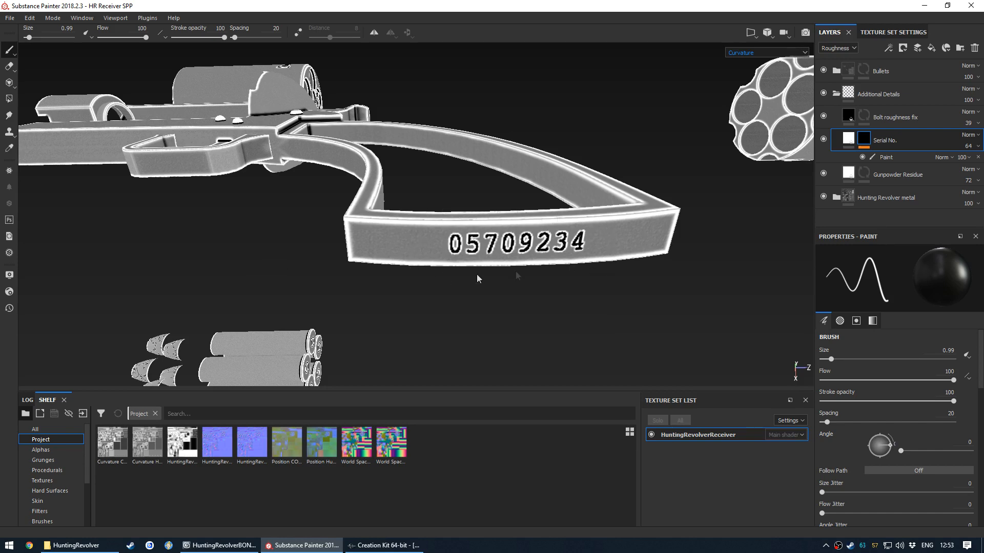
Compare the engraved serial number in Material, Base Color and Roughness views
key(m)
shift+right_drag(578, 275, 526, 289)
key(c)
key(c)
key(c)
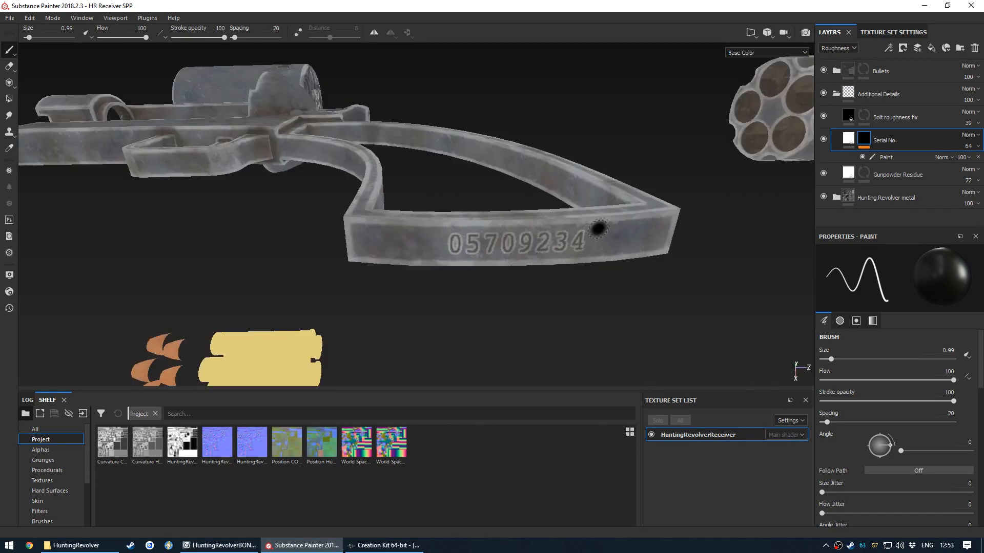
click(770, 51)
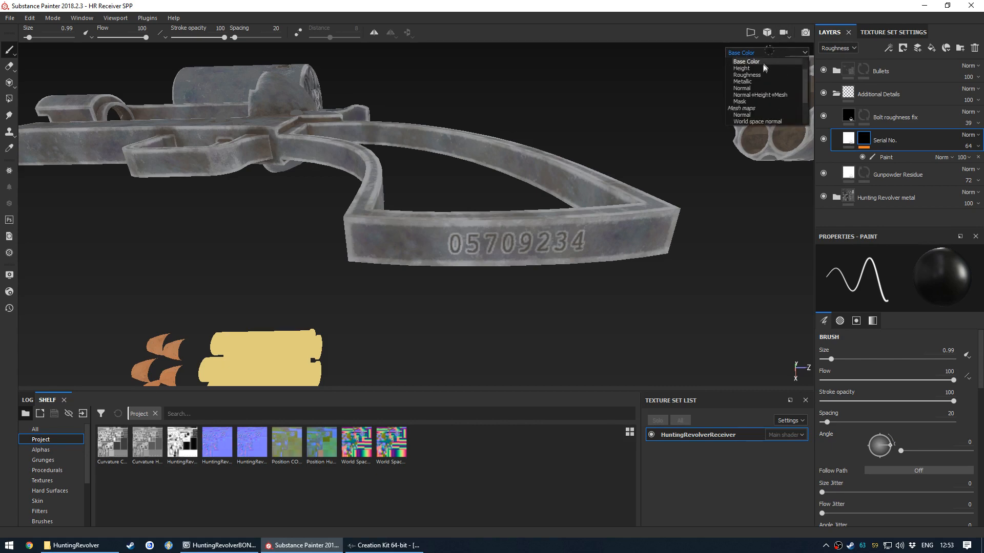
click(764, 75)
Hide the Bolt roughness fix layer and examine the receiver's bolts up close in Material view
alt+drag(443, 239, 459, 178)
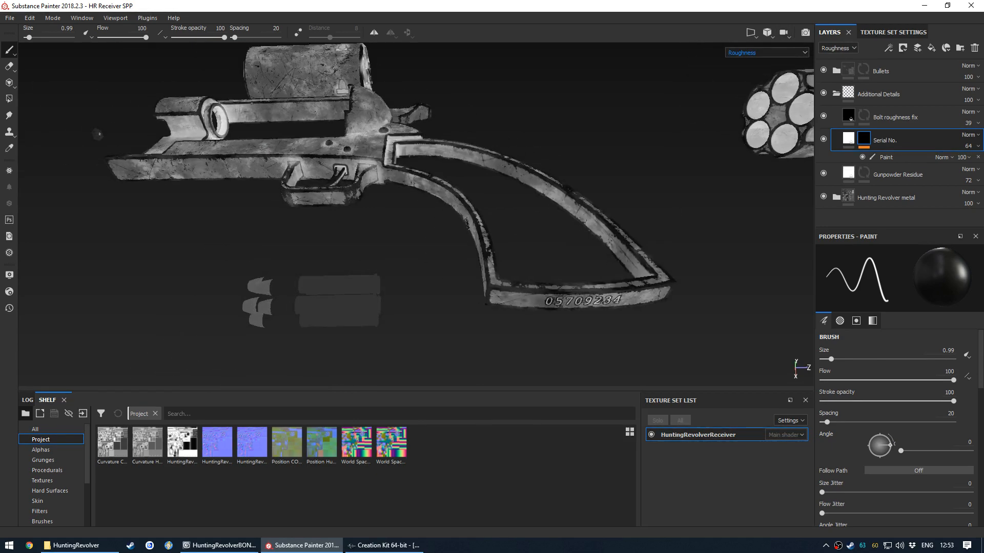
scroll(464, 204, up, 5)
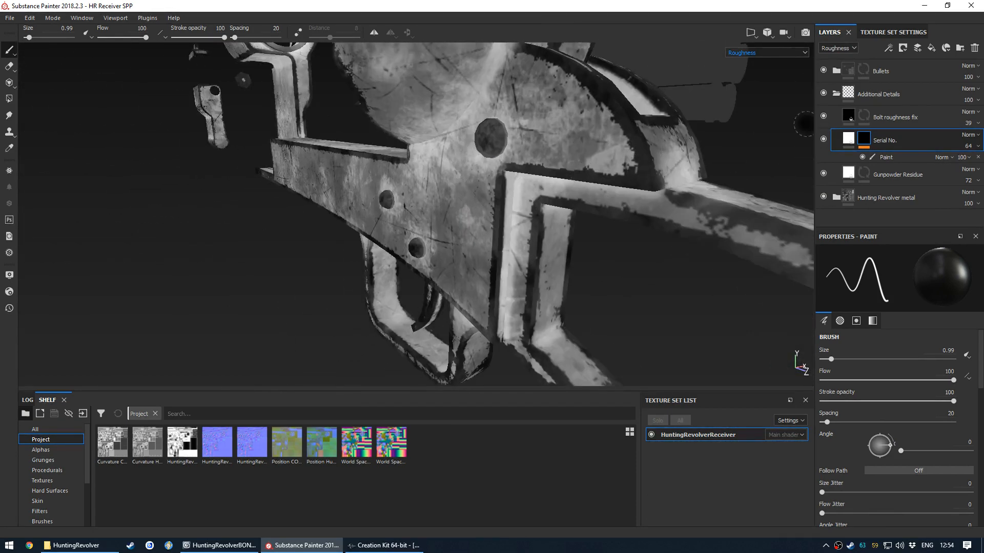
key(m)
click(824, 116)
alt+drag(500, 209, 517, 192)
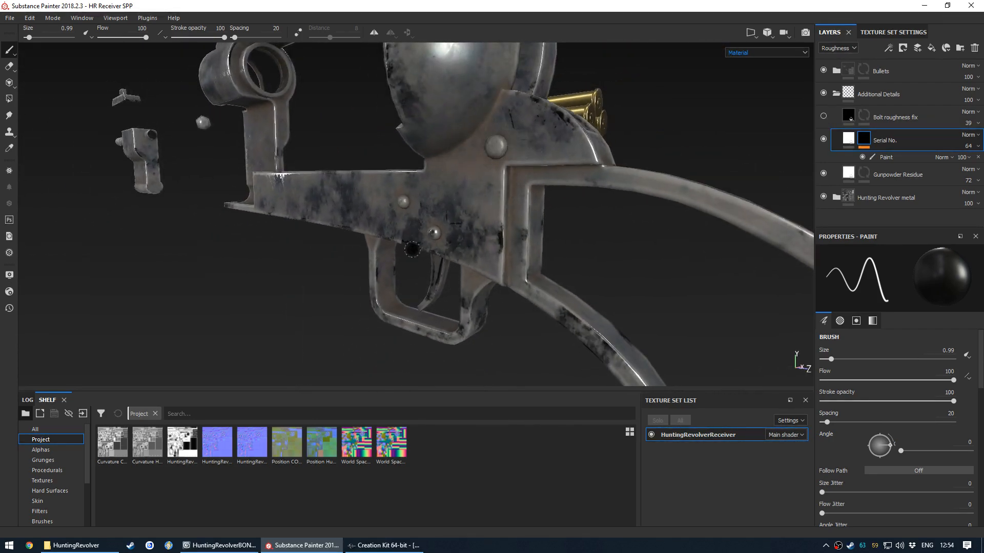
scroll(434, 235, up, 10)
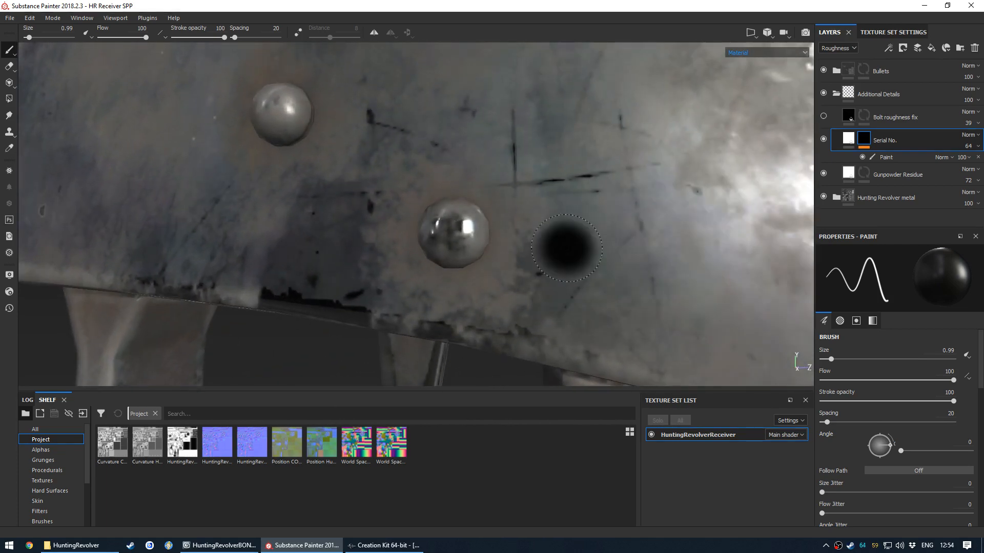
scroll(441, 224, down, 5)
mouse_move(546, 267)
shift+right_down()
mouse_move(589, 269)
mouse_move(530, 271)
shift+right_up()
scroll(530, 270, down, 4)
alt+drag(531, 256, 445, 244)
alt+middle_drag(458, 220, 400, 221)
alt+drag(401, 221, 420, 221)
Expand the Hunting Revolver metal folder and hide its Surface dirt and [PAINTED] Crevice dirt folders
click(836, 198)
scroll(851, 195, down, 2)
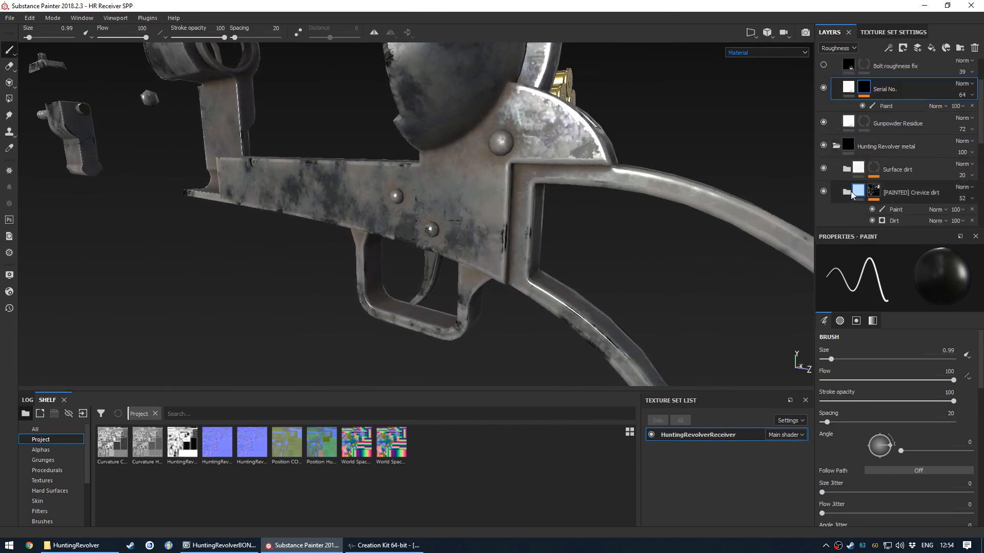
click(823, 168)
click(823, 191)
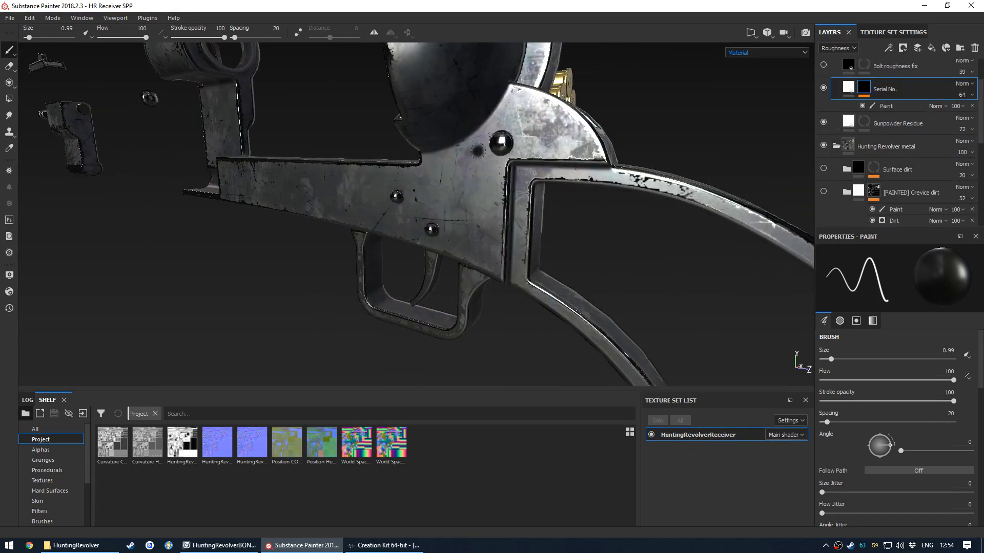
Inspect the receiver's bolts in Roughness view and turn the Bolt roughness fix layer back on
scroll(465, 164, up, 3)
alt+drag(451, 234, 608, 184)
key(c)
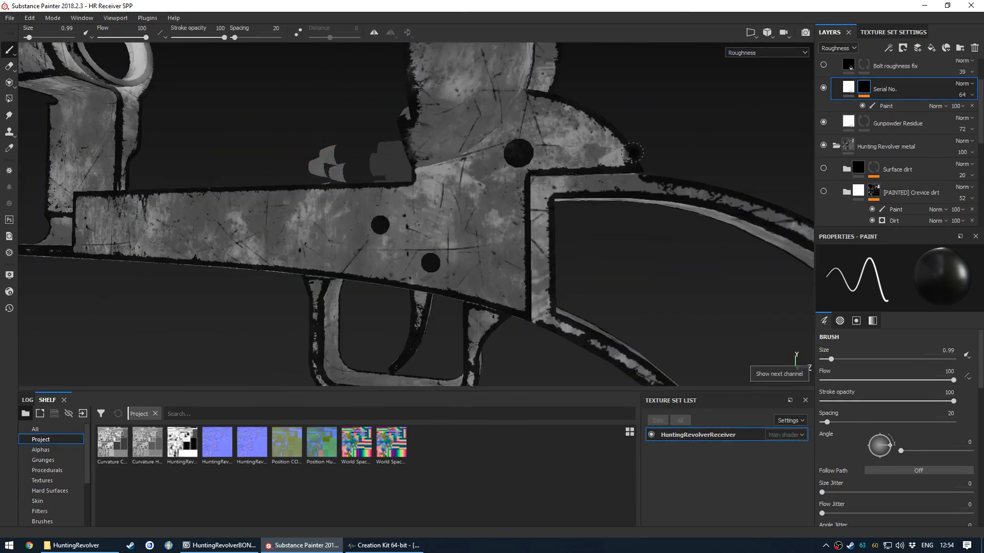
key(f)
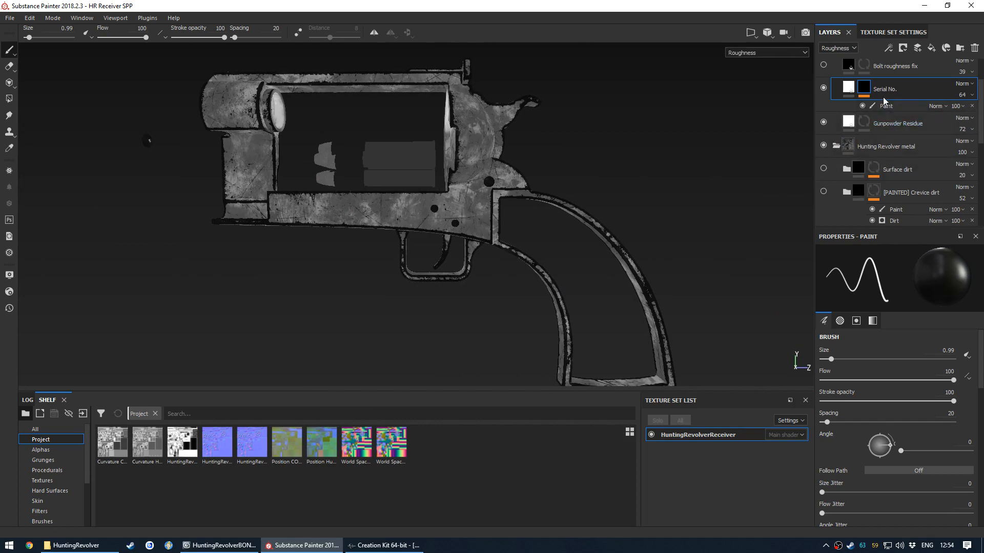
scroll(883, 97, up, 2)
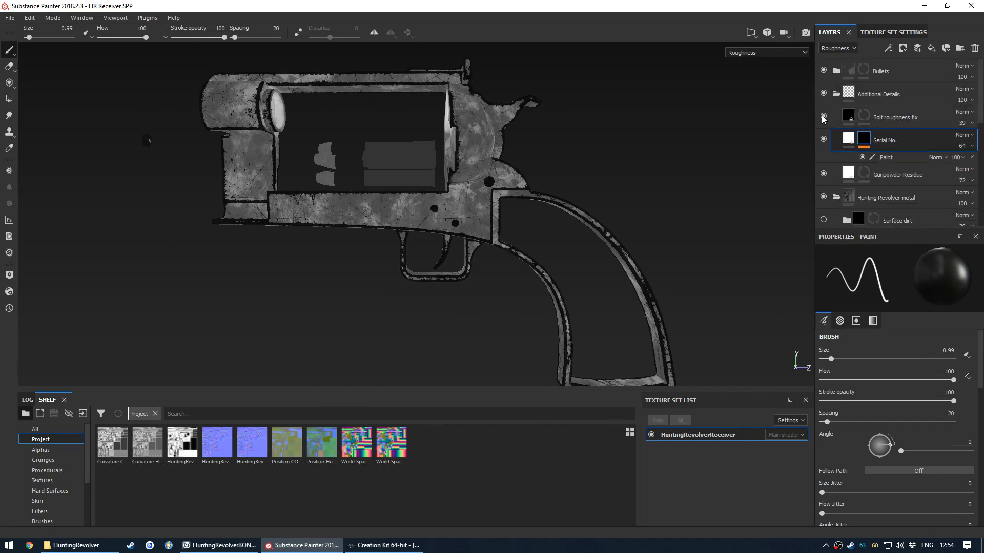
scroll(459, 214, up, 5)
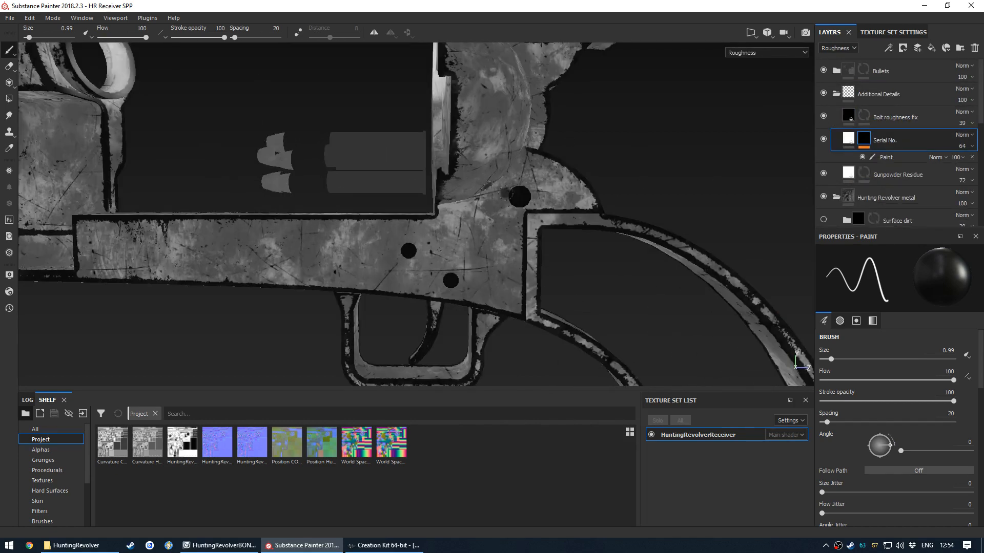
Display the full material in the viewport and make the Surface dirt and [PAINTED] Crevice dirt folders visible
key(m)
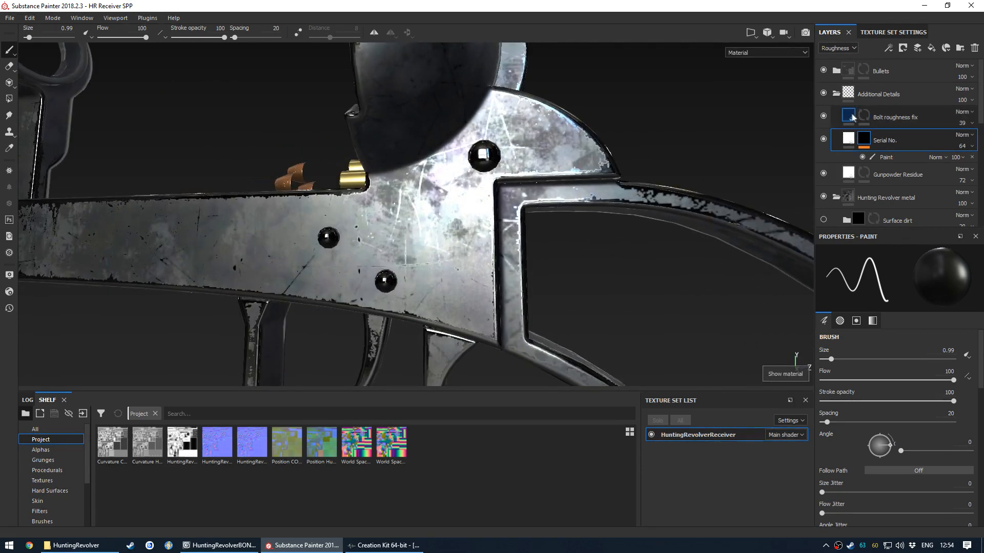
click(853, 117)
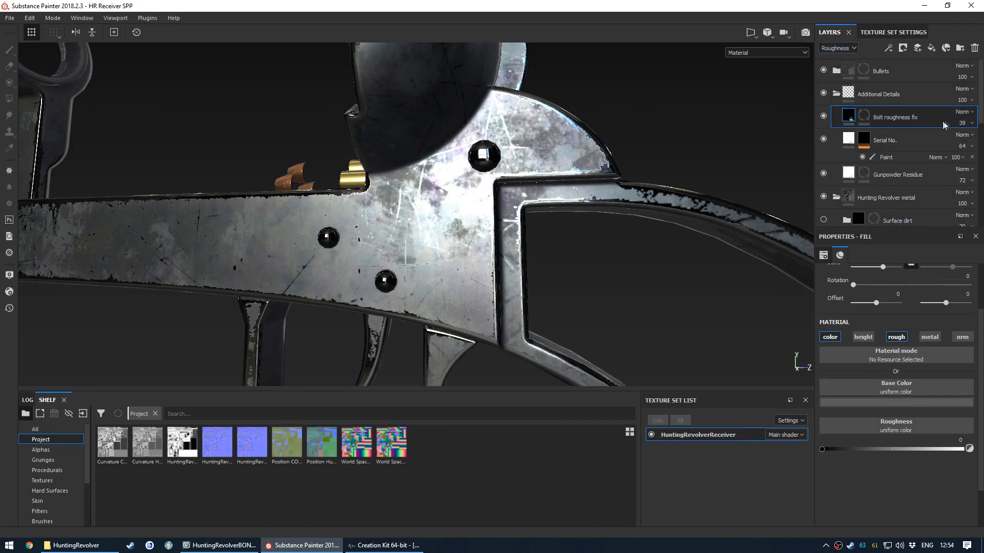
scroll(862, 178, down, 3)
scroll(894, 150, down, 3)
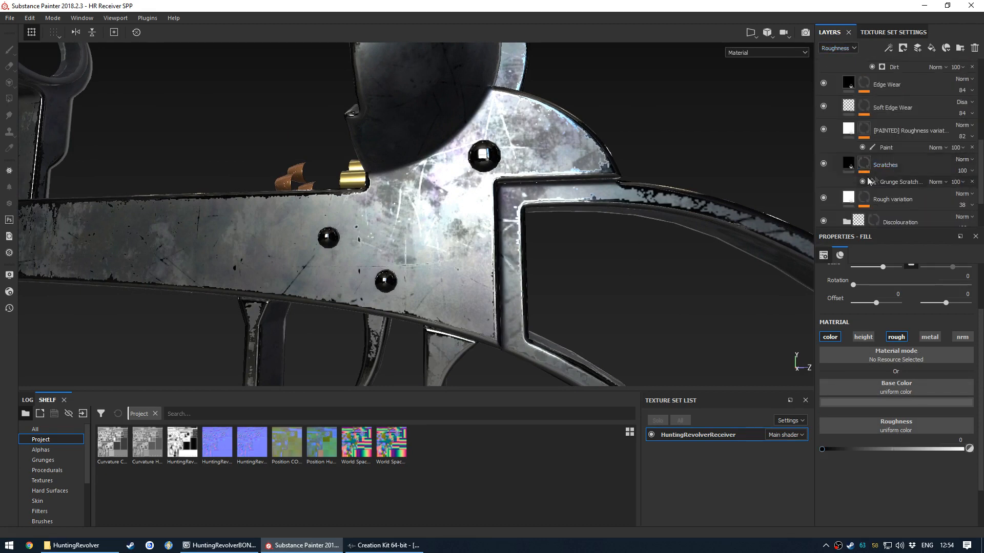
scroll(863, 95, up, 4)
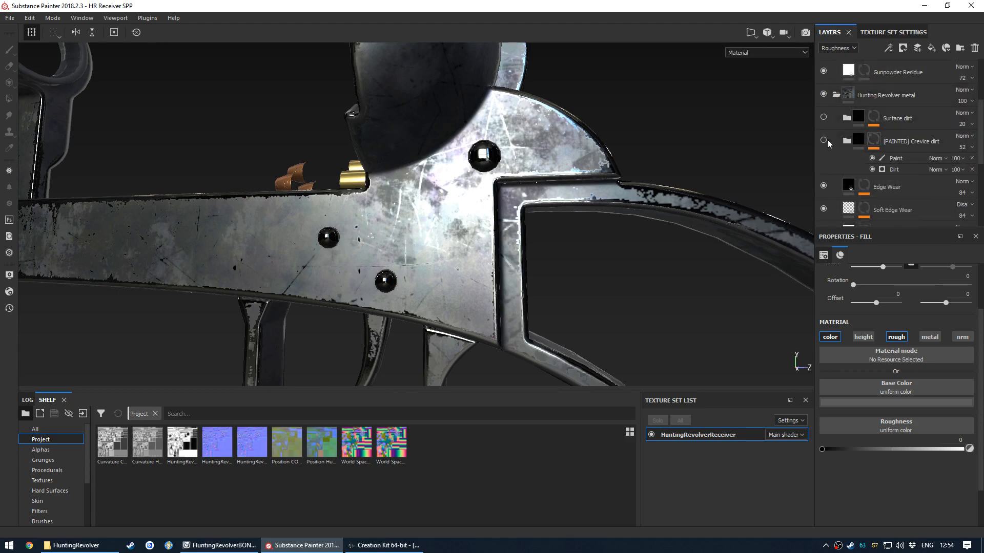
click(825, 140)
click(825, 117)
Set the Bolt roughness fix layer's opacity to 11 in the Roughness channel and check the bolts on the receiver
scroll(913, 127, up, 4)
click(863, 121)
click(849, 117)
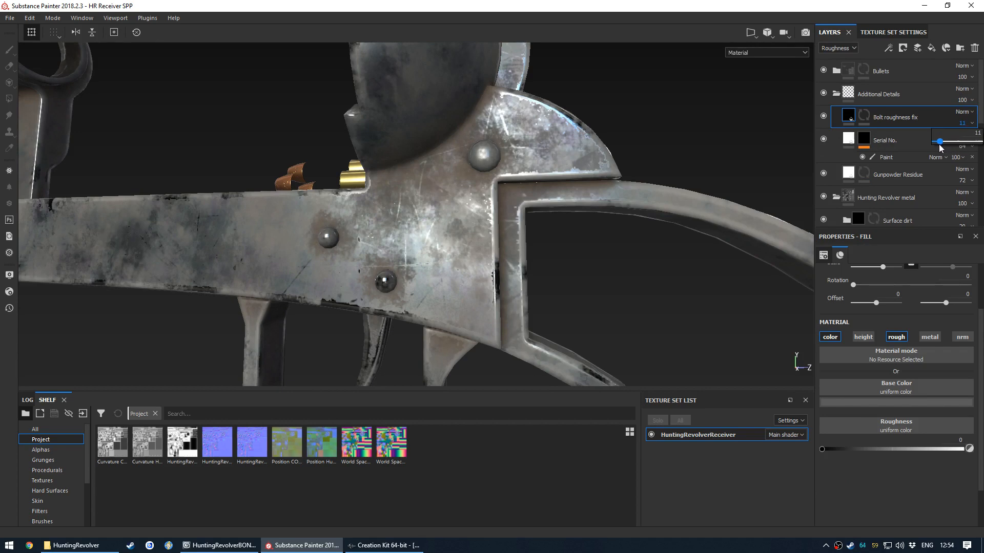
alt+drag(464, 226, 444, 221)
scroll(451, 177, down, 3)
scroll(471, 212, up, 3)
scroll(491, 219, down, 3)
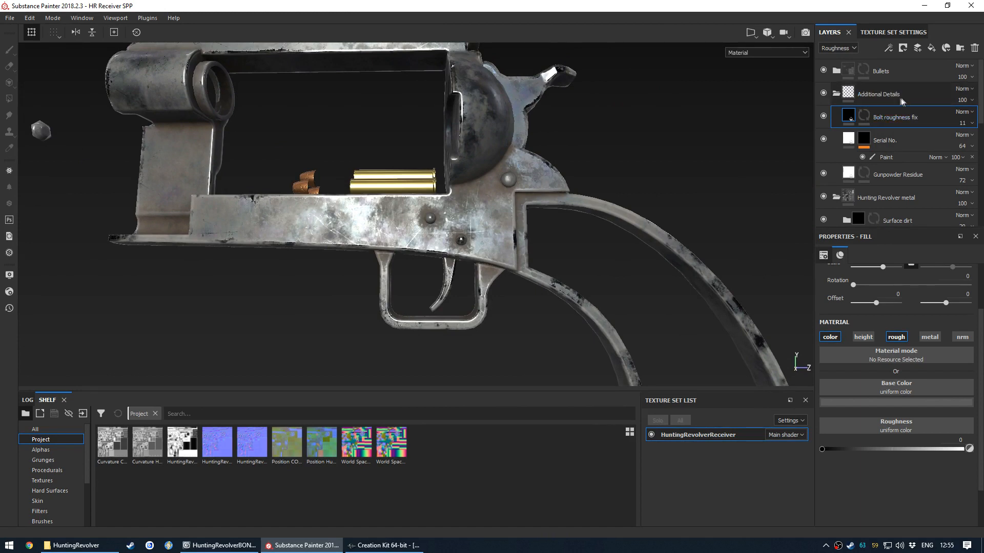
Collapse the Additional Details and Hunting Revolver metal folders and expand the Bullets folder
click(837, 95)
click(837, 116)
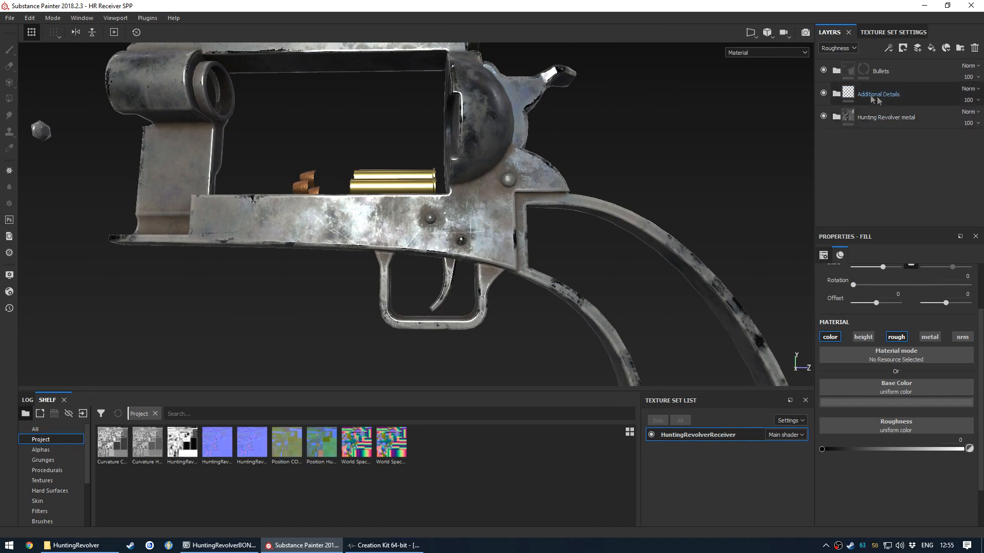
click(896, 75)
alt+drag(472, 177, 420, 153)
click(836, 71)
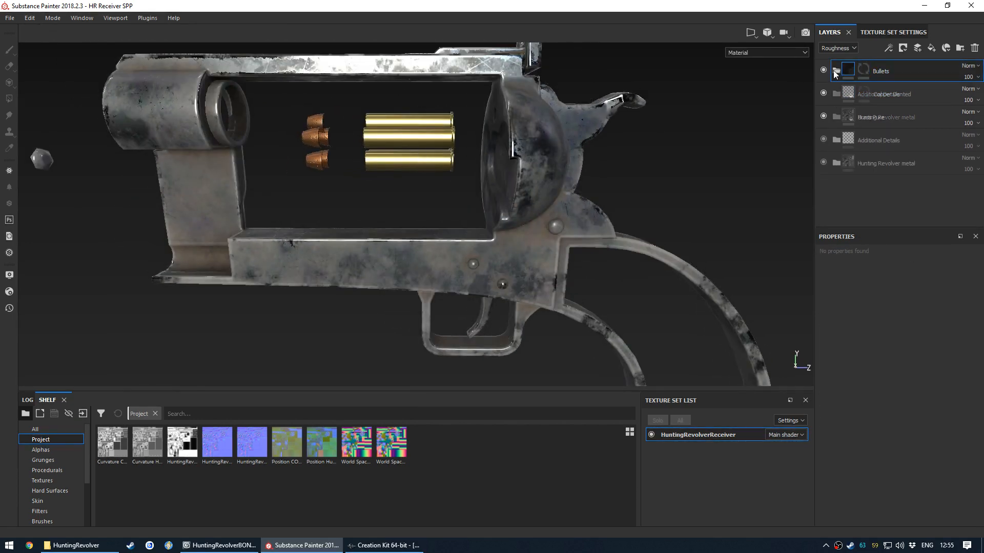
Fill the bullets and casings with white in the Bullets folder's mask using Polygon Fill in mesh mode
click(862, 70)
alt+drag(330, 194, 505, 219)
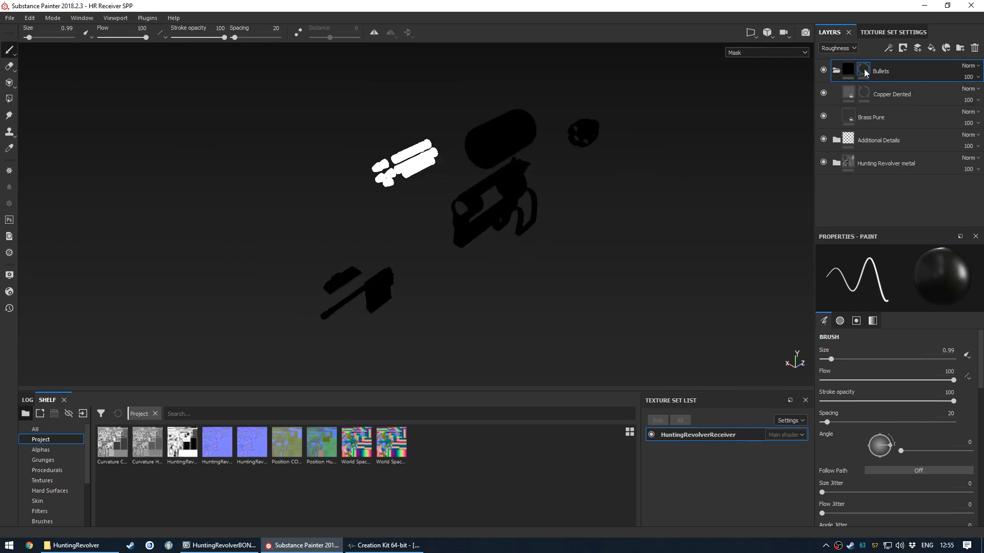
mouse_move(865, 72)
key(4)
click(886, 255)
key(x)
alt+drag(357, 163, 514, 183)
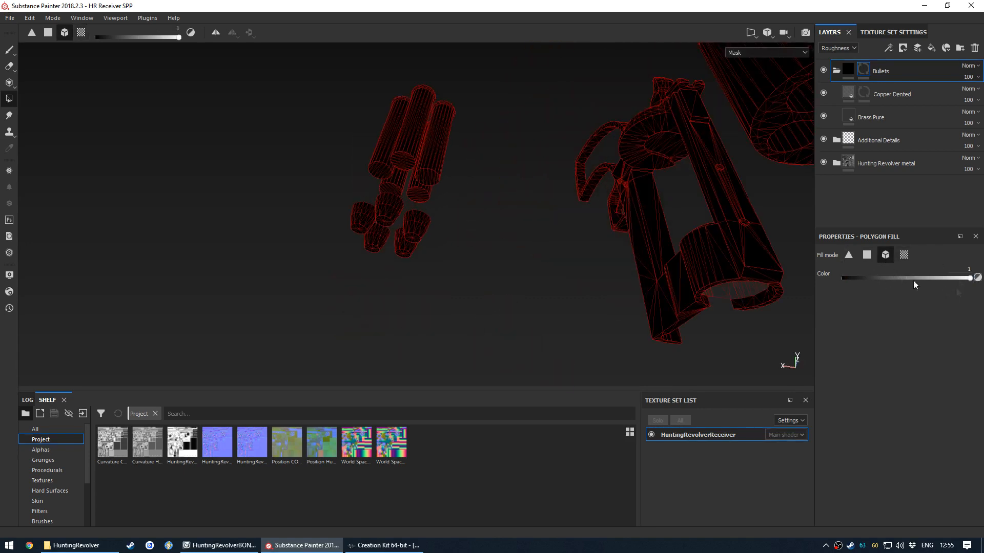
click(382, 198)
alt+drag(497, 265, 415, 222)
scroll(400, 224, down, 5)
Select the Brass Pure layer in the Bullets folder and examine the brass material on the casings up close
click(835, 71)
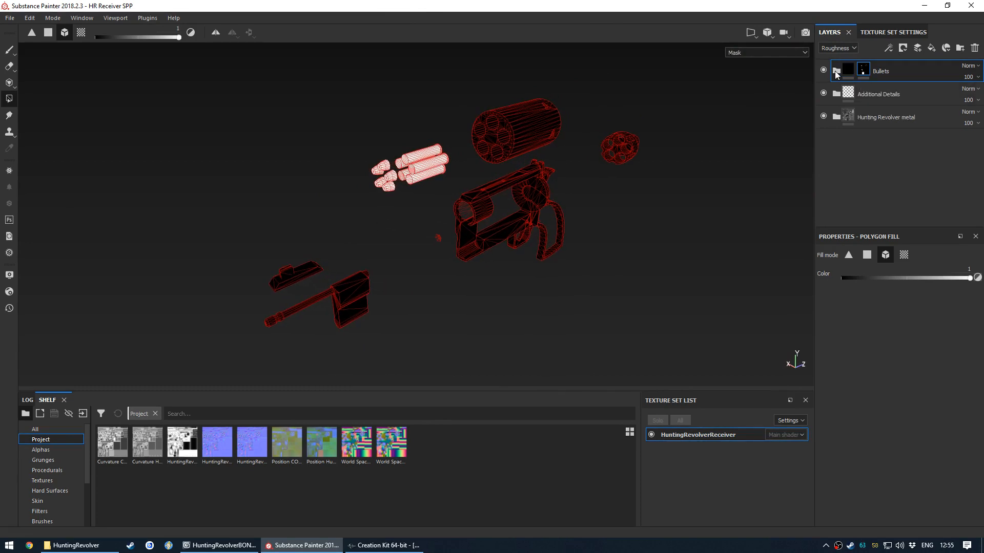
click(835, 71)
click(841, 47)
click(845, 61)
click(889, 115)
scroll(405, 169, up, 6)
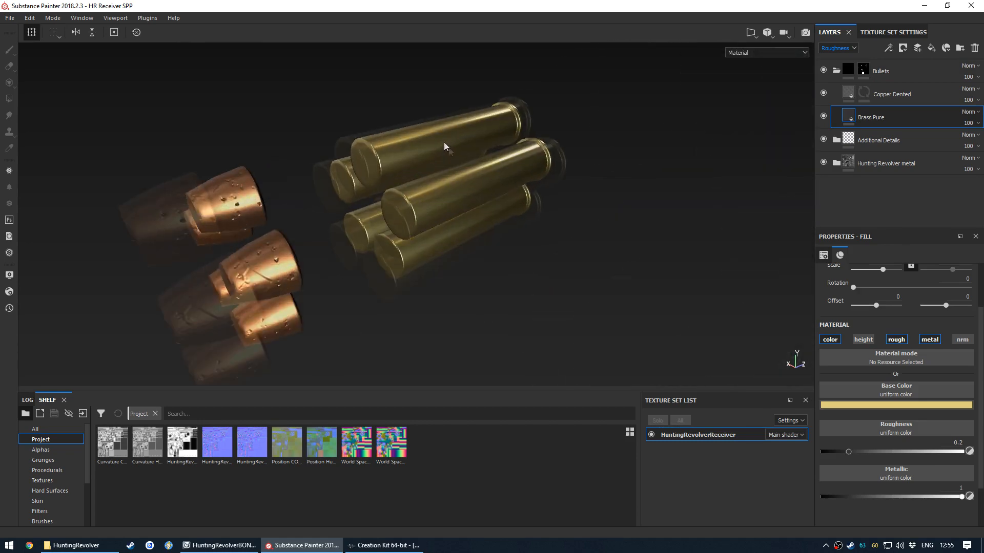
alt+drag(444, 147, 221, 202)
alt+drag(444, 173, 464, 206)
scroll(446, 198, up, 2)
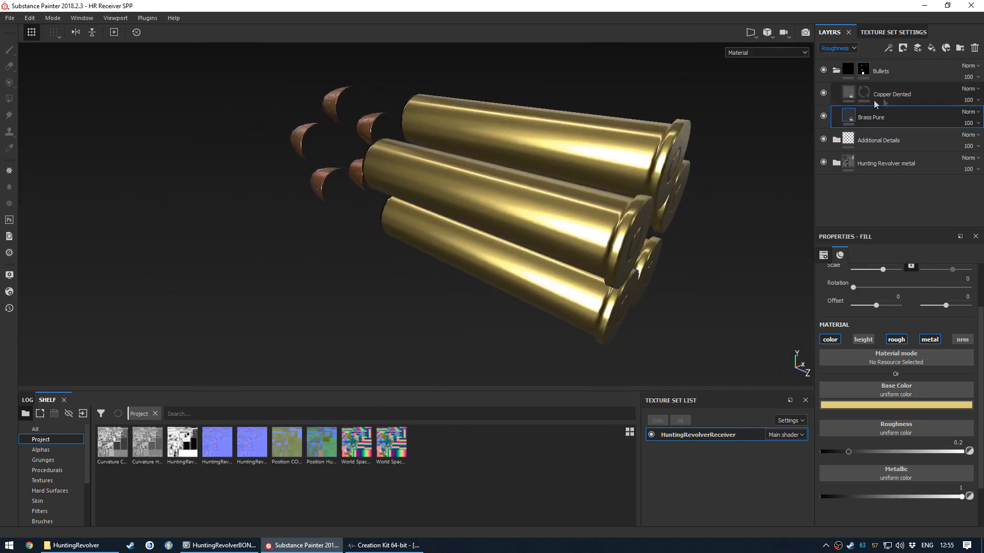
Select the Copper Dented layer's mask and display the bullets with their full material
click(876, 97)
click(864, 93)
alt+drag(302, 143, 440, 181)
scroll(440, 181, down, 3)
key(m)
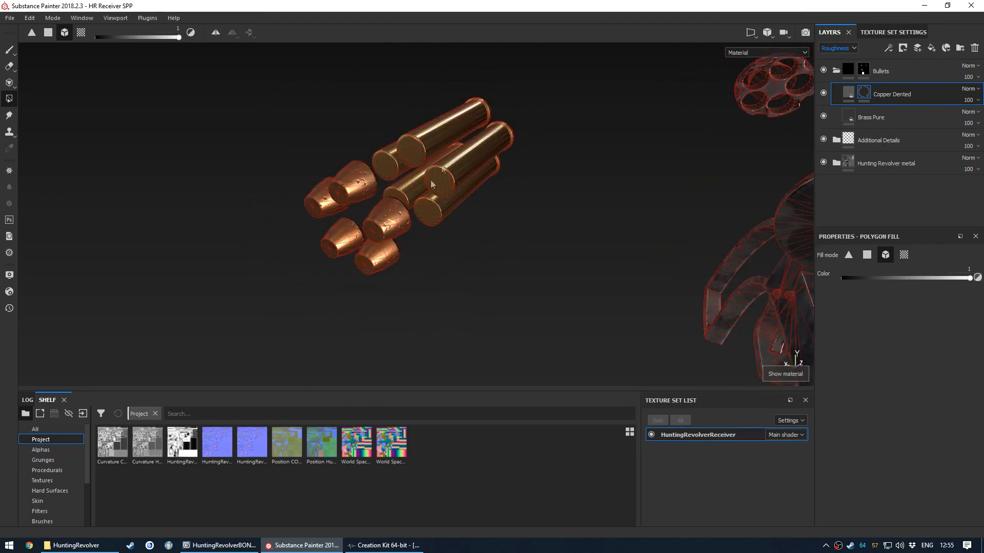
Activate the Paint brush to remove the wireframe and examine the textured revolver parts from several angles
alt+drag(430, 180, 387, 168)
scroll(388, 168, down, 4)
alt+drag(507, 208, 534, 183)
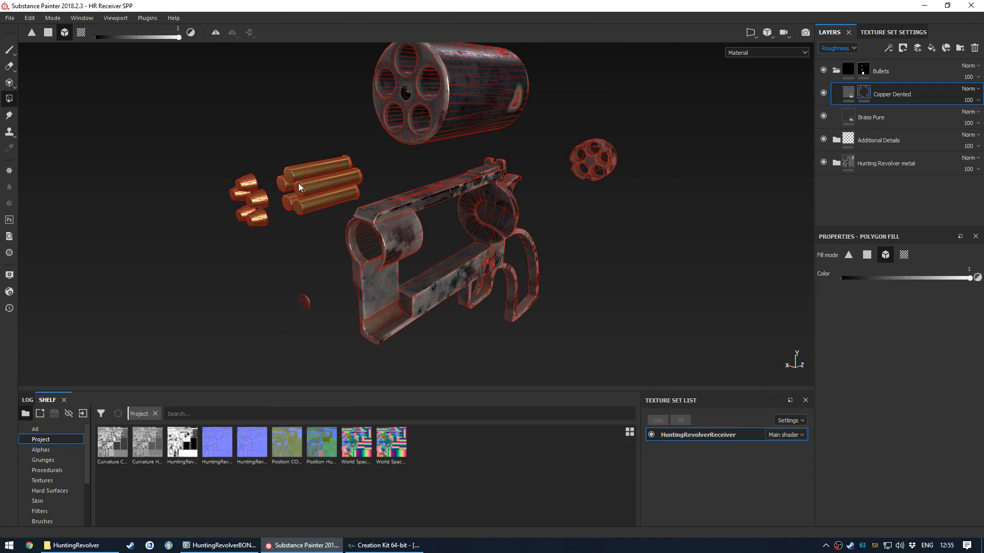
alt+drag(321, 201, 452, 205)
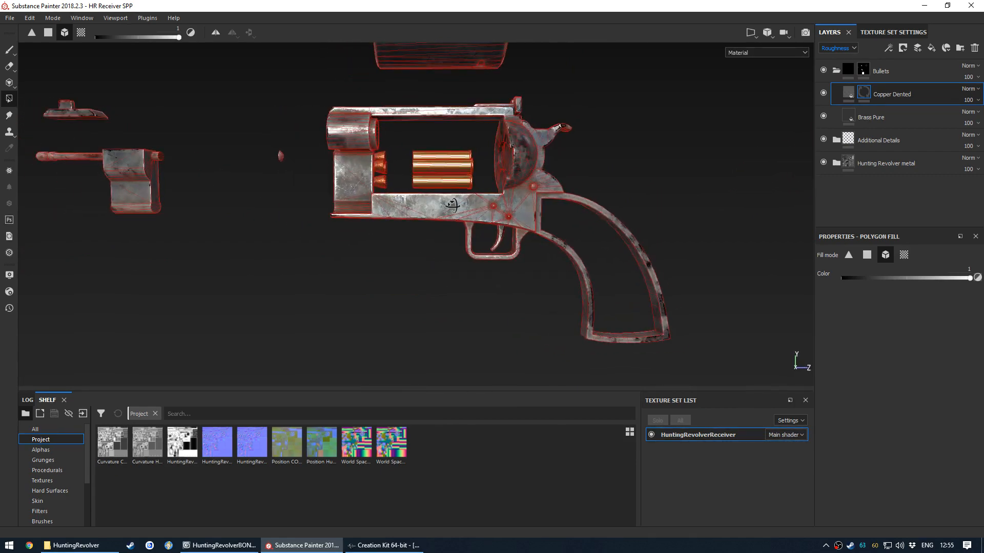
key(1)
alt+middle_drag(453, 198, 440, 193)
scroll(446, 205, up, 4)
alt+drag(451, 226, 470, 205)
scroll(441, 168, down, 4)
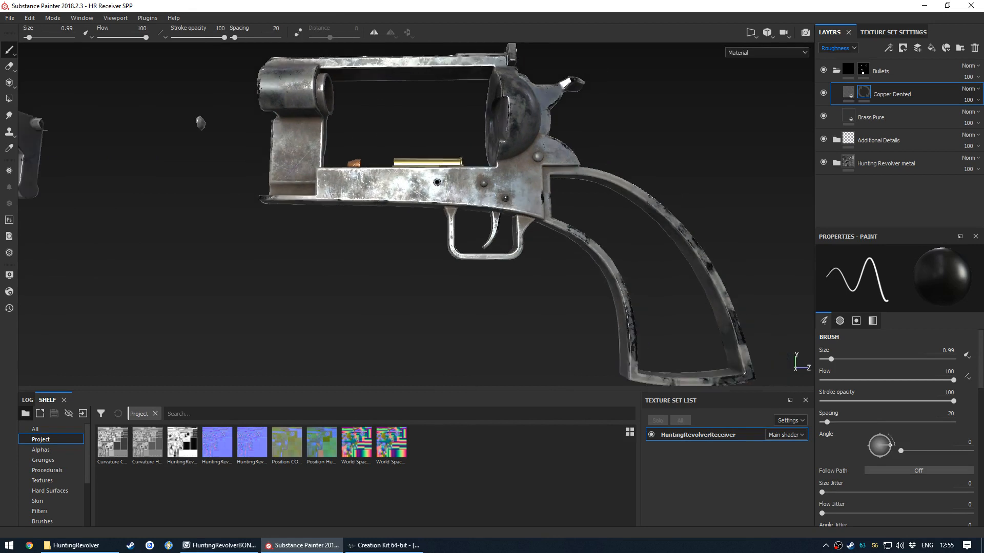
alt+middle_drag(411, 182, 424, 202)
alt+drag(424, 202, 412, 196)
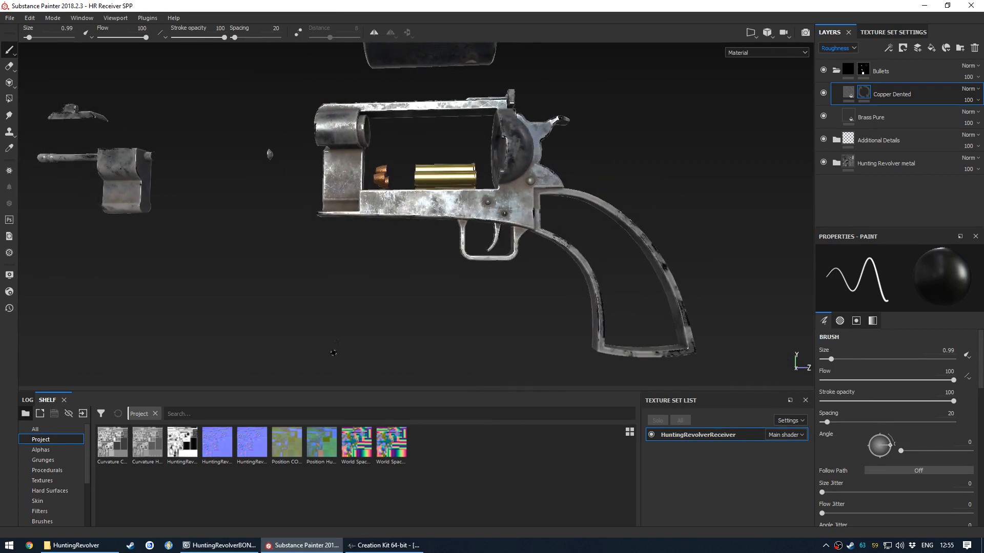
Switch to 3ds Max and select the upper hierarchy of weapon nodes in the Schematic View
click(221, 545)
middle_drag(415, 367, 405, 391)
click(154, 366)
drag(87, 246, 89, 311)
middle_drag(403, 393, 402, 379)
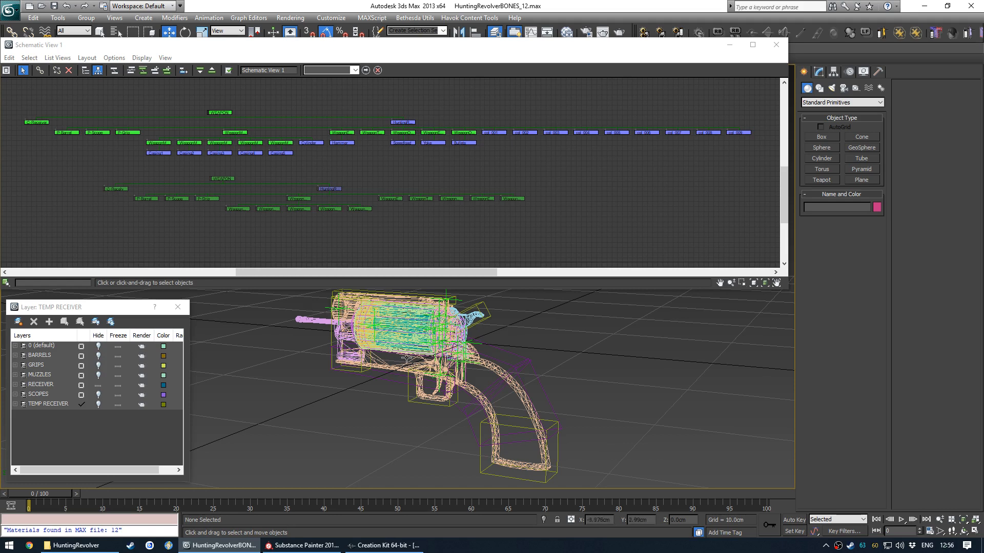
drag(45, 103, 745, 166)
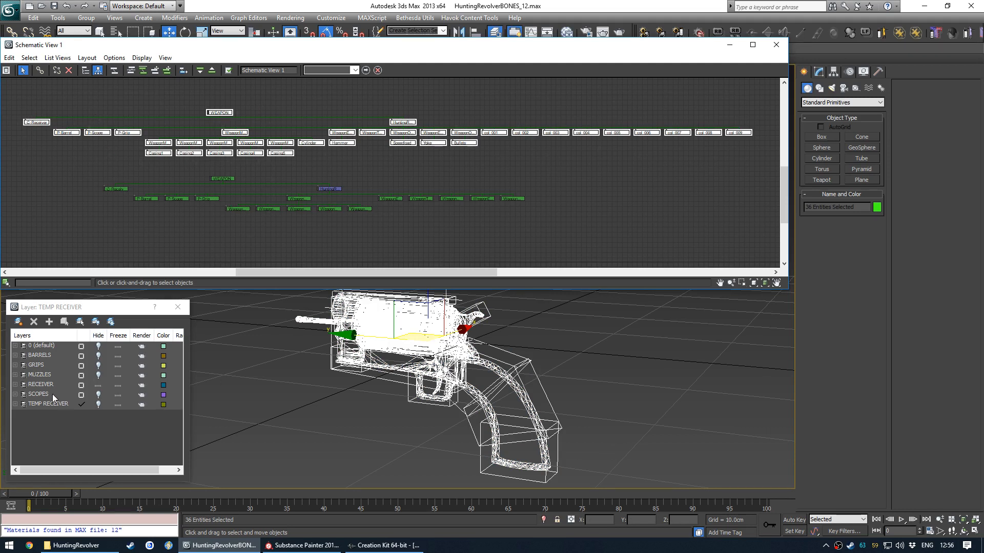
Unhide the RECEIVER layer, hide the TEMP RECEIVER layer and inspect the receiver mesh from several sides
click(98, 386)
click(98, 405)
alt+middle_drag(431, 385, 407, 383)
click(407, 452)
alt+middle_drag(407, 453, 454, 344)
alt+middle_drag(450, 377, 587, 420)
alt+middle_drag(493, 415, 445, 396)
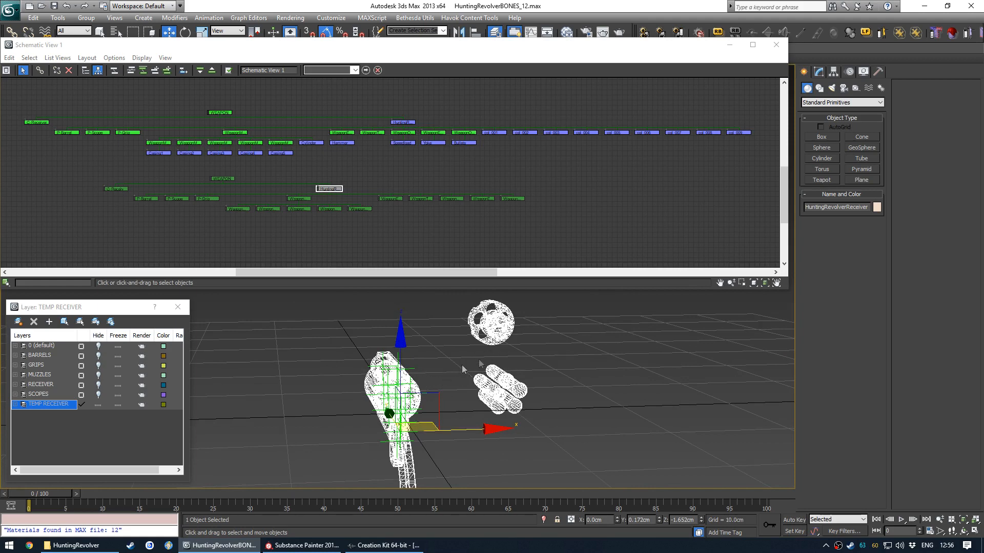
click(454, 348)
mouse_move(412, 365)
middle_down()
mouse_move(429, 395)
mouse_move(407, 378)
mouse_move(374, 419)
middle_up()
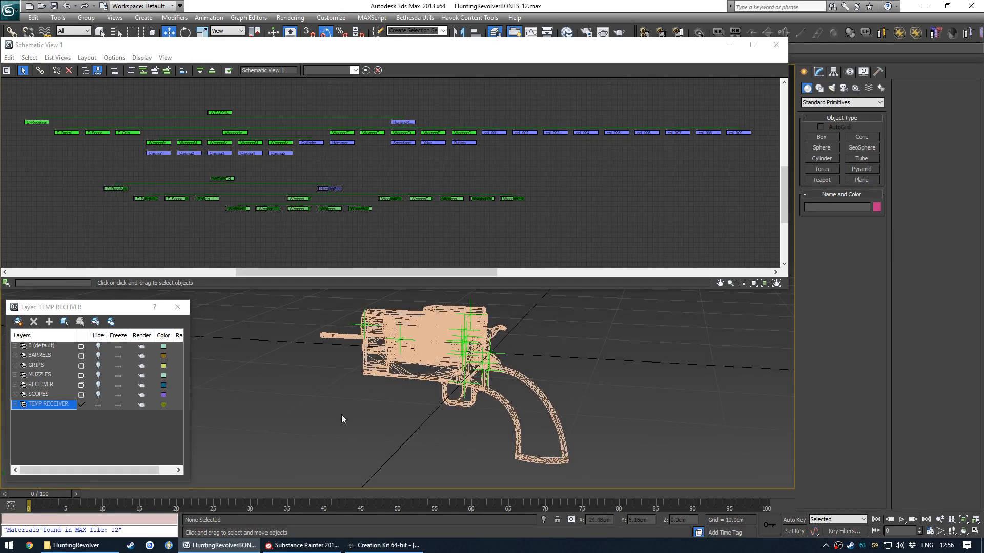
Switch back to Substance Painter and open the texture export with targa as the file format
click(323, 546)
alt+drag(431, 216, 410, 260)
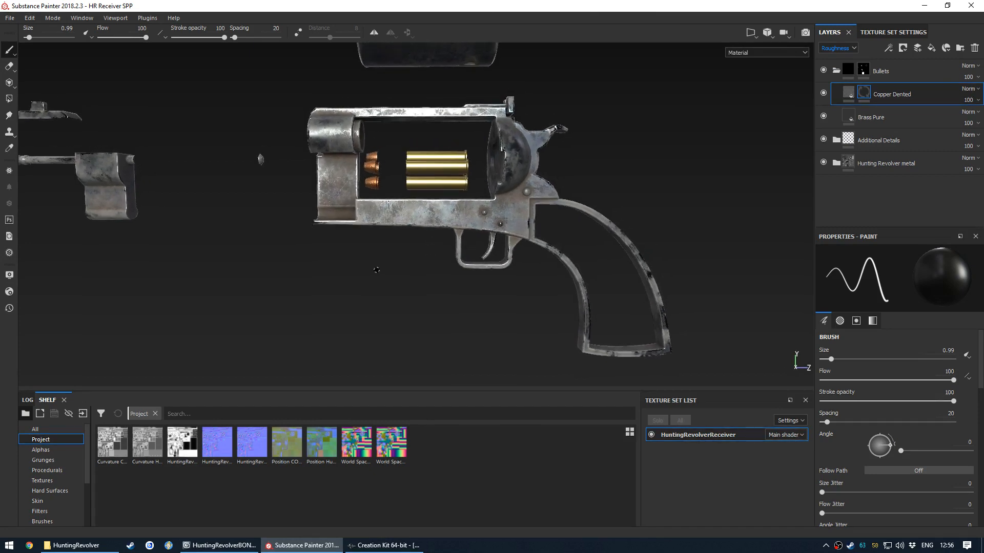
key(ctrl+shift+e)
drag(456, 82, 416, 85)
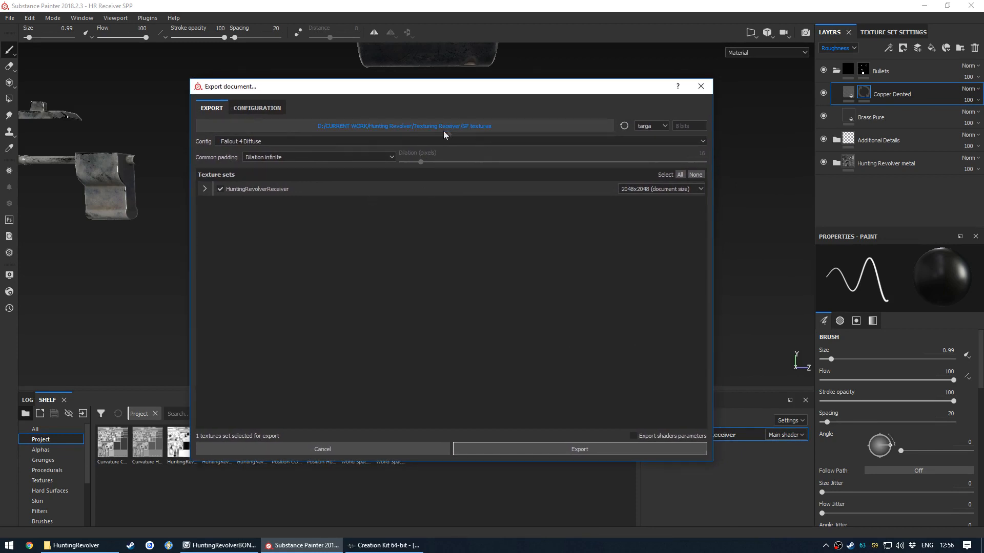
click(653, 125)
click(654, 125)
Set the export folder to SP textures inside Texturing Receiver and choose the Fallout 4 Diffuse config
click(413, 126)
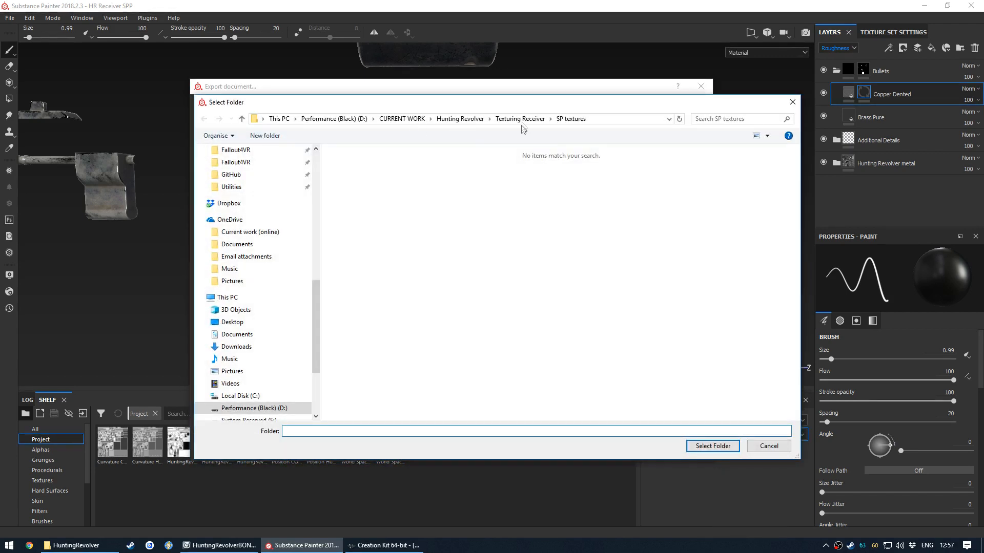
click(523, 120)
click(359, 168)
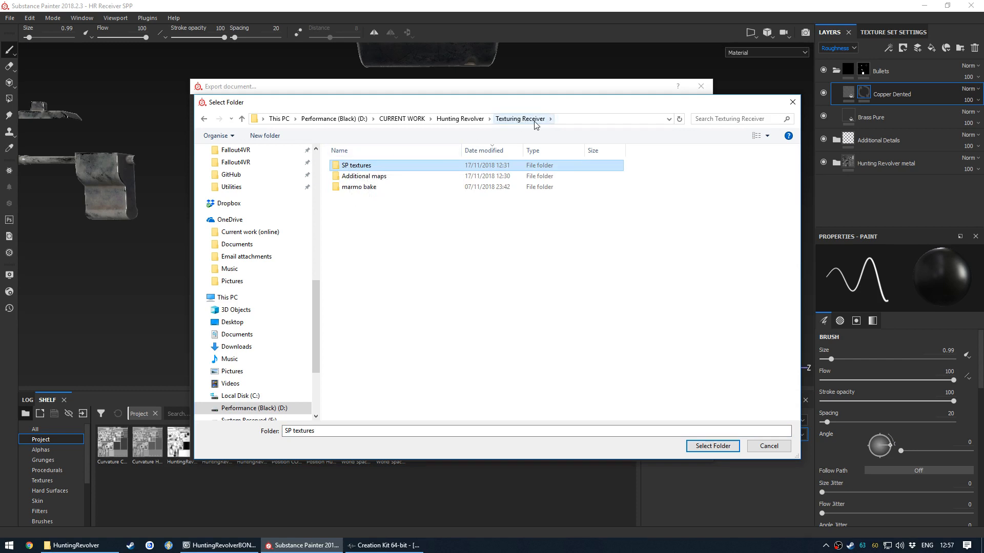
click(697, 450)
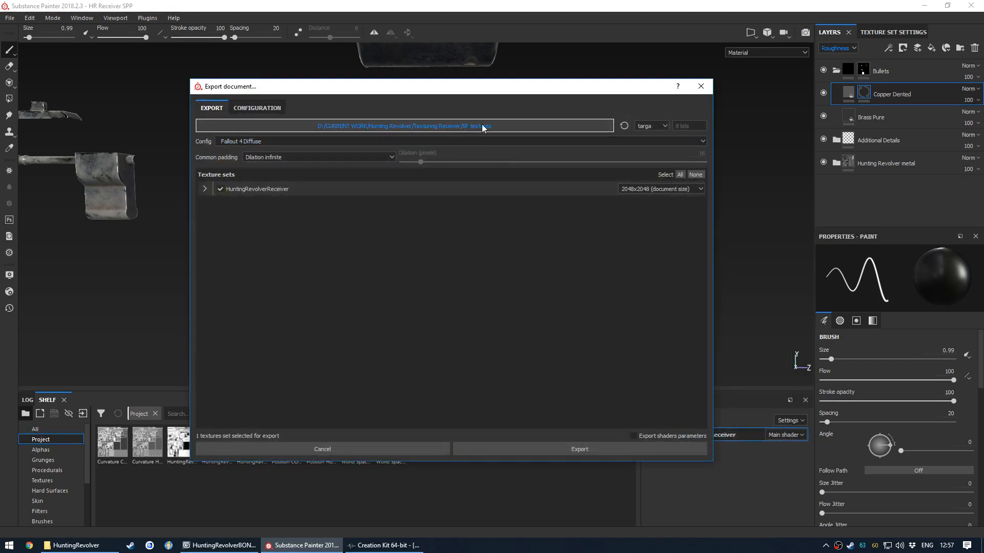
click(285, 140)
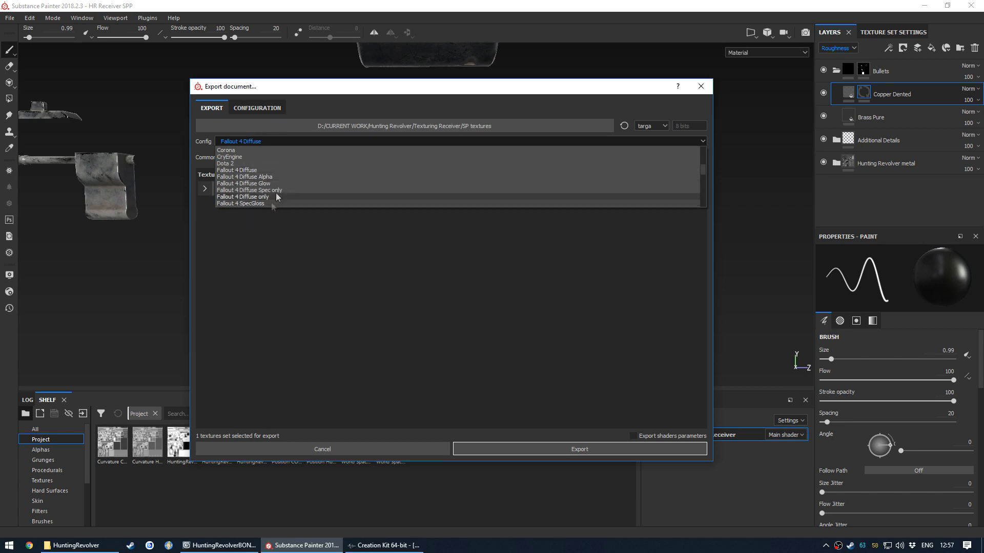
click(274, 170)
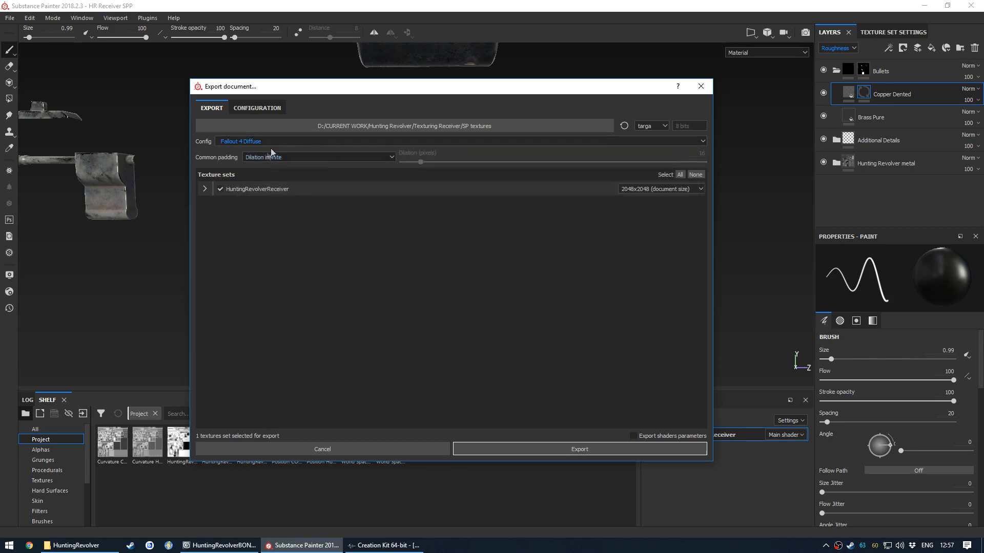
Review the output map names and channel assignments of the Fallout 4 Diffuse preset in the export configuration
click(261, 109)
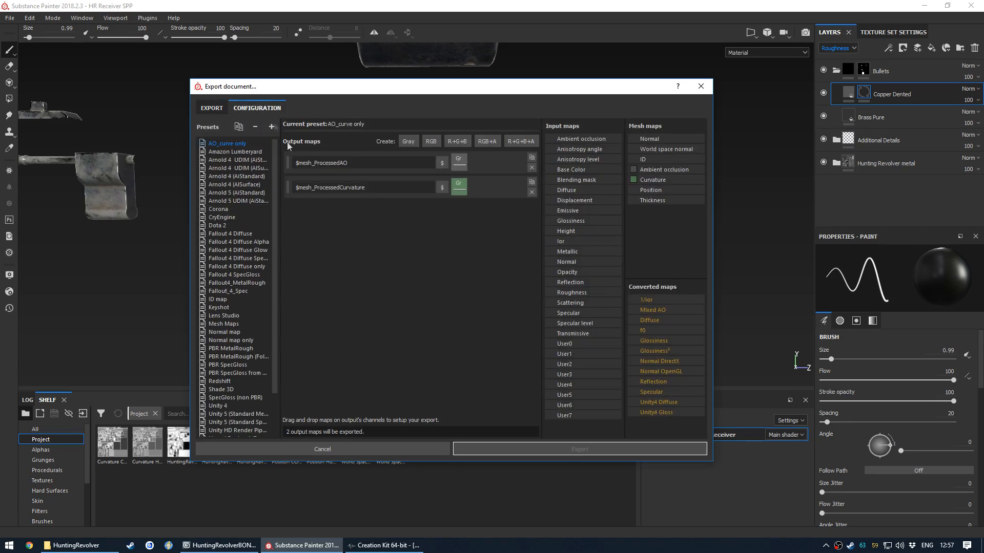
scroll(229, 215, down, 2)
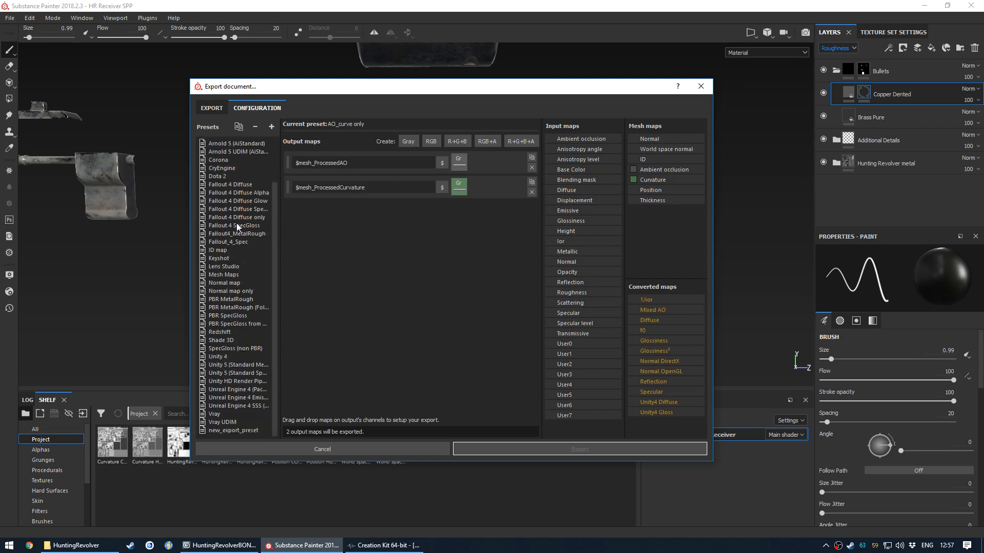
click(244, 185)
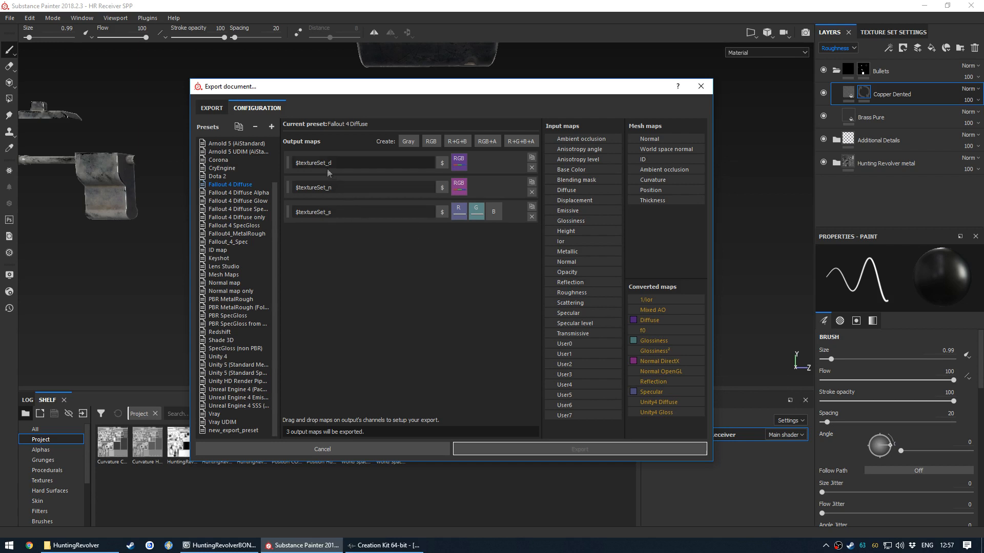
drag(295, 163, 315, 165)
drag(408, 86, 270, 45)
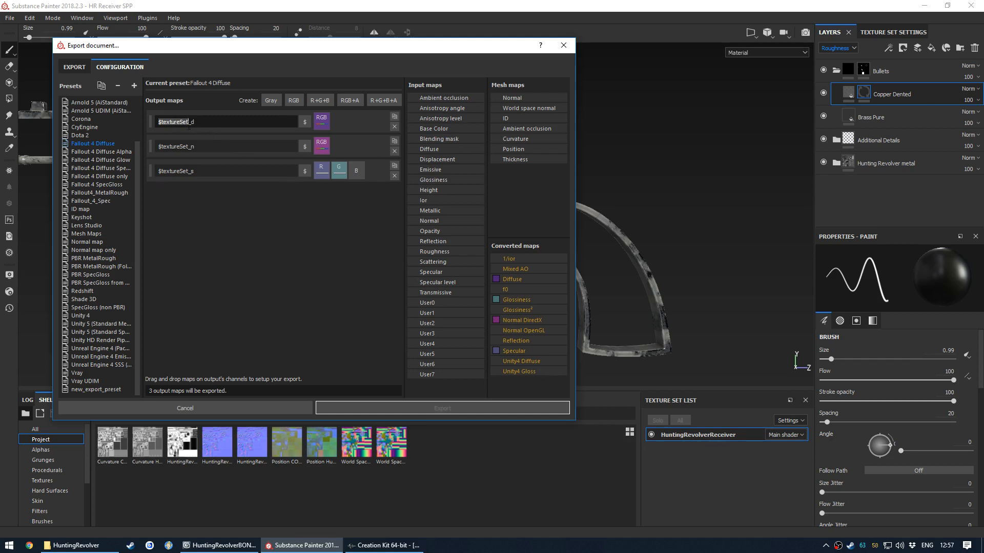
click(191, 122)
drag(183, 122, 158, 122)
drag(289, 49, 315, 60)
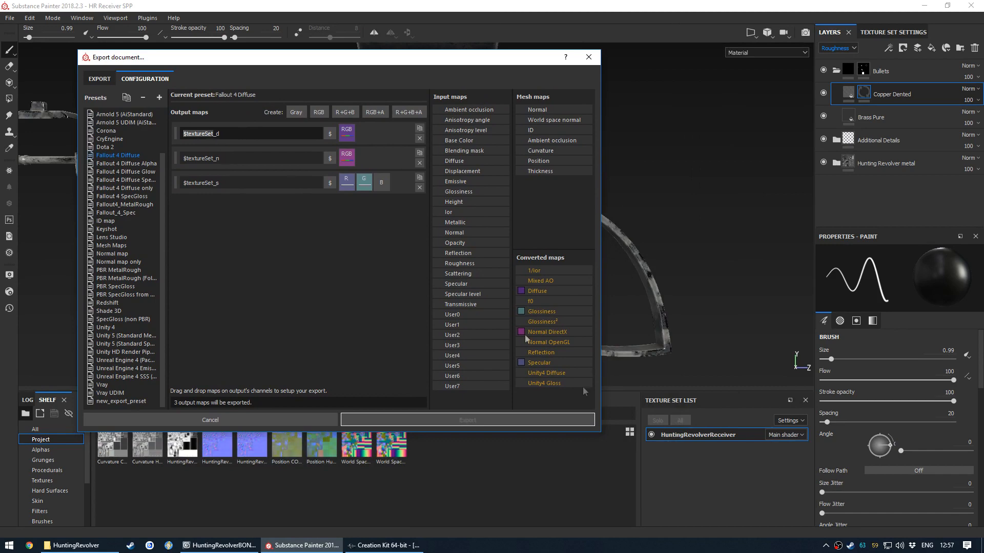
drag(336, 59, 446, 84)
click(335, 158)
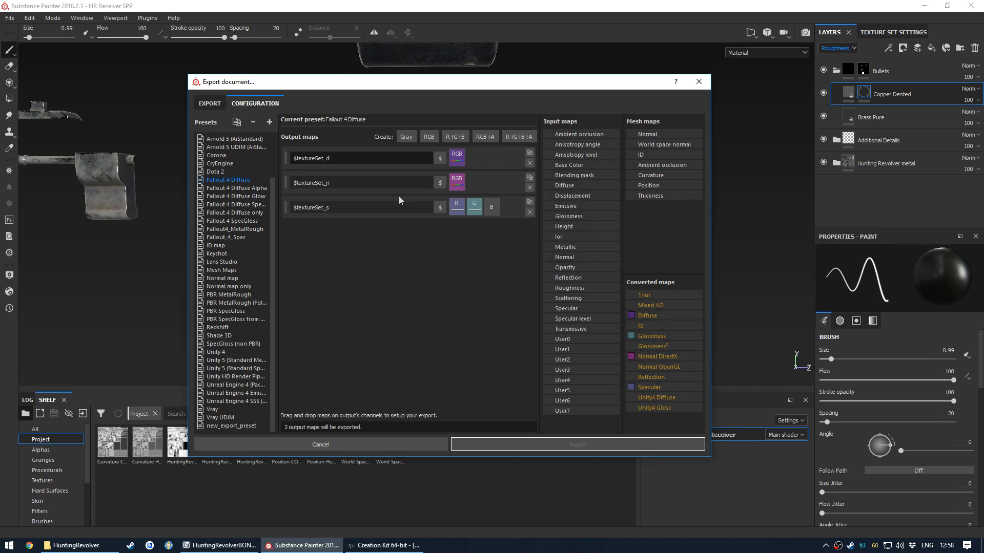
Assign Specular's R channel to the red slot and Glossiness's gray channel to the green slot of the $textureSet_s output map
drag(404, 83, 393, 84)
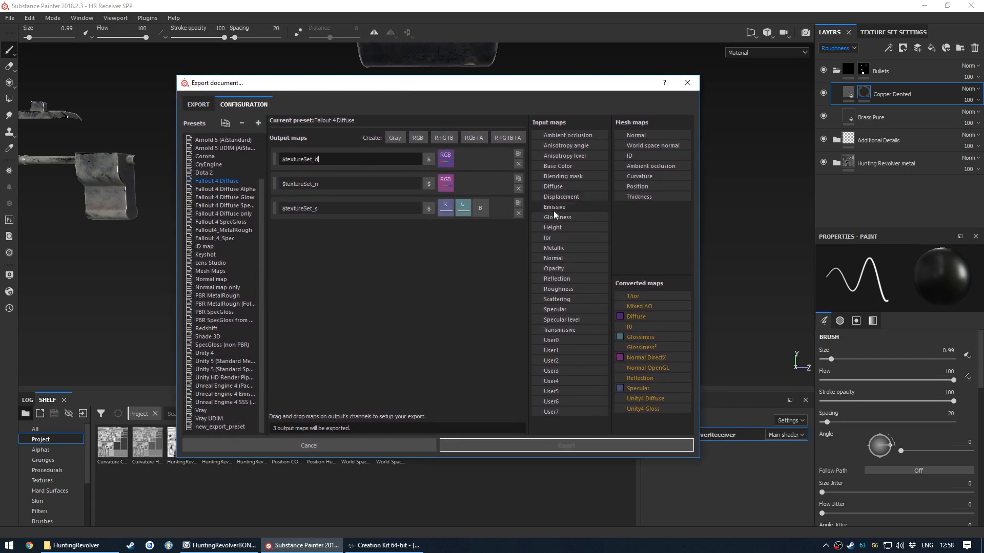
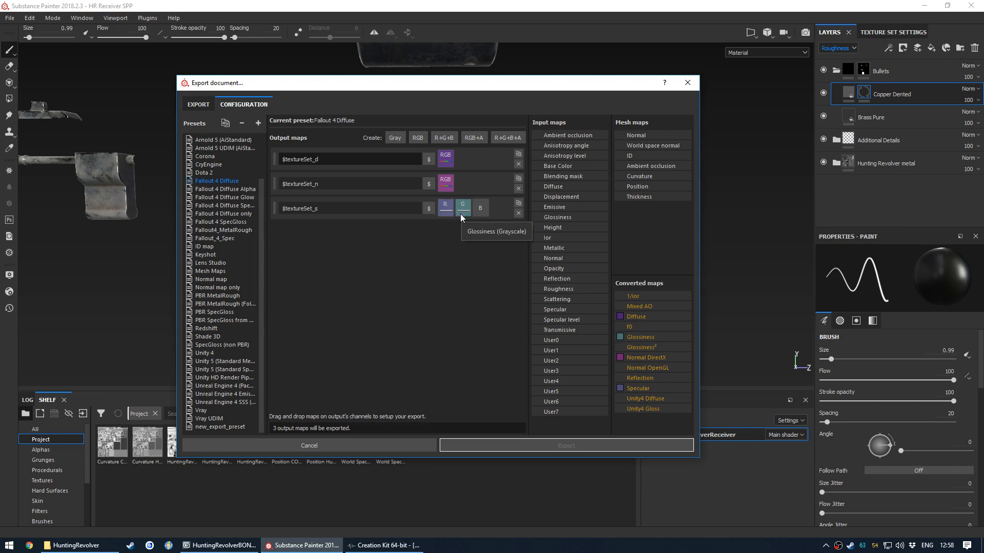
drag(636, 388, 446, 209)
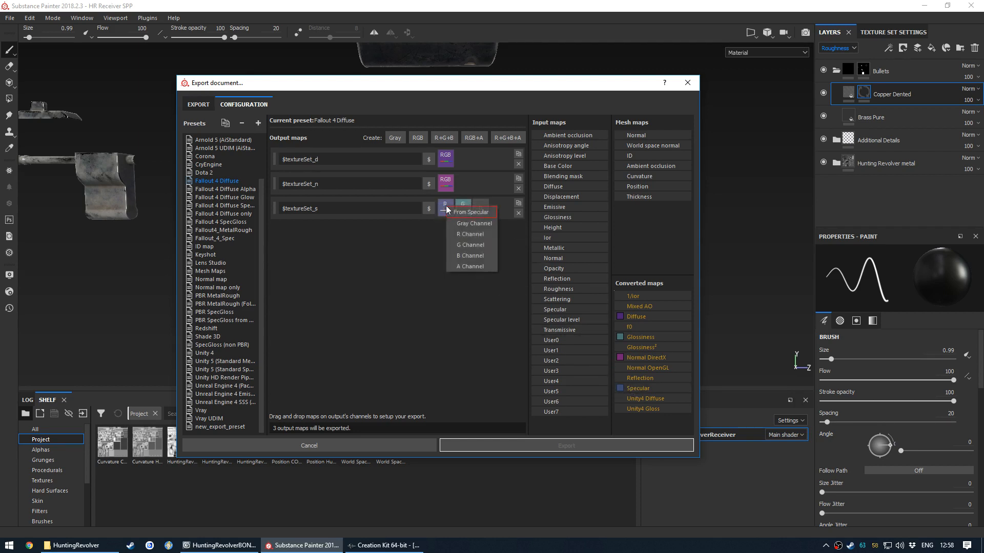
click(463, 235)
drag(628, 336, 461, 210)
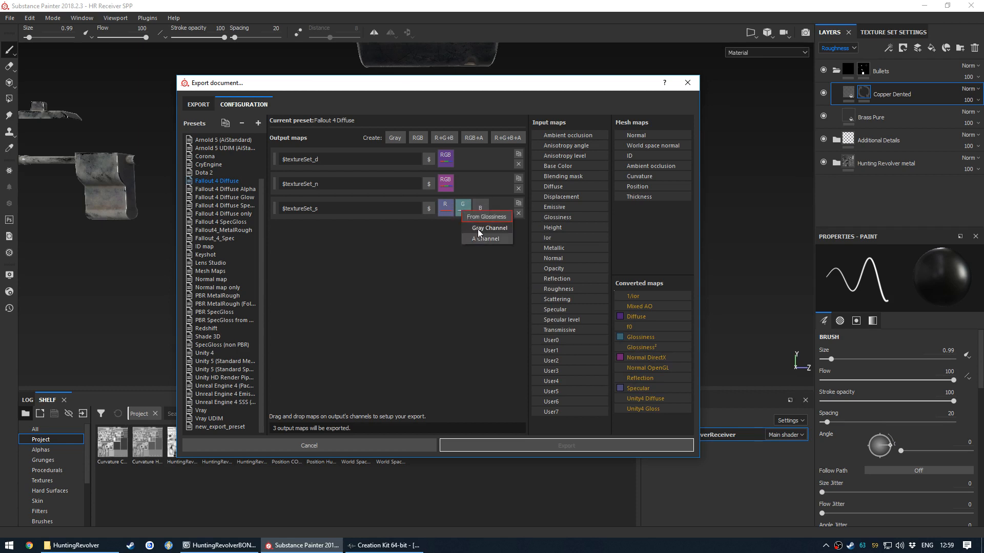
click(479, 229)
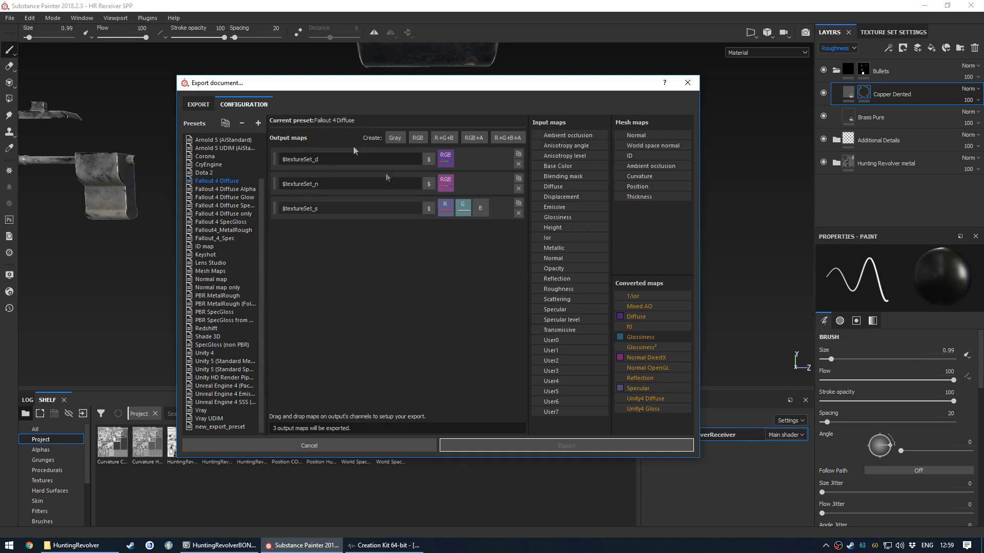
Export the HuntingRevolverReceiver texture set with the Fallout 4 Diffuse config and open the SP textures folder
click(198, 104)
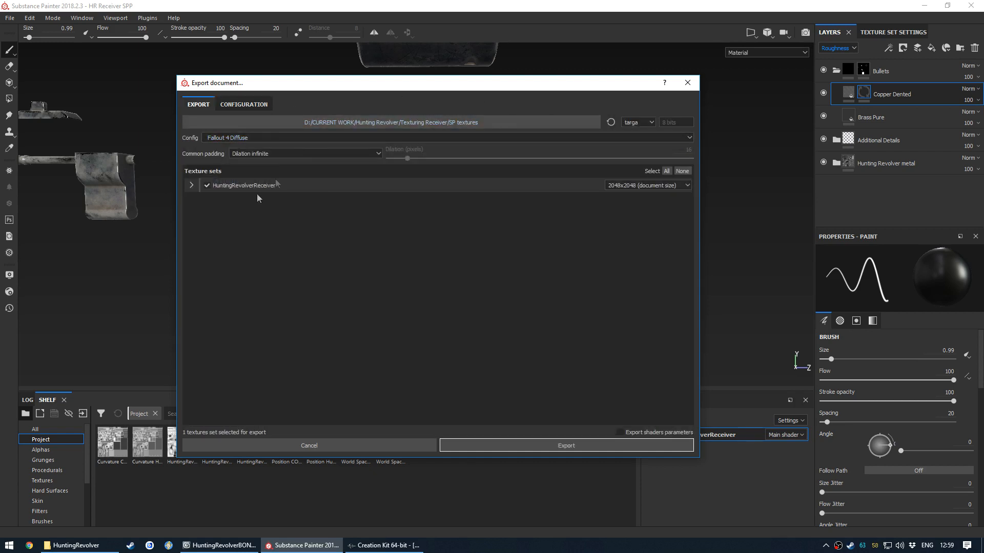
click(530, 440)
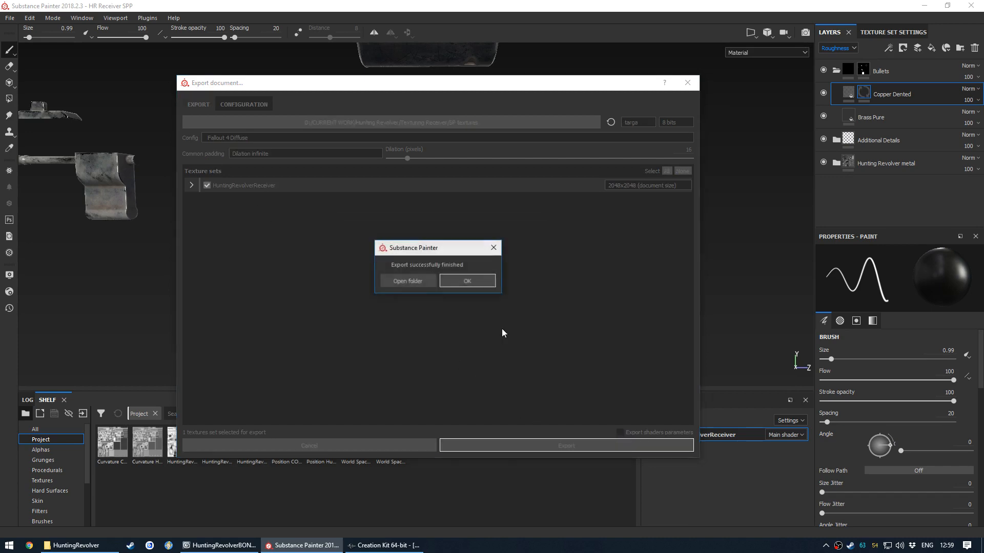
click(402, 280)
drag(372, 105, 299, 81)
Open HuntingRevolverReceiver_d.tga in Photoshop, examine the diffuse texture's metal parts and bullet areas up close, and close the file
double_click(235, 197)
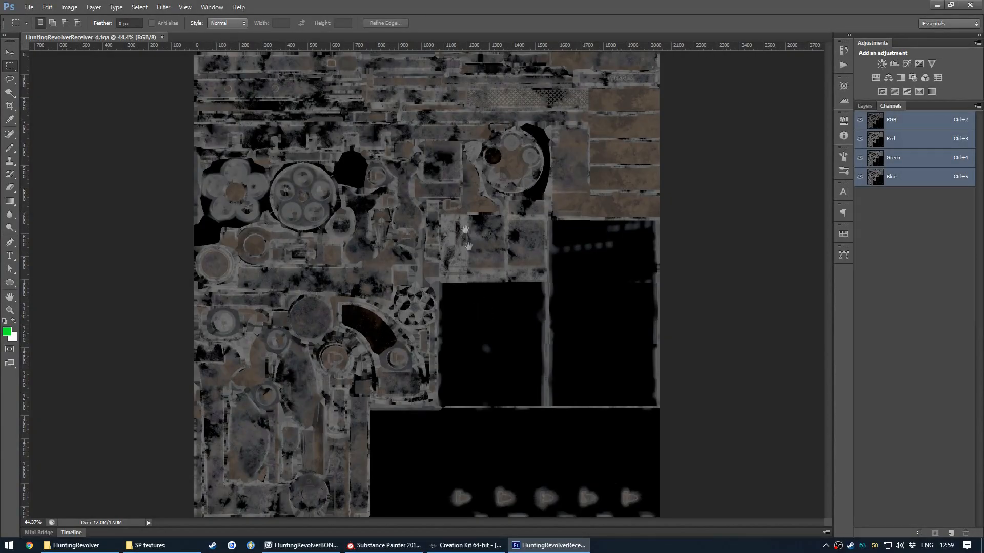
alt+scroll(492, 357, up, 4)
drag(493, 383, 485, 235)
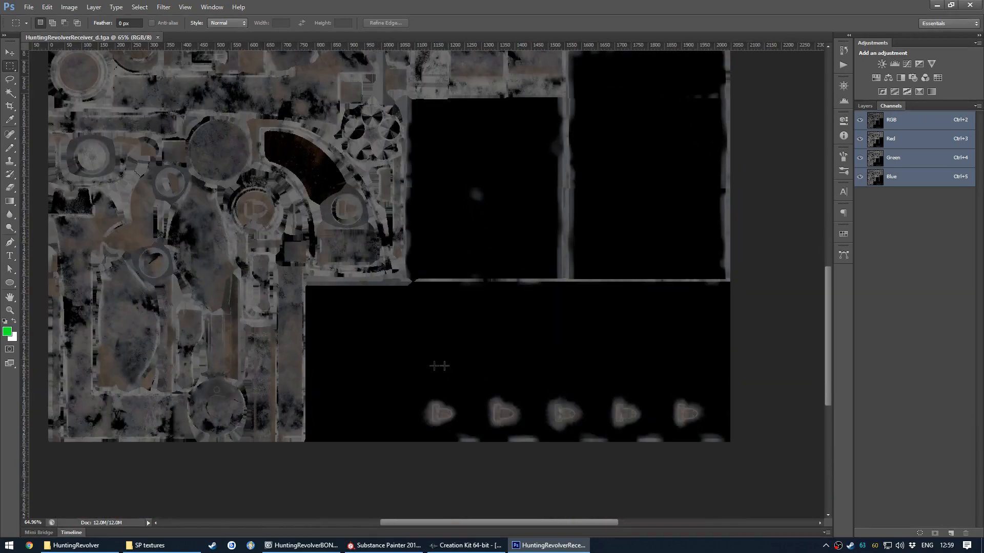
alt+scroll(439, 366, up, 5)
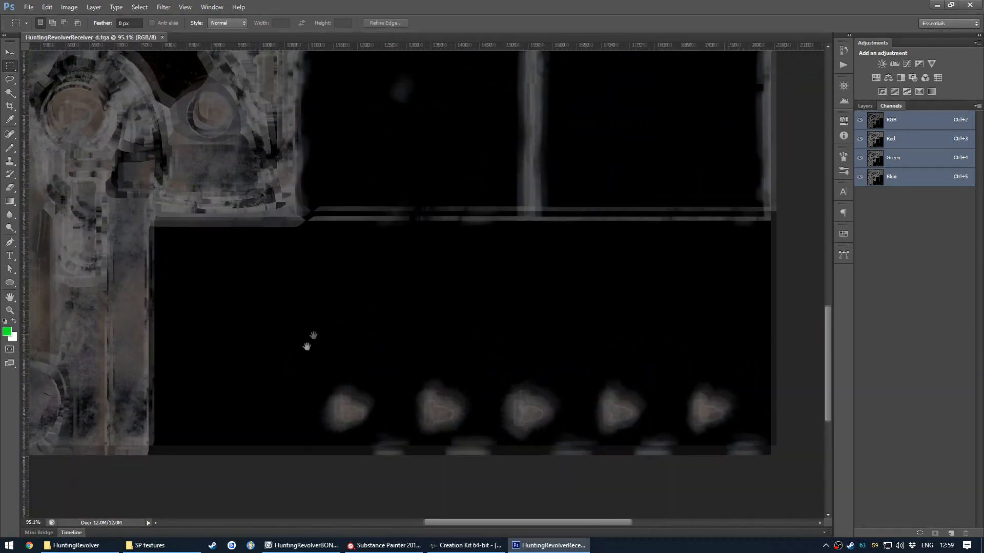
alt+scroll(439, 312, down, 5)
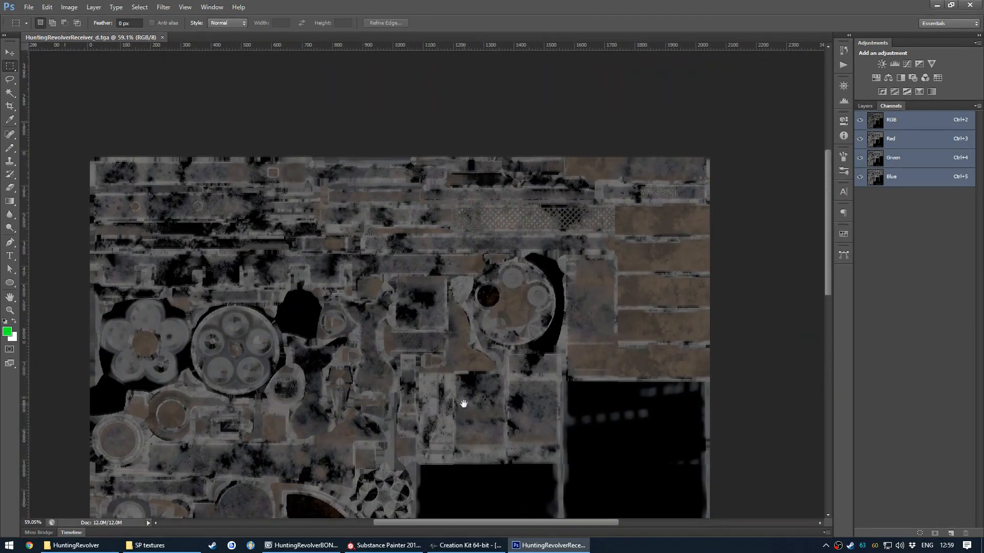
drag(464, 404, 442, 119)
drag(433, 331, 467, 343)
drag(457, 219, 361, 150)
drag(409, 225, 485, 217)
alt+scroll(499, 301, up, 2)
drag(441, 280, 461, 176)
alt+scroll(475, 272, down, 2)
alt+scroll(519, 269, up, 3)
drag(518, 257, 468, 282)
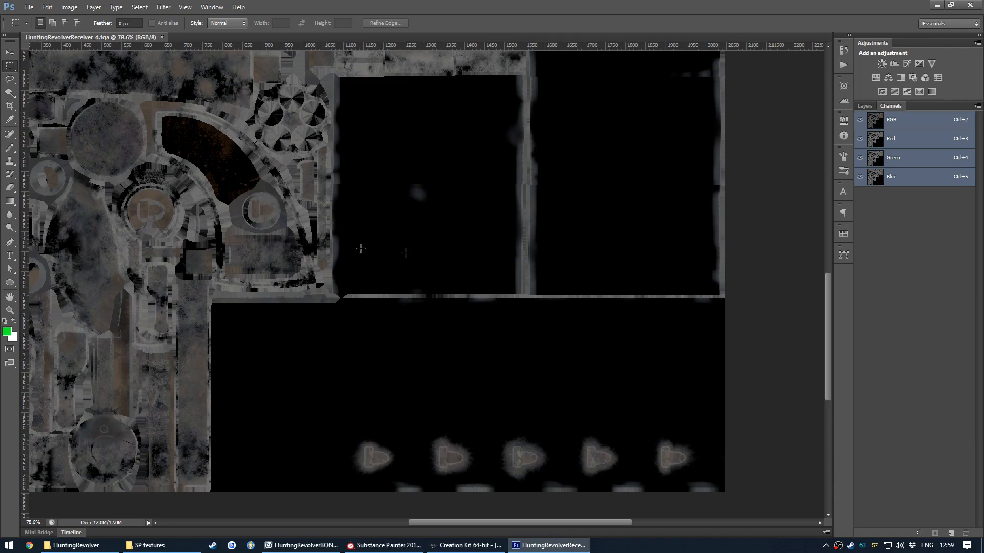
drag(352, 155, 498, 309)
alt+scroll(451, 238, down, 1)
alt+scroll(450, 238, down, 5)
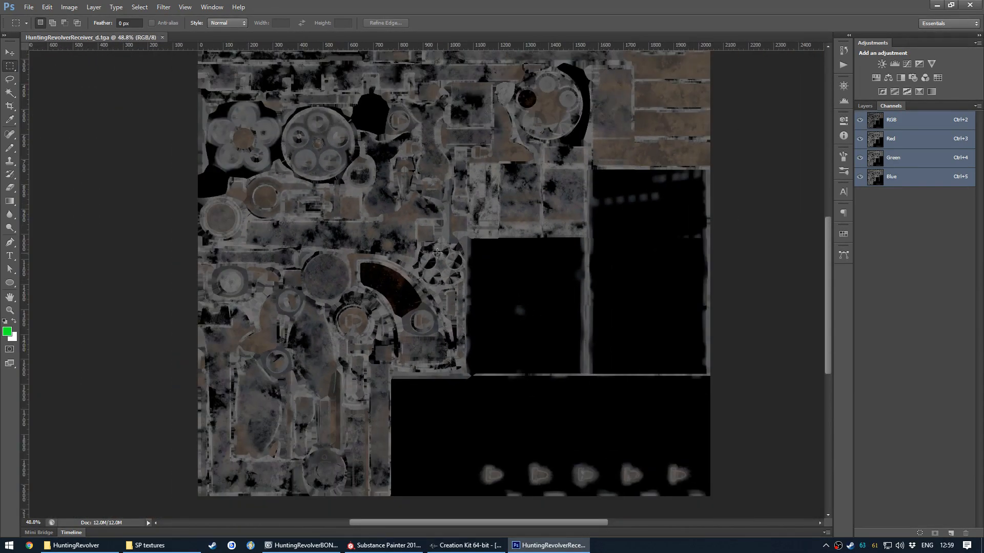
key(ctrl+w)
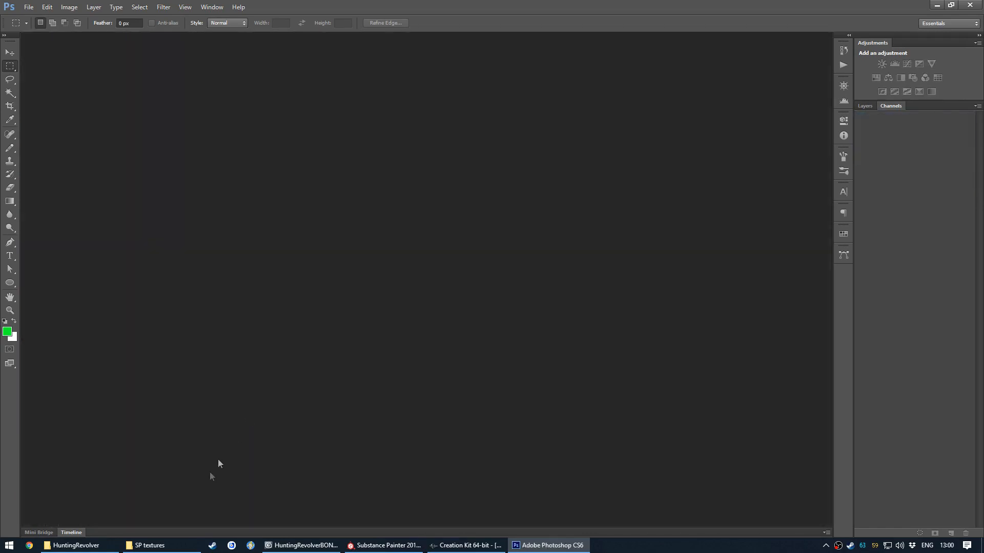
Open HuntingRevolverReceiver_n.tga from the SP textures folder, examine the normal map's engraved number and curved part up close, and close the file
click(182, 545)
click(302, 185)
double_click(303, 186)
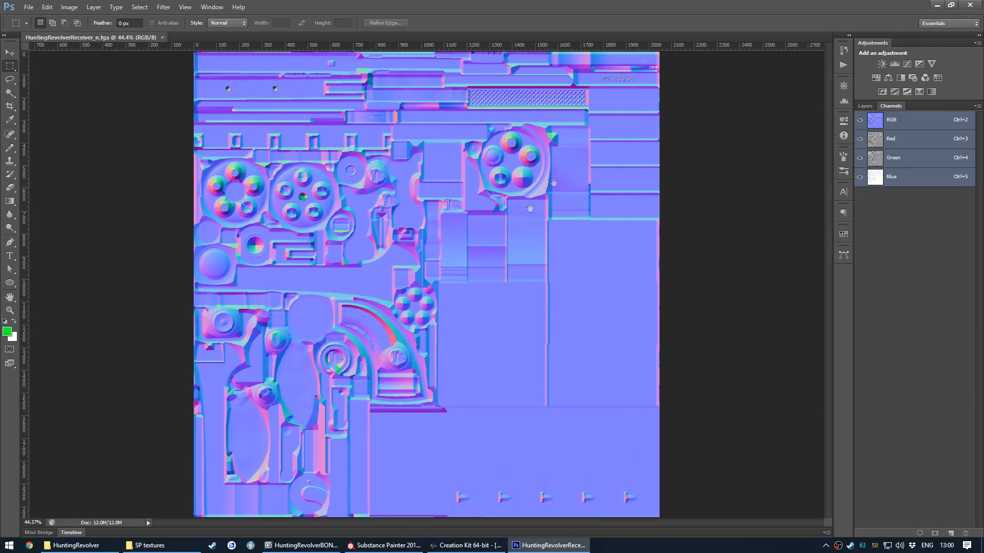
alt+scroll(625, 86, up, 6)
drag(625, 86, 526, 189)
alt+scroll(525, 189, up, 2)
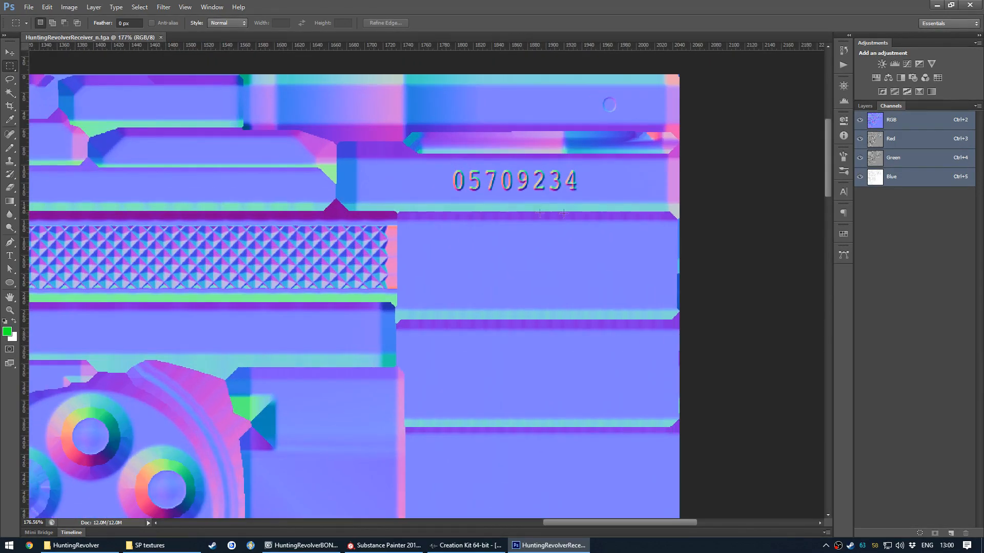
alt+scroll(570, 211, down, 8)
drag(436, 330, 496, 193)
alt+scroll(378, 322, up, 5)
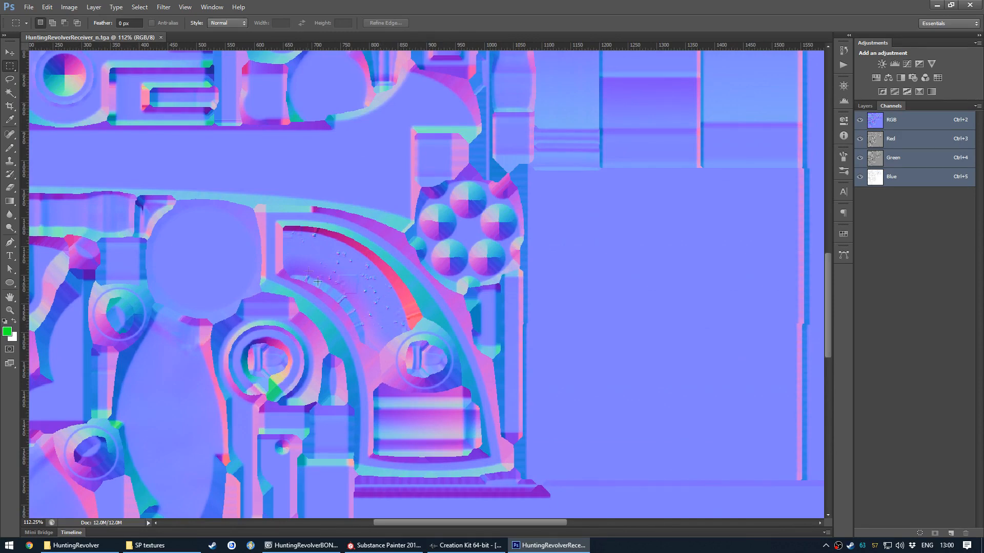
alt+scroll(308, 271, down, 5)
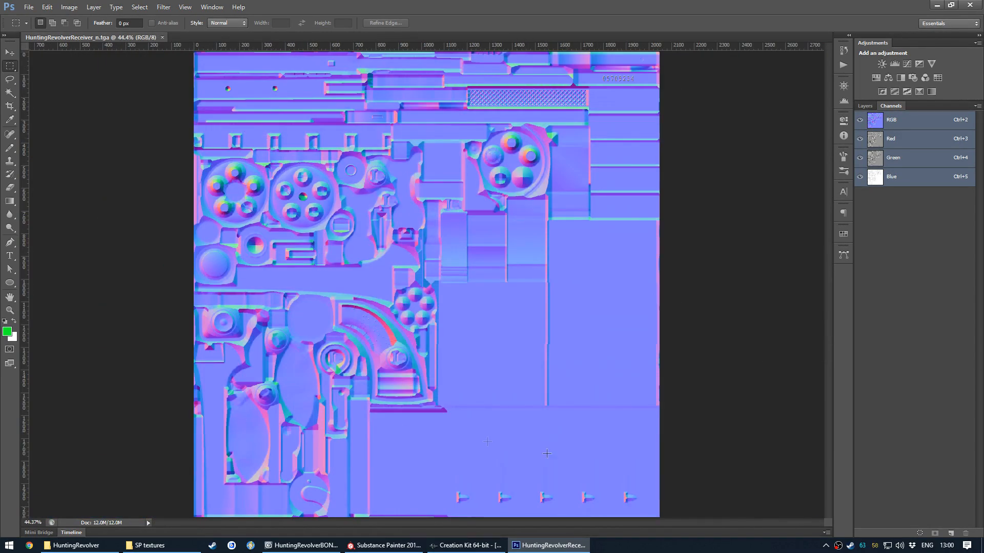
key(ctrl+w)
Open the exported specular map HuntingRevolverReceiver_s.tga in Photoshop with the Move tool active
key(alt+Tab)
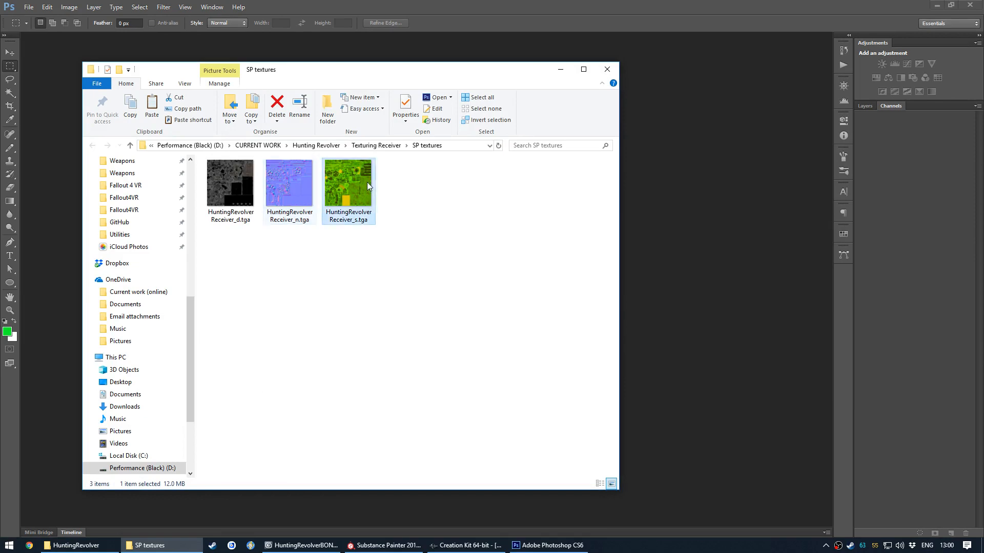
double_click(367, 182)
alt+scroll(459, 273, up, 1)
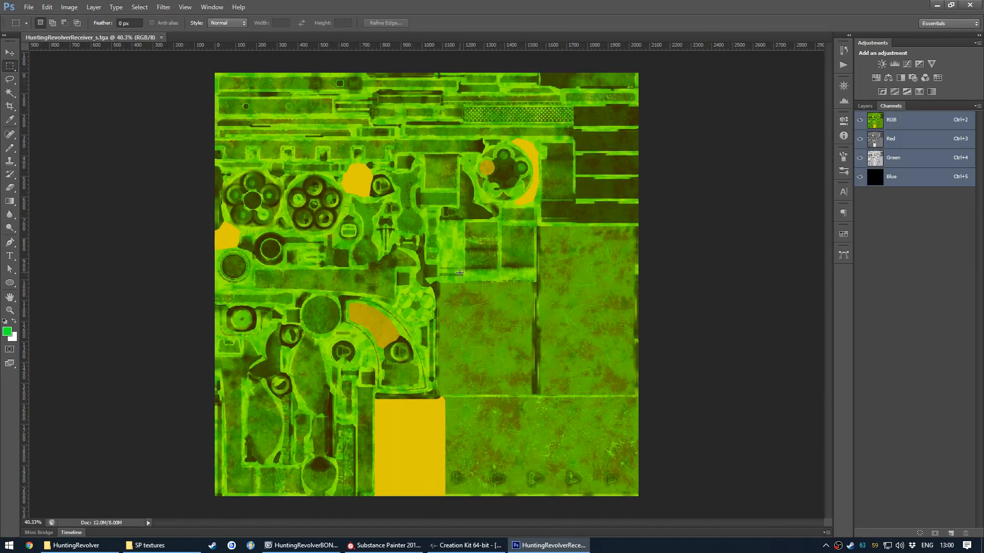
key(v)
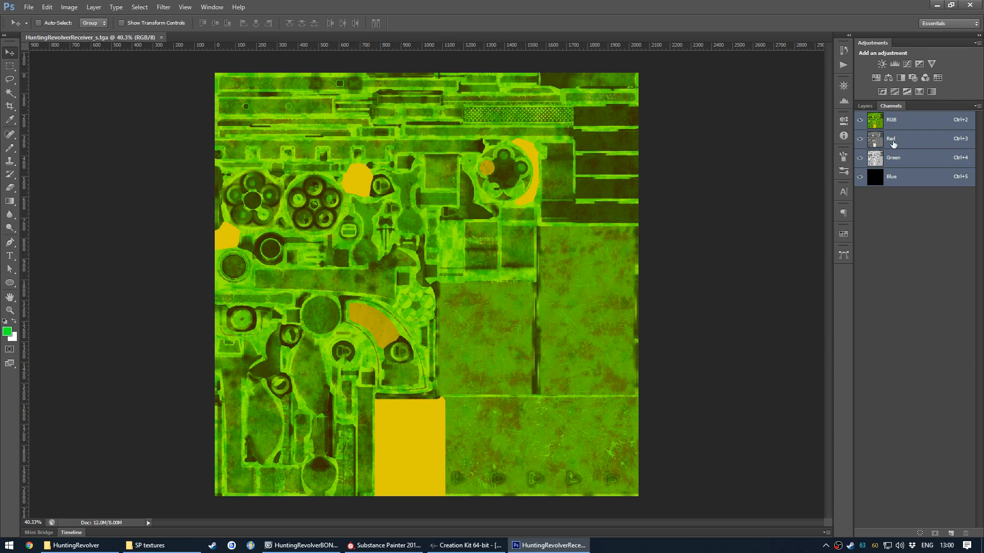
Invert the specular map's blue channel, compare the RGB composite, and invert the blue channel back
click(892, 176)
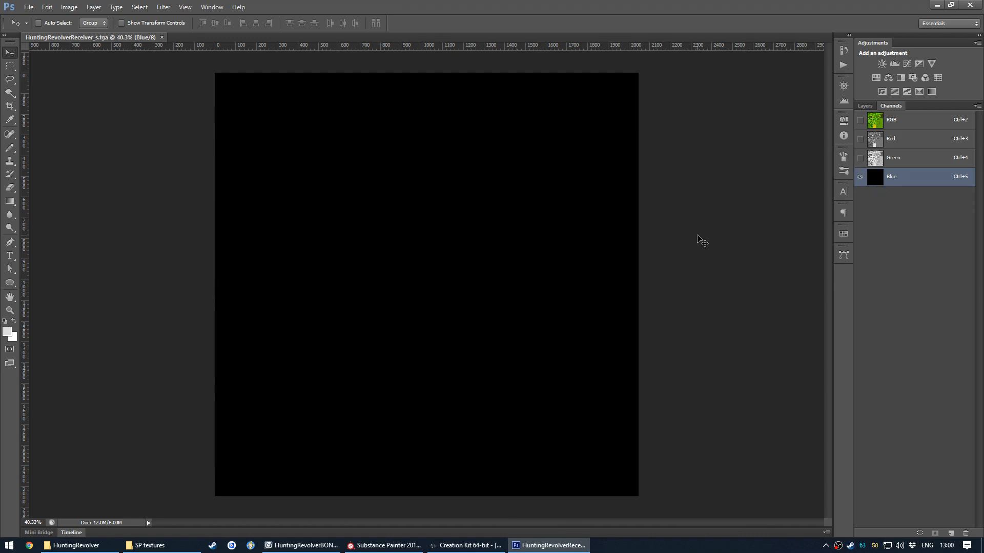
key(ctrl+i)
click(922, 121)
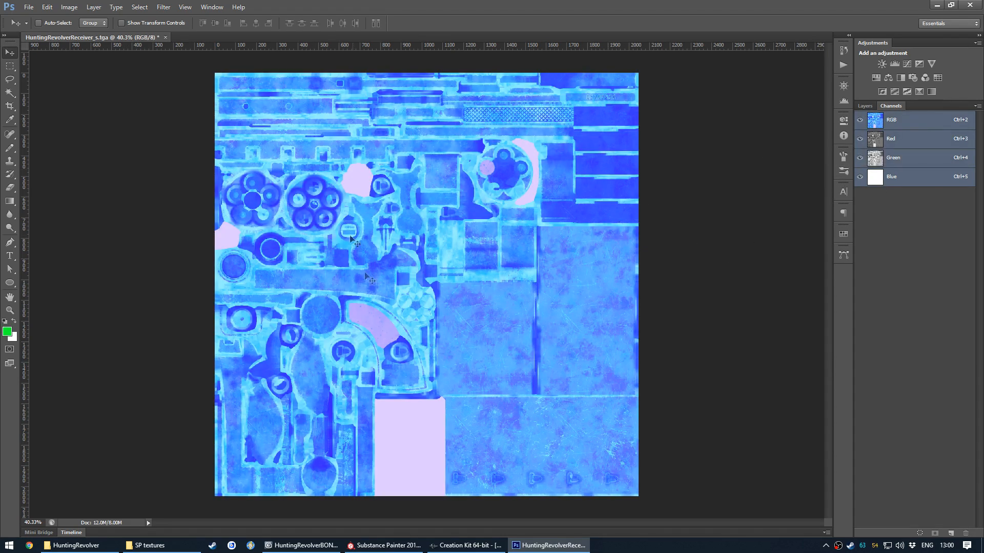
click(916, 178)
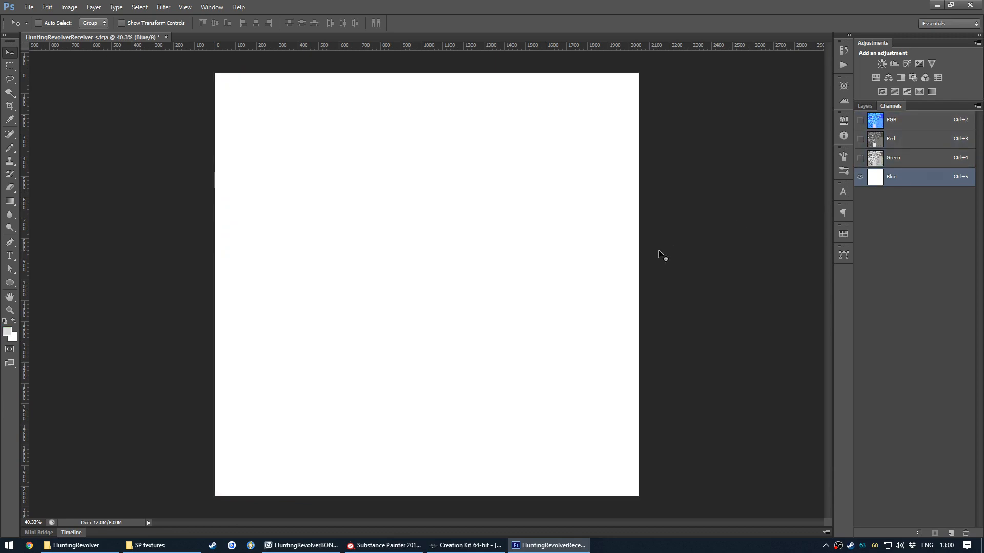
key(ctrl+i)
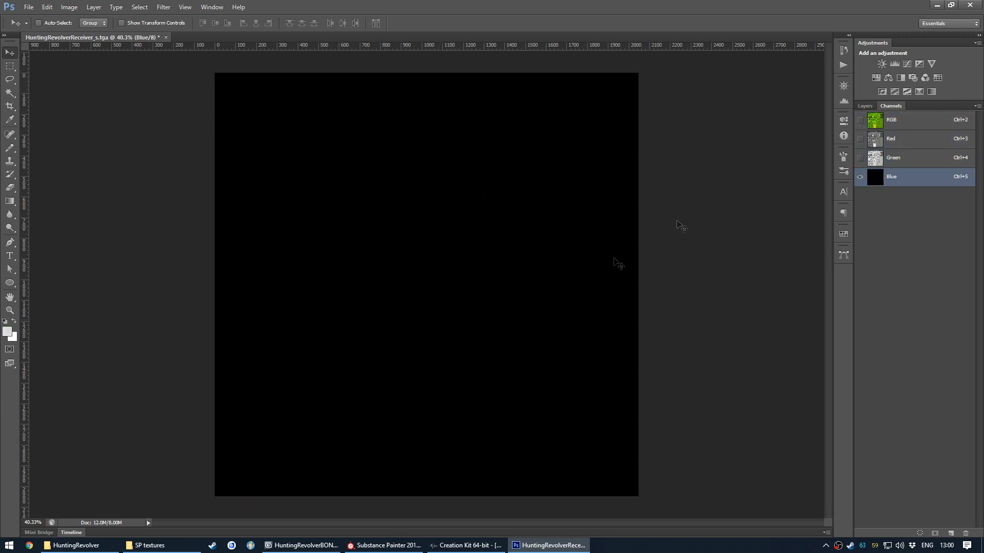
click(920, 126)
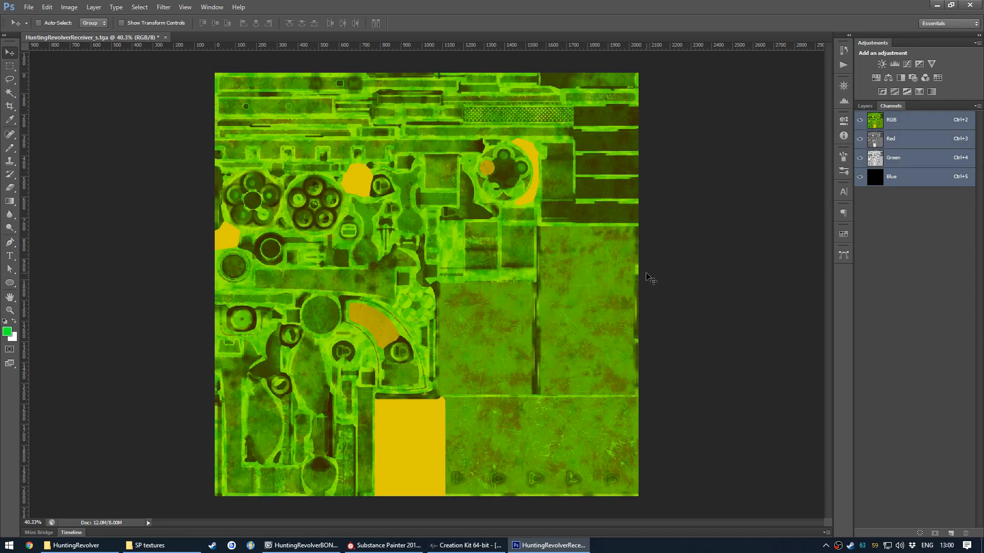
Isolate the red channel of the specular map and examine its tonal contrast across the receiver parts
click(911, 146)
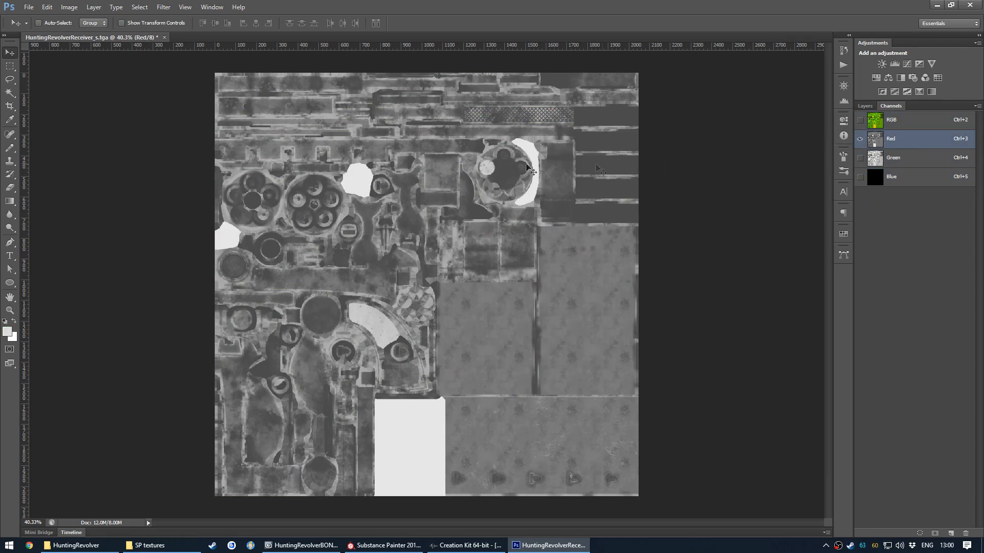
alt+scroll(443, 249, up, 3)
drag(420, 304, 410, 147)
alt+scroll(553, 408, down, 2)
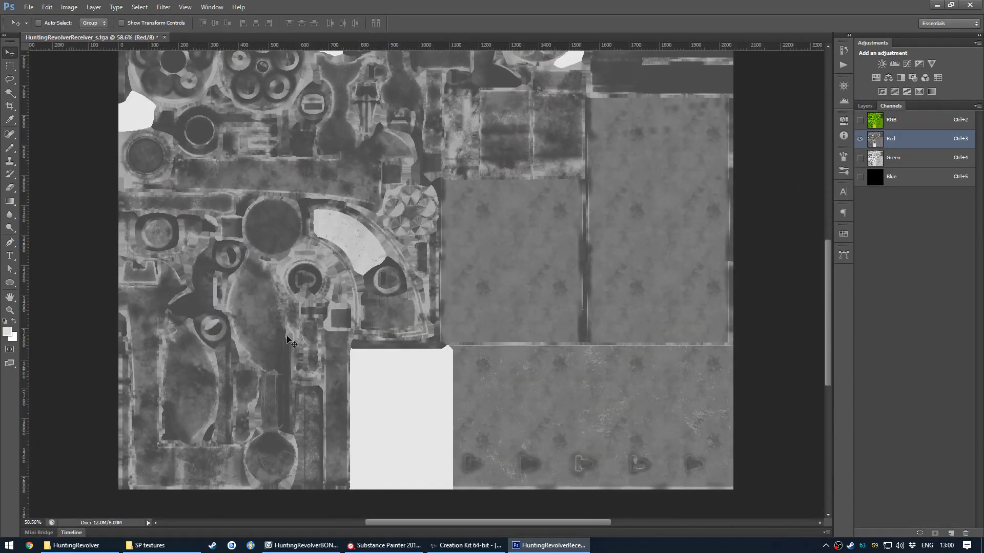
drag(401, 102, 404, 194)
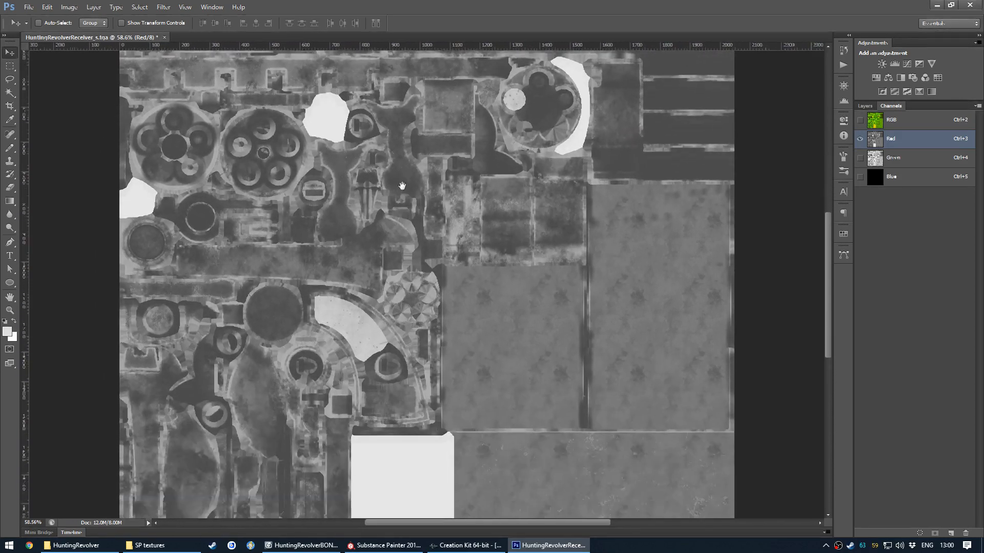
alt+scroll(461, 182, down, 2)
Add a Levels adjustment layer and set the Red channel's input levels to 53 for black and 223 for white
click(873, 107)
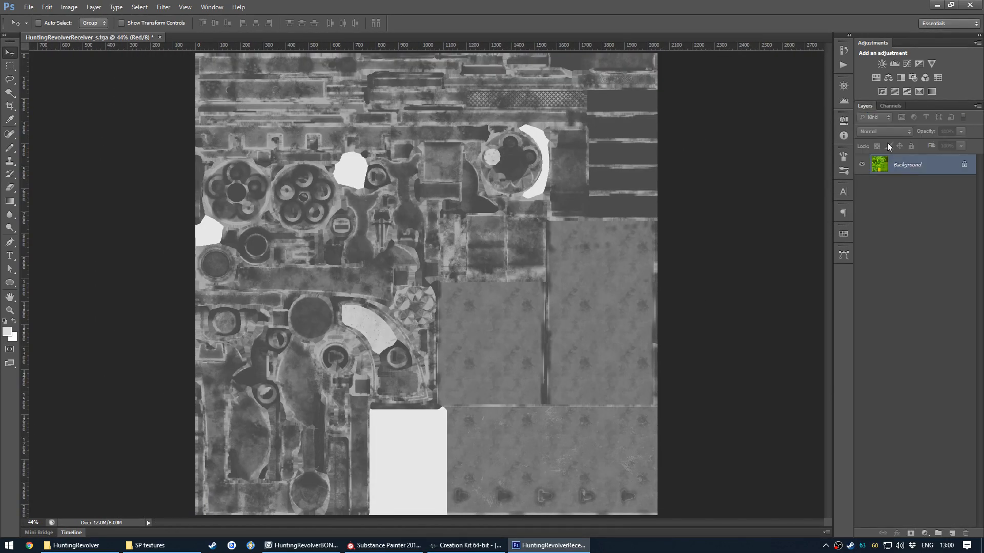
click(925, 533)
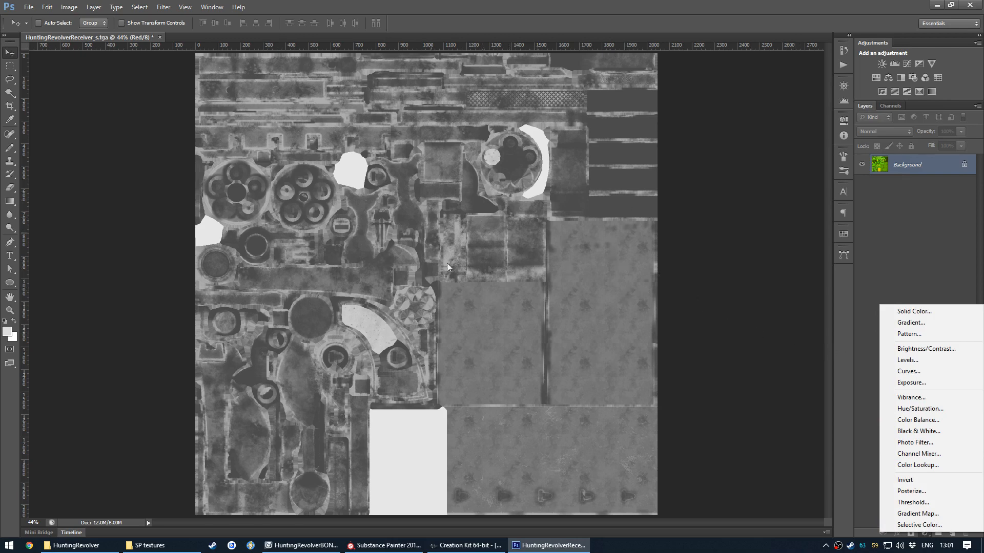
click(907, 360)
click(727, 165)
click(726, 183)
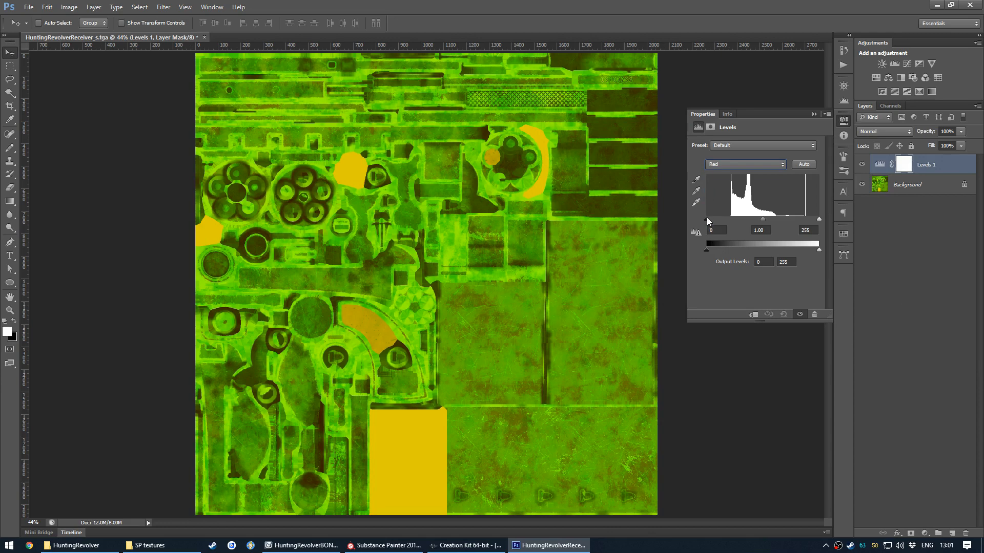
drag(707, 220, 724, 219)
drag(819, 219, 810, 221)
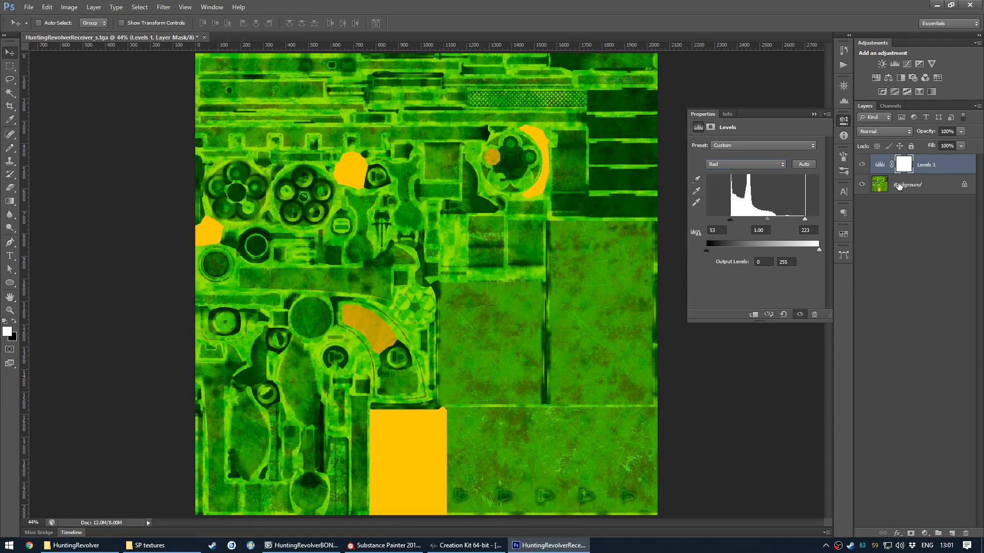
View only the Background's red channel and compare it with the Levels 1 adjustment switched off and on
click(899, 186)
click(890, 105)
click(894, 139)
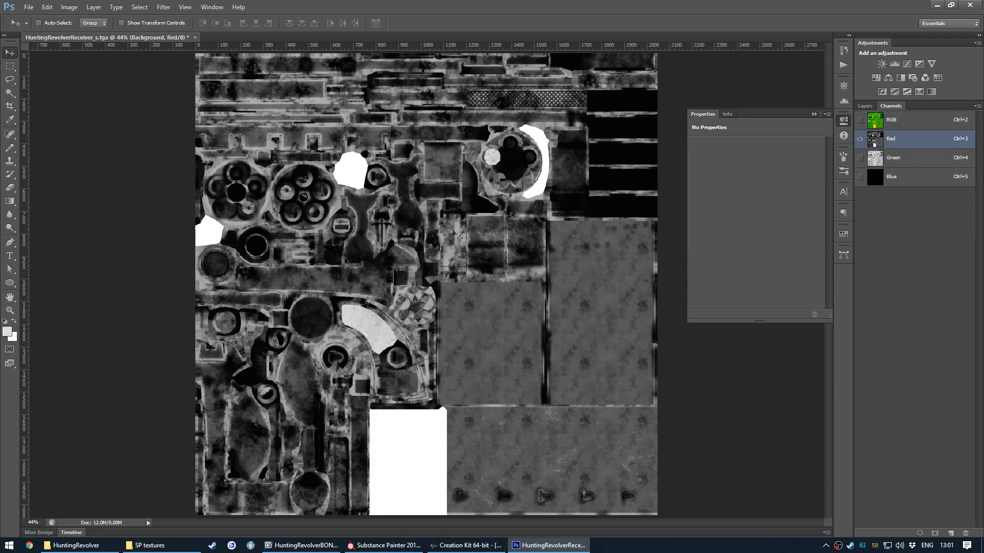
click(865, 106)
click(861, 164)
click(862, 165)
click(861, 165)
click(862, 164)
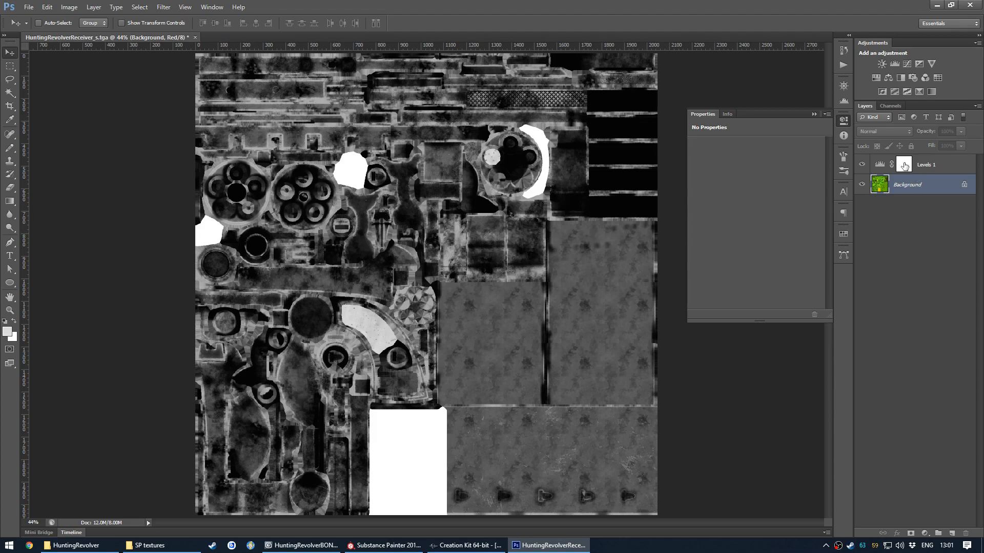
Delete the Levels 1 adjustment layer and isolate the specular map's green channel
click(953, 169)
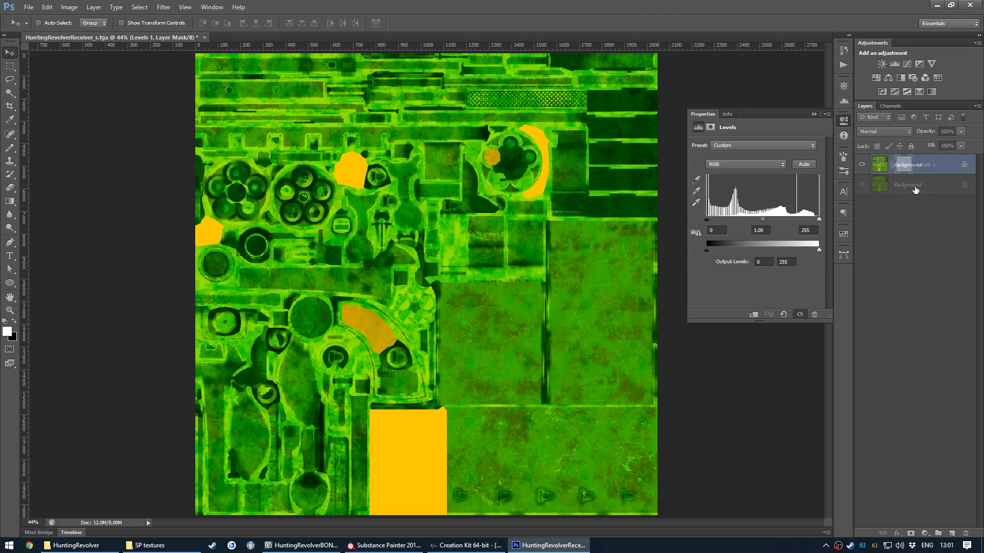
key(Delete)
click(890, 106)
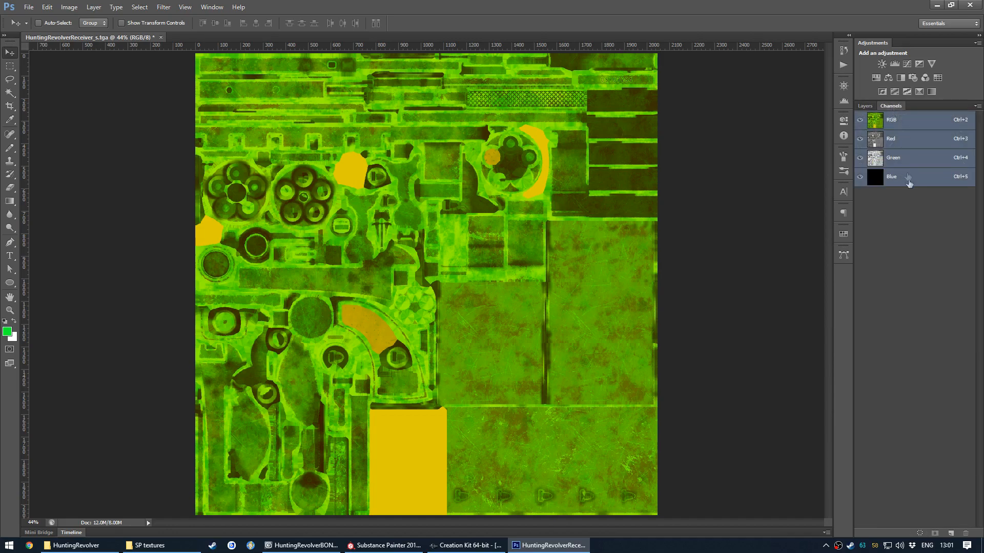
click(894, 157)
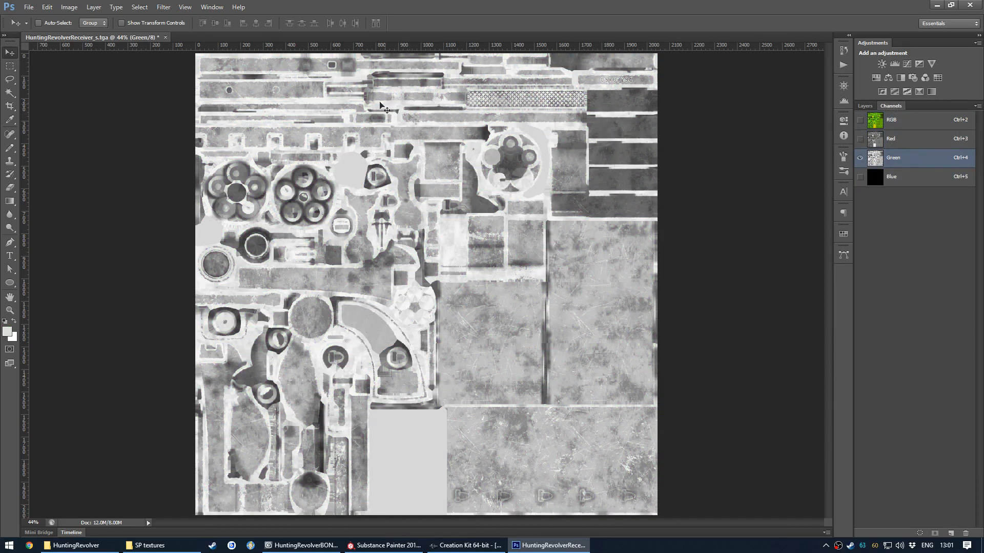
Examine the scratches, grunge and edge wear in the specular map's green channel across the receiver parts
alt+scroll(560, 345, up, 8)
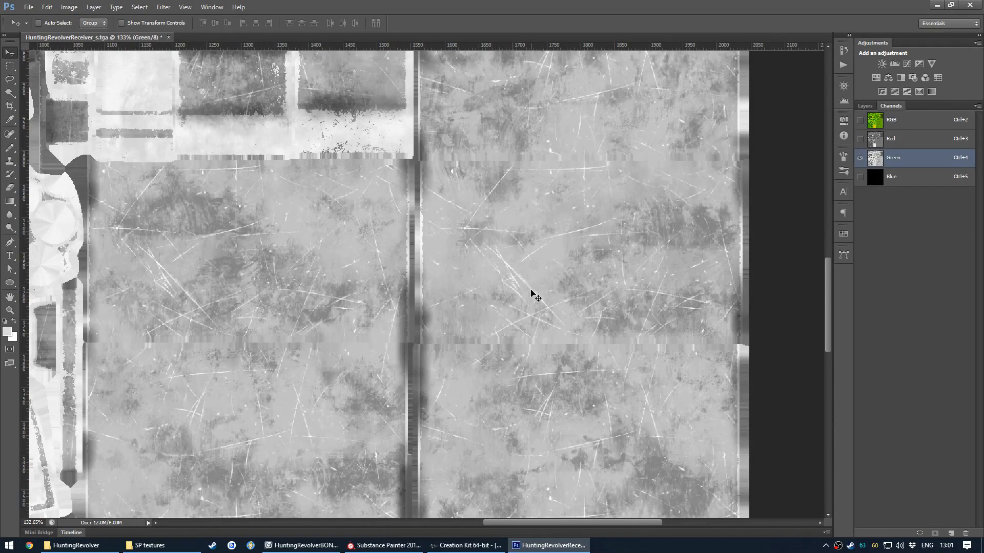
alt+scroll(530, 288, down, 5)
drag(452, 365, 489, 197)
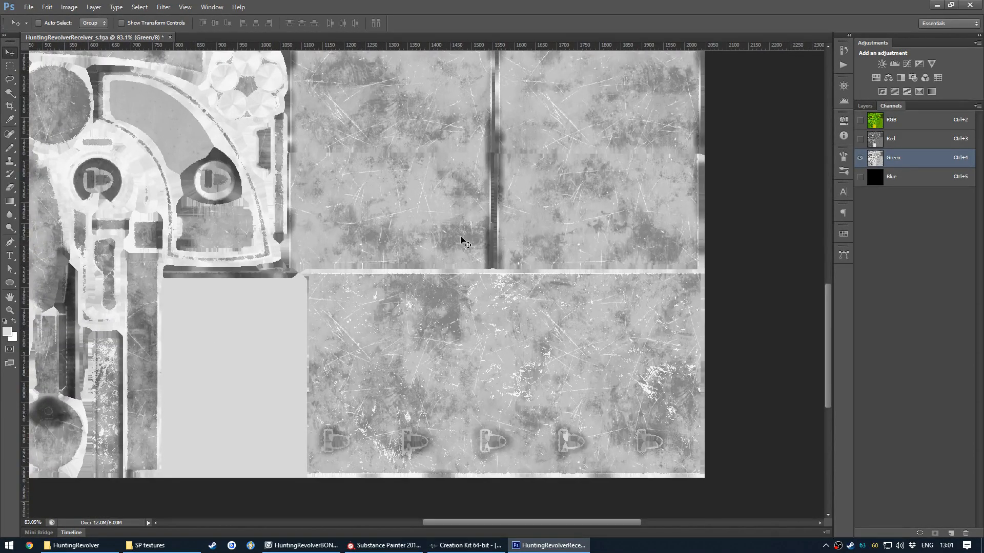
alt+scroll(461, 241, up, 4)
drag(469, 268, 540, 284)
alt+scroll(539, 283, down, 1)
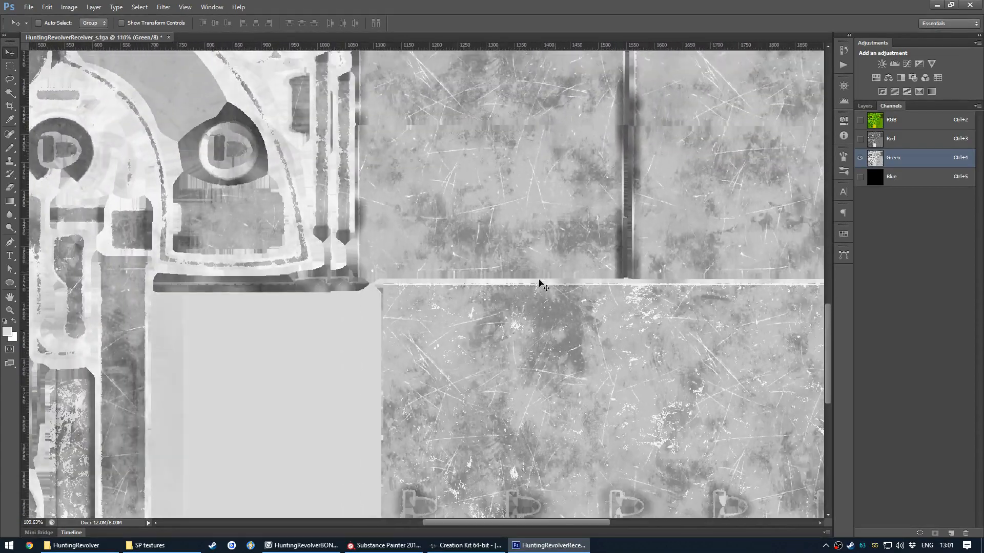
alt+scroll(539, 283, down, 4)
drag(519, 180, 485, 265)
alt+scroll(485, 265, up, 7)
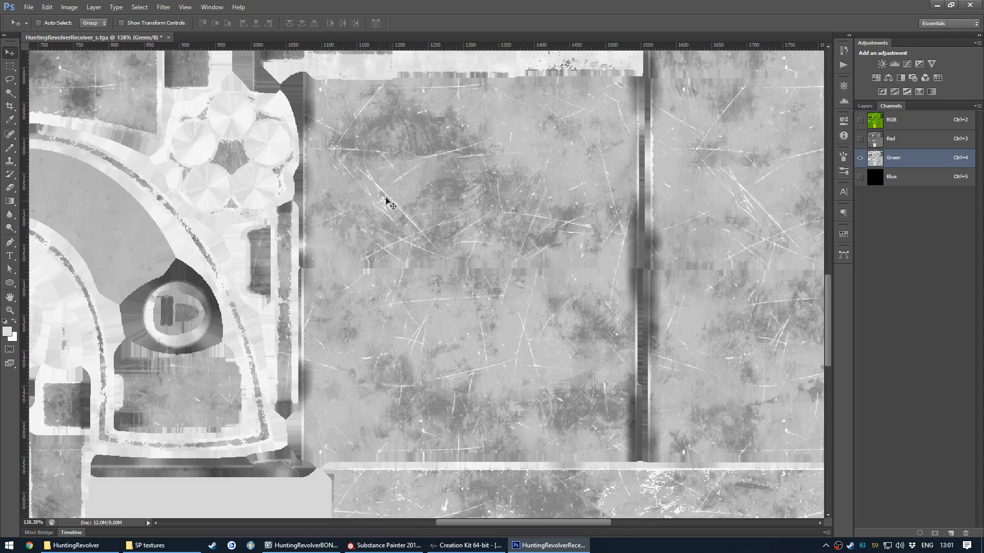
drag(398, 204, 288, 228)
alt+scroll(453, 226, down, 4)
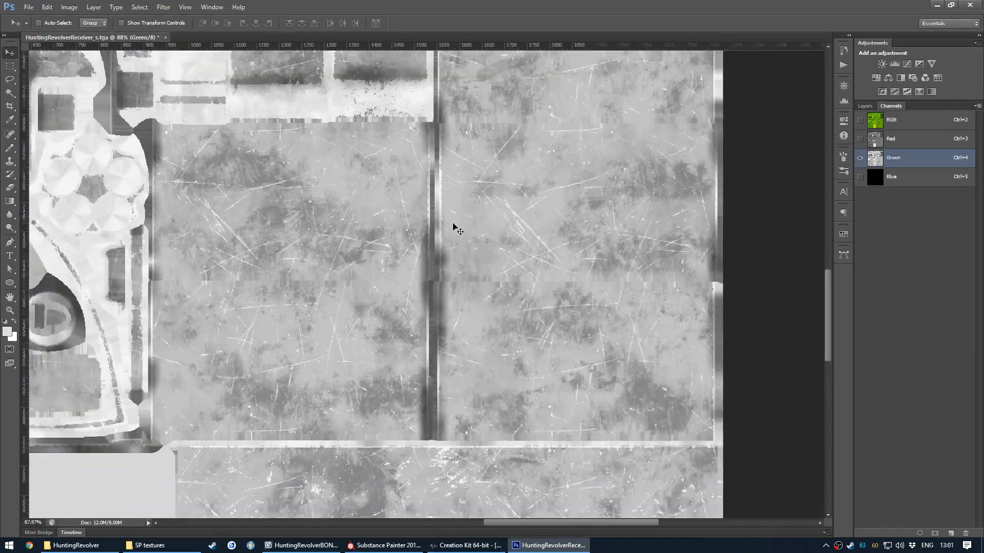
drag(402, 253, 379, 375)
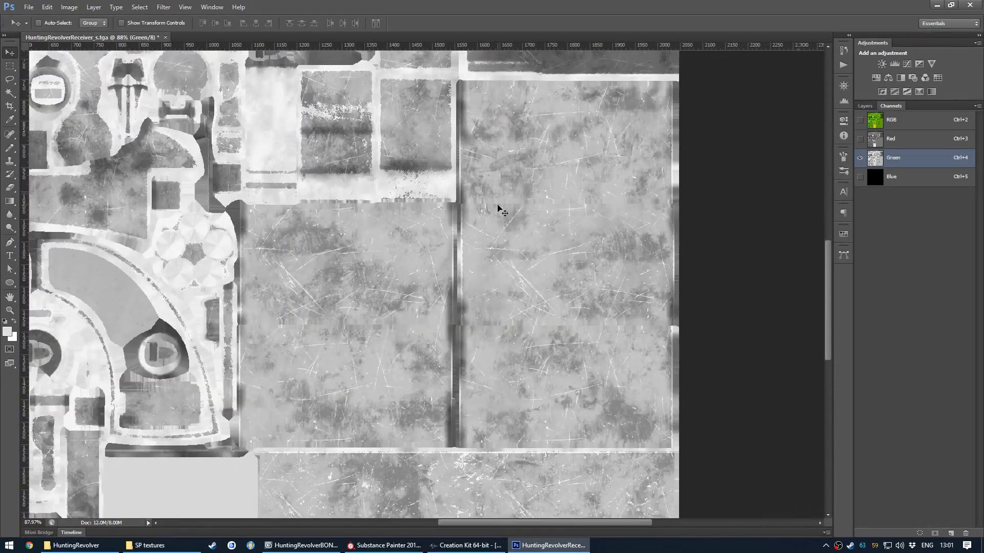
alt+scroll(501, 209, up, 1)
alt+scroll(486, 186, down, 5)
drag(353, 302, 467, 281)
alt+scroll(469, 201, up, 5)
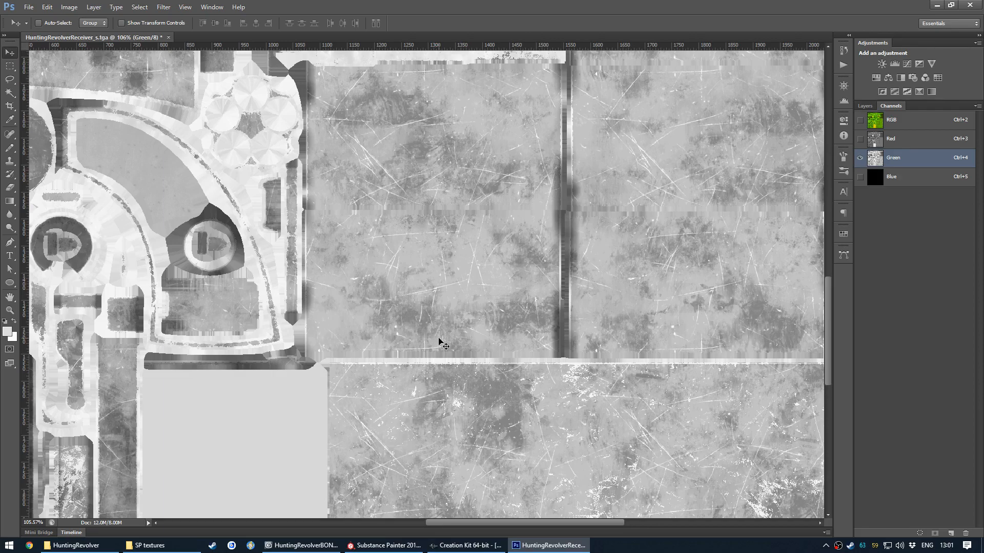
alt+scroll(494, 252, down, 7)
drag(409, 225, 457, 305)
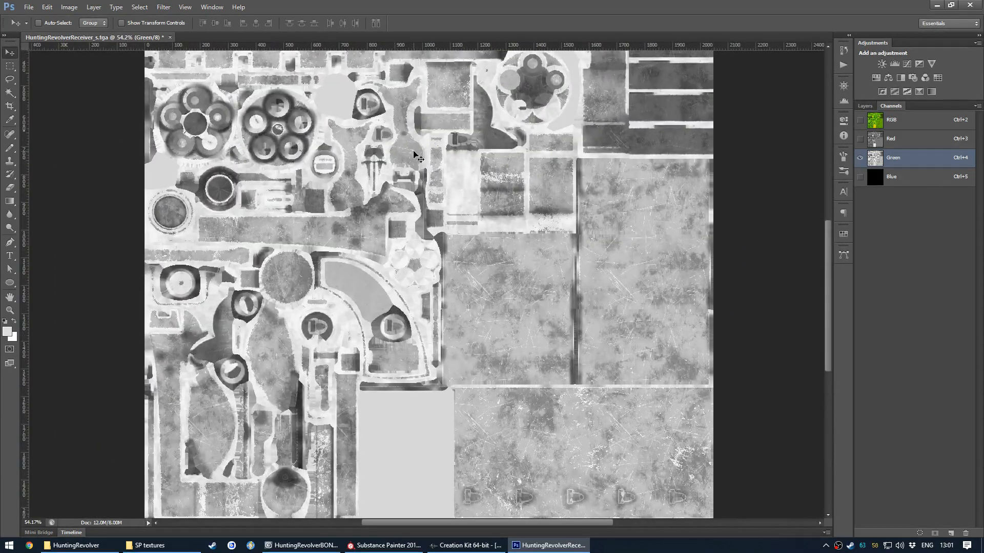
Close HuntingRevolverReceiver_s.tga without saving the changes and exit Photoshop
key(ctrl+w)
click(494, 206)
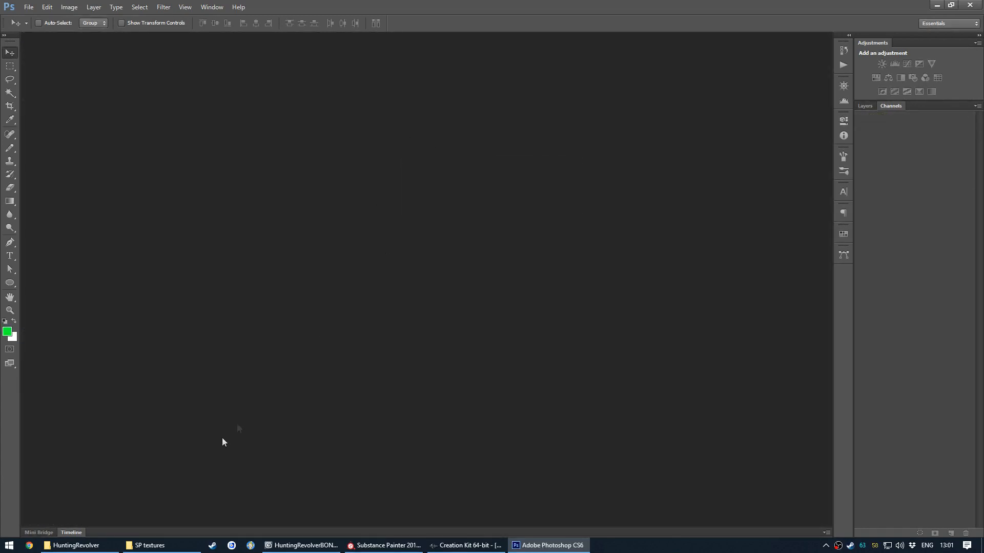
click(970, 5)
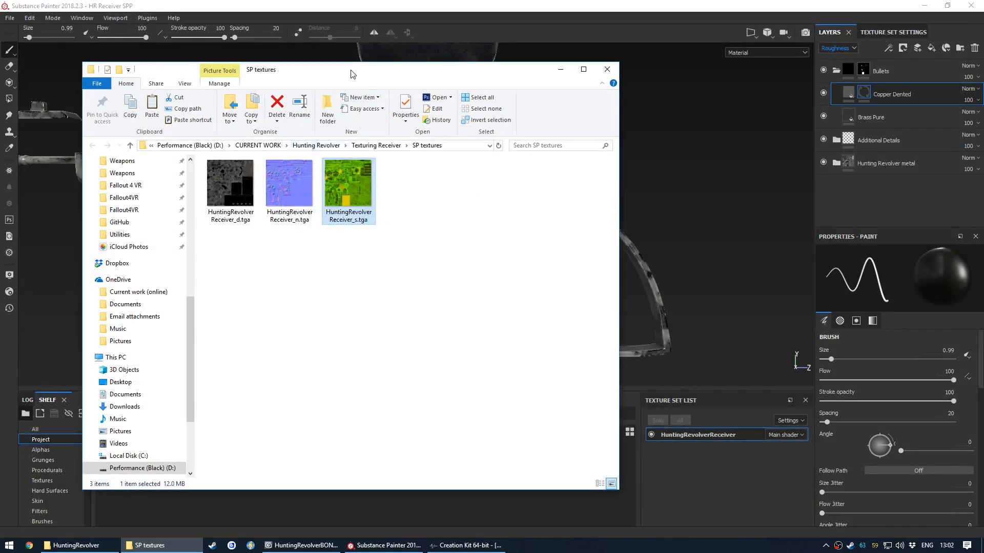
Bring up Elric - Bethesda Asset Optimizer and check the current HuntingRevolver preview in the Creation Kit
drag(309, 70, 288, 106)
click(226, 236)
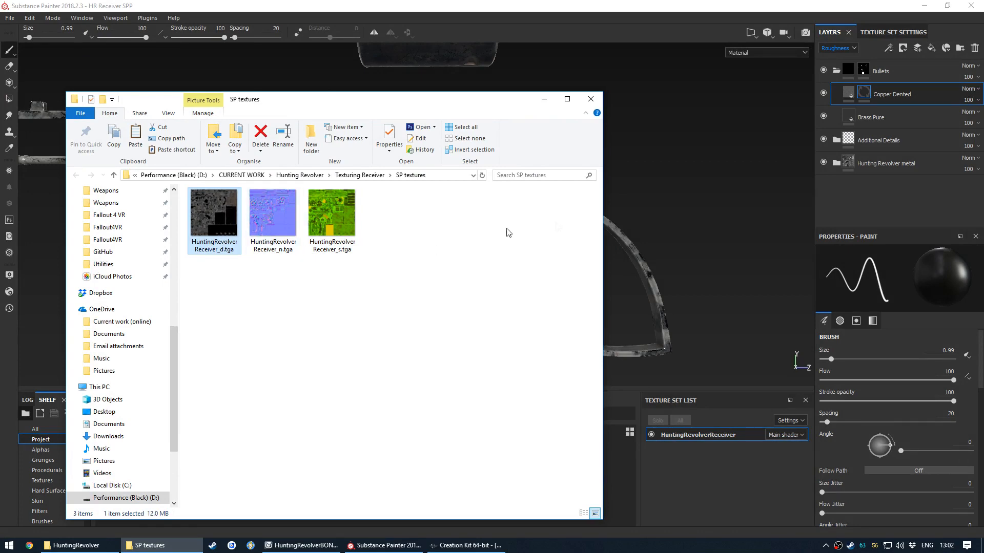
click(504, 6)
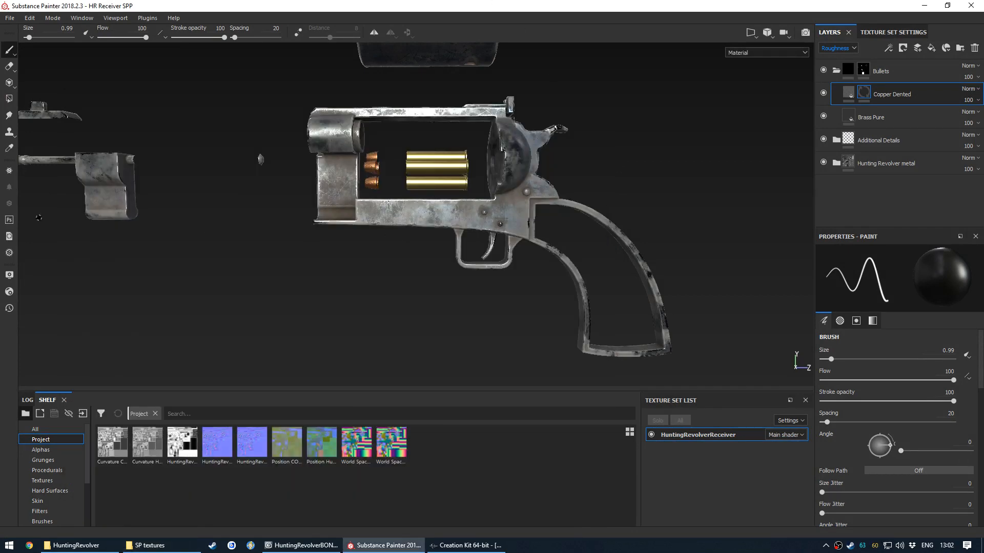
drag(0, 180, 95, 60)
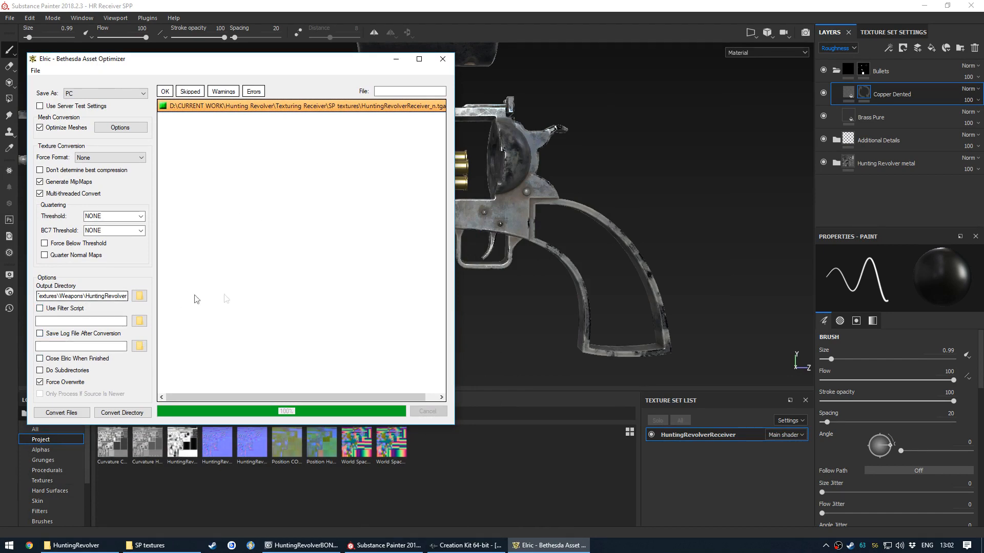
click(465, 545)
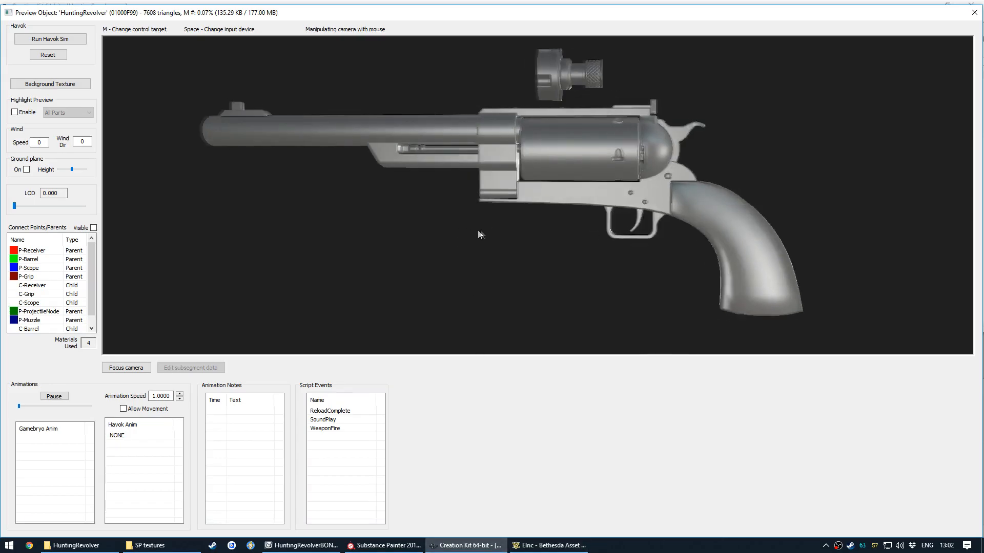
click(550, 545)
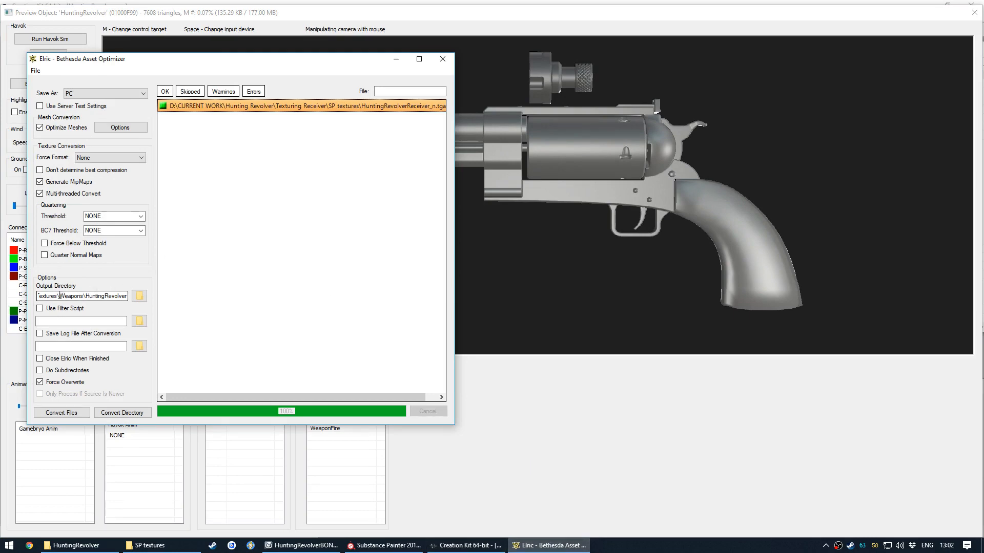
Set Elric's output directory to G:\SteamLibrary\steamapps\common\Fallout 4\Data\Textures\Weapons\HuntingRevolver, copying the path from the open HuntingRevolver folder
click(72, 545)
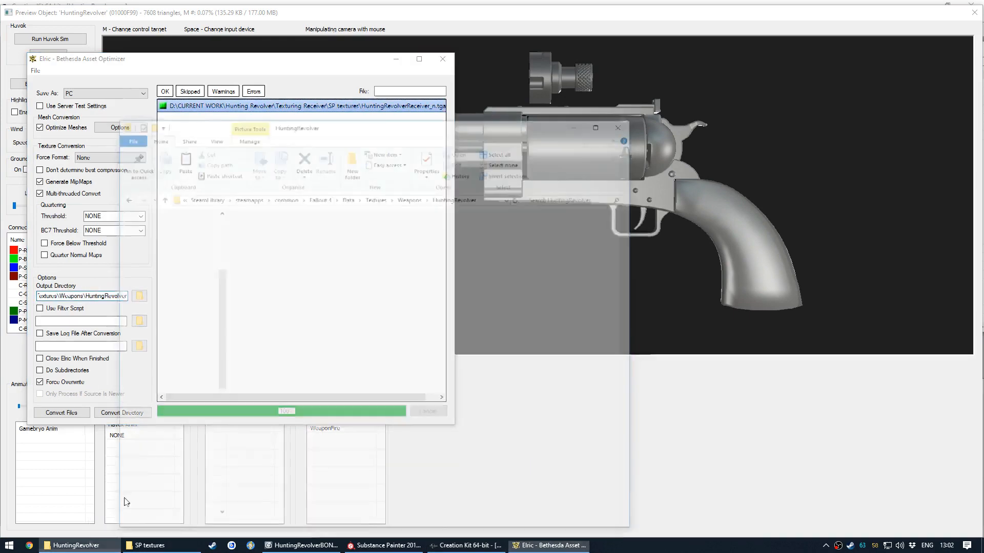
drag(370, 69, 502, 77)
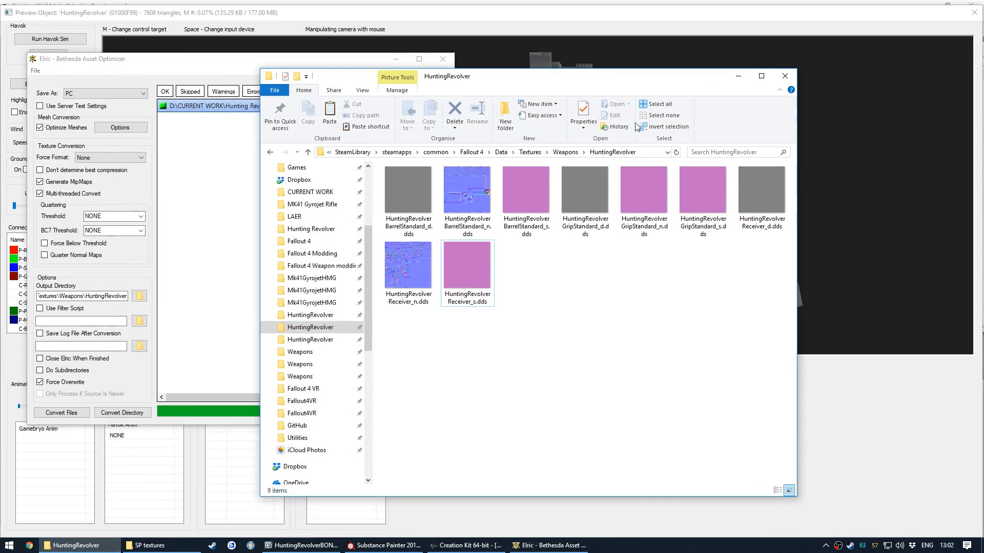
click(649, 154)
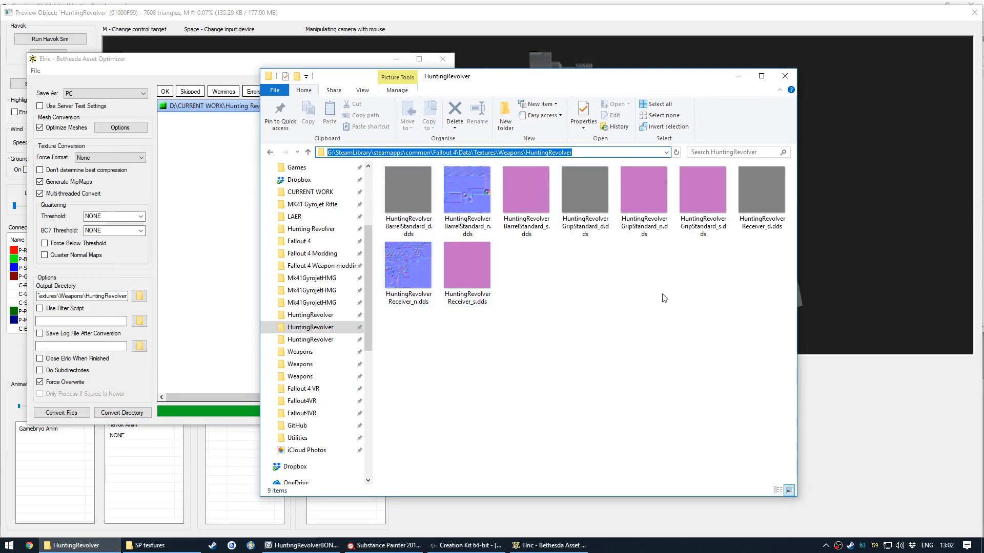
drag(38, 297, 187, 293)
key(ctrl+v)
click(230, 202)
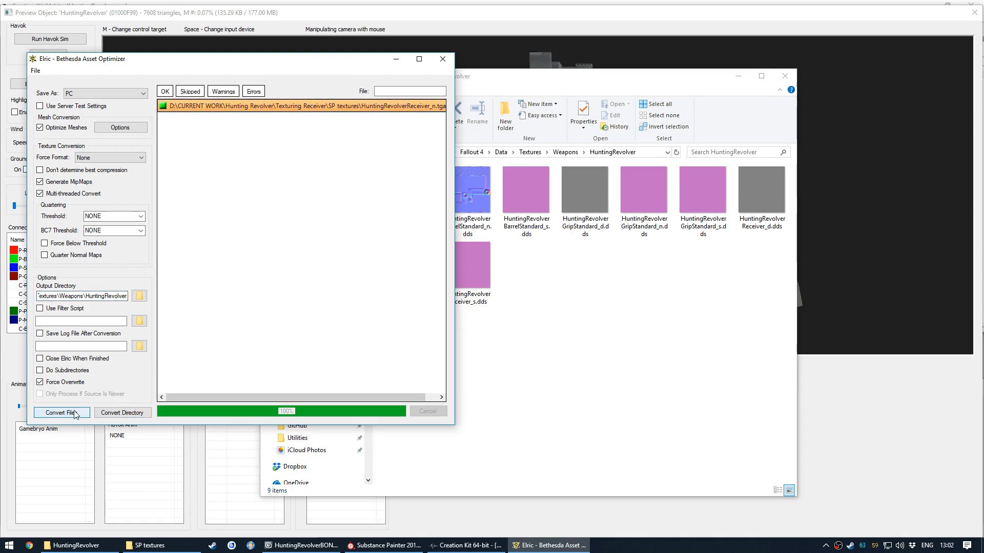
Convert HuntingRevolverReceiver_d.tga, _n.tga and _s.tga with Elric and inspect the revolver in the Creation Kit preview
click(519, 330)
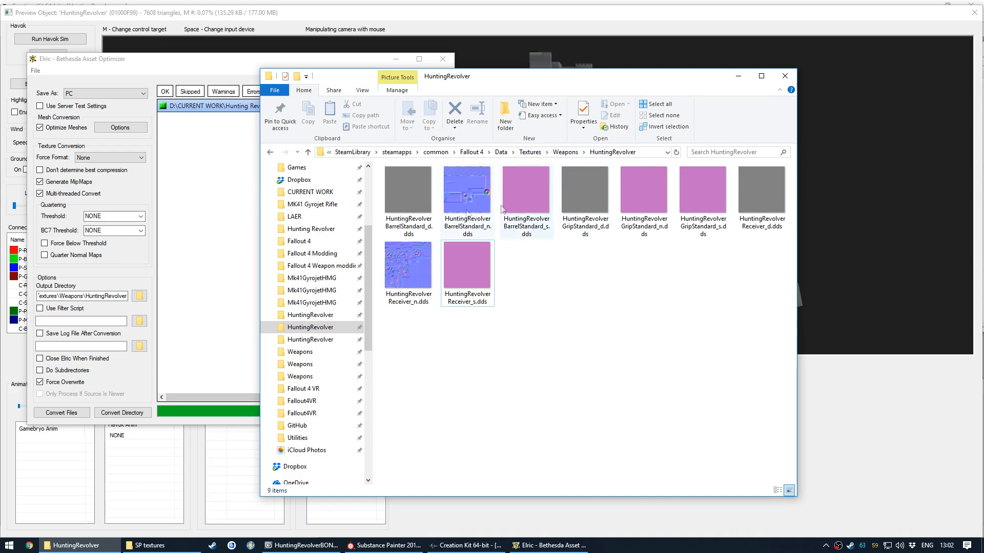
click(192, 304)
click(61, 412)
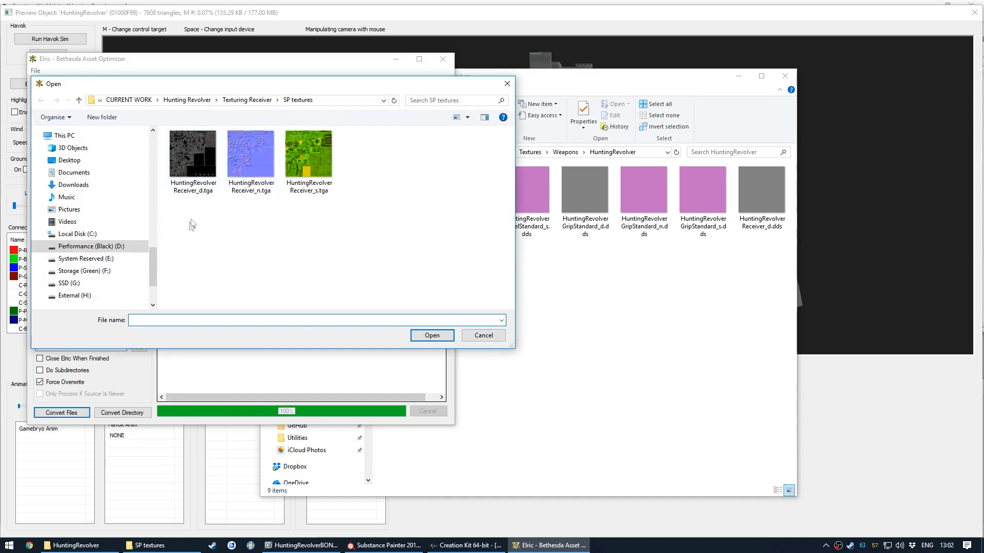
drag(189, 224, 328, 194)
click(432, 336)
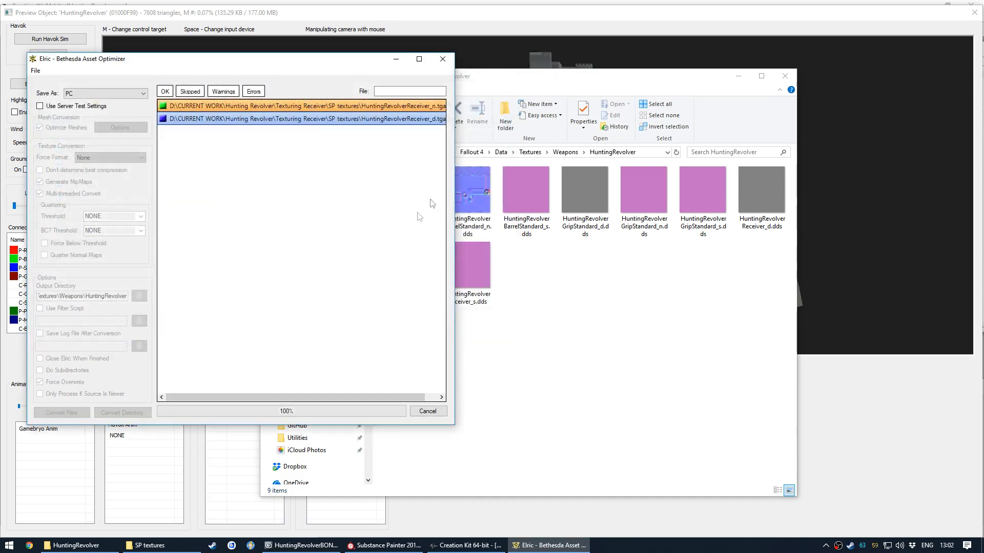
click(489, 14)
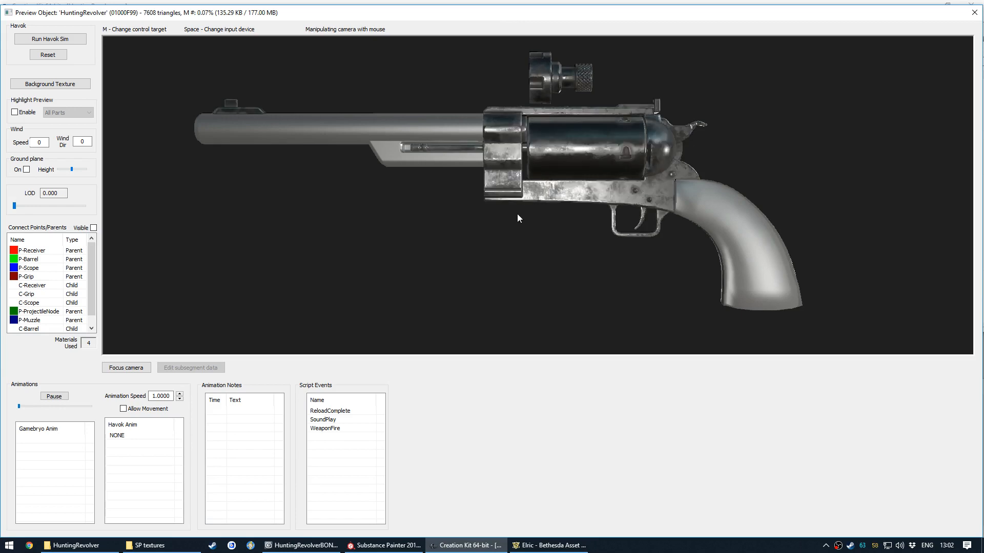
mouse_move(519, 215)
mouse_down()
mouse_move(552, 207)
mouse_move(459, 243)
mouse_move(384, 240)
mouse_move(461, 236)
mouse_move(489, 222)
mouse_move(473, 217)
mouse_move(479, 232)
mouse_move(492, 224)
mouse_move(453, 221)
mouse_move(478, 235)
mouse_move(374, 244)
mouse_move(475, 242)
mouse_move(469, 222)
mouse_up()
Switch to Substance Painter and cycle through the receiver's channel views to examine the Metallic and Base Color maps
click(398, 545)
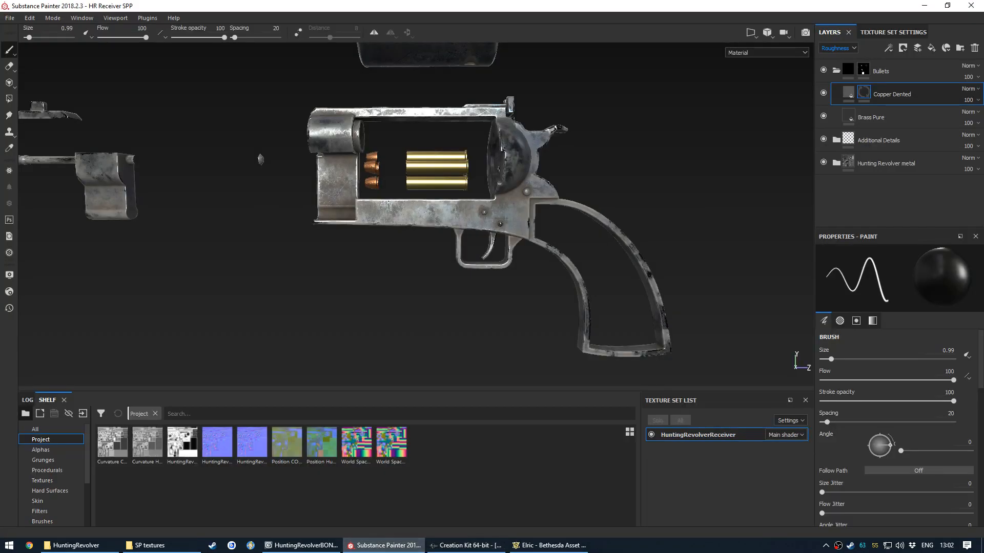
scroll(535, 182, up, 2)
alt+drag(560, 180, 536, 182)
key(shift+c)
key(shift+c)
key(shift+c)
key(shift+c)
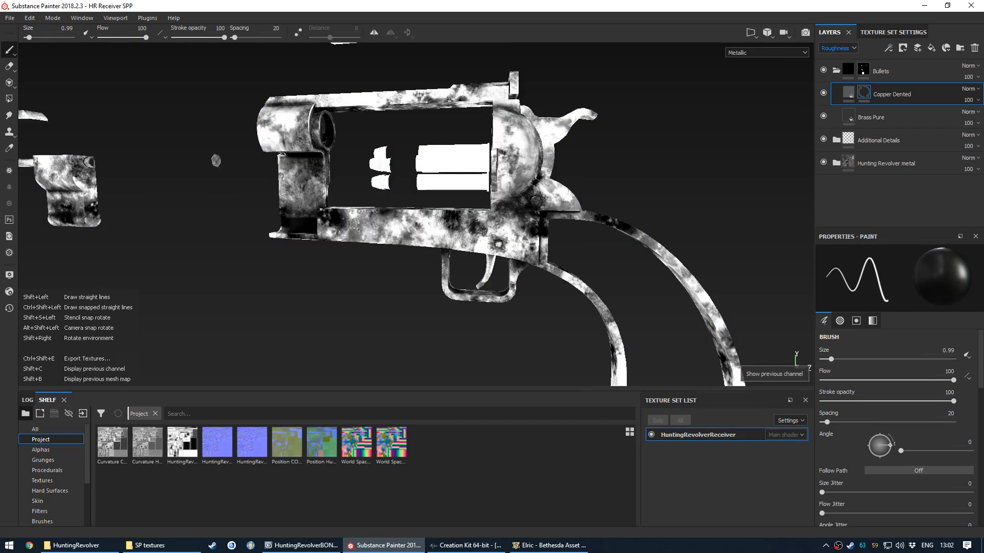
key(shift+c)
key(shift+c)
key(shift+c)
mouse_move(535, 181)
alt+mouse_down()
mouse_move(502, 210)
mouse_move(552, 208)
mouse_move(544, 221)
mouse_move(446, 238)
mouse_move(374, 312)
alt+mouse_up()
scroll(544, 222, up, 2)
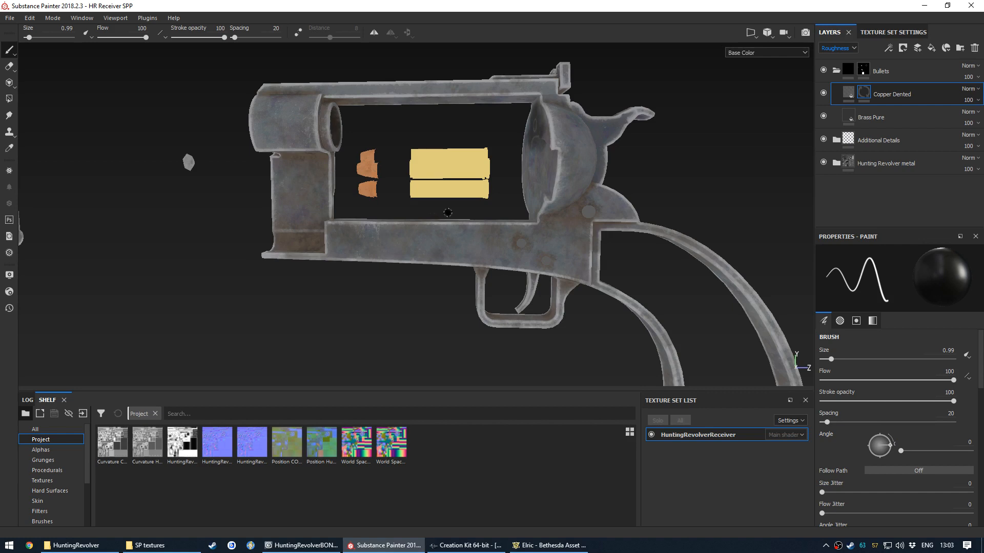
mouse_move(447, 213)
alt+mouse_down()
mouse_move(427, 209)
mouse_move(421, 221)
alt+mouse_up()
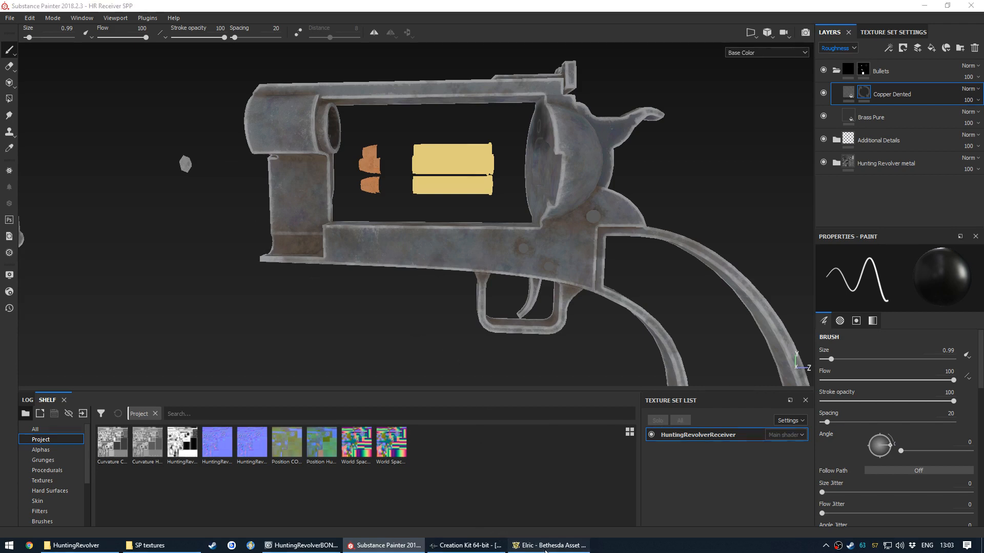
Compare the receiver's Base Color view with the textured revolver in the Creation Kit preview
click(517, 544)
click(571, 184)
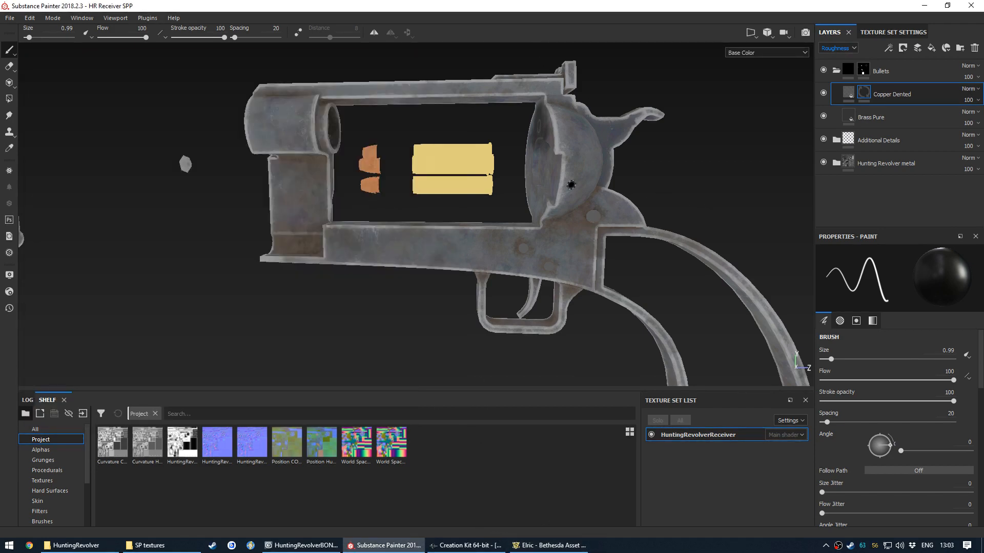
click(466, 545)
drag(444, 214, 468, 205)
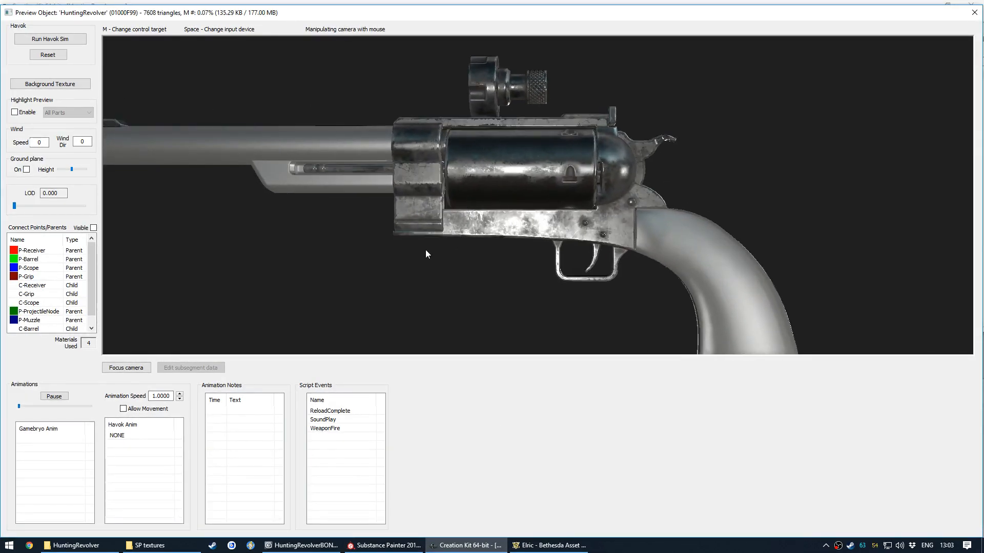
Switch back to Substance Painter and add a new paint layer above the Bullets folder
click(385, 545)
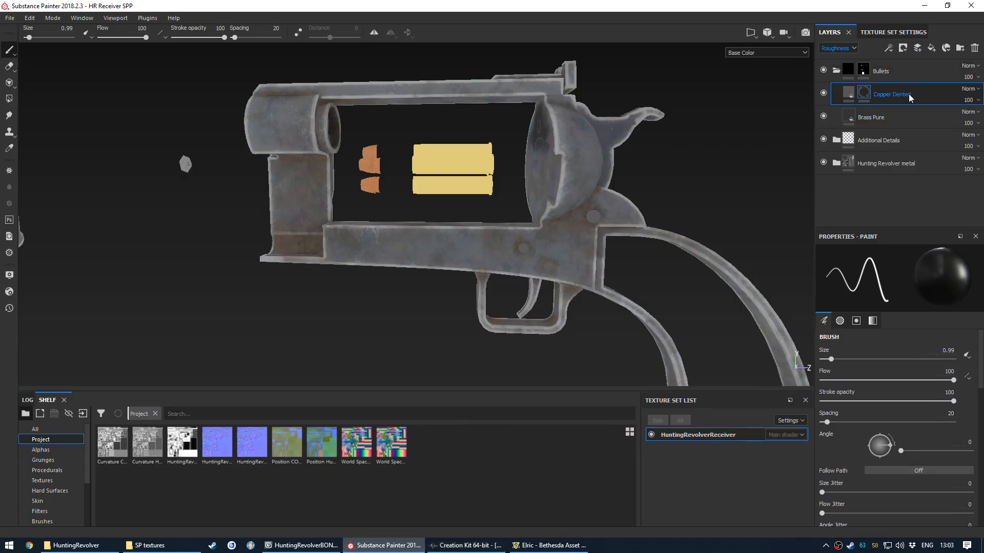
click(900, 74)
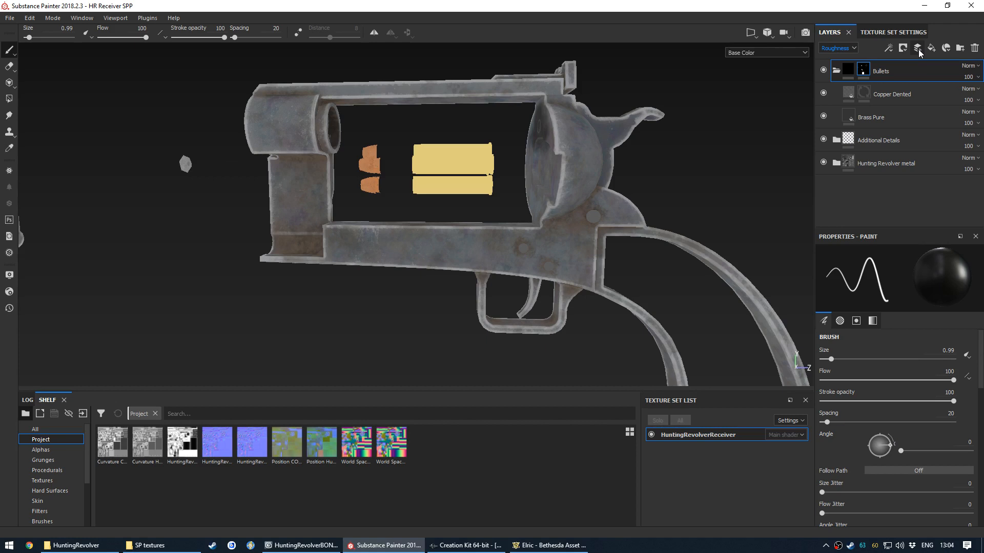
click(914, 49)
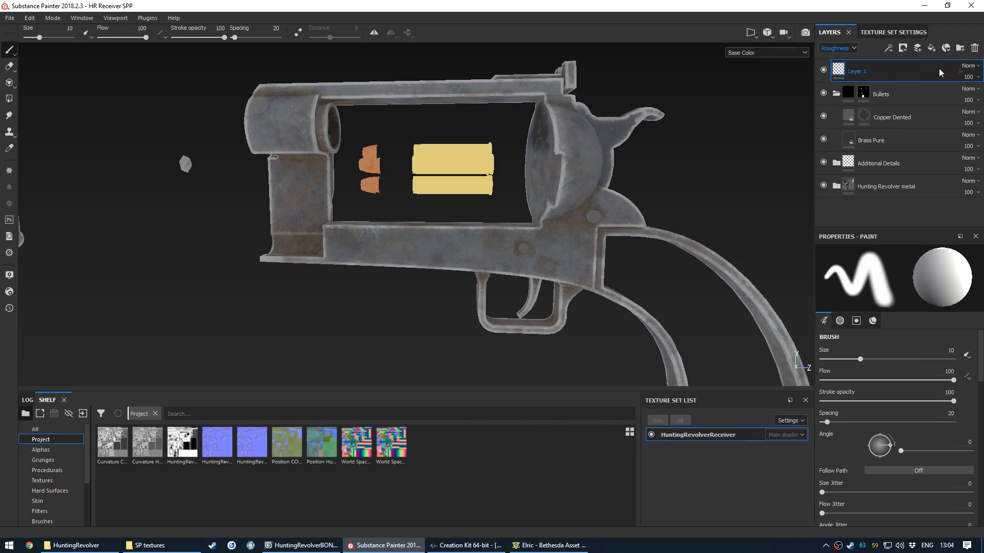
Set the new layer's Metallic blending mode to Passthrough and rename the layer FO4 Adjustment
click(853, 48)
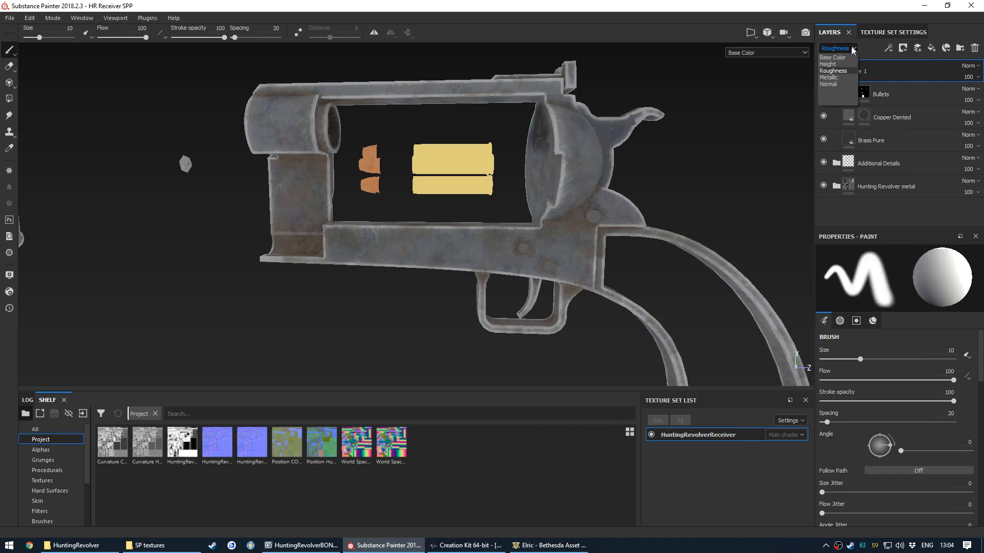
click(828, 78)
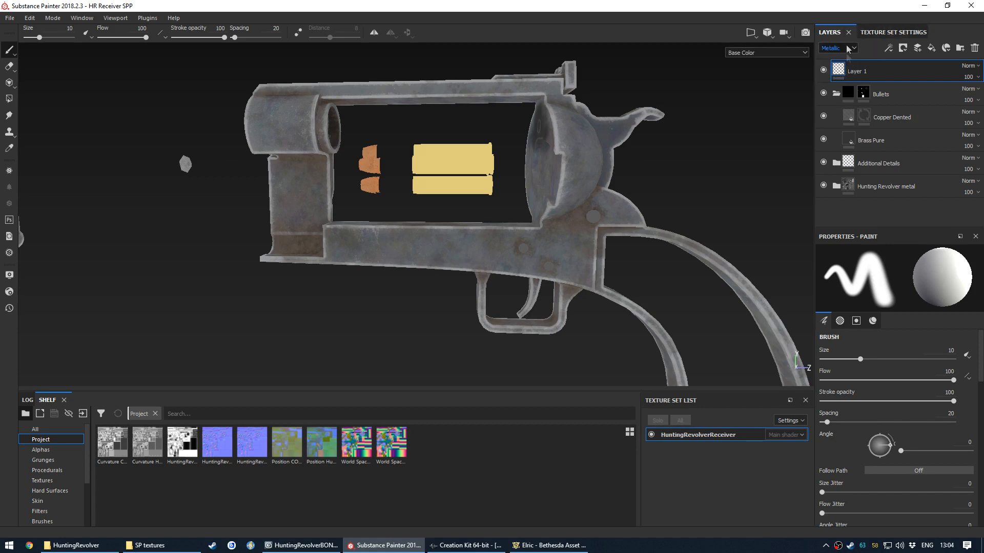
click(969, 66)
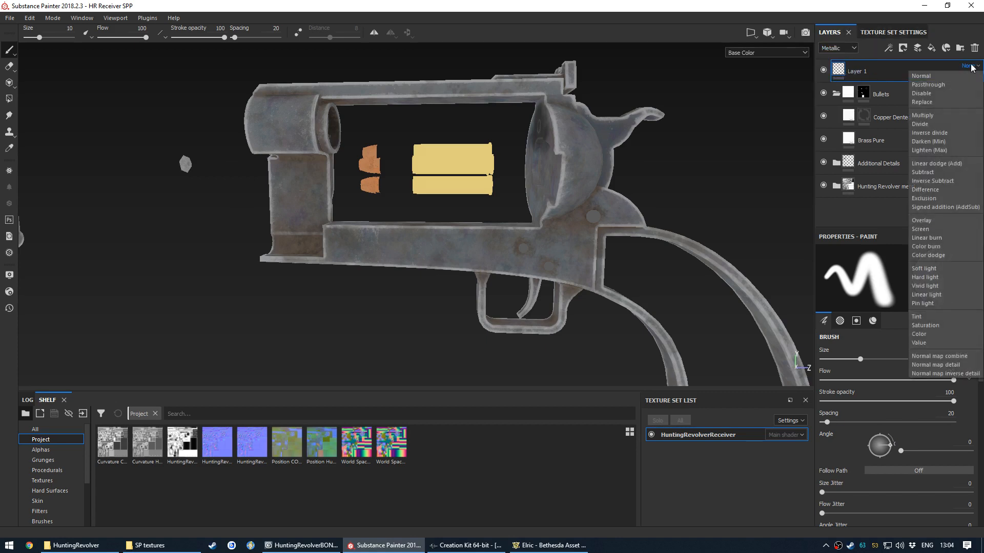
click(940, 84)
double_click(860, 74)
text(FO4)
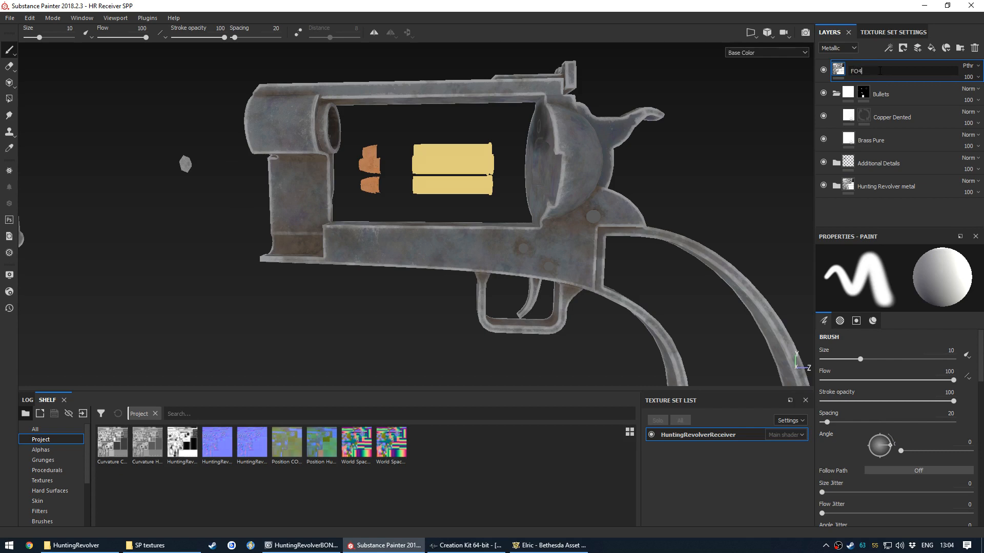
text( Adjustment)
key(Return)
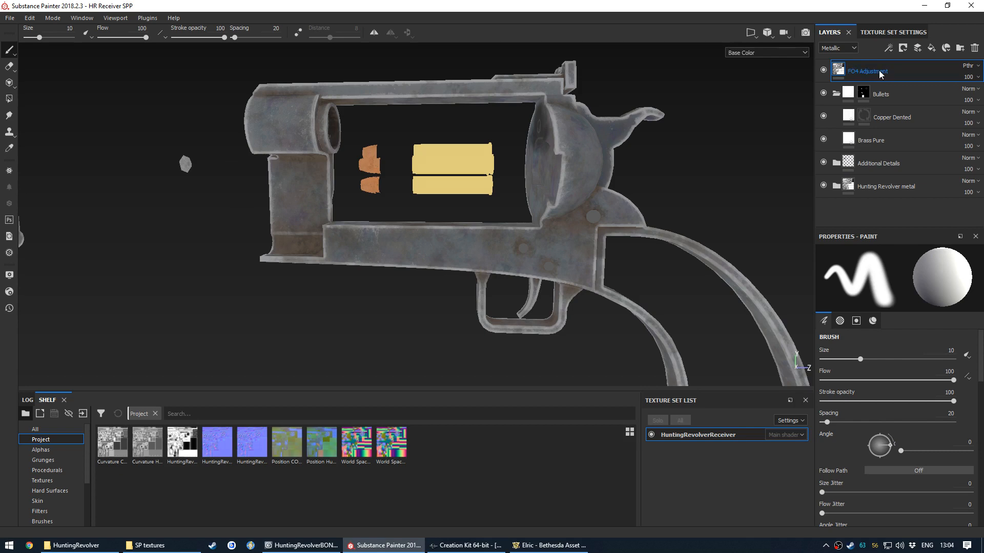
Group the FO4 Adjustment layer into a folder named FO4 adjustment
key(ctrl+g)
double_click(875, 71)
text(FO4 adjustment)
key(Return)
Add a Levels effect to the FO4 Adjustment layer with Metallic as the affected channel, and check the layer's blending mode
click(878, 94)
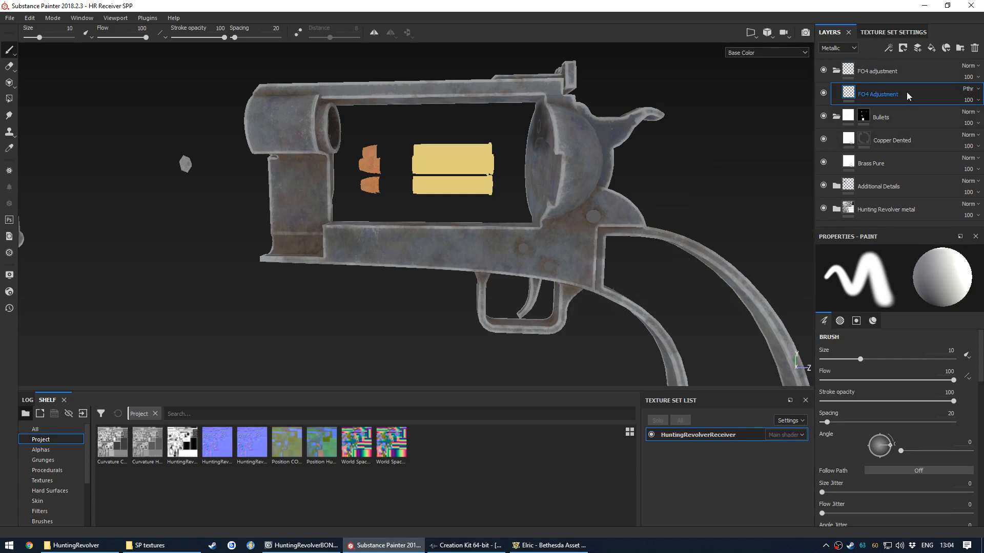
click(890, 48)
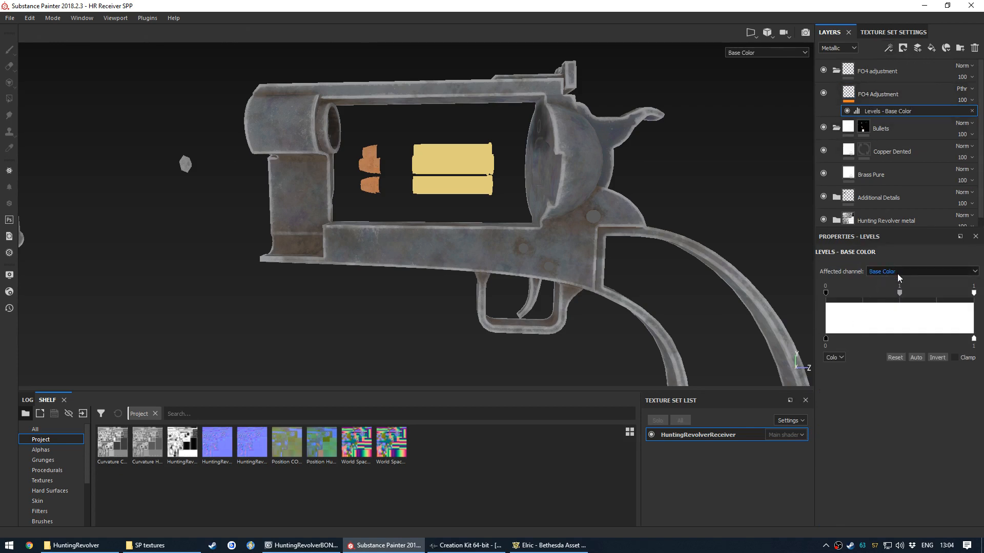
click(897, 274)
click(891, 302)
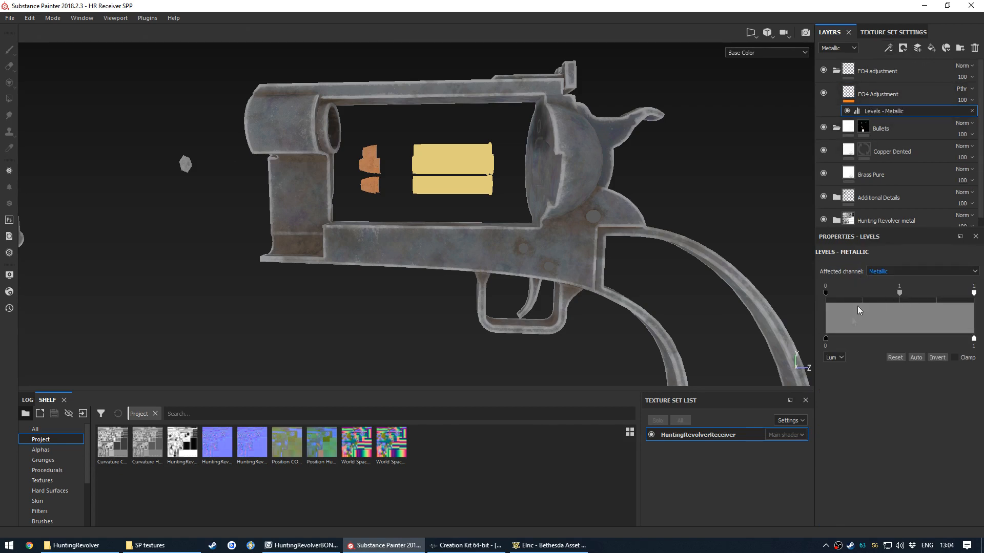
click(895, 91)
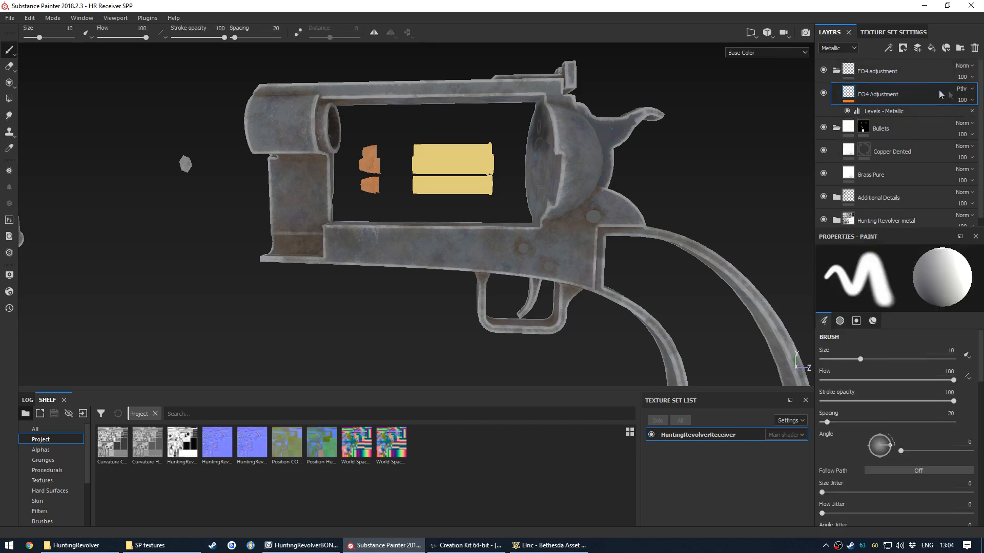
click(961, 89)
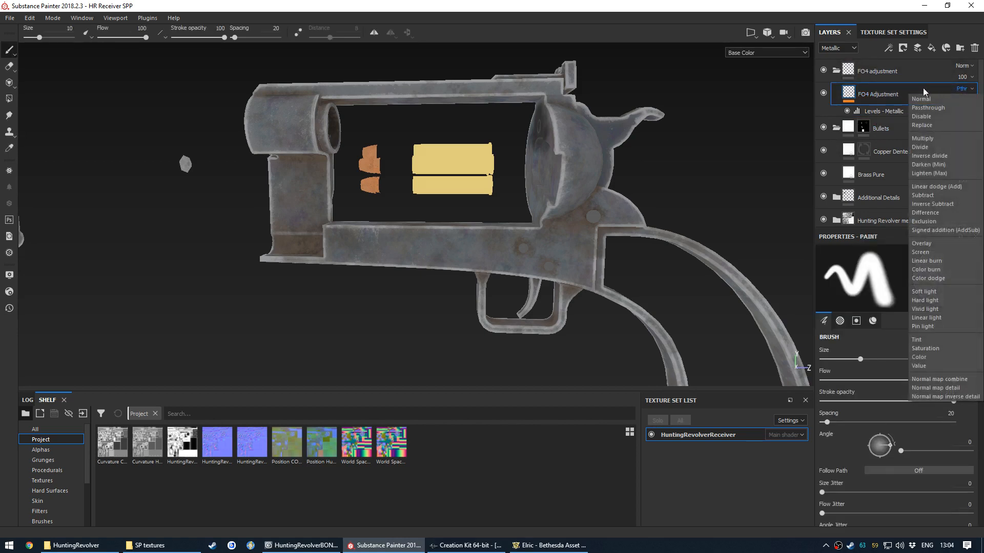
click(879, 111)
Find the FO4 adjustments LAER smart material with the search fo4, place it above all layers and delete the manually made FO4 adjustment folder
scroll(47, 495, down, 3)
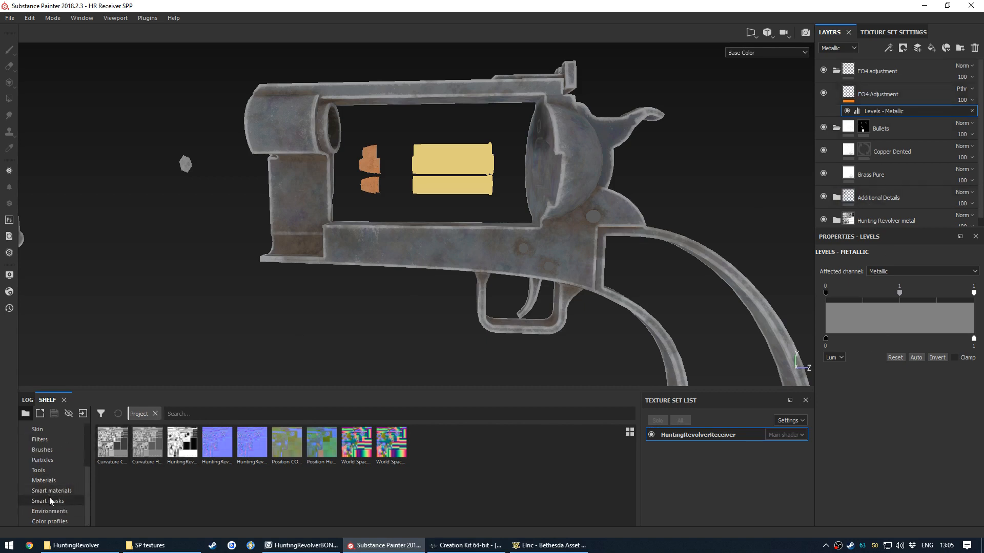
click(209, 413)
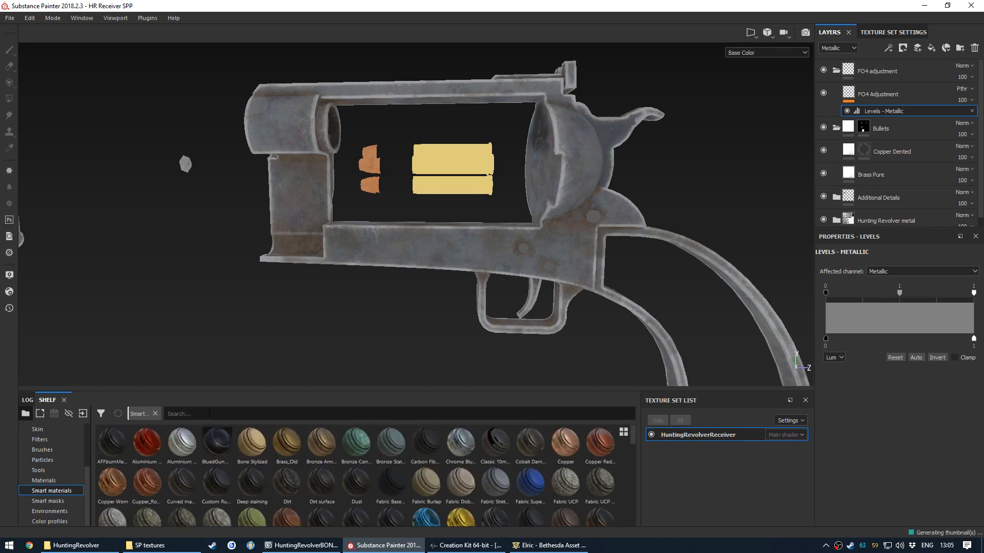
text(fo4)
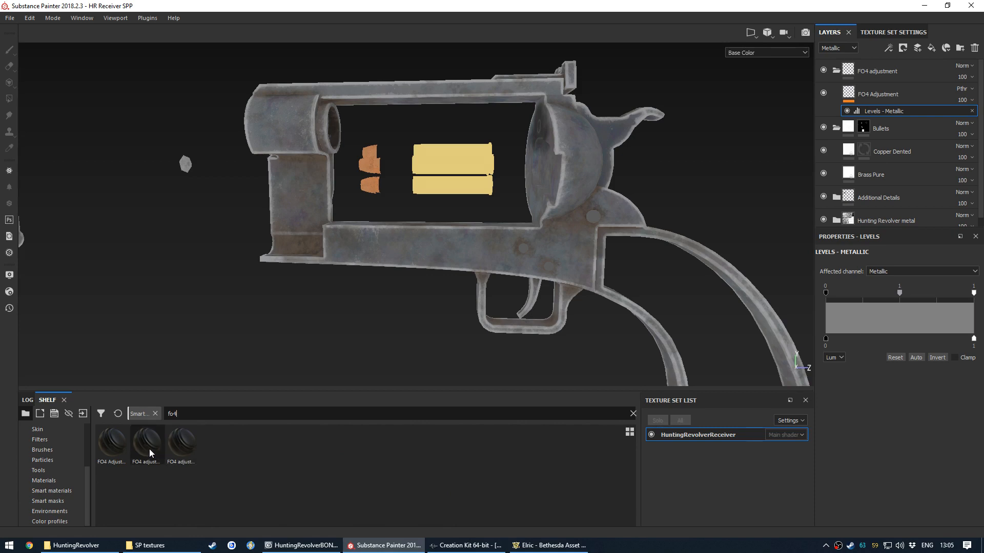
drag(177, 447, 918, 73)
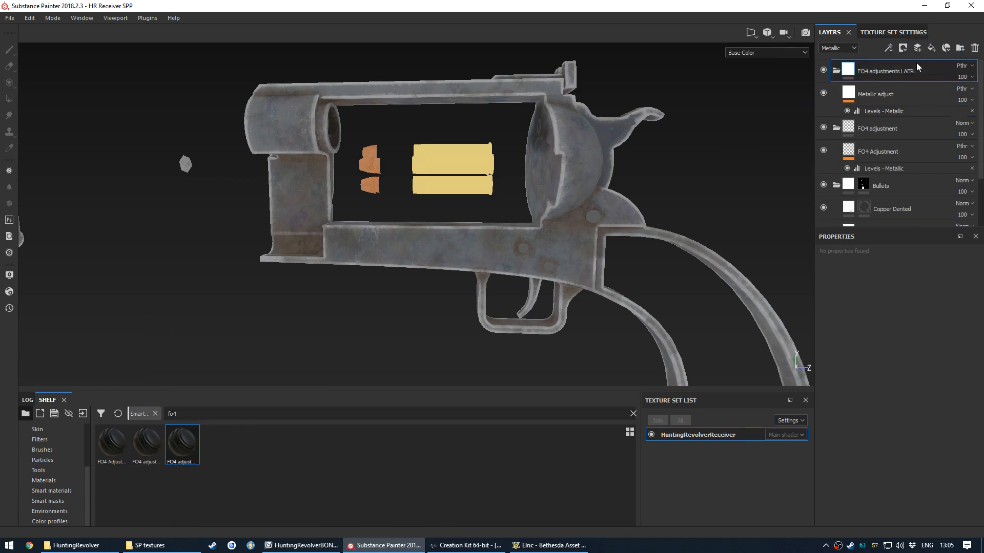
click(874, 127)
key(Delete)
Examine the Metallic adjust layer and its Levels effect inside the FO4 adjustments LAER folder
click(877, 71)
click(878, 93)
click(879, 113)
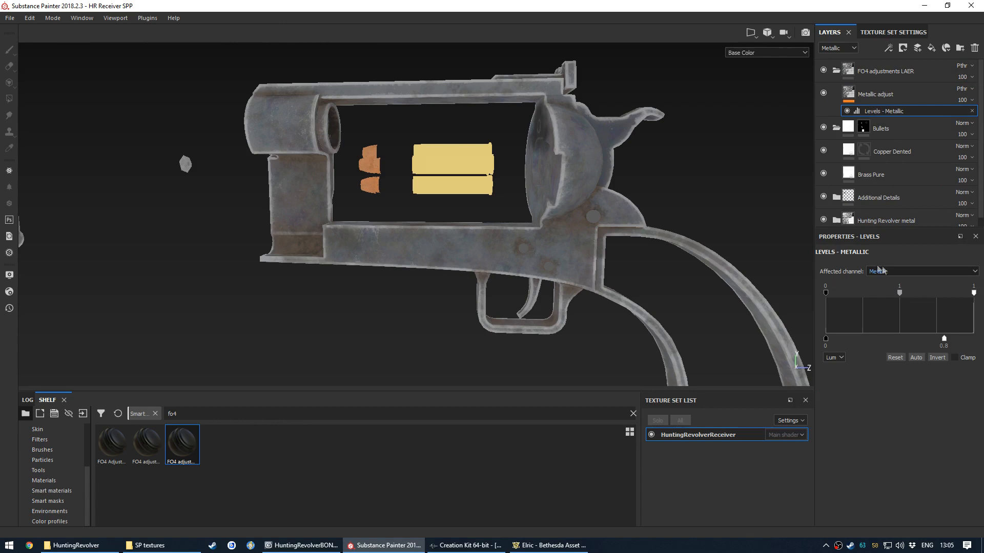
click(871, 96)
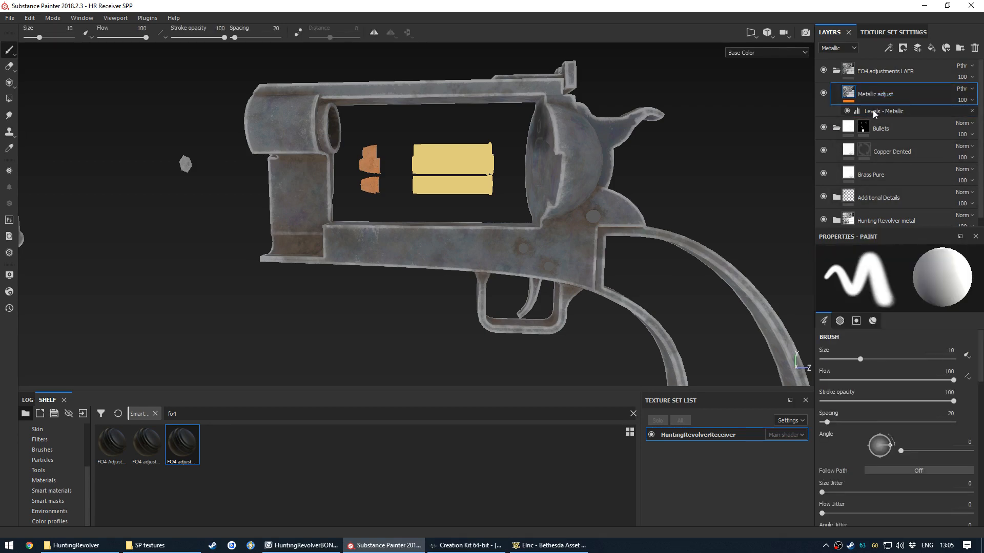
click(875, 113)
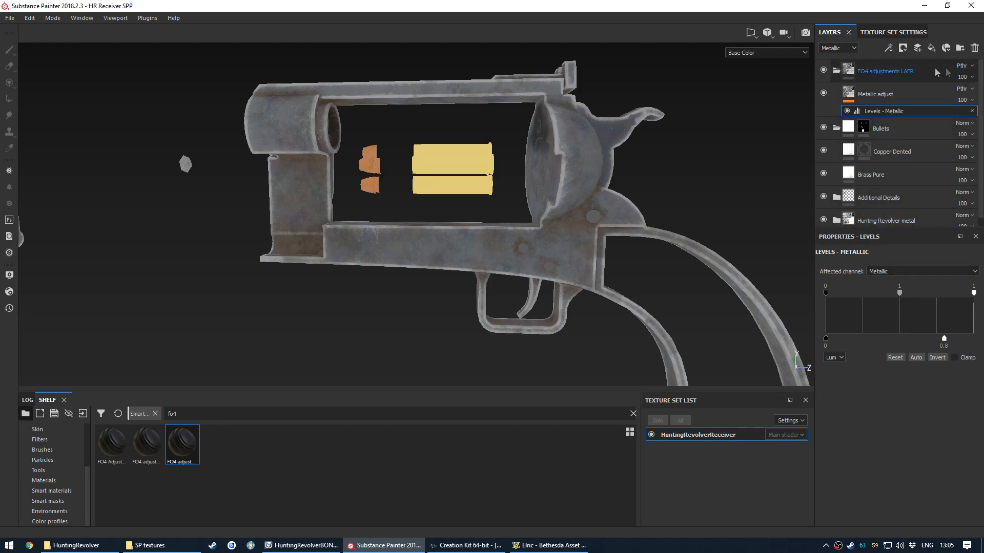
Compare the FO4 adjustments LAER folder's and Metallic adjust layer's blending modes in the Base Color and Metallic channels
click(917, 70)
click(963, 66)
click(883, 71)
click(838, 47)
click(835, 57)
click(838, 47)
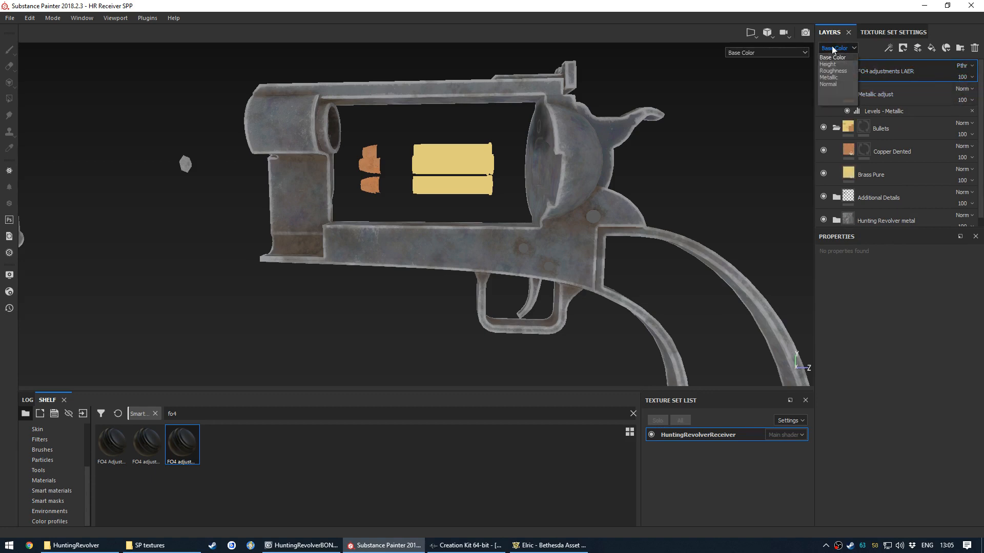
click(836, 76)
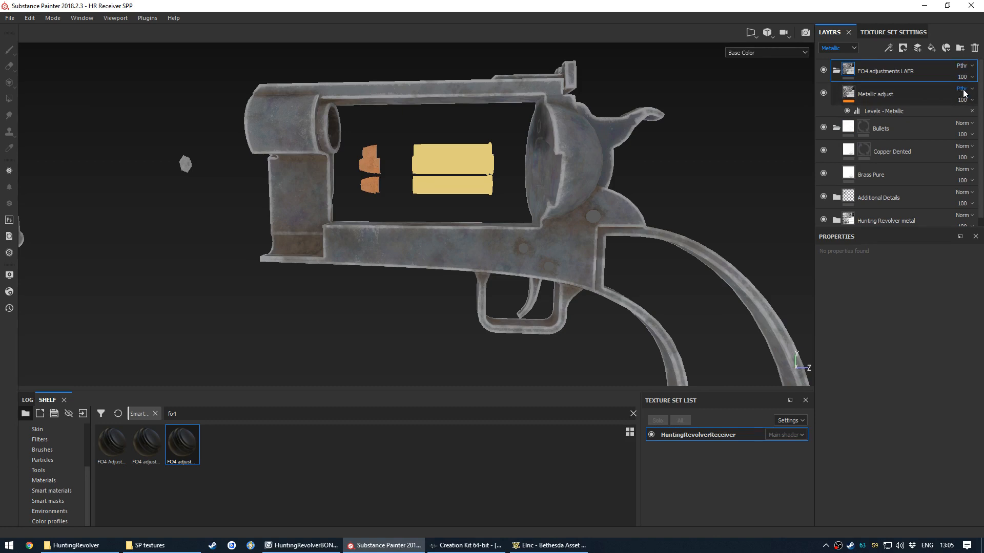
click(884, 111)
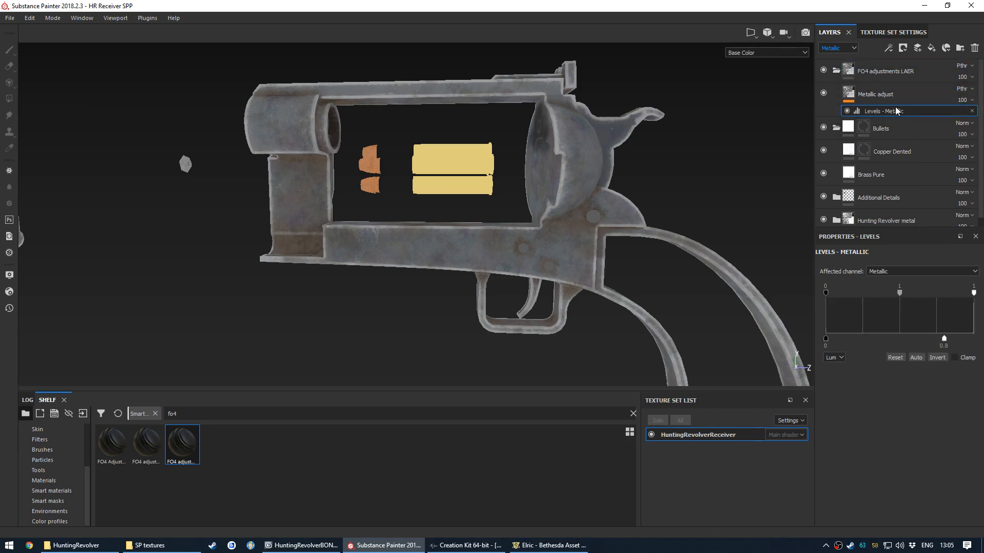
click(874, 94)
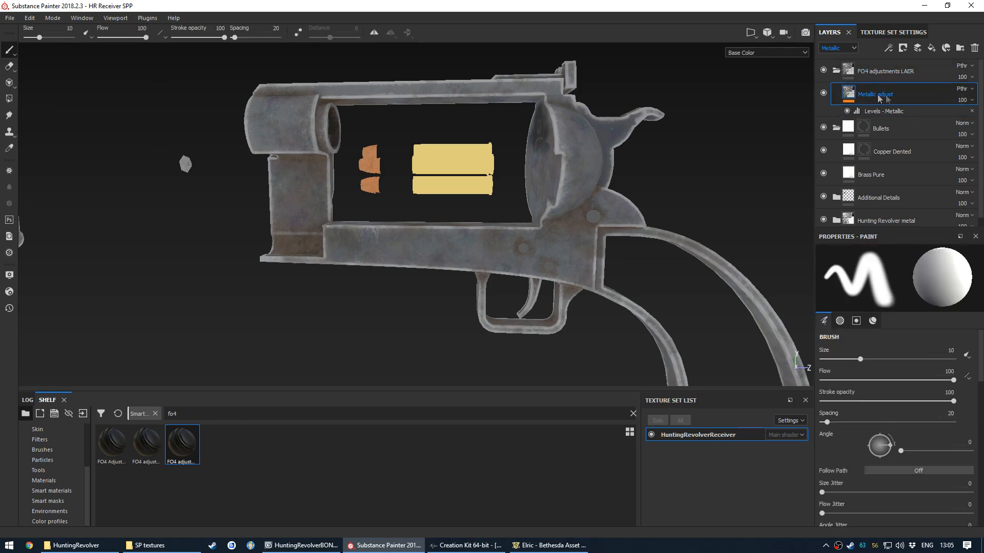
click(880, 109)
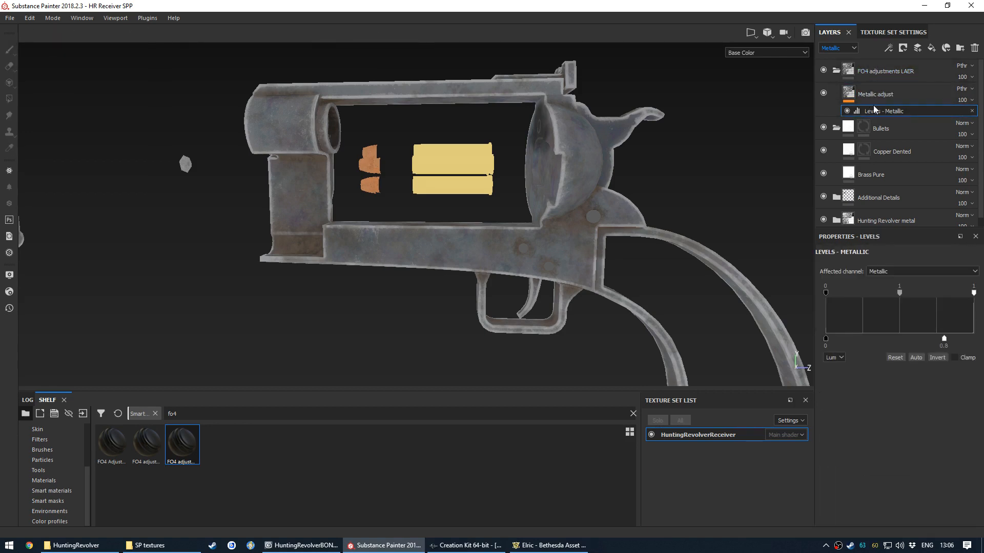
Replace the Metallic adjust layer in the folder with a new paint layer and set its Metallic blending mode to Passthrough
click(972, 111)
key(Delete)
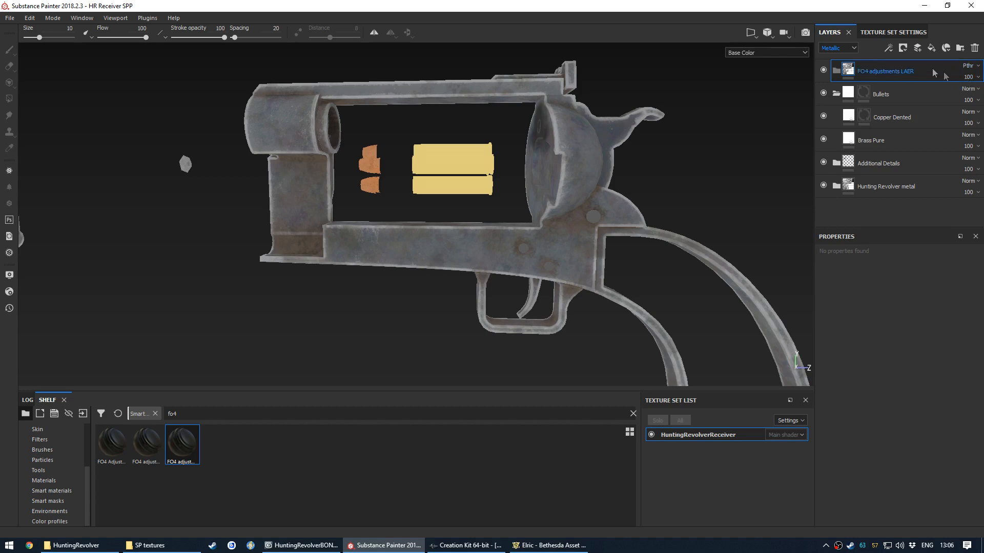
click(918, 48)
click(887, 96)
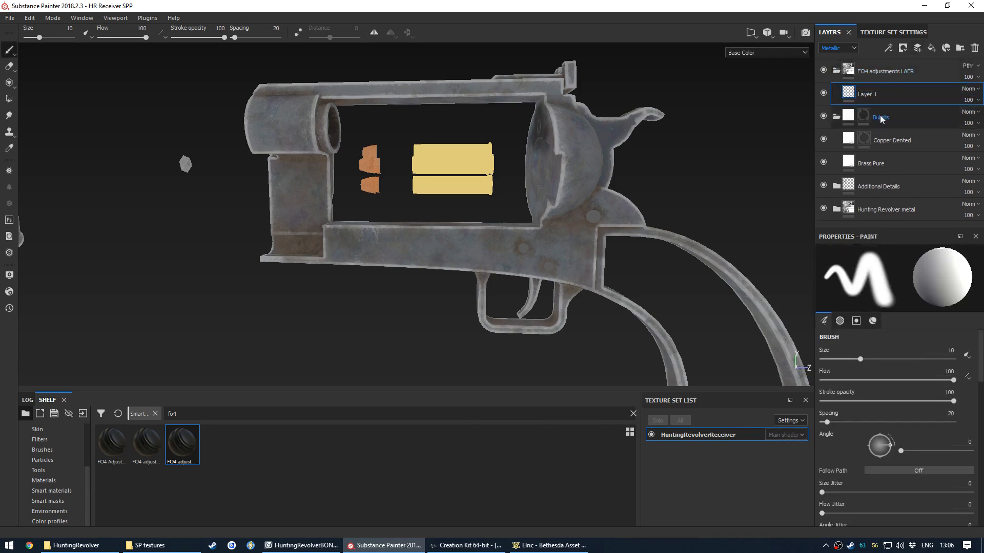
click(970, 88)
click(932, 106)
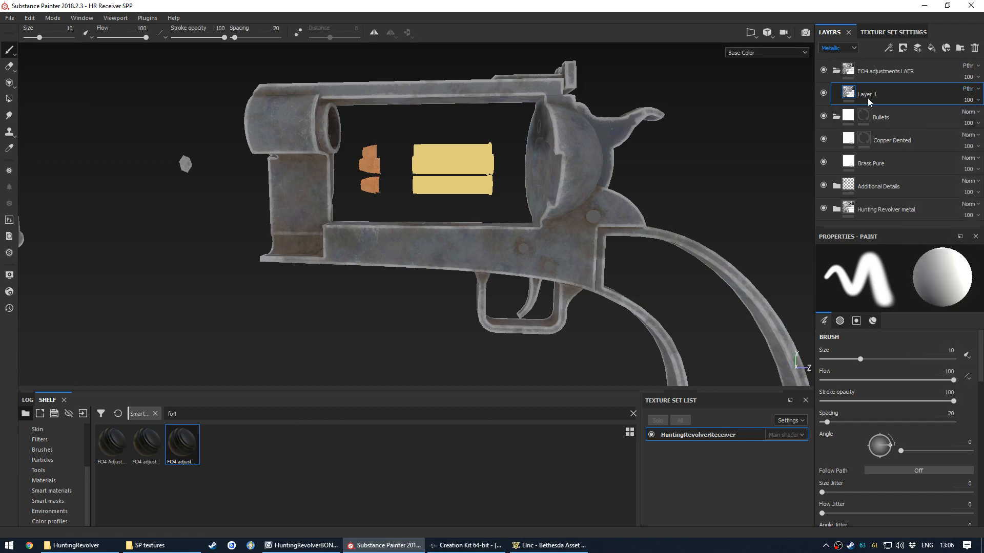
Add a Levels effect to Layer 1, with Metallic as the affected channel and the maximum output level set to 0.8
click(887, 49)
click(899, 97)
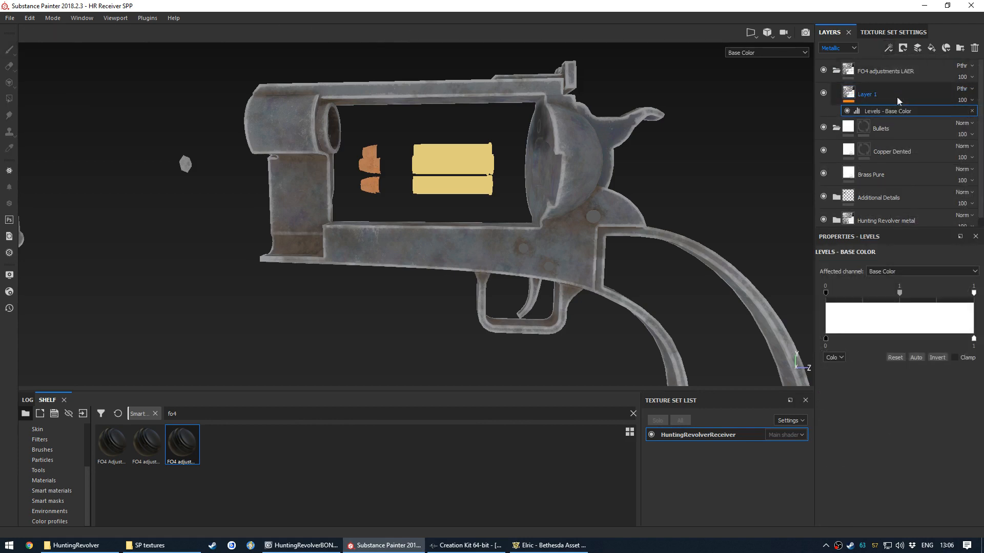
click(887, 271)
click(867, 302)
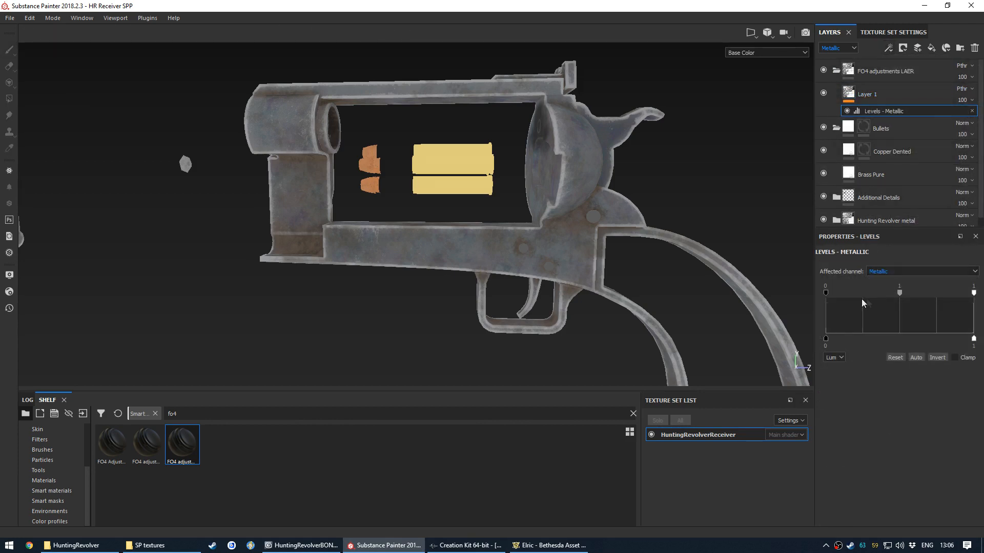
click(974, 346)
text(0.8)
key(Return)
Compare the revolver in the Material view with Layer 1 hidden and shown
key(m)
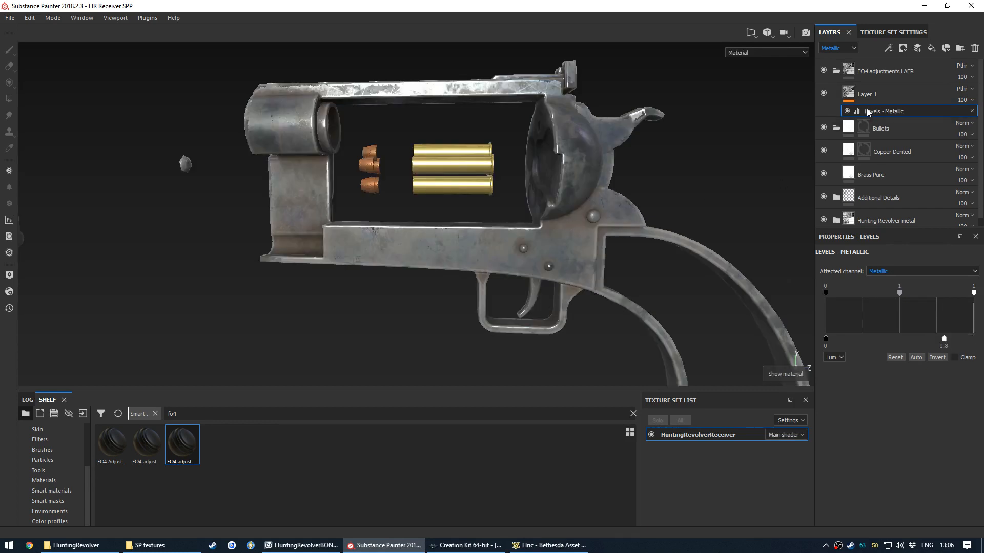
click(824, 93)
click(823, 93)
click(823, 93)
click(824, 92)
click(824, 93)
click(823, 93)
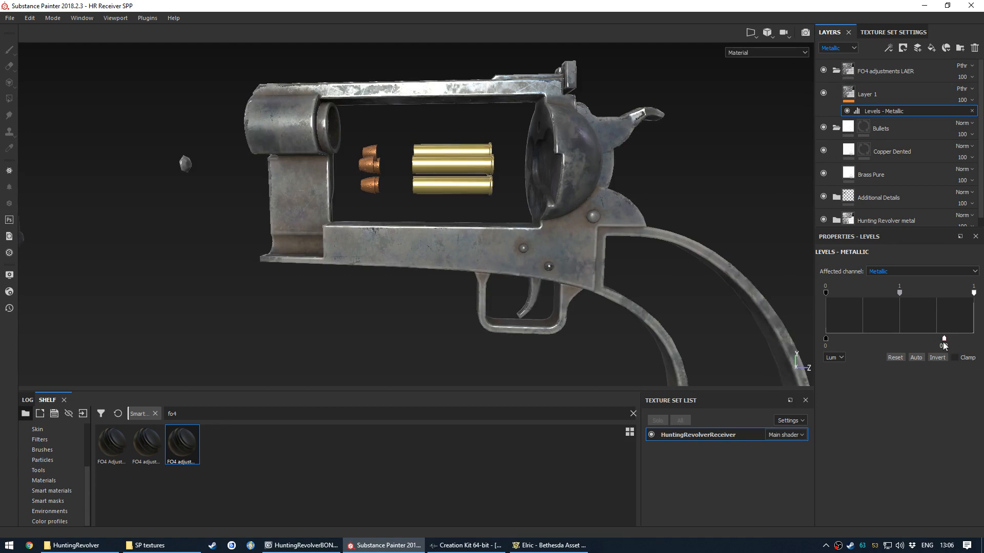
Compare the revolver's Metallic channel view with Layer 1 hidden and shown
key(c)
click(763, 53)
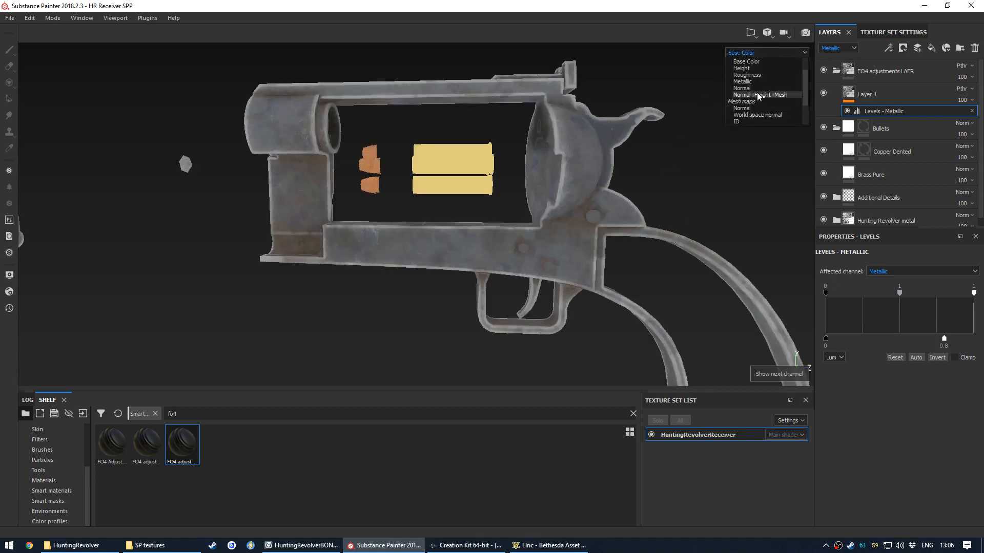
click(758, 83)
alt+drag(554, 188, 501, 214)
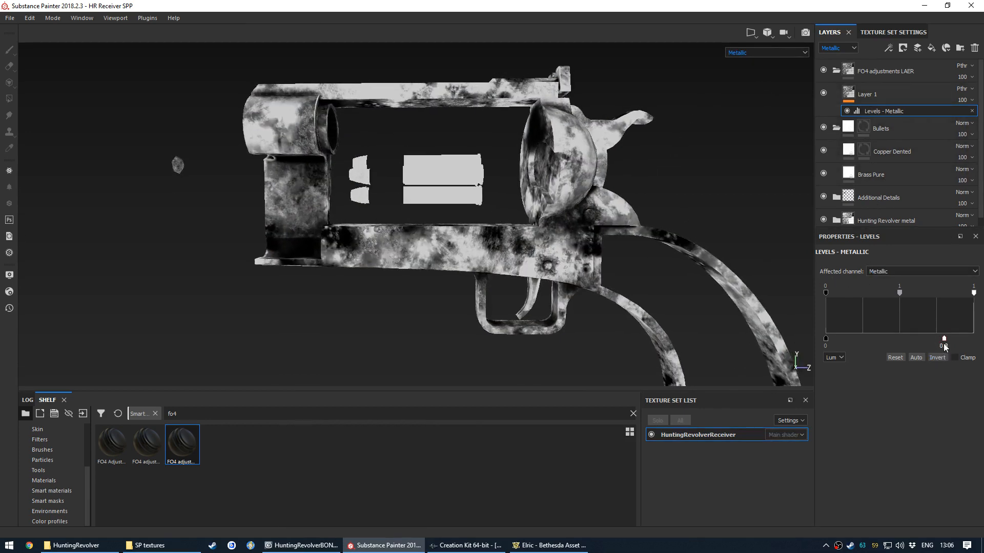
click(823, 94)
click(823, 93)
click(823, 94)
click(823, 94)
click(823, 93)
click(823, 93)
click(823, 93)
click(823, 94)
Export the updated receiver textures and open the SP textures output folder
key(ctrl+shift+e)
click(551, 446)
click(456, 281)
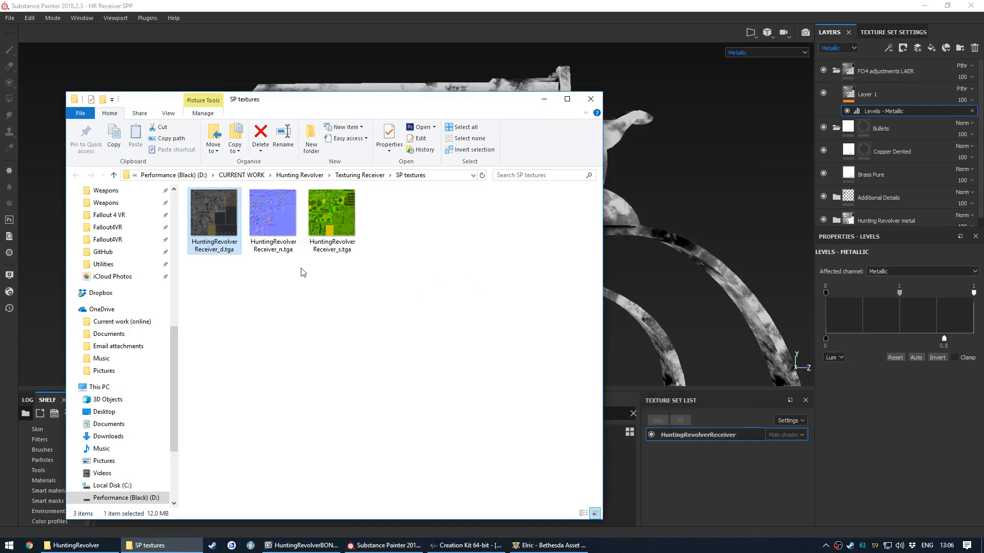
Open HuntingRevolverReceiver_d.tga in Photoshop and examine the exported diffuse texture up close
double_click(202, 219)
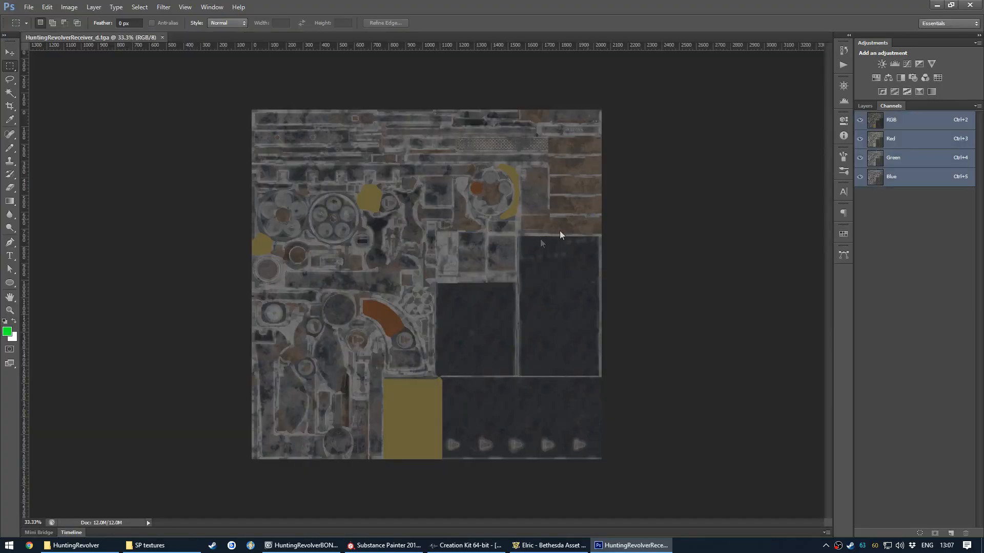
alt+scroll(505, 334, up, 6)
drag(485, 361, 498, 199)
drag(521, 134, 516, 399)
alt+scroll(503, 353, down, 4)
drag(500, 354, 457, 219)
alt+scroll(487, 282, up, 1)
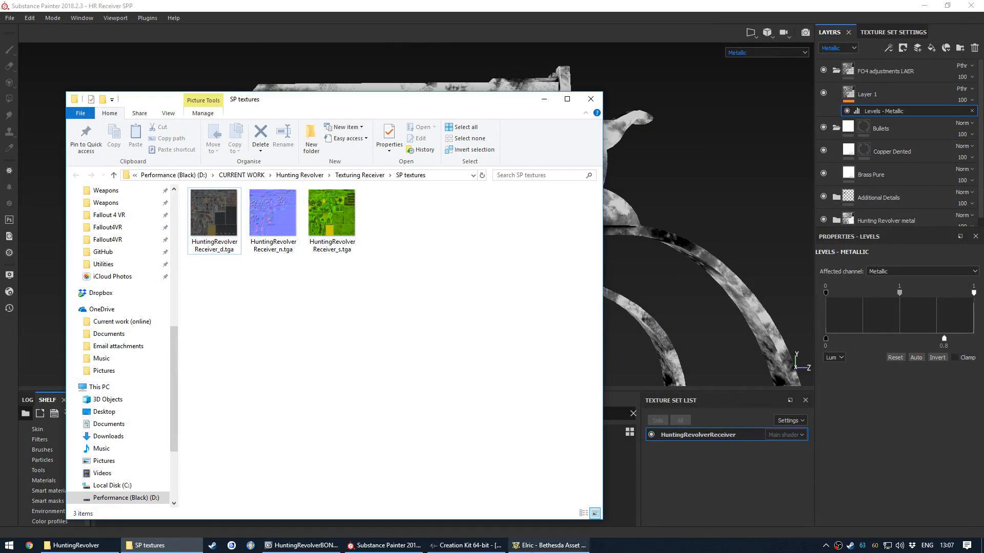
Convert HuntingRevolverReceiver_d.tga and HuntingRevolverReceiver_s.tga with Elric and inspect the revolver in the Creation Kit preview
click(543, 545)
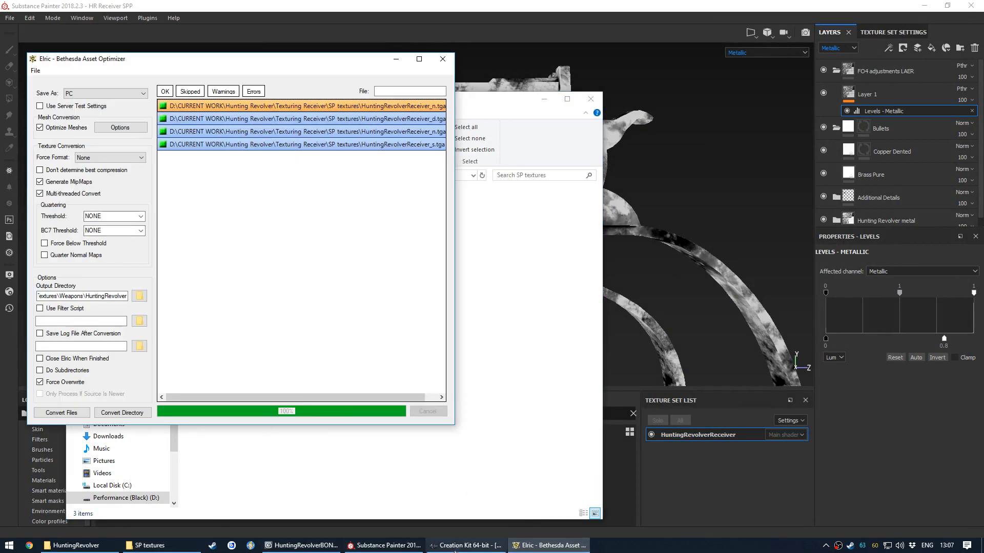
click(467, 546)
middle_drag(499, 255, 656, 230)
click(548, 545)
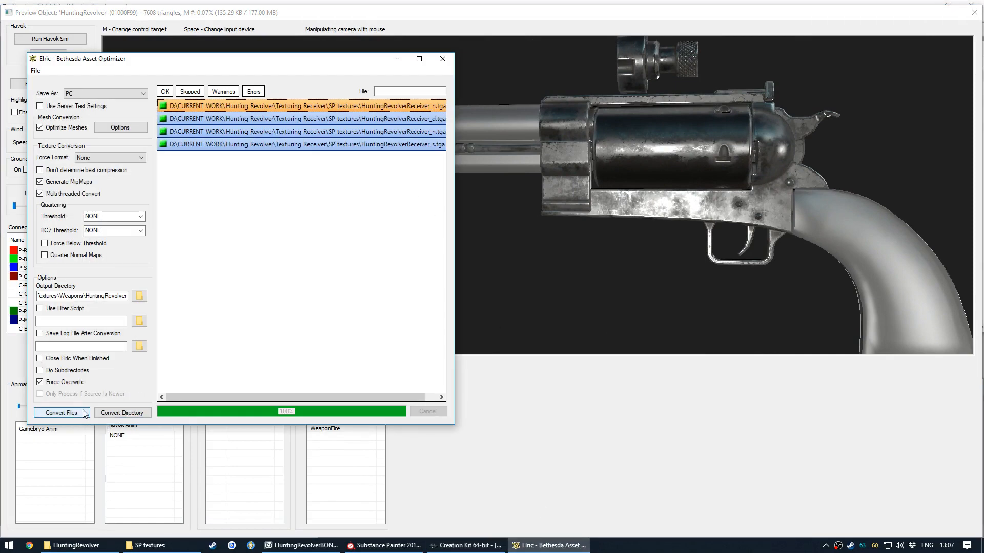
click(62, 413)
click(196, 187)
ctrl+click(309, 159)
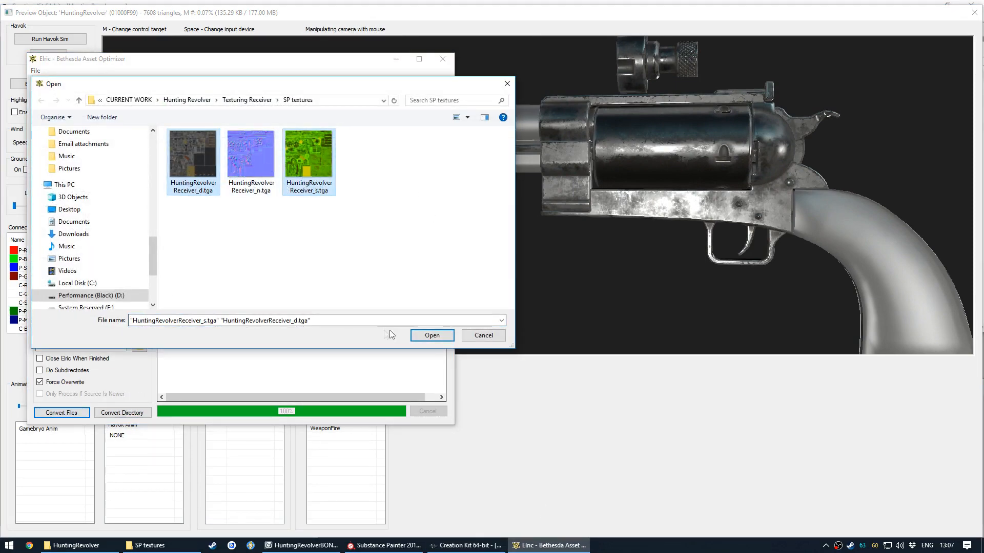
click(432, 336)
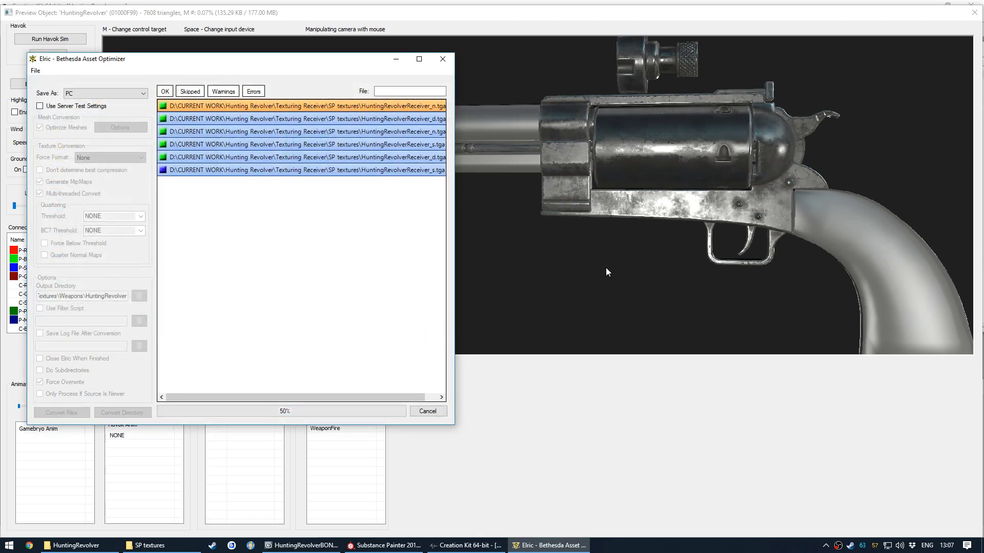
drag(623, 248, 410, 295)
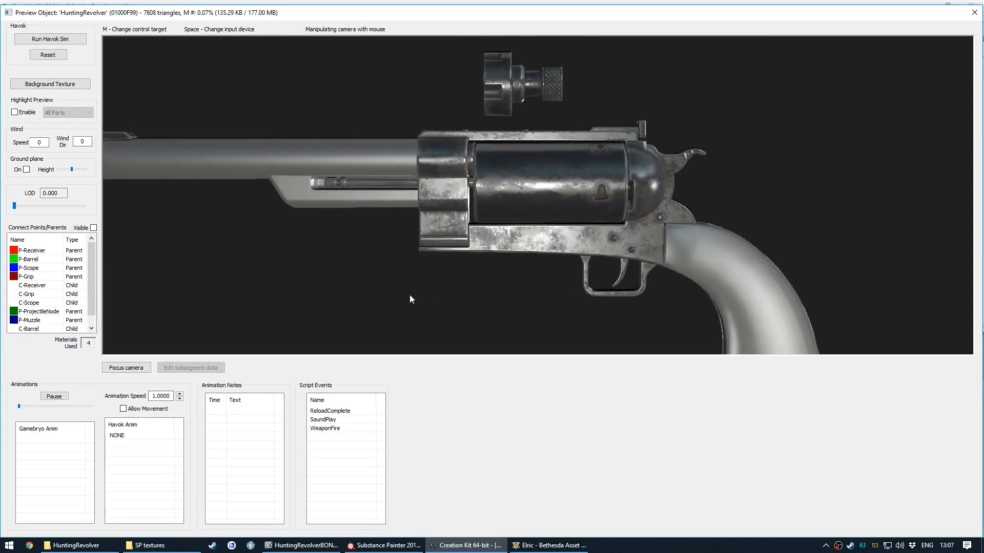
drag(479, 257, 510, 231)
Switch to Substance Painter, show the Material view, and hide the FO4 adjustments LAER folder to inspect the revolver without it
click(385, 545)
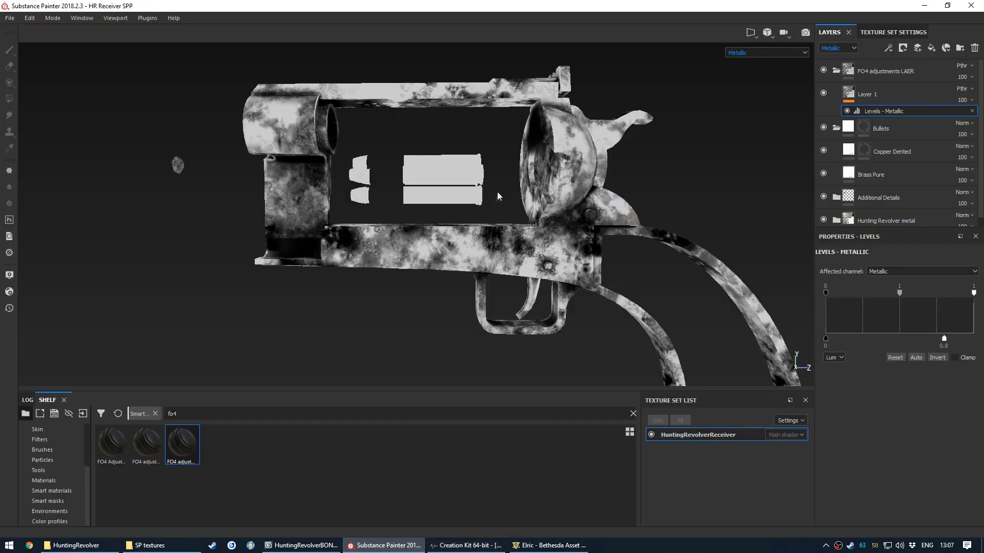
key(m)
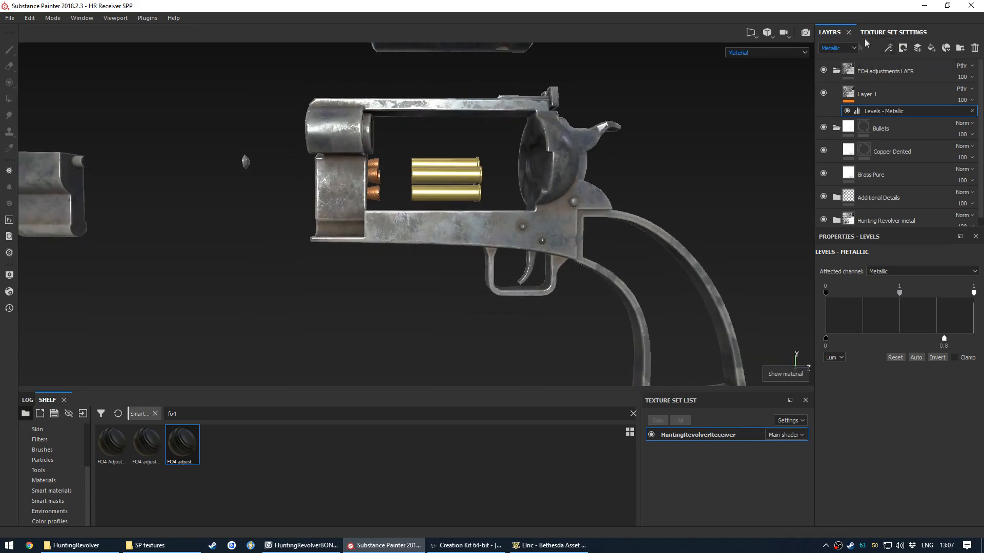
alt+drag(579, 175, 485, 230)
click(823, 71)
scroll(485, 230, down, 2)
scroll(481, 225, down, 5)
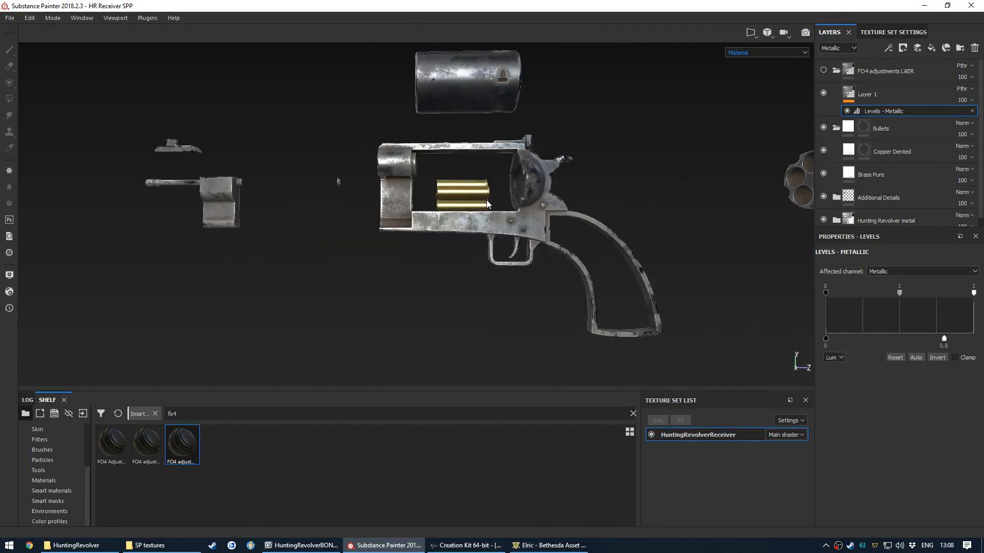
scroll(480, 221, up, 3)
scroll(454, 237, down, 1)
scroll(458, 242, up, 3)
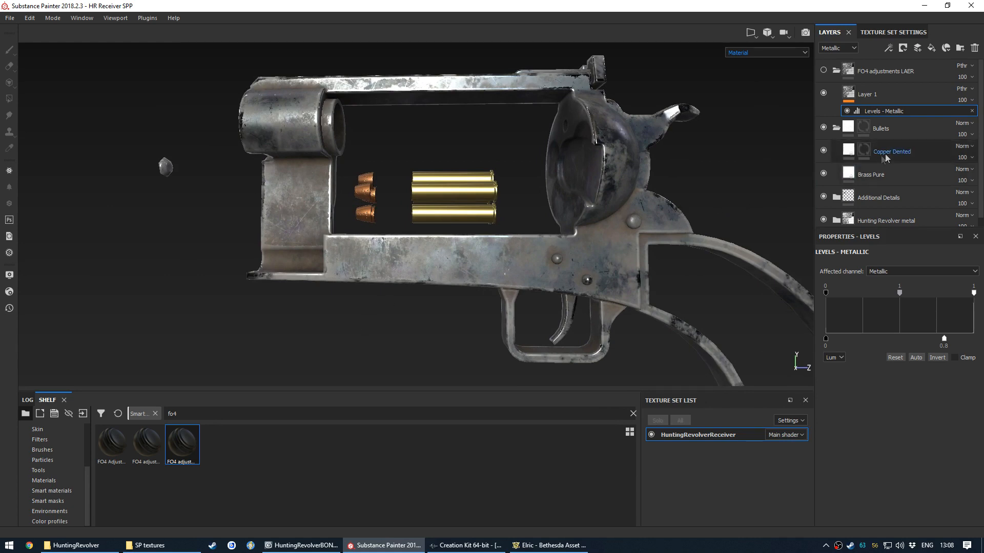
Collapse the Bullets and FO4 adjustments LAER folders in the layer stack
scroll(902, 156, down, 1)
click(835, 118)
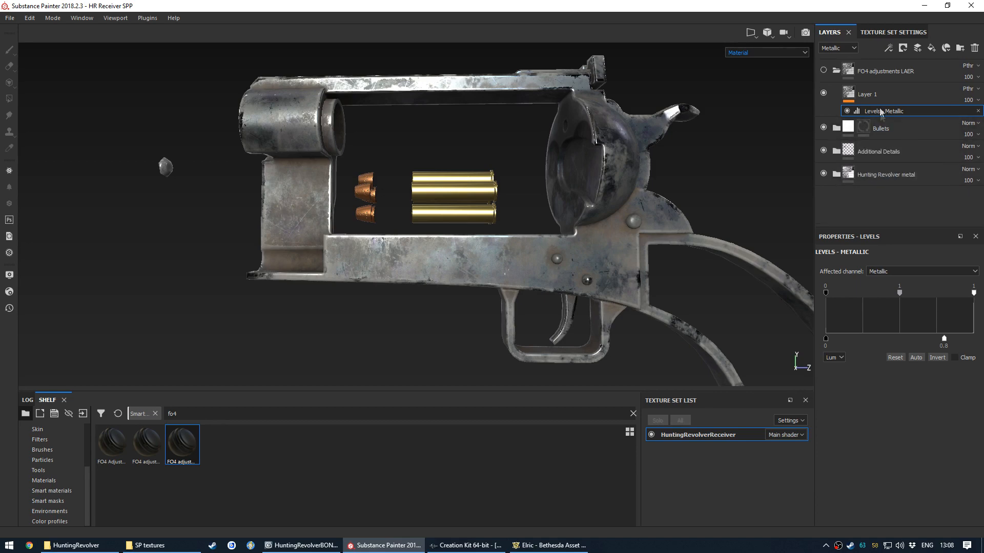
click(876, 71)
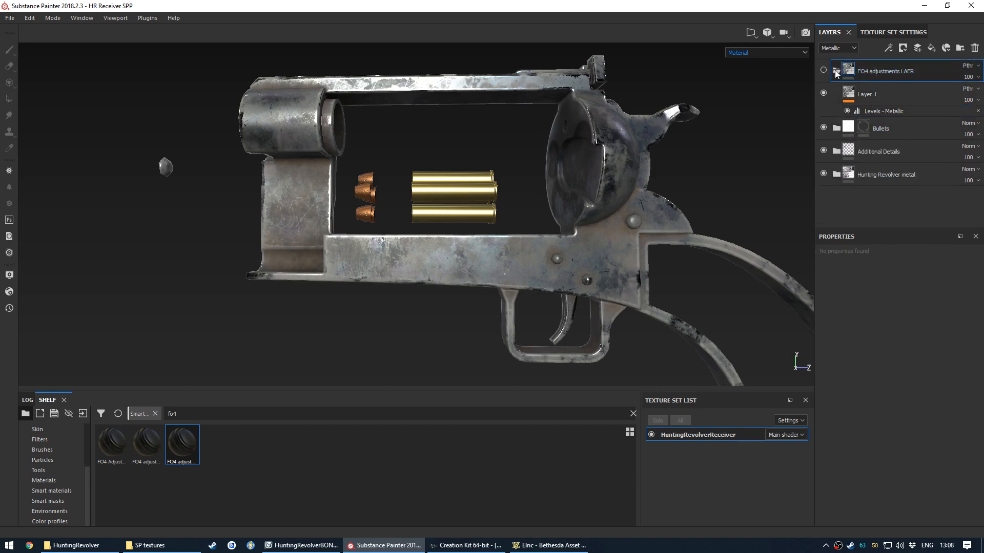
click(836, 71)
scroll(534, 250, down, 5)
alt+drag(411, 260, 472, 260)
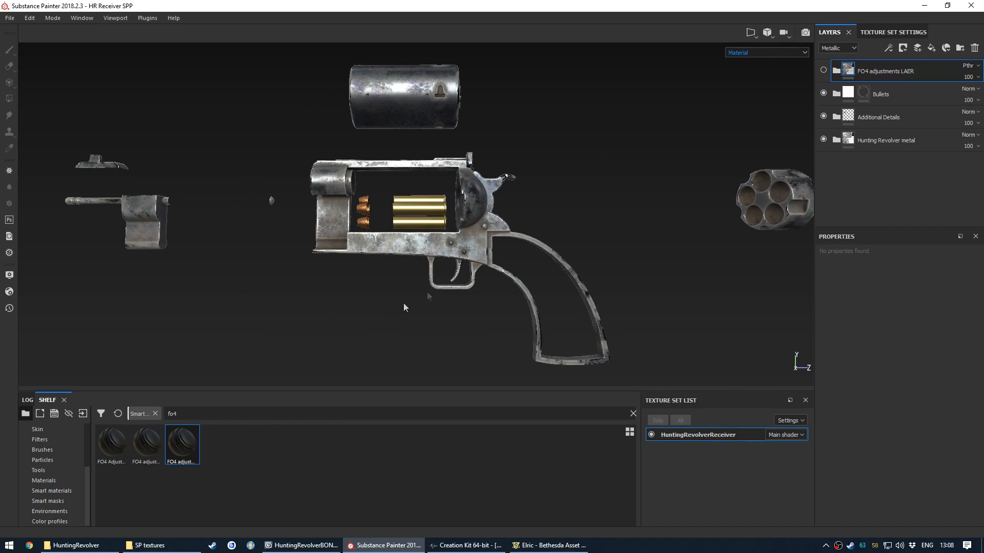
alt+drag(476, 266, 429, 229)
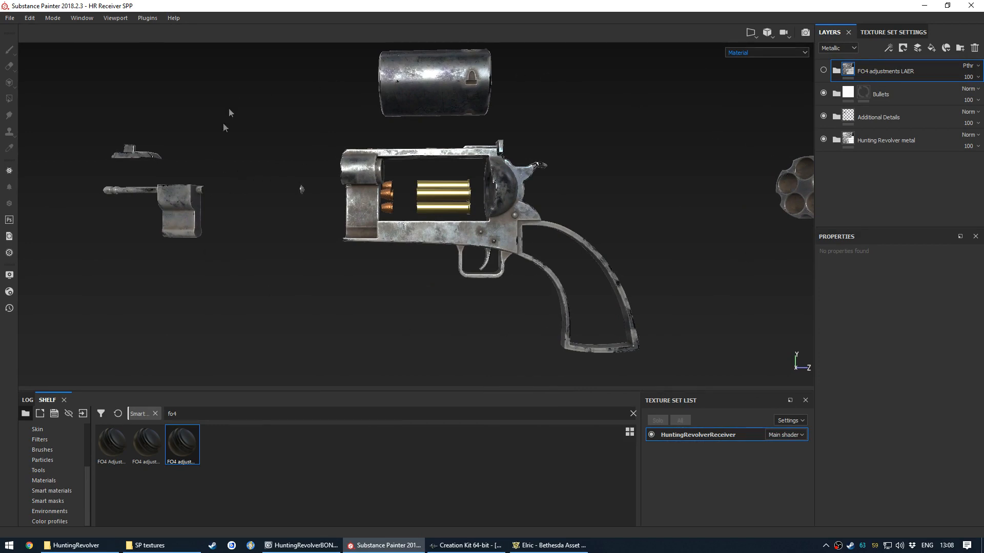
Check the revolver's Metallic channel, switch to the Base Color channel, and examine the receiver from several angles
key(c)
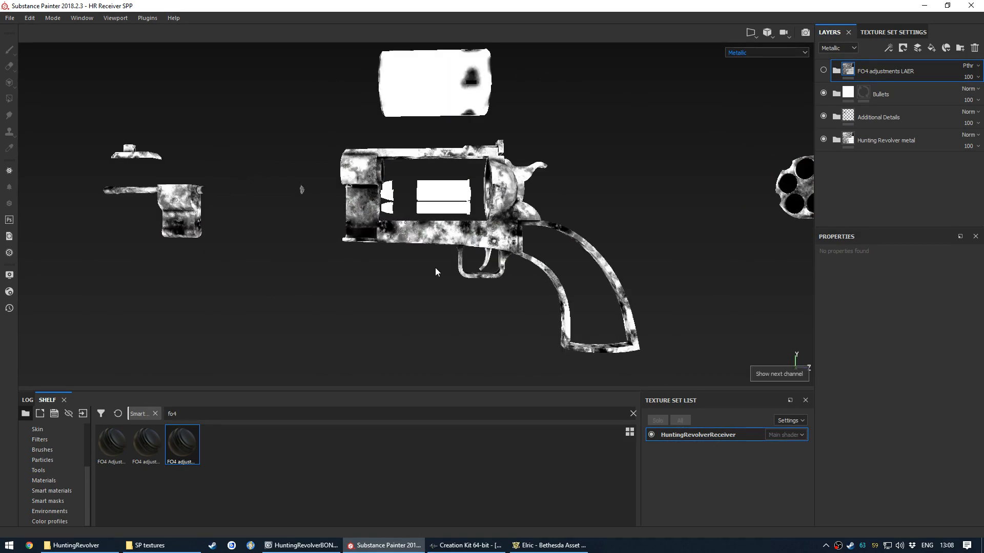
click(762, 51)
click(757, 62)
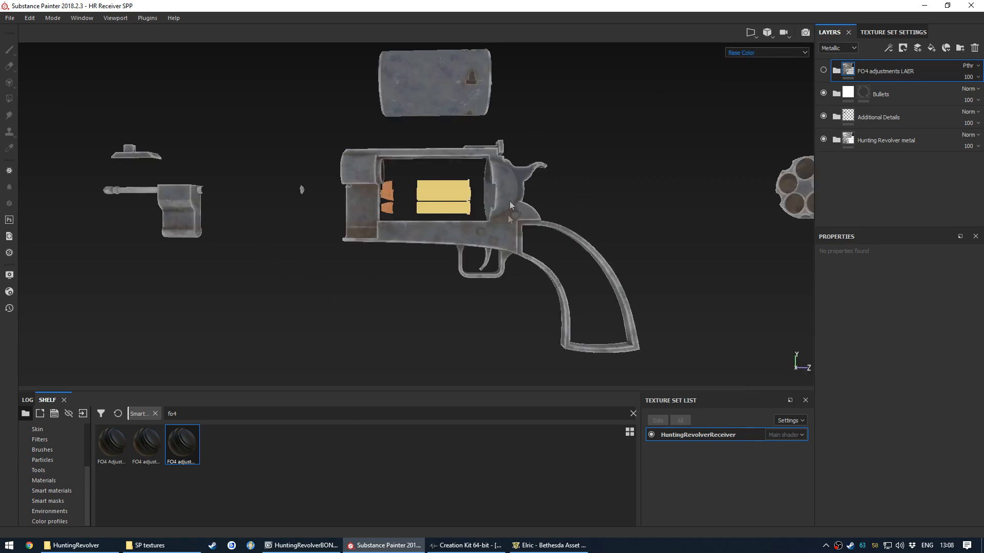
alt+drag(516, 191, 488, 215)
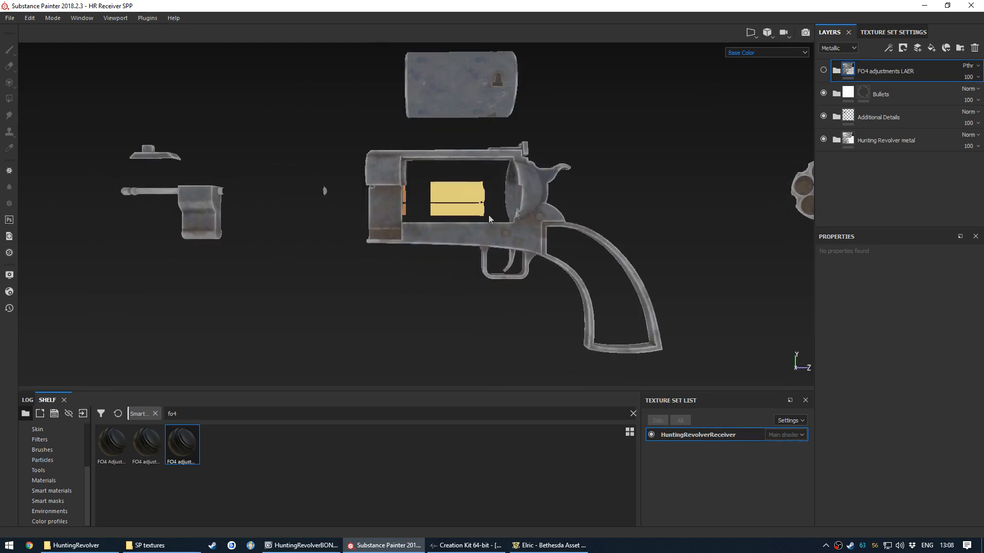
scroll(384, 233, up, 4)
alt+drag(569, 226, 379, 234)
alt+drag(536, 242, 331, 247)
scroll(455, 212, down, 4)
alt+middle_drag(471, 178, 424, 204)
scroll(424, 205, up, 3)
alt+drag(423, 204, 574, 239)
alt+middle_drag(484, 239, 517, 235)
alt+drag(517, 234, 548, 232)
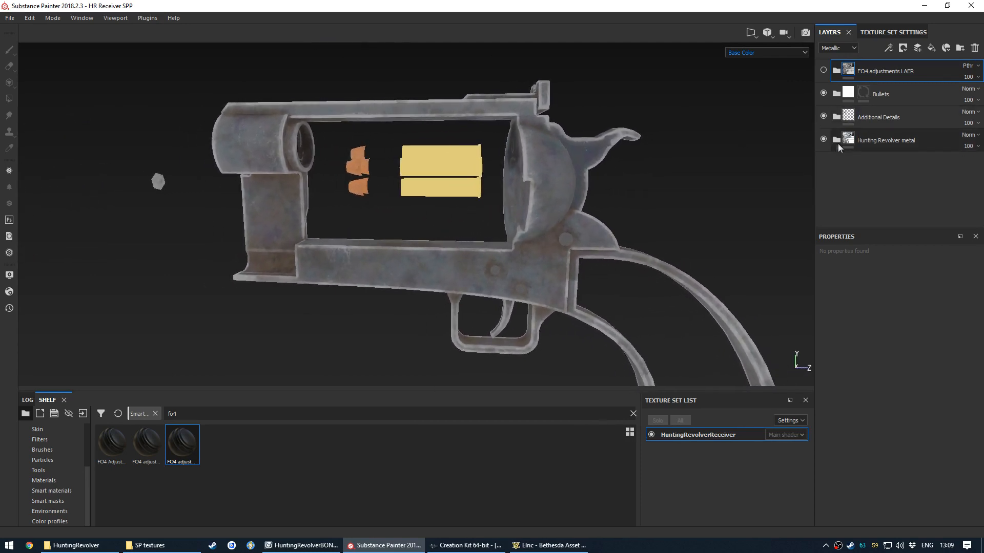
Expand the Hunting Revolver metal folder, hide Edge Wear and Soft Edge Wear, and examine the revolver in Material view
click(837, 140)
scroll(831, 154, down, 4)
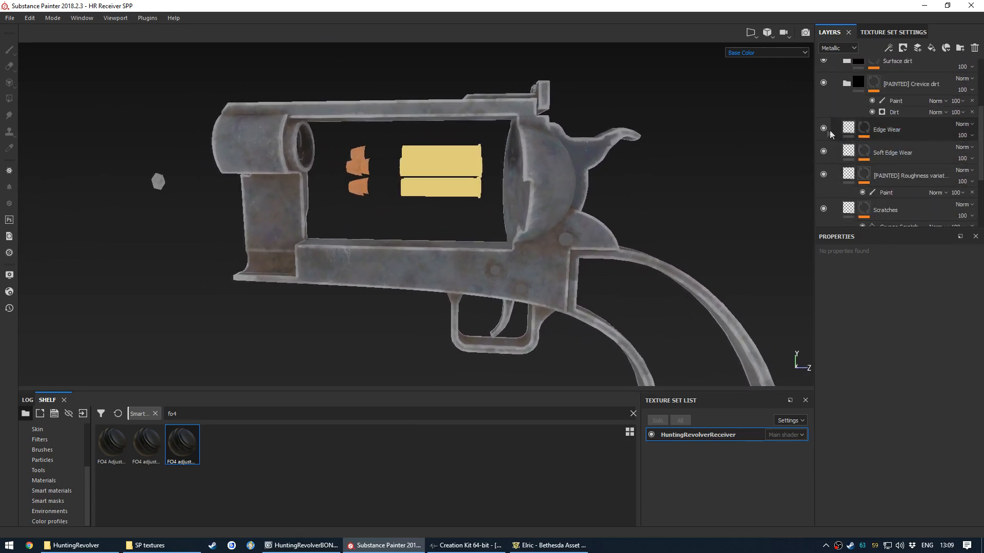
click(824, 152)
key(m)
scroll(514, 197, down, 5)
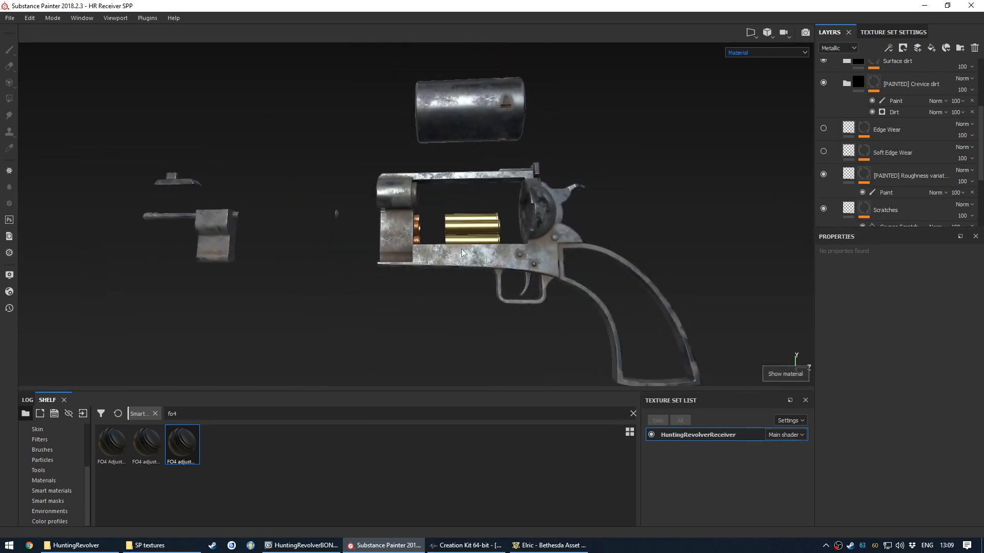
middle_drag(462, 253, 286, 209)
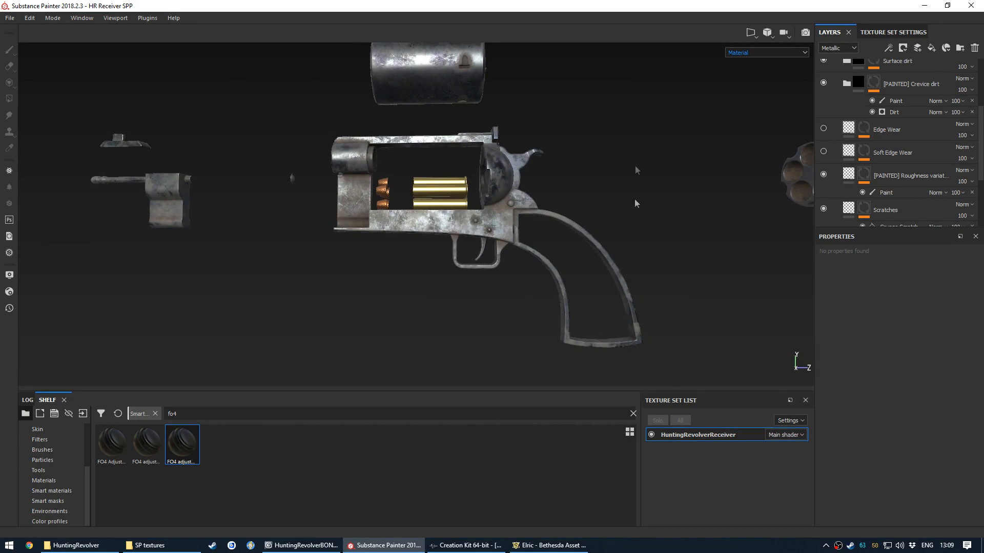
scroll(368, 200, up, 3)
scroll(440, 250, up, 1)
middle_drag(544, 254, 497, 245)
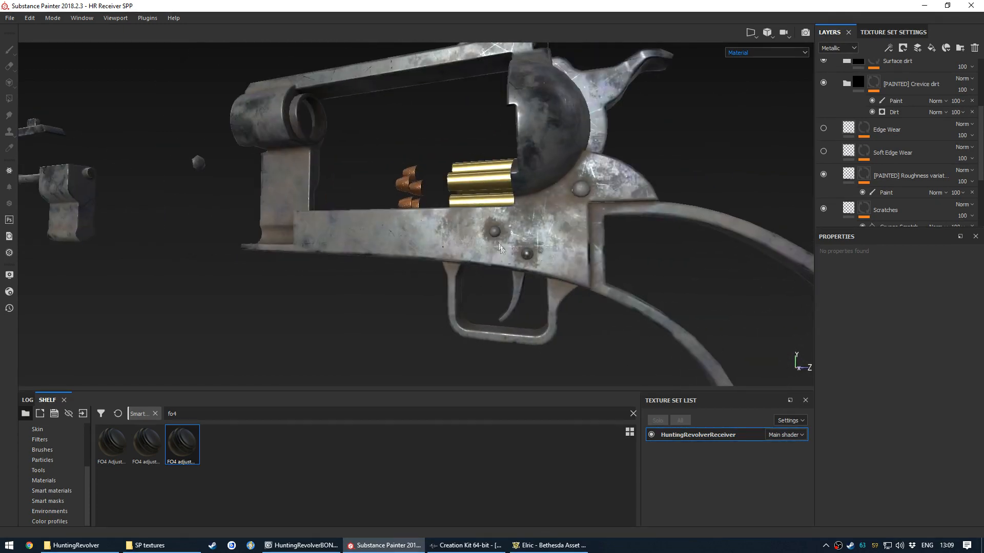
scroll(534, 255, down, 5)
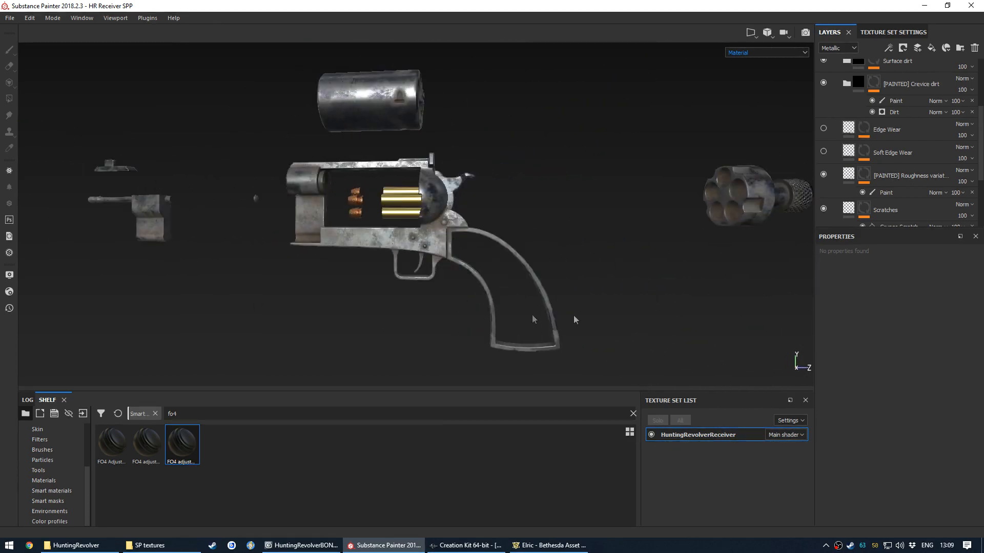
alt+drag(407, 198, 359, 186)
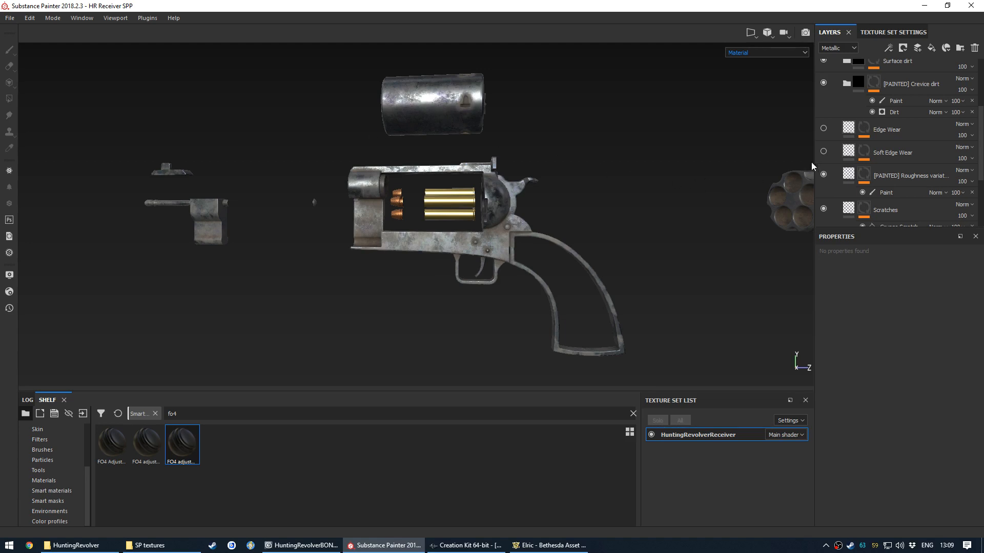
Compare the revolver's Base Color channel with Edge Wear and Soft Edge Wear hidden and shown, leaving both layers visible
click(823, 151)
click(823, 128)
alt+drag(473, 253, 528, 231)
key(c)
click(823, 153)
click(824, 129)
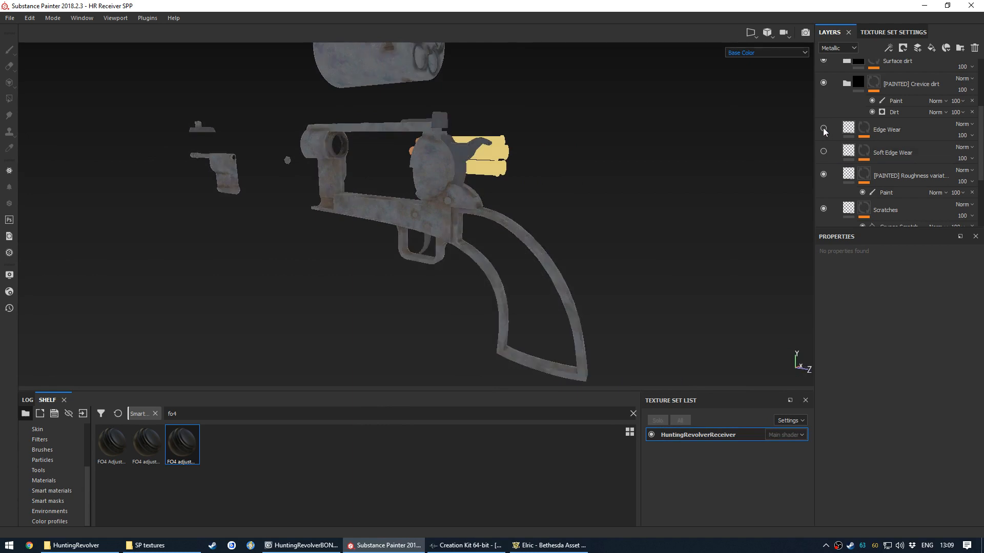
click(823, 129)
click(824, 152)
Examine the edge wear on the receiver frame and trigger guard up close in the Base Color channel
scroll(451, 195, up, 5)
alt+drag(456, 206, 494, 272)
scroll(437, 171, down, 3)
scroll(420, 156, up, 3)
alt+drag(419, 156, 524, 138)
scroll(525, 138, down, 5)
alt+drag(379, 256, 360, 215)
scroll(547, 252, up, 5)
alt+drag(546, 253, 528, 287)
scroll(542, 231, down, 3)
alt+middle_drag(528, 287, 523, 207)
scroll(523, 206, up, 5)
alt+drag(520, 195, 504, 205)
alt+middle_drag(505, 205, 504, 193)
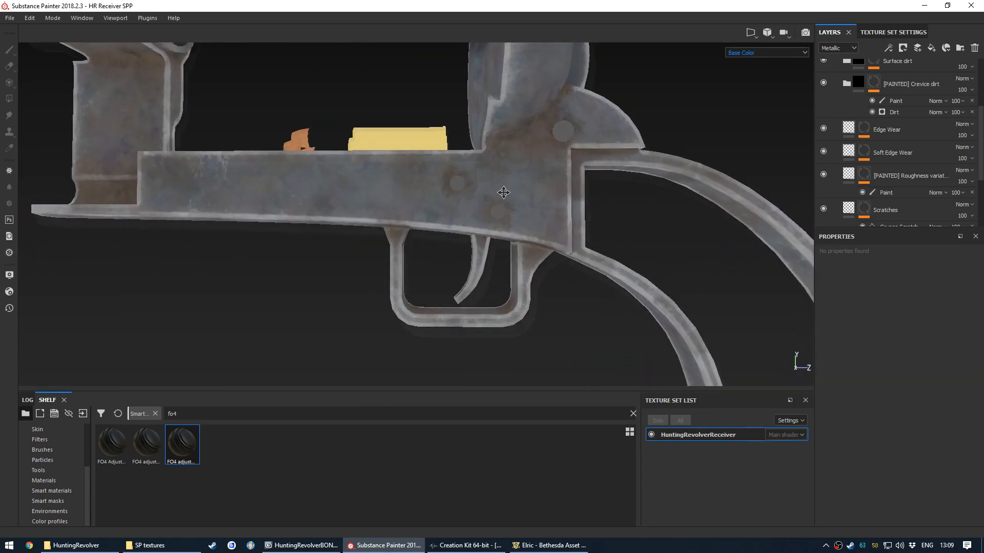
scroll(561, 256, down, 2)
alt+drag(412, 235, 404, 192)
Add a new paint effect to the Edge Wear layer's mask and choose the grunge_2 brush
click(875, 130)
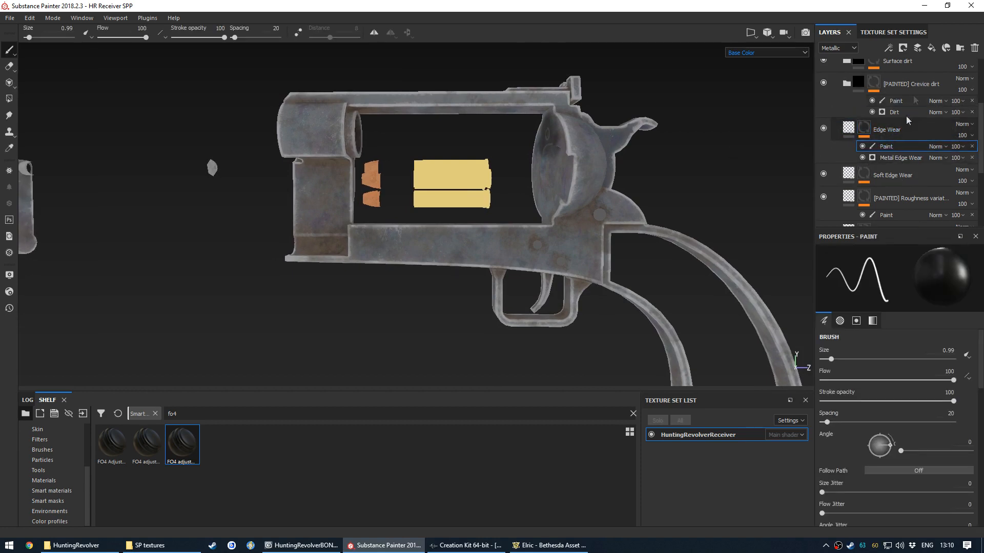
click(889, 47)
click(904, 75)
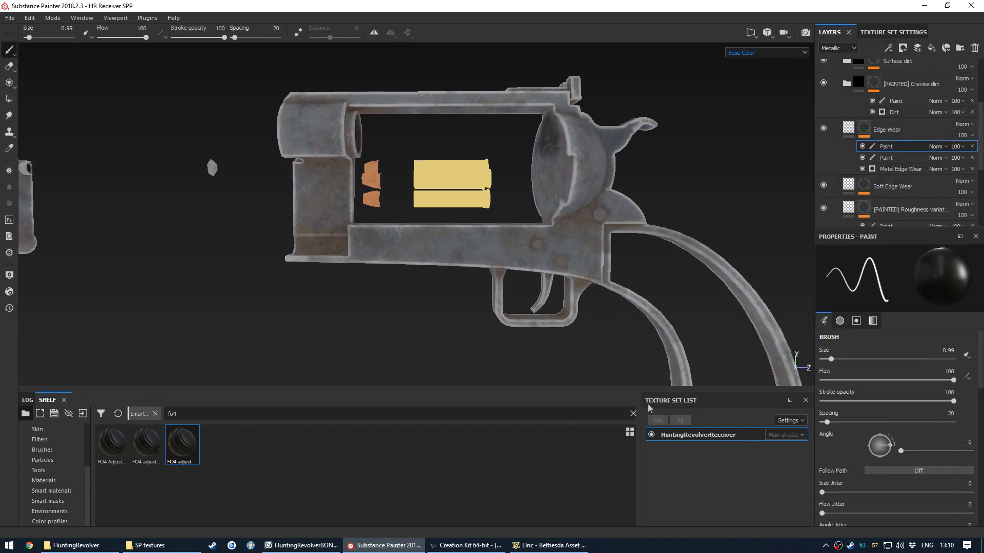
click(43, 450)
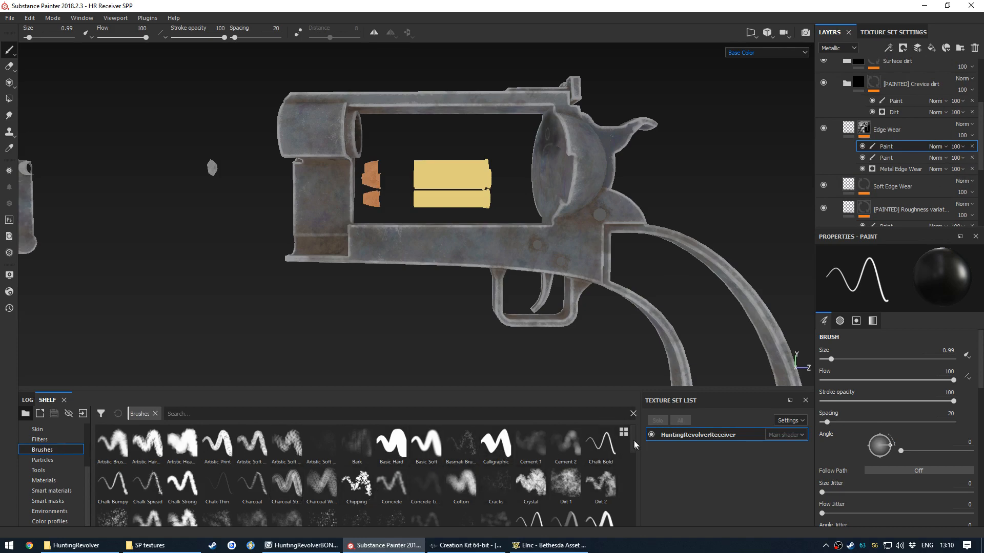
scroll(633, 446, down, 1)
drag(633, 457, 633, 475)
click(287, 485)
Set the grunge_2 brush to white with size 5.73 and angle 88 for the receiver frame
scroll(361, 236, up, 5)
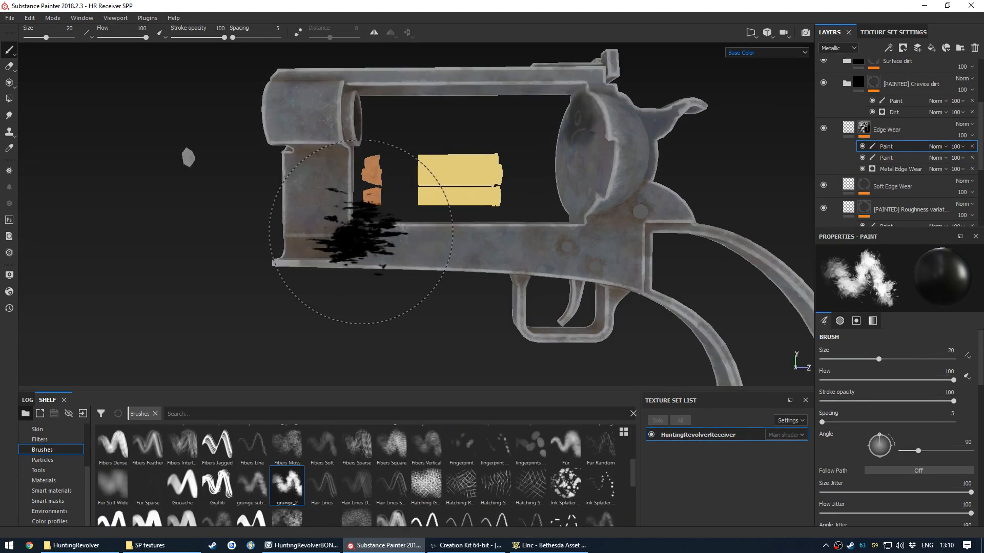
ctrl+right_drag(355, 242, 356, 244)
ctrl+drag(352, 254, 352, 255)
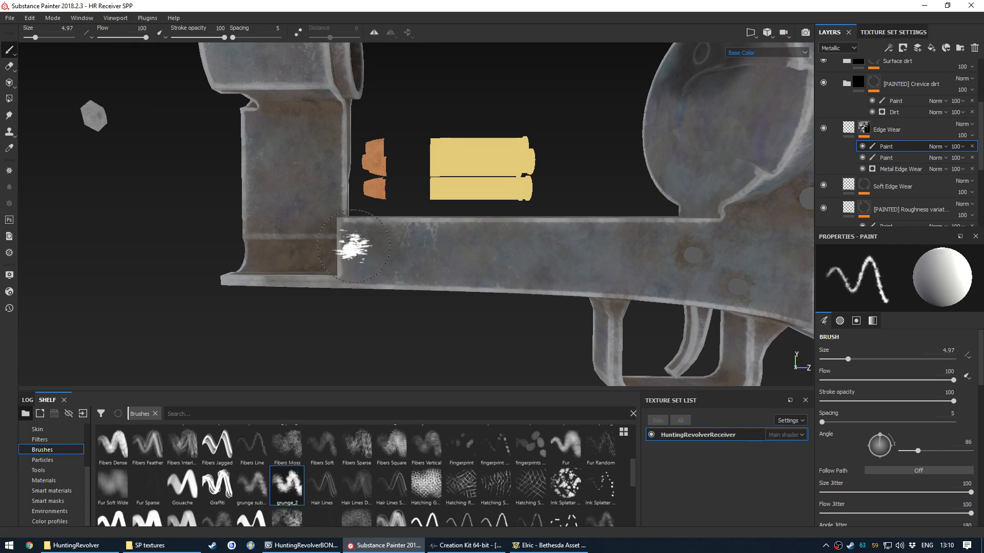
ctrl+drag(354, 246, 354, 248)
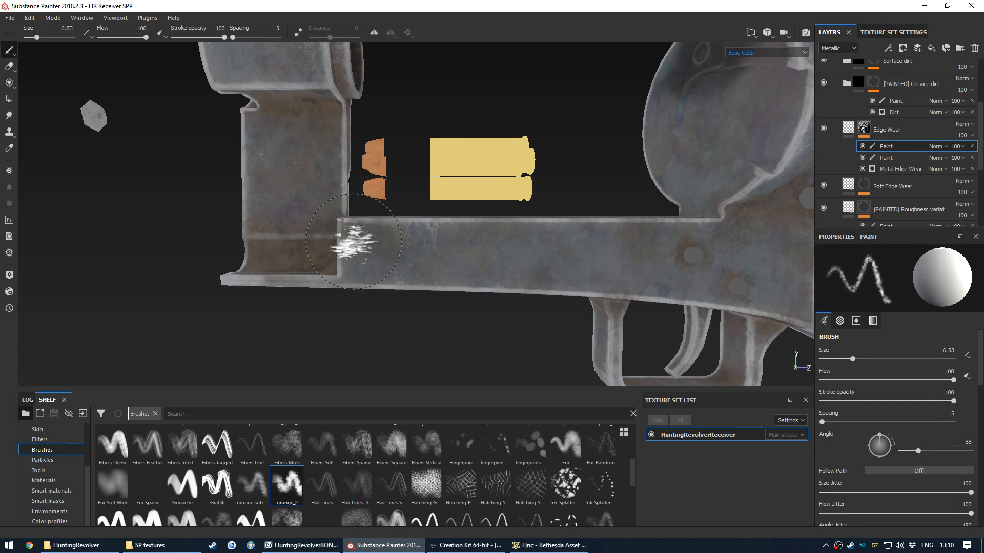
key(ctrl)
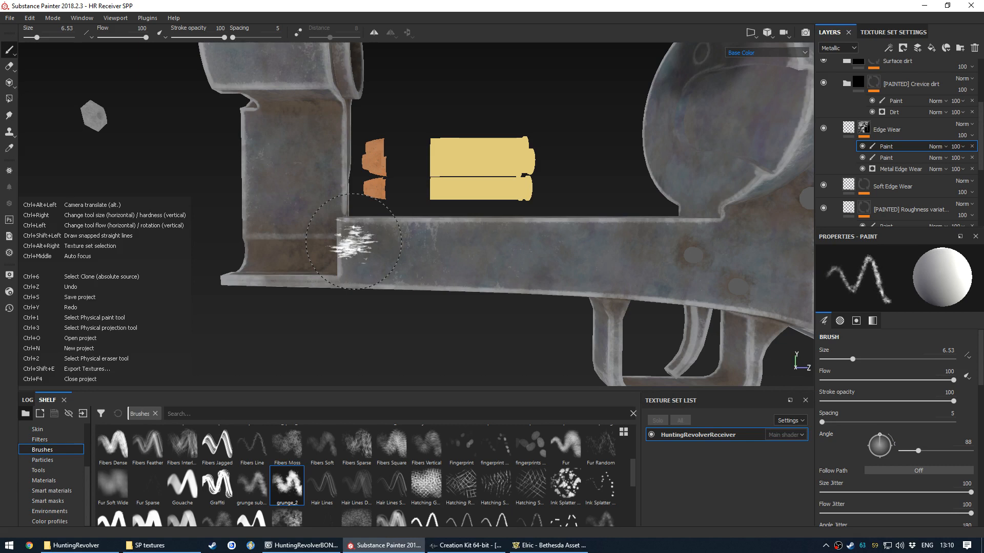
click(354, 242)
key(bracketright)
key(bracketleft)
key(bracketleft)
key(bracketleft)
Examine the receiver frame, barrel mount and cylinder from several angles in the Base Color channel, briefly comparing with the Material view
drag(383, 237, 404, 231)
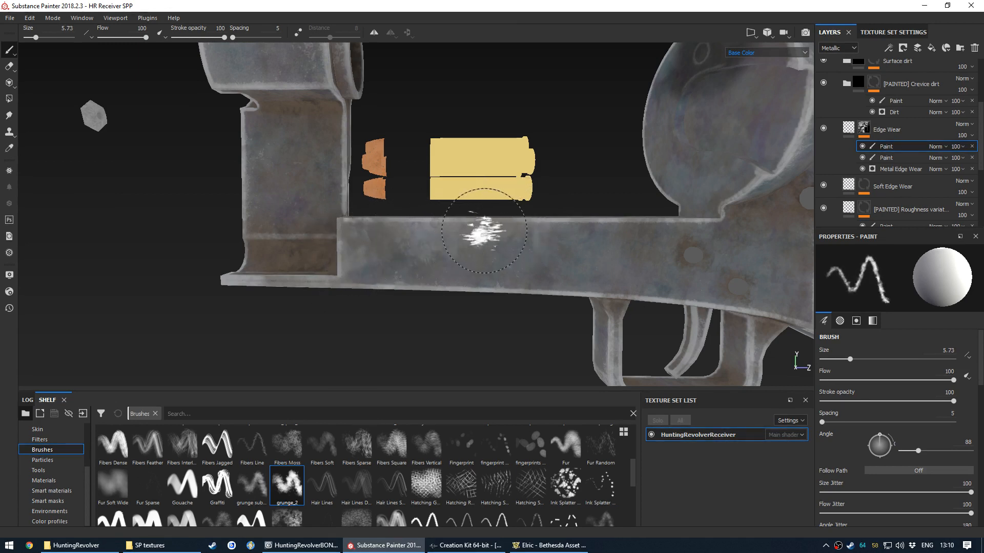
scroll(342, 248, down, 3)
alt+drag(553, 215, 504, 197)
alt+middle_drag(503, 196, 477, 205)
alt+drag(477, 206, 495, 189)
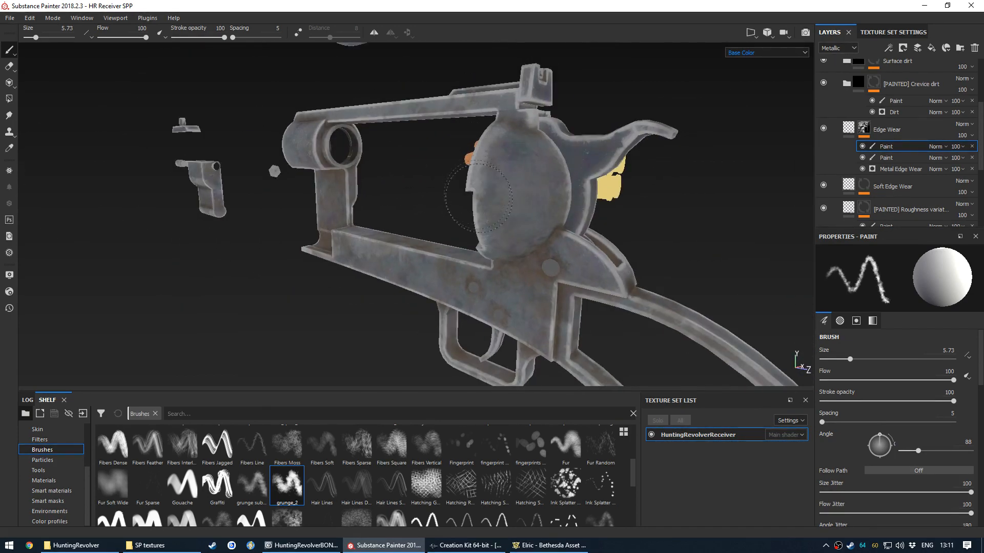
alt+drag(490, 262, 500, 232)
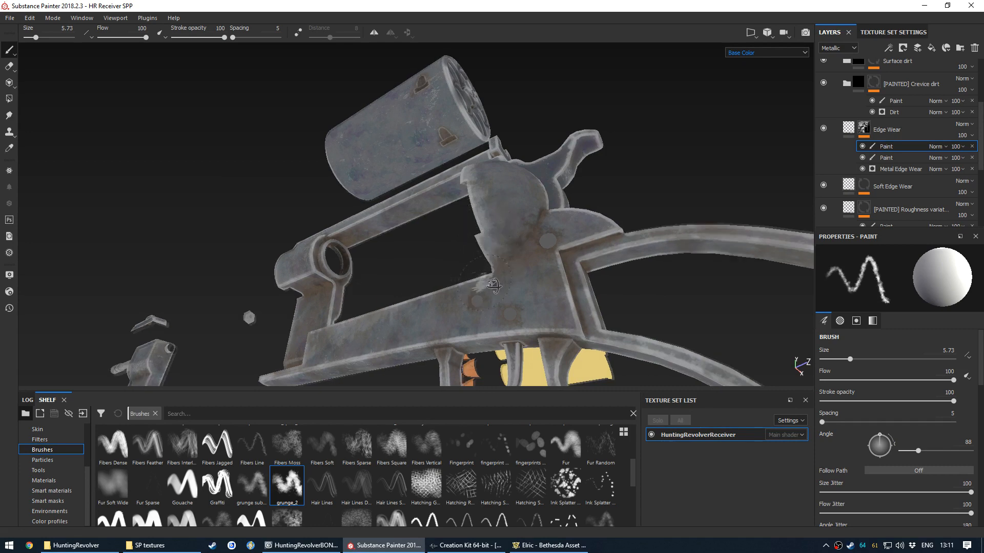
alt+drag(484, 281, 533, 301)
alt+middle_drag(533, 301, 468, 290)
mouse_move(468, 290)
alt+mouse_down()
mouse_move(454, 267)
mouse_move(398, 255)
mouse_move(411, 253)
mouse_move(391, 176)
mouse_move(413, 234)
mouse_move(440, 224)
alt+mouse_up()
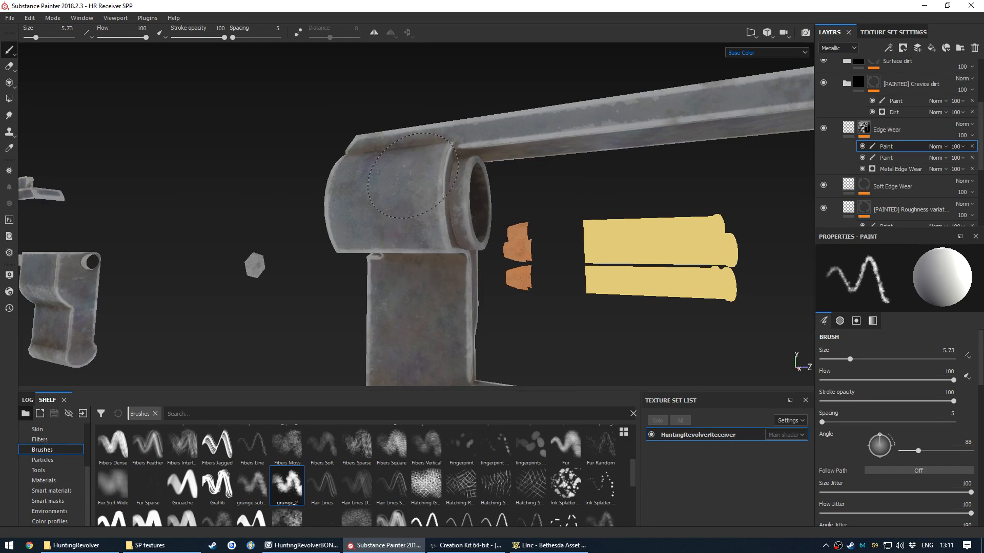
scroll(457, 195, down, 4)
alt+drag(457, 196, 498, 249)
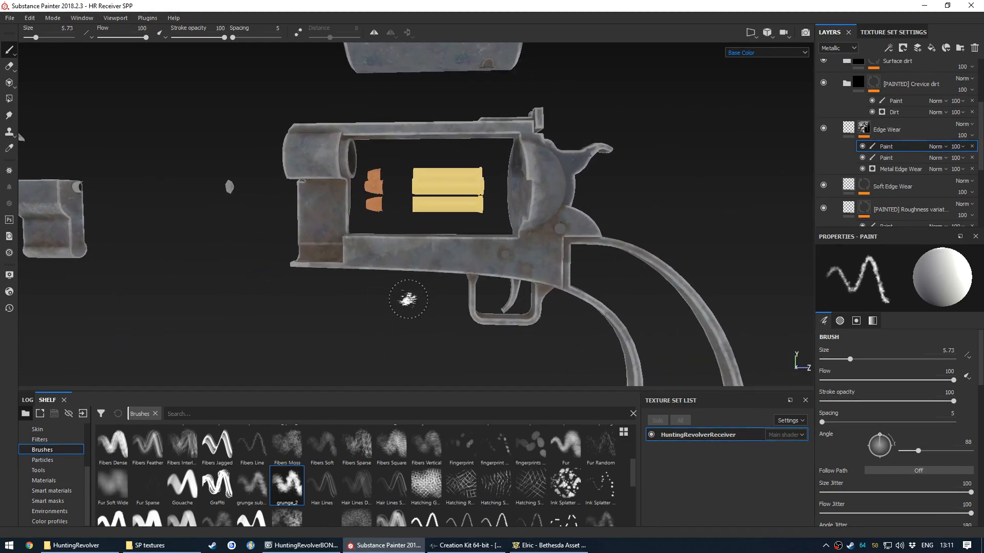
key(m)
scroll(413, 324, down, 1)
alt+drag(413, 324, 451, 264)
key(c)
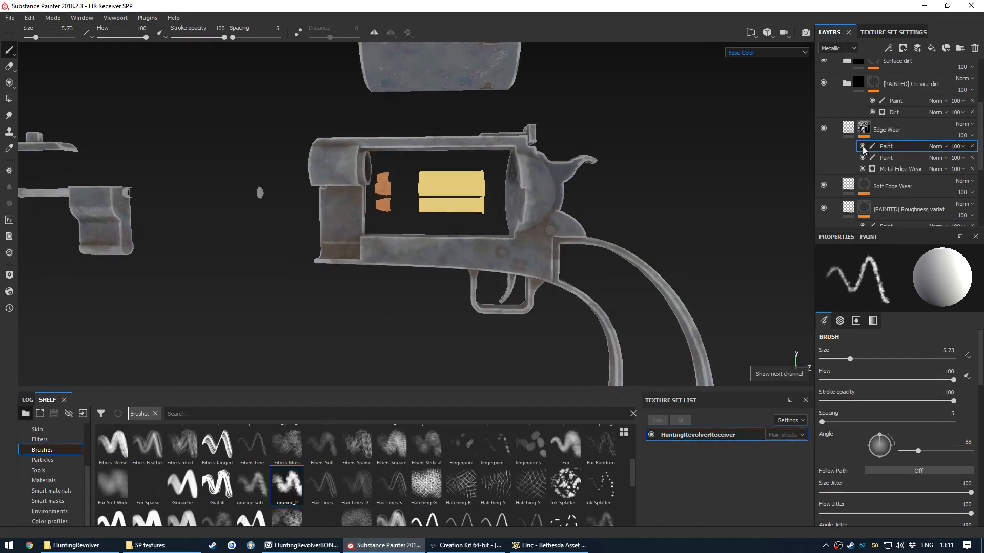
scroll(863, 149, up, 4)
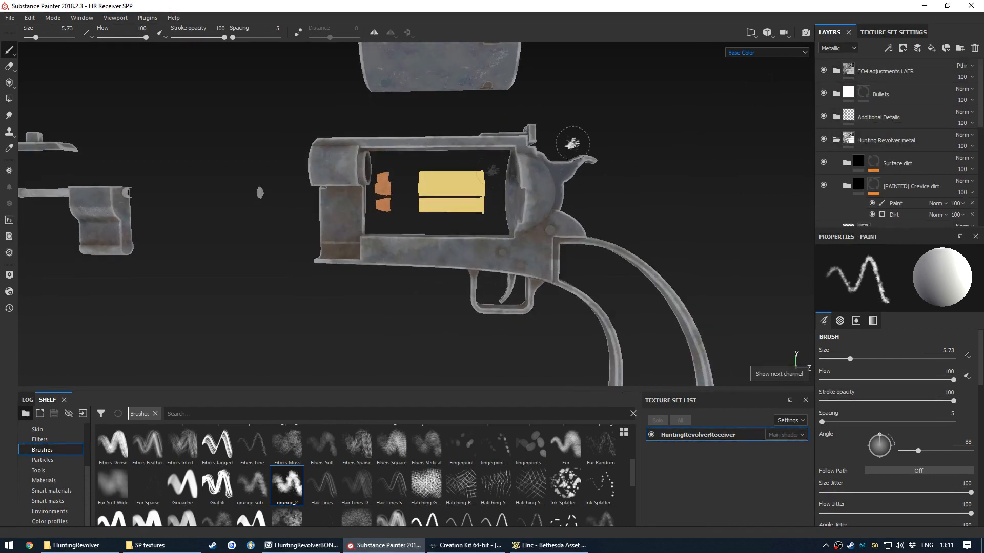
Show the full material and inspect the receiver frame and detached cylinder from several angles under rotated environment lighting
key(m)
mouse_move(450, 307)
alt+mouse_down()
mouse_move(433, 287)
mouse_move(433, 302)
alt+mouse_up()
shift+right_drag(413, 314, 405, 314)
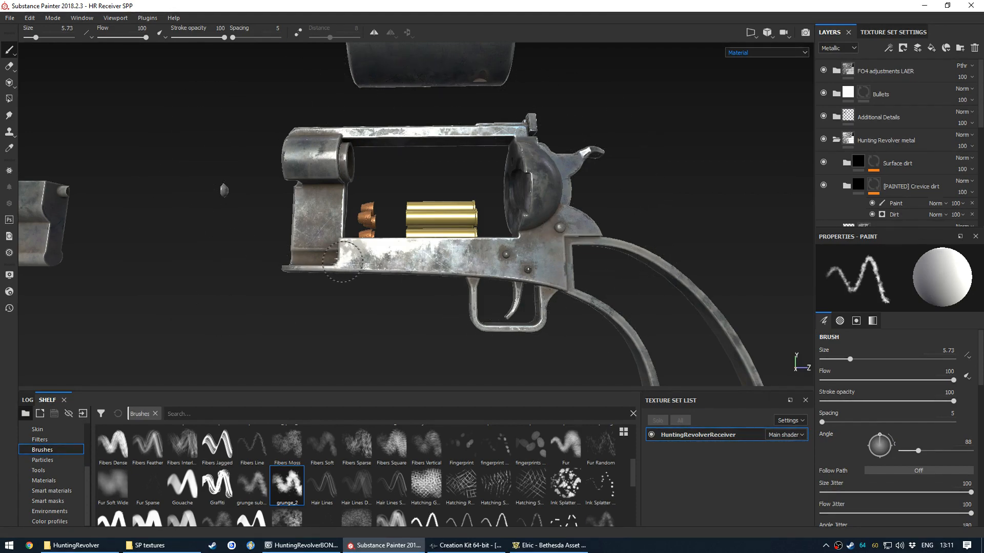
alt+drag(456, 245, 415, 234)
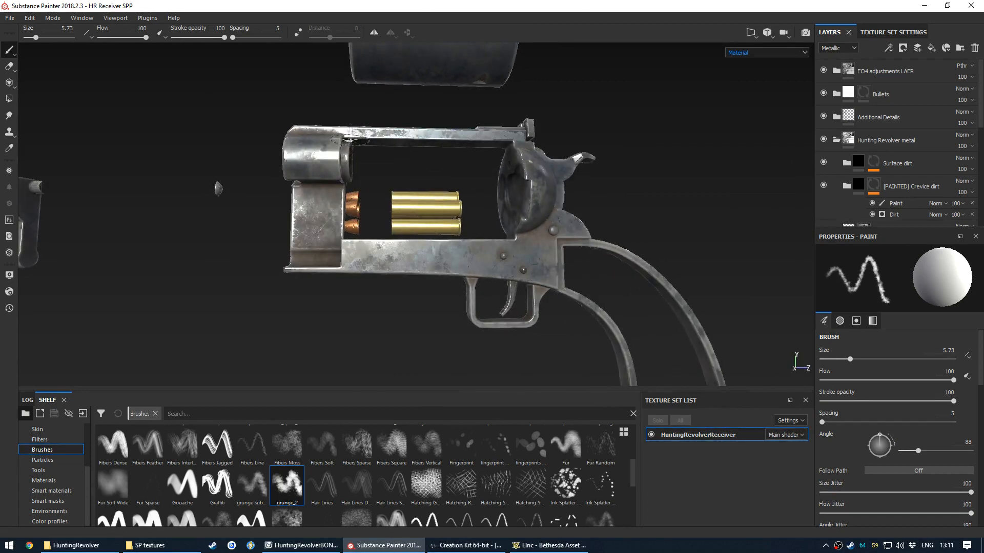
alt+drag(353, 174, 249, 263)
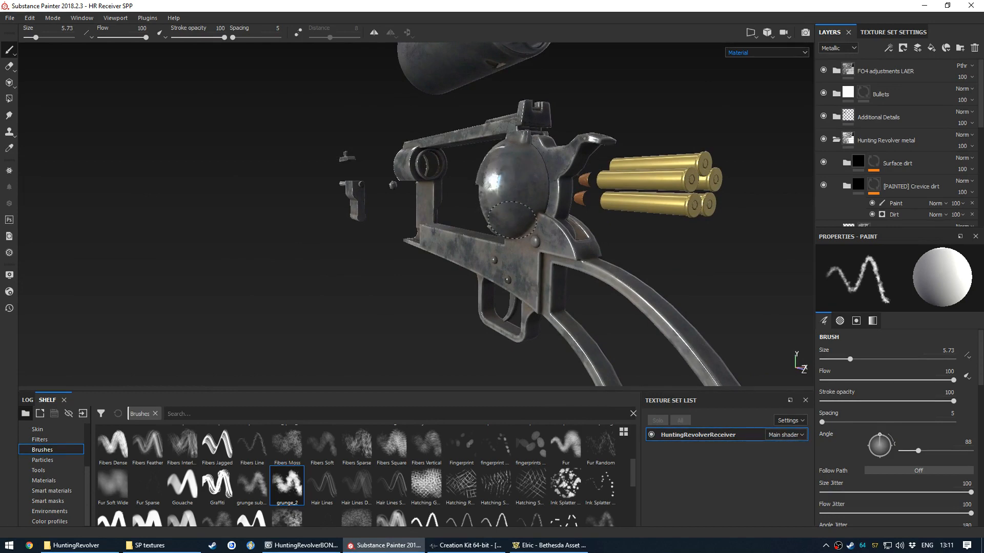
mouse_move(514, 195)
alt+mouse_down()
mouse_move(461, 266)
mouse_move(351, 314)
mouse_move(448, 300)
mouse_move(652, 303)
alt+mouse_up()
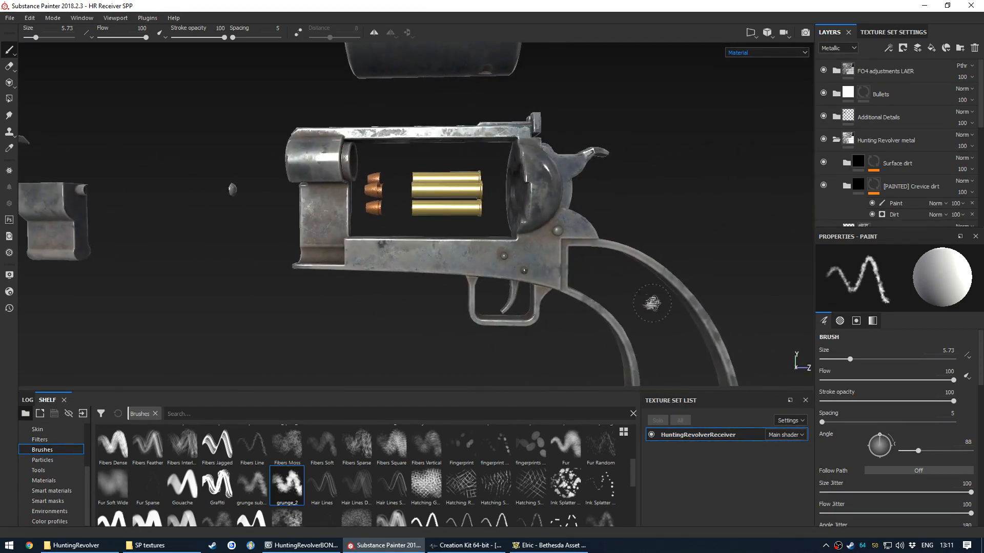
alt+middle_drag(475, 247, 488, 236)
scroll(468, 252, up, 2)
alt+drag(468, 252, 452, 249)
scroll(372, 224, down, 4)
alt+drag(377, 215, 405, 179)
alt+middle_drag(404, 179, 408, 273)
scroll(422, 189, up, 2)
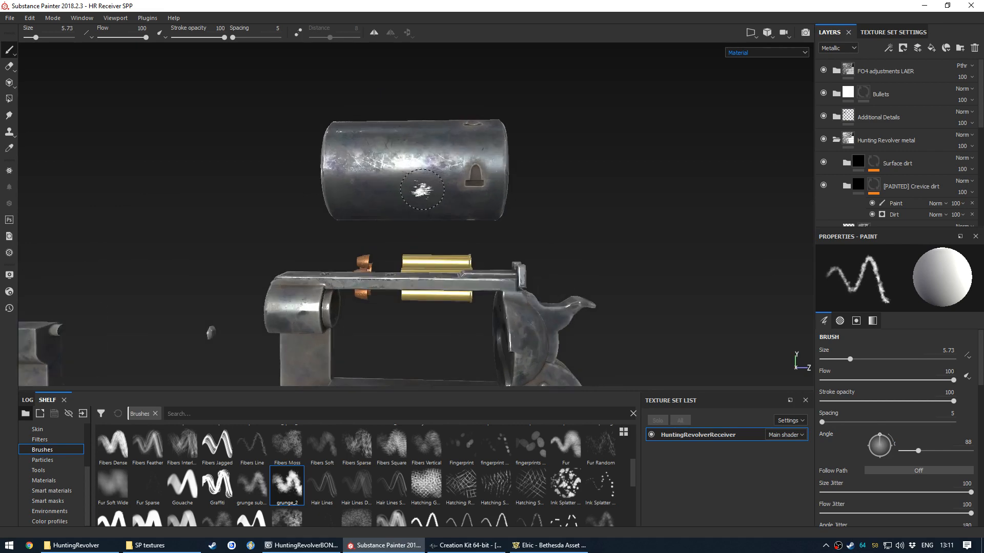
alt+middle_drag(431, 343, 447, 176)
alt+drag(461, 230, 410, 220)
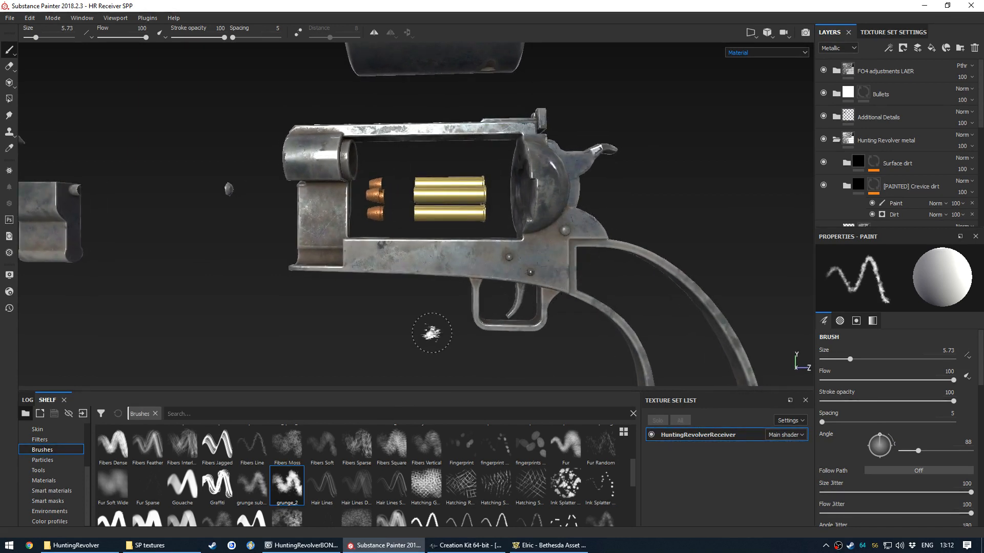
alt+drag(405, 83, 464, 271)
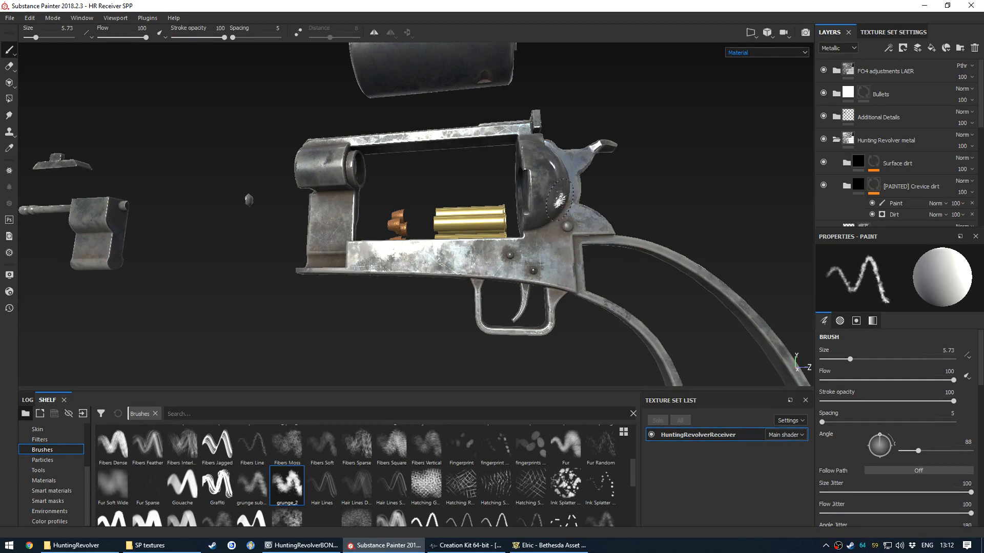
Examine the hammer and the rounded recoil shield behind the cylinder up close in the Material view
mouse_move(307, 238)
alt+mouse_down()
mouse_move(275, 208)
mouse_move(329, 253)
mouse_move(331, 226)
mouse_move(648, 237)
mouse_move(426, 231)
mouse_move(413, 258)
alt+mouse_up()
scroll(424, 231, up, 5)
scroll(451, 245, down, 3)
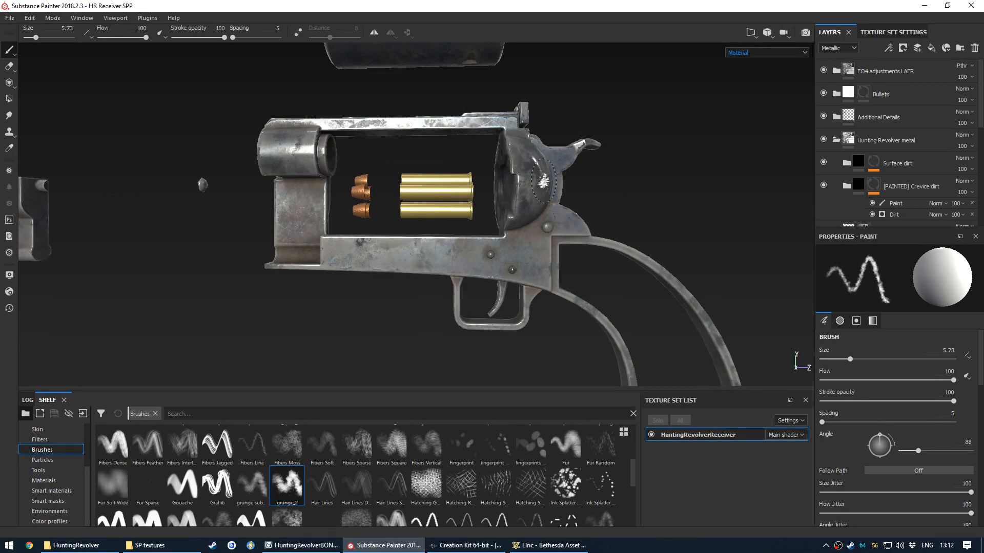
scroll(561, 155, up, 3)
mouse_move(567, 155)
alt+mouse_down()
mouse_move(415, 165)
mouse_move(562, 194)
mouse_move(496, 179)
alt+mouse_up()
scroll(426, 169, up, 3)
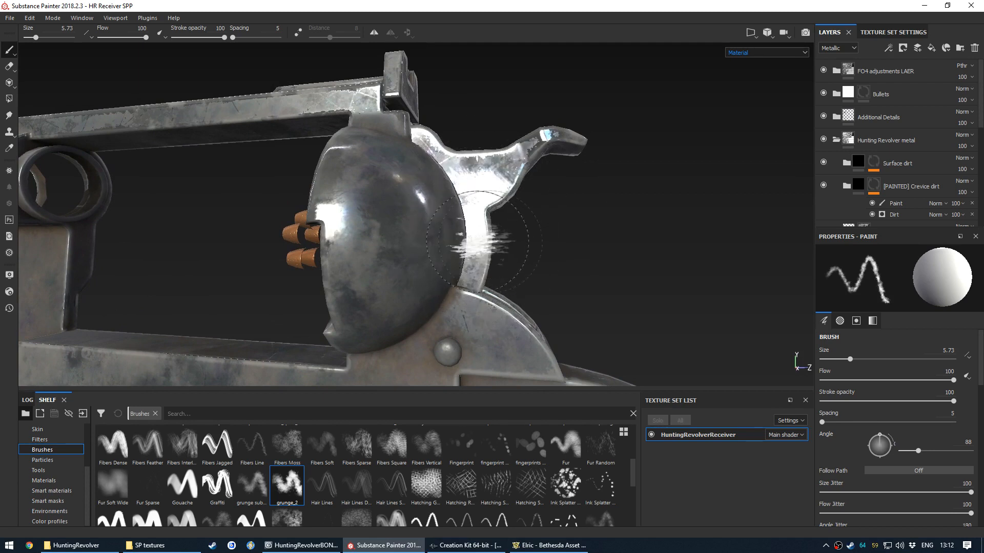
alt+drag(478, 117, 513, 185)
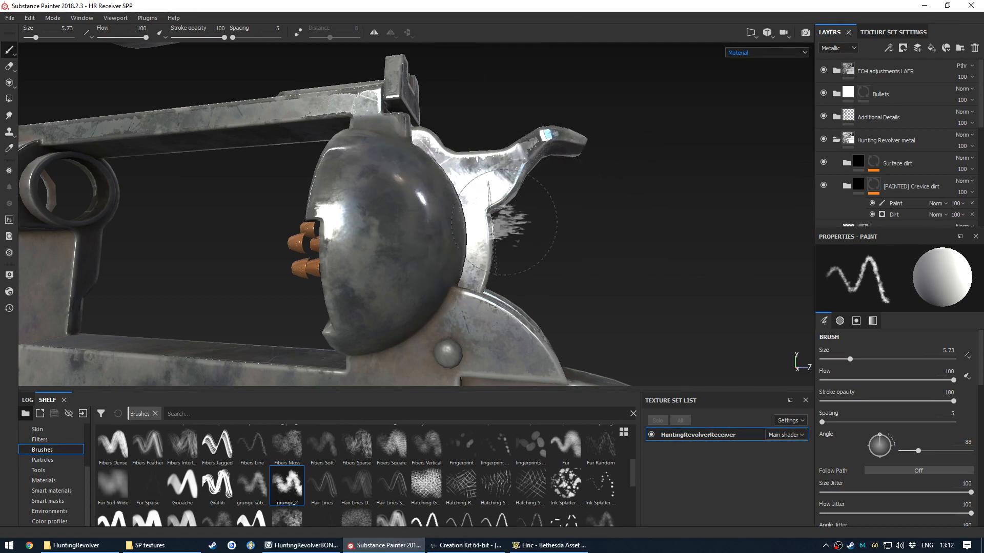
alt+drag(504, 223, 523, 226)
scroll(513, 231, down, 3)
Inspect the trigger guard, both sides of the lower frame and the grip straps in the Material view under different lighting directions
alt+middle_drag(405, 333, 414, 239)
scroll(414, 238, up, 2)
alt+drag(414, 238, 440, 214)
click(344, 239)
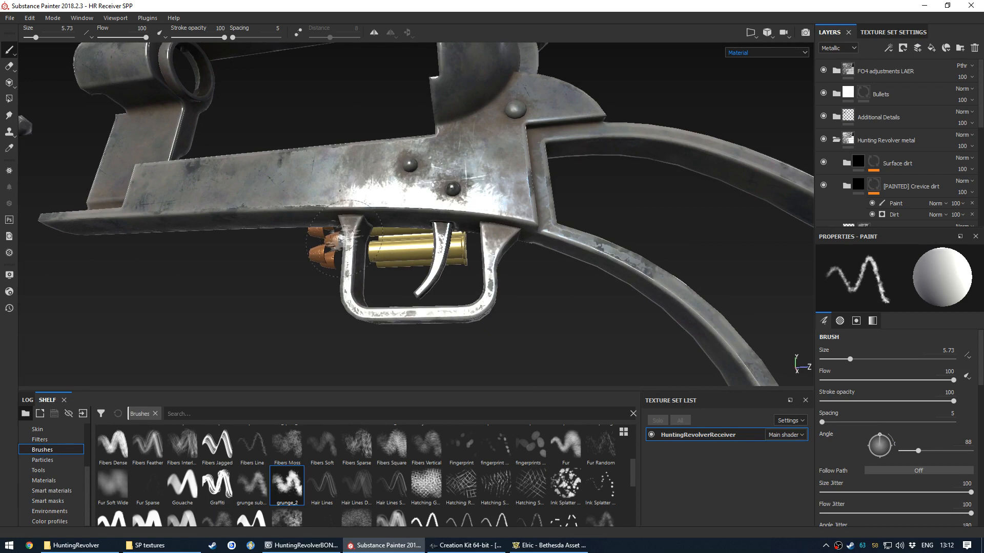
alt+drag(433, 259, 569, 180)
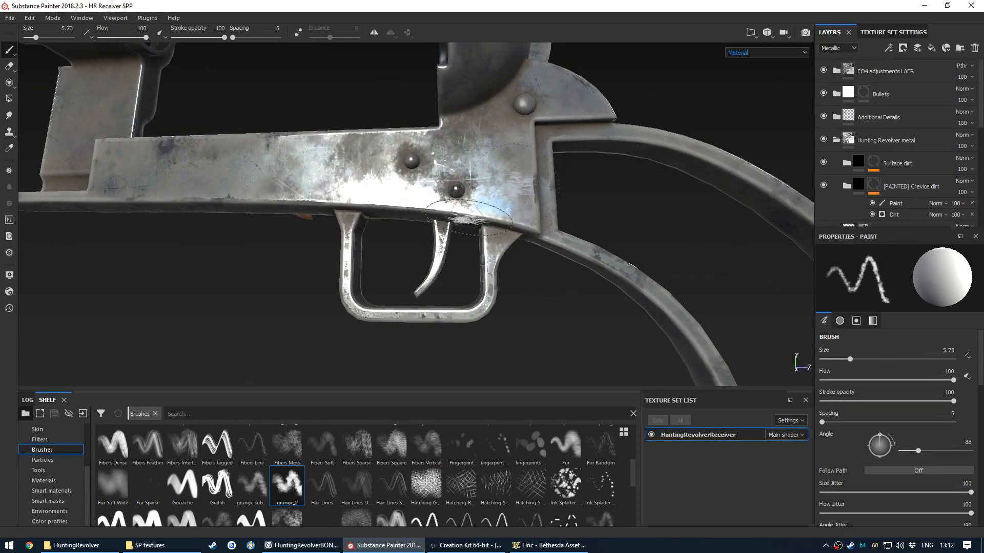
alt+drag(381, 255, 474, 203)
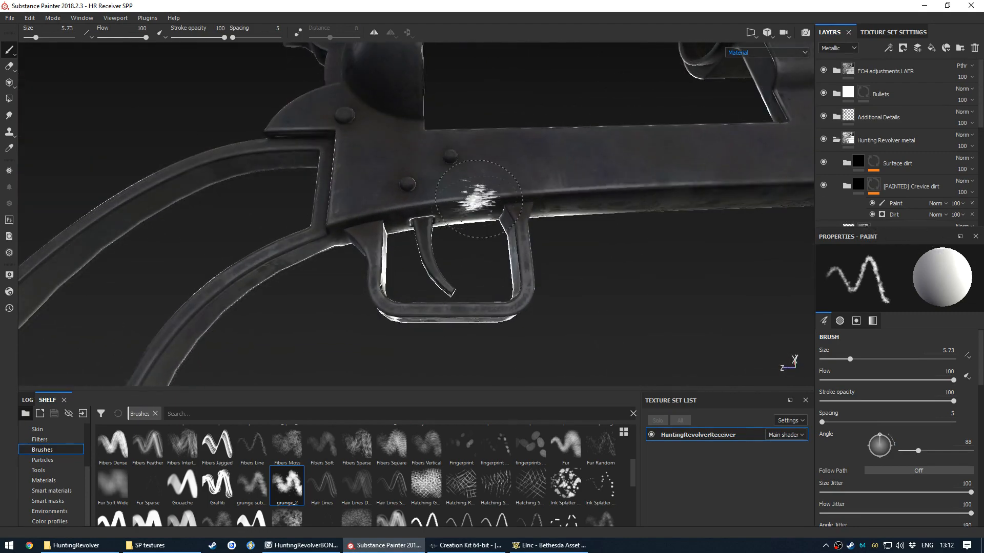
mouse_move(582, 288)
alt+mouse_down()
mouse_move(397, 280)
mouse_move(501, 301)
mouse_move(649, 301)
mouse_move(579, 289)
alt+mouse_up()
mouse_move(579, 288)
shift+right_down()
mouse_move(628, 278)
mouse_move(606, 284)
shift+right_up()
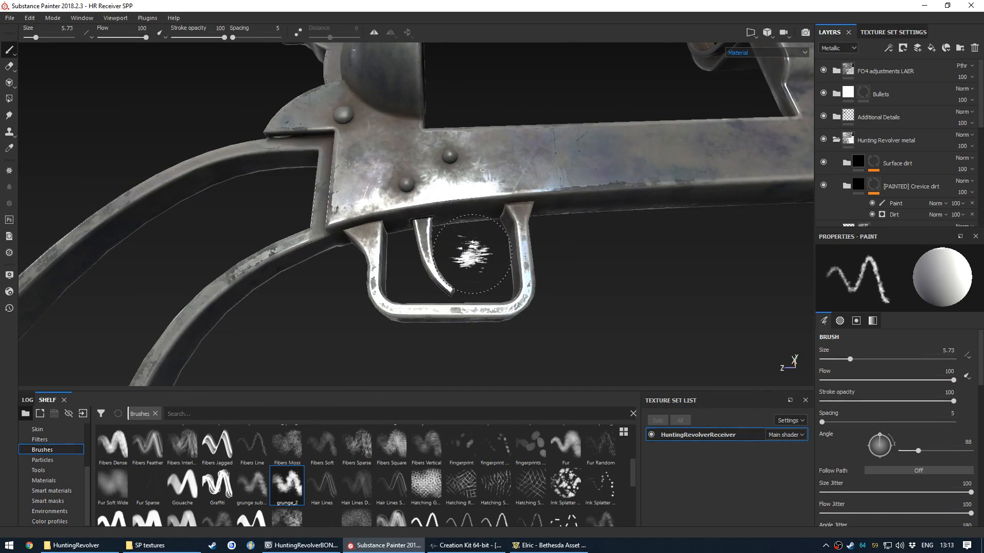
shift+right_drag(448, 237, 387, 248)
alt+drag(387, 248, 477, 213)
shift+right_drag(477, 213, 533, 213)
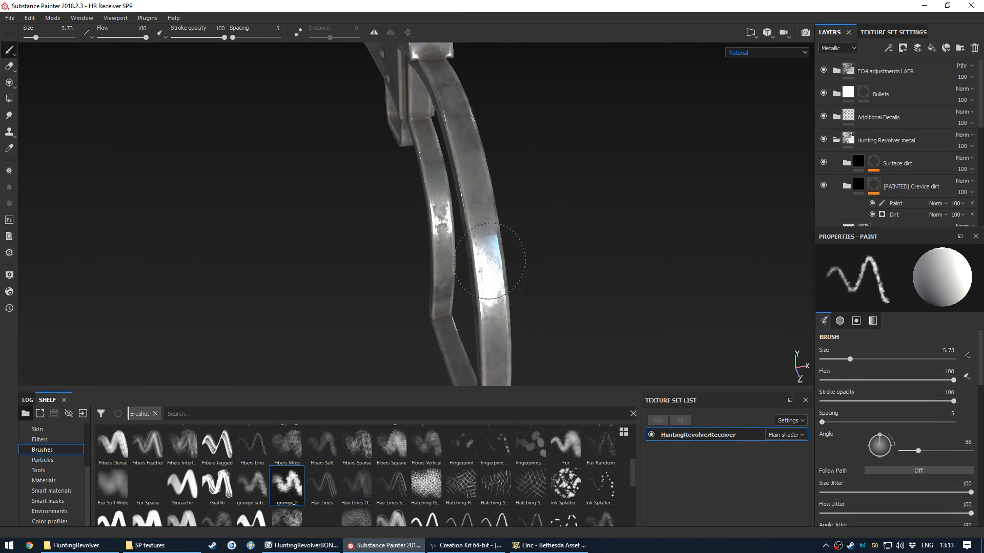
mouse_move(479, 218)
alt+mouse_down()
mouse_move(444, 253)
mouse_move(479, 238)
mouse_move(449, 203)
mouse_move(490, 266)
mouse_move(416, 252)
mouse_move(407, 238)
alt+mouse_up()
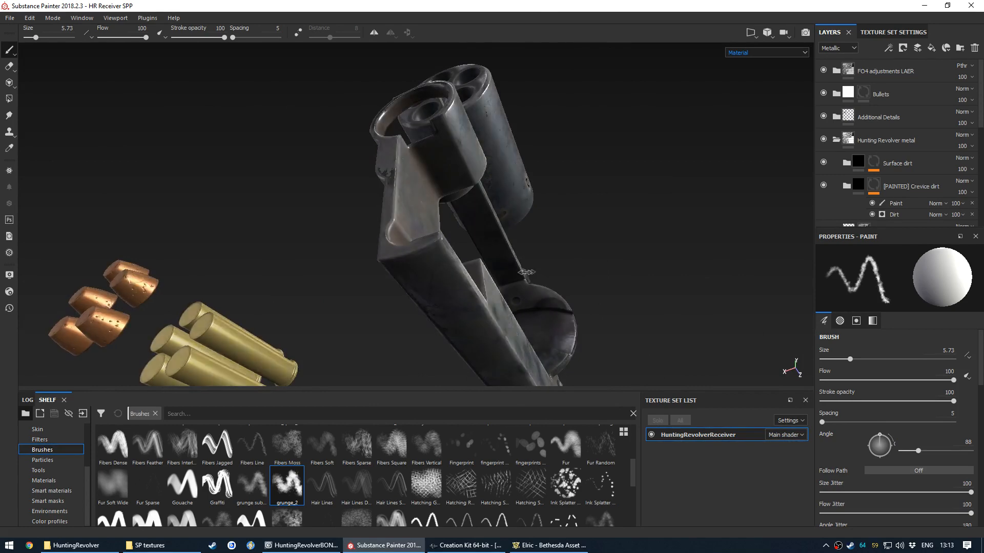
Switch to the Base Color channel and examine the whole revolver's side profile, including the hammer and grip frame
key(c)
alt+drag(464, 282, 412, 225)
scroll(374, 232, down, 3)
scroll(403, 216, up, 3)
alt+middle_drag(412, 221, 421, 254)
scroll(422, 254, up, 2)
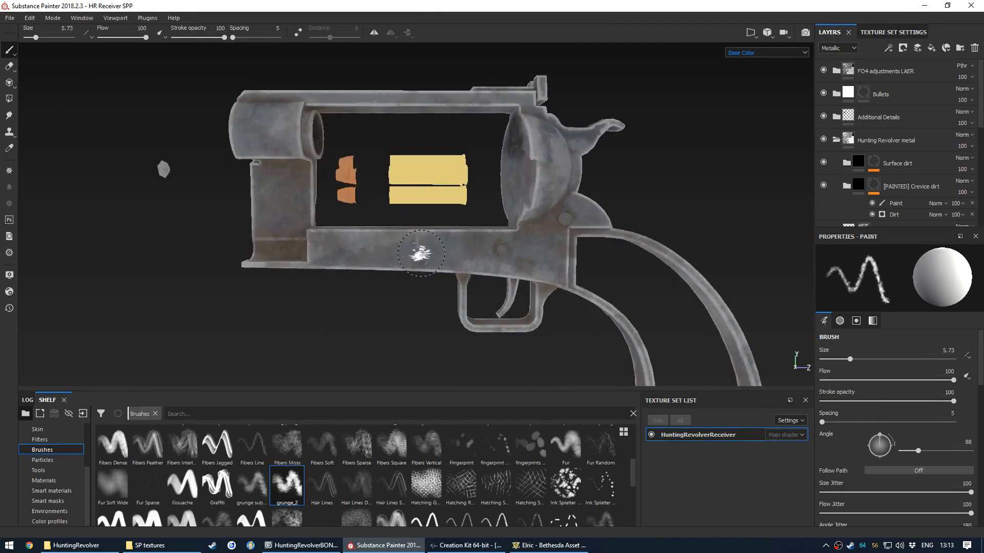
alt+drag(421, 254, 413, 249)
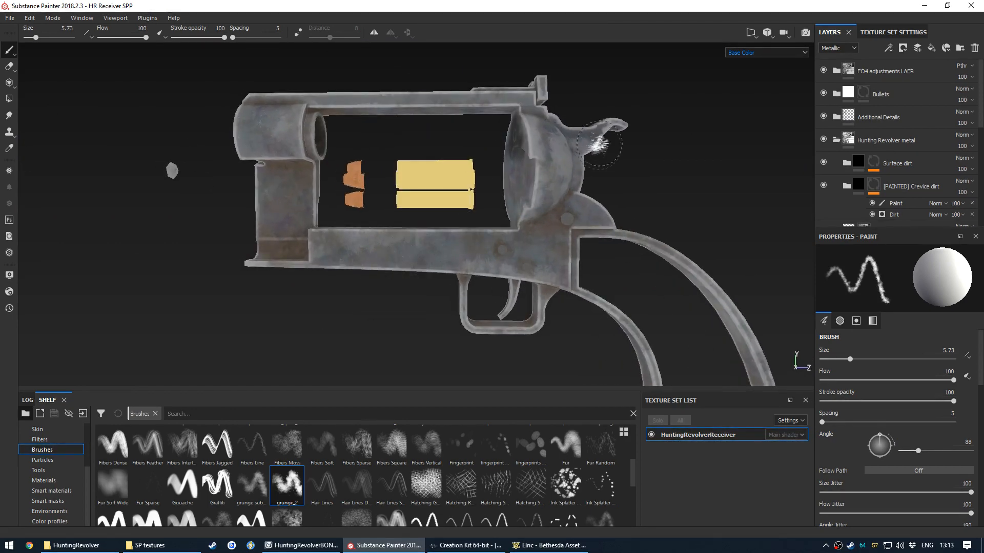
mouse_move(575, 177)
alt+mouse_down()
mouse_move(492, 185)
mouse_move(576, 193)
alt+mouse_up()
scroll(577, 194, down, 4)
scroll(479, 231, up, 2)
alt+middle_drag(479, 233, 448, 204)
scroll(446, 180, up, 1)
scroll(447, 204, down, 1)
alt+middle_drag(375, 220, 372, 225)
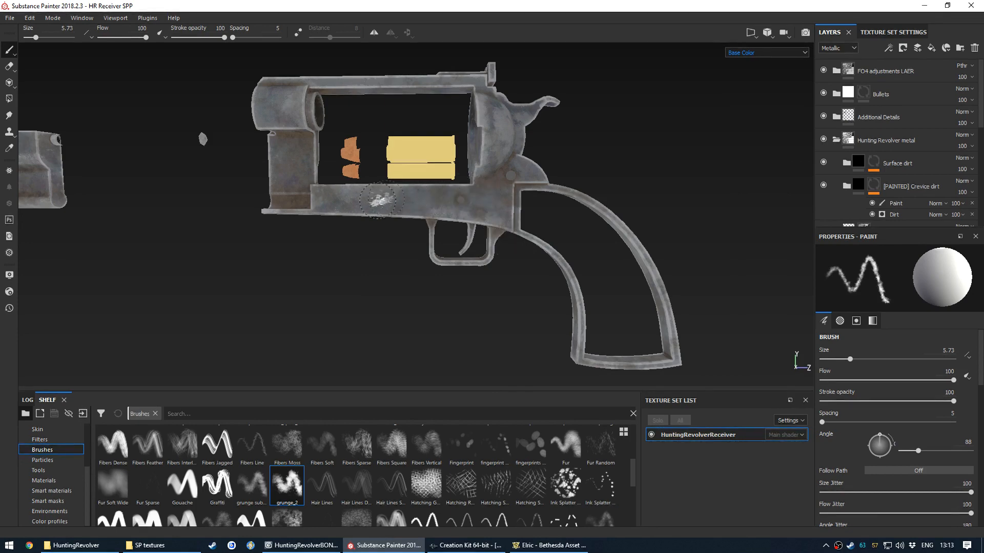
Display the Roughness channel and examine its variation on the recoil shield, receiver frame and trigger guard
alt+drag(334, 166, 478, 237)
alt+middle_drag(479, 237, 569, 199)
key(c)
key(c)
alt+drag(614, 162, 506, 236)
scroll(543, 228, up, 3)
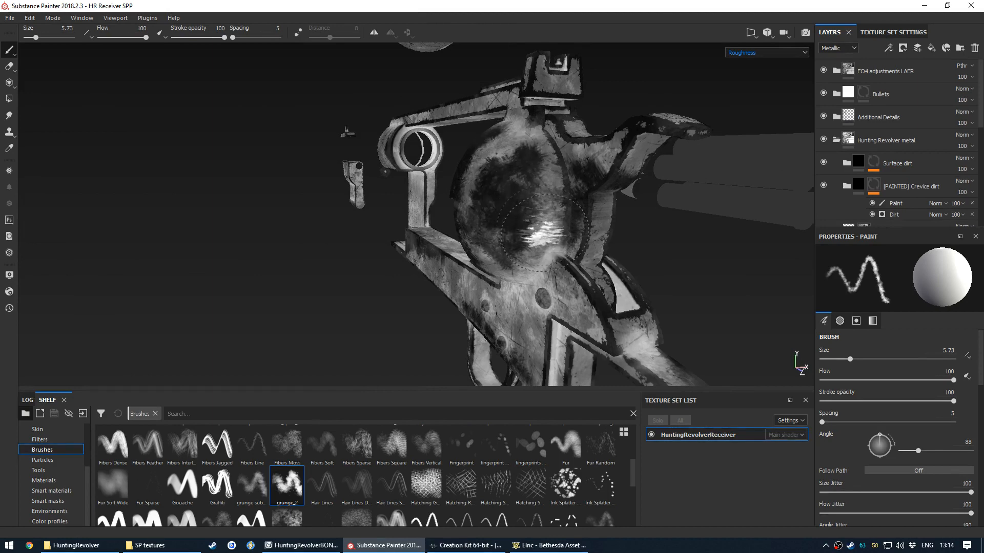
mouse_move(513, 241)
alt+mouse_down()
mouse_move(479, 256)
mouse_move(464, 277)
alt+mouse_up()
alt+middle_drag(507, 241, 472, 233)
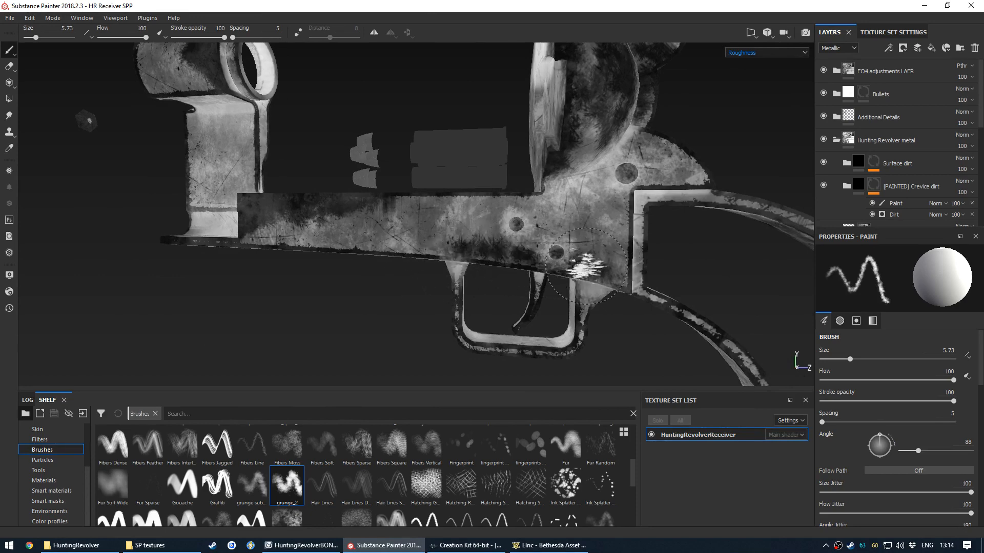
alt+drag(433, 232, 446, 169)
mouse_move(460, 216)
alt+mouse_down()
mouse_move(327, 301)
mouse_move(533, 299)
mouse_move(654, 278)
alt+mouse_up()
mouse_move(654, 279)
alt+right_down()
mouse_move(152, 209)
mouse_move(564, 246)
mouse_move(401, 229)
alt+right_up()
alt+drag(401, 229, 474, 209)
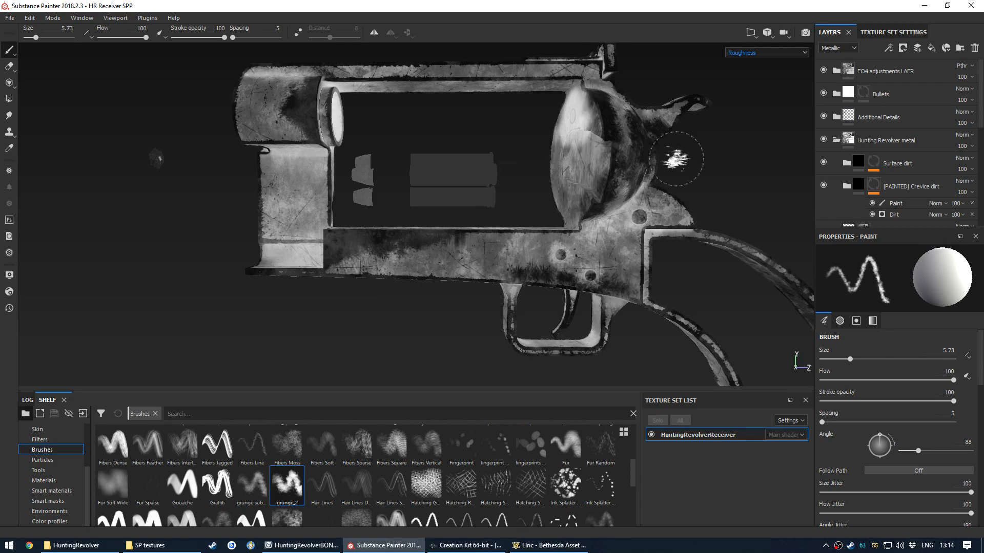
mouse_move(193, 165)
alt+mouse_down()
mouse_move(165, 160)
mouse_move(131, 260)
mouse_move(142, 258)
mouse_move(128, 257)
mouse_move(379, 231)
mouse_move(406, 208)
alt+mouse_up()
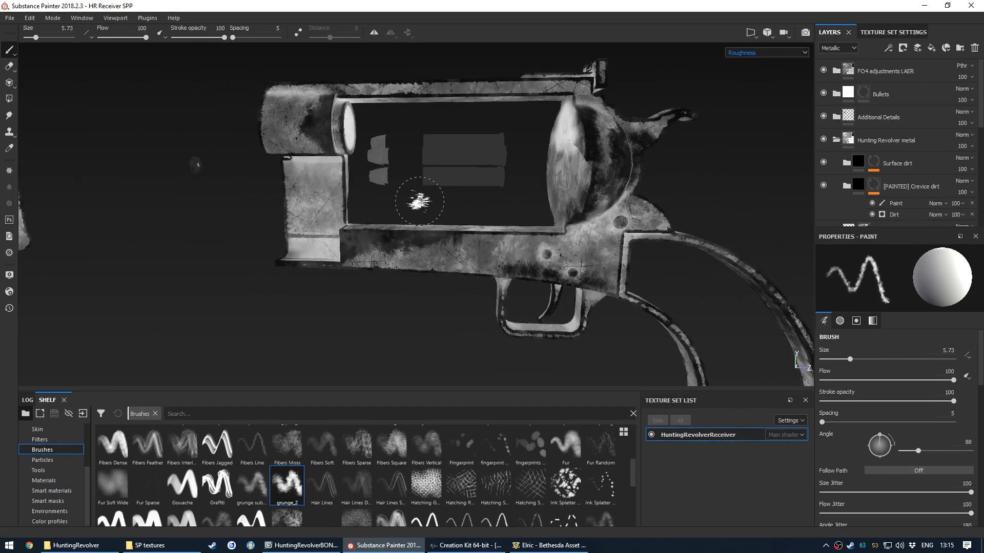
mouse_move(601, 136)
alt+mouse_down()
mouse_move(468, 203)
mouse_move(658, 179)
mouse_move(494, 216)
mouse_move(533, 144)
alt+mouse_up()
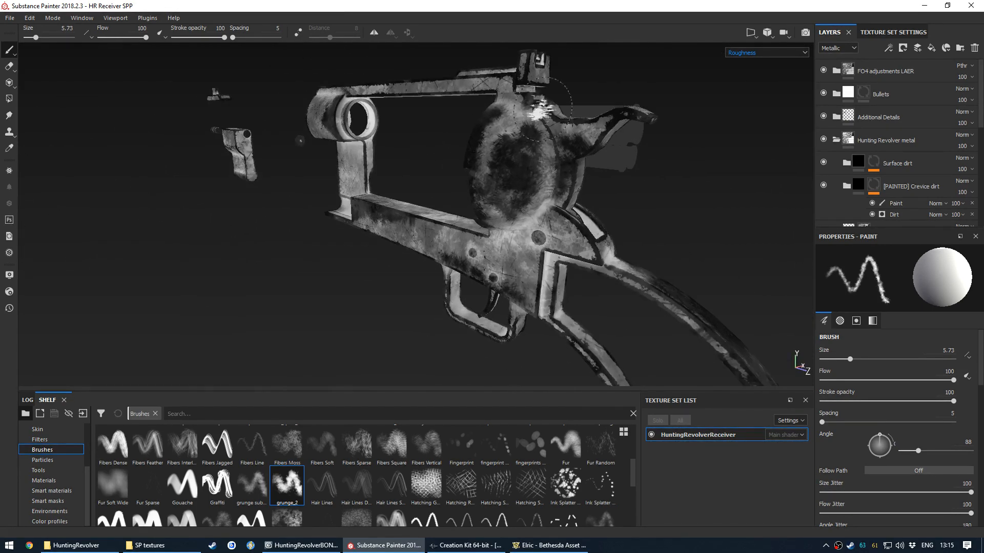
alt+drag(532, 231, 612, 249)
Return to the full Material view and check how the receiver frame's surfaces reflect light from different angles
key(m)
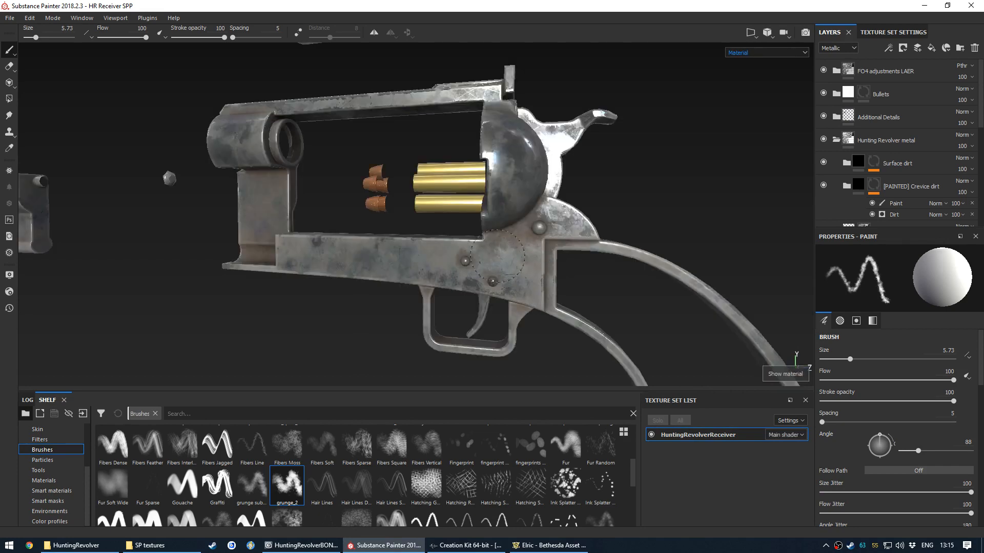
alt+drag(508, 267, 398, 255)
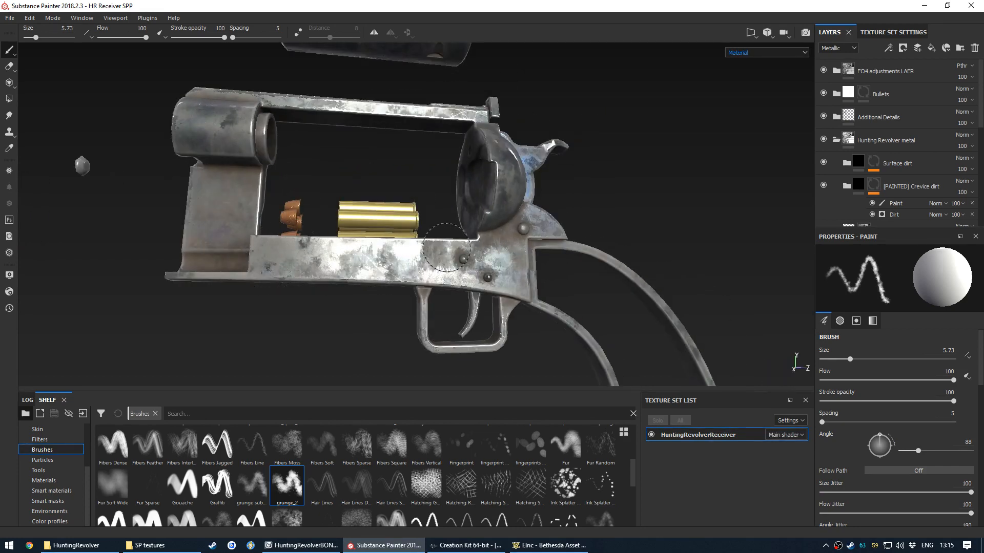
alt+drag(515, 220, 348, 218)
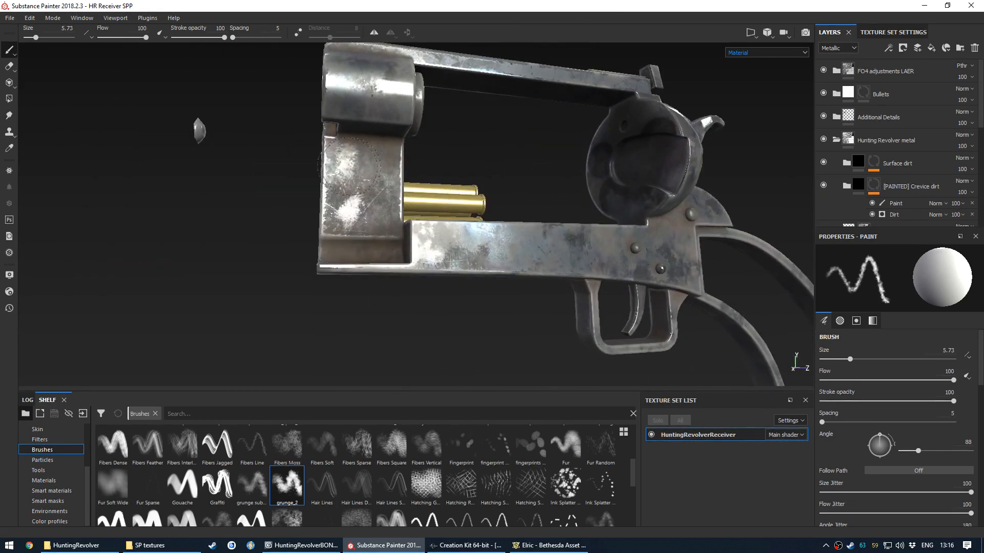
alt+drag(379, 233, 471, 289)
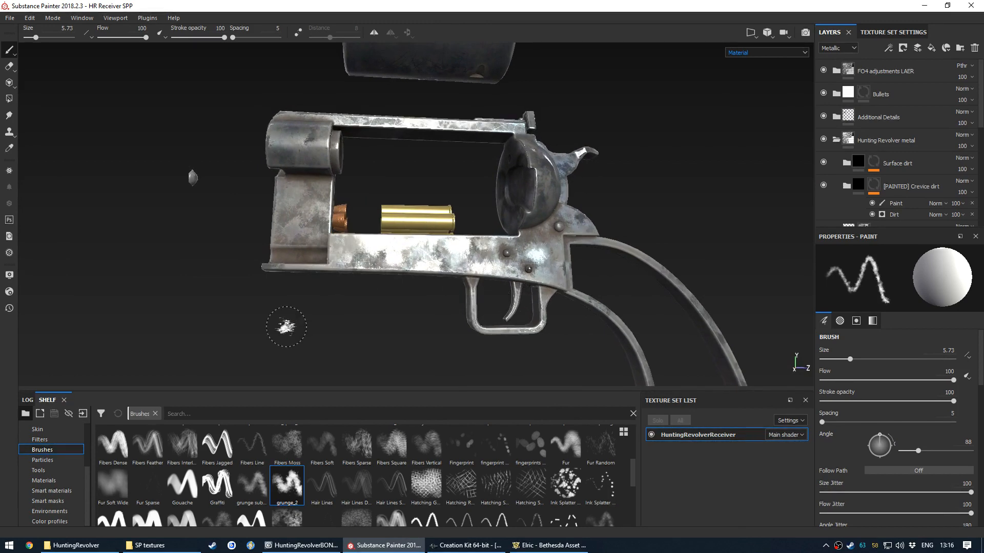
Undo the last paint stroke on the receiver, and open the recent receiver project that has no FO4 adjustments layers
alt+drag(407, 305, 423, 307)
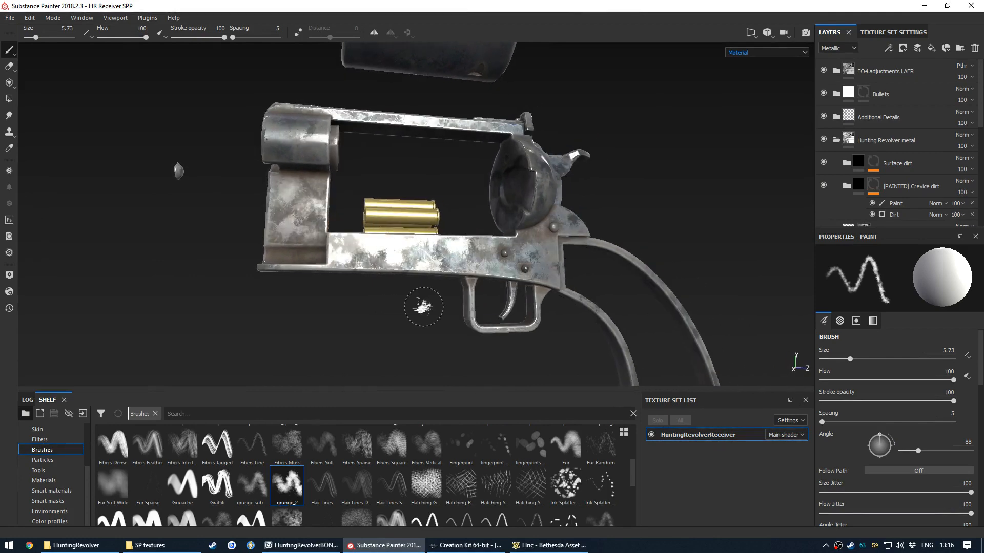
key(ctrl+z)
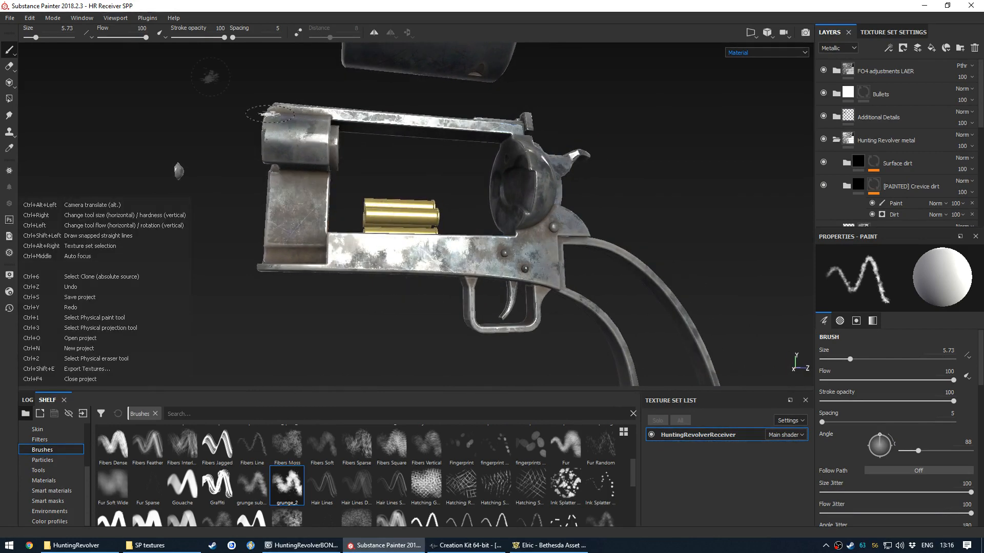
click(9, 18)
mouse_move(61, 52)
click(146, 52)
click(517, 287)
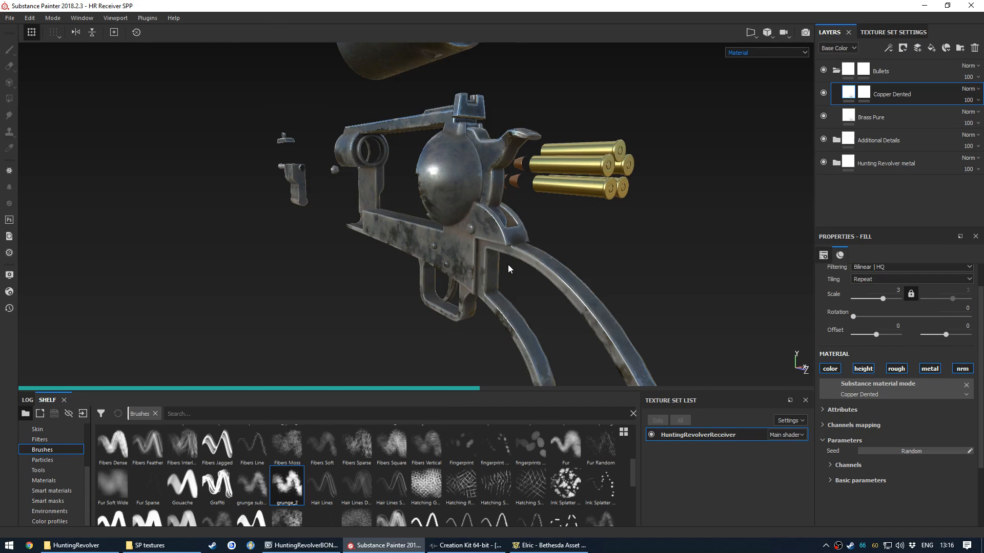
Examine the opened project's receiver from behind and from the side, including the recoil shield, bullets and grip frame
alt+drag(508, 264, 496, 216)
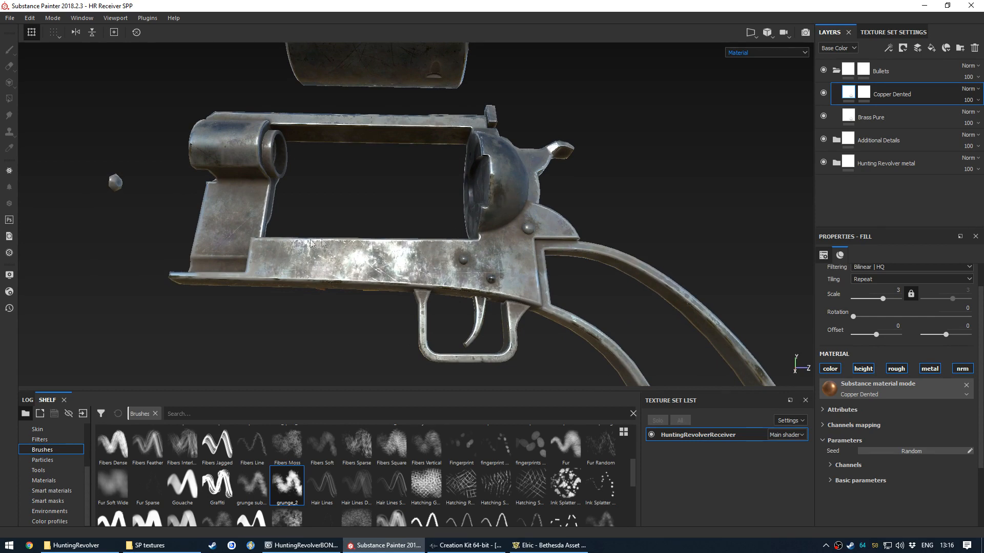
alt+drag(365, 237, 476, 273)
scroll(476, 273, down, 3)
alt+middle_drag(477, 273, 483, 221)
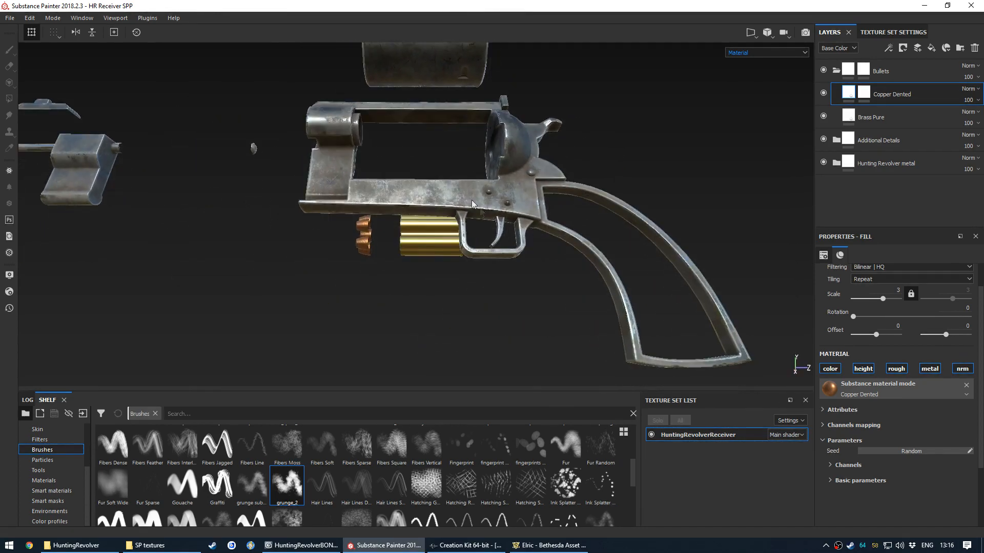
alt+drag(451, 182, 438, 201)
scroll(438, 201, up, 4)
scroll(439, 201, down, 1)
alt+middle_drag(425, 186, 441, 233)
Rotate the environment lighting and check the reflections and wear on the receiver frame from several angles
alt+drag(441, 233, 516, 250)
shift+right_drag(516, 251, 533, 257)
mouse_move(532, 258)
alt+mouse_down()
mouse_move(606, 301)
mouse_move(533, 287)
mouse_move(532, 251)
alt+mouse_up()
shift+right_drag(533, 252, 593, 236)
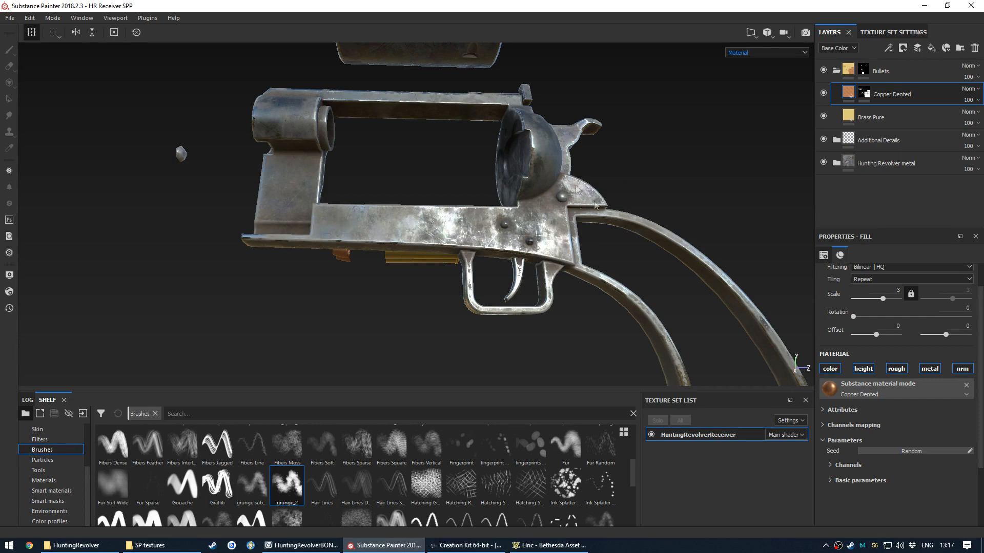
alt+drag(521, 238, 432, 260)
scroll(441, 202, down, 4)
alt+drag(441, 202, 437, 281)
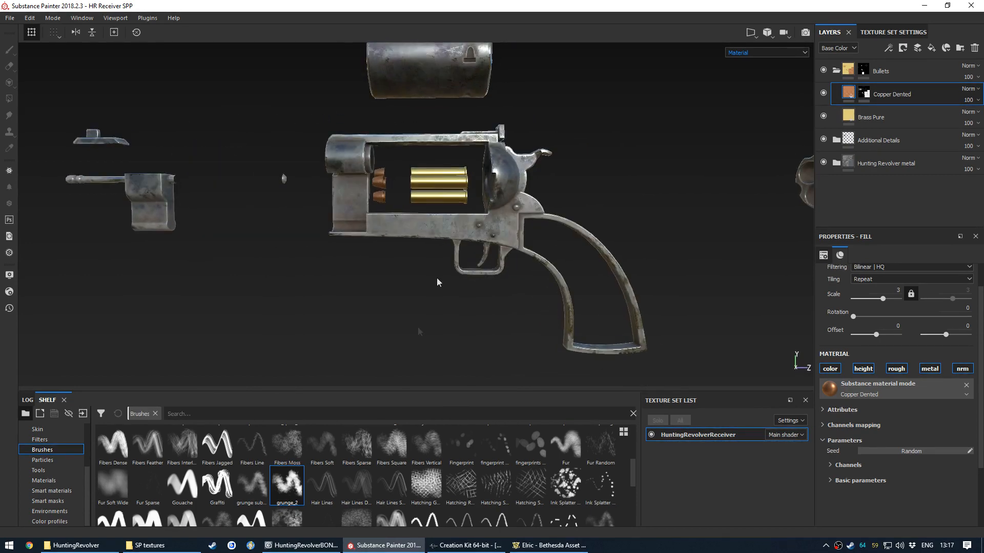
Switch to the Creation Kit preview and examine the HuntingRevolver's cylinder, frame and bullets from several angles
click(463, 544)
drag(451, 220, 409, 222)
right_drag(410, 221, 387, 213)
drag(387, 211, 431, 211)
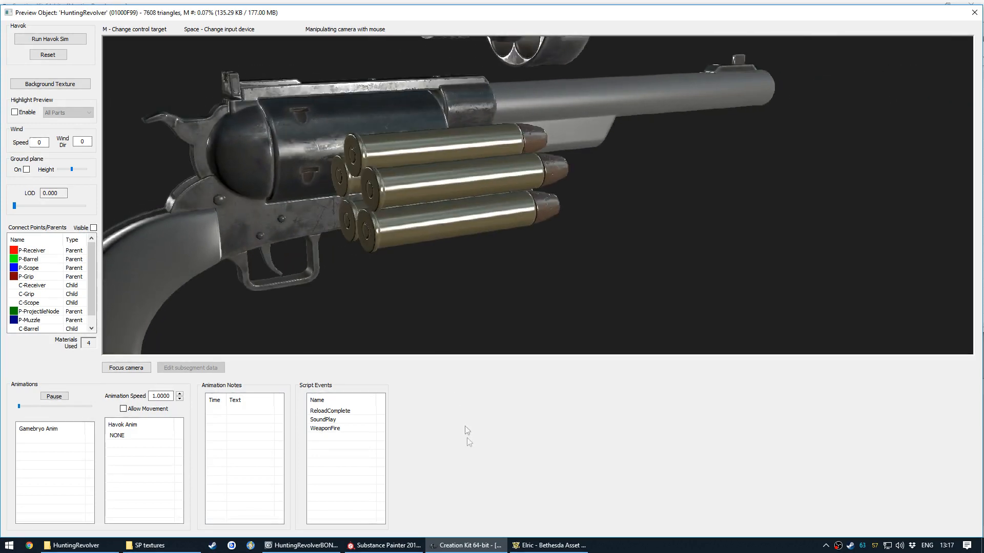
Return to Substance Painter and compare the receiver and bullet textures with the Creation Kit preview at close range
click(403, 550)
alt+right_drag(284, 178, 410, 186)
mouse_move(410, 186)
alt+mouse_down()
mouse_move(443, 200)
mouse_move(460, 223)
alt+mouse_up()
key(alt+Tab)
key(alt+Tab)
alt+drag(464, 262, 473, 230)
alt+middle_drag(473, 230, 413, 233)
mouse_move(413, 233)
alt+right_down()
mouse_move(469, 238)
mouse_move(413, 240)
mouse_move(407, 226)
alt+right_up()
Switch back to the Creation Kit preview and orbit around the HuntingRevolver to examine the copper bullet tips and receiver frame
key(alt+Tab)
drag(558, 172, 315, 106)
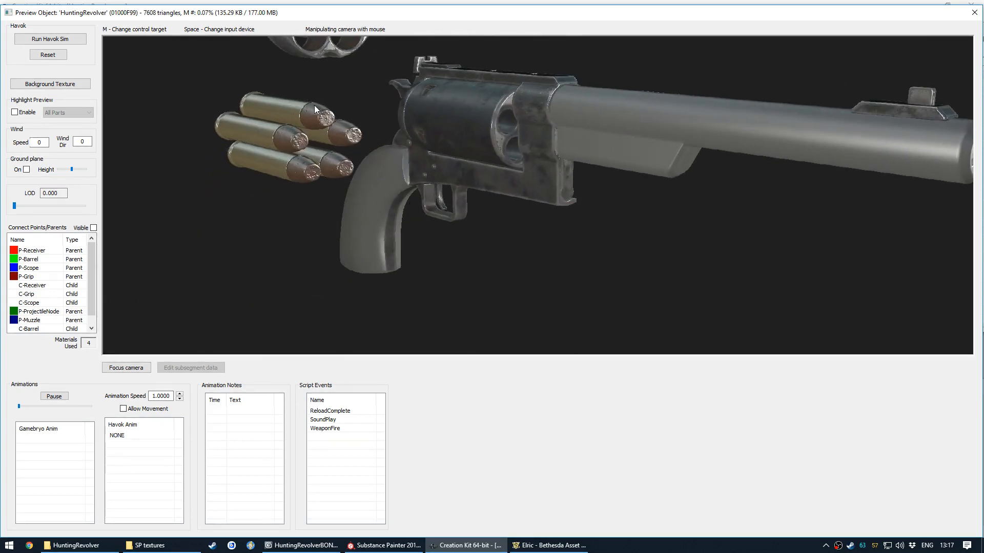
drag(299, 123, 407, 227)
Return to Substance Painter and inspect the receiver's side plate, recoil shield and trigger guard from near and far
key(alt+Tab)
mouse_move(370, 302)
alt+mouse_down()
mouse_move(310, 233)
mouse_move(348, 231)
mouse_move(318, 199)
alt+mouse_up()
scroll(348, 231, up, 5)
alt+drag(495, 197, 419, 228)
scroll(466, 209, up, 5)
scroll(465, 210, down, 5)
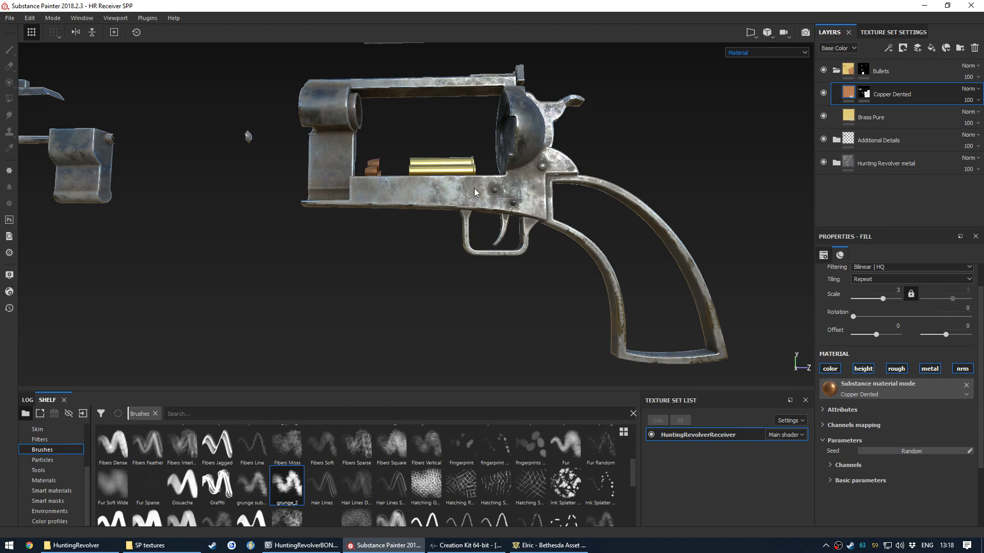
scroll(474, 192, up, 3)
alt+drag(426, 234, 584, 216)
scroll(470, 211, down, 5)
scroll(447, 230, up, 6)
alt+drag(447, 230, 471, 237)
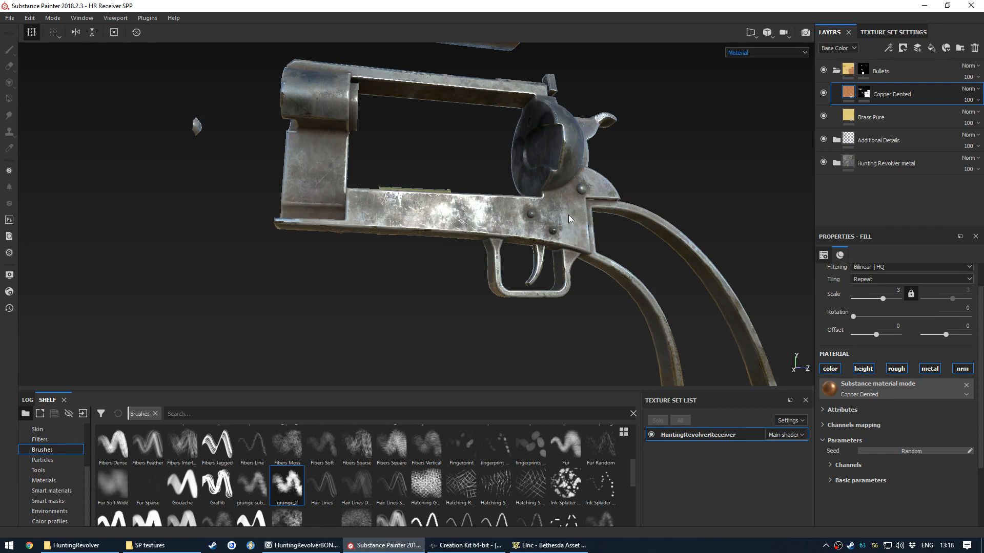
click(836, 70)
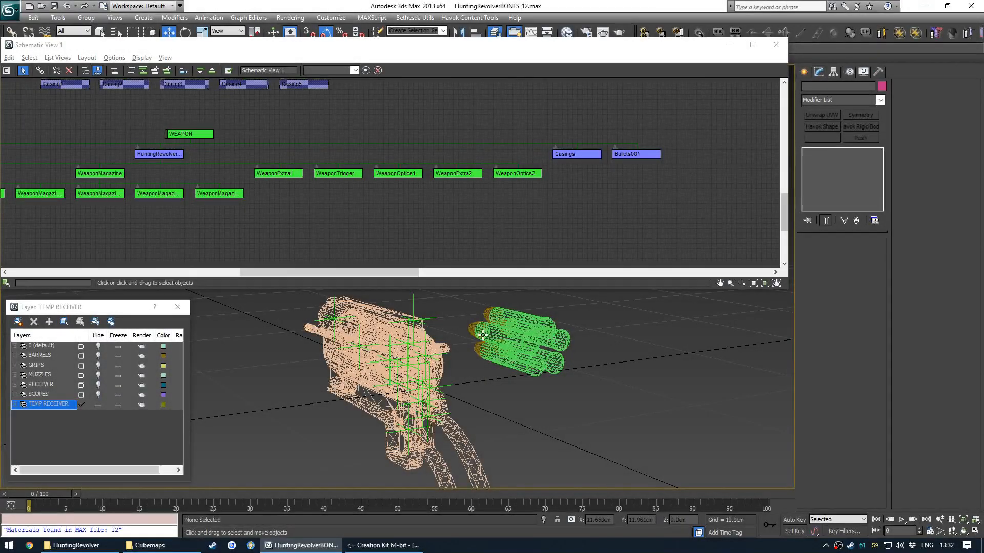
Select the Casings, Bullets001 and WEAPON objects in turn to identify them in the scene hierarchy, then clear the selection
alt+middle_drag(483, 334, 493, 352)
click(517, 330)
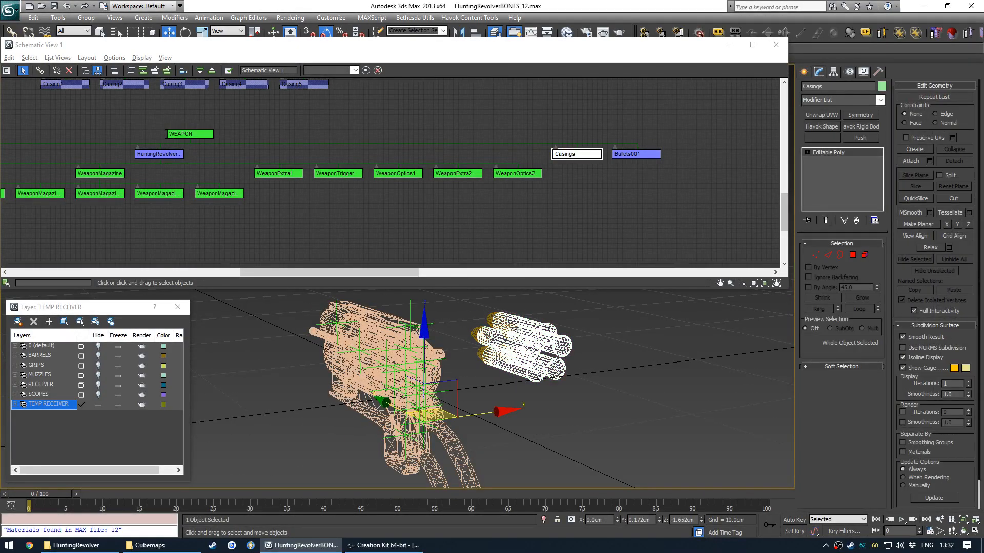
click(491, 319)
middle_drag(584, 185, 658, 191)
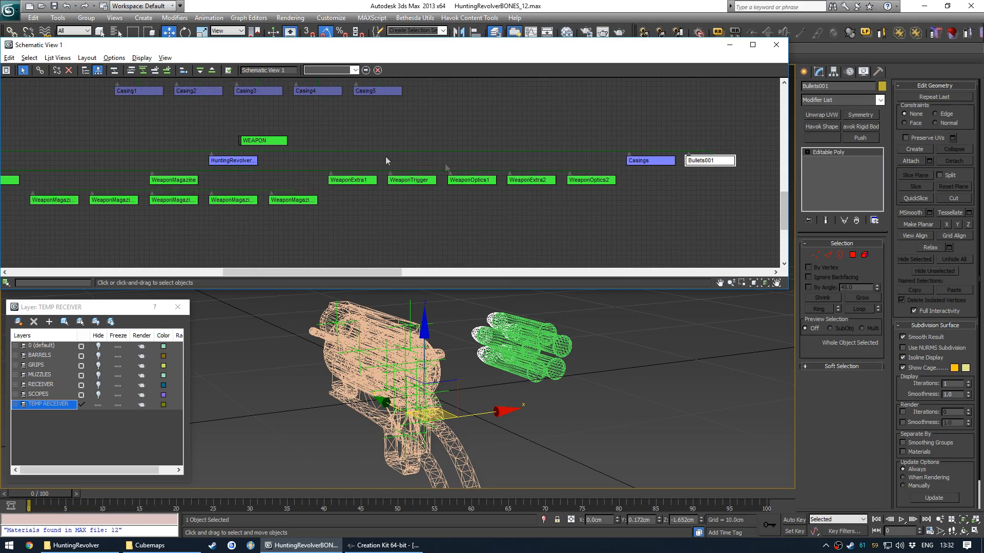
click(276, 142)
click(647, 199)
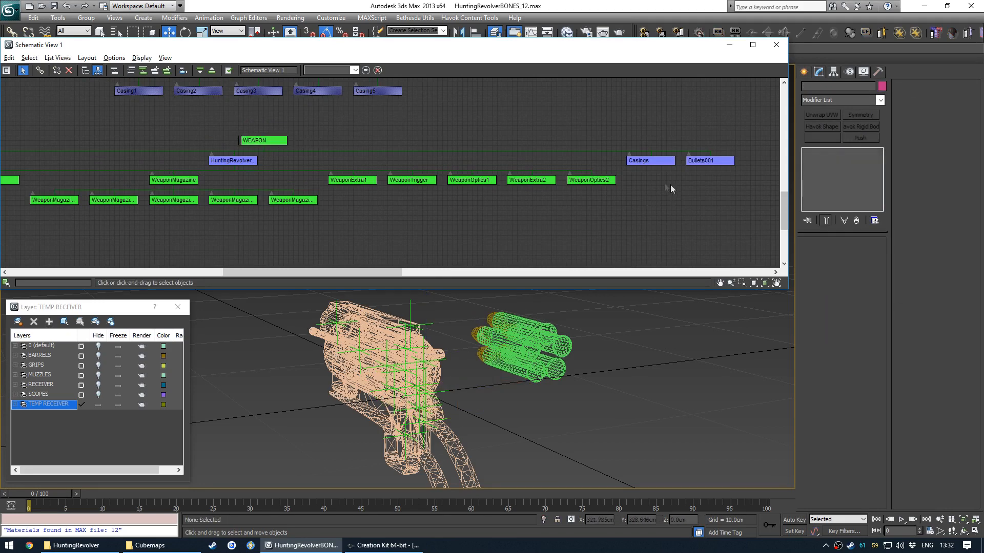
click(519, 343)
alt+middle_drag(519, 344, 546, 320)
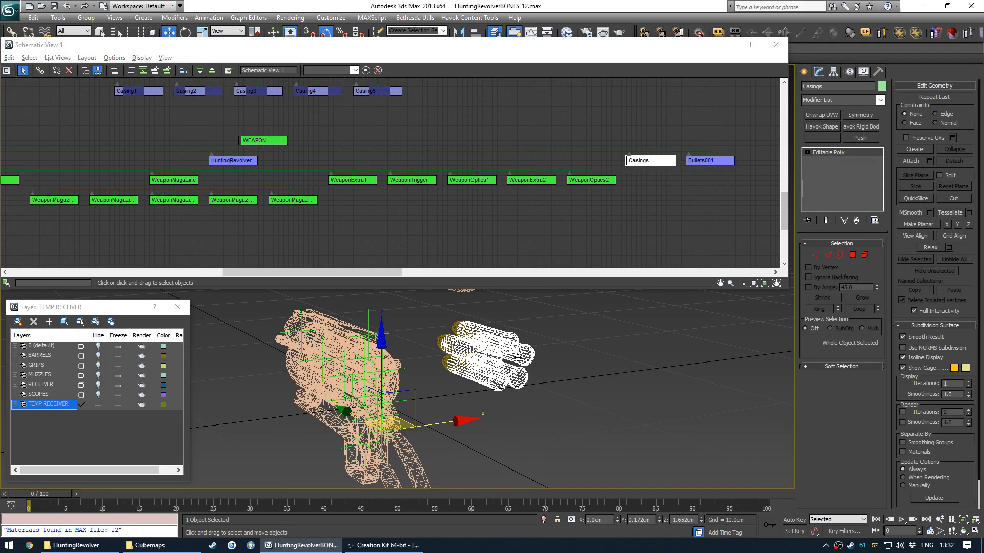
middle_drag(523, 354, 556, 330)
click(576, 369)
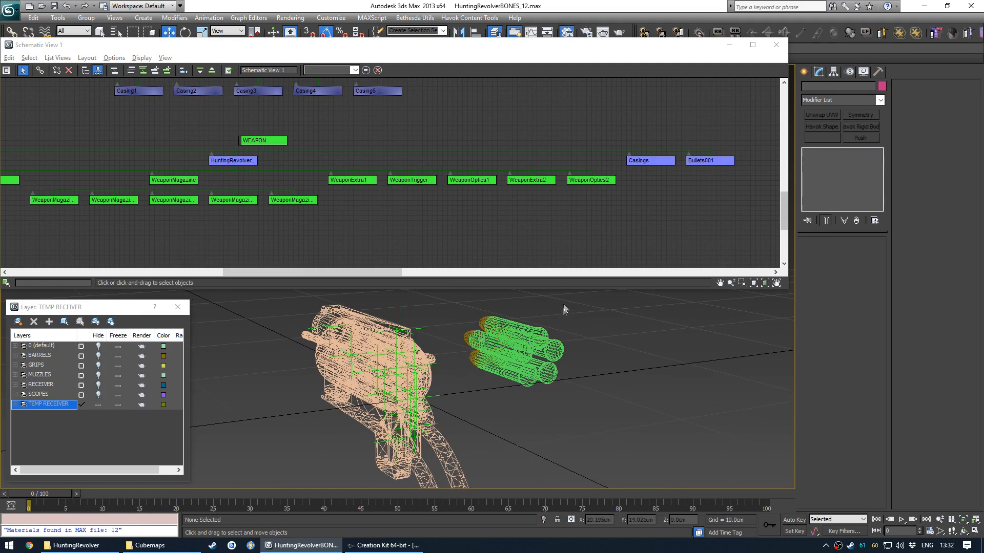
Make two copies of the Receiver material in the Slate Material Editor and name them ReceiverBrass and ReceiverCopper
key(m)
scroll(479, 286, up, 3)
middle_drag(487, 297, 500, 298)
shift+drag(517, 299, 516, 259)
drag(485, 42, 525, 54)
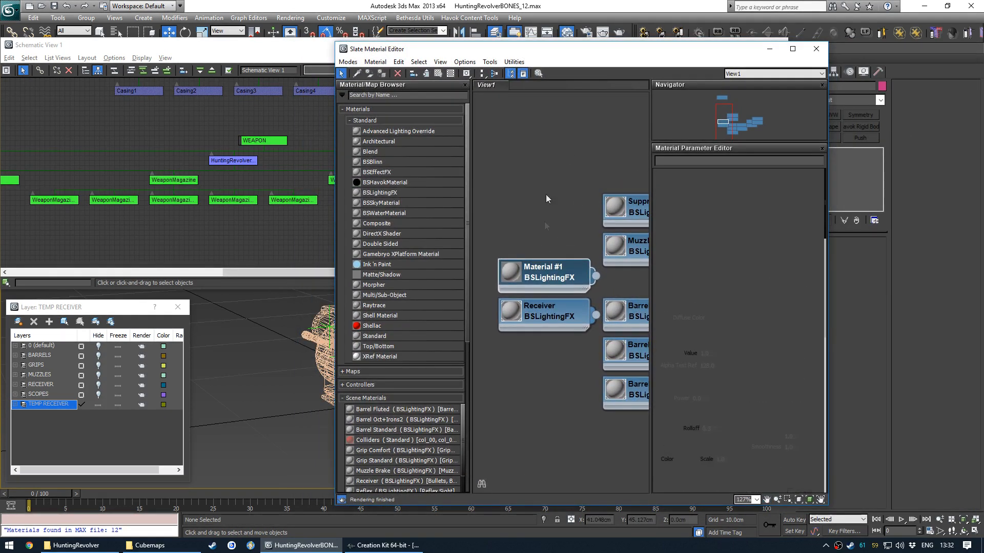
double_click(547, 273)
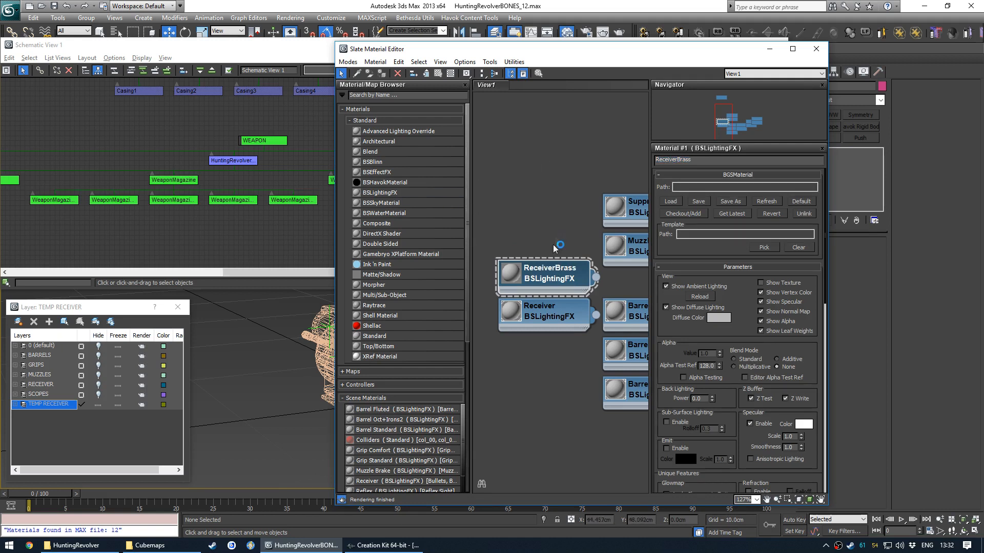
text(receiverCopper)
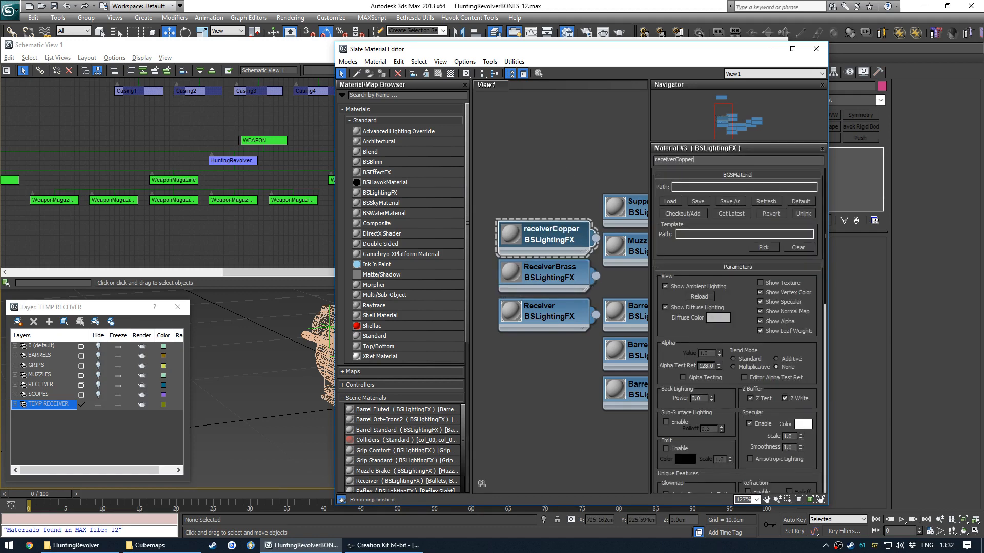
click(488, 223)
middle_drag(516, 277, 512, 262)
Duplicate HuntingRevolverReceiver.bgsm in the HuntingRevolver materials folder and name the copy HuntingRevolverReceiver_Copper.bgsm
click(72, 545)
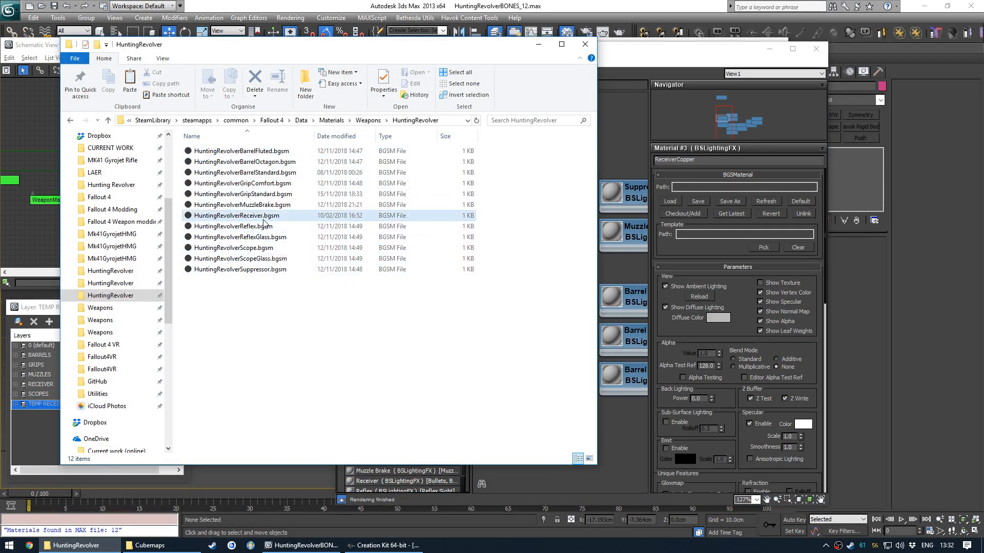
click(267, 216)
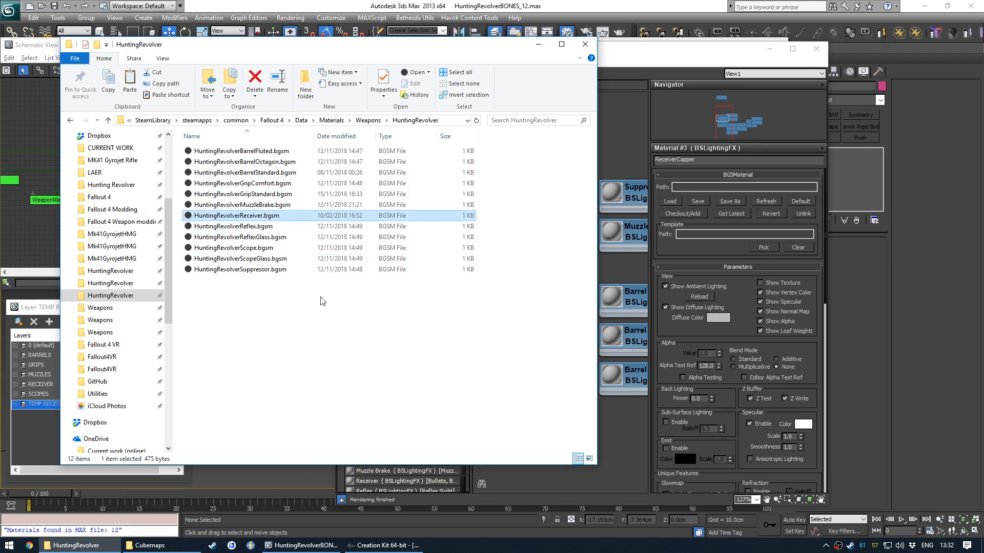
key(ctrl+c)
key(ctrl+v)
key(F2)
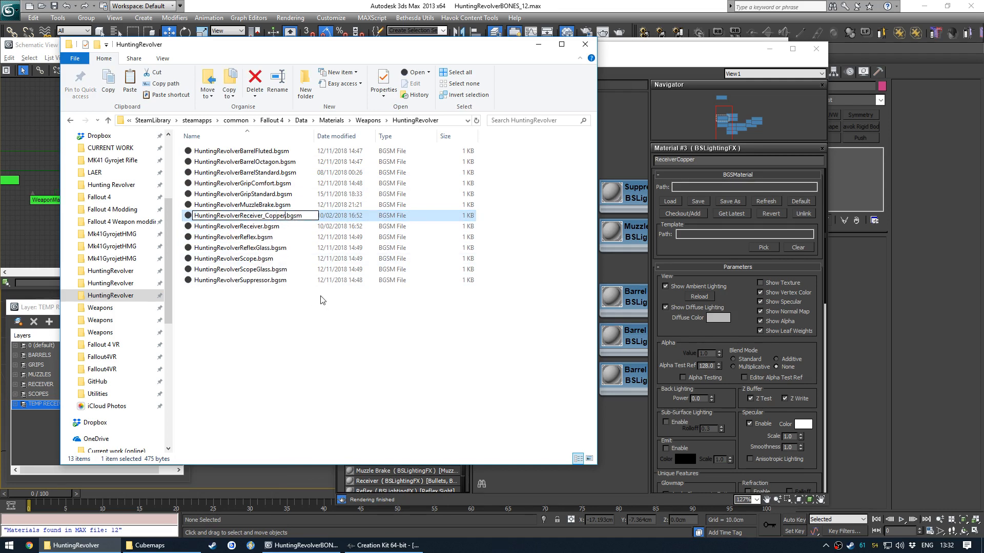
text(_Copper)
key(Return)
Duplicate the copper receiver material file and rename the copy HuntingRevolverReceiver_Brass.bgsm
key(ctrl+c)
key(ctrl+v)
key(F2)
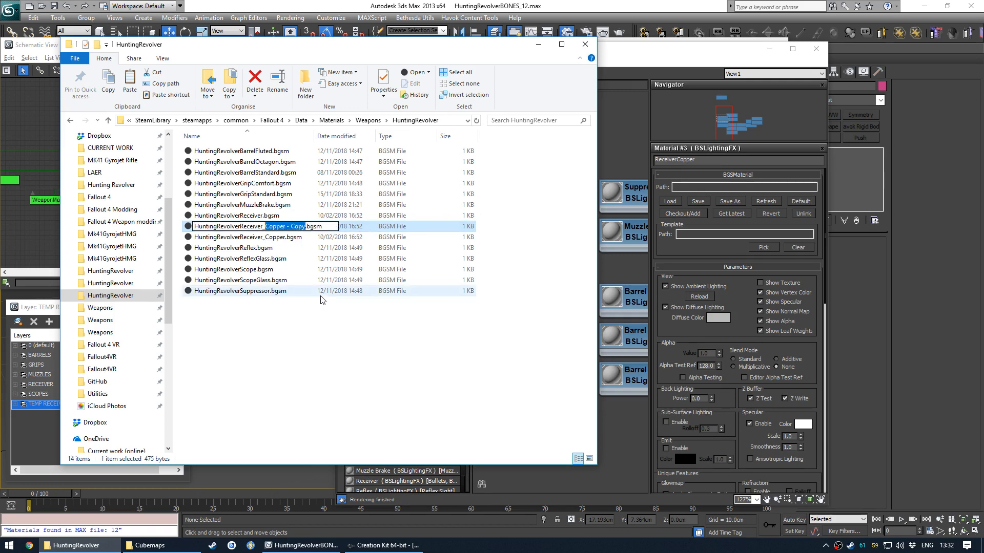
Load HuntingRevolverReceiver_Copper.bgsm into the ReceiverCopper material and HuntingRevolverReceiver_Brass.bgsm into ReceiverBrass
click(643, 134)
click(672, 201)
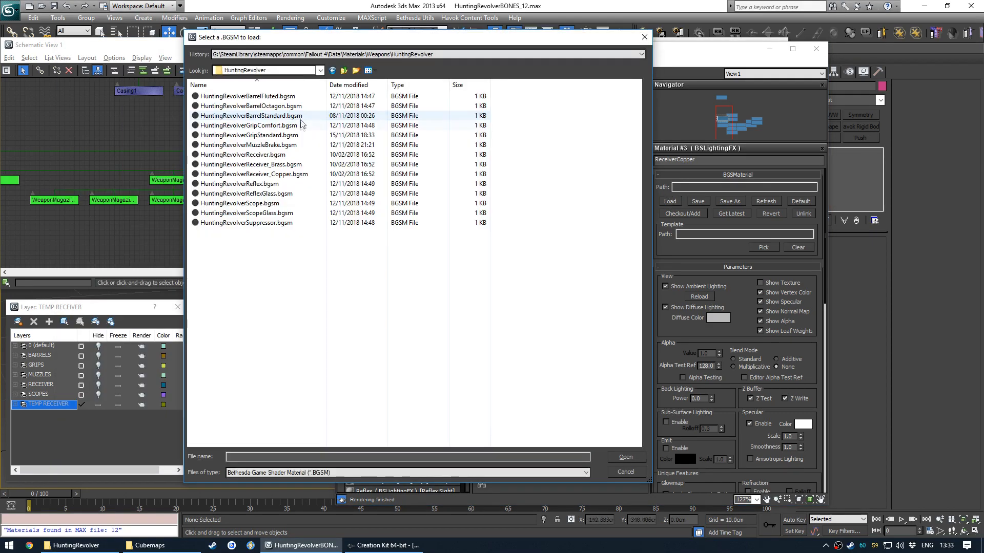
drag(464, 35, 468, 78)
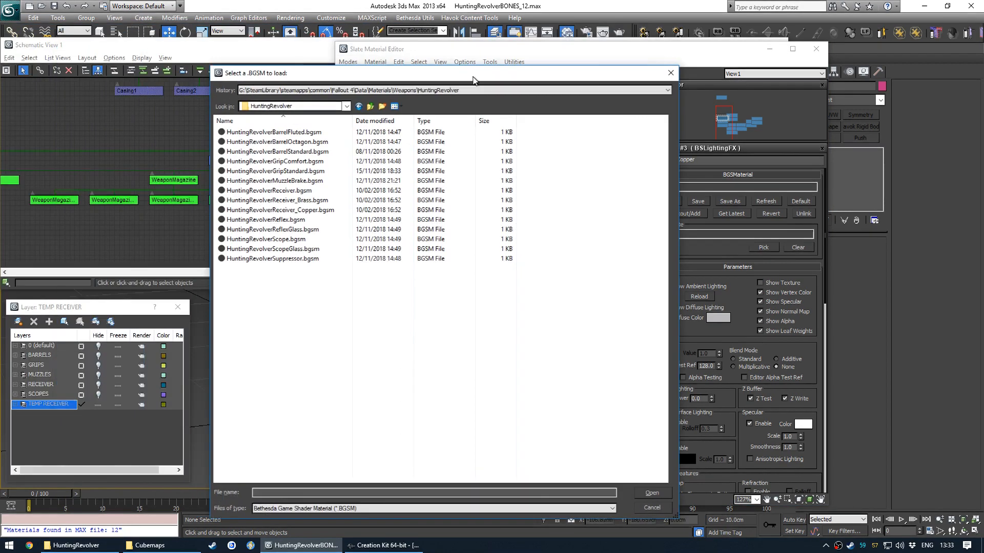
double_click(287, 209)
click(544, 259)
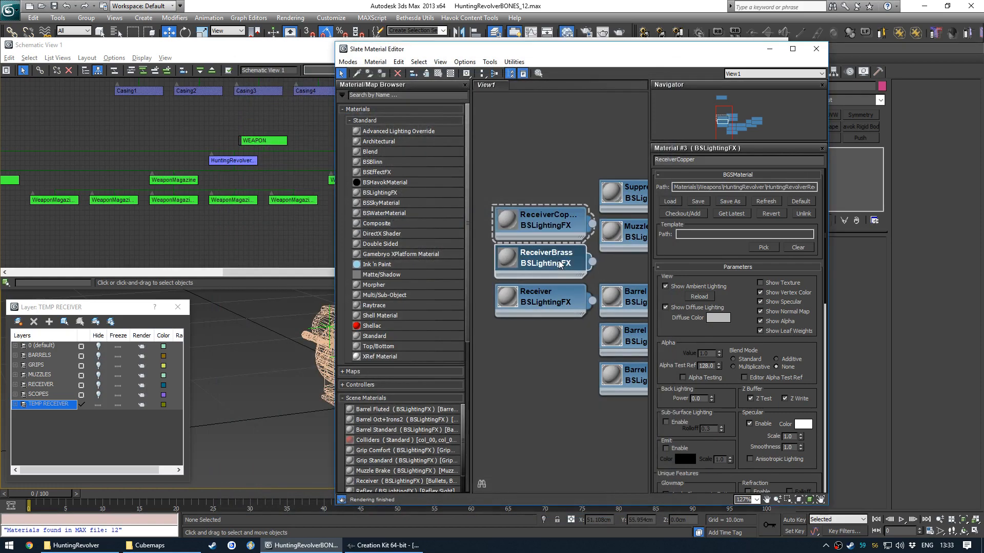
click(670, 201)
double_click(307, 200)
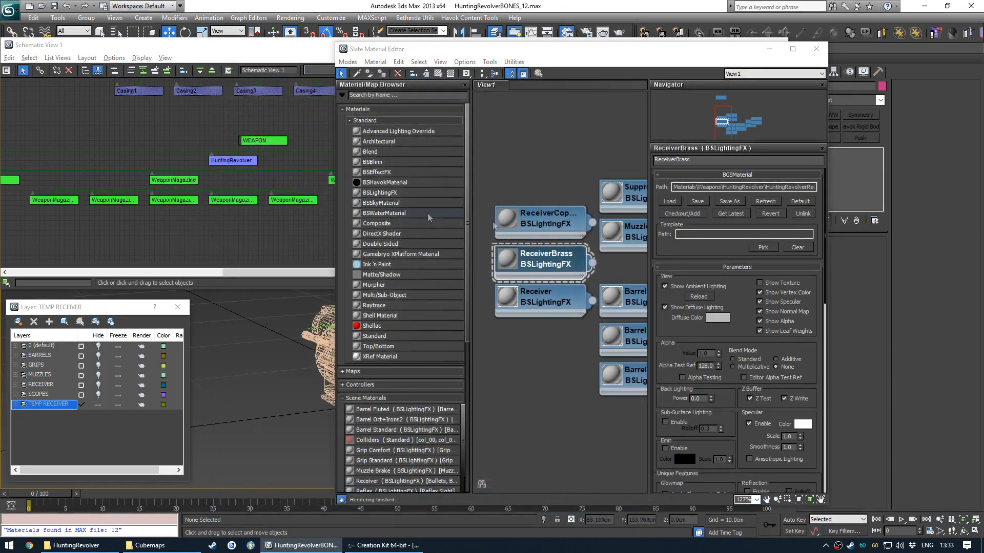
Assign the ReceiverBrass material to the Casings object and ReceiverCopper to Bullets001
click(528, 166)
middle_drag(283, 236, 197, 233)
middle_drag(435, 229, 222, 223)
click(359, 155)
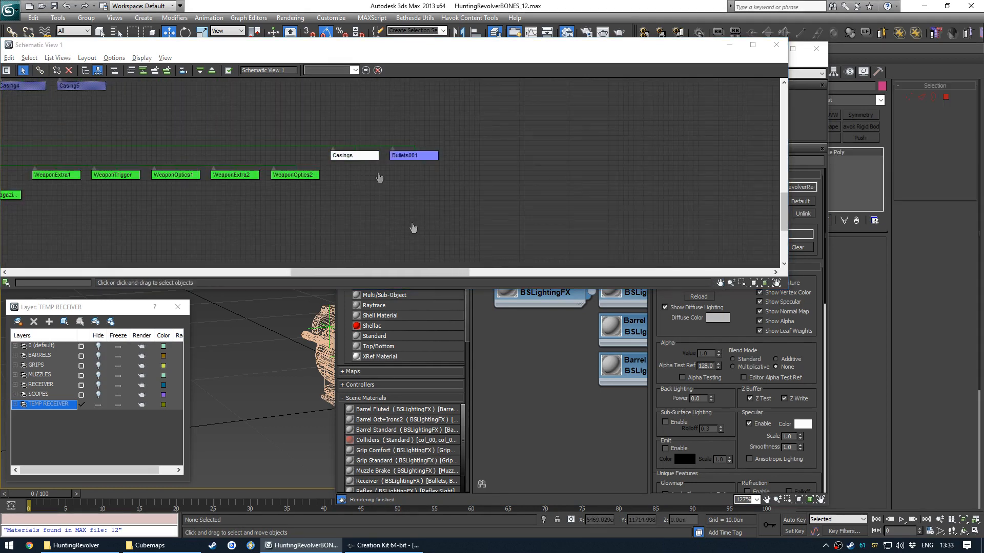
key(m)
click(412, 156)
key(m)
click(543, 205)
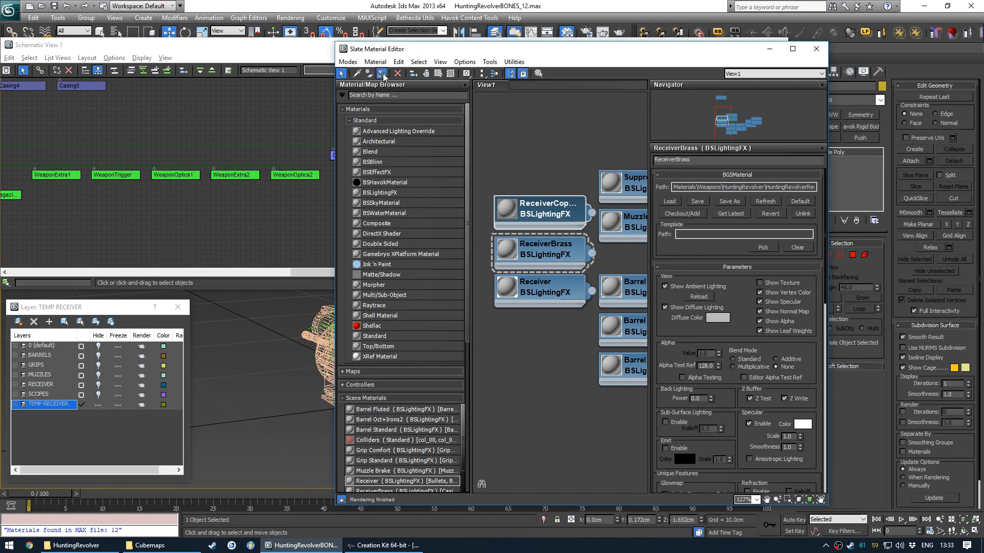
click(817, 49)
Select the WEAPON root node and export it as HuntingRevolverReceiver_1.nif, overwriting the existing file
middle_drag(213, 103, 337, 153)
click(324, 152)
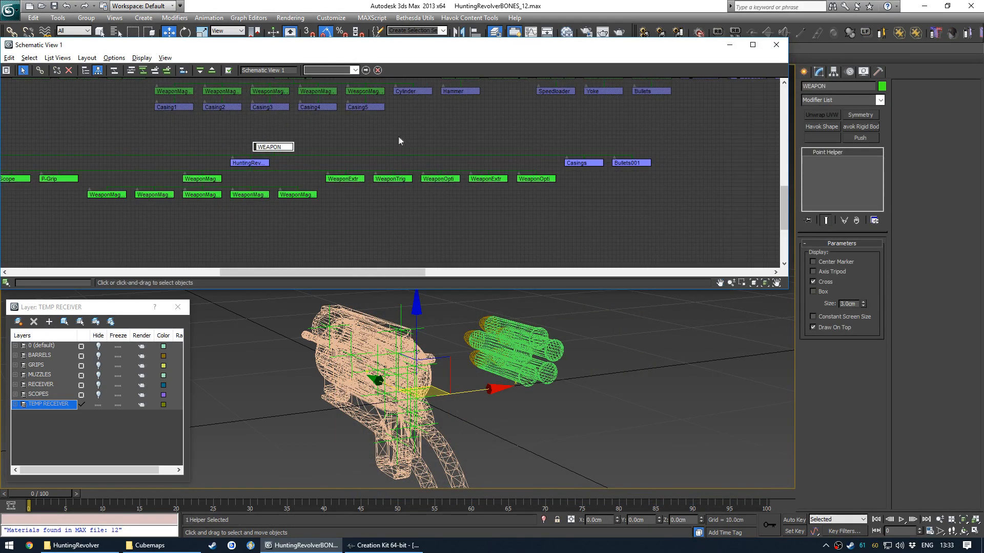
key(ctrl+e)
click(225, 130)
key(Return)
key(Return)
key(Return)
Convert HuntingRevolverReceiver_1.nif with the Elric asset optimizer, then bring up the HuntingRevolver materials folder
click(27, 449)
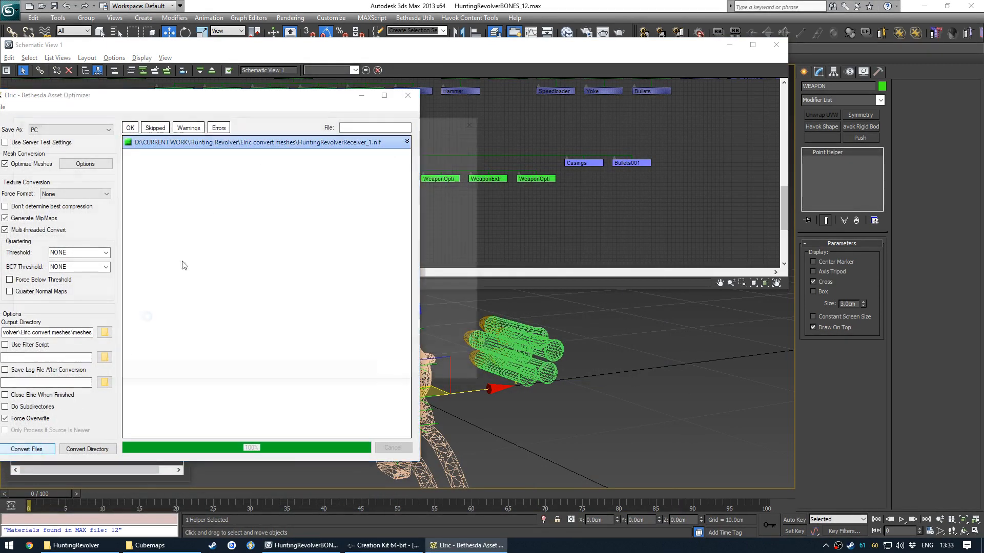
double_click(228, 188)
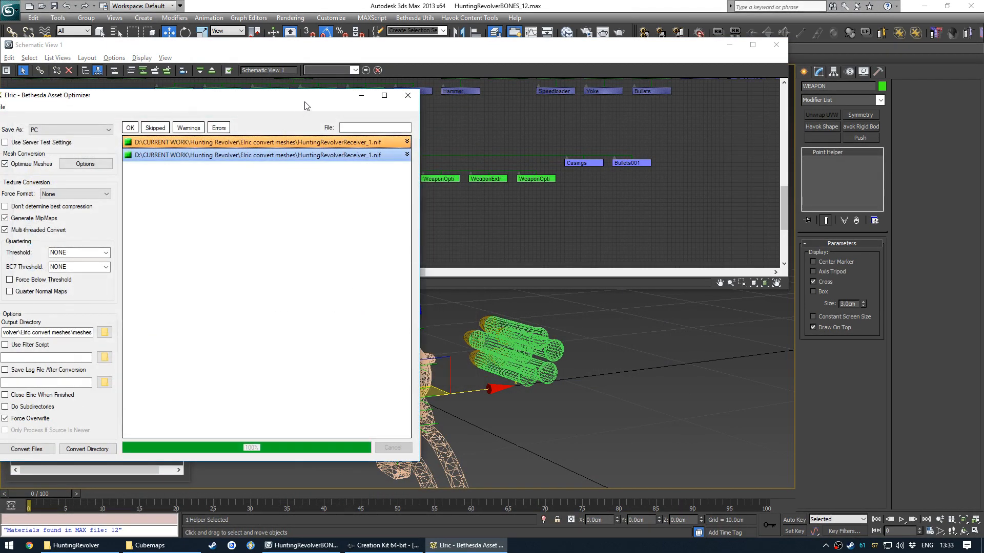
click(362, 95)
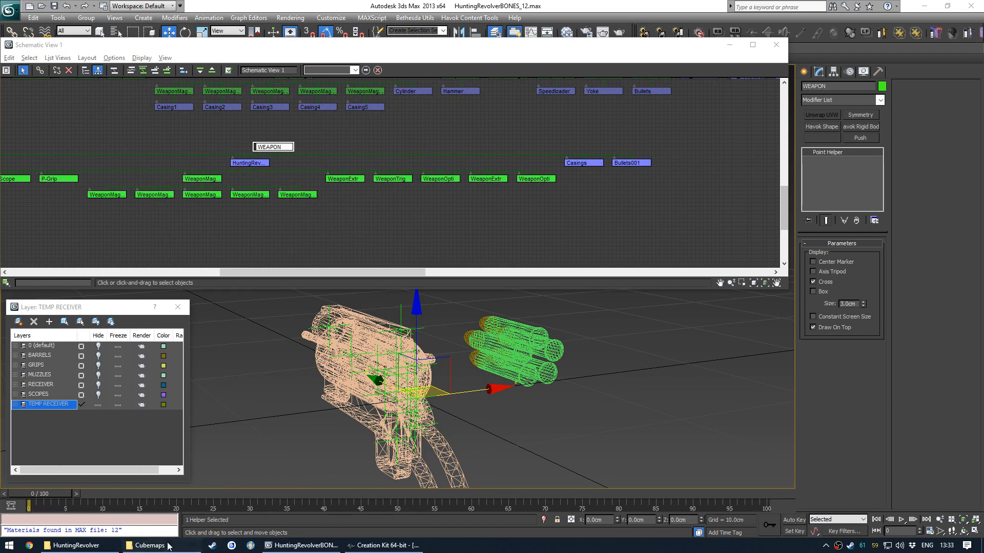
click(77, 545)
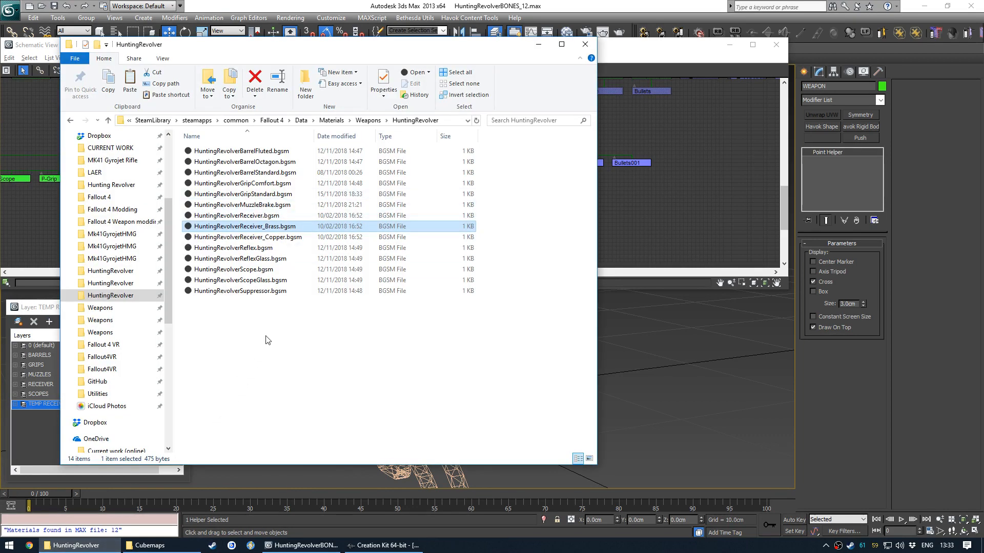
Copy the converted HuntingRevolverReceiver_1.nif from the Elric convert meshes folder into Fallout 4's Data\Meshes\Weapons\HuntingRevolver folder
key(ctrl+n)
scroll(128, 256, up, 8)
click(124, 271)
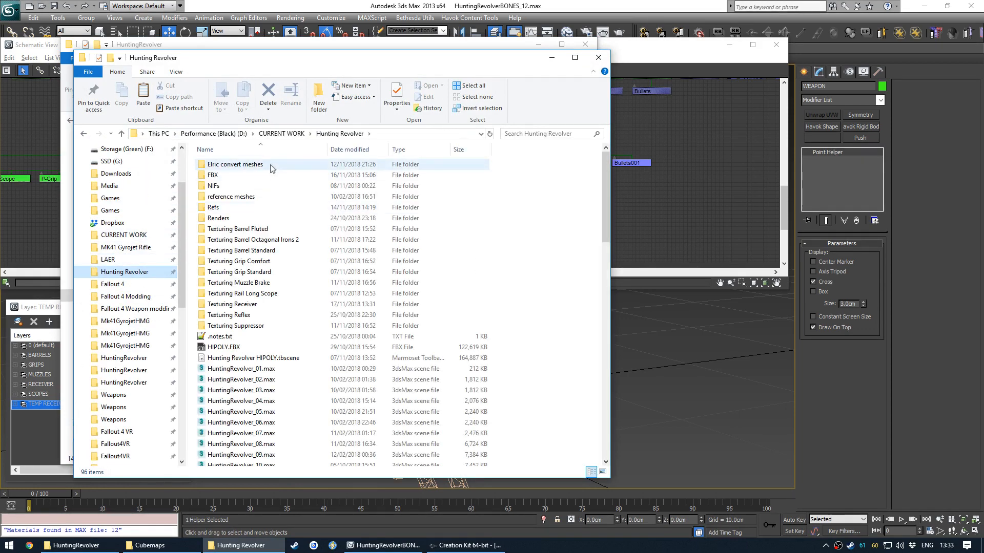
double_click(272, 165)
double_click(246, 293)
click(246, 164)
key(ctrl+c)
double_click(240, 293)
key(ctrl+v)
click(459, 205)
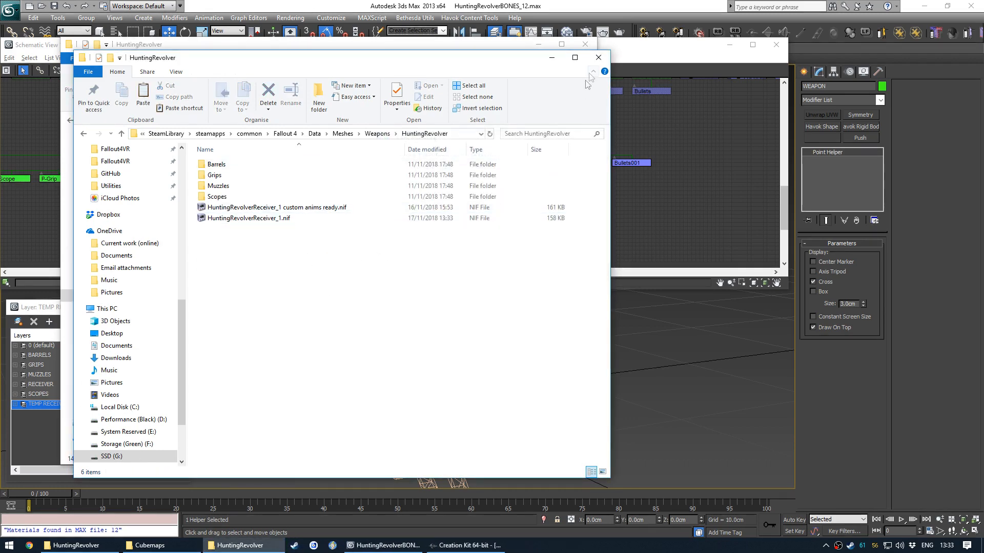
click(598, 57)
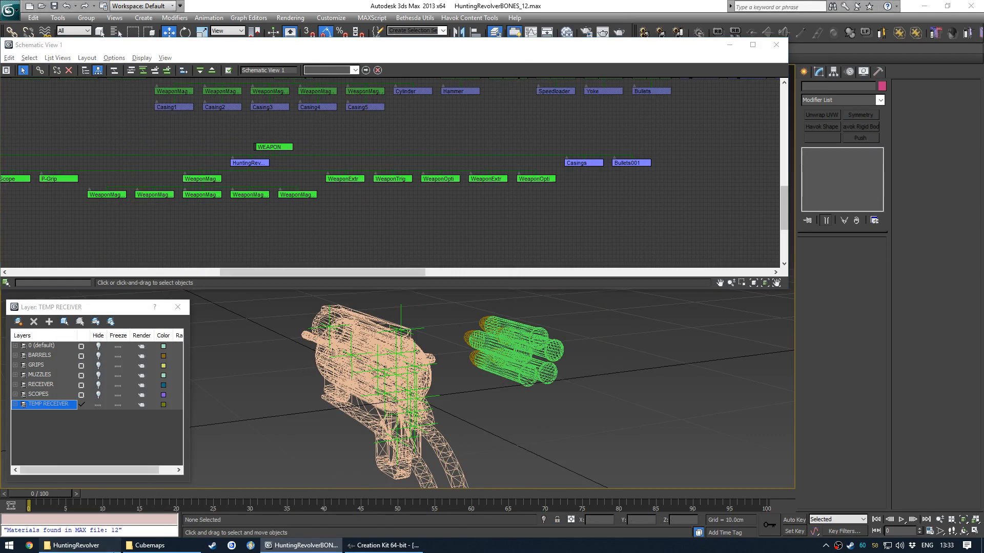
Review the brass and copper files in the HuntingRevolver materials folder and browse from Data through Textures\Shared to the Cubemaps folder
click(76, 546)
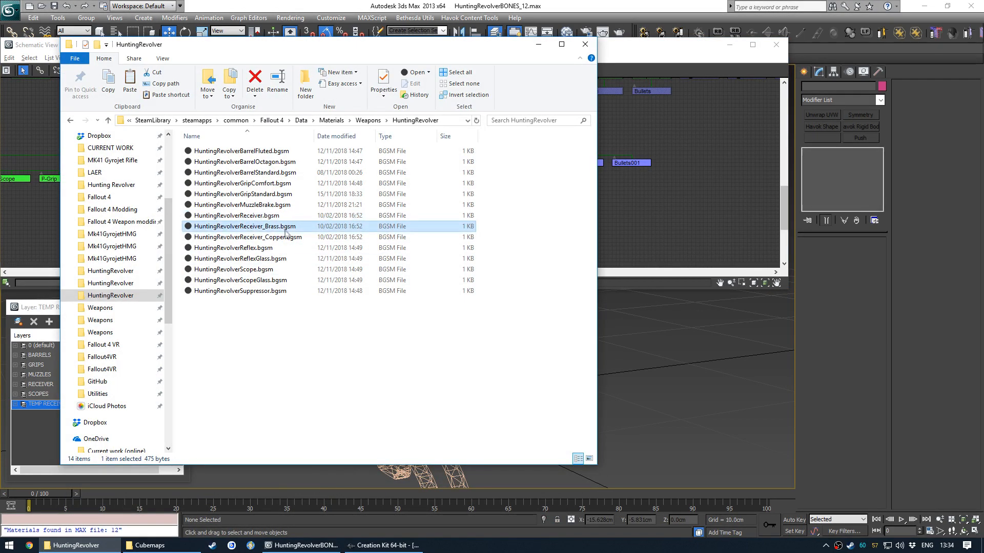
click(288, 236)
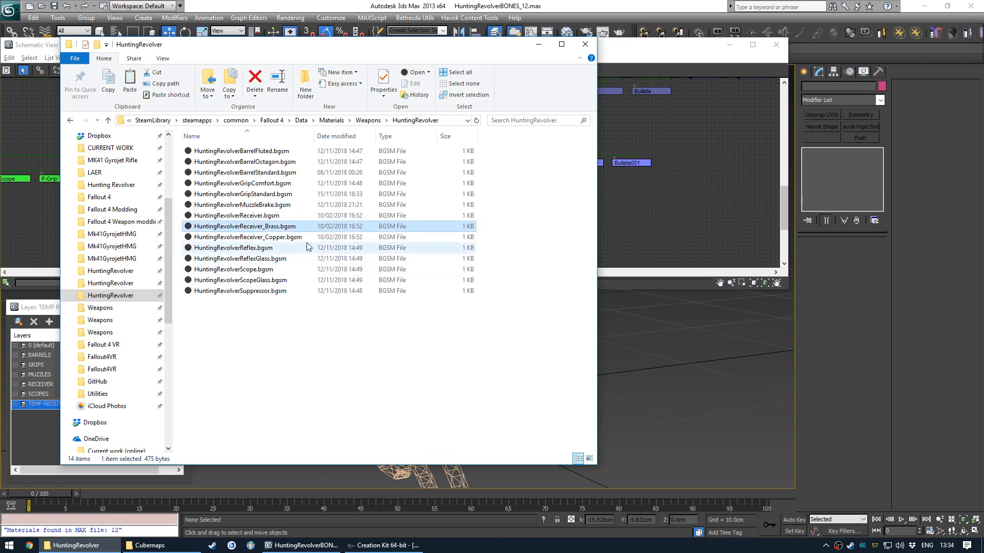
click(287, 227)
click(302, 237)
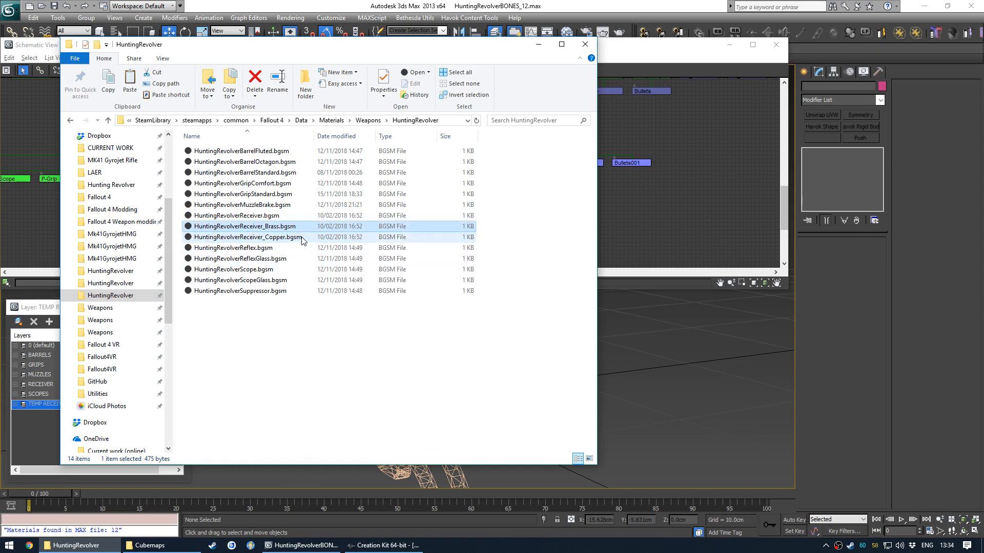
click(154, 545)
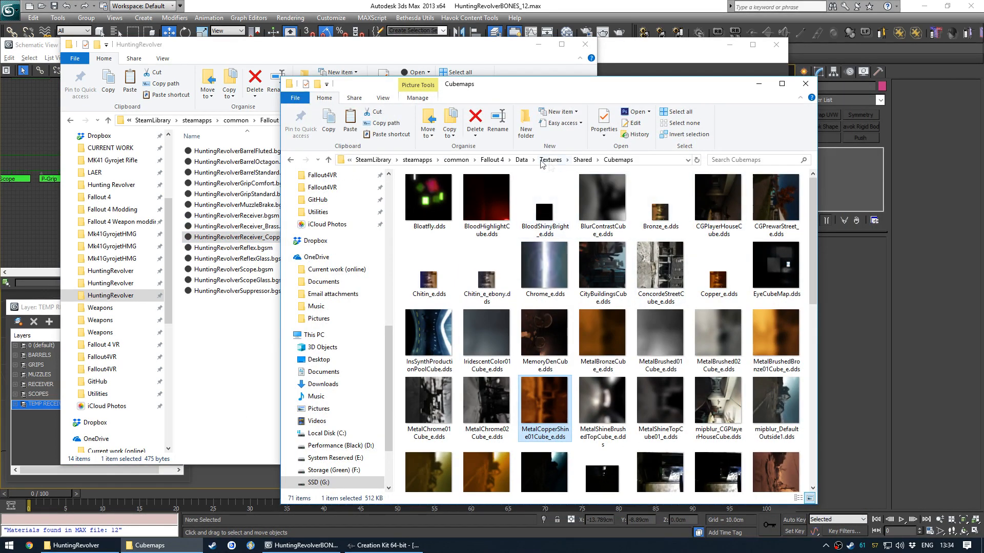
click(522, 160)
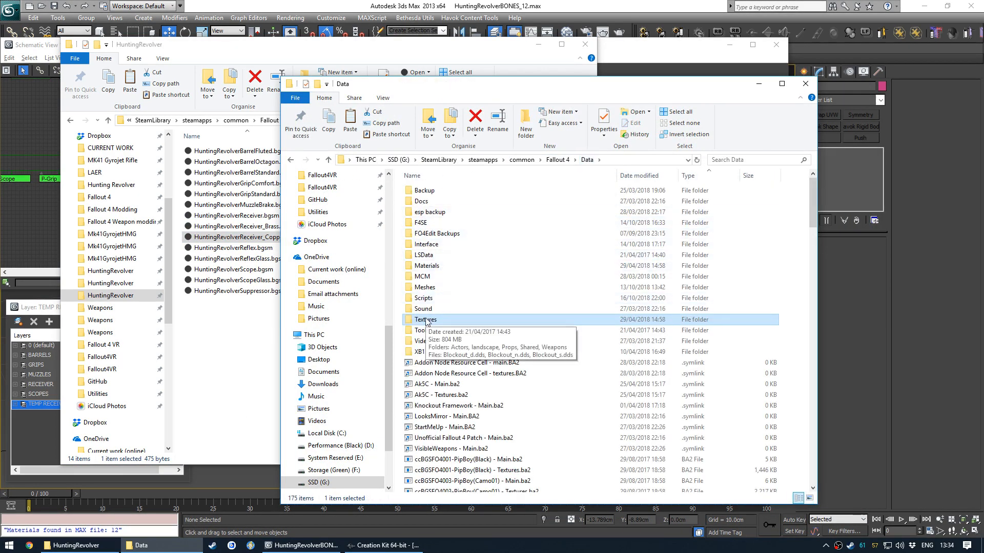
double_click(427, 320)
double_click(451, 233)
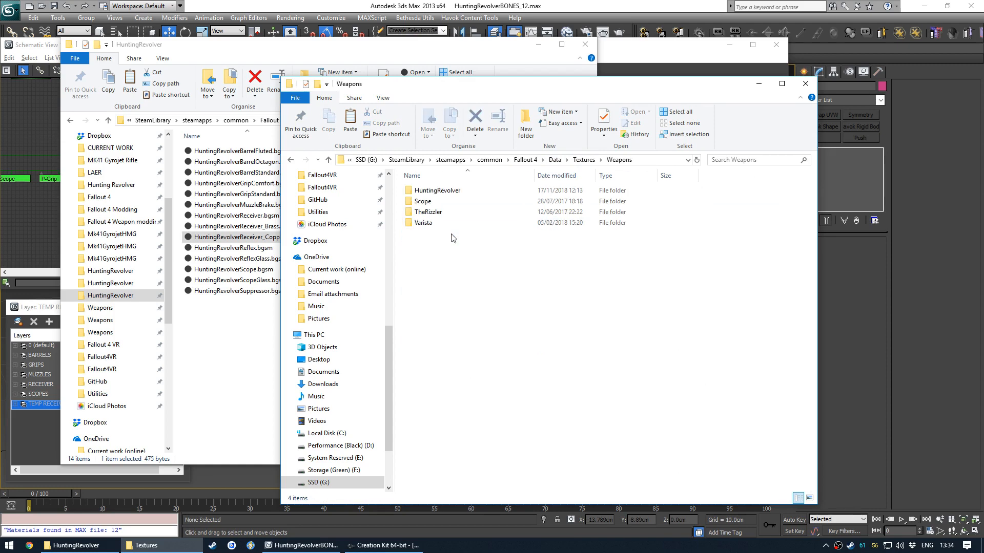
key(BackSpace)
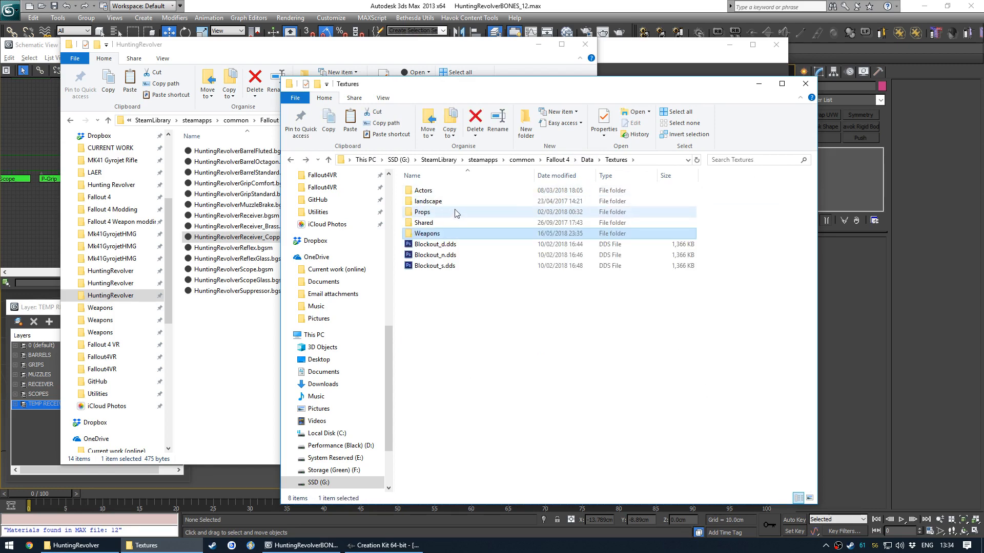
double_click(450, 223)
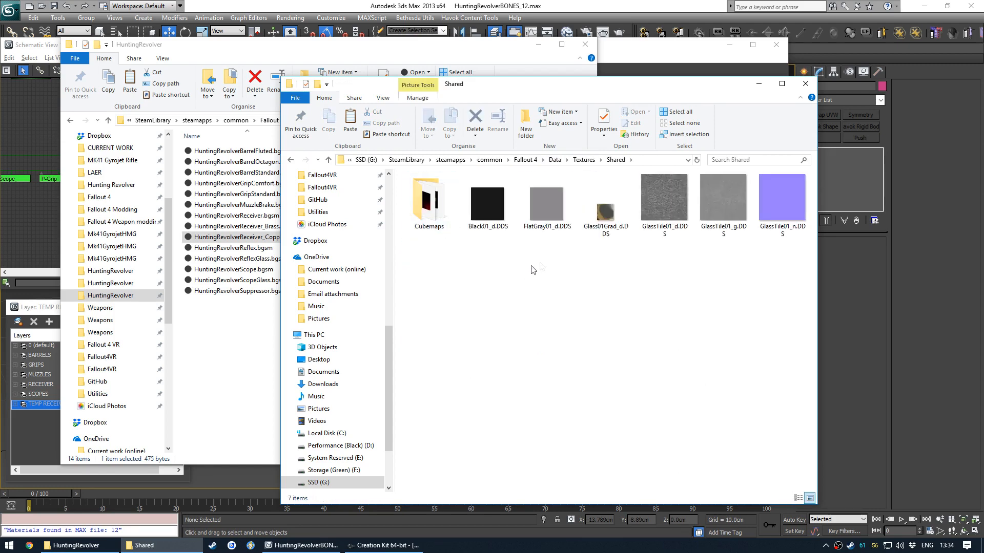
double_click(429, 202)
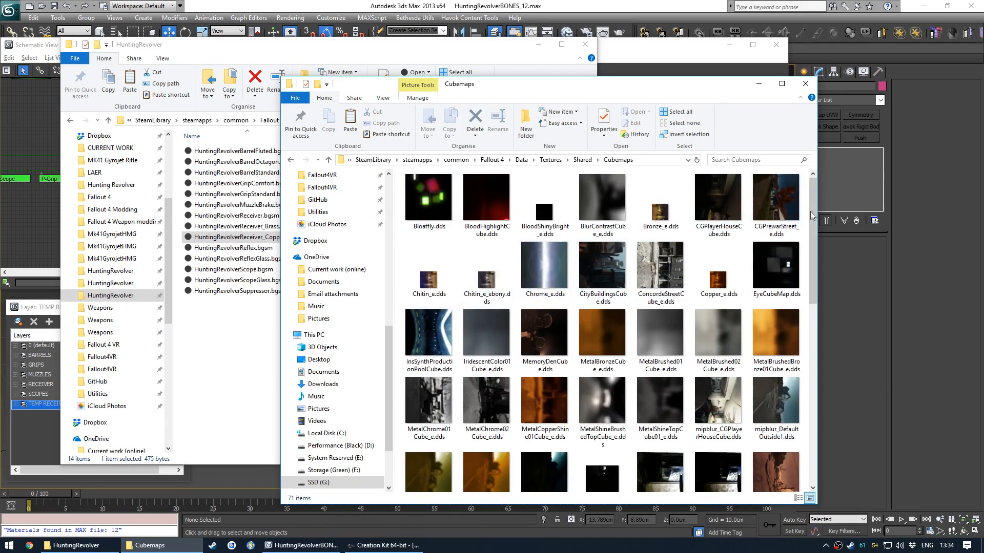
Examine the thumbnails in the shared Cubemaps folder for suitable default, bronze and copper environment maps
scroll(792, 344, down, 5)
scroll(792, 344, up, 5)
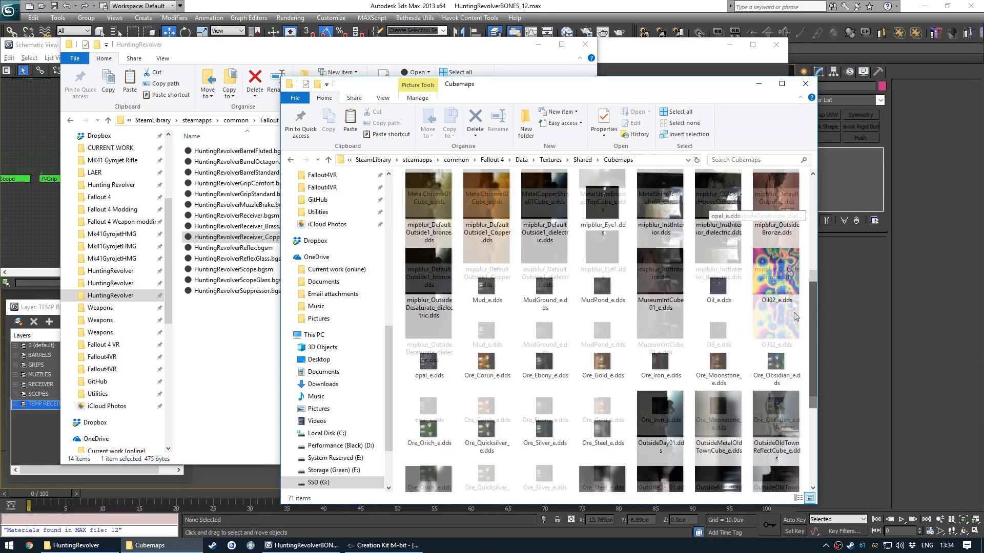
drag(813, 266, 813, 427)
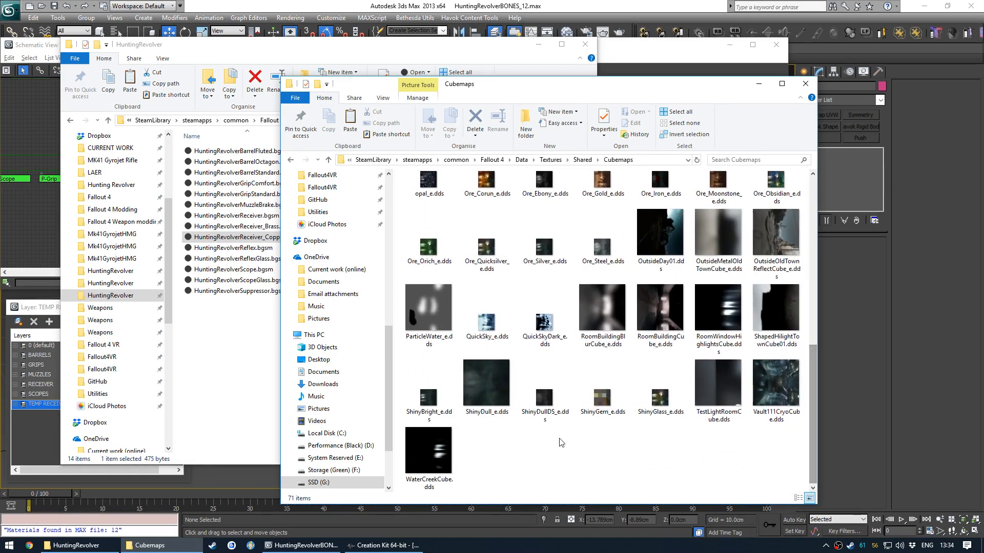
scroll(514, 275, up, 3)
scroll(792, 275, up, 3)
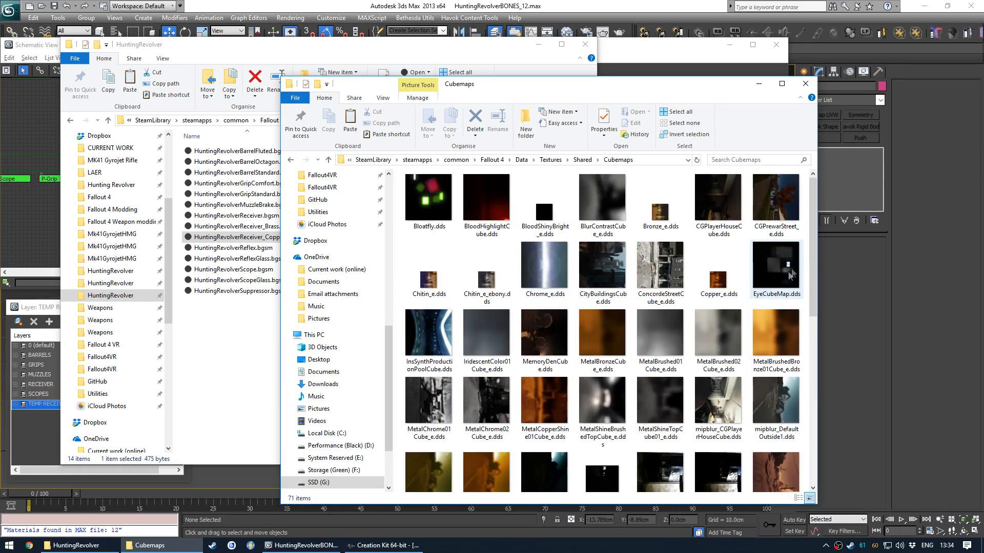
scroll(813, 250, down, 3)
click(776, 251)
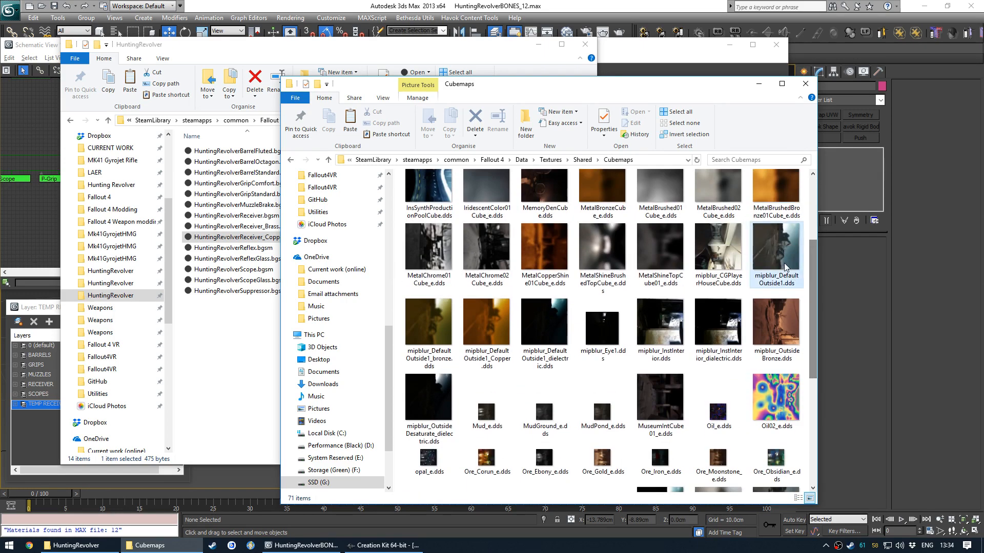
click(654, 161)
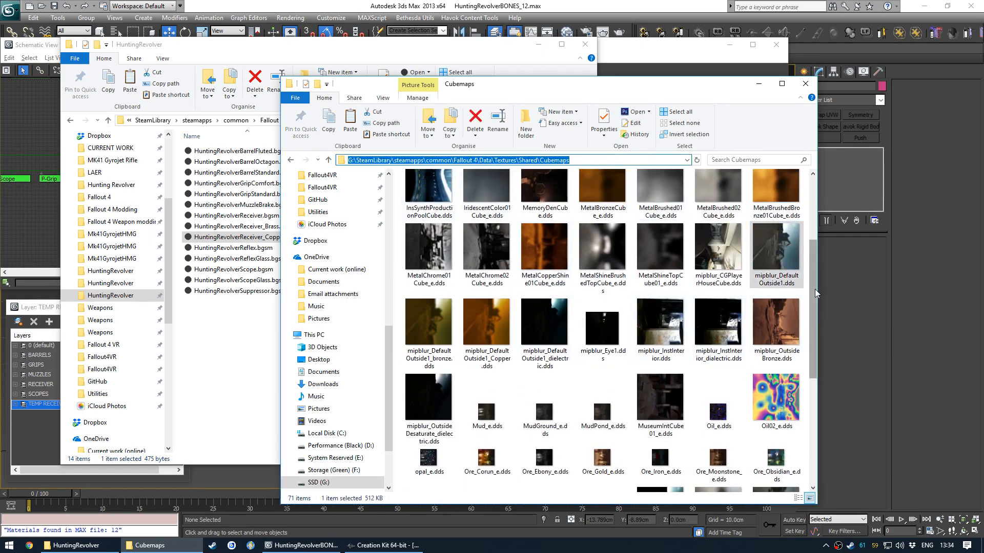
scroll(814, 289, up, 1)
Copy the path of mipblur_DefaultOutside1_bronze.dds from the Textures folder onward
click(487, 369)
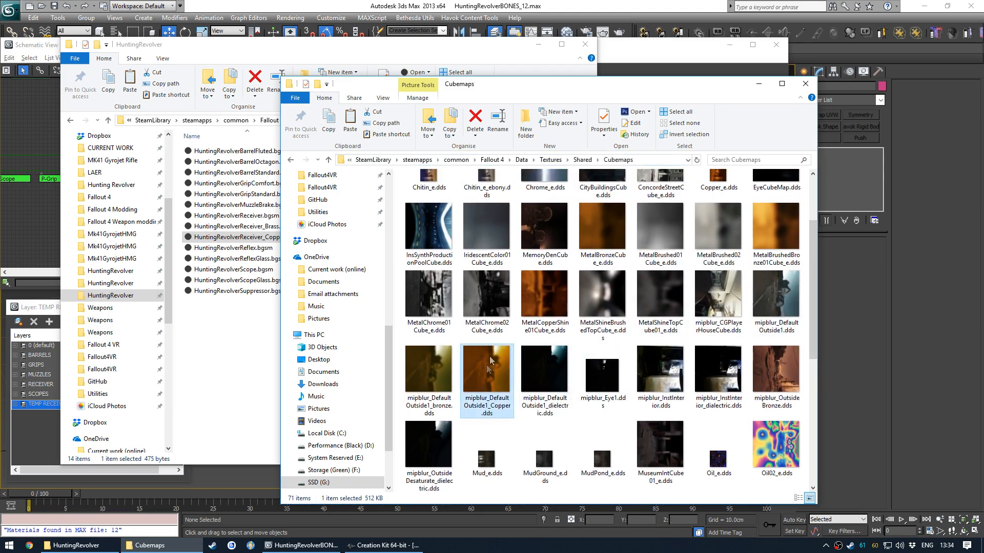
click(429, 380)
drag(813, 309, 440, 432)
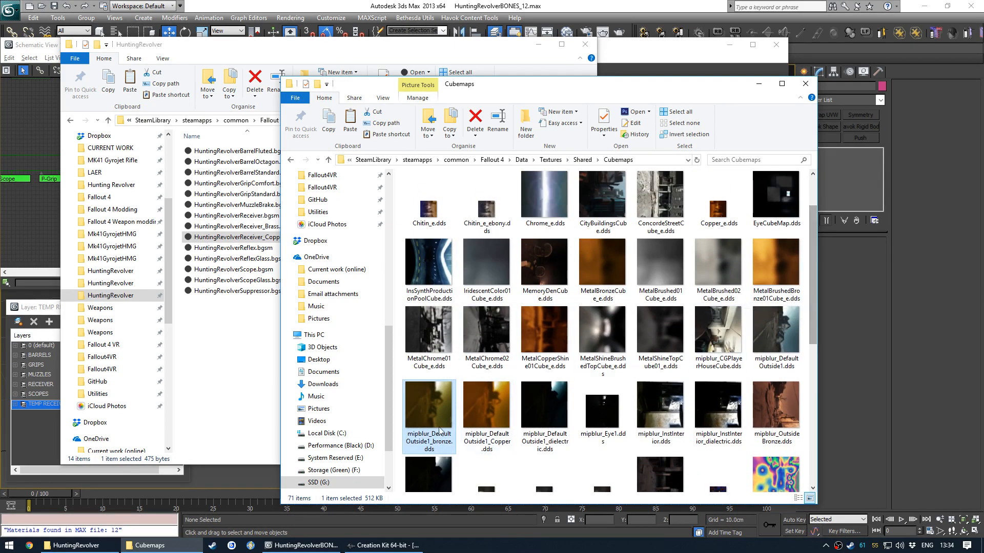
right_click(430, 399)
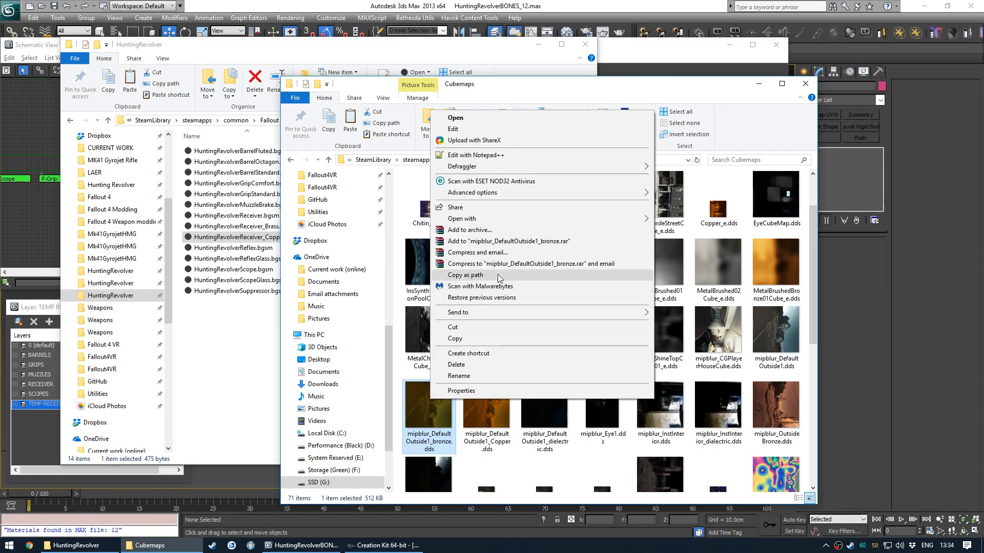
click(497, 274)
click(620, 160)
key(ctrl+v)
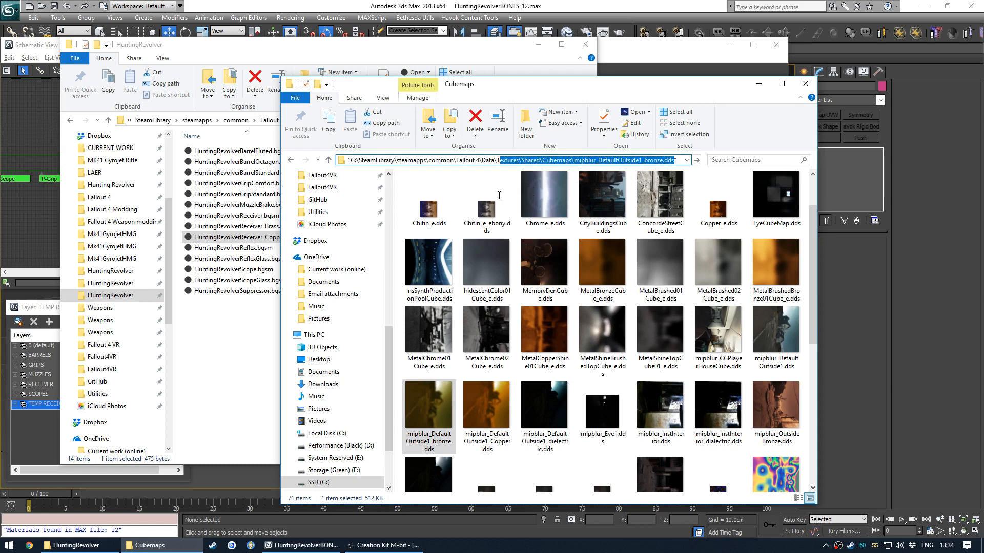
Set the environment map texture of HuntingRevolverReceiver_Brass.bgsm to Shared\Cubemaps\mipblur_DefaultOutside1_bronze.dds, save the material and close it
click(268, 307)
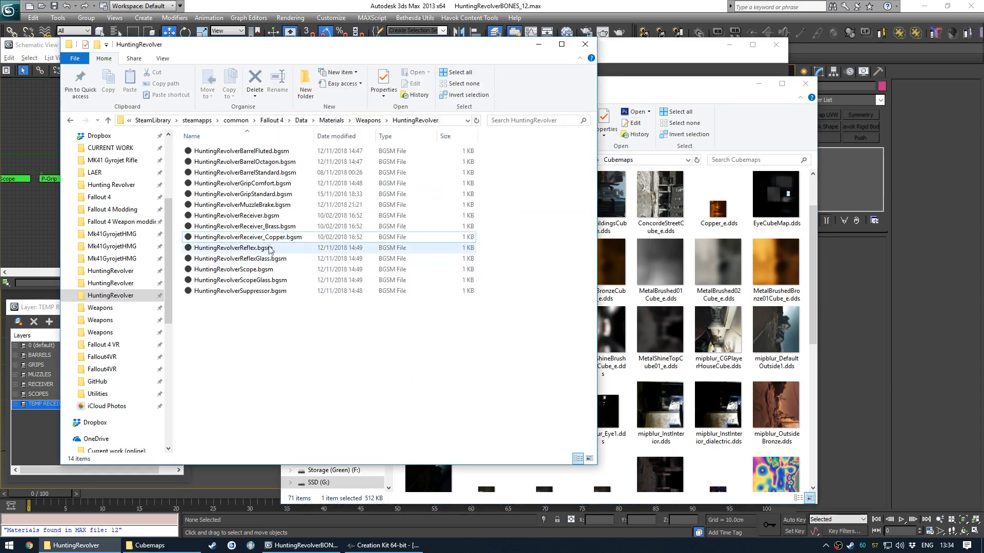
click(275, 227)
double_click(274, 227)
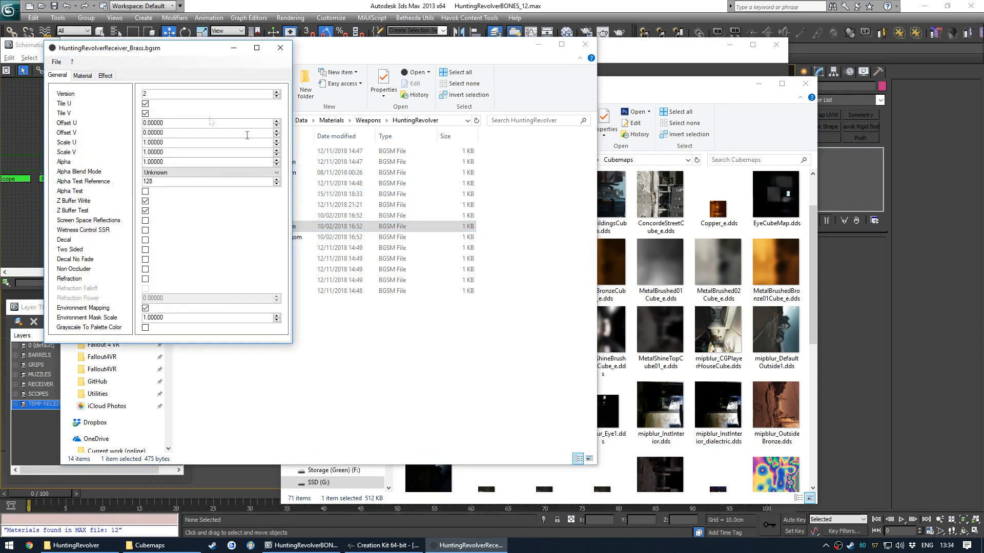
click(82, 75)
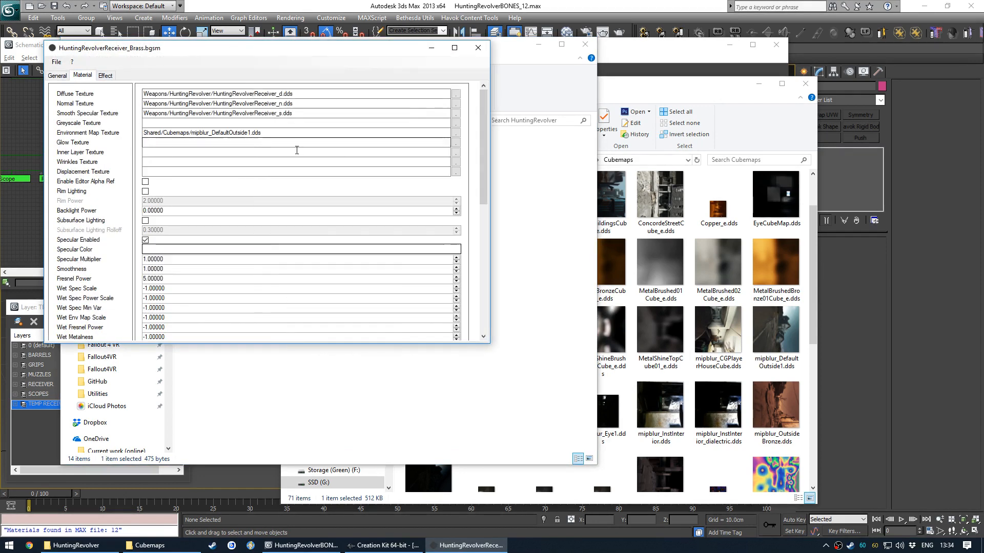
key(ctrl+v)
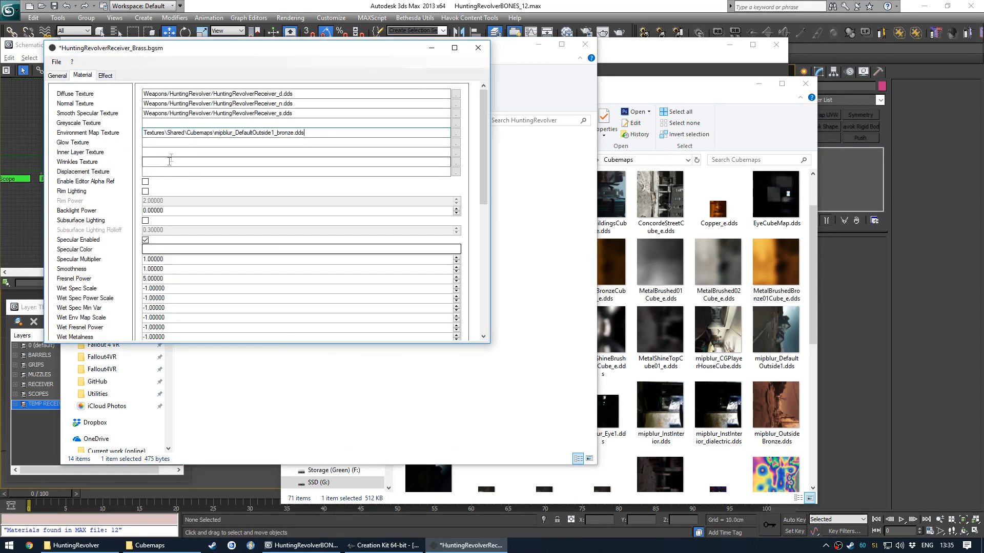
click(167, 132)
key(shift+Home)
key(BackSpace)
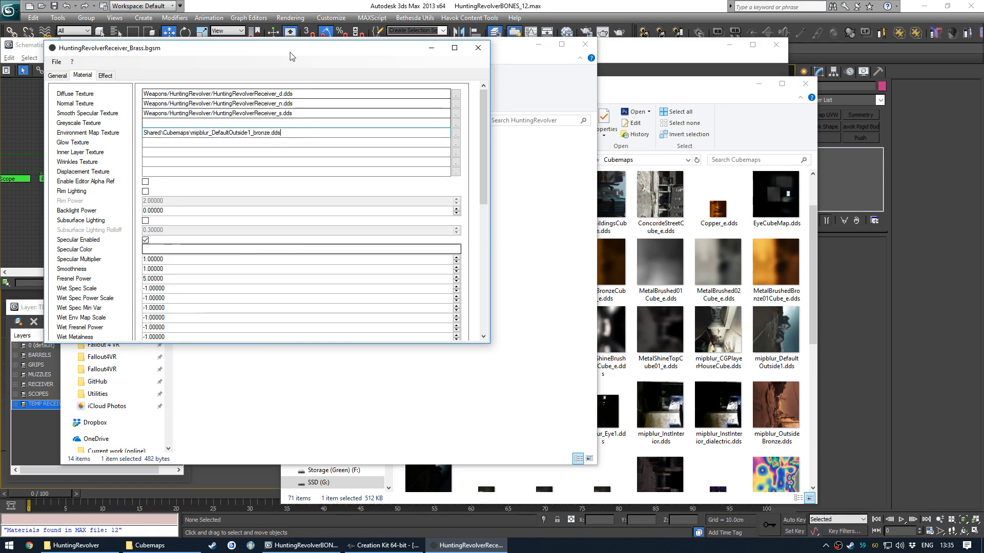
drag(290, 53, 477, 126)
click(667, 124)
Check which environment map texture HuntingRevolverReceiver.bgsm uses and close the material without editing it
double_click(261, 215)
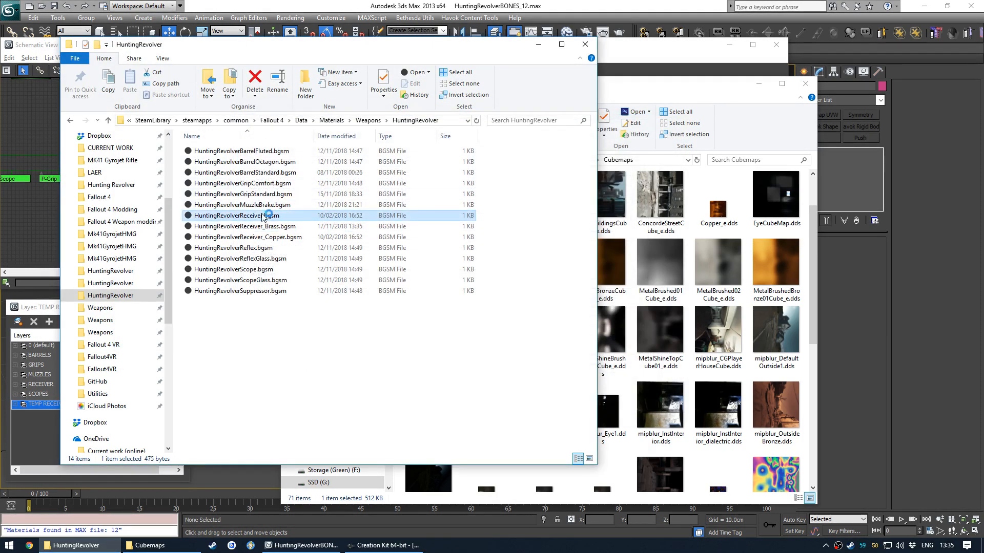
click(96, 89)
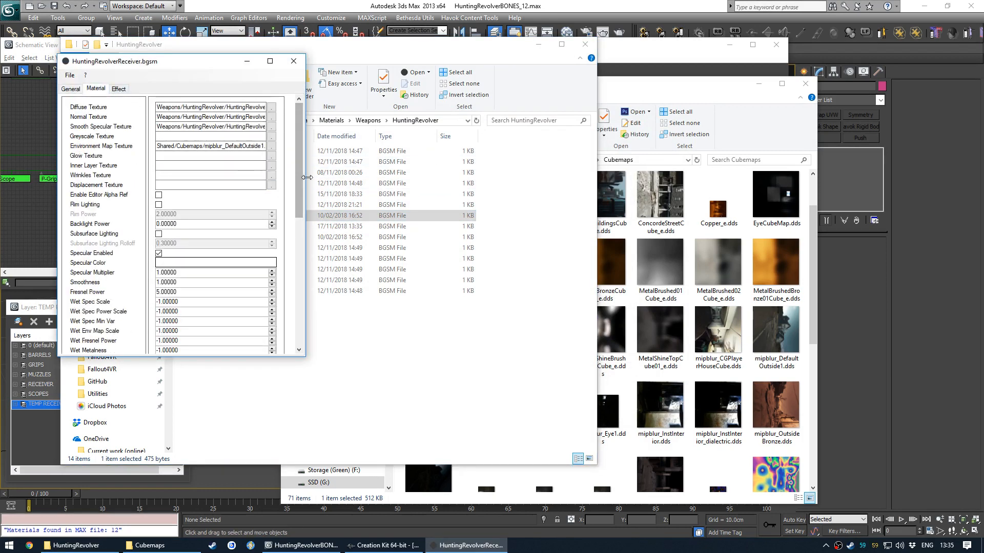
drag(305, 205, 456, 205)
double_click(219, 148)
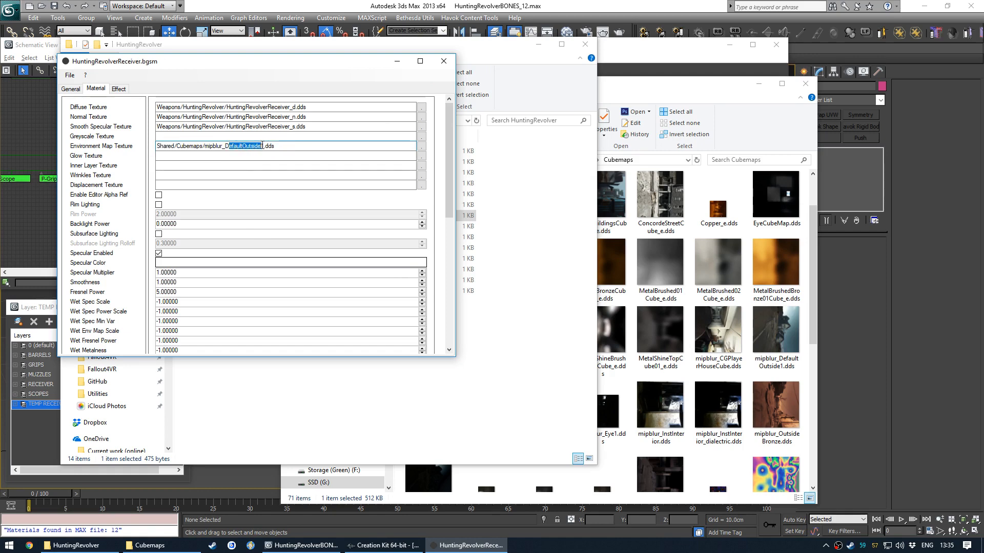
click(444, 61)
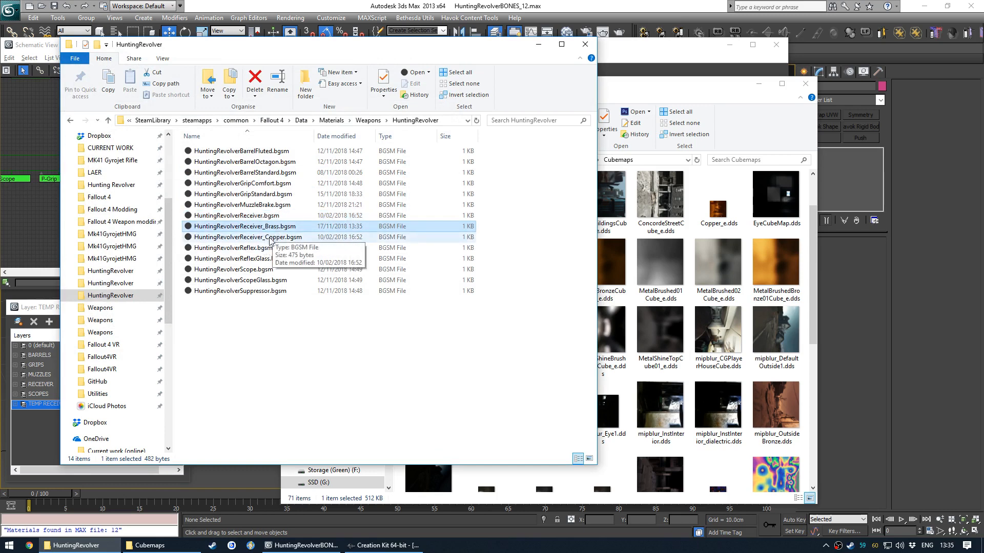
Copy the relative path Shared\Cubemaps\mipblur_DefaultOutside1_Copper.dds from the copper cubemap's full path
click(246, 237)
click(705, 100)
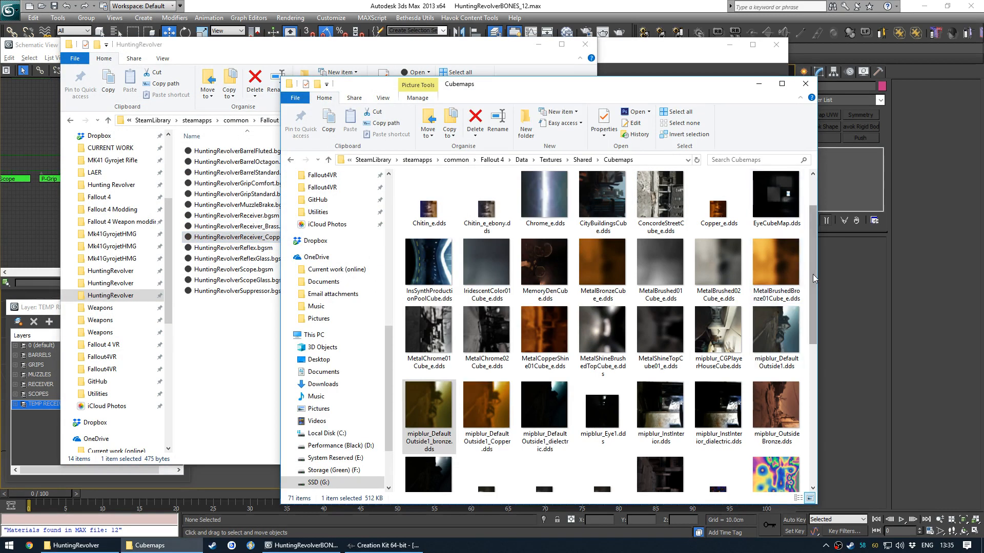
scroll(812, 274, down, 1)
click(477, 348)
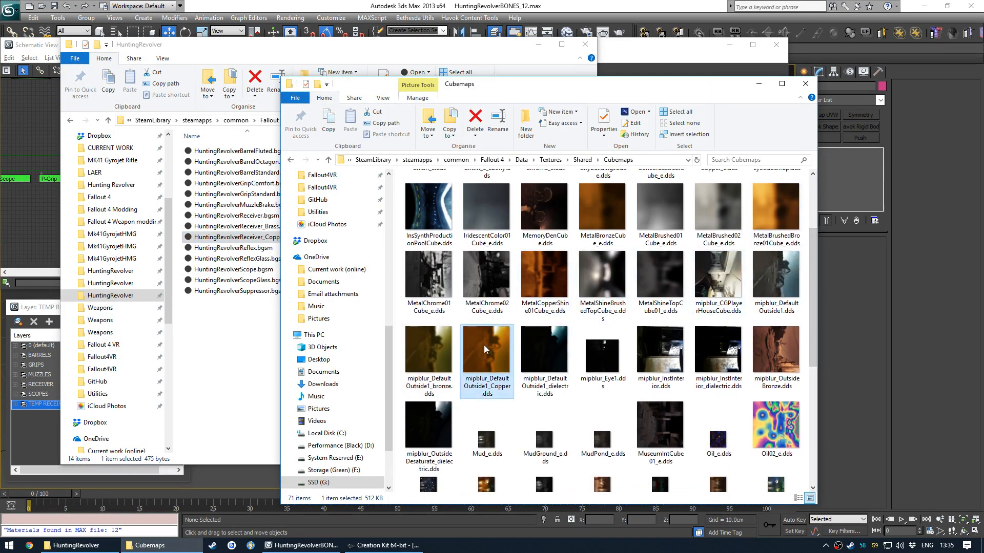
shift+right_click(484, 345)
click(500, 283)
click(639, 161)
key(ctrl+v)
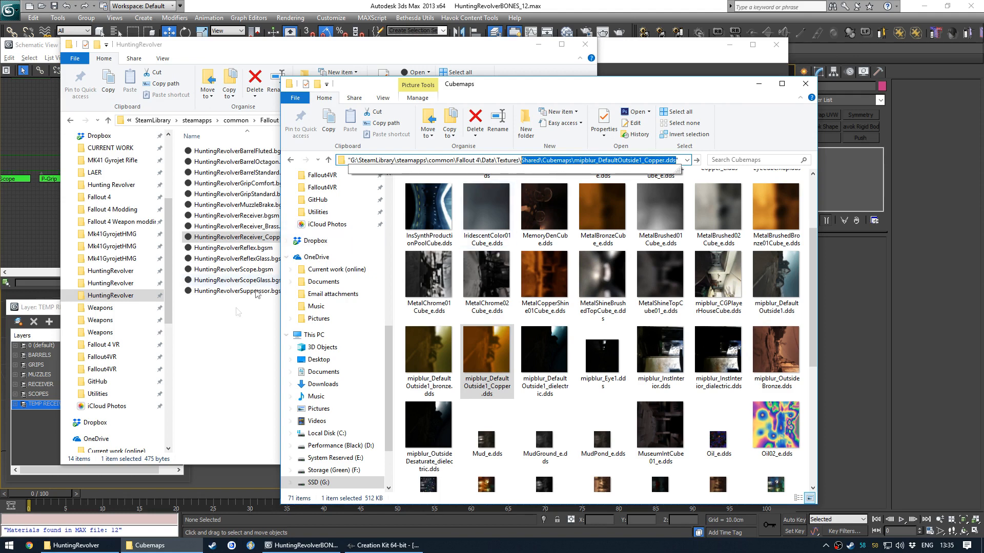
Set the environment map texture of HuntingRevolverReceiver_Copper.bgsm to Shared\Cubemaps\mipblur_DefaultOutside1_Copper.dds and save the material
double_click(236, 237)
click(109, 102)
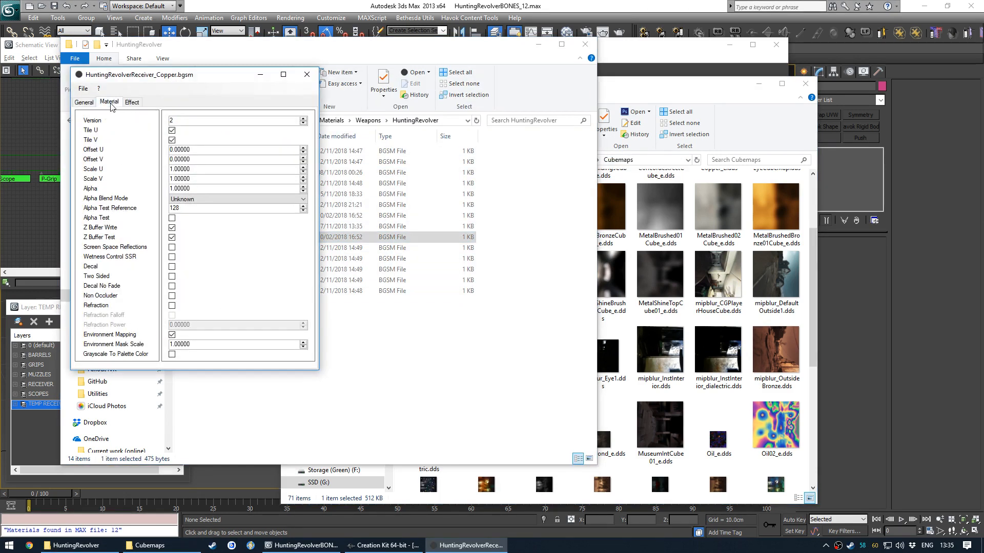
double_click(304, 157)
key(ctrl+v)
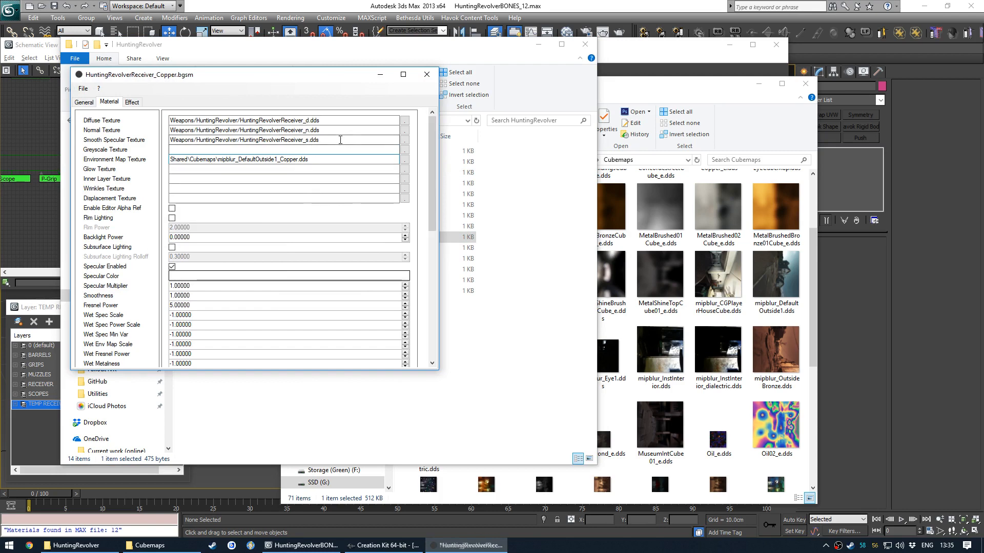
Close the copper material, switch to the Creation Kit and preview the HuntingRevolver weapon's casings and bullets
click(426, 75)
click(343, 343)
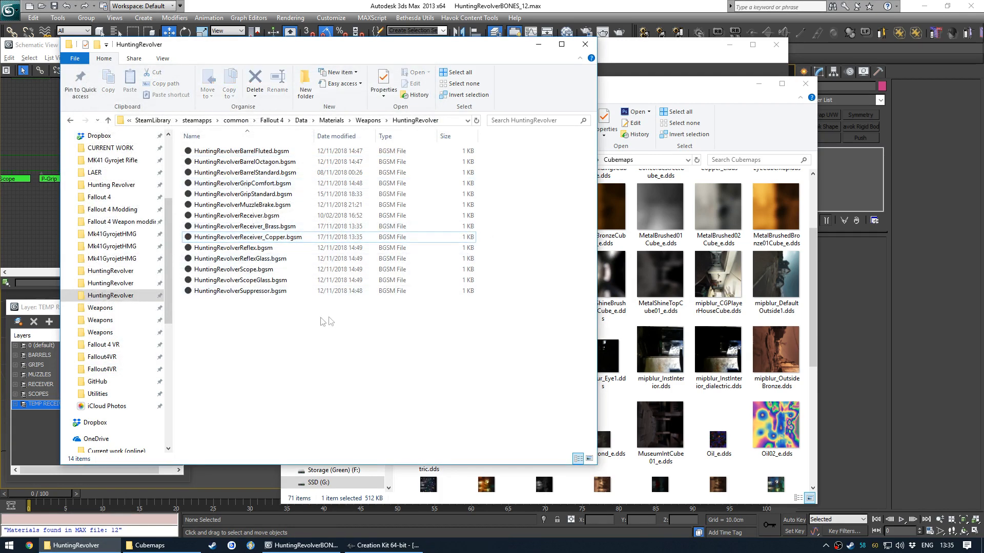
click(405, 545)
double_click(165, 75)
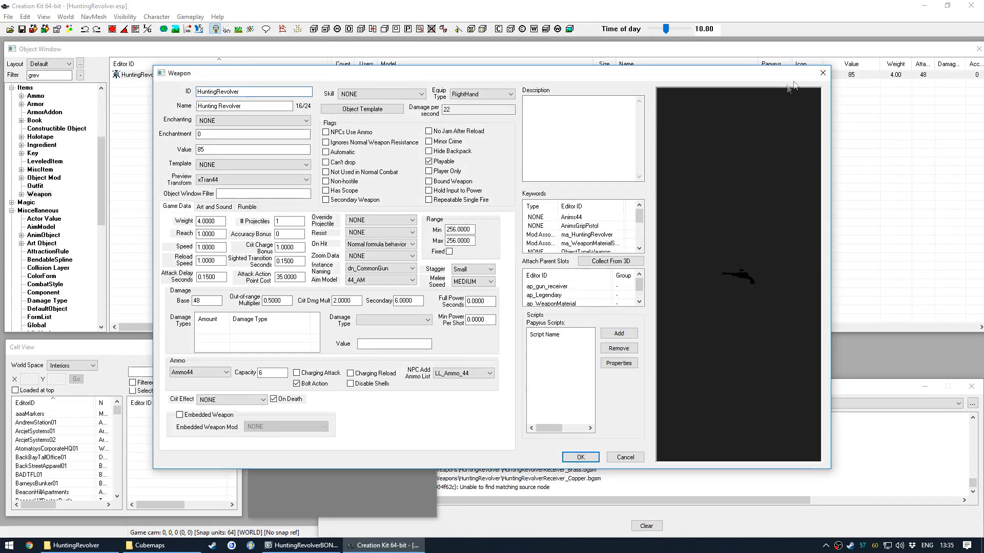
click(818, 73)
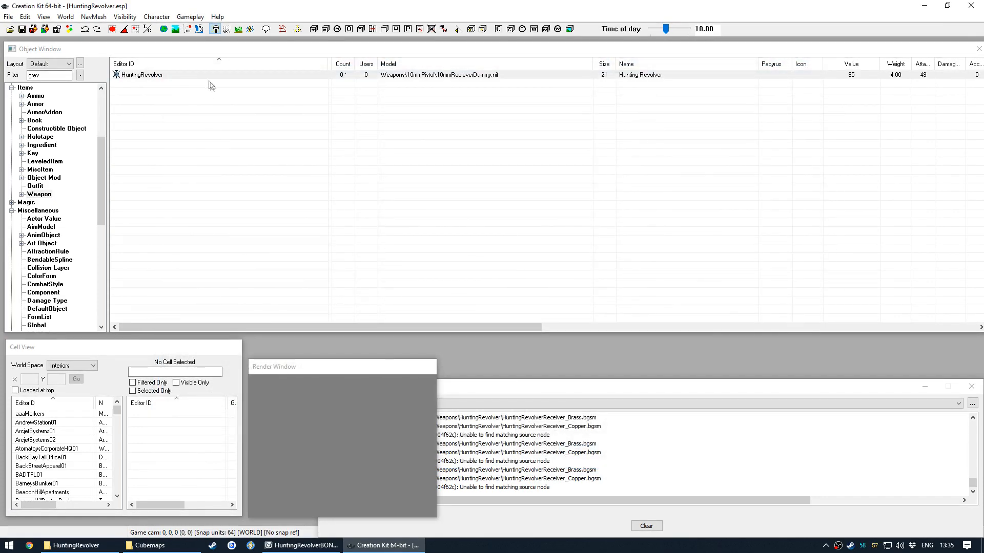
right_click(200, 76)
click(235, 158)
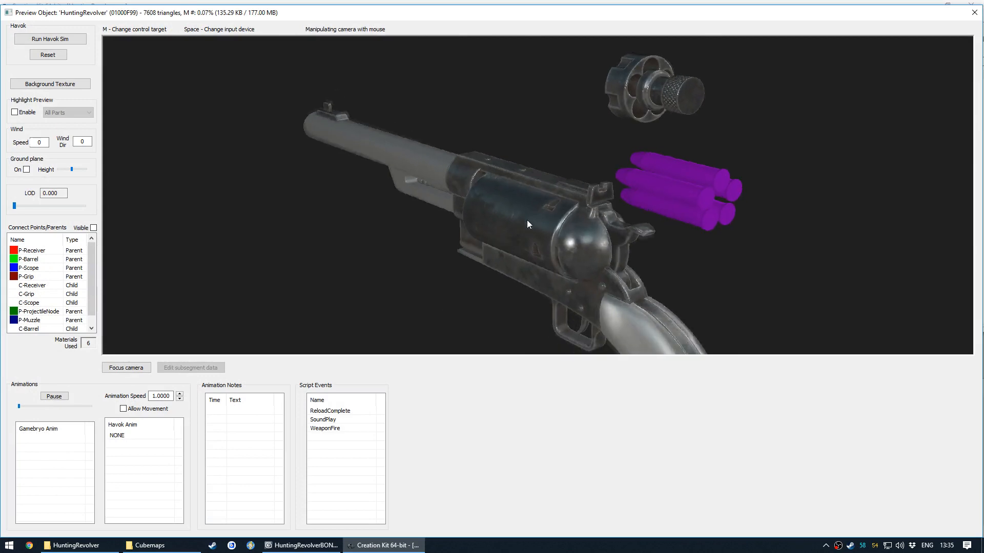
click(974, 12)
Reload the plugin data files with the current selection
click(8, 17)
click(20, 26)
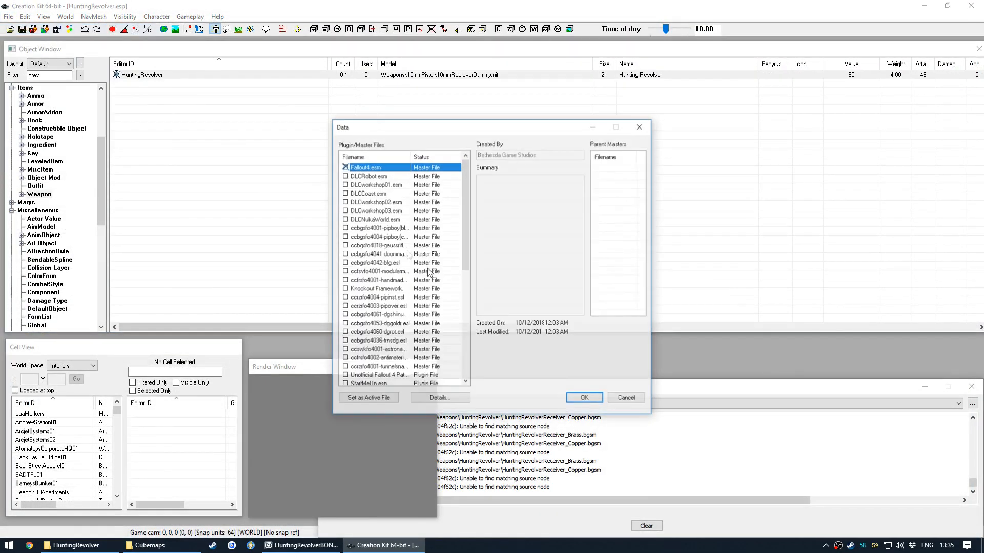
click(583, 398)
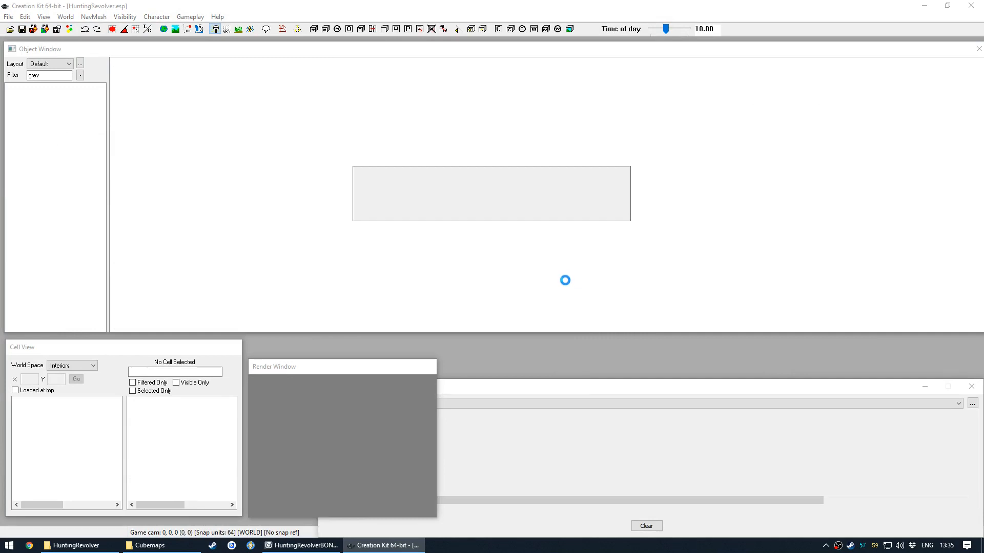
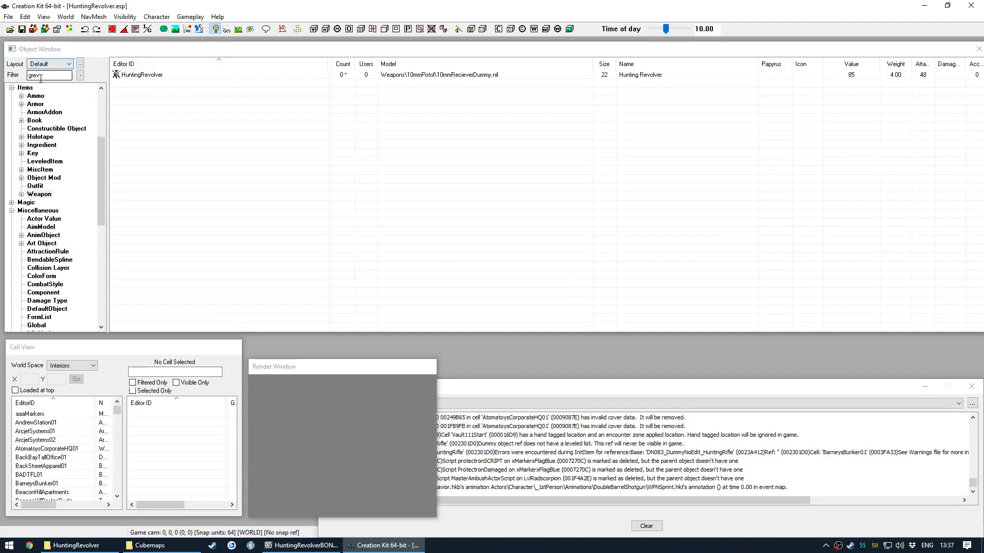
Preview the HuntingRevolver weapon again and examine the brass casings and copper bullets from several angles
click(153, 74)
key(Delete)
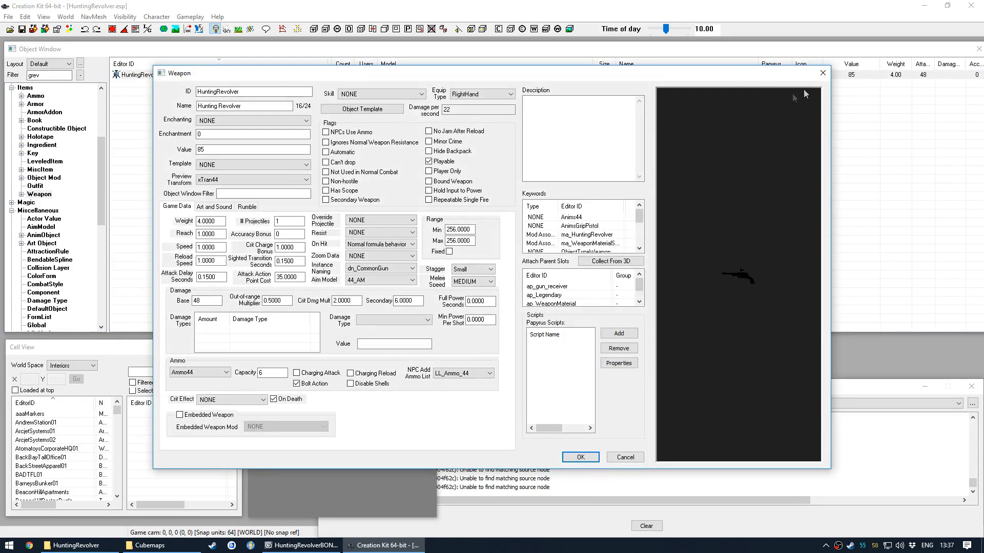
click(822, 73)
right_click(206, 76)
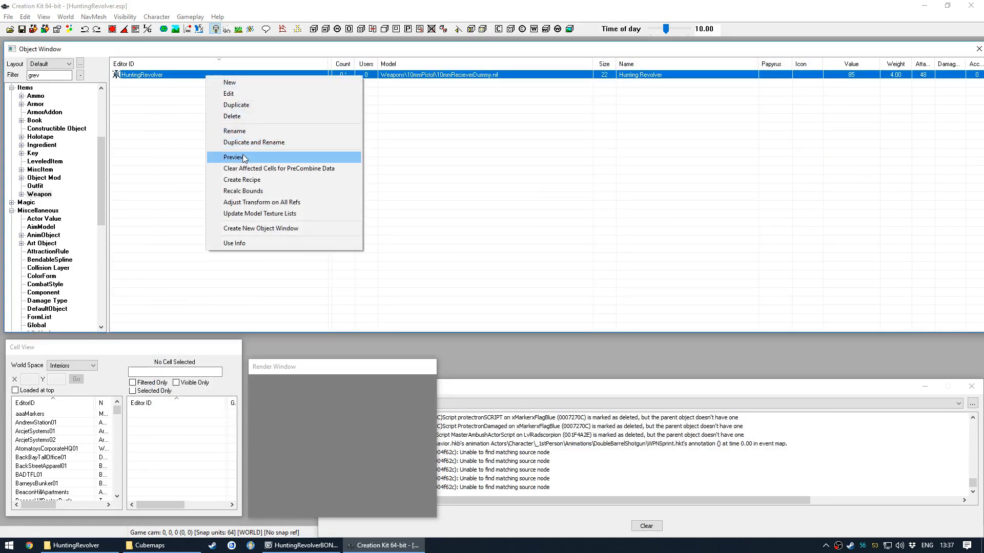
click(244, 158)
drag(500, 241, 391, 247)
right_drag(415, 241, 572, 252)
drag(570, 247, 573, 195)
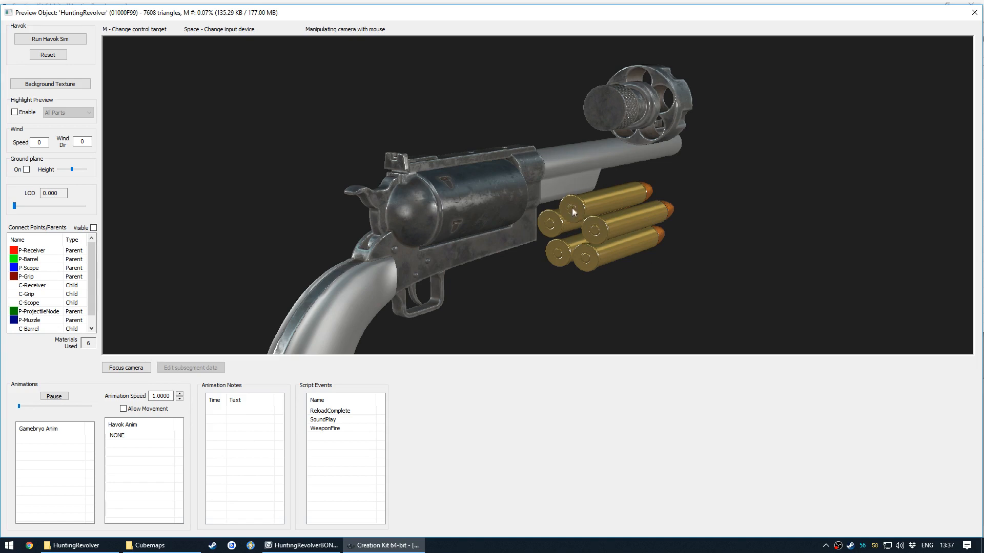
drag(571, 209, 629, 298)
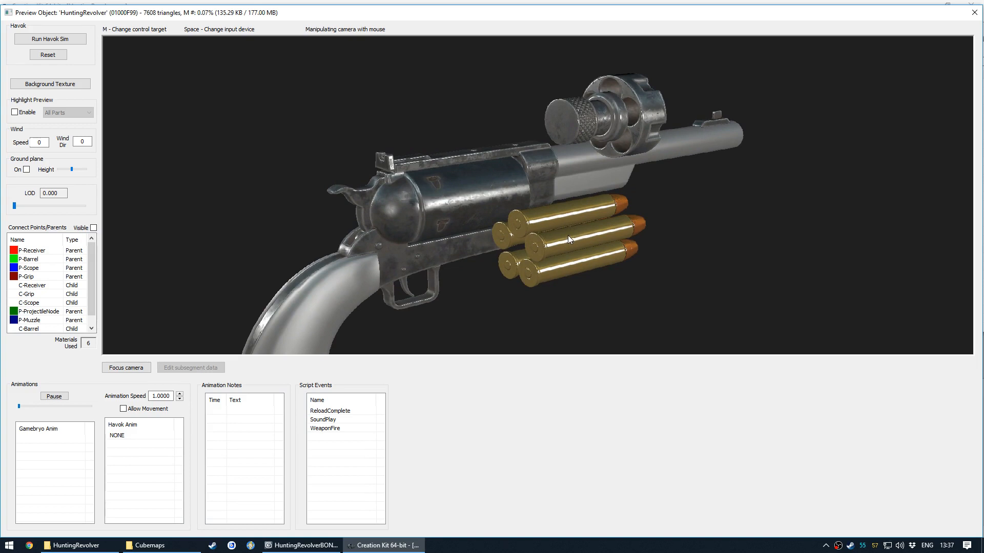
drag(567, 239, 617, 267)
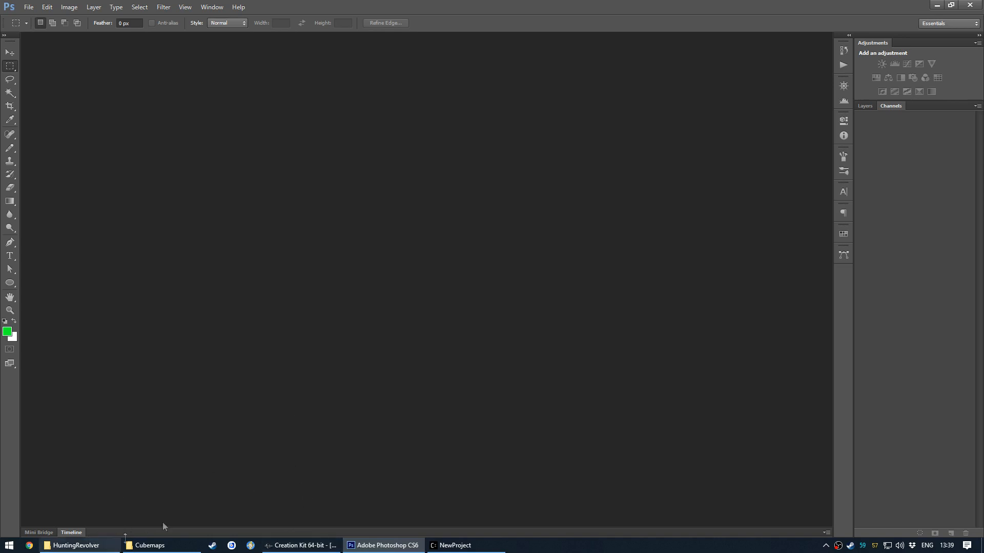
Open mipblur_DefaultOutside1.dds from the Cubemaps folder in Photoshop and display its layers
click(312, 545)
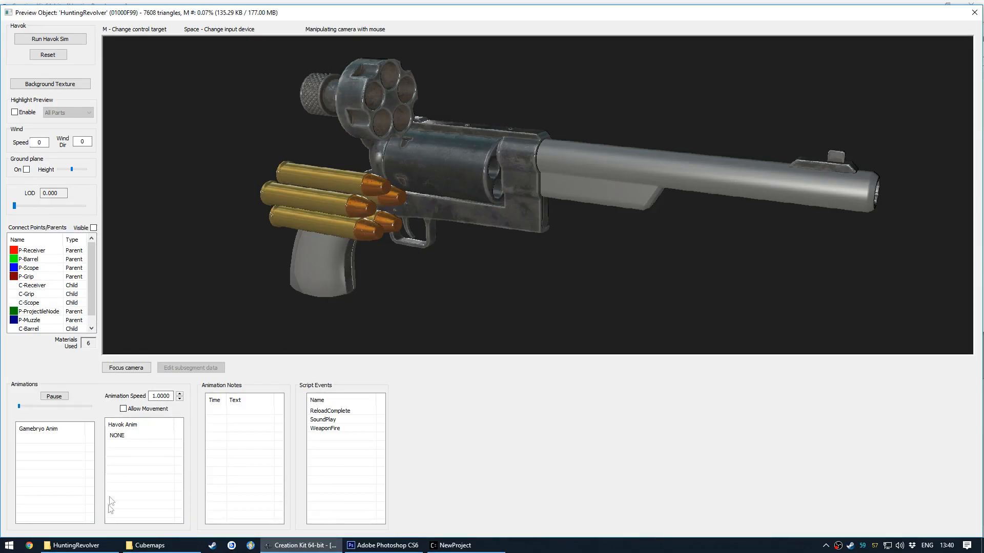
click(102, 545)
click(110, 544)
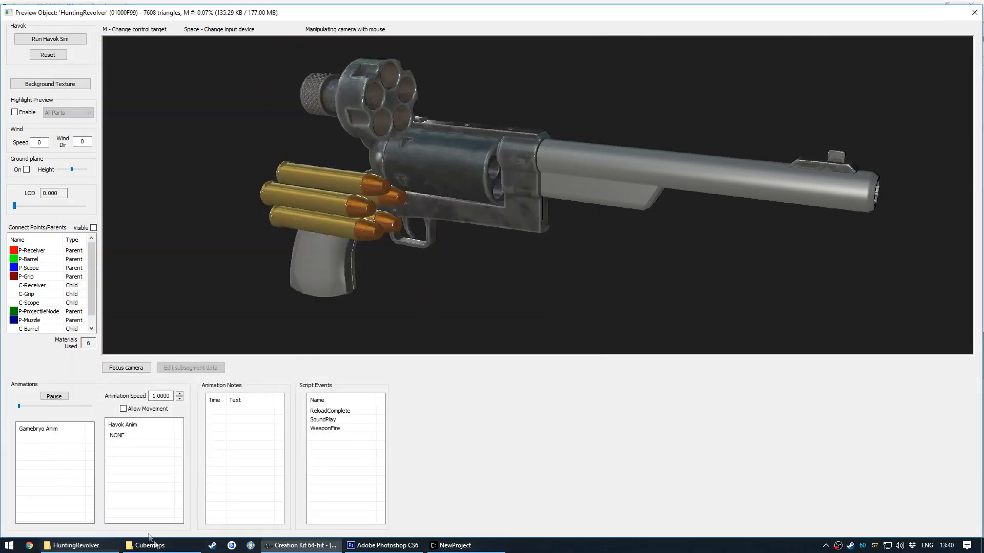
click(149, 543)
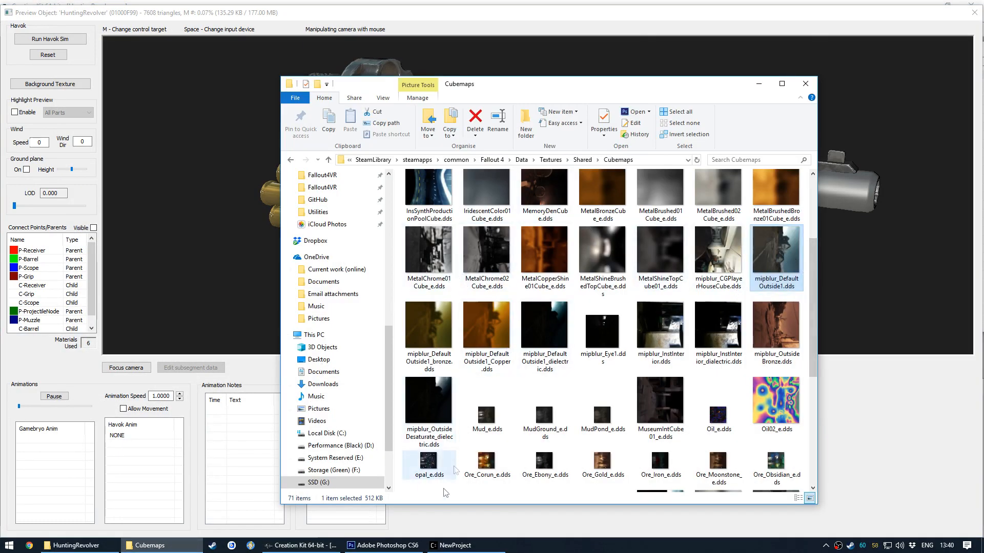
click(382, 545)
click(150, 545)
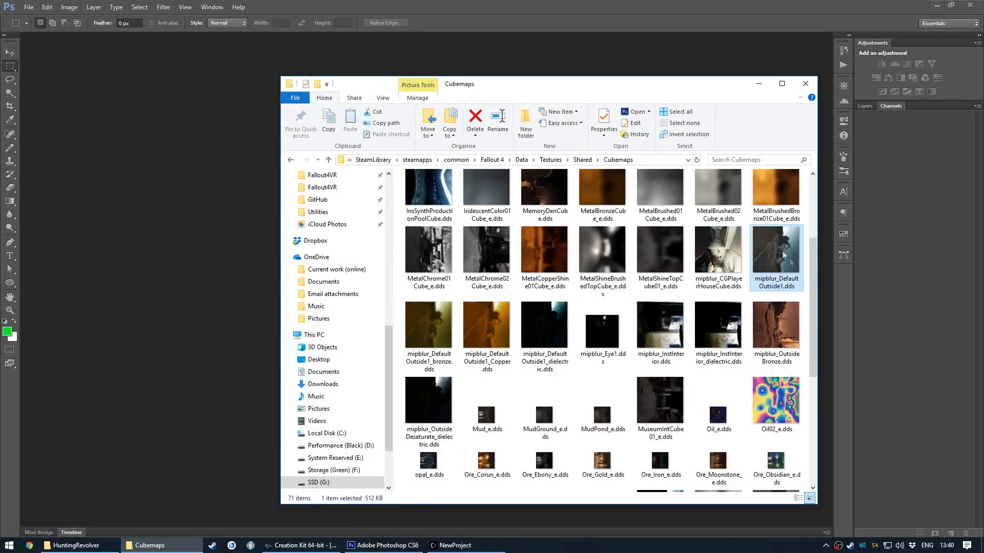
drag(764, 246, 180, 210)
alt+scroll(426, 245, up, 1)
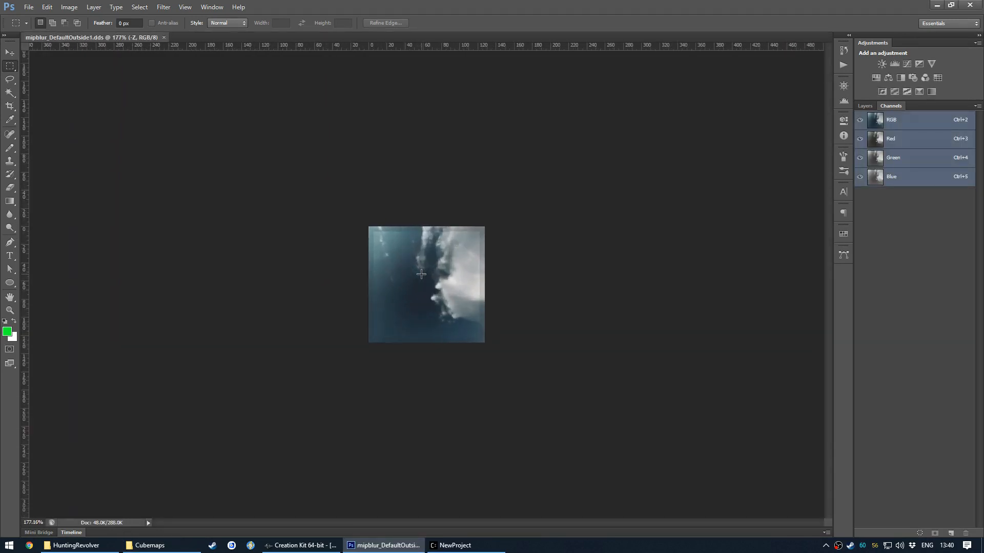
click(865, 106)
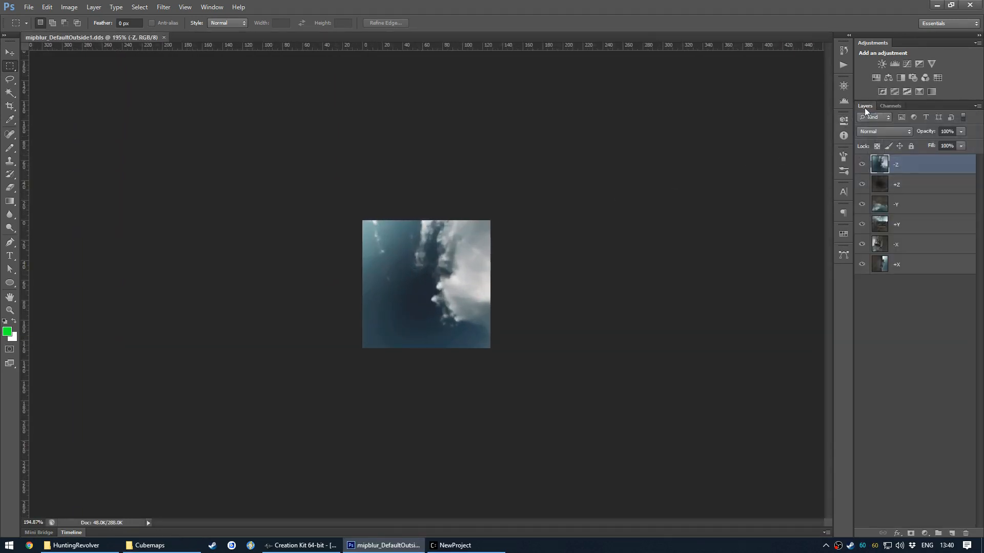
Go through the cubemap's six face layers, from -Z to +X, to examine how the texture is structured
click(917, 190)
click(918, 209)
click(916, 228)
click(914, 246)
click(911, 270)
click(915, 246)
click(917, 225)
click(918, 206)
click(918, 185)
click(915, 162)
click(917, 187)
click(918, 207)
click(918, 226)
click(919, 246)
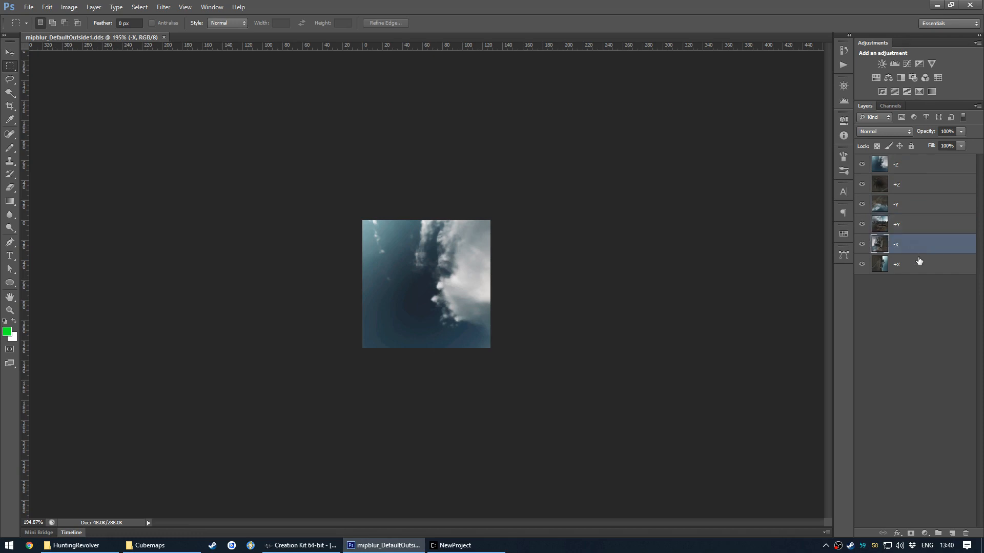
click(918, 262)
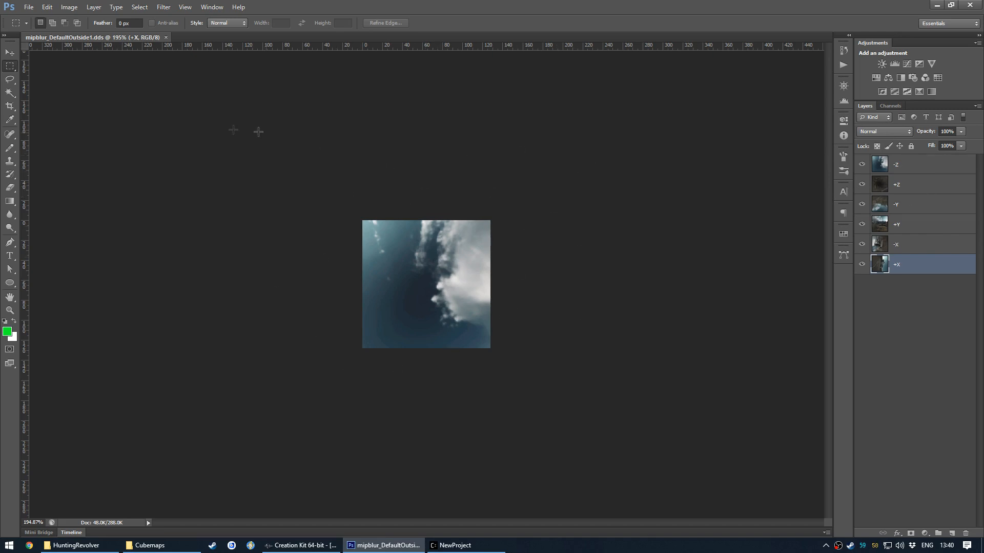
Save the cubemap in Photoshop format as mipblur_DefaultOutside1_CustomBrass.psd in the HuntingRevolver texture folder
click(28, 7)
click(76, 132)
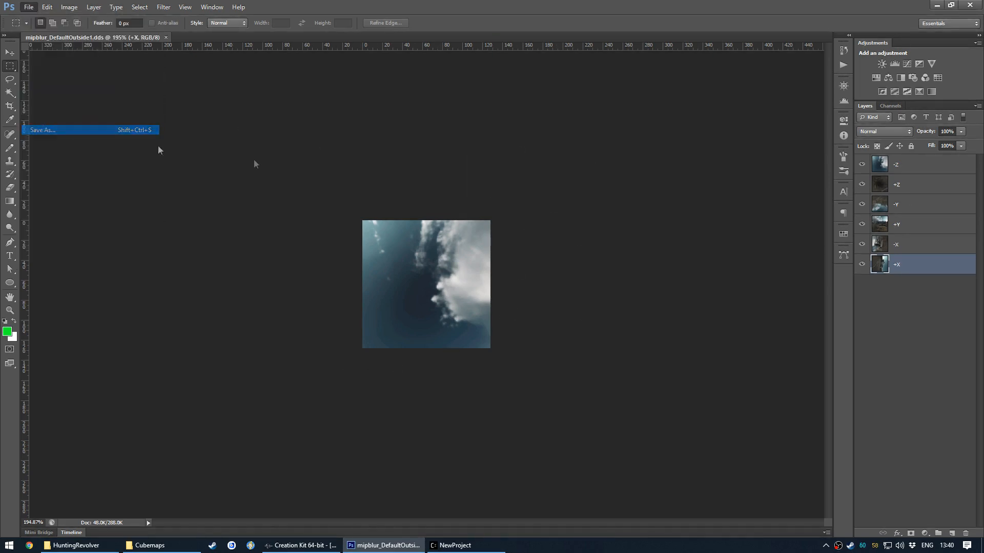
click(347, 98)
click(347, 98)
double_click(248, 165)
double_click(256, 127)
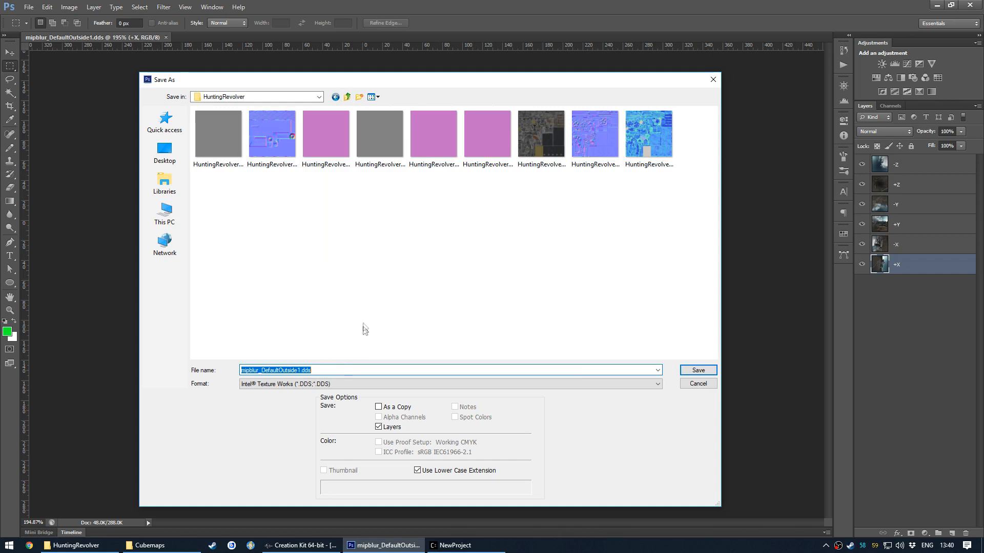
click(324, 384)
click(318, 395)
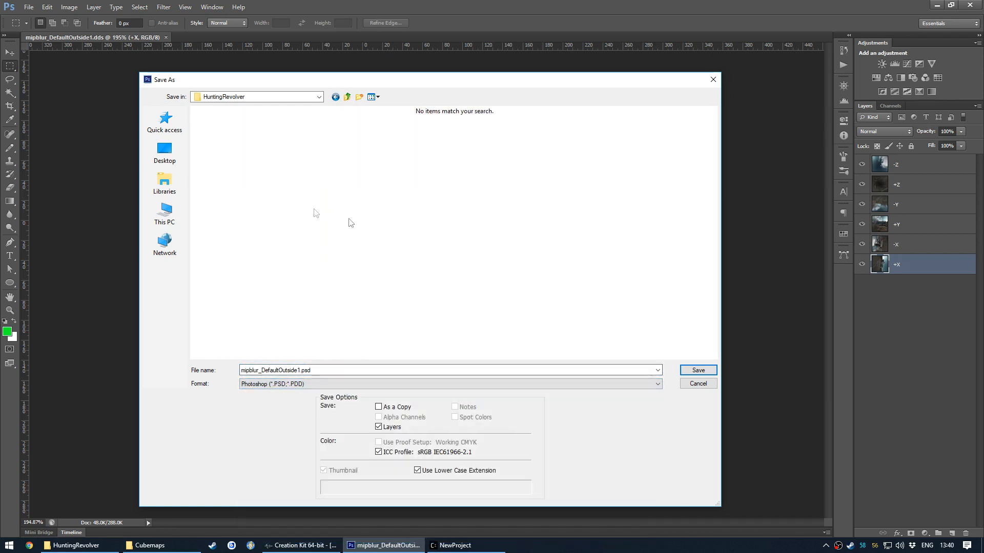
click(319, 371)
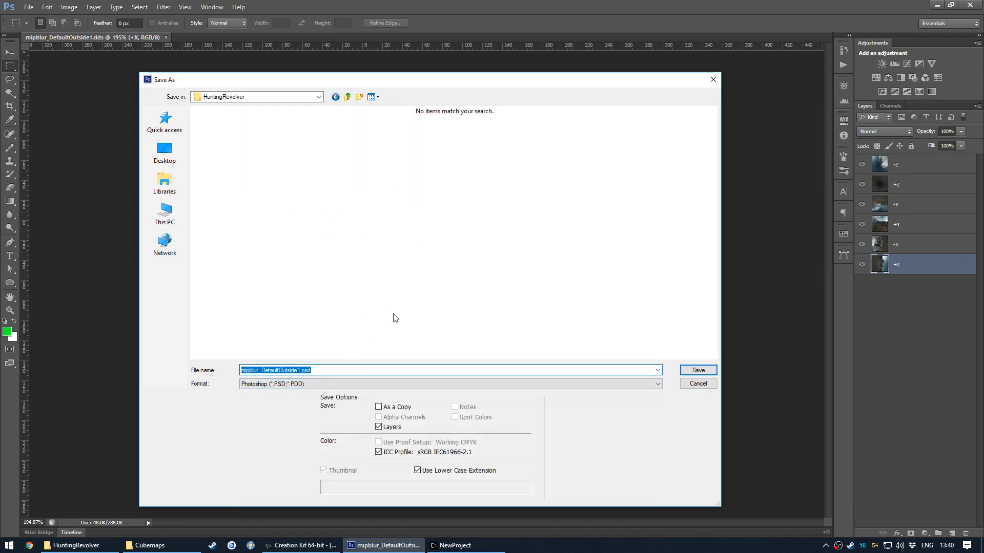
key(Right)
key(Left)
key(Left)
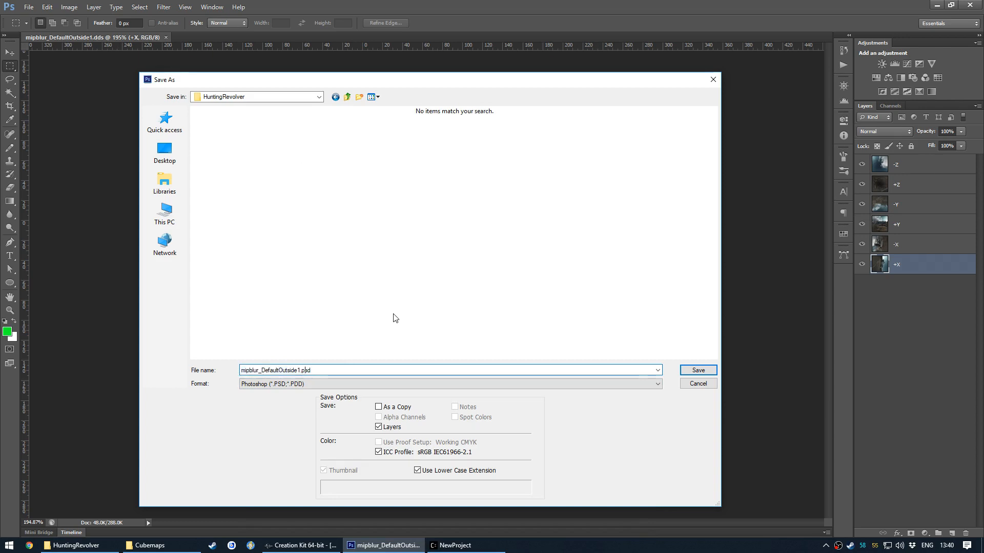
text(_CustomBrass)
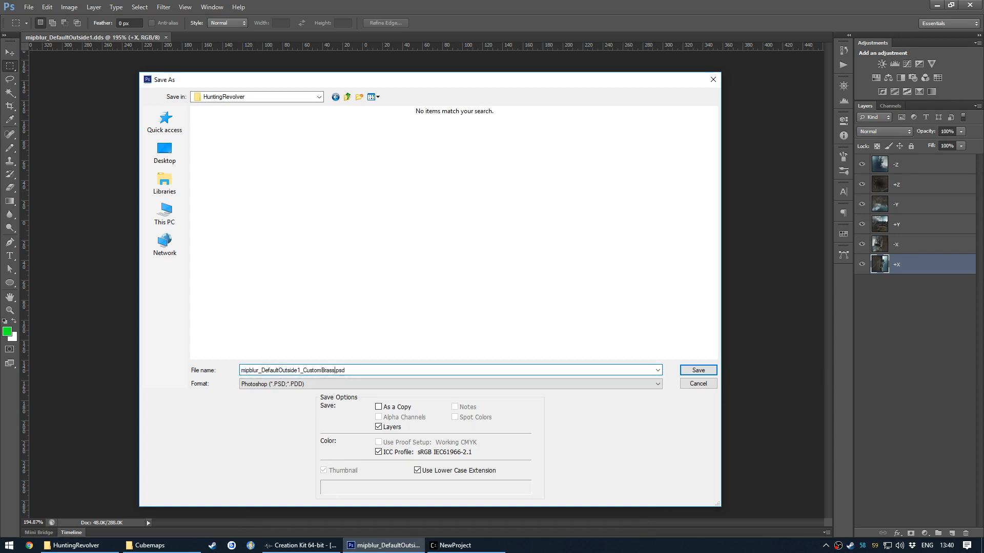
key(Return)
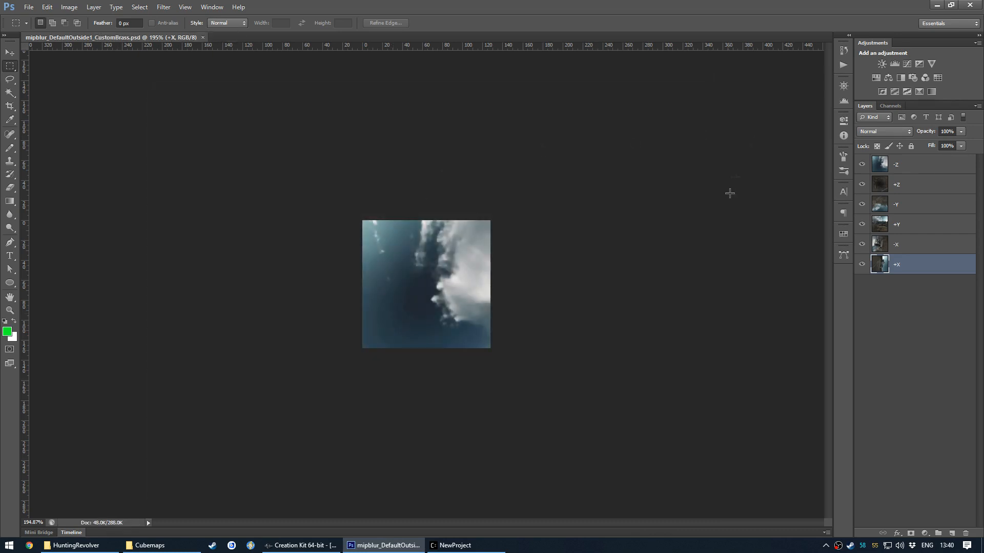
Add a Hue/Saturation adjustment above the -Z layer with Colorize on, hue 45, saturation 45 and lightness -21
click(918, 169)
click(925, 533)
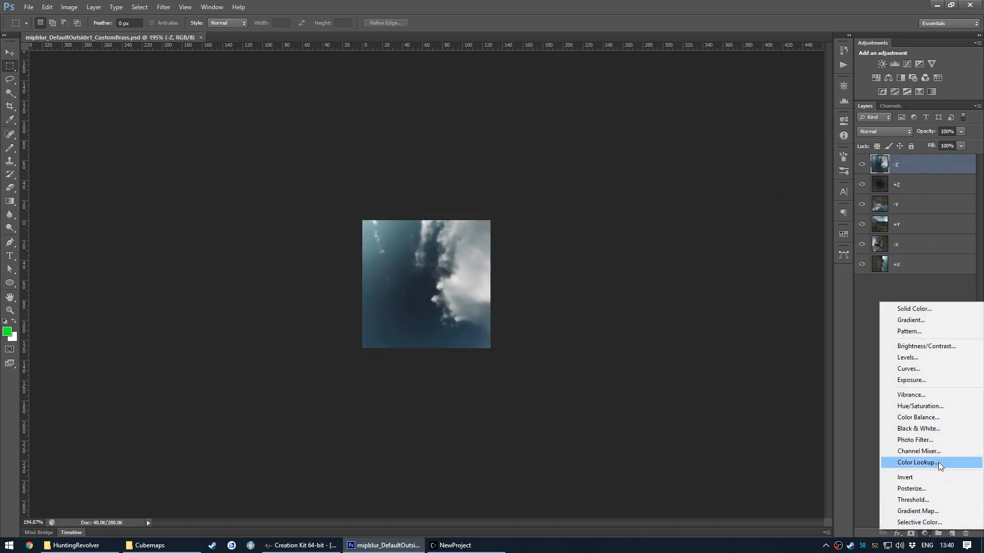
click(938, 408)
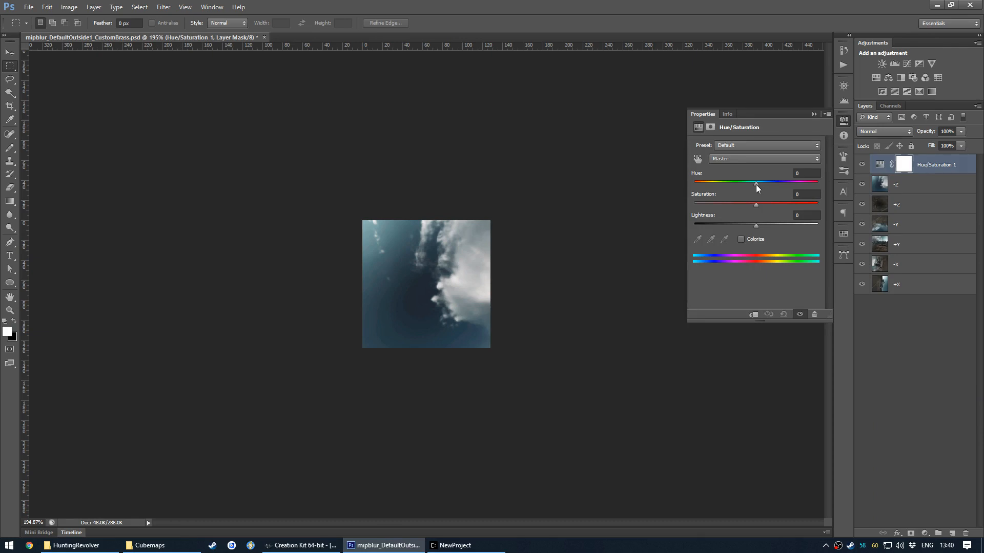
drag(756, 183, 773, 204)
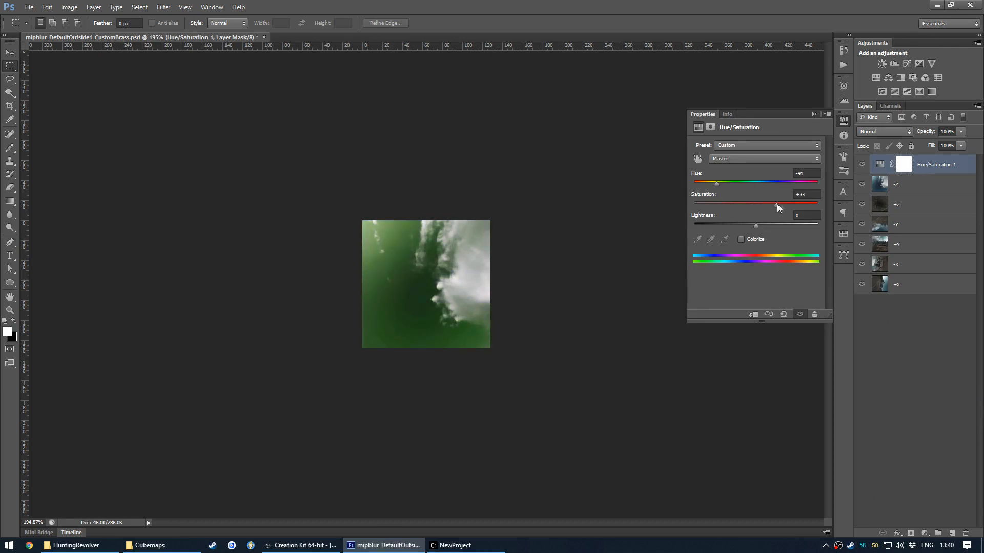
click(742, 239)
drag(738, 183, 743, 226)
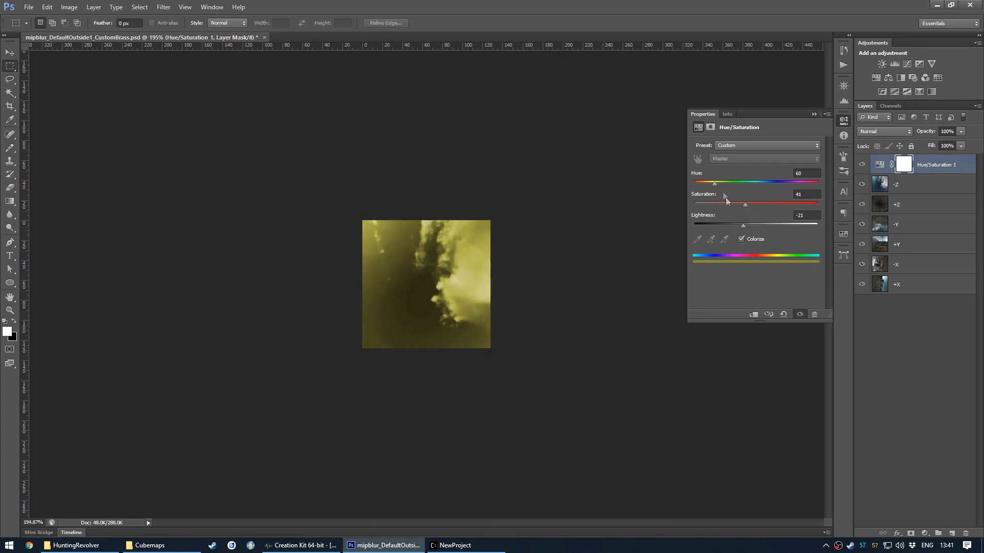
drag(715, 186, 712, 187)
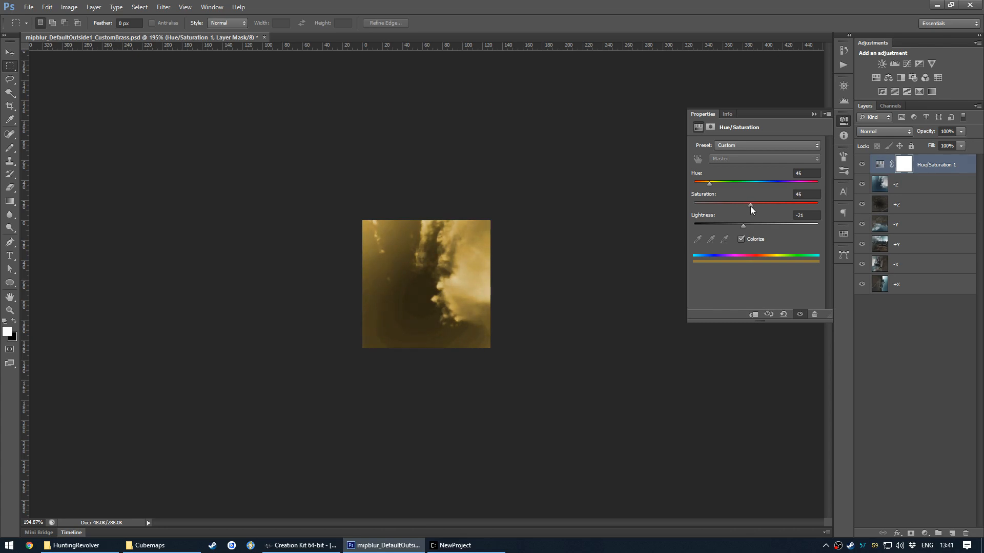
Place a copy of the Hue/Saturation adjustment directly above each of the +Z, -Y, +Y, -X and +X layers, then reselect the original adjustment
click(945, 166)
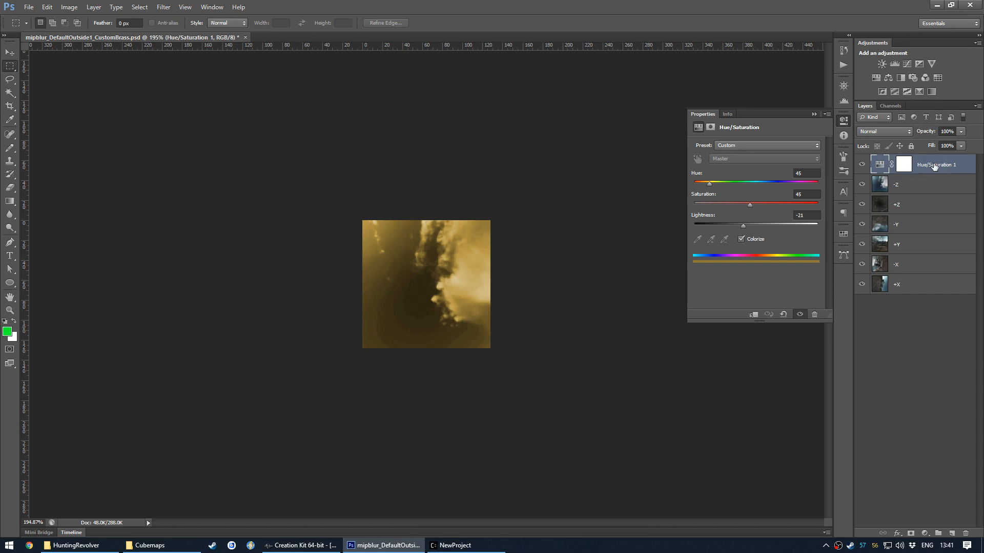
key(ctrl+j)
drag(934, 166, 930, 359)
key(ctrl+j)
key(ctrl+j)
key(ctrl+j)
key(ctrl+j)
click(930, 411)
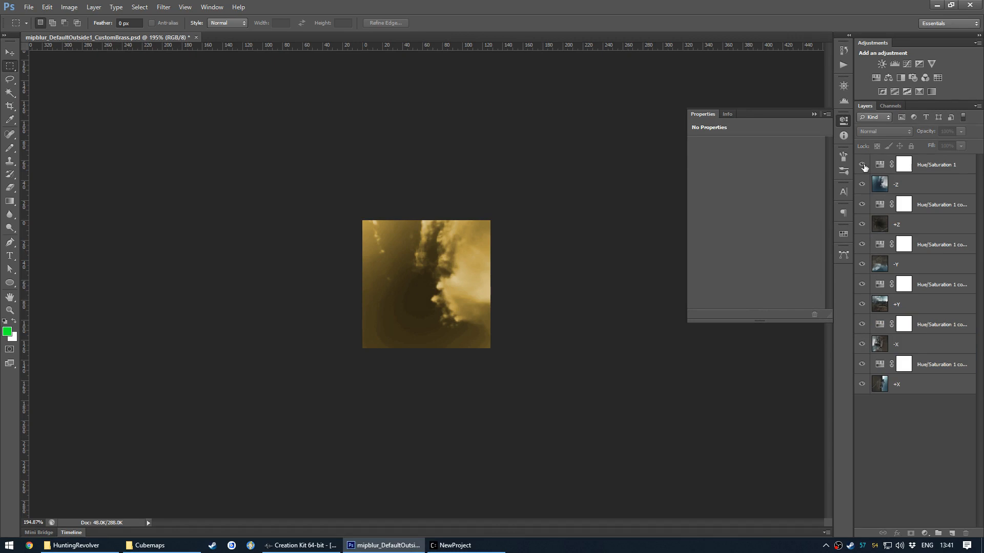
click(870, 169)
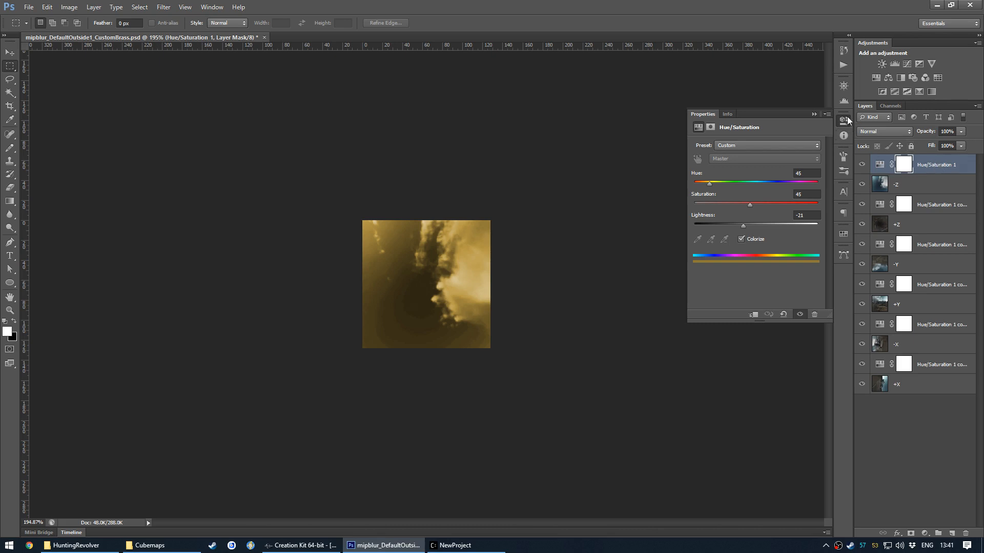
Merge the Hue/Saturation adjustments down into the -Z and +Z layers, hiding the merged -Z layer
key(ctrl+e)
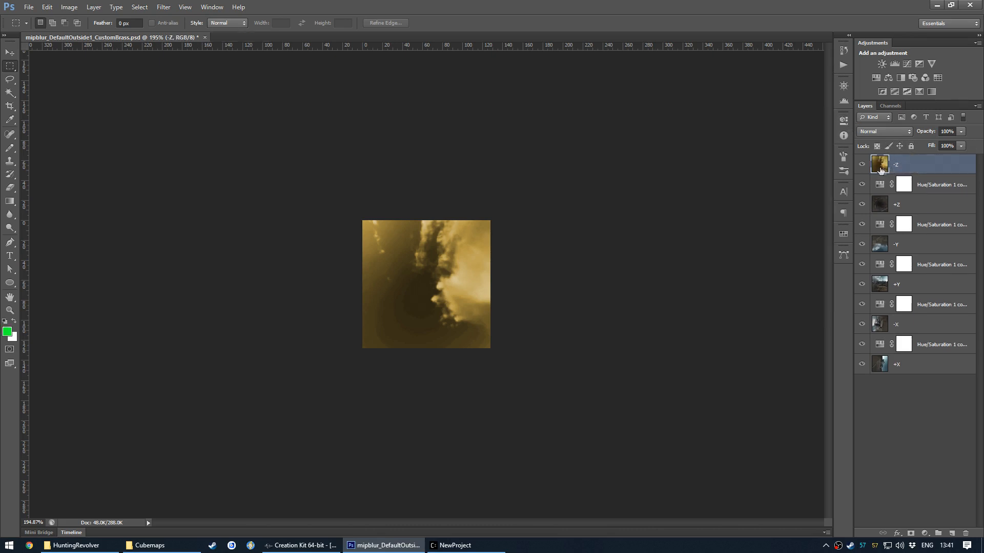
click(862, 165)
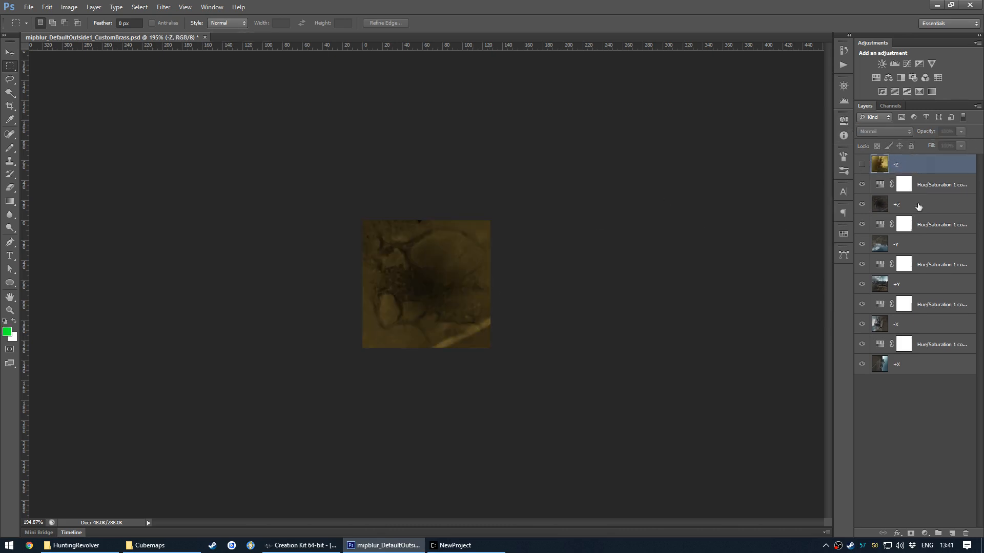
click(914, 204)
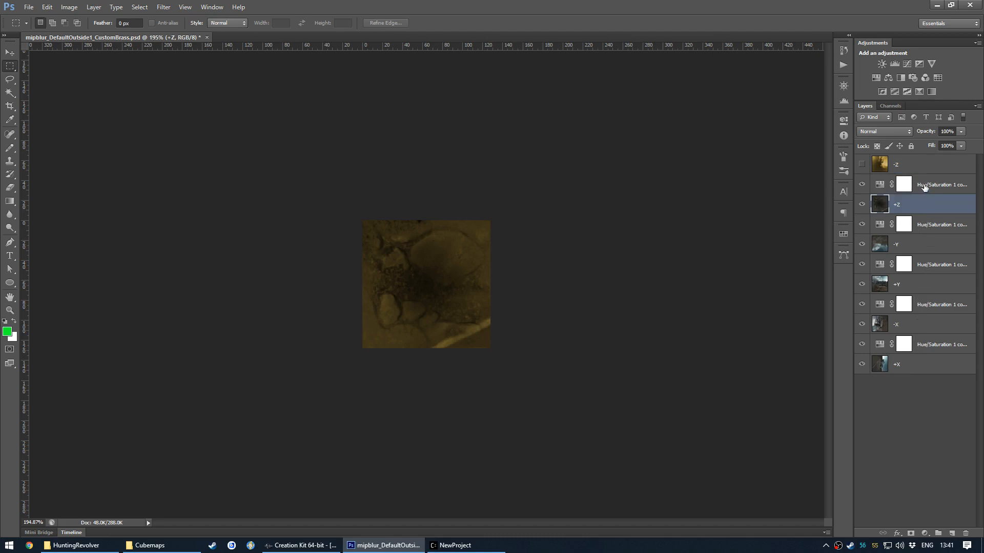
click(928, 186)
key(ctrl+e)
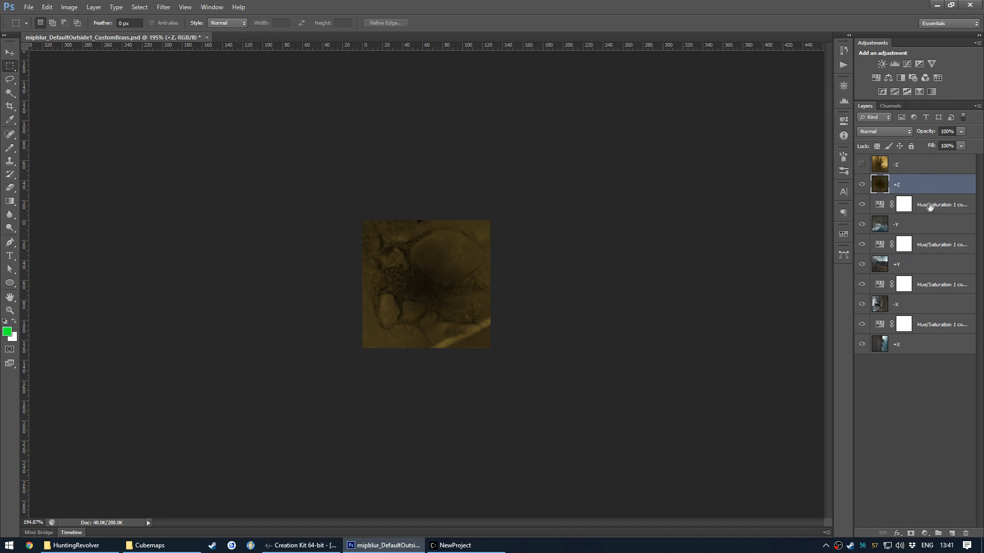
Merge the remaining Hue/Saturation copies down into the -Y, +Y, -X and +X layers
click(929, 207)
key(ctrl+e)
click(933, 230)
key(ctrl+e)
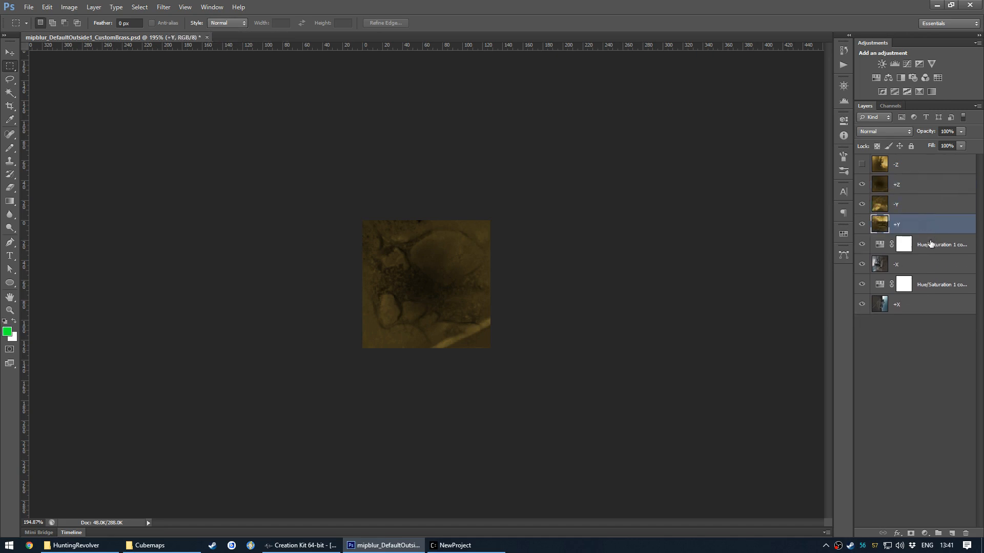
click(929, 245)
key(ctrl+e)
click(926, 266)
key(ctrl+e)
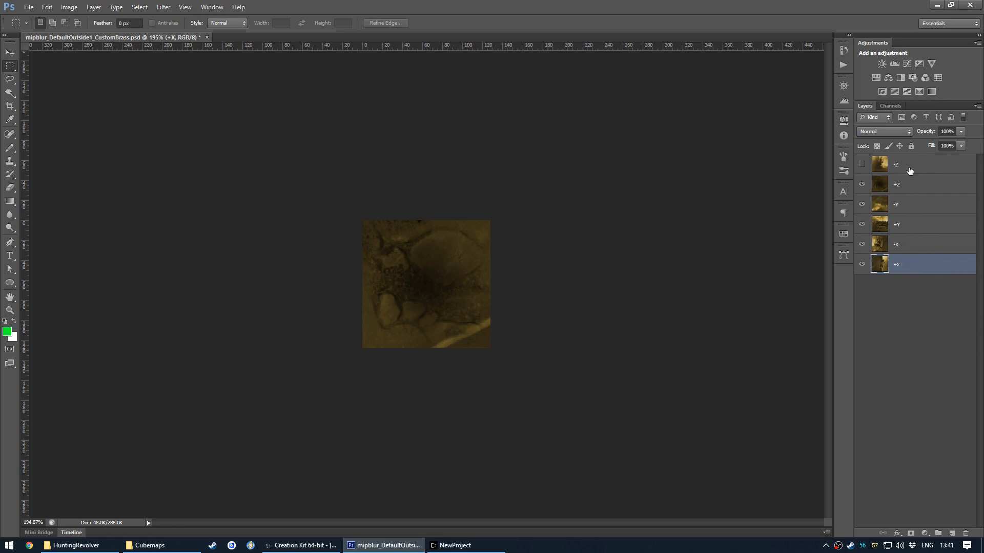
Make the -Z layer visible again and step through the layer selection from +X up to -Z
click(875, 172)
click(861, 164)
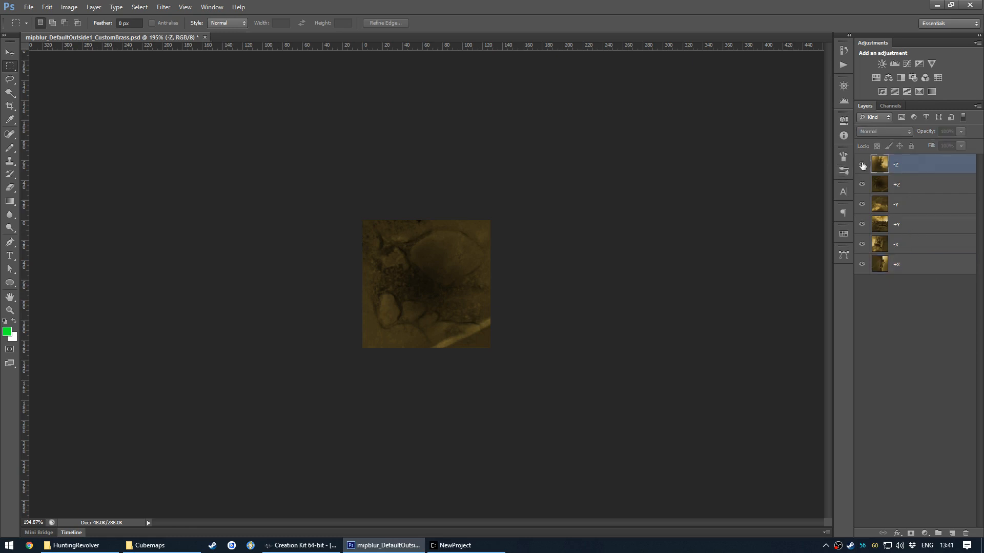
click(899, 267)
key(alt+bracketright)
key(alt+bracketright)
key(alt+bracketright)
key(alt+bracketright)
key(alt+bracketright)
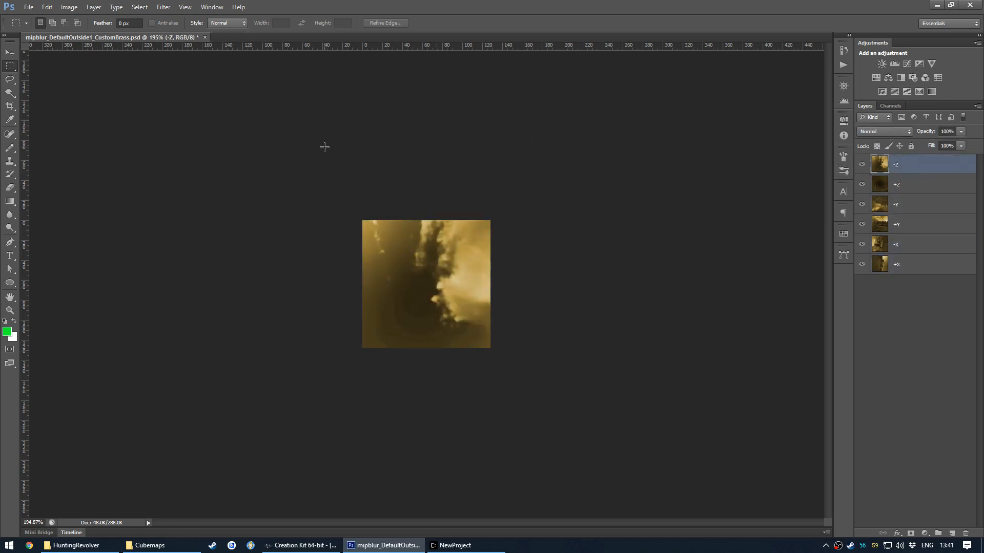
Save the cubemap in Intel Texture Works DDS format as mipblur_DefaultOutside1_CustomBrassUNCOMPRESSED.dds in the HuntingRevolver texture folder
key(ctrl+shift+s)
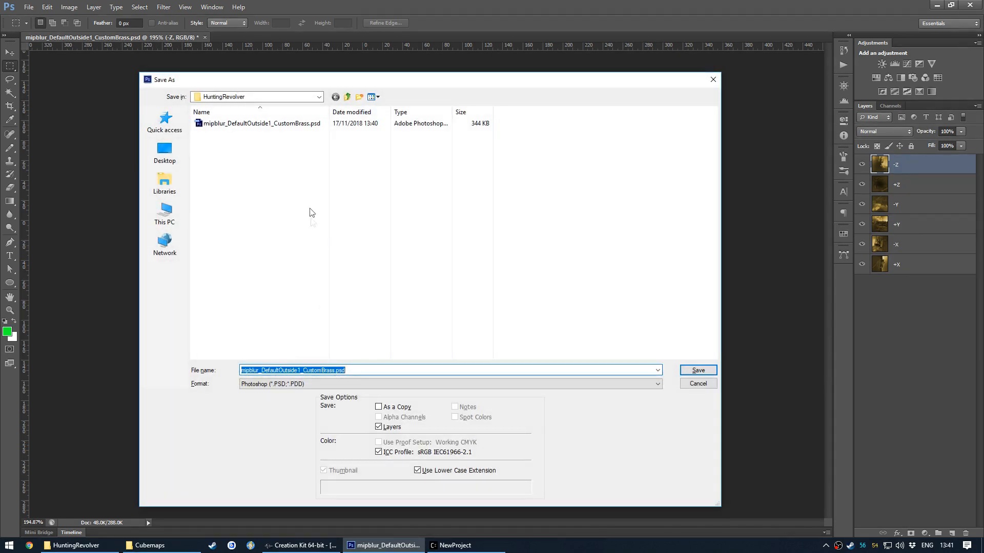
click(308, 384)
click(314, 408)
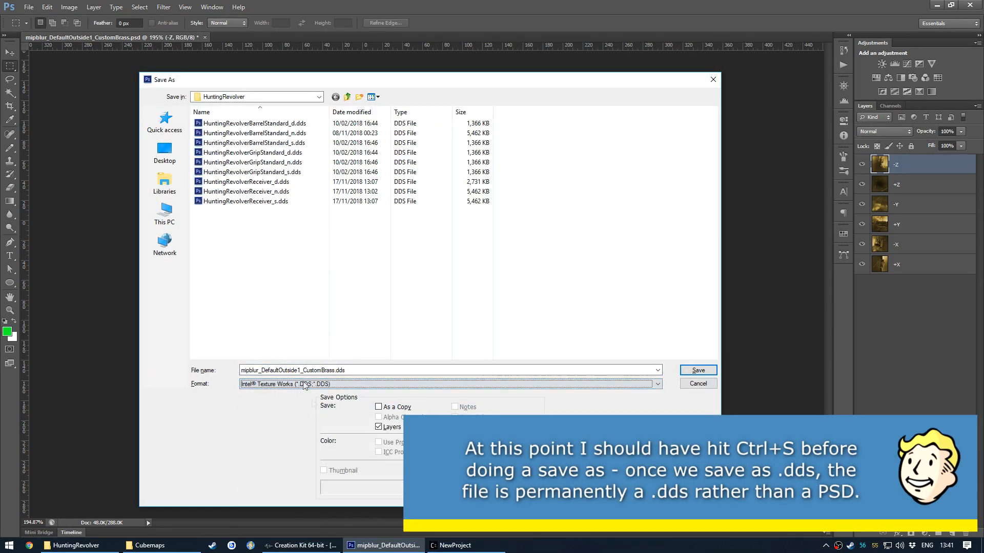
double_click(344, 371)
click(335, 371)
text(UNCOMPRESS)
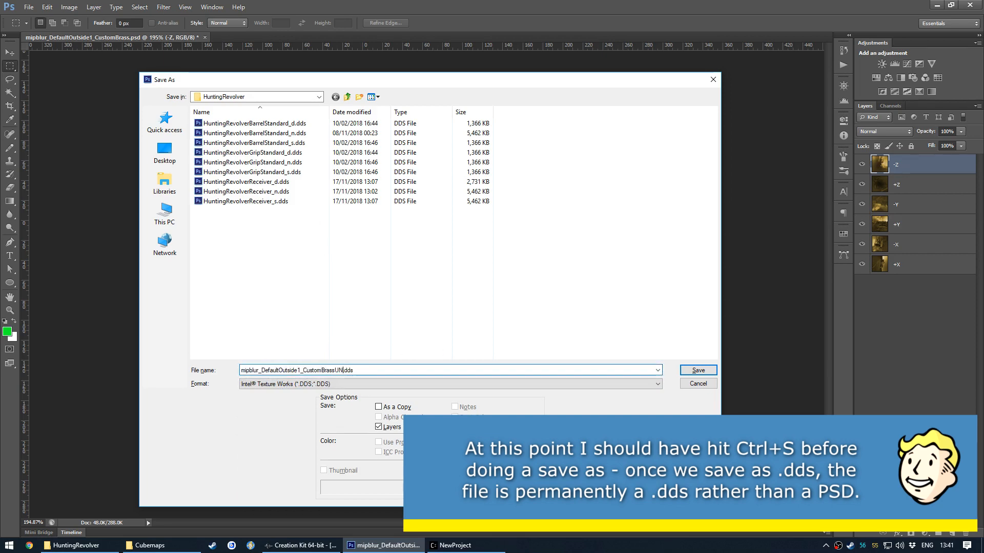
text(ED)
click(699, 370)
Export the DDS with the Cubemap preset, using Cube Map from Layers, no compression (32bpp) and auto-generated mip maps
click(472, 127)
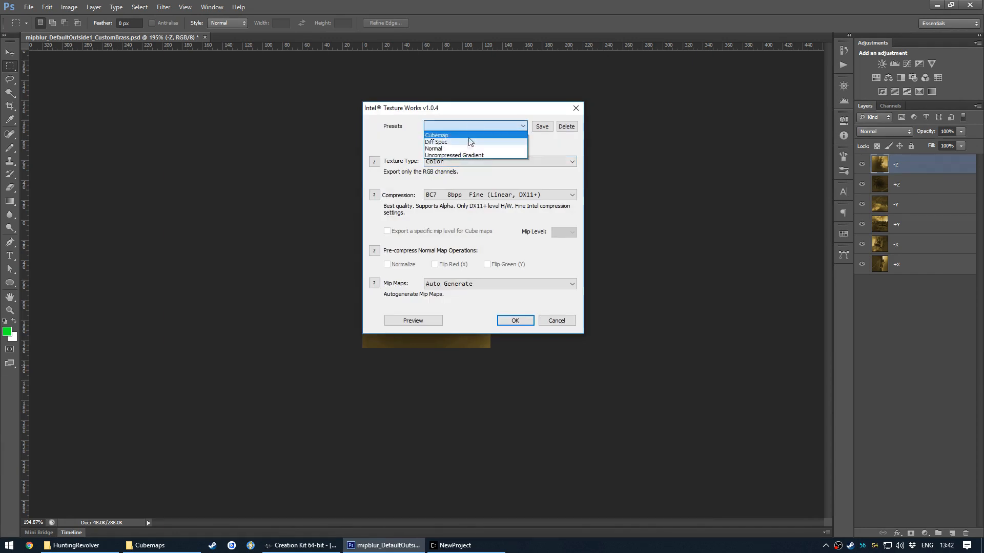
click(461, 155)
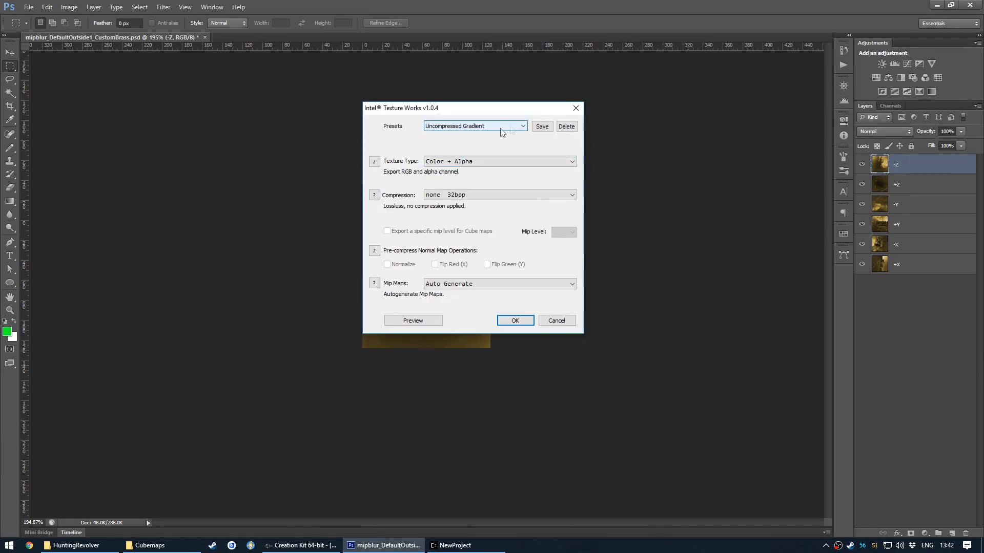
click(487, 164)
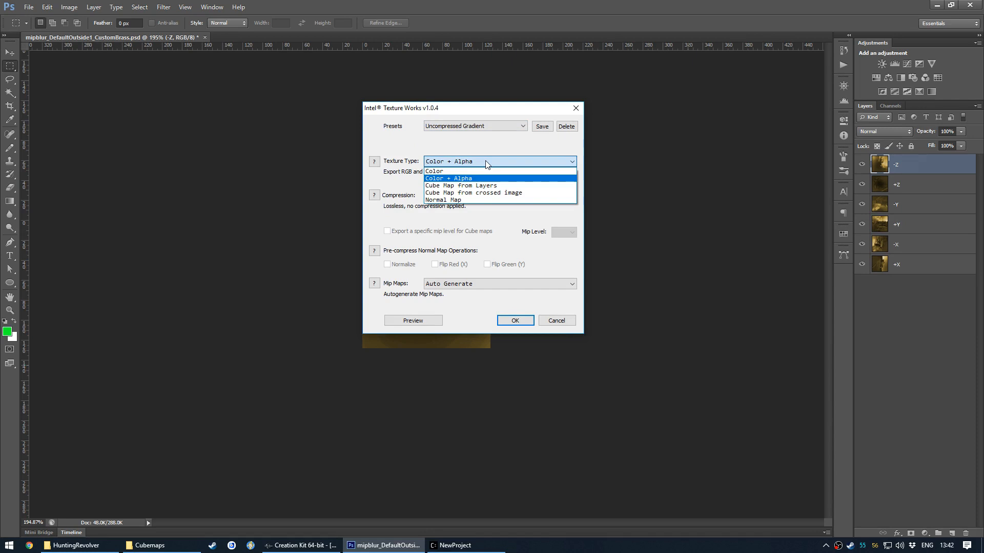
click(459, 165)
click(507, 126)
click(464, 146)
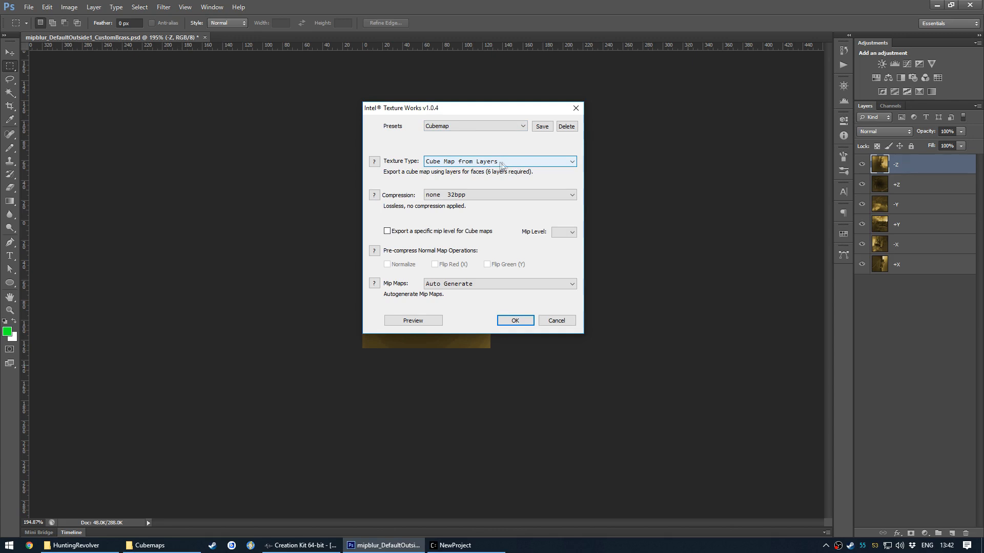
click(488, 194)
click(453, 198)
click(513, 321)
Switch to File Explorer, go to the HuntingRevolver texture folder and select the exported uncompressed DDS
click(169, 545)
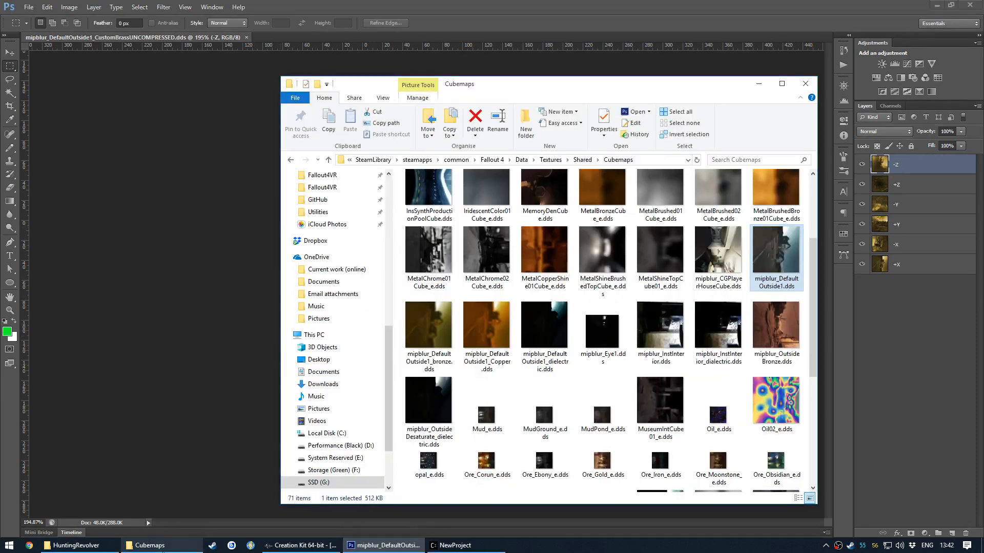
click(562, 162)
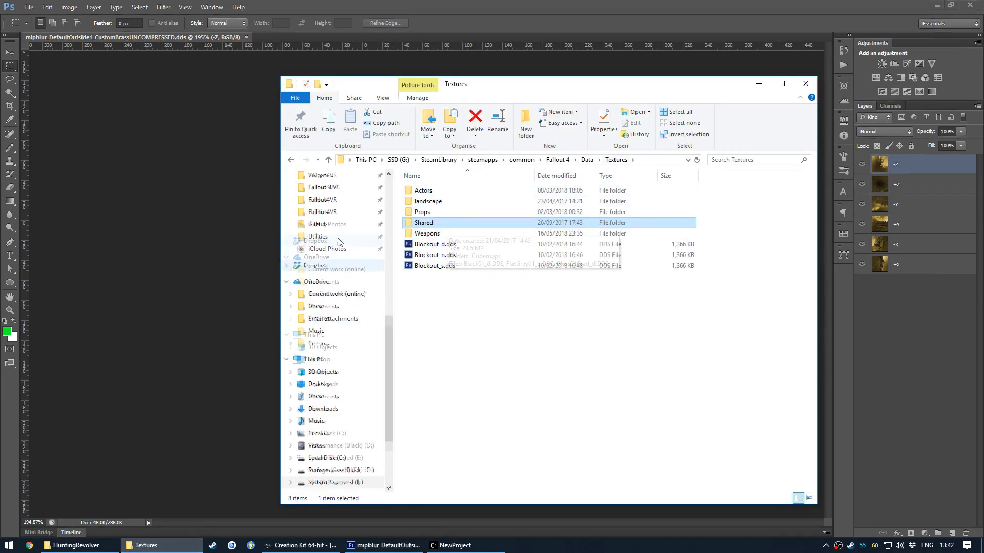
scroll(343, 226, up, 3)
click(343, 225)
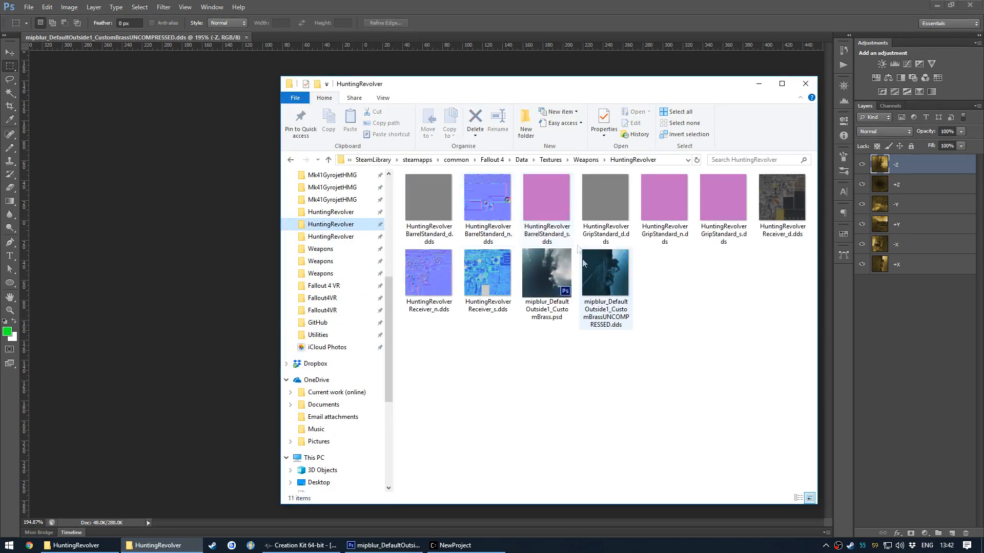
click(613, 284)
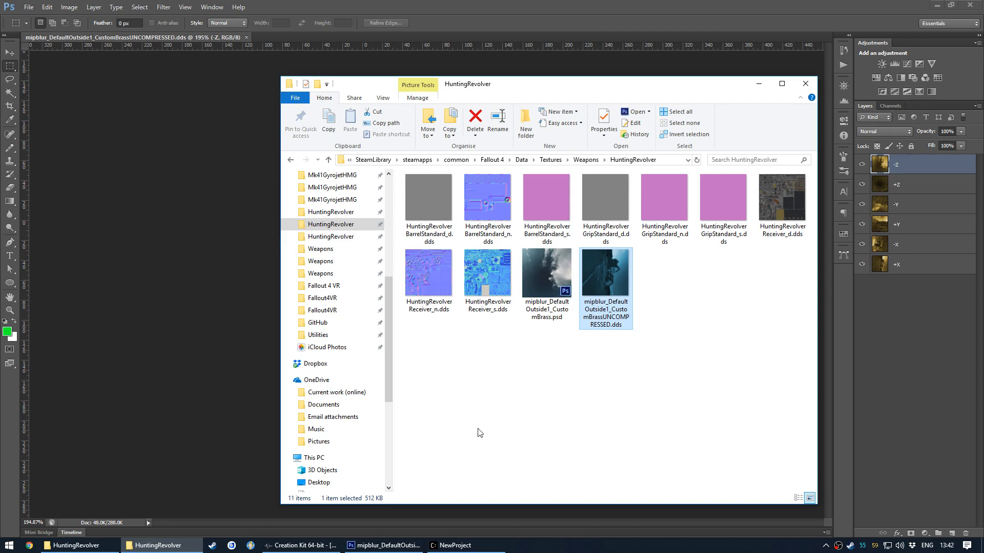
Switch to Compressonator and open mipblur_DefaultOutside1_CustomBrassUNCOMPRESSED.dds from the HuntingRevolver texture folder
click(468, 545)
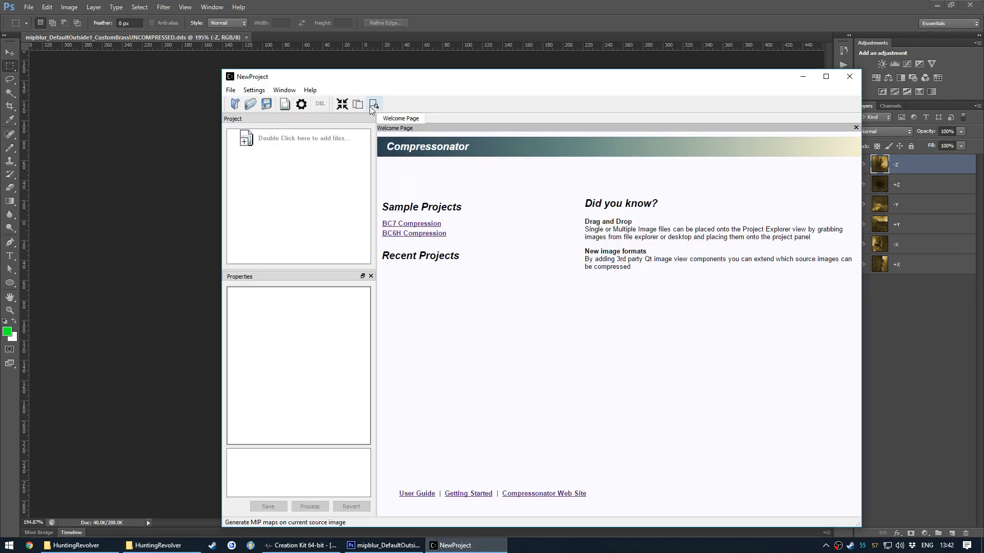
drag(379, 85, 270, 68)
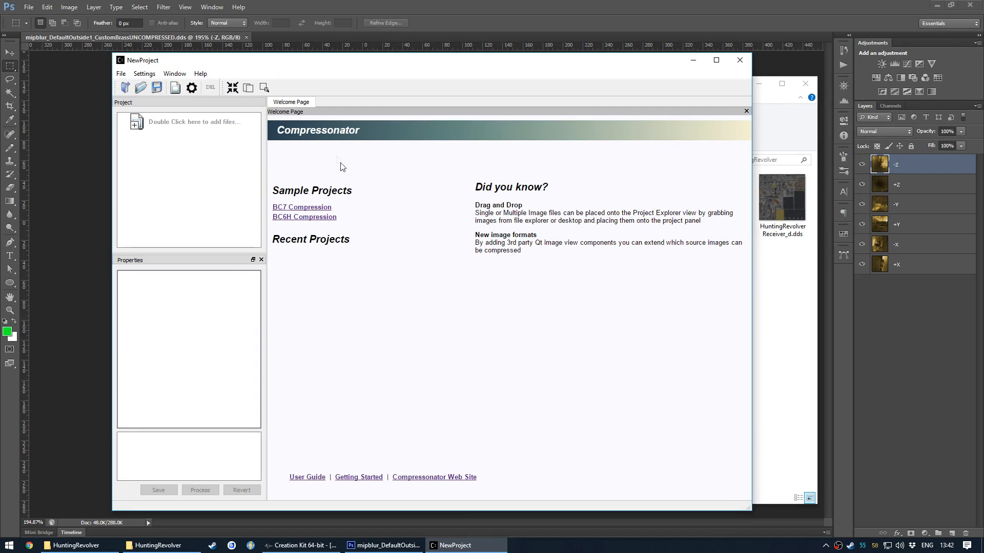
click(122, 74)
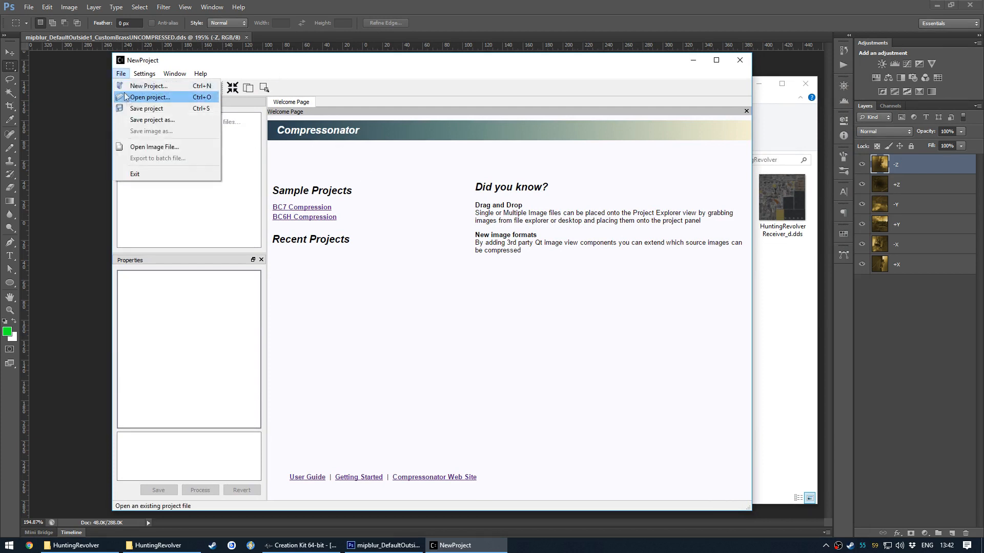
click(144, 147)
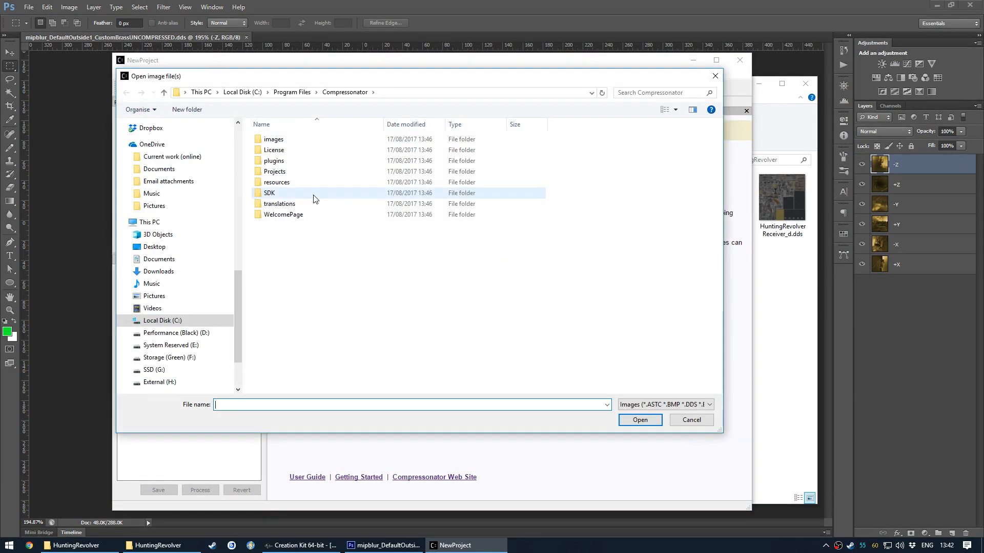
scroll(193, 191, up, 5)
click(166, 222)
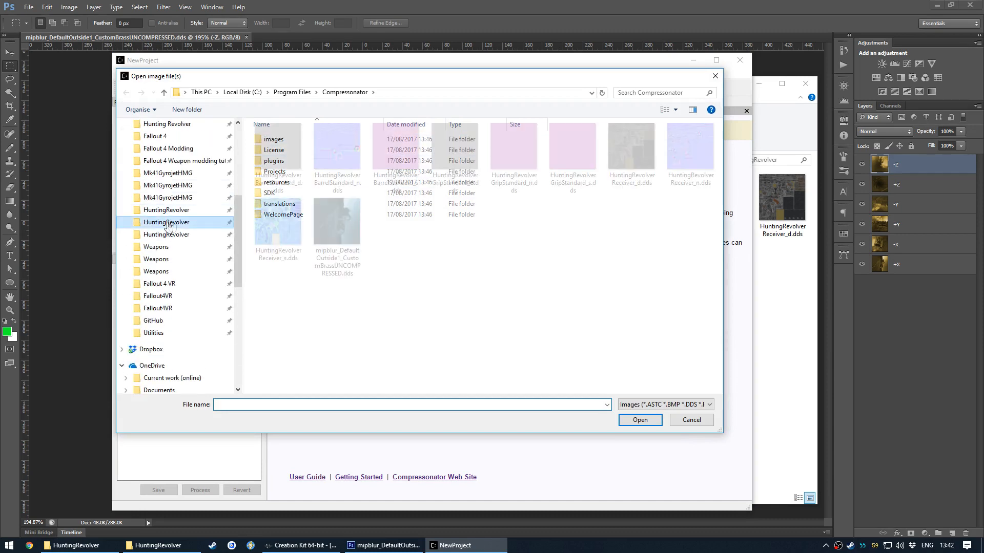
double_click(330, 215)
click(186, 144)
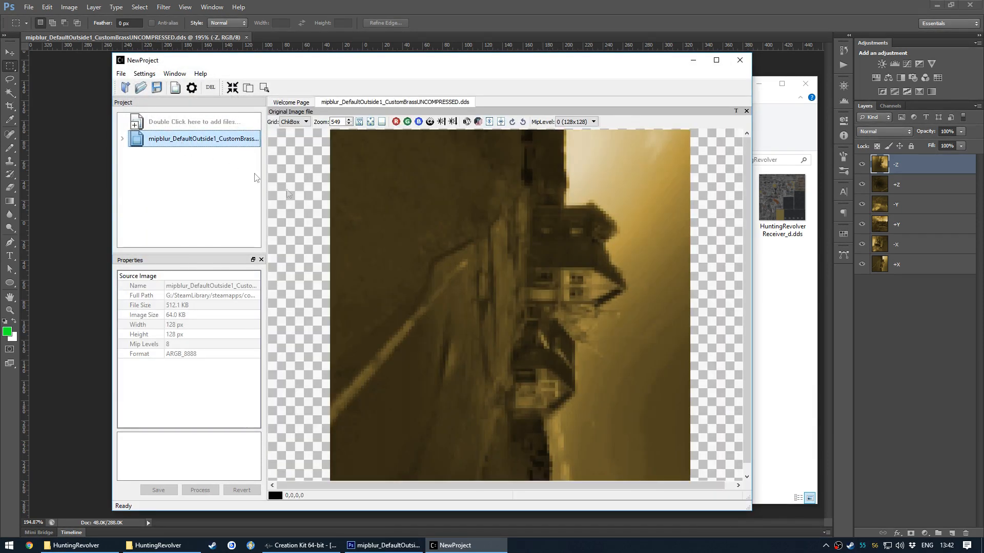
Save the opened image as mipblur_DefaultOutside1_CustomBrass.dds in the HuntingRevolver texture folder
click(121, 73)
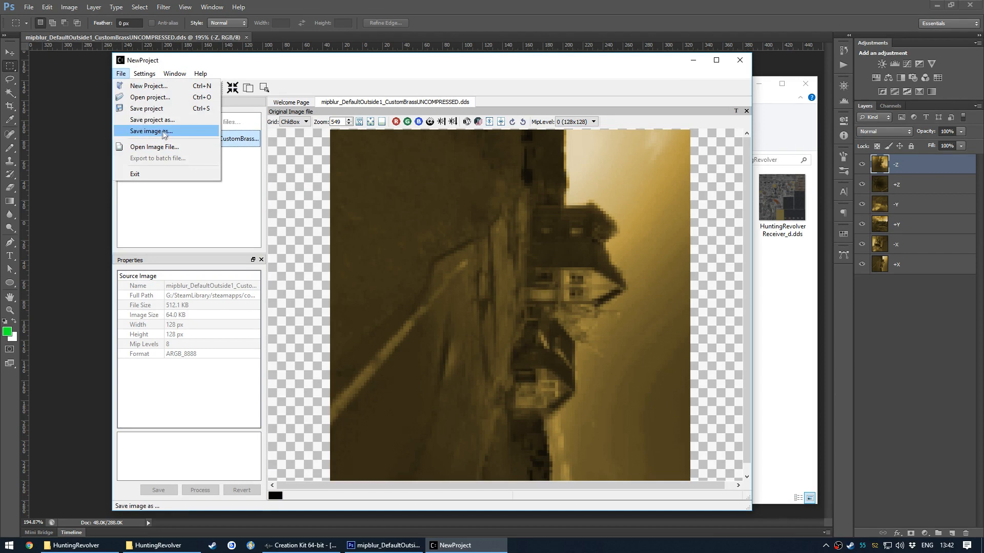
click(151, 131)
scroll(225, 246, up, 5)
click(217, 245)
click(388, 409)
drag(388, 409, 361, 416)
key(BackSpace)
key(BackSpace)
key(Delete)
key(Delete)
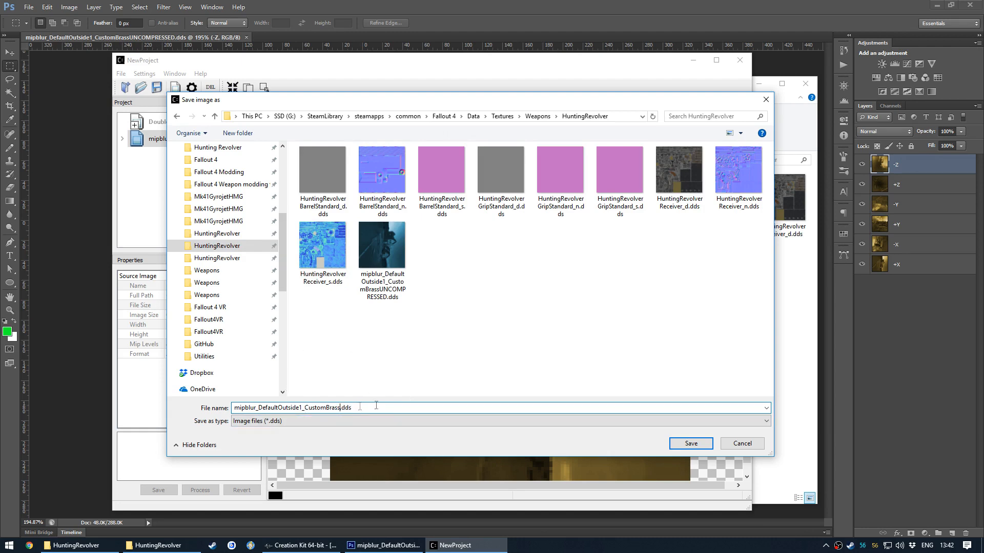
click(690, 443)
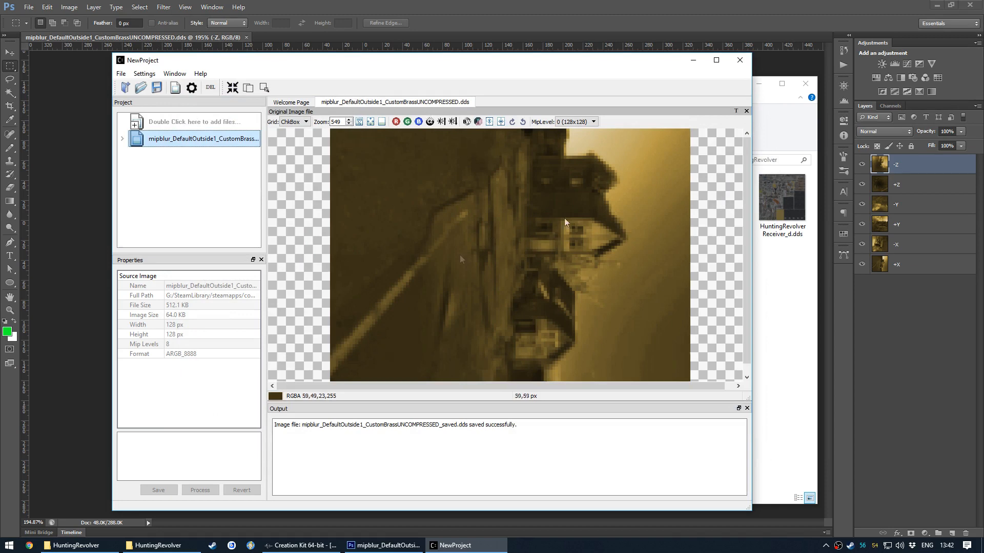
Minimize Compressonator and copy the full file path of mipblur_DefaultOutside1_CustomBrass.dds from File Explorer
click(693, 60)
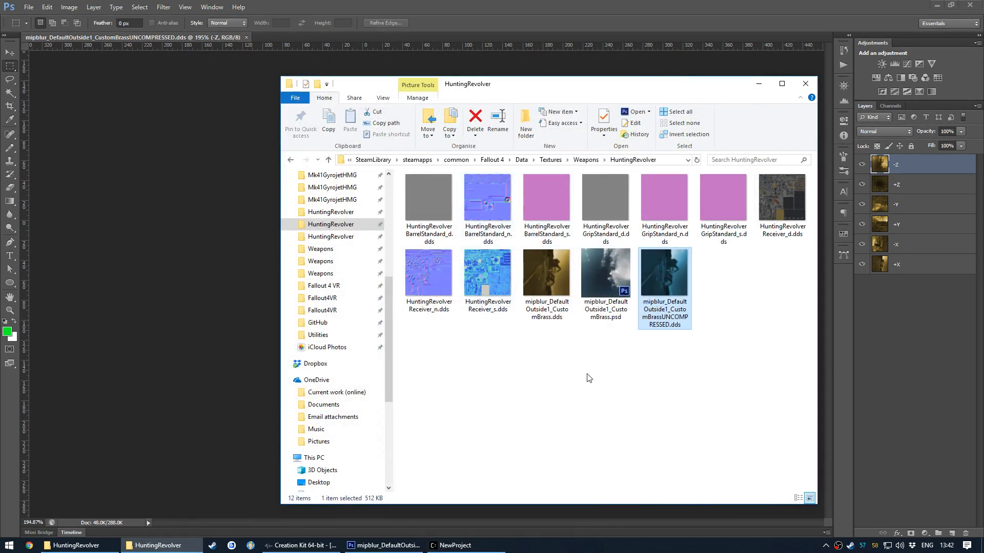
click(548, 287)
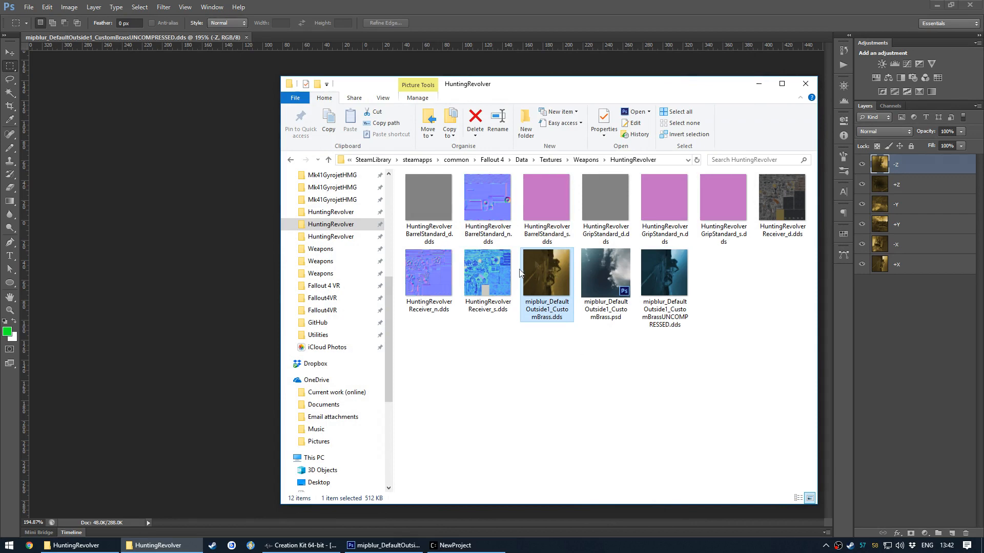
right_click(547, 281)
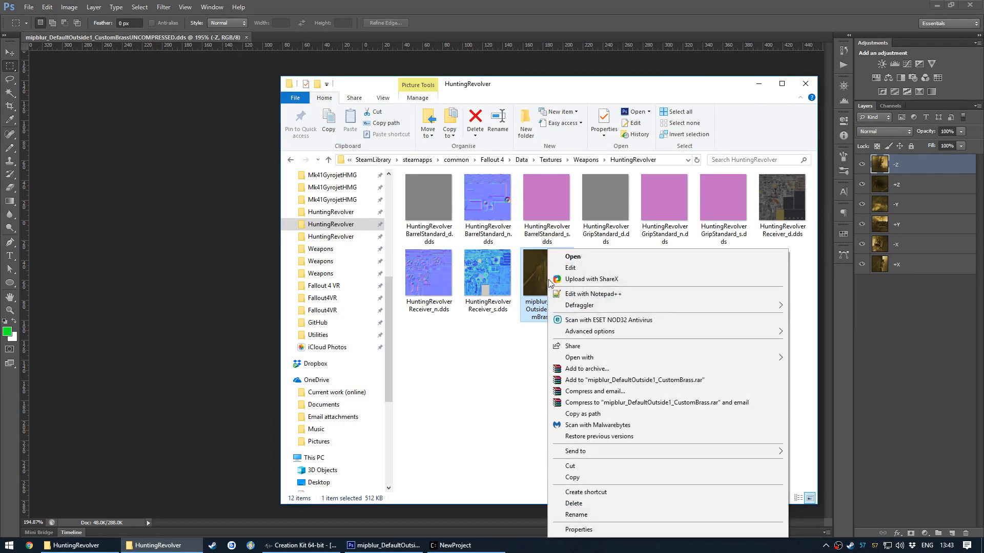
click(585, 416)
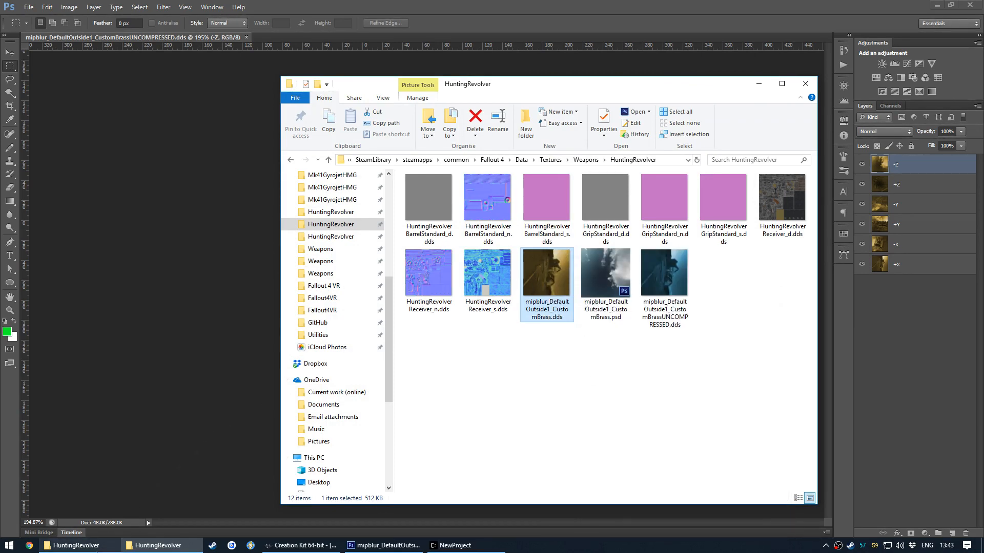
Switch to the HuntingRevolver materials folder, open HuntingRevolverReceiver_Brass.bgsm and replace its Environment Map Texture with the copied cubemap path
click(105, 546)
double_click(266, 227)
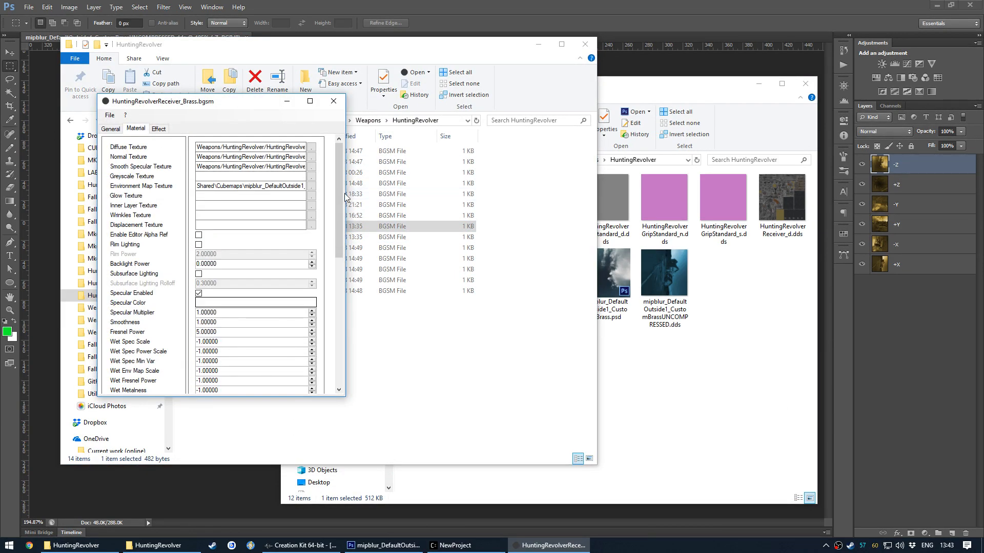
drag(345, 192, 570, 193)
click(343, 186)
key(ctrl+a)
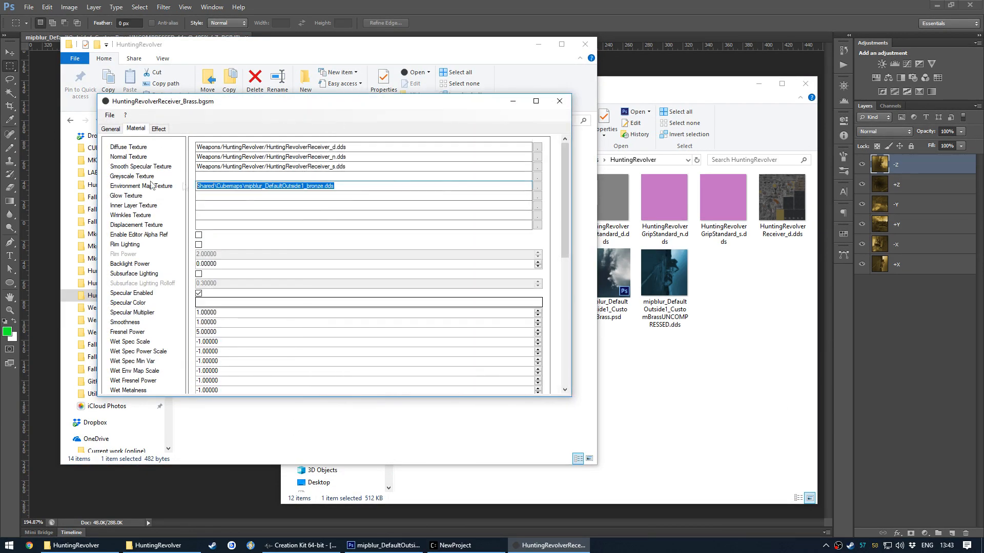
key(ctrl+v)
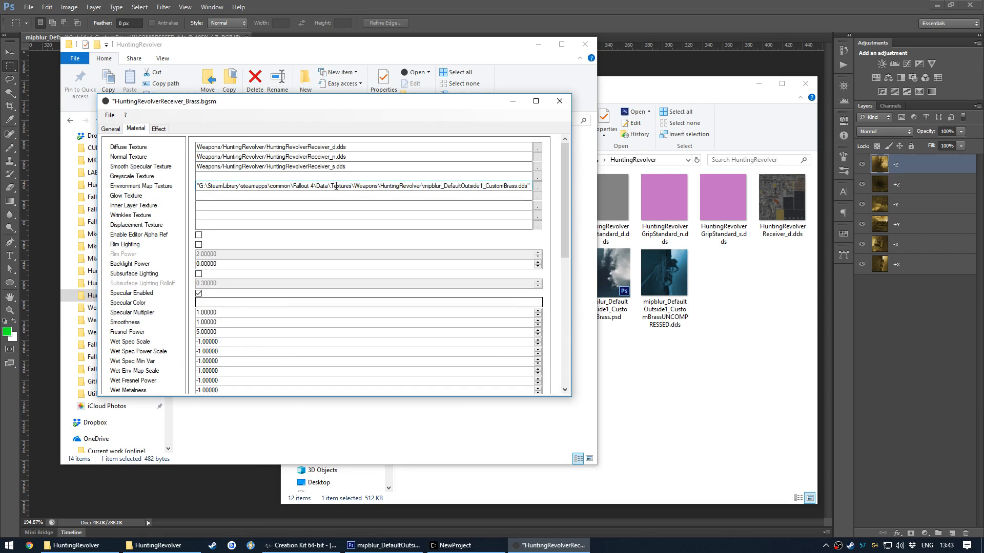
Trim the environment map path to Weapons\HuntingRevolver\mipblur_DefaultOutside1_CustomBrass.dds without quotation marks, then save and close the brass material
drag(311, 189, 196, 188)
key(BackSpace)
key(BackSpace)
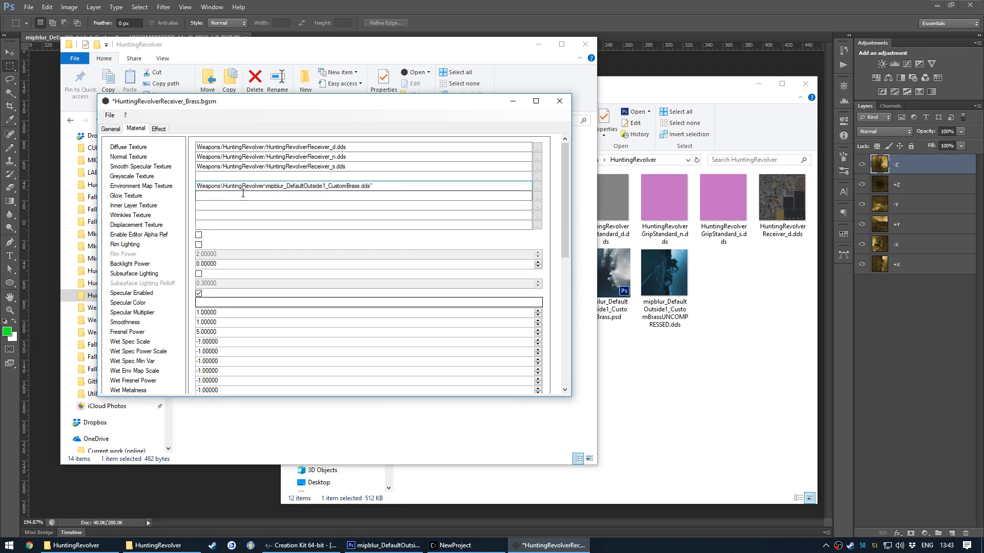
click(369, 170)
click(379, 186)
key(BackSpace)
key(ctrl+s)
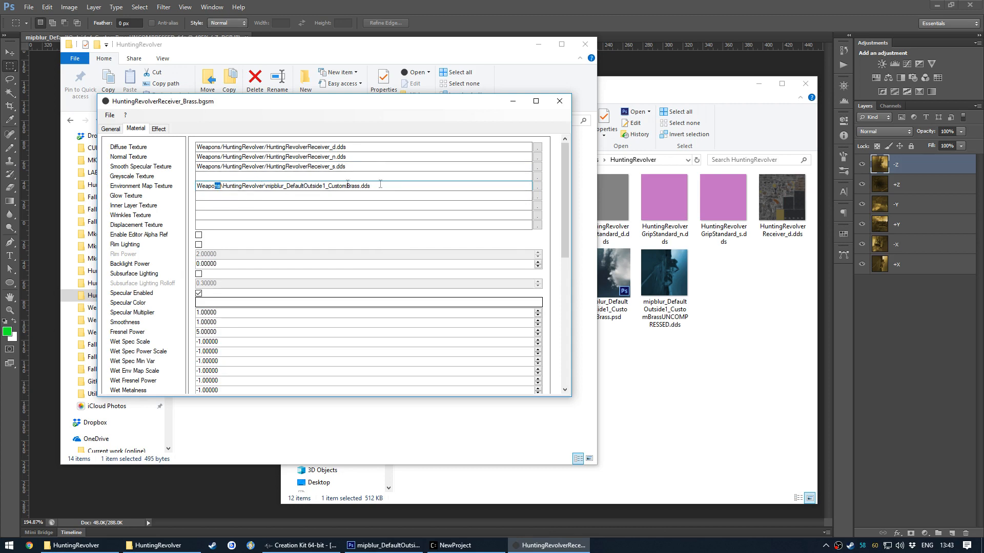
click(560, 101)
Switch to Creation Kit, close the existing preview and weapon window, and reopen the HuntingRevolver preview to examine the brass casings
click(301, 545)
drag(590, 164, 361, 206)
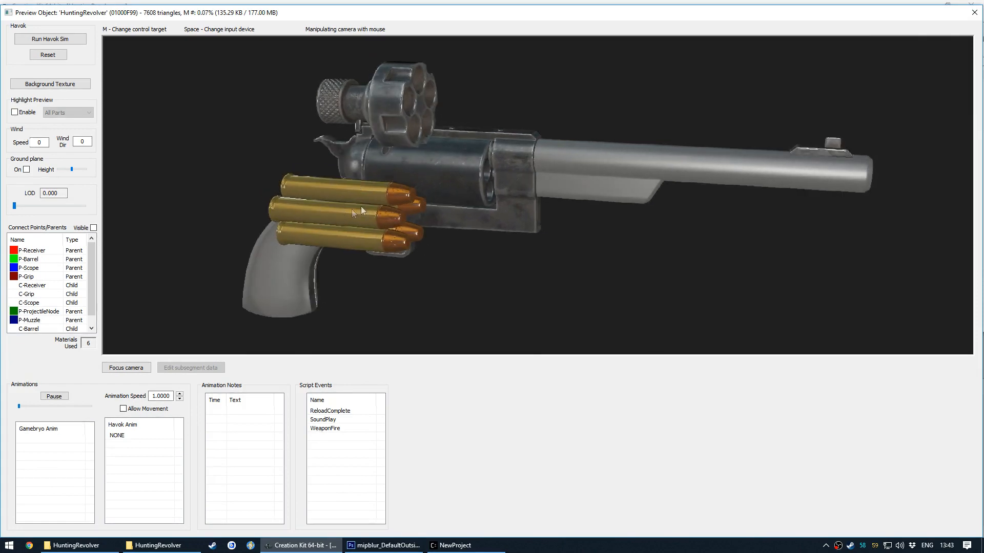
click(968, 16)
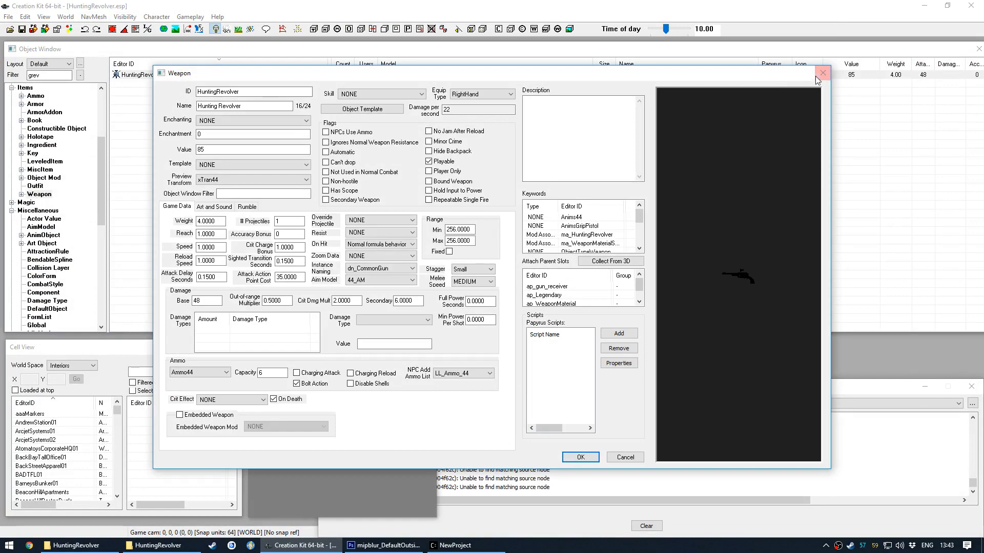
click(824, 73)
right_click(218, 78)
click(246, 156)
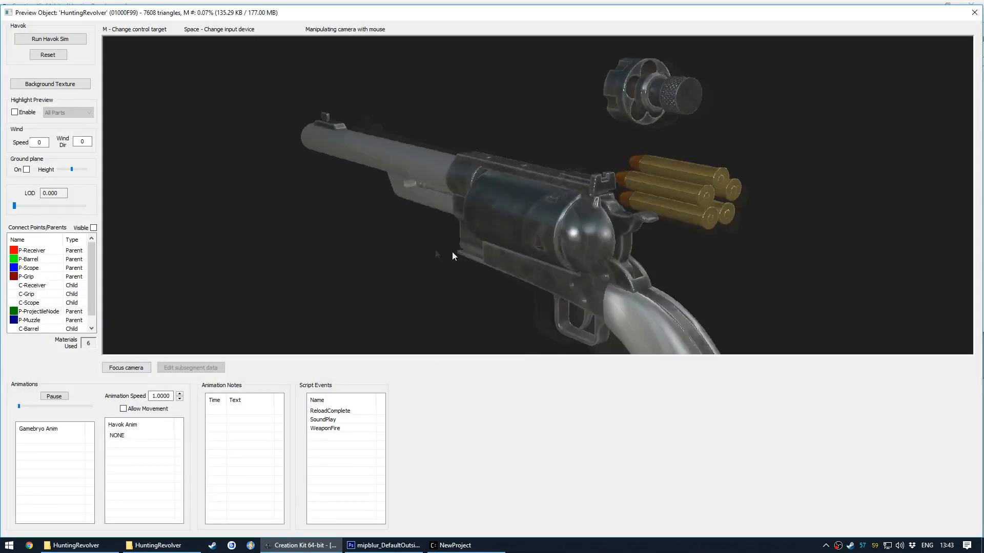
mouse_move(672, 246)
mouse_down()
mouse_move(478, 206)
mouse_move(514, 207)
mouse_move(524, 171)
mouse_move(513, 174)
mouse_move(468, 220)
mouse_move(389, 340)
mouse_up()
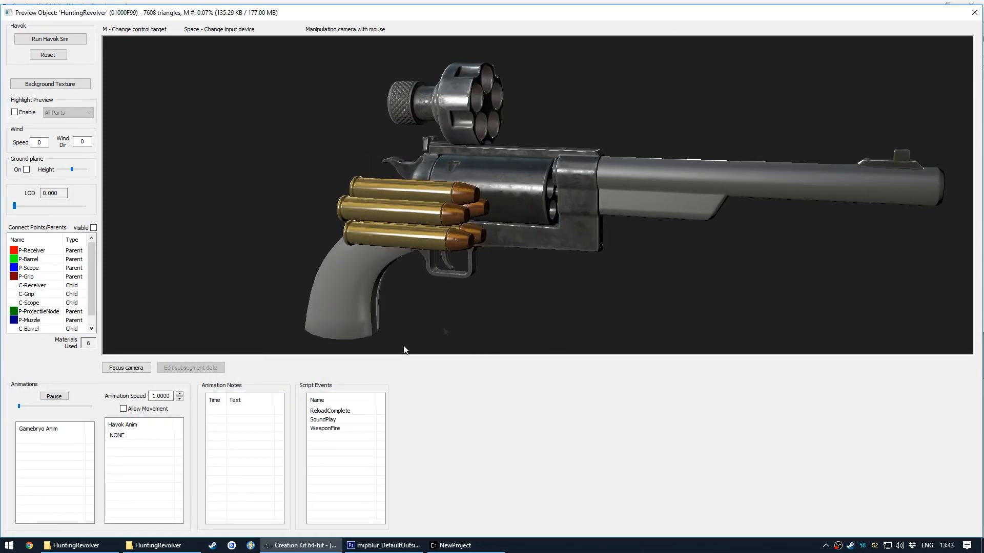